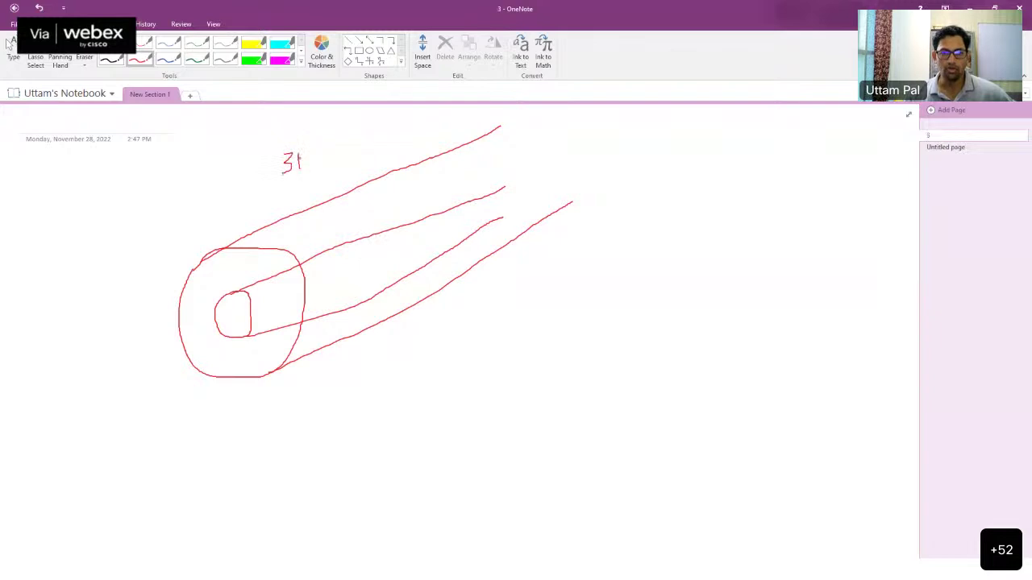
Step: Draw a black four-sided plane cutting through the red 3D cylinder sketch and hatch it with diagonal strokes
{"action": "left_click", "coordinate": [119, 65]}
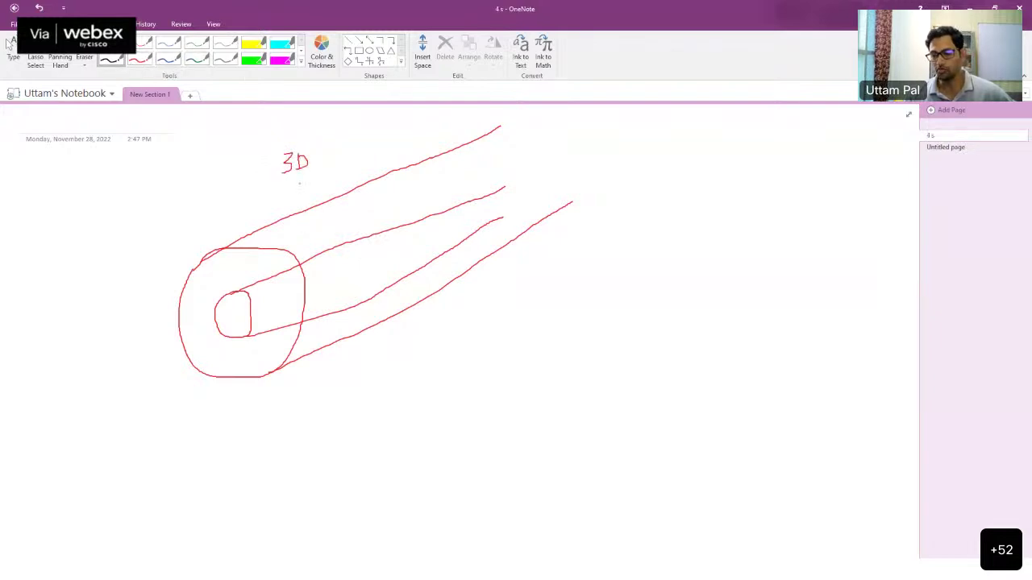
{"action": "left_click_drag", "start_coordinate": [267, 194], "coordinate": [250, 416]}
{"action": "mouse_move", "coordinate": [267, 194]}
{"action": "left_mouse_down"}
{"action": "mouse_move", "coordinate": [472, 172]}
{"action": "mouse_move", "coordinate": [494, 348]}
{"action": "mouse_move", "coordinate": [476, 381]}
{"action": "mouse_move", "coordinate": [252, 399]}
{"action": "left_mouse_up"}
{"action": "left_click_drag", "start_coordinate": [321, 190], "coordinate": [265, 240]}
{"action": "left_click_drag", "start_coordinate": [352, 204], "coordinate": [252, 280]}
{"action": "left_click_drag", "start_coordinate": [424, 205], "coordinate": [307, 311]}
{"action": "left_click_drag", "start_coordinate": [422, 254], "coordinate": [352, 324]}
{"action": "left_click_drag", "start_coordinate": [453, 286], "coordinate": [391, 353]}
{"action": "left_click_drag", "start_coordinate": [479, 320], "coordinate": [459, 354]}
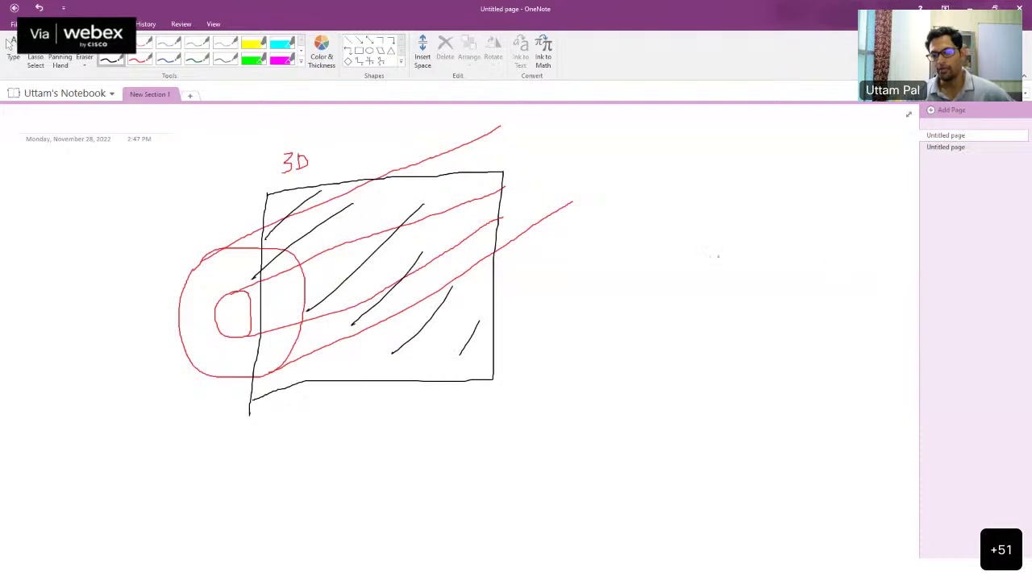
Step: Draw a red cross-section of two concentric circles labelled 2D beside the 3D sketch, and tick both the 3D and 2D labels
{"action": "left_click", "coordinate": [140, 59]}
{"action": "mouse_move", "coordinate": [735, 257]}
{"action": "left_mouse_down"}
{"action": "mouse_move", "coordinate": [714, 299]}
{"action": "mouse_move", "coordinate": [735, 313]}
{"action": "mouse_move", "coordinate": [753, 301]}
{"action": "mouse_move", "coordinate": [736, 259]}
{"action": "left_mouse_up"}
{"action": "mouse_move", "coordinate": [689, 231]}
{"action": "left_mouse_down"}
{"action": "mouse_move", "coordinate": [674, 273]}
{"action": "mouse_move", "coordinate": [744, 360]}
{"action": "mouse_move", "coordinate": [813, 307]}
{"action": "left_mouse_up"}
{"action": "mouse_move", "coordinate": [812, 267]}
{"action": "left_mouse_down"}
{"action": "mouse_move", "coordinate": [758, 229]}
{"action": "mouse_move", "coordinate": [688, 232]}
{"action": "mouse_move", "coordinate": [708, 212]}
{"action": "mouse_move", "coordinate": [742, 204]}
{"action": "mouse_move", "coordinate": [730, 209]}
{"action": "left_mouse_up"}
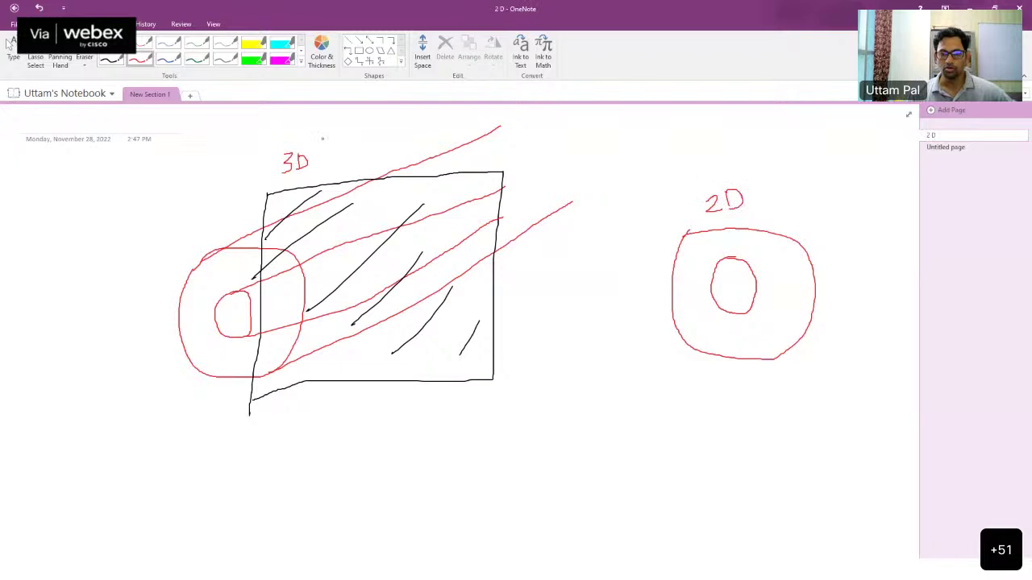
{"action": "left_click_drag", "start_coordinate": [291, 136], "coordinate": [305, 122]}
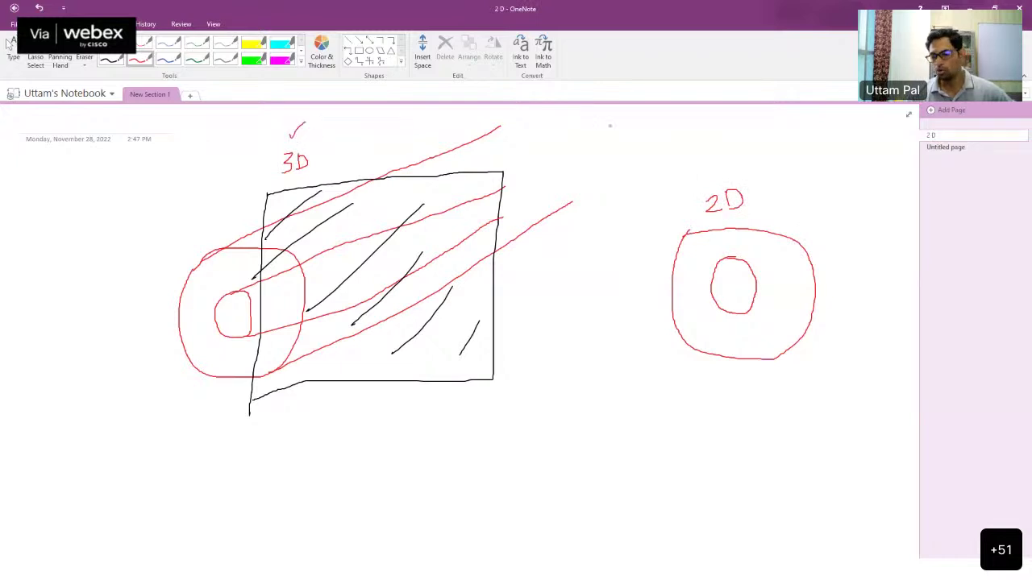
{"action": "left_click_drag", "start_coordinate": [719, 169], "coordinate": [735, 161]}
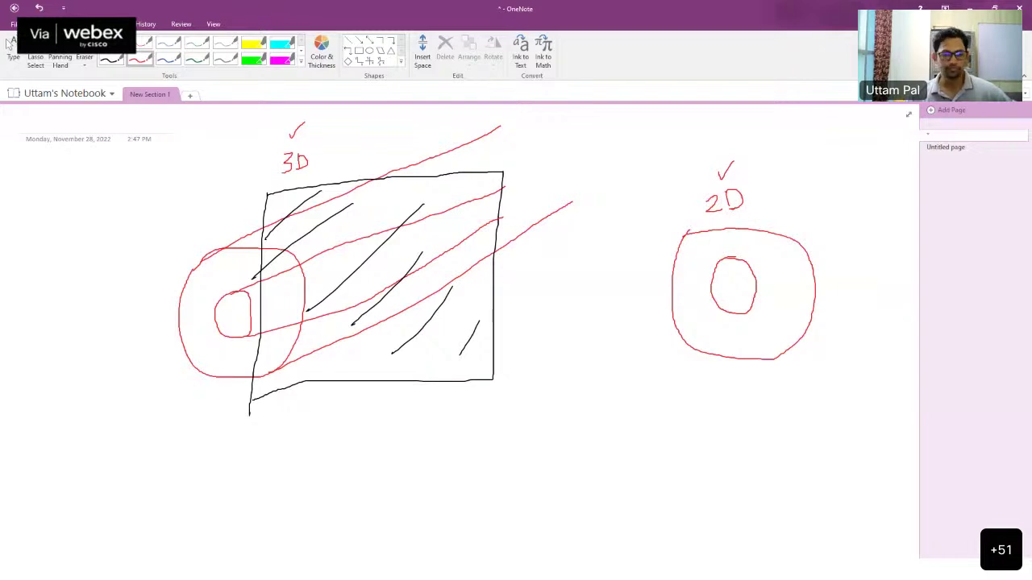
Step: Switch to COMSOL Multiphysics and choose 2D as the model's space dimension
{"action": "key", "text": "alt+Tab"}
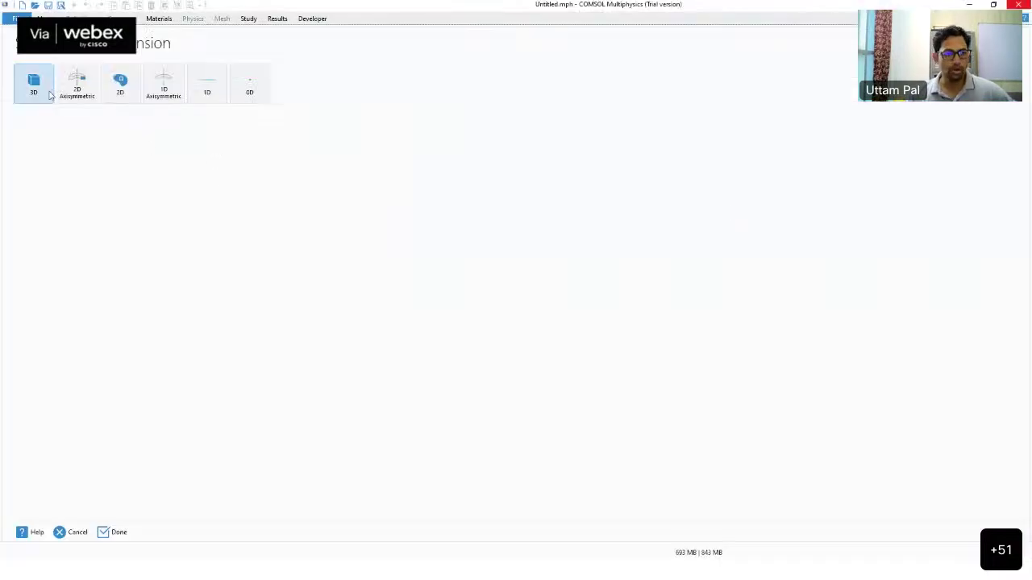
{"action": "left_click", "coordinate": [123, 94]}
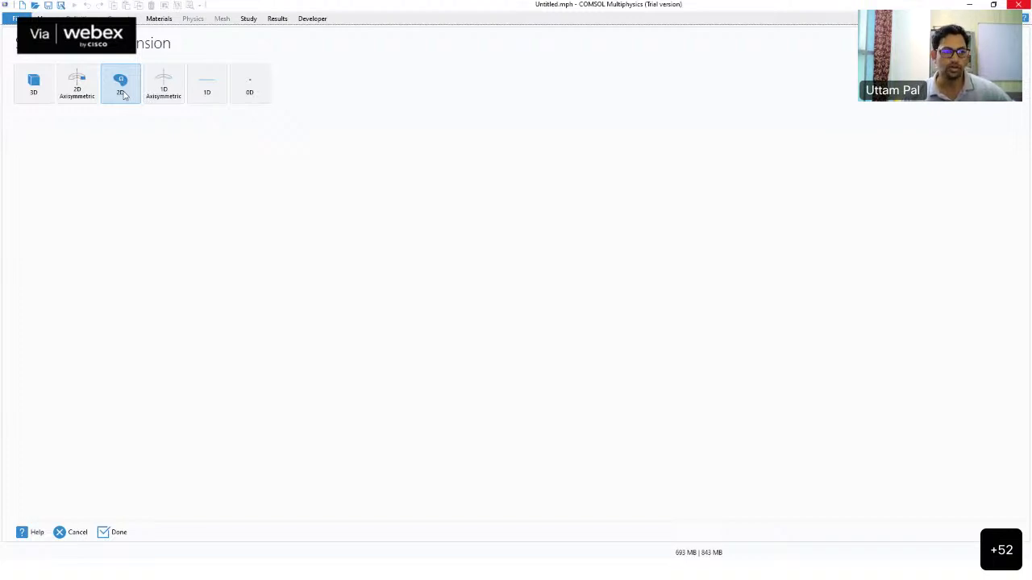
{"action": "left_click", "coordinate": [121, 88]}
{"action": "left_click", "coordinate": [121, 89]}
{"action": "left_click", "coordinate": [124, 95]}
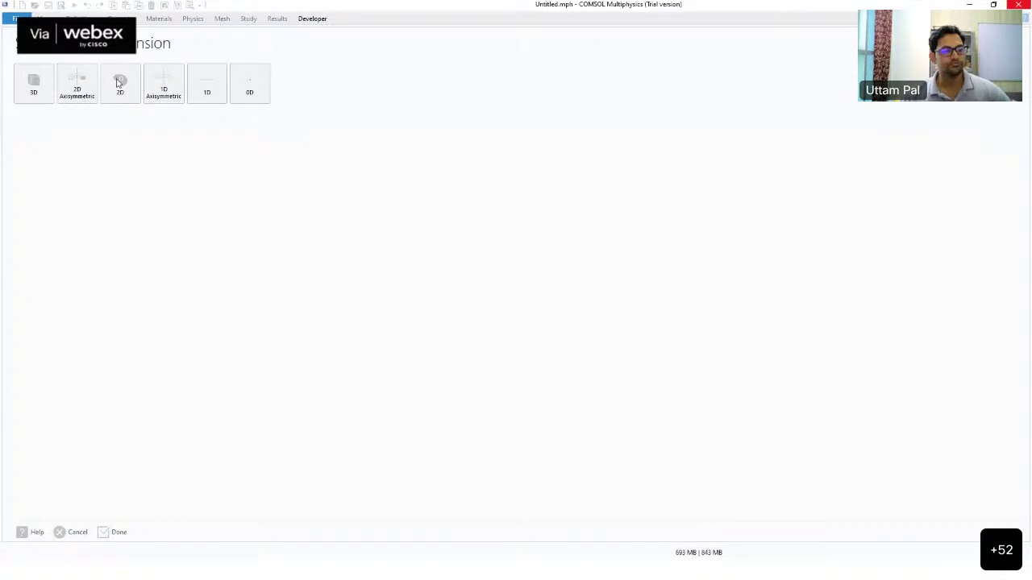
Step: Expand Wave Optics under Optics and view the description of each electromagnetic waves interface, from Beam Envelopes to Transient
{"action": "left_click", "coordinate": [21, 83]}
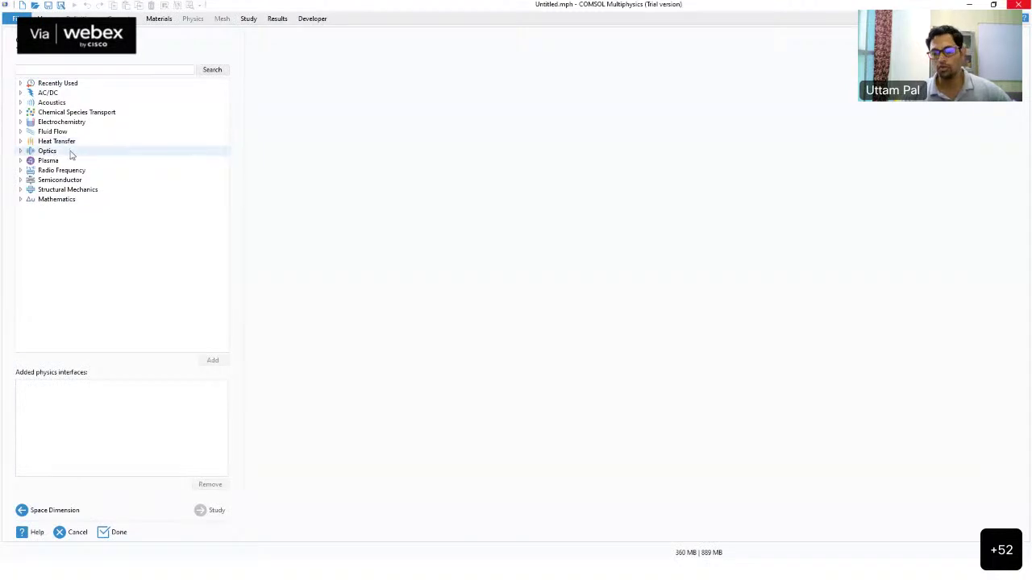
{"action": "key", "text": "ctrl"}
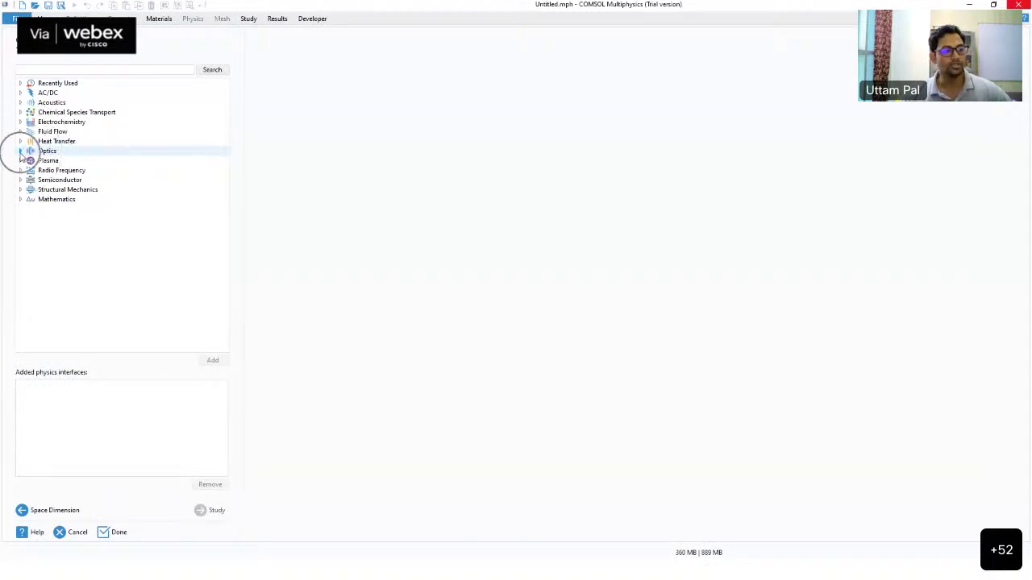
{"action": "left_click", "coordinate": [20, 151]}
{"action": "left_click", "coordinate": [30, 170]}
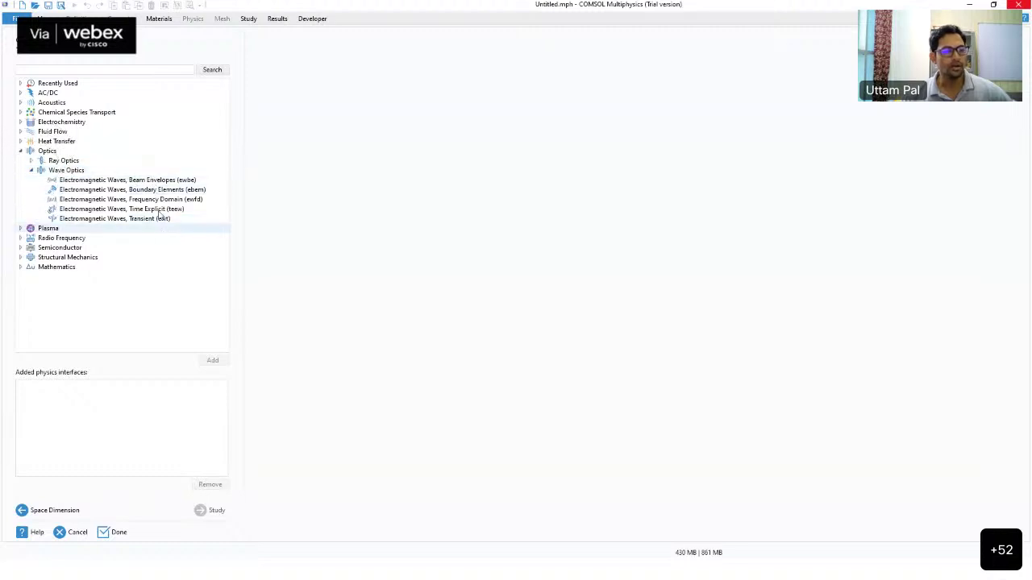
{"action": "left_click", "coordinate": [145, 180]}
{"action": "left_click", "coordinate": [147, 190]}
{"action": "left_click", "coordinate": [150, 200]}
{"action": "left_click", "coordinate": [149, 208]}
{"action": "left_click", "coordinate": [145, 219]}
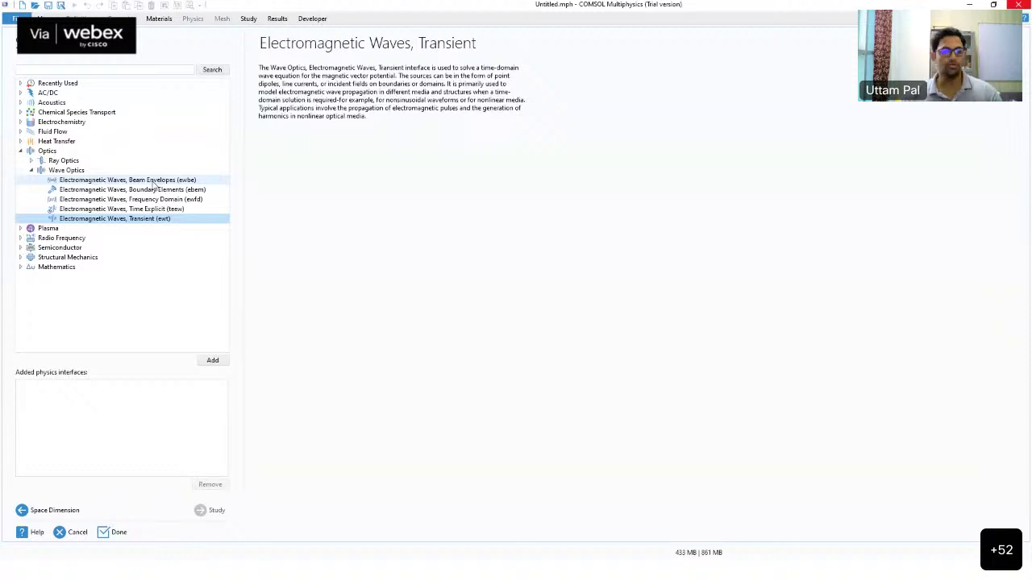
Step: Compare the descriptions of the Frequency Domain, Beam Envelopes, Time Explicit and Transient interfaces
{"action": "left_click", "coordinate": [152, 200]}
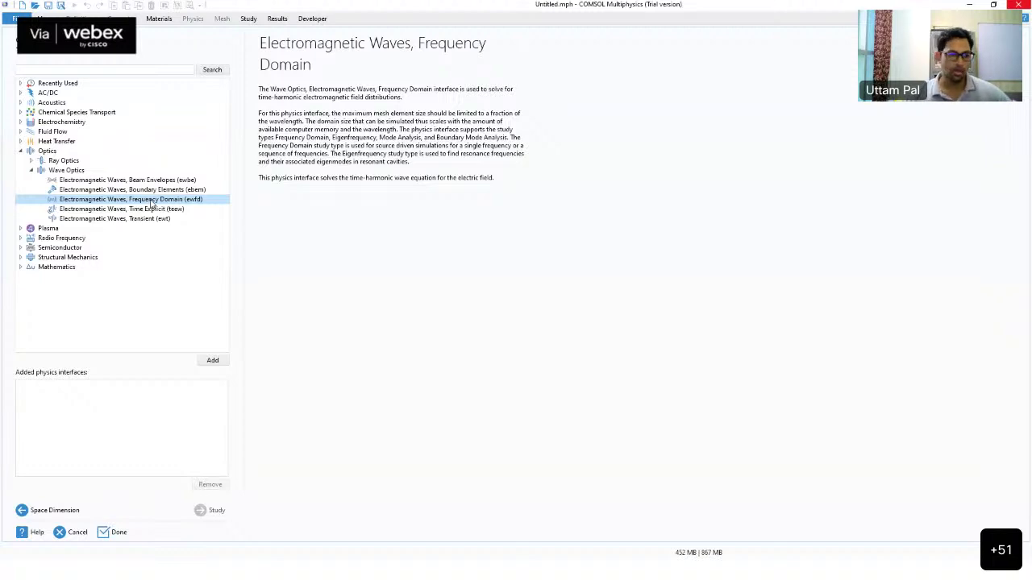
{"action": "left_click", "coordinate": [159, 182]}
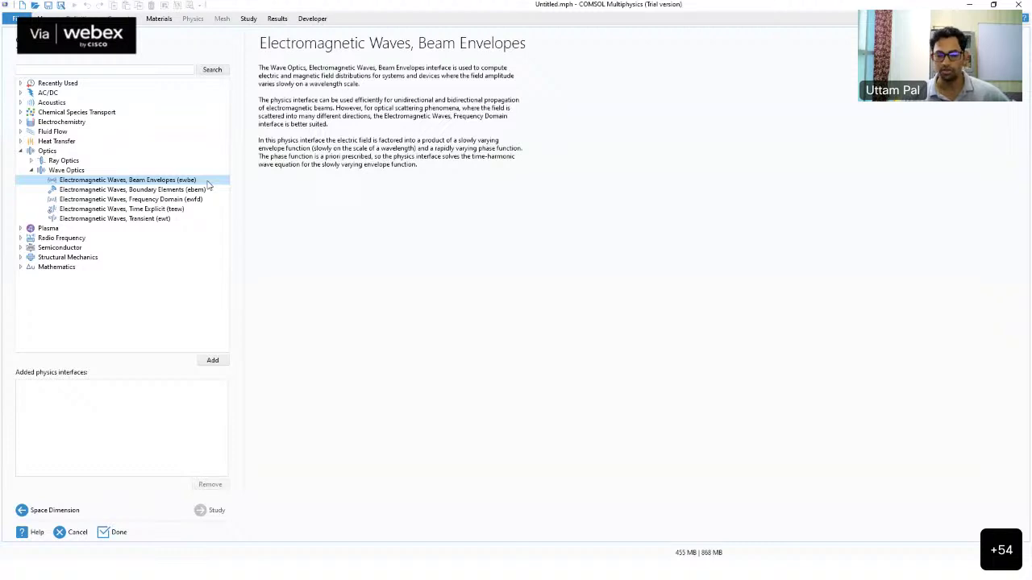
{"action": "left_click", "coordinate": [176, 210]}
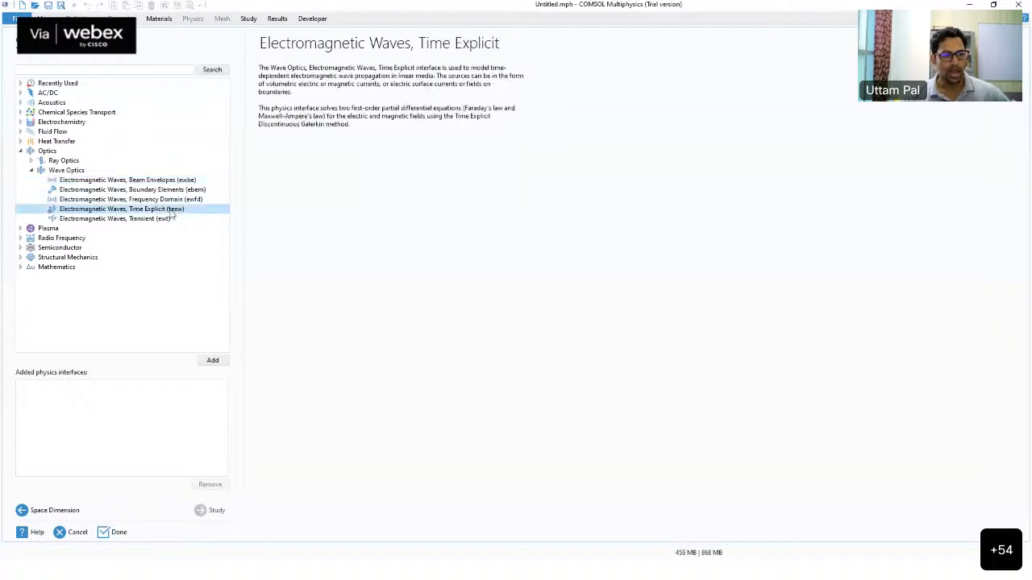
{"action": "left_click", "coordinate": [159, 220]}
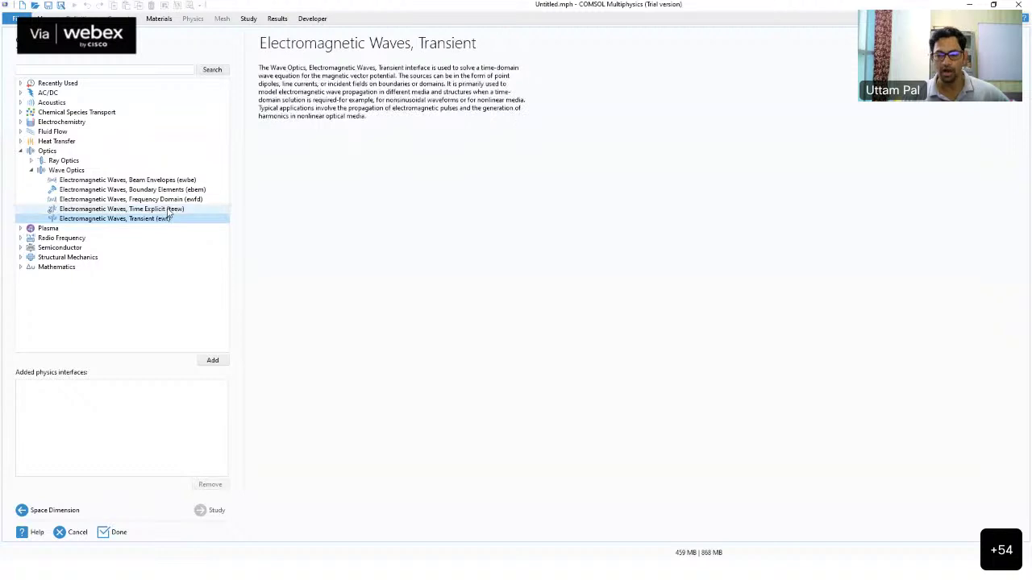
{"action": "left_click", "coordinate": [170, 211]}
{"action": "left_click", "coordinate": [167, 220]}
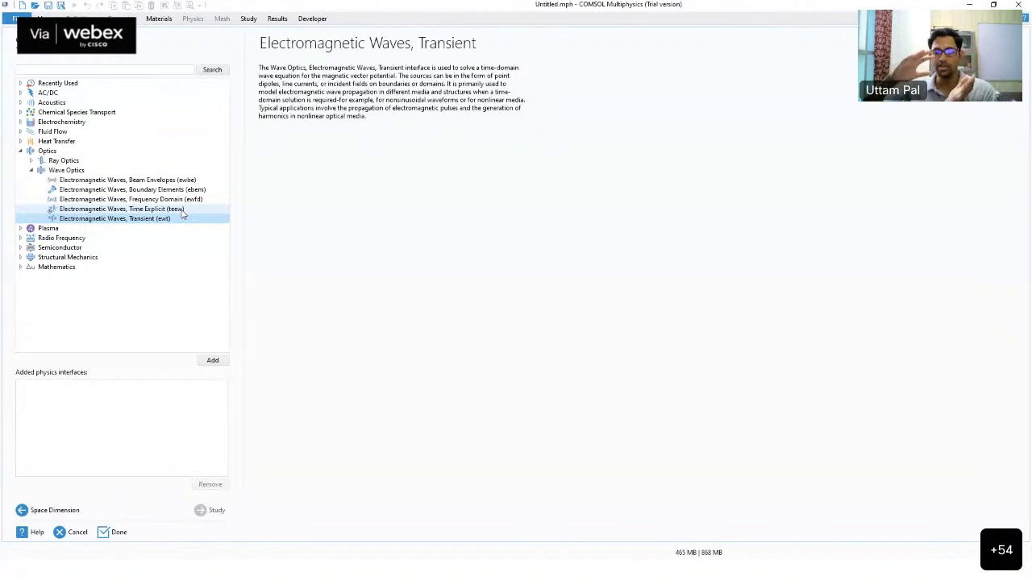
{"action": "left_click", "coordinate": [181, 209]}
{"action": "left_click", "coordinate": [177, 218]}
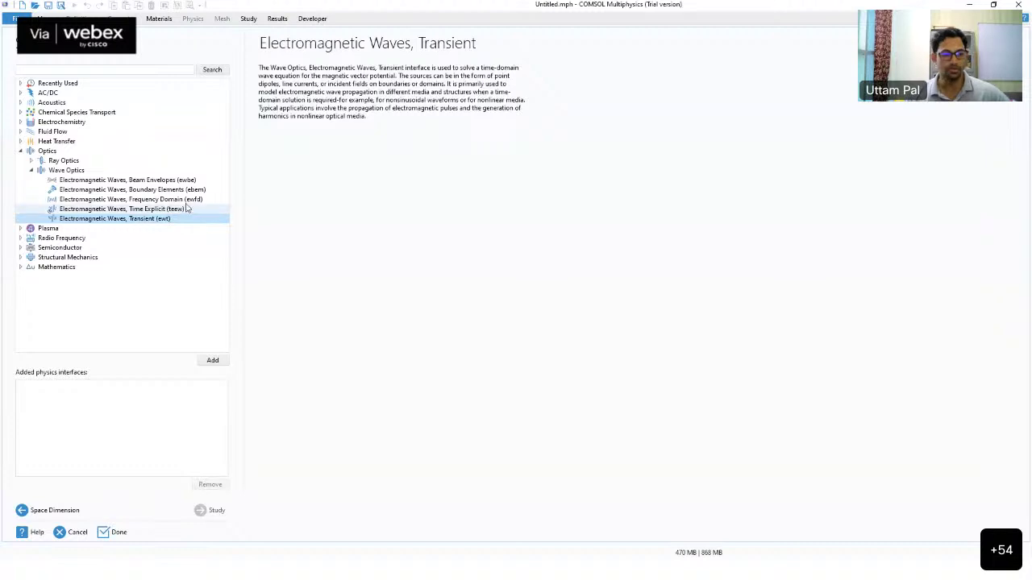
Step: Add the Electromagnetic Waves, Frequency Domain (ewfd) interface and continue to the study selection
{"action": "left_click", "coordinate": [185, 202]}
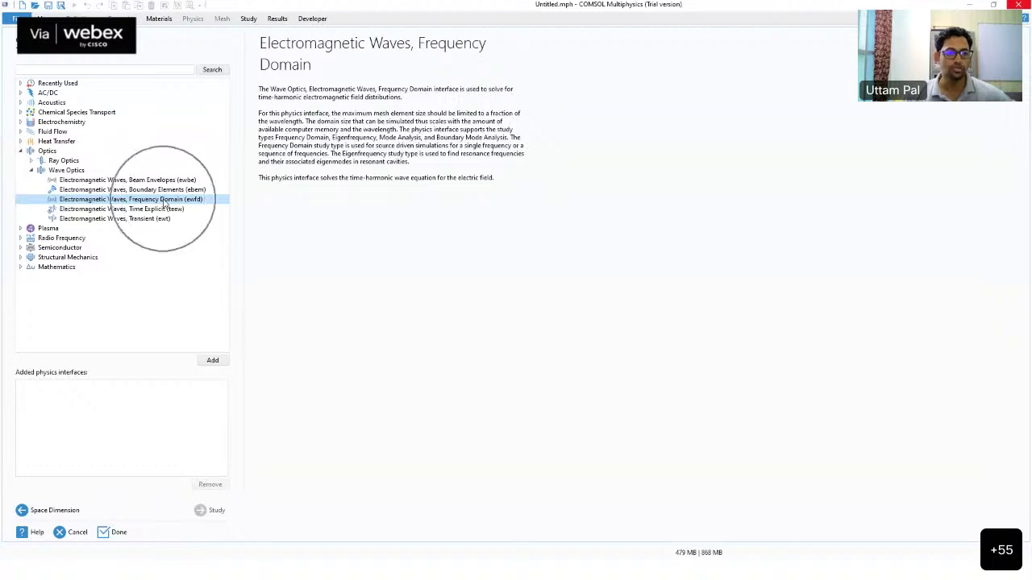
{"action": "left_click", "coordinate": [215, 363]}
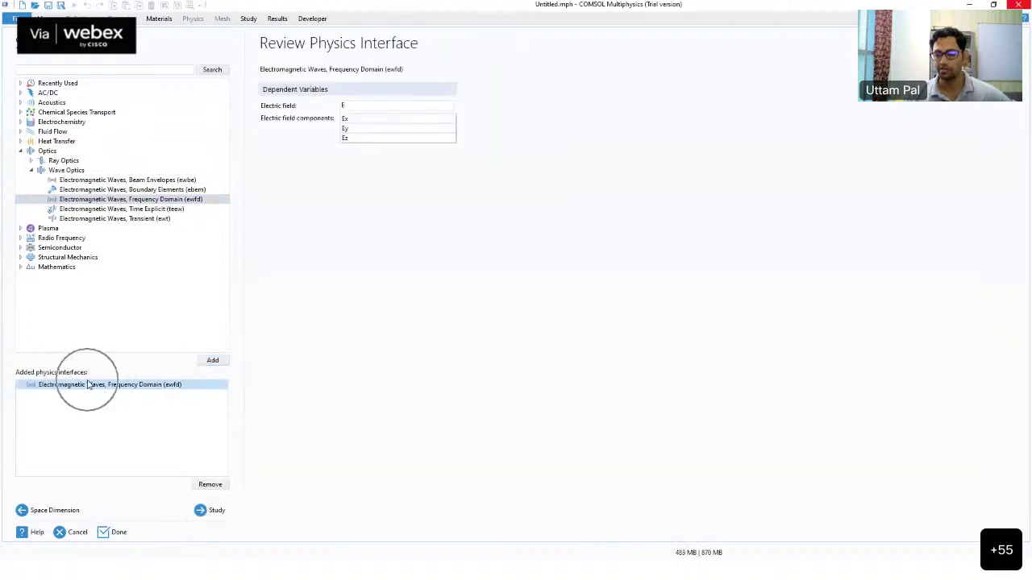
{"action": "left_click", "coordinate": [212, 517]}
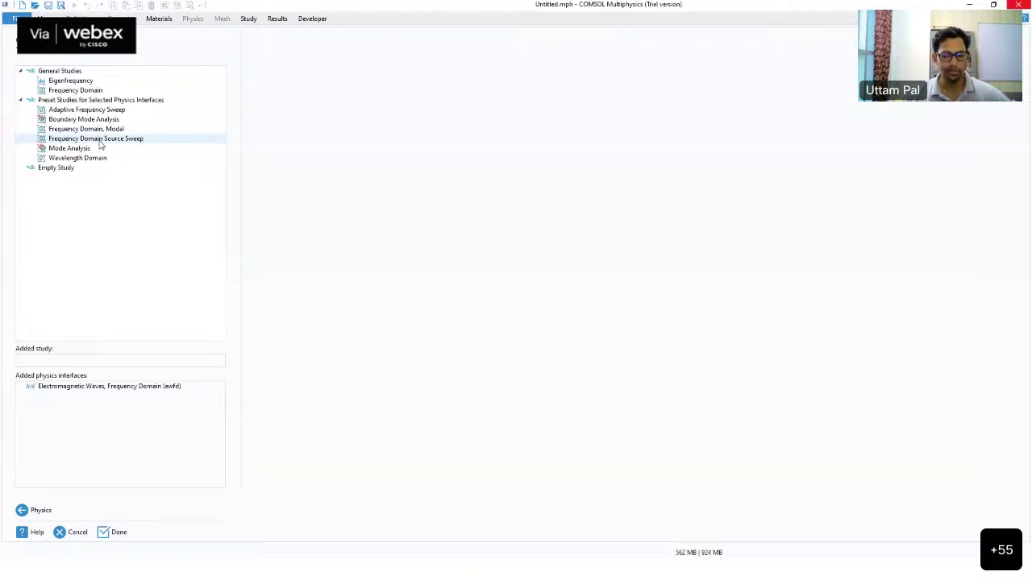
Step: Compare the descriptions of the Eigenfrequency and Frequency Domain general studies
{"action": "left_click", "coordinate": [90, 84]}
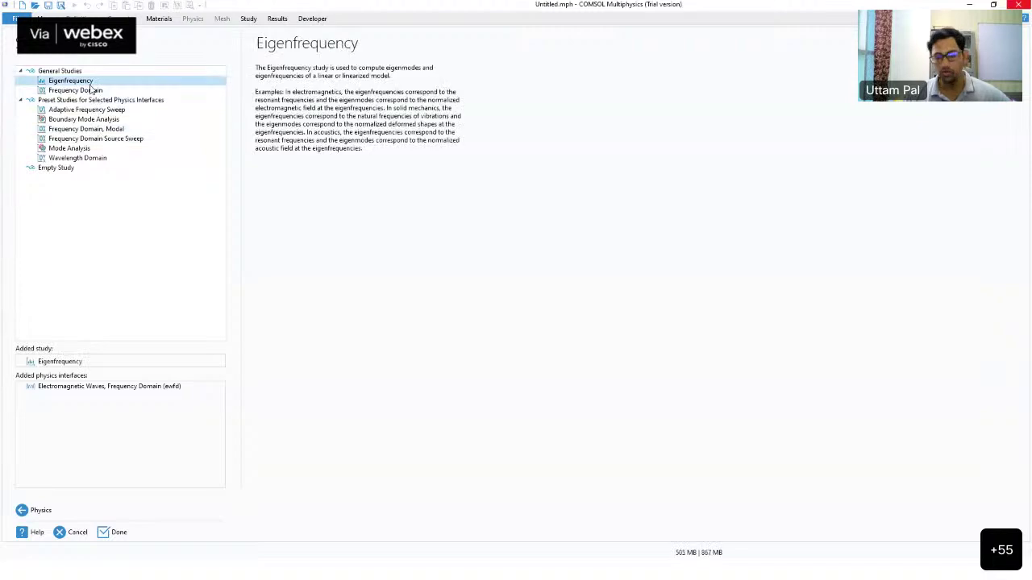
{"action": "left_click", "coordinate": [91, 90]}
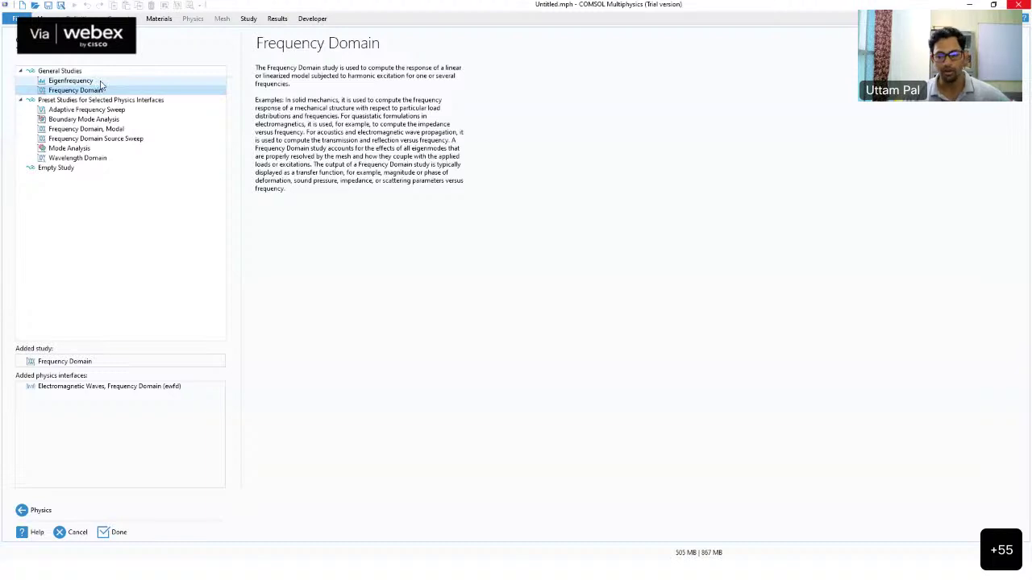
{"action": "left_click", "coordinate": [100, 83]}
{"action": "left_click", "coordinate": [105, 91]}
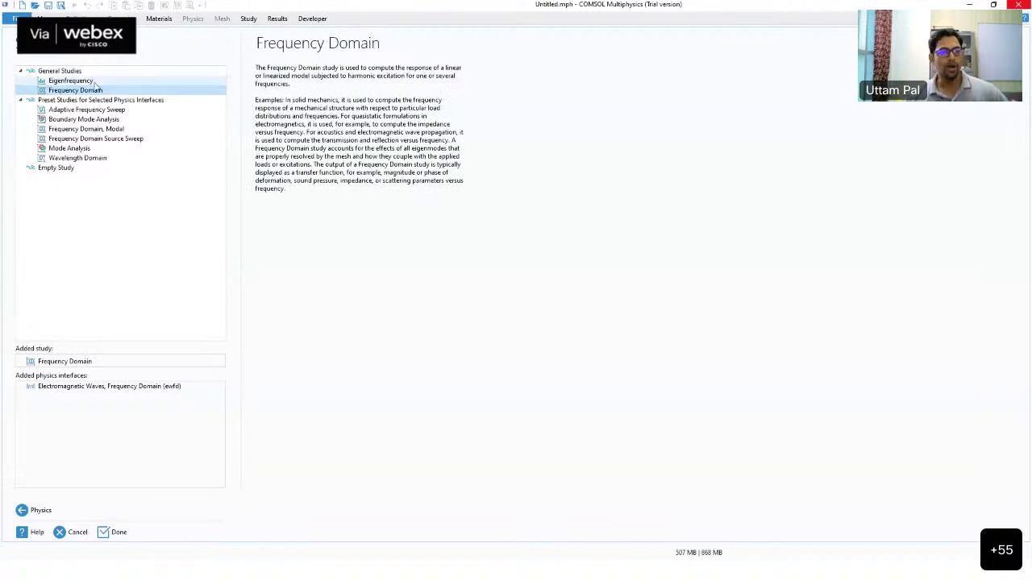
{"action": "left_click", "coordinate": [73, 81]}
{"action": "left_click", "coordinate": [97, 92]}
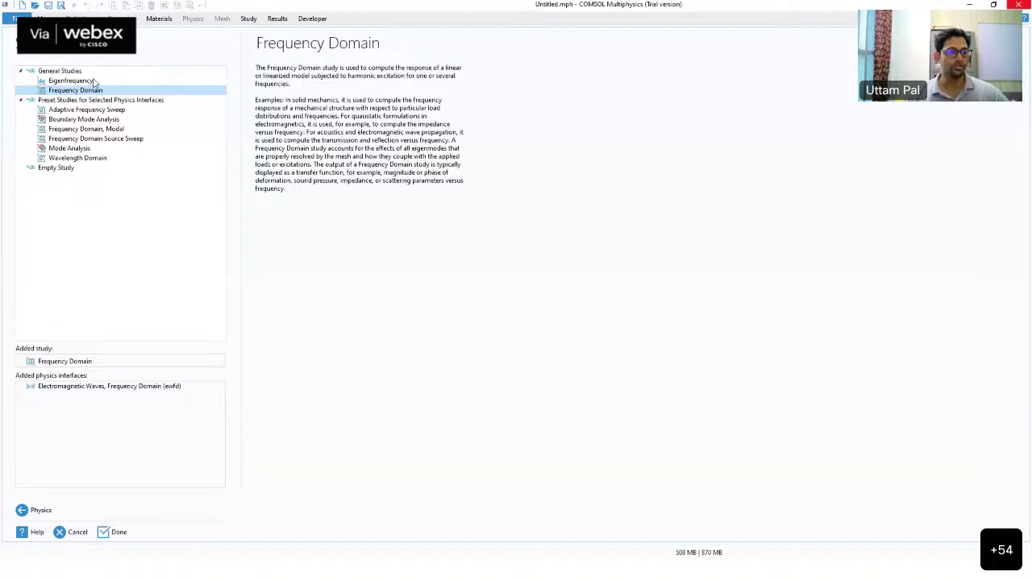
{"action": "left_click", "coordinate": [93, 81]}
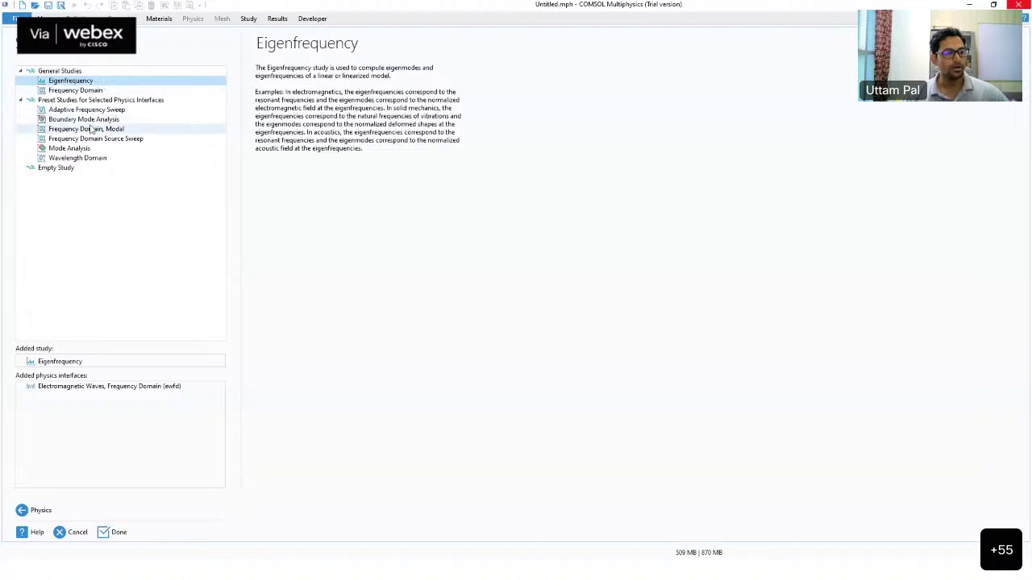
Step: Review the Adaptive Frequency Sweep, Mode Analysis, Boundary Mode Analysis and Frequency Domain study descriptions
{"action": "left_click", "coordinate": [98, 110]}
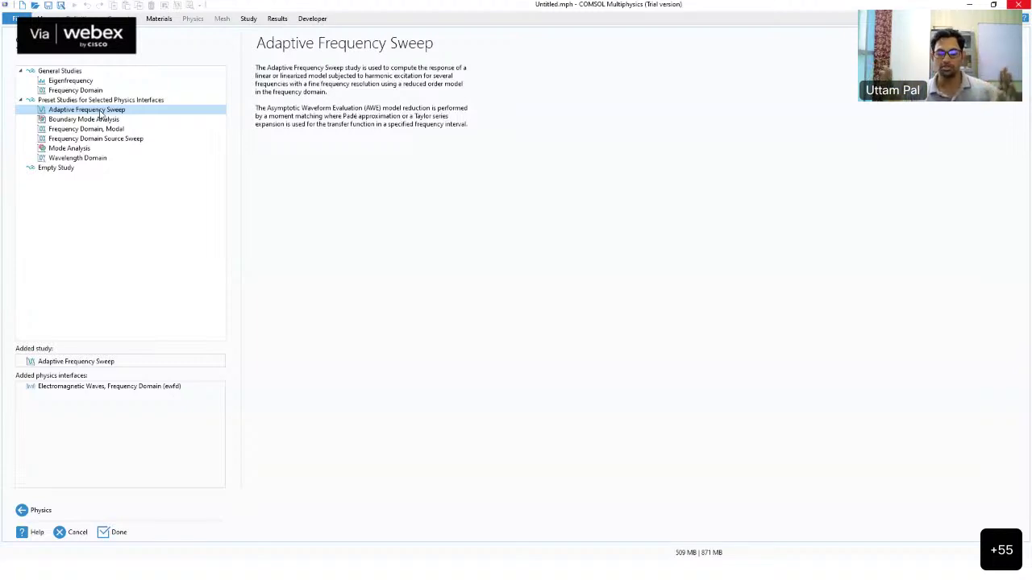
{"action": "left_click", "coordinate": [72, 148]}
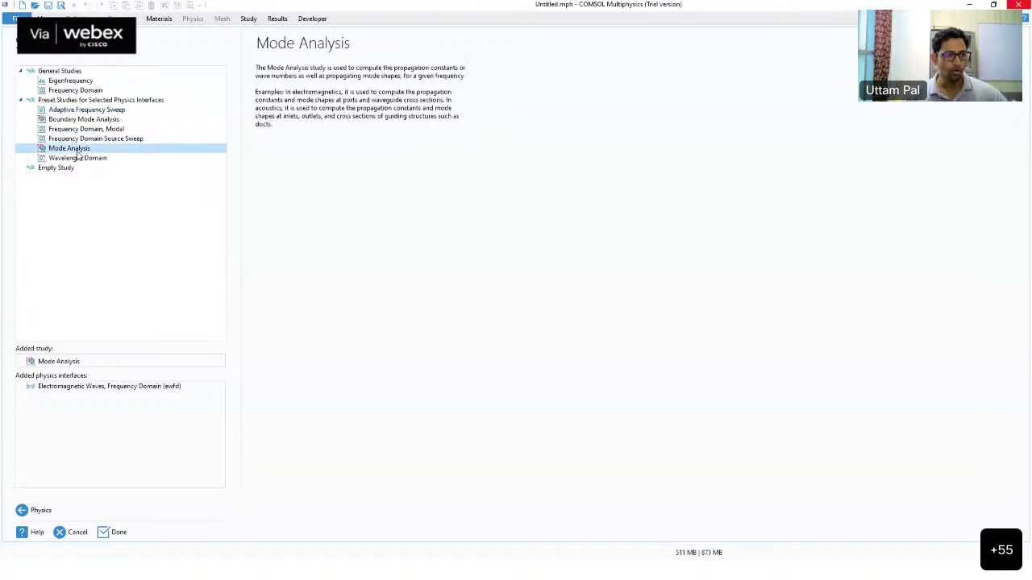
{"action": "left_click", "coordinate": [92, 122]}
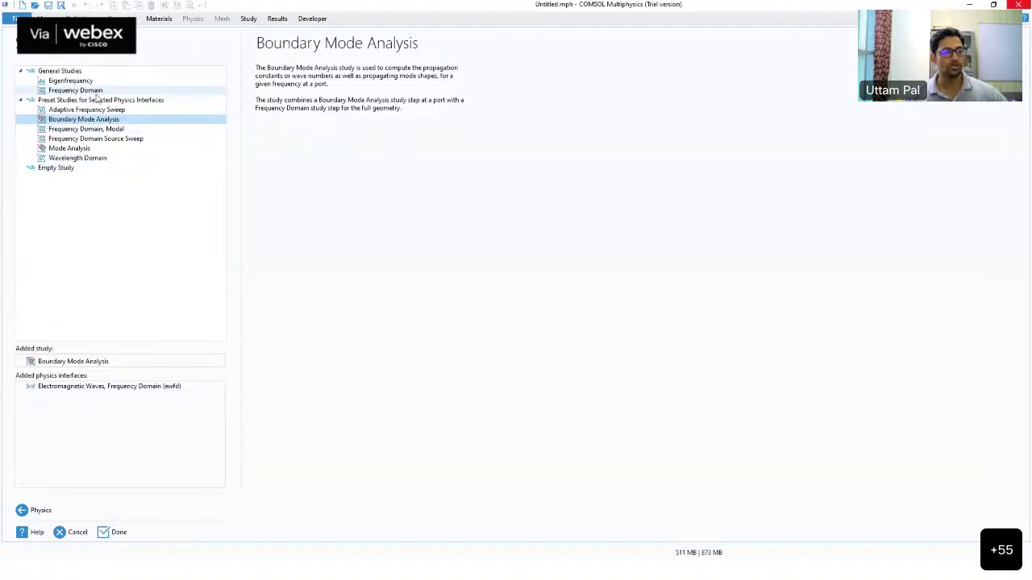
{"action": "left_click", "coordinate": [93, 91]}
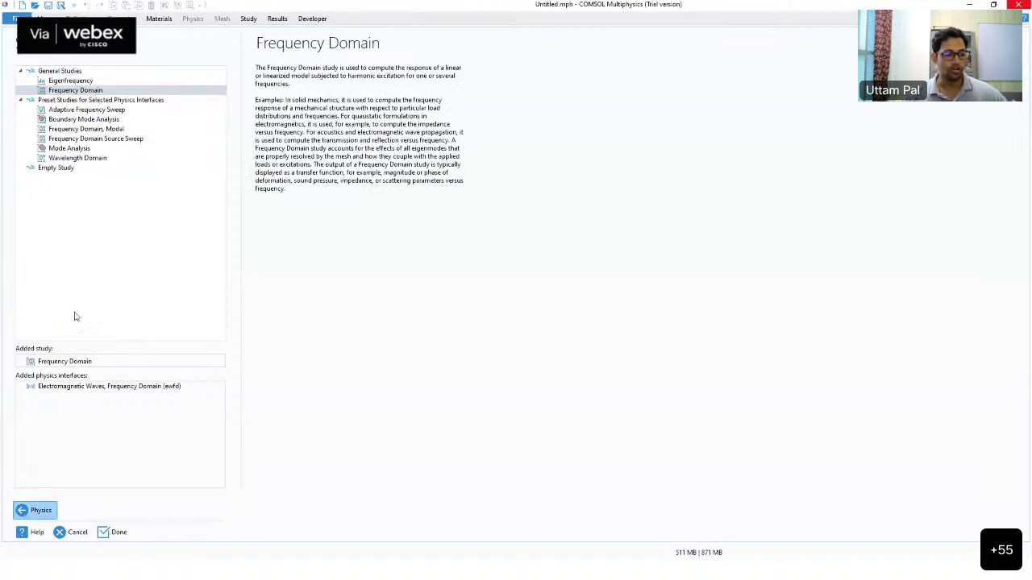
Step: Return to the space dimension choice, pick 2D again, and add the Wave Optics interface Electromagnetic Waves, Frequency Domain (ewfd)
{"action": "left_click", "coordinate": [37, 511]}
{"action": "left_click", "coordinate": [121, 89]}
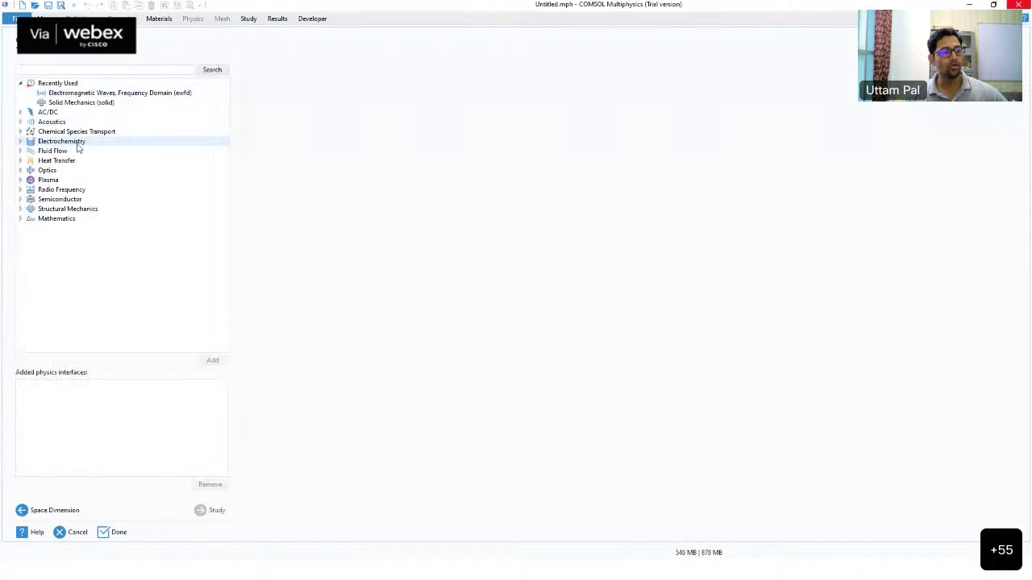
{"action": "double_click", "coordinate": [48, 170]}
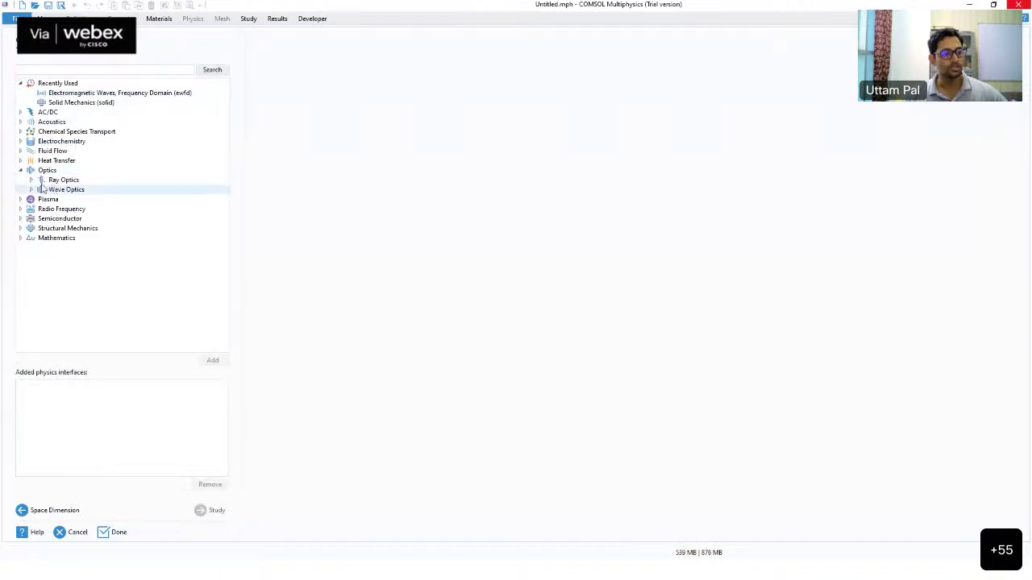
{"action": "left_click", "coordinate": [31, 189]}
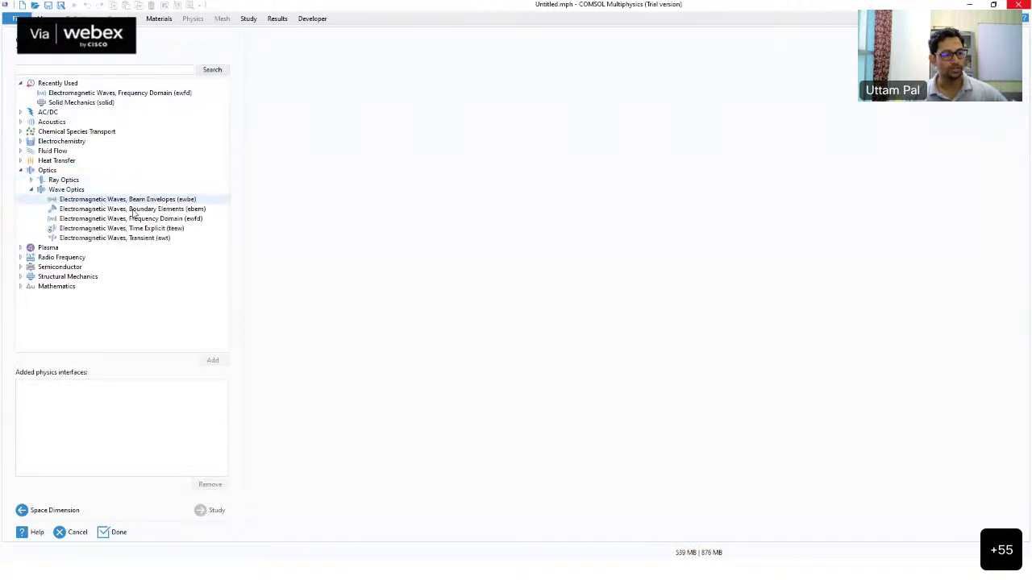
{"action": "left_click", "coordinate": [142, 218]}
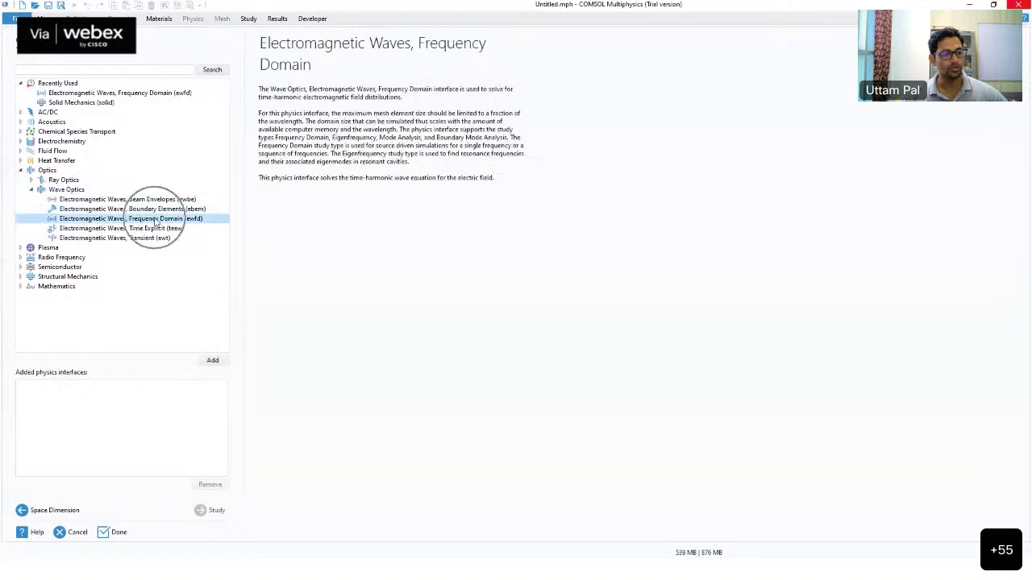
{"action": "left_click", "coordinate": [212, 360]}
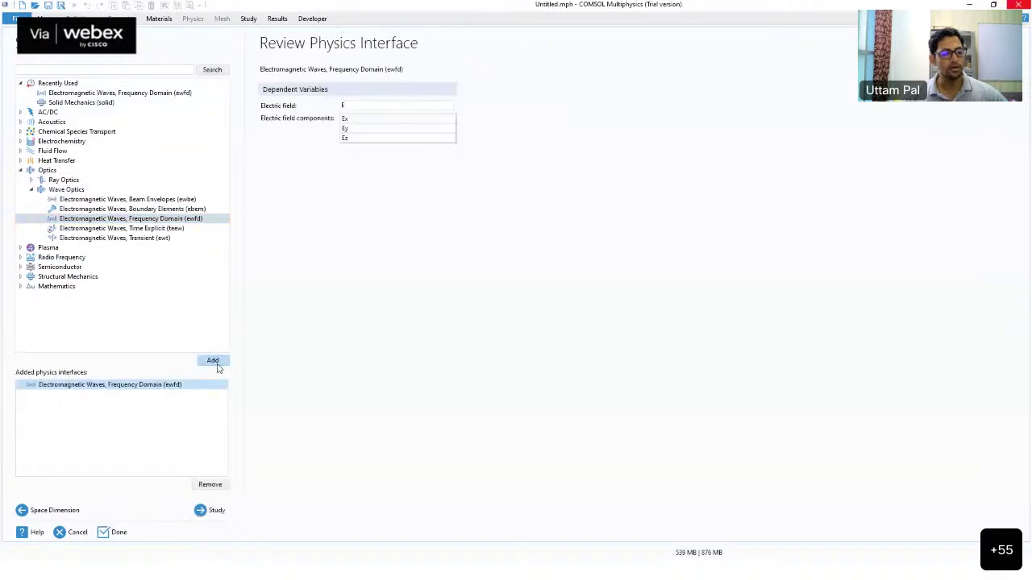
Step: Choose the Frequency Domain general study for the added physics and finish the model setup
{"action": "left_click", "coordinate": [213, 510]}
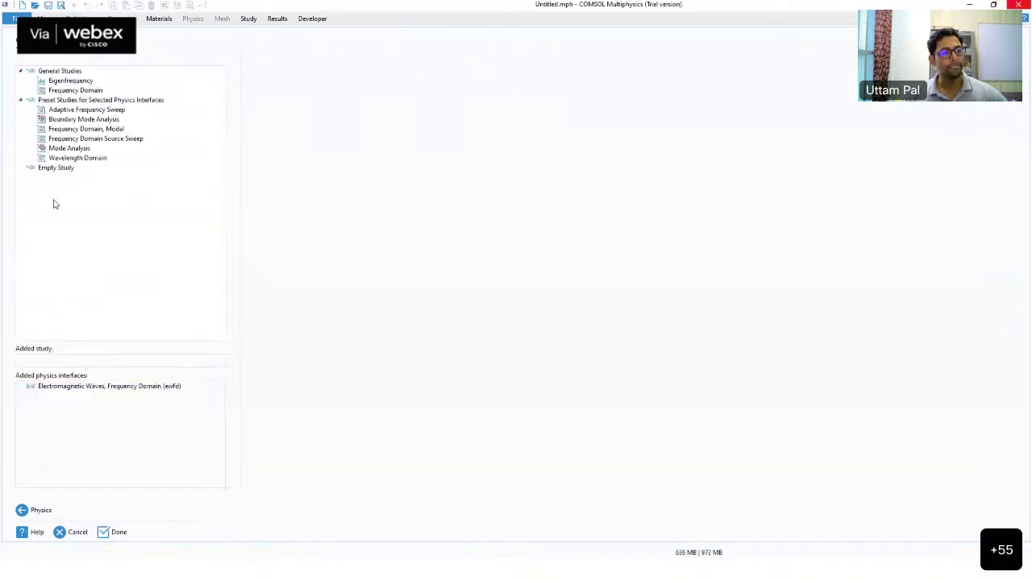
{"action": "left_click", "coordinate": [93, 91]}
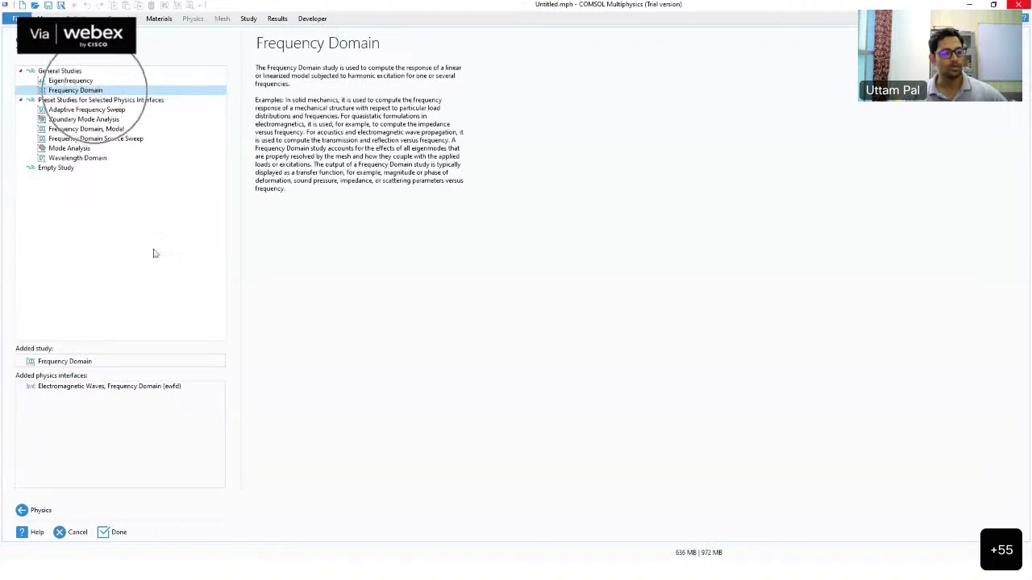
{"action": "left_click", "coordinate": [117, 532]}
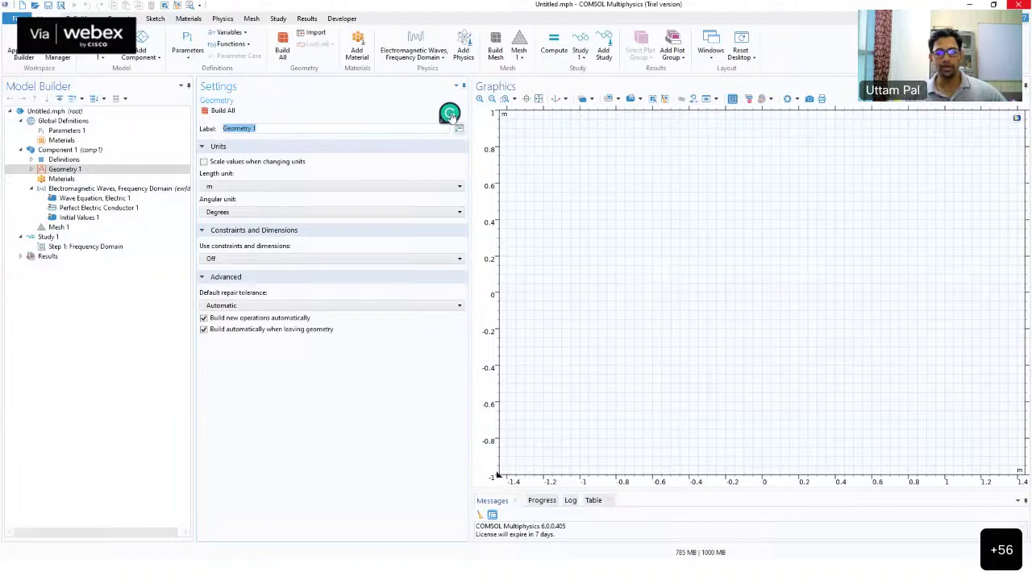
Step: Turn off the floating Grammarly suggestions for COMSOL Multiphysics
{"action": "left_click", "coordinate": [954, 288]}
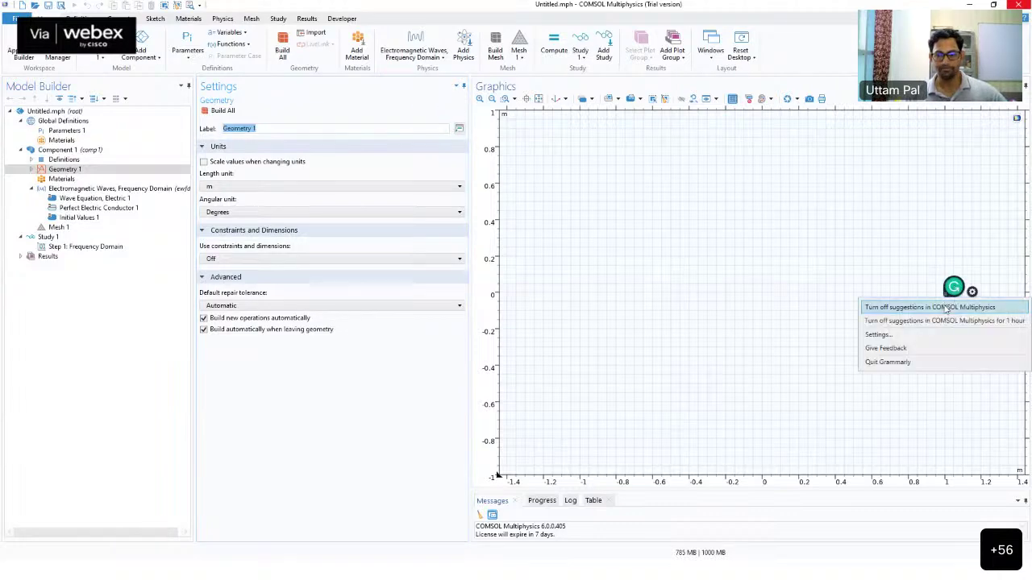
{"action": "left_click", "coordinate": [947, 310]}
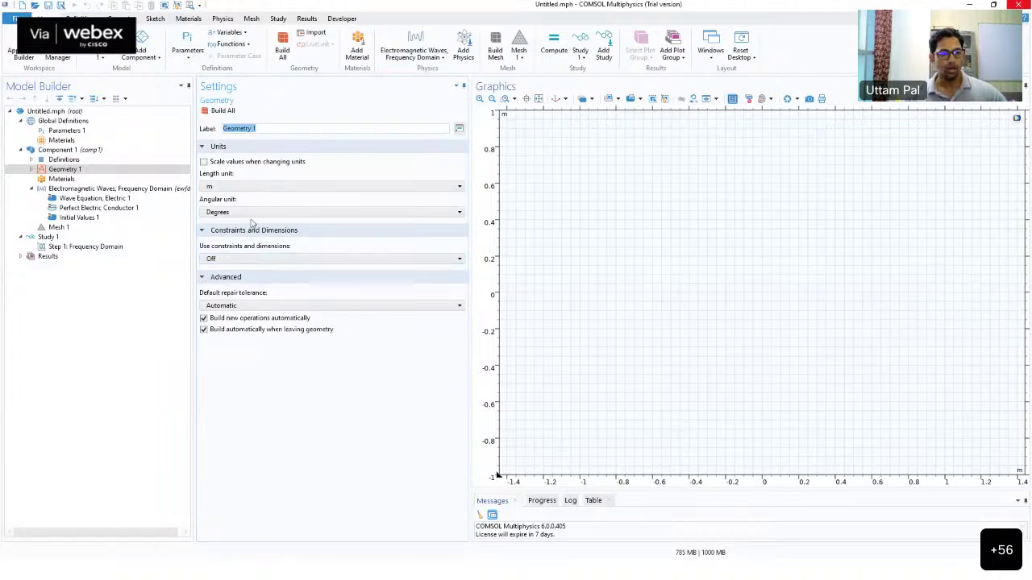
{"action": "left_click", "coordinate": [286, 428]}
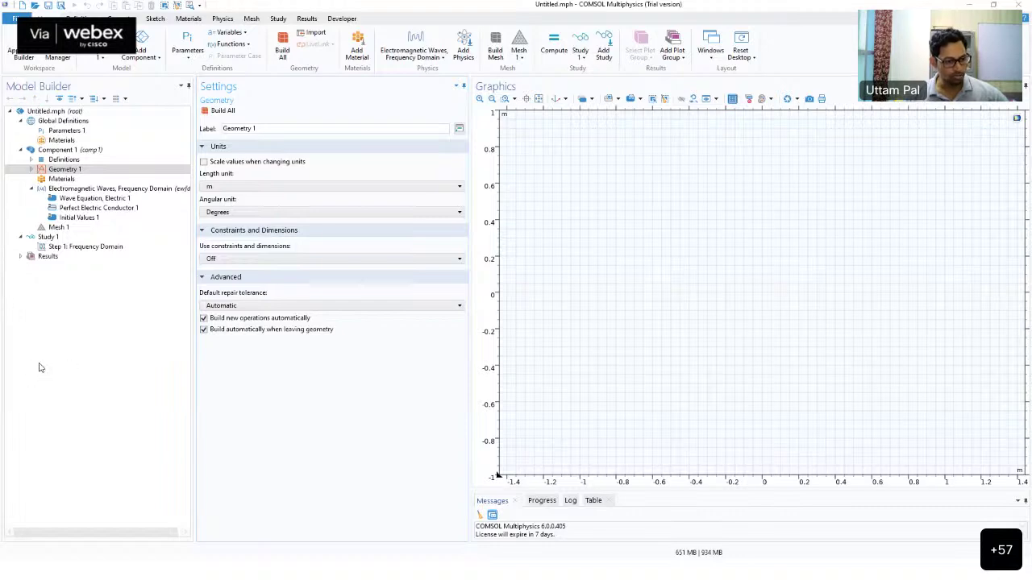
{"action": "mouse_move", "coordinate": [4, 76]}
{"action": "left_mouse_down"}
{"action": "mouse_move", "coordinate": [12, 97]}
{"action": "mouse_move", "coordinate": [64, 104]}
{"action": "mouse_move", "coordinate": [33, 63]}
{"action": "mouse_move", "coordinate": [8, 77]}
{"action": "left_mouse_up"}
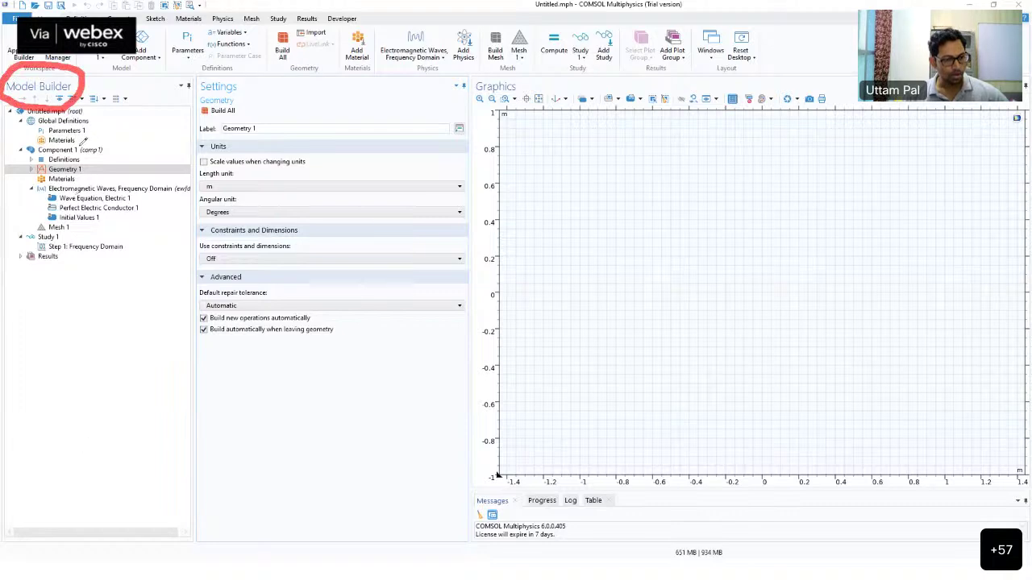
{"action": "mouse_move", "coordinate": [121, 79]}
{"action": "left_mouse_down"}
{"action": "mouse_move", "coordinate": [6, 82]}
{"action": "mouse_move", "coordinate": [25, 95]}
{"action": "mouse_move", "coordinate": [78, 71]}
{"action": "mouse_move", "coordinate": [15, 67]}
{"action": "left_mouse_up"}
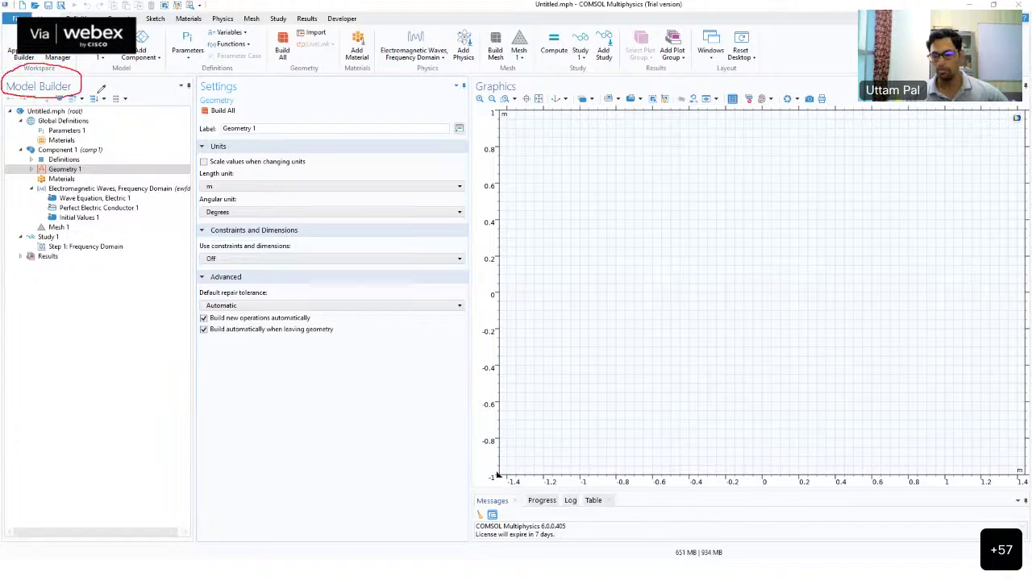
{"action": "mouse_move", "coordinate": [156, 104]}
{"action": "left_mouse_down"}
{"action": "mouse_move", "coordinate": [161, 278]}
{"action": "mouse_move", "coordinate": [167, 266]}
{"action": "left_mouse_up"}
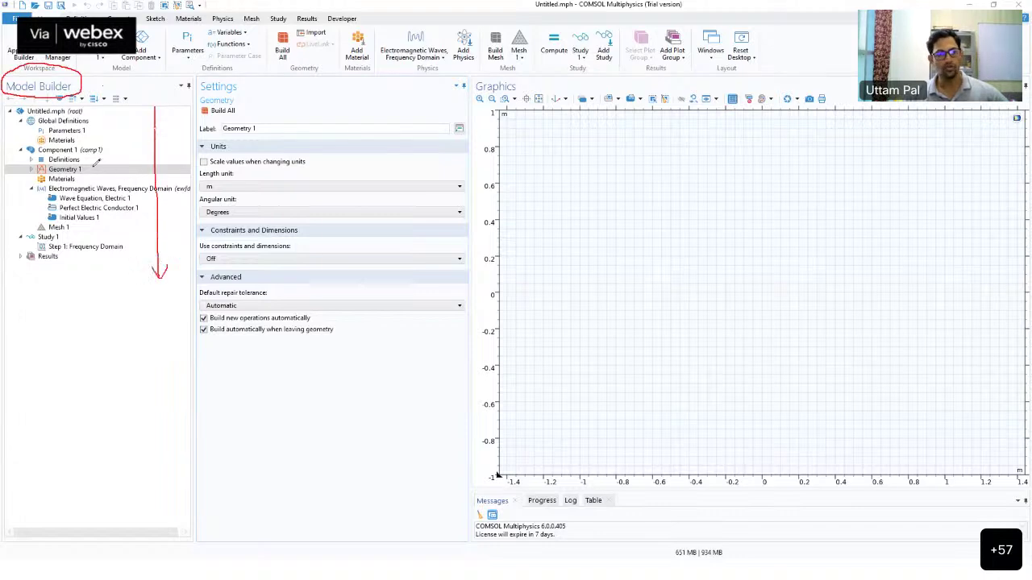
{"action": "left_click_drag", "start_coordinate": [87, 169], "coordinate": [103, 172]}
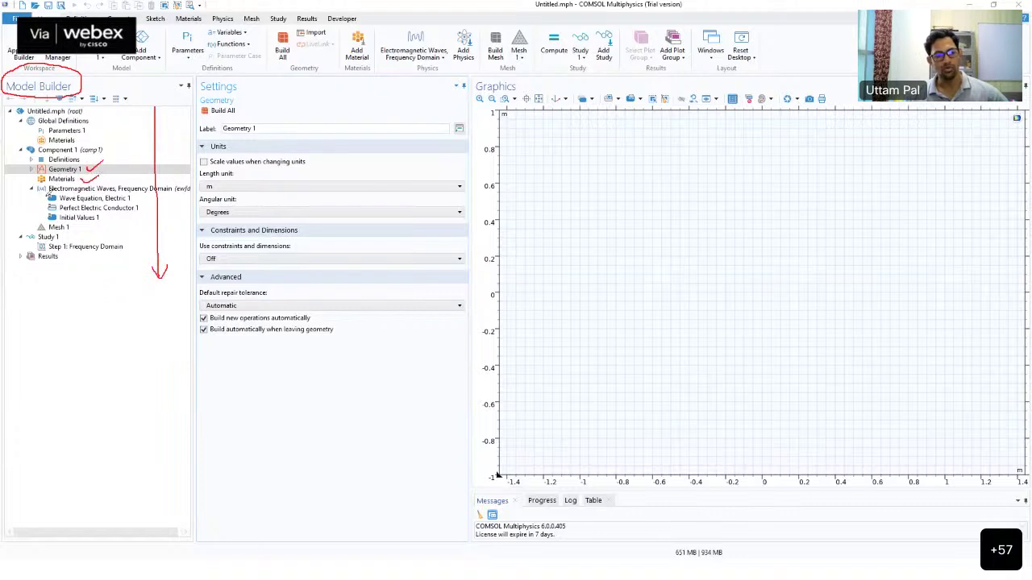
{"action": "mouse_move", "coordinate": [33, 188]}
{"action": "left_mouse_down"}
{"action": "mouse_move", "coordinate": [23, 192]}
{"action": "mouse_move", "coordinate": [34, 232]}
{"action": "mouse_move", "coordinate": [150, 230]}
{"action": "left_mouse_up"}
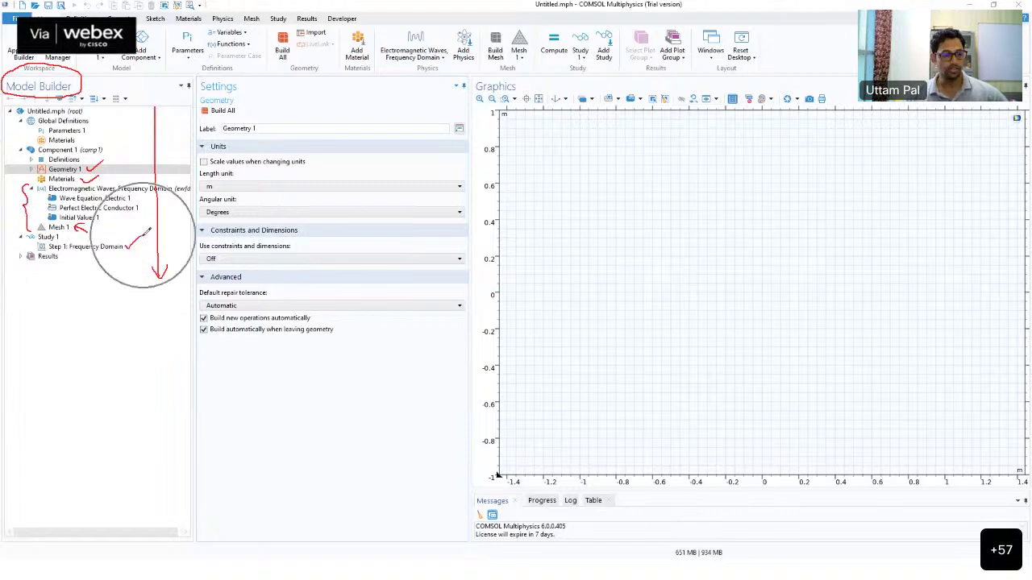
{"action": "left_click_drag", "start_coordinate": [71, 255], "coordinate": [75, 262]}
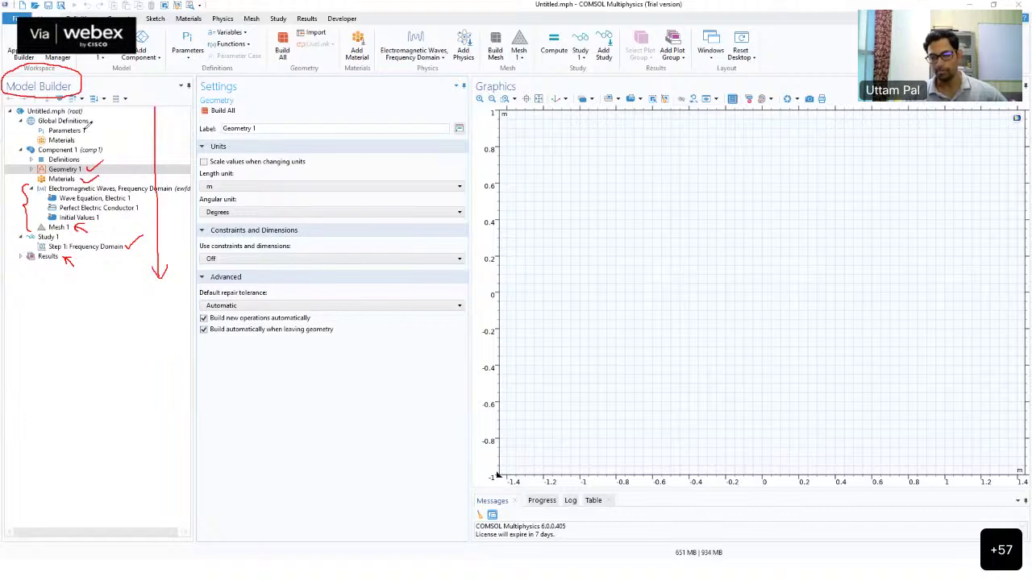
{"action": "left_click_drag", "start_coordinate": [137, 35], "coordinate": [381, 27]}
{"action": "mouse_move", "coordinate": [159, 26]}
{"action": "left_mouse_down"}
{"action": "mouse_move", "coordinate": [162, 16]}
{"action": "mouse_move", "coordinate": [158, 38]}
{"action": "mouse_move", "coordinate": [165, 19]}
{"action": "mouse_move", "coordinate": [314, 6]}
{"action": "left_mouse_up"}
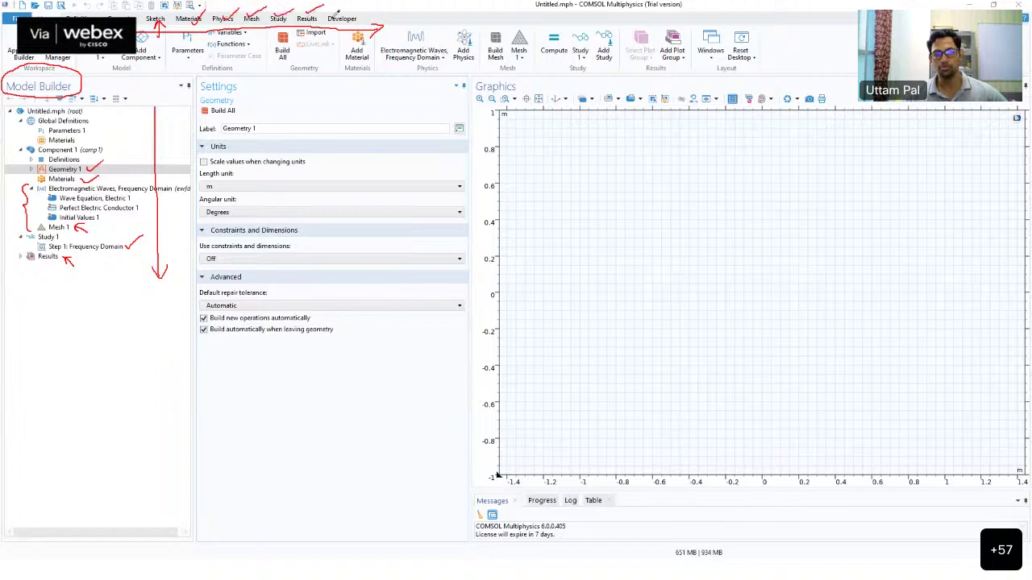
{"action": "left_click_drag", "start_coordinate": [355, 9], "coordinate": [377, 5]}
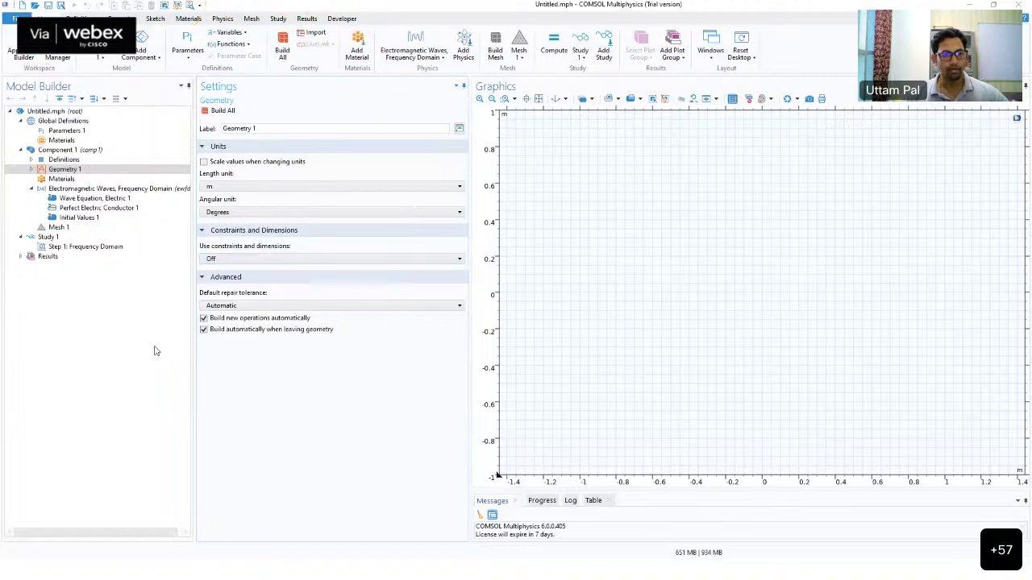
Step: Define a global parameter named lda0 with the expression 600[nm] in Parameters 1
{"action": "left_click", "coordinate": [55, 170]}
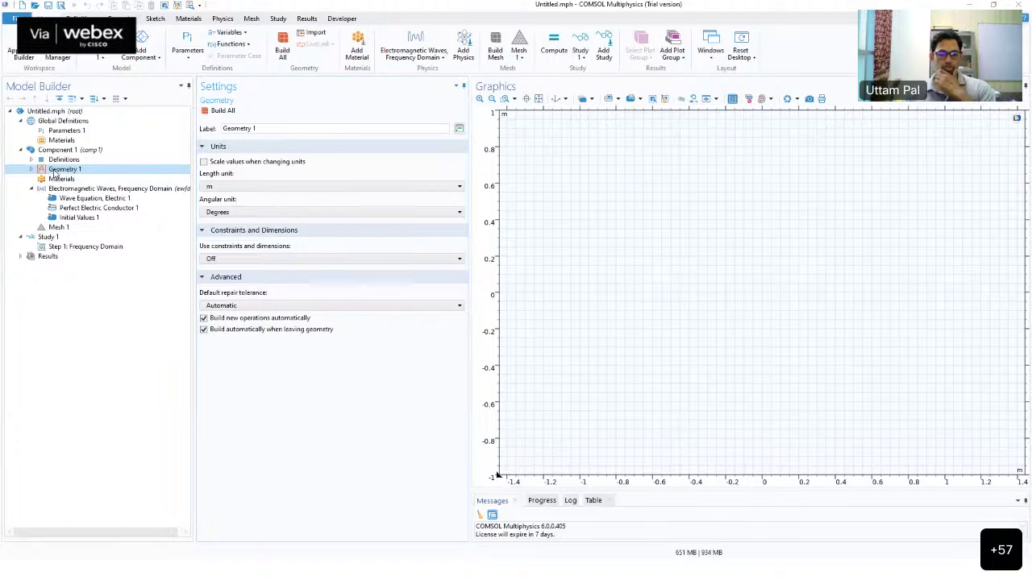
{"action": "left_click", "coordinate": [67, 132]}
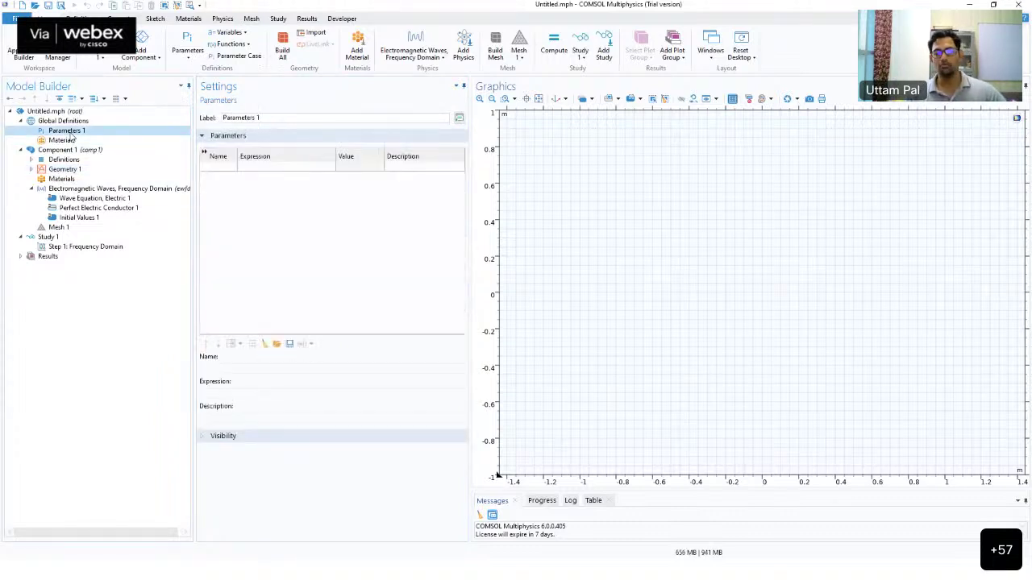
{"action": "left_click", "coordinate": [227, 170]}
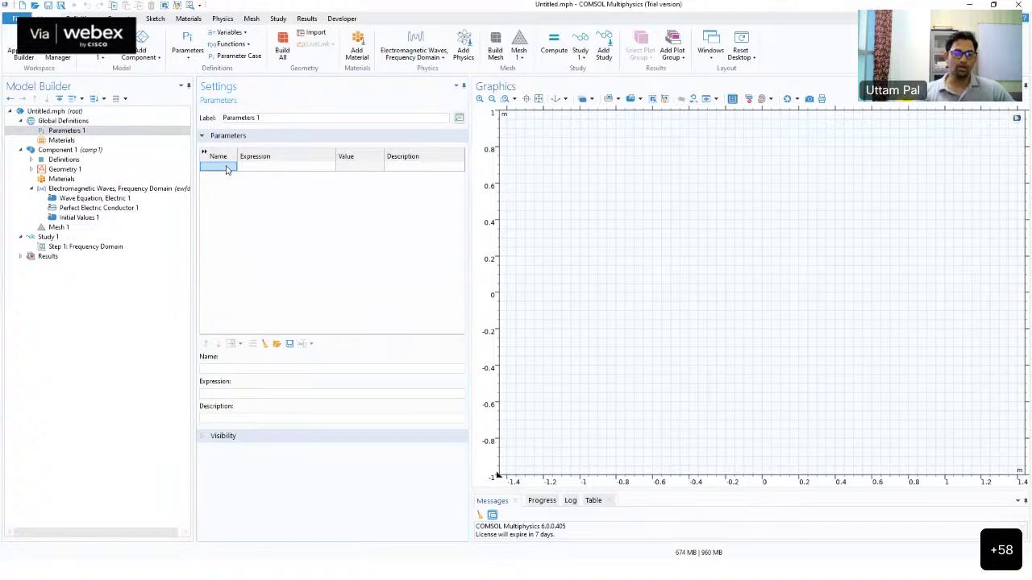
{"action": "type", "text": "width"}
{"action": "key", "text": "Tab"}
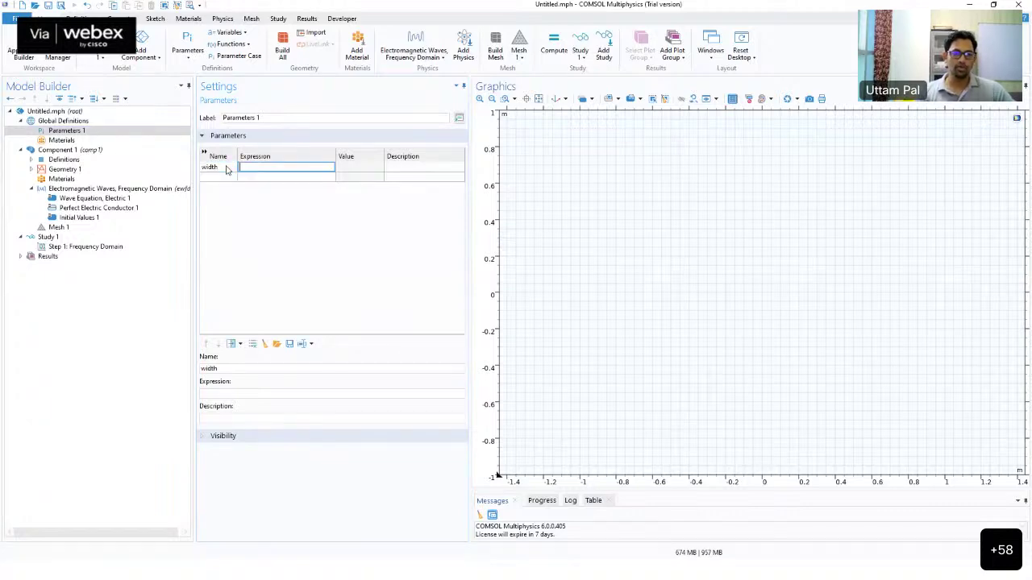
{"action": "type", "text": "lda0"}
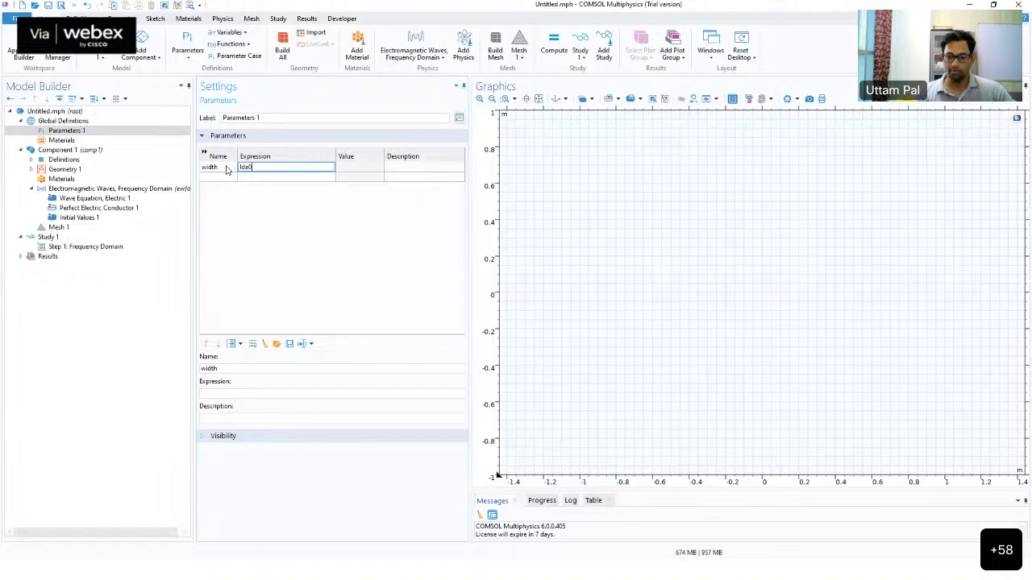
{"action": "left_click", "coordinate": [227, 168]}
{"action": "left_click", "coordinate": [228, 168]}
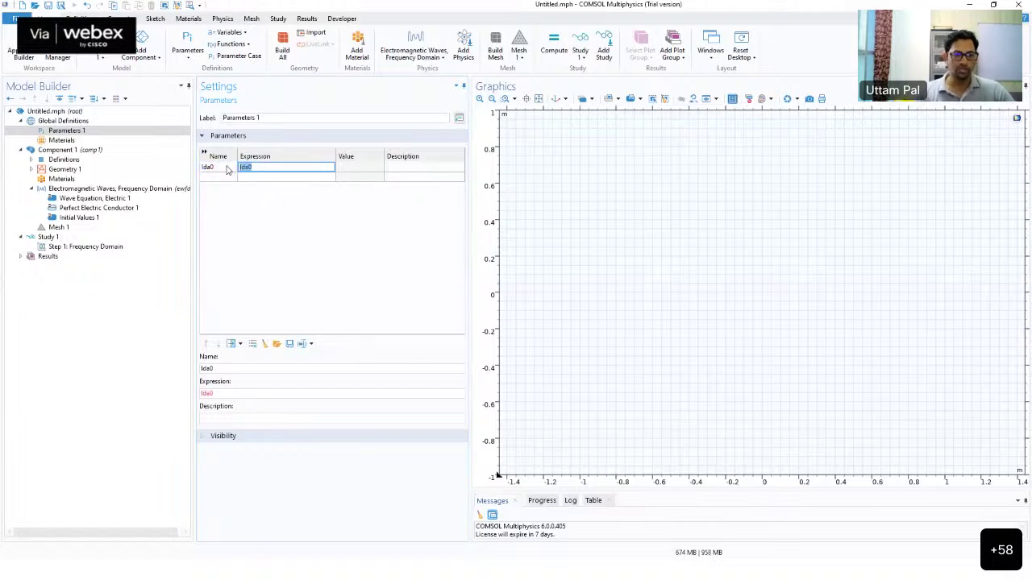
{"action": "type", "text": "lda0"}
{"action": "key", "text": "Tab"}
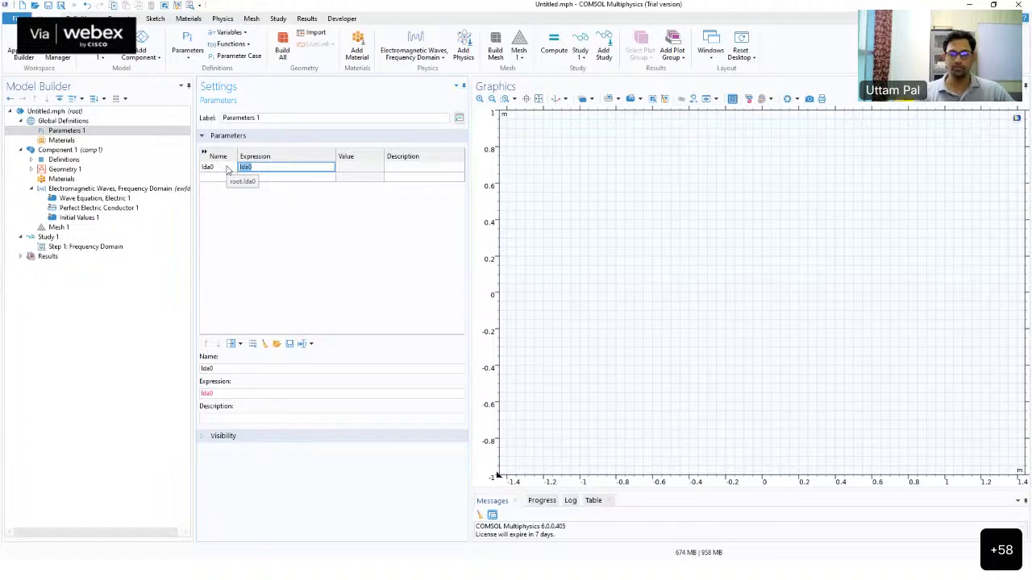
{"action": "type", "text": "6"}
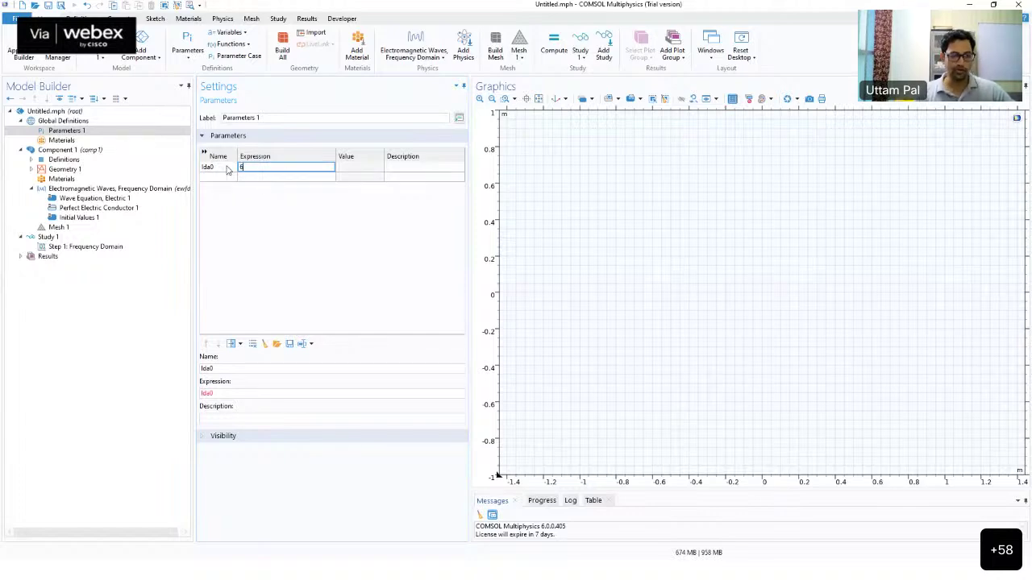
{"action": "type", "text": "00[nm]"}
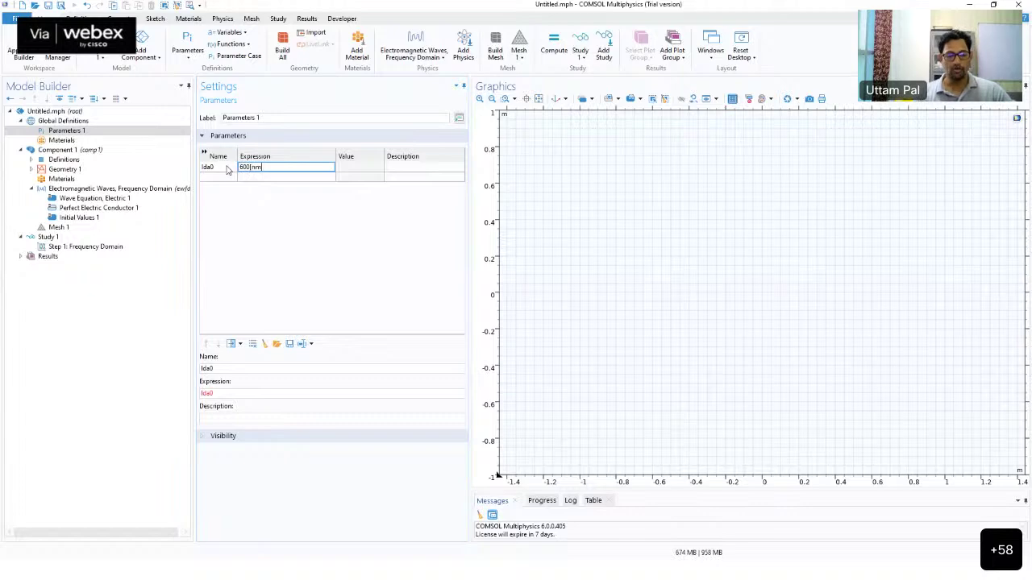
{"action": "left_click", "coordinate": [303, 225]}
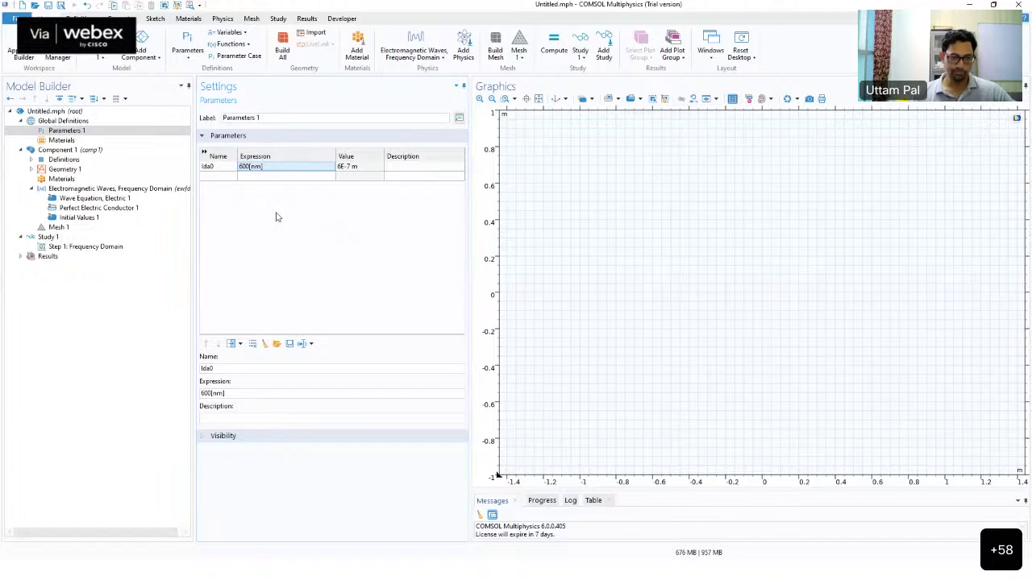
Step: Try lambda and lambda0 as names for a second parameter, and clear the name again
{"action": "left_click", "coordinate": [227, 179]}
{"action": "type", "text": "lamb"}
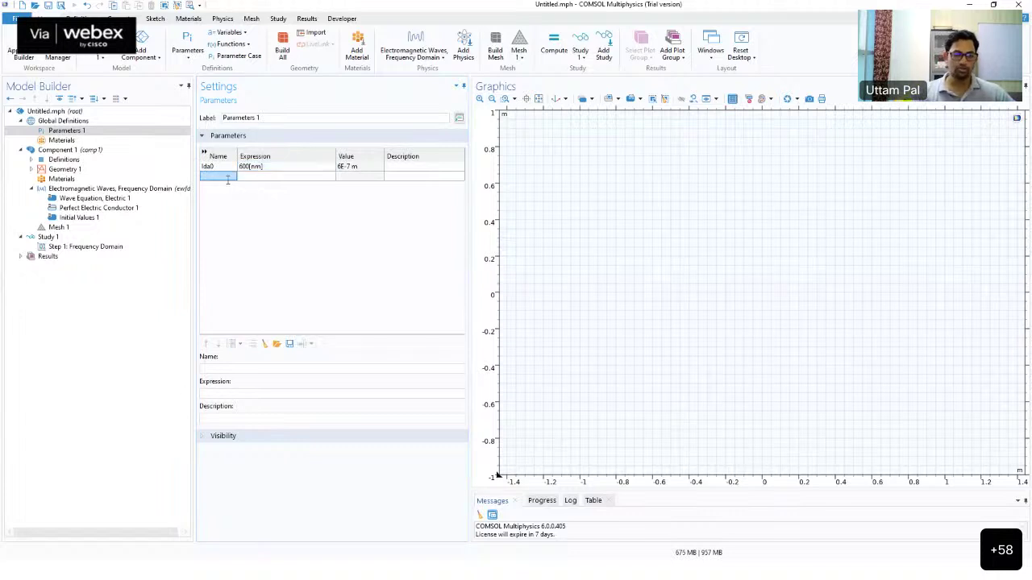
{"action": "type", "text": "da"}
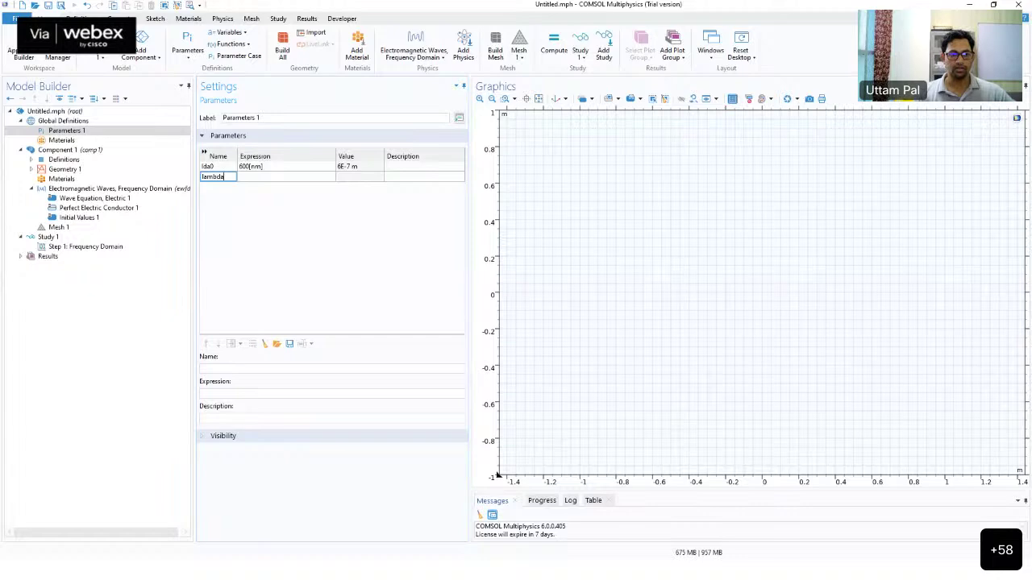
{"action": "key", "text": "Return"}
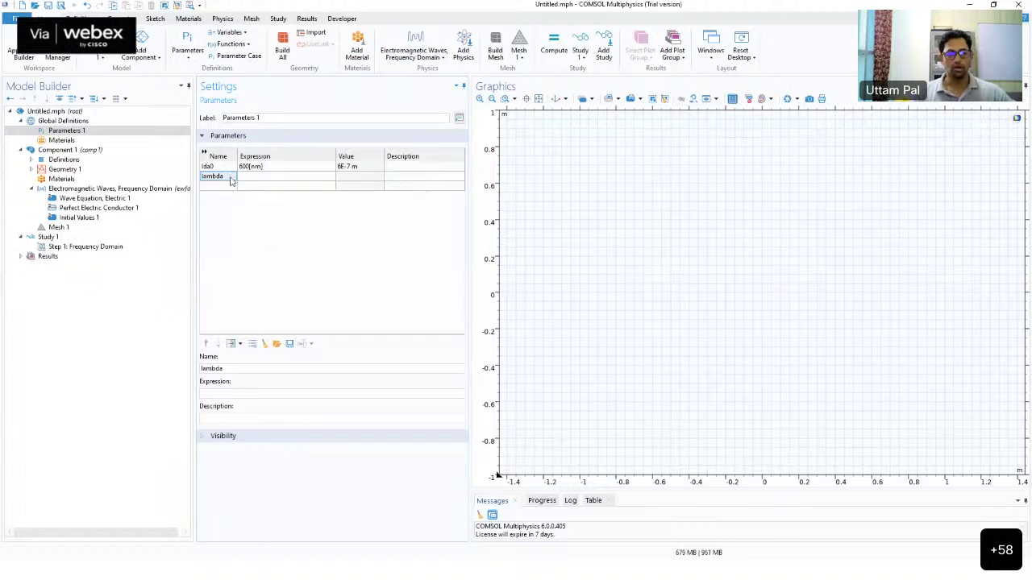
{"action": "left_click", "coordinate": [231, 179]}
{"action": "left_click", "coordinate": [230, 176]}
{"action": "type", "text": "0"}
{"action": "key", "text": "Return"}
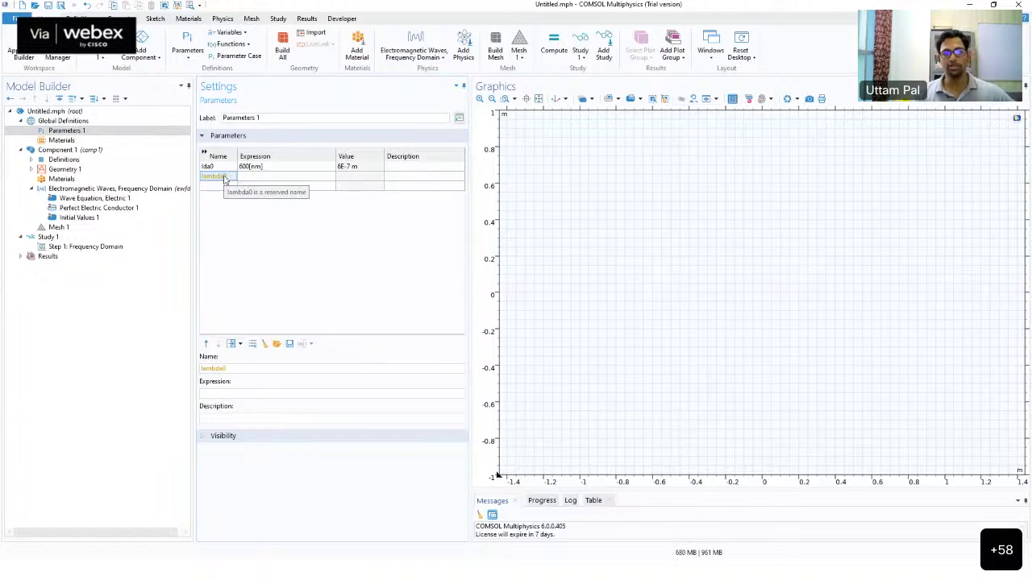
{"action": "double_click", "coordinate": [229, 176]}
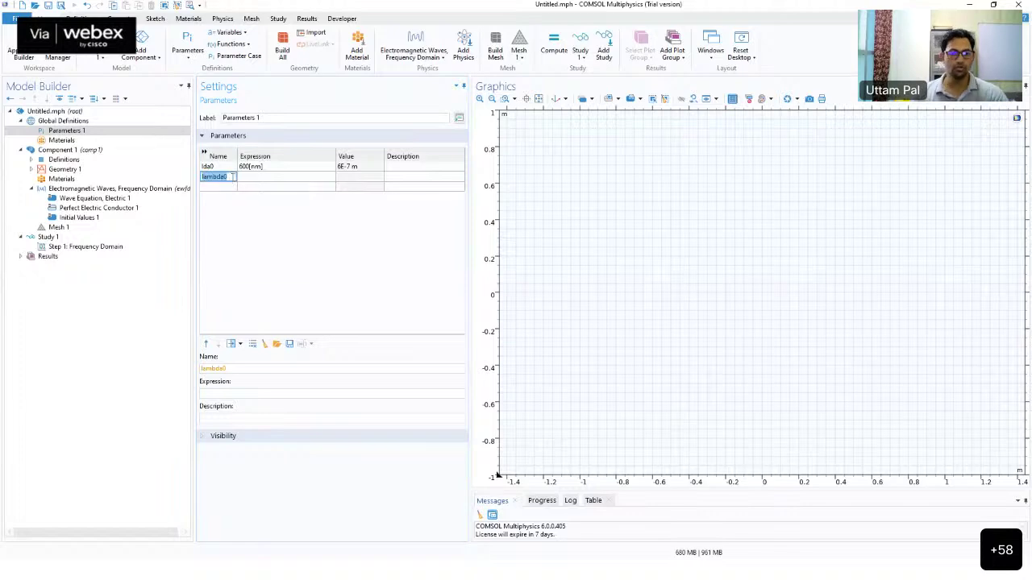
{"action": "key", "text": "BackSpace"}
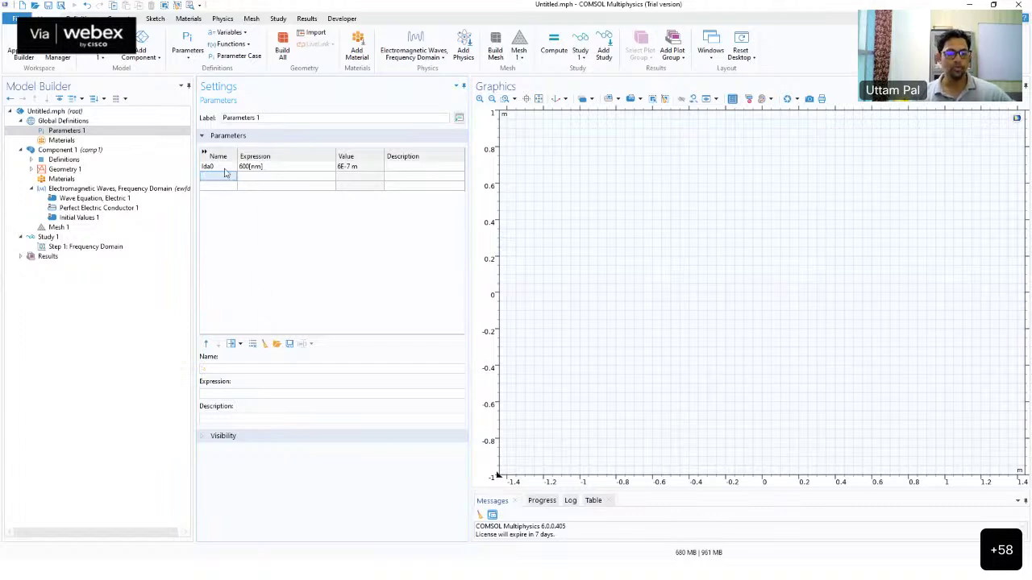
Step: Define a second global parameter named width with the expression lda0*5 in Parameters 1
{"action": "left_click", "coordinate": [249, 168]}
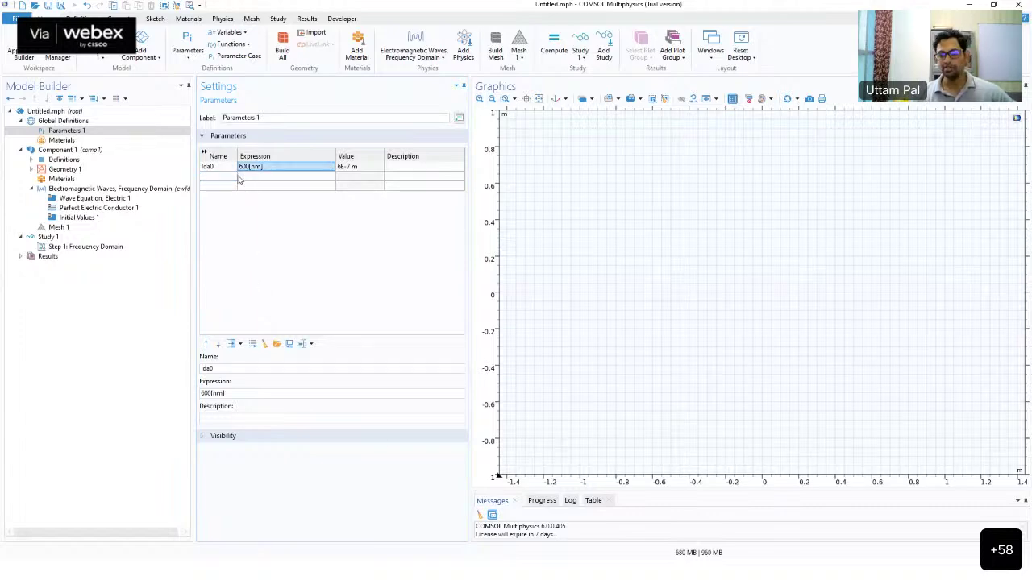
{"action": "left_click", "coordinate": [232, 179]}
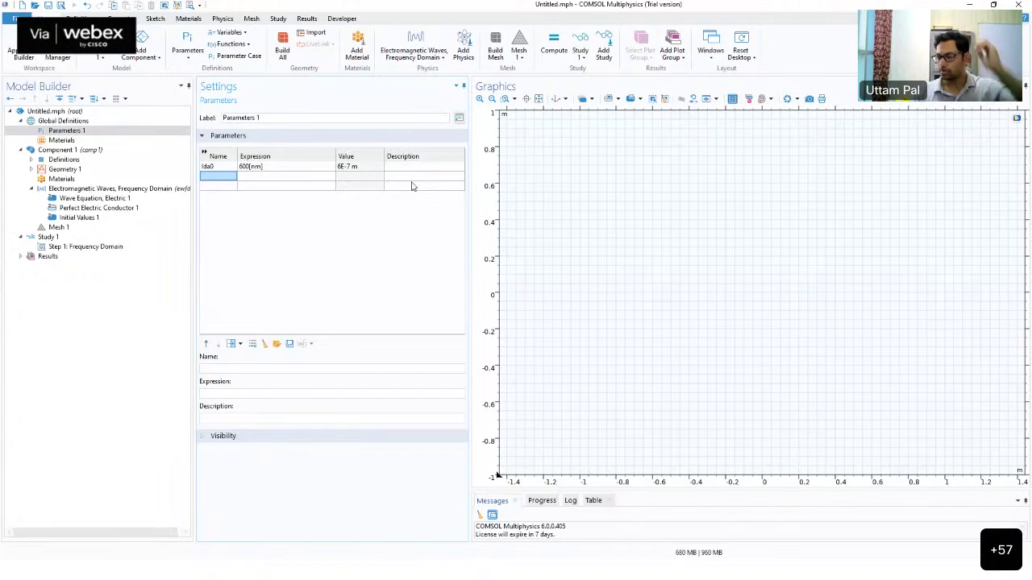
{"action": "type", "text": "width"}
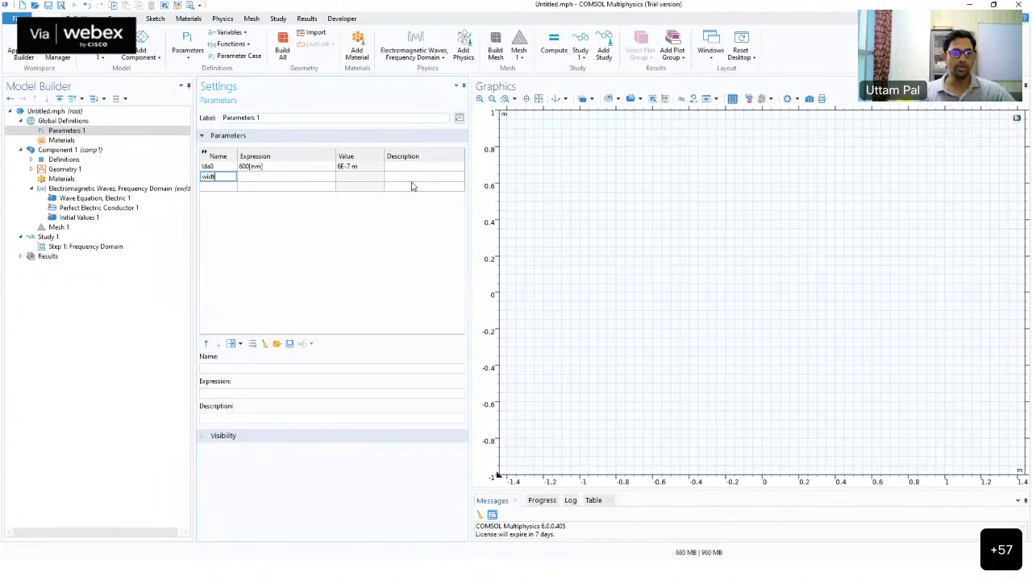
{"action": "key", "text": "Tab"}
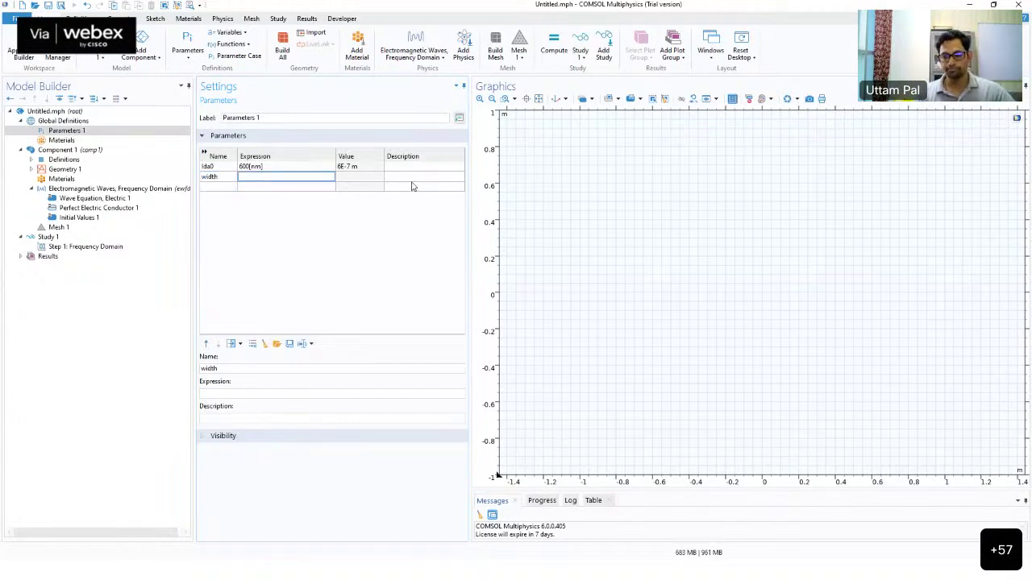
{"action": "type", "text": "lda0*"}
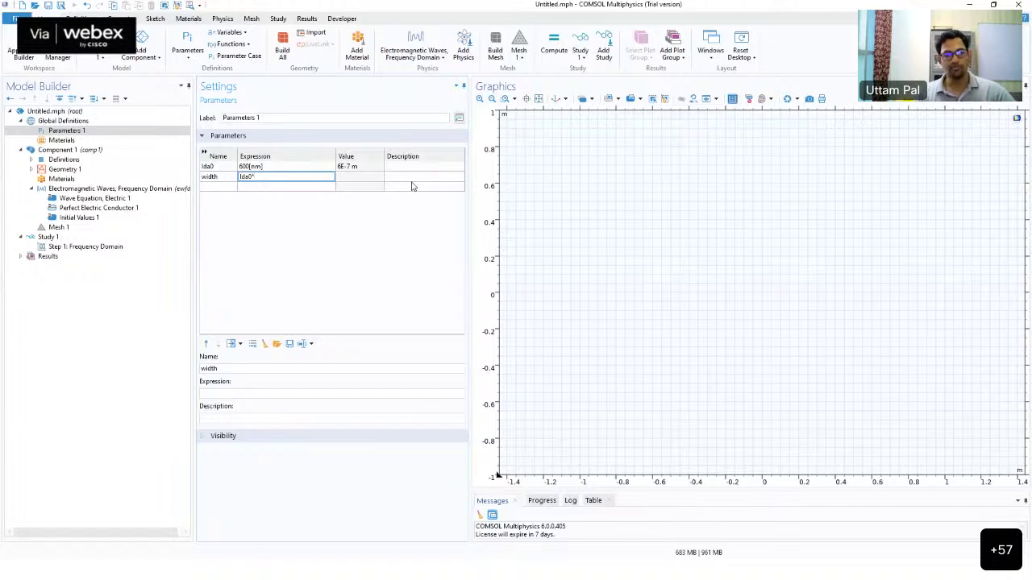
{"action": "type", "text": "5"}
{"action": "key", "text": "Return"}
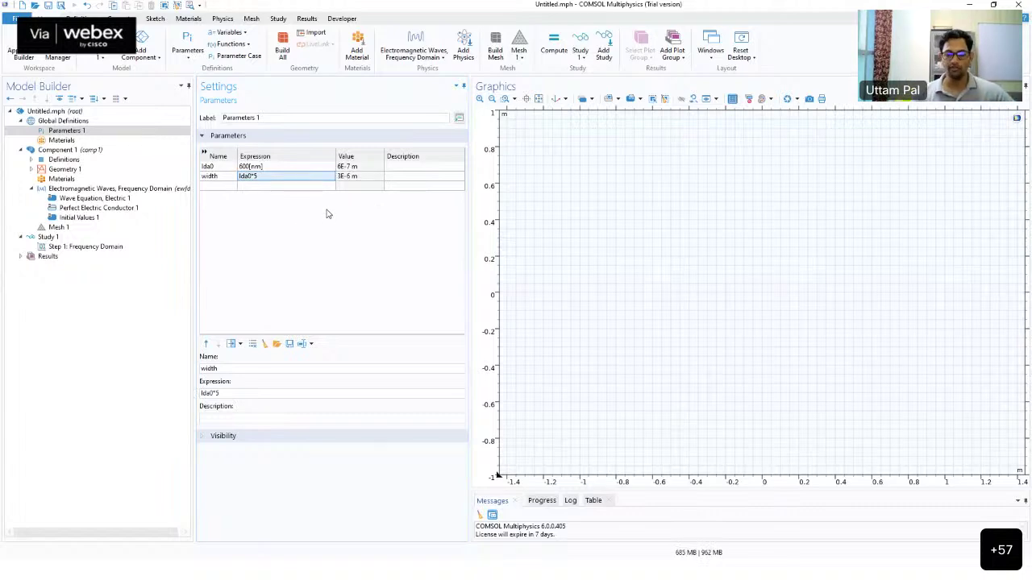
Step: Add a rectangle to Geometry 1 with width lda0*2 and height lda0*5, and build all objects
{"action": "left_click", "coordinate": [72, 170]}
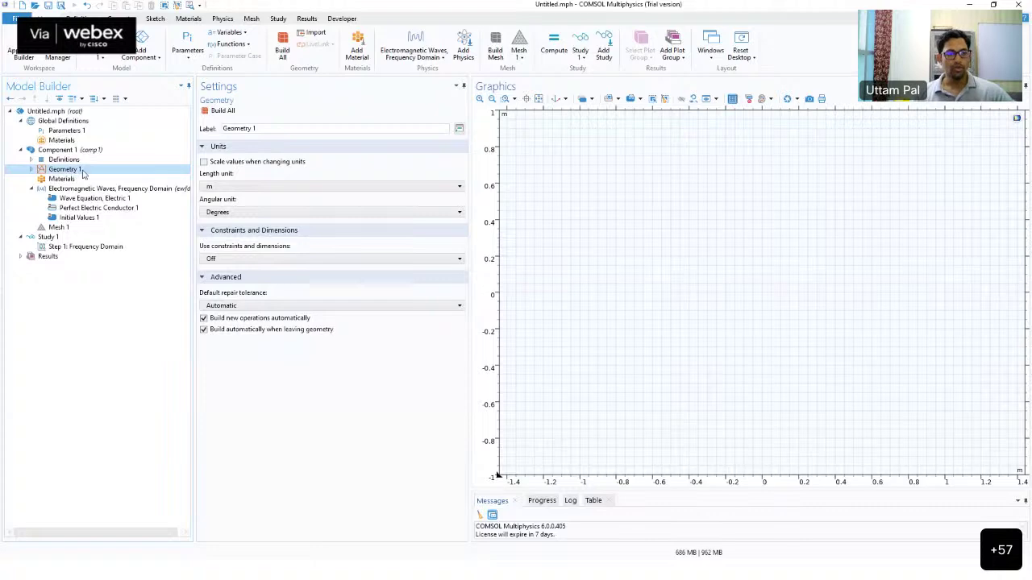
{"action": "right_click", "coordinate": [84, 174]}
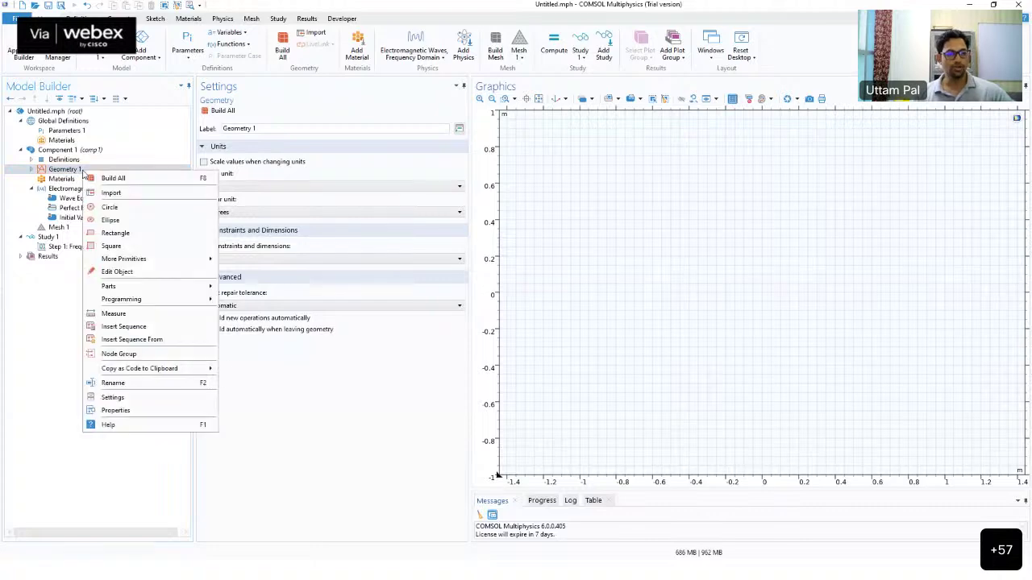
{"action": "left_click", "coordinate": [148, 233]}
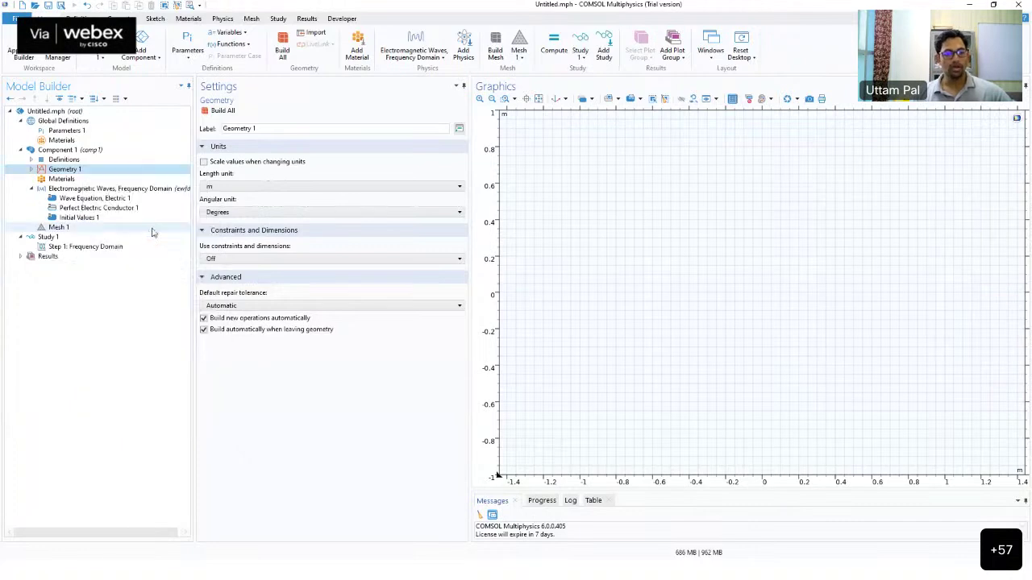
{"action": "left_click", "coordinate": [233, 198]}
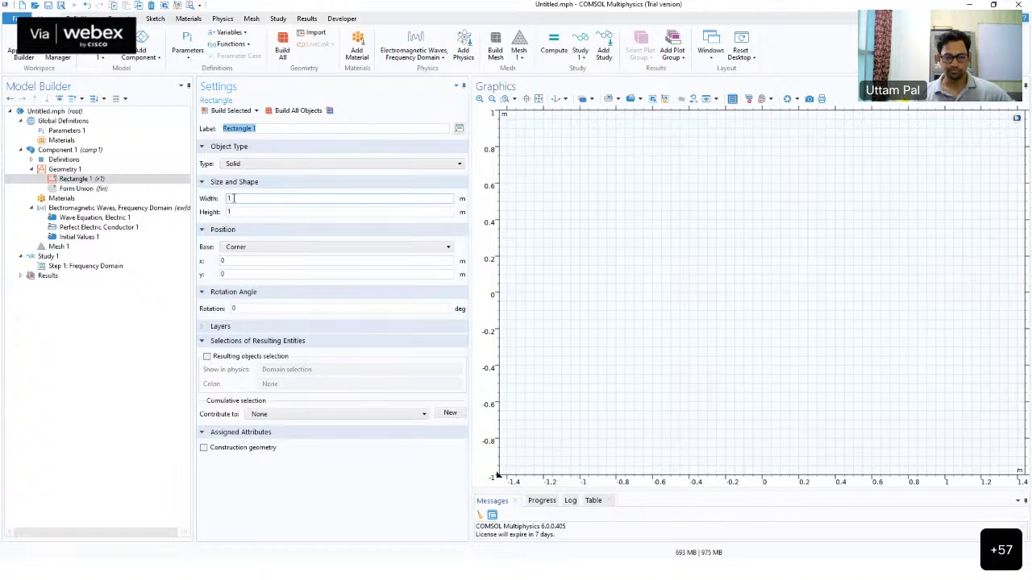
{"action": "key", "text": "BackSpace"}
{"action": "type", "text": "lda0"}
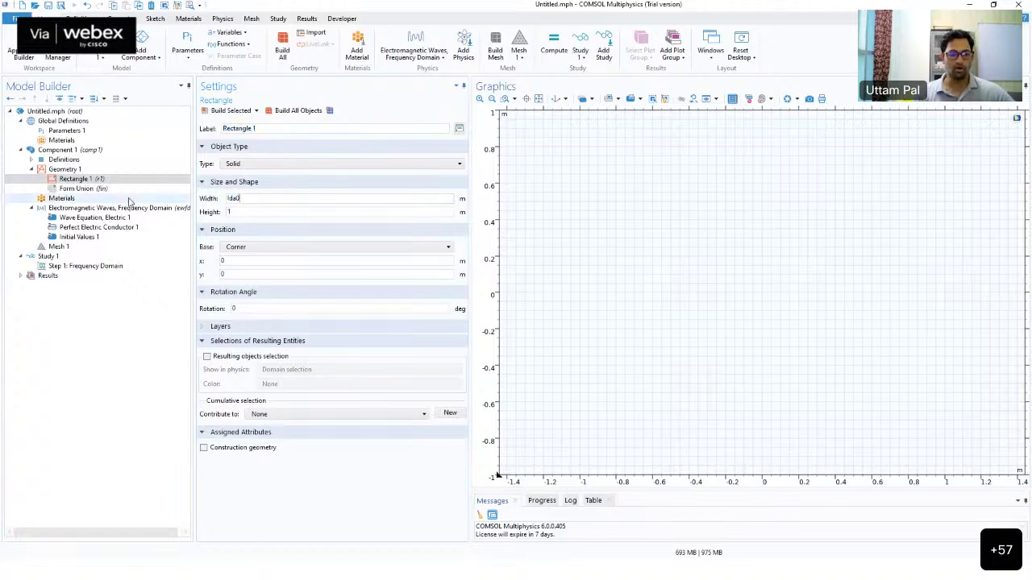
{"action": "type", "text": "^2"}
{"action": "key", "text": "Tab"}
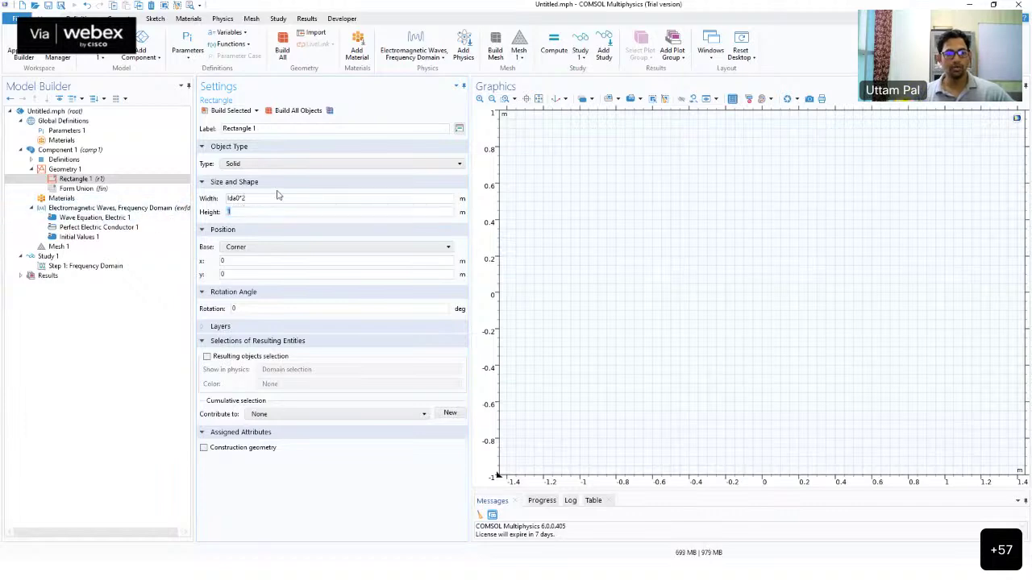
{"action": "type", "text": "lda0"}
{"action": "type", "text": "^5"}
{"action": "left_click", "coordinate": [291, 113]}
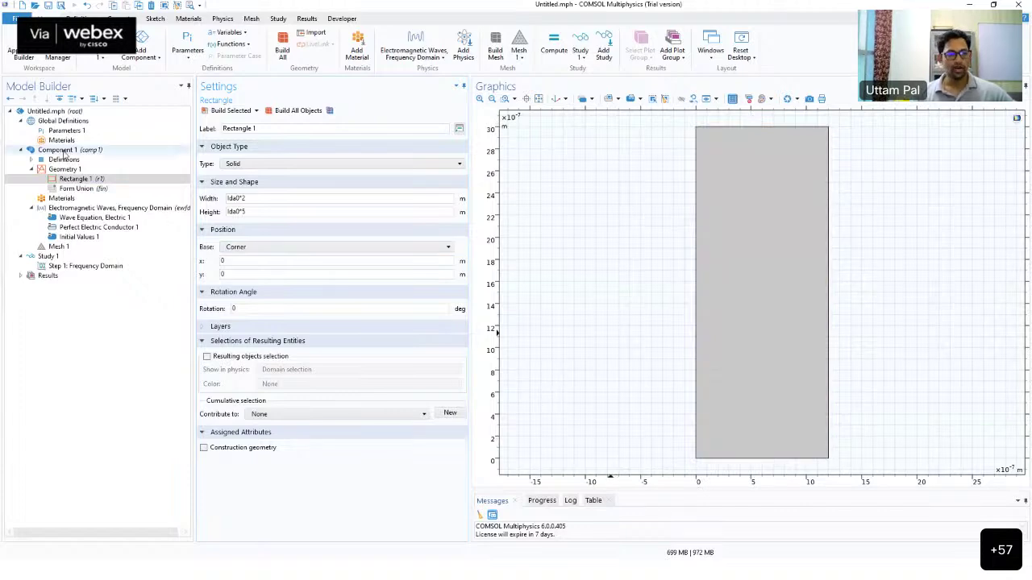
Step: Delete the width parameter from the Parameters 1 table, keeping lda0
{"action": "left_click", "coordinate": [66, 130]}
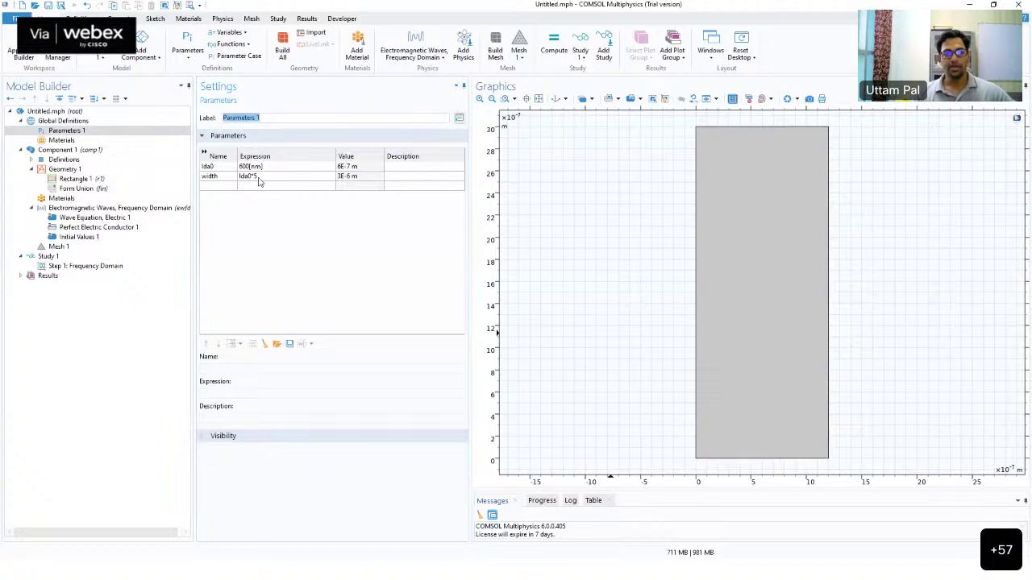
{"action": "left_click", "coordinate": [258, 176]}
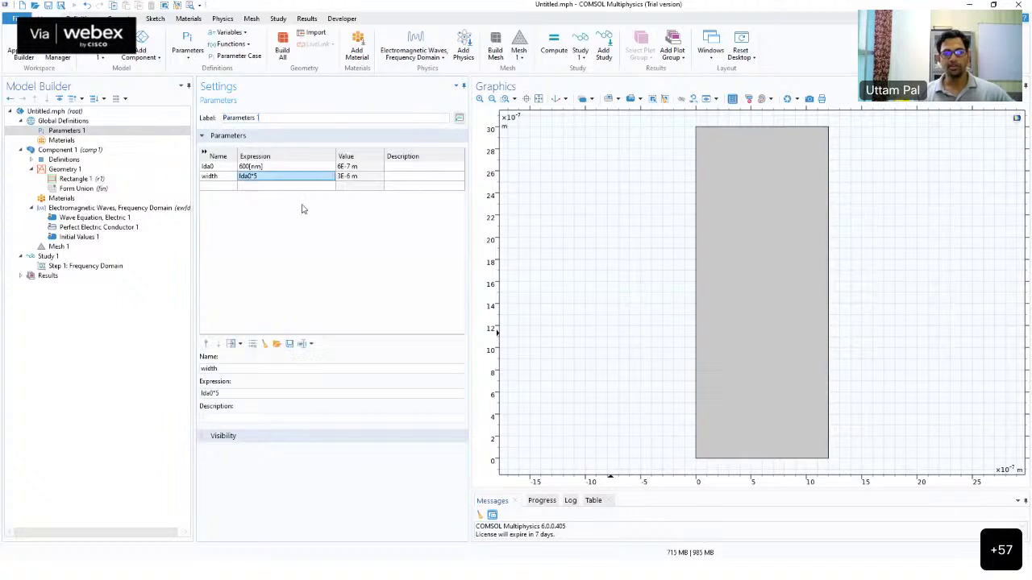
{"action": "left_click", "coordinate": [252, 344]}
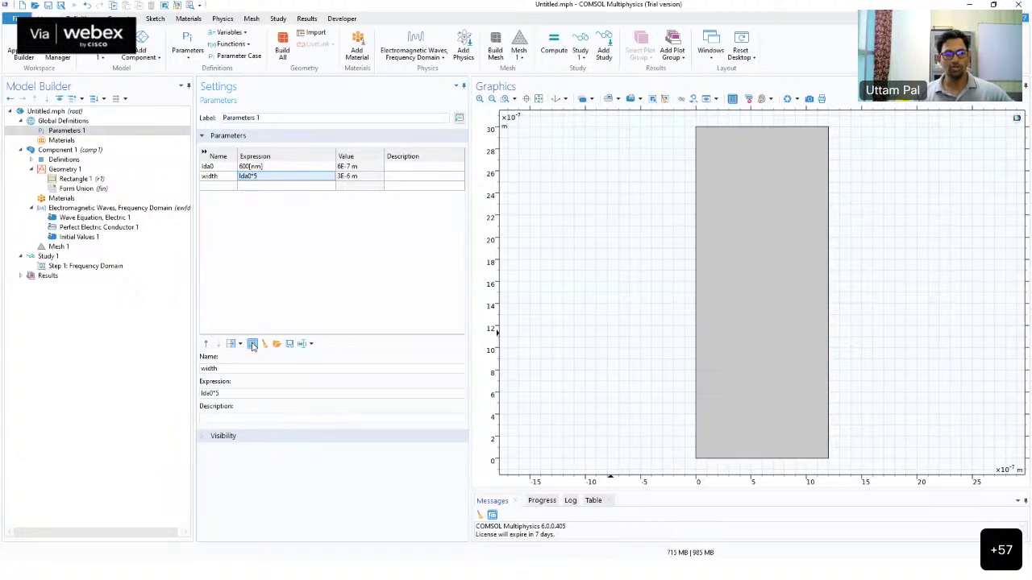
{"action": "left_click", "coordinate": [272, 166]}
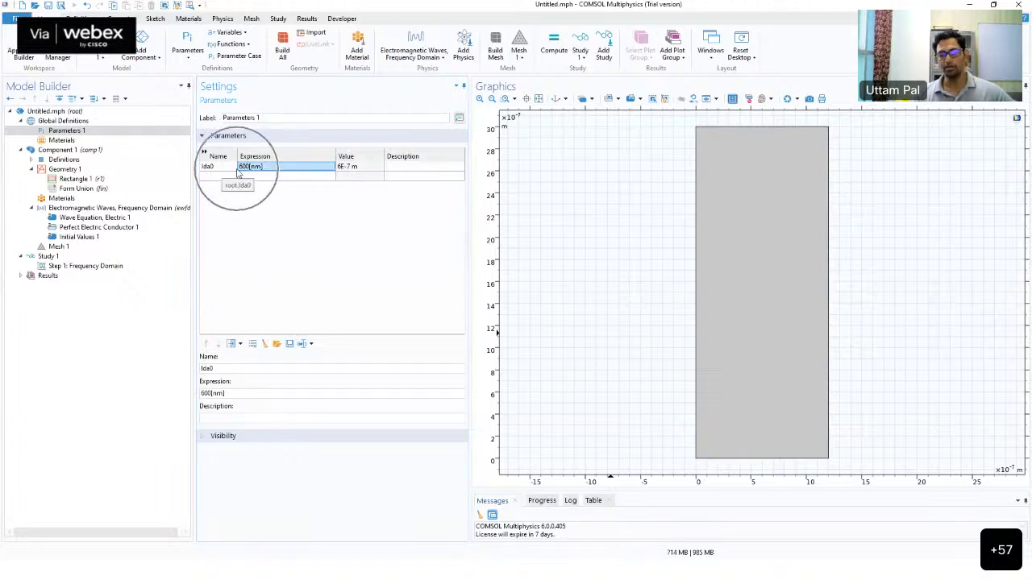
{"action": "left_click", "coordinate": [237, 170]}
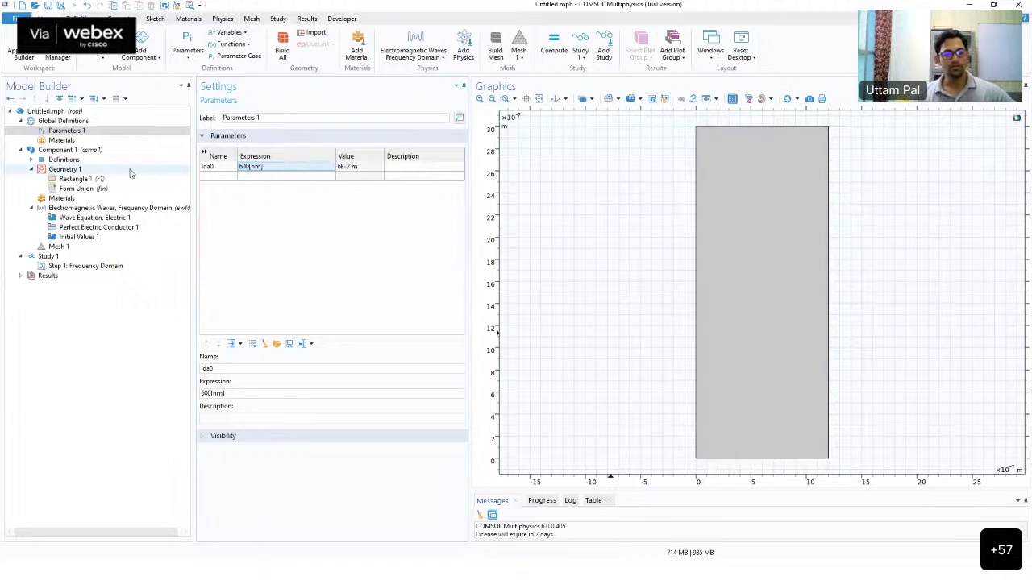
Step: Review the width and height settings of Rectangle 1 in Geometry 1
{"action": "left_click", "coordinate": [92, 171]}
{"action": "right_click", "coordinate": [92, 172]}
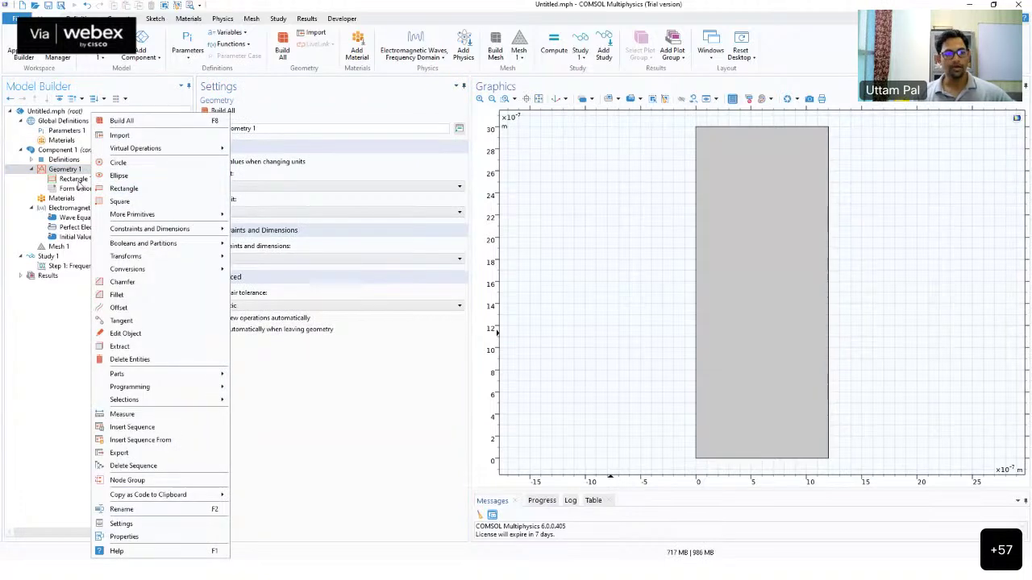
{"action": "left_click", "coordinate": [78, 180]}
{"action": "left_click", "coordinate": [256, 201]}
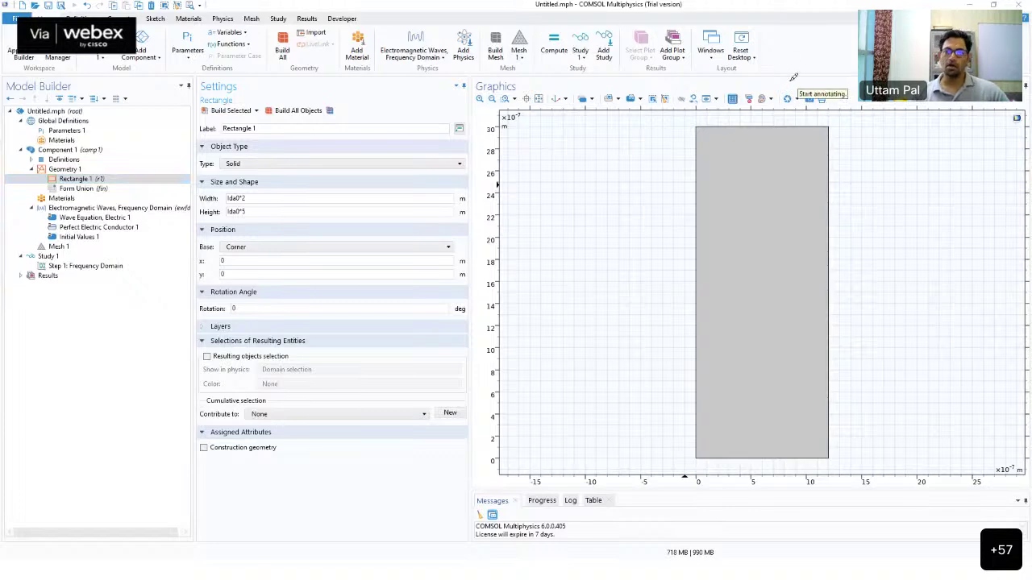
Step: Annotate the rectangle on the shared screen with an incoming wave arrow and wavefronts, a wavy curve, and labelled x and y axes
{"action": "mouse_move", "coordinate": [752, 37]}
{"action": "left_mouse_down"}
{"action": "mouse_move", "coordinate": [764, 123]}
{"action": "mouse_move", "coordinate": [759, 110]}
{"action": "mouse_move", "coordinate": [794, 108]}
{"action": "left_mouse_up"}
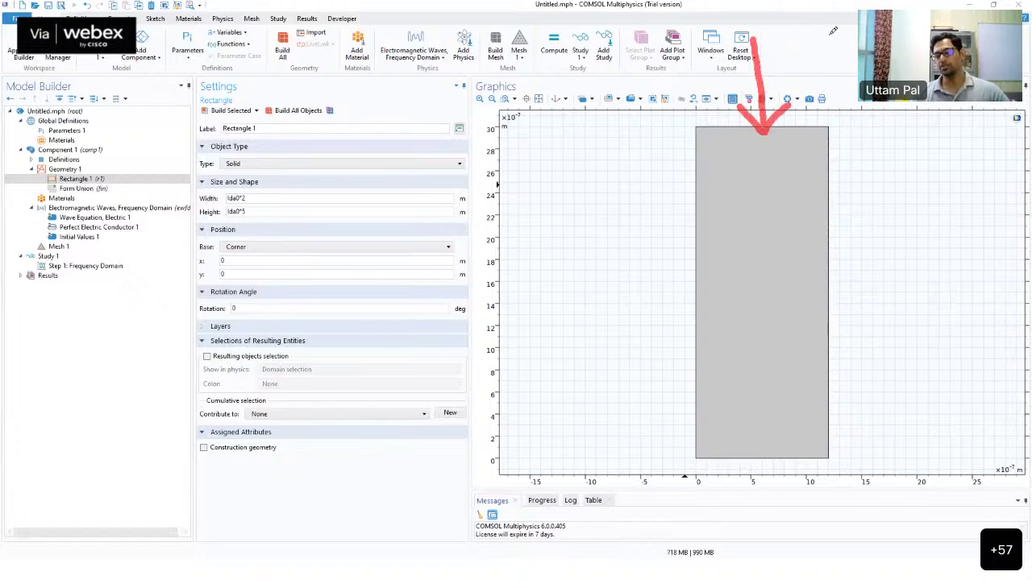
{"action": "mouse_move", "coordinate": [699, 51]}
{"action": "left_mouse_down"}
{"action": "mouse_move", "coordinate": [800, 48]}
{"action": "mouse_move", "coordinate": [811, 72]}
{"action": "mouse_move", "coordinate": [822, 71]}
{"action": "left_mouse_up"}
{"action": "left_click_drag", "start_coordinate": [714, 84], "coordinate": [806, 87]}
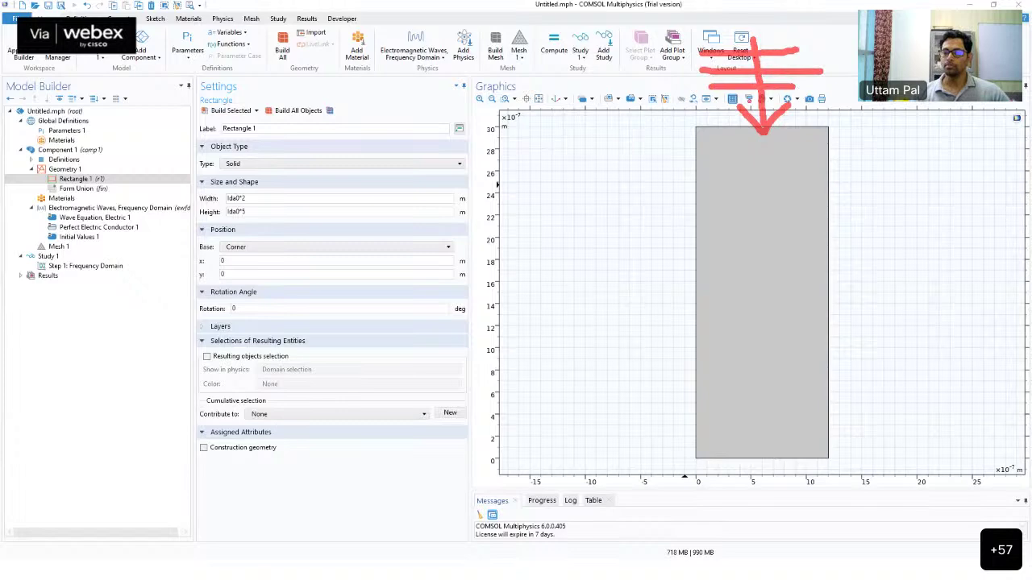
{"action": "mouse_move", "coordinate": [857, 78]}
{"action": "left_mouse_down"}
{"action": "mouse_move", "coordinate": [856, 104]}
{"action": "mouse_move", "coordinate": [969, 142]}
{"action": "mouse_move", "coordinate": [972, 193]}
{"action": "mouse_move", "coordinate": [899, 228]}
{"action": "mouse_move", "coordinate": [940, 300]}
{"action": "mouse_move", "coordinate": [856, 318]}
{"action": "left_mouse_up"}
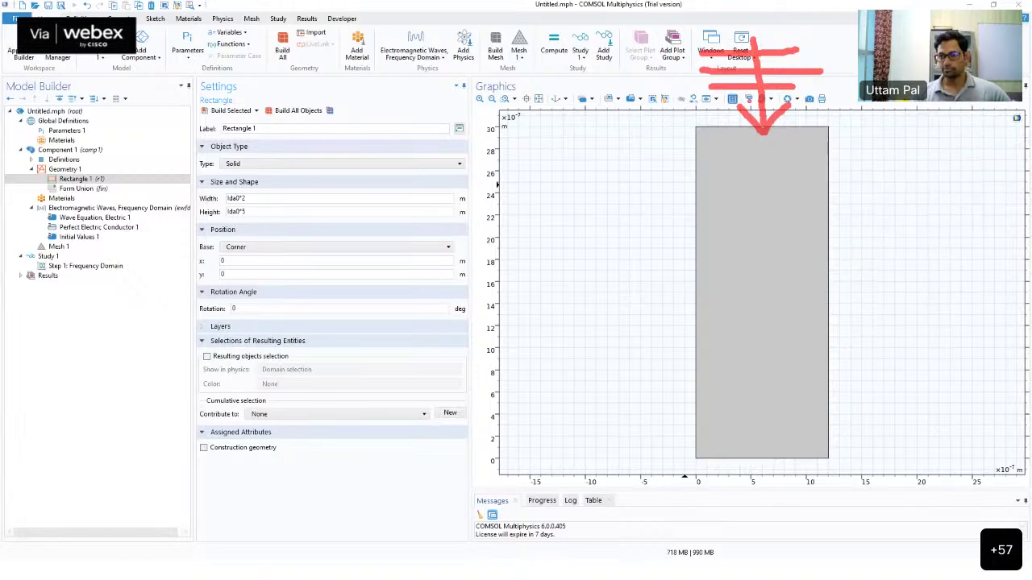
{"action": "mouse_move", "coordinate": [893, 113]}
{"action": "left_mouse_down"}
{"action": "mouse_move", "coordinate": [935, 203]}
{"action": "mouse_move", "coordinate": [947, 279]}
{"action": "mouse_move", "coordinate": [879, 324]}
{"action": "left_mouse_up"}
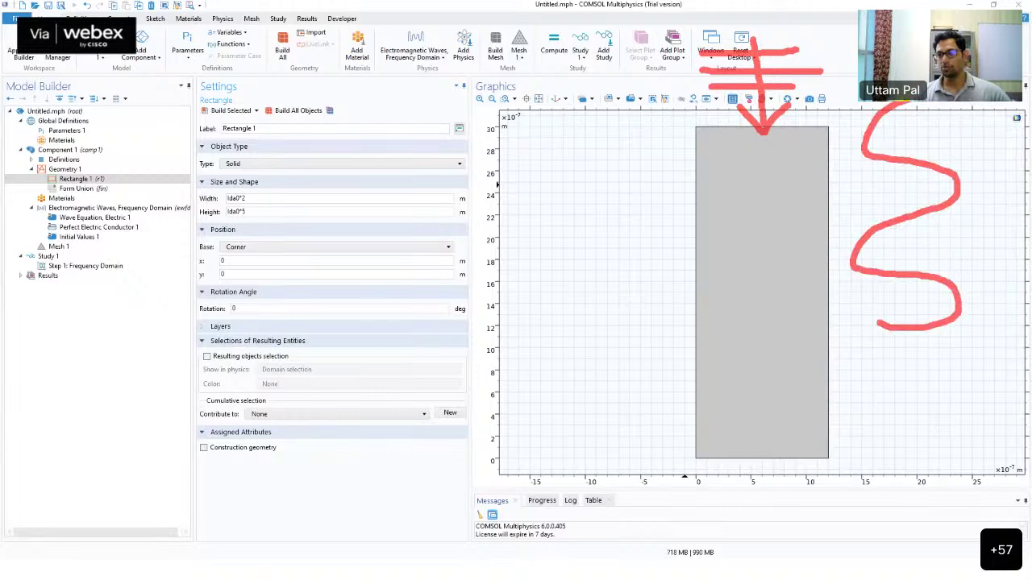
{"action": "mouse_move", "coordinate": [703, 457]}
{"action": "left_mouse_down"}
{"action": "mouse_move", "coordinate": [881, 452]}
{"action": "mouse_move", "coordinate": [868, 444]}
{"action": "mouse_move", "coordinate": [890, 450]}
{"action": "mouse_move", "coordinate": [873, 473]}
{"action": "mouse_move", "coordinate": [929, 461]}
{"action": "left_mouse_up"}
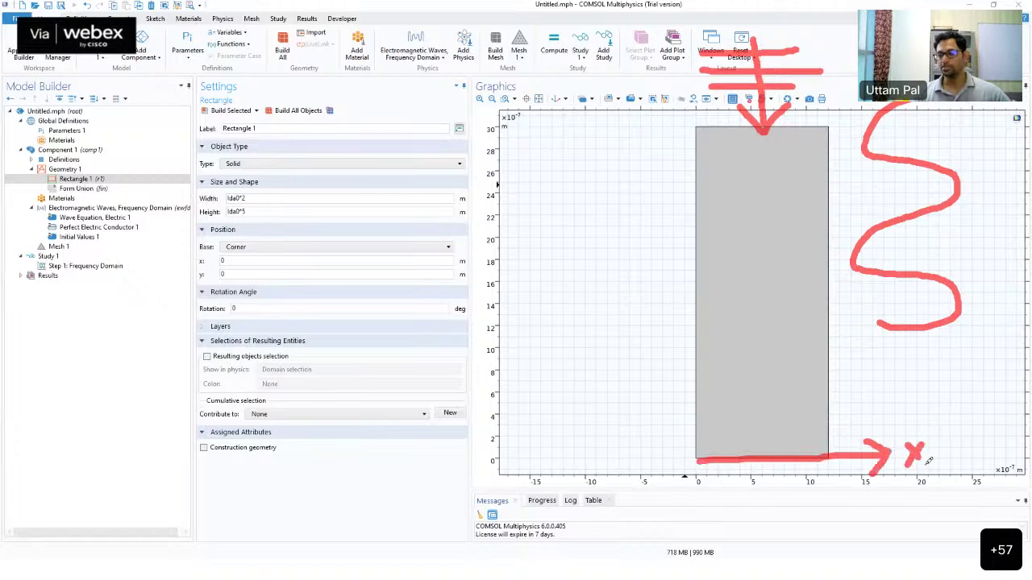
{"action": "left_click_drag", "start_coordinate": [637, 461], "coordinate": [628, 297]}
{"action": "mouse_move", "coordinate": [634, 241]}
{"action": "left_mouse_down"}
{"action": "mouse_move", "coordinate": [653, 261]}
{"action": "mouse_move", "coordinate": [569, 286]}
{"action": "mouse_move", "coordinate": [565, 339]}
{"action": "left_mouse_up"}
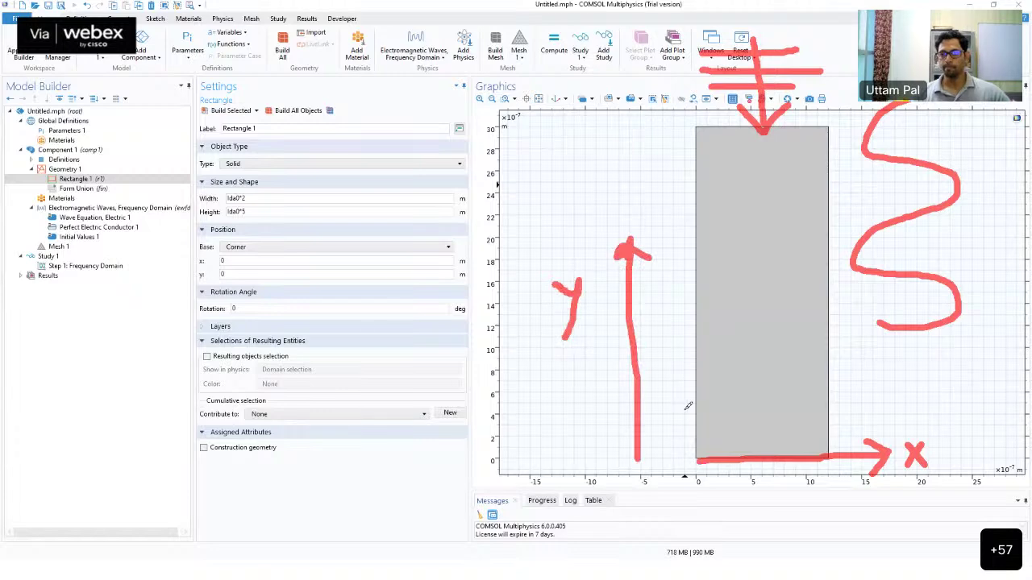
{"action": "left_click_drag", "start_coordinate": [632, 461], "coordinate": [713, 461]}
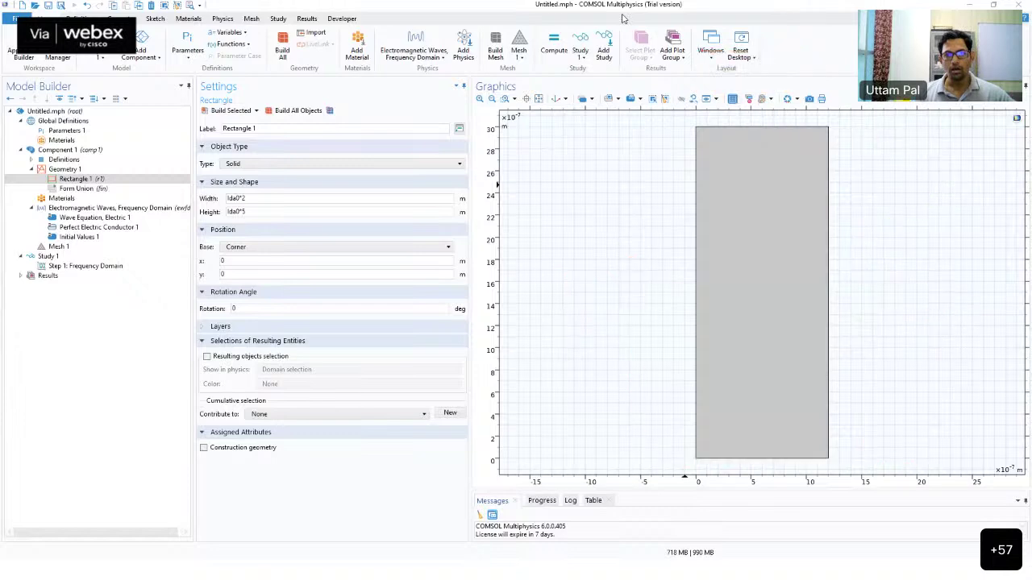
Step: Examine the expression and unit of the lda0 parameter in Parameters 1
{"action": "left_click", "coordinate": [64, 131]}
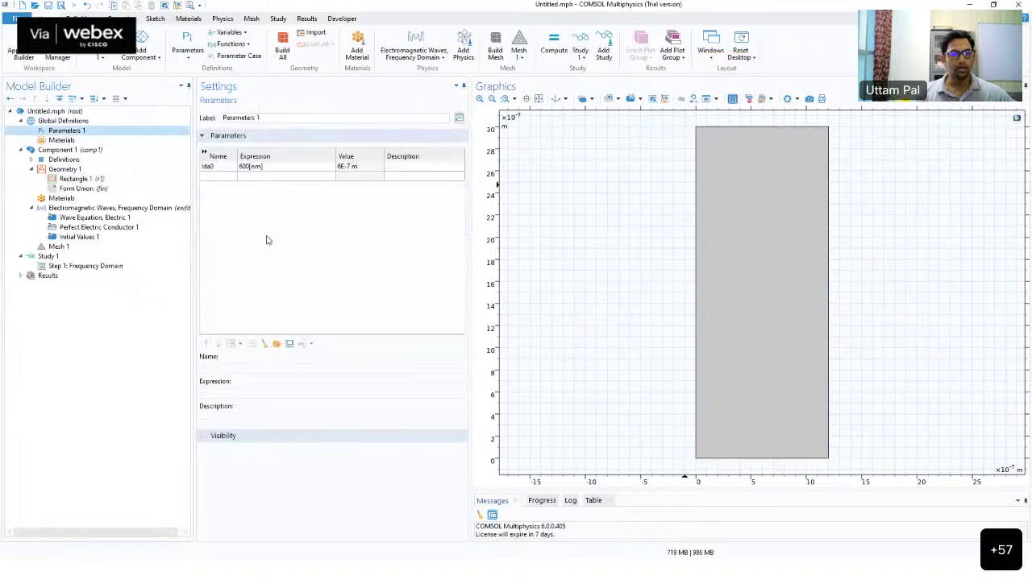
{"action": "left_click", "coordinate": [272, 168]}
{"action": "left_click", "coordinate": [272, 167]}
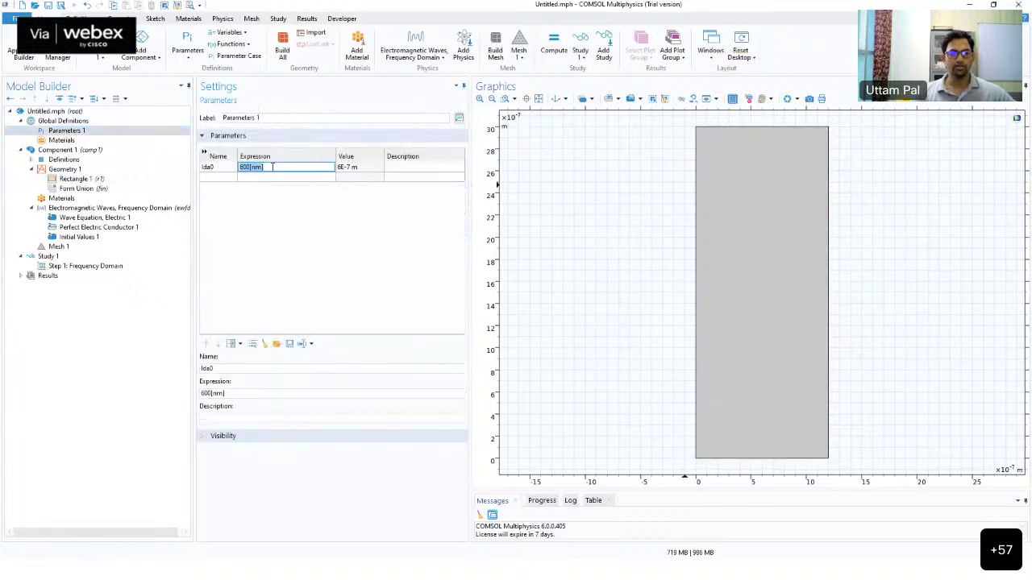
{"action": "left_click", "coordinate": [245, 176]}
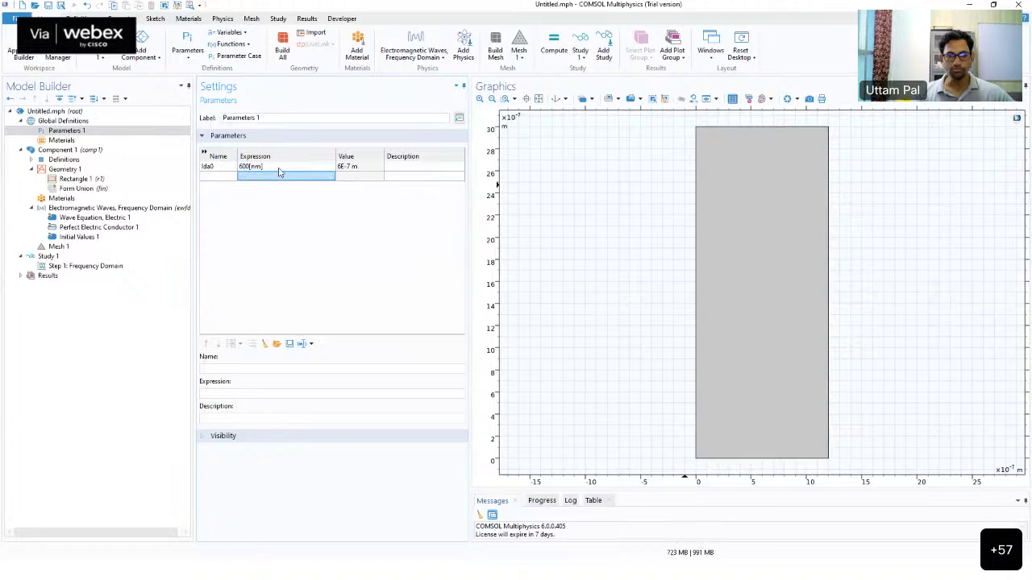
{"action": "left_click", "coordinate": [283, 168]}
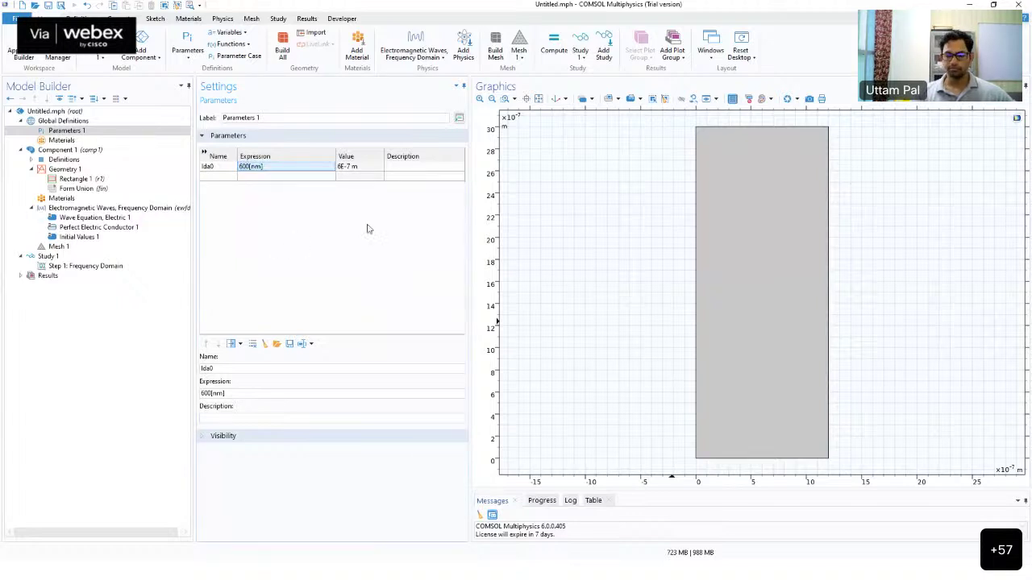
{"action": "left_click", "coordinate": [248, 168]}
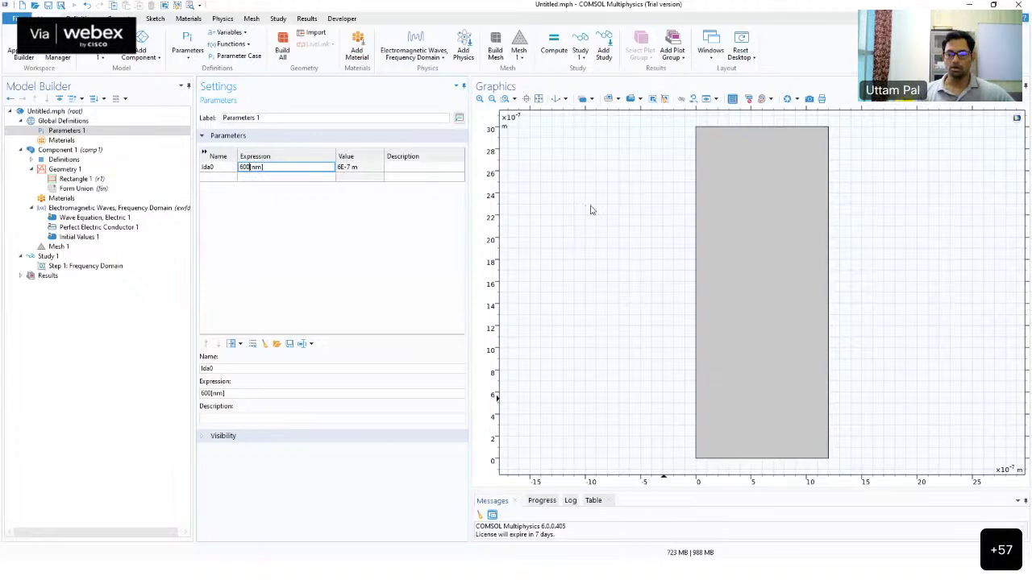
{"action": "key", "text": "shift+Right"}
{"action": "key", "text": "shift+Right"}
{"action": "key", "text": "shift+Right"}
{"action": "key", "text": "shift+Right"}
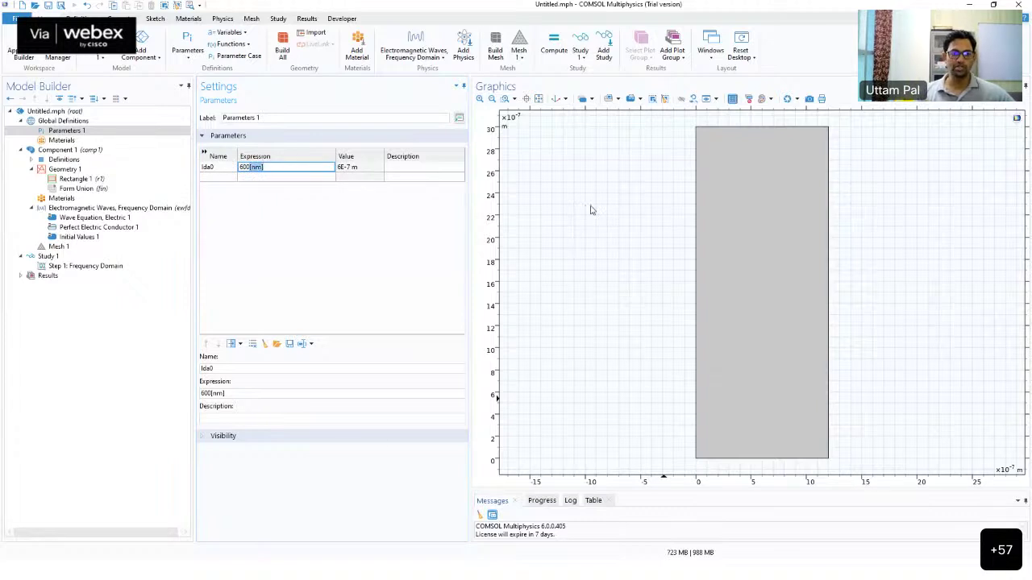
{"action": "left_click", "coordinate": [245, 233]}
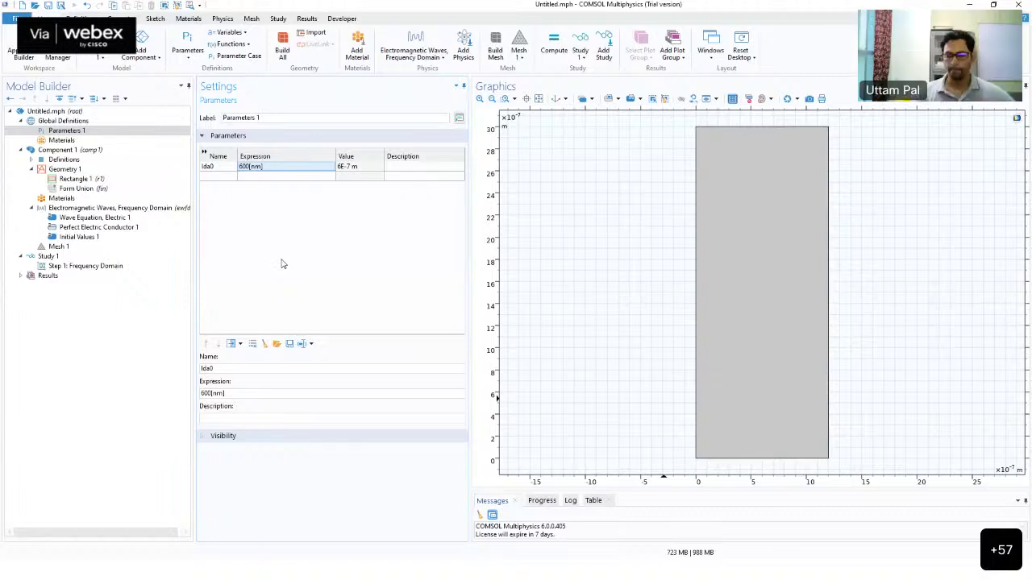
Step: Examine the primitive shapes and operations that can be added to Geometry 1
{"action": "left_click", "coordinate": [71, 169]}
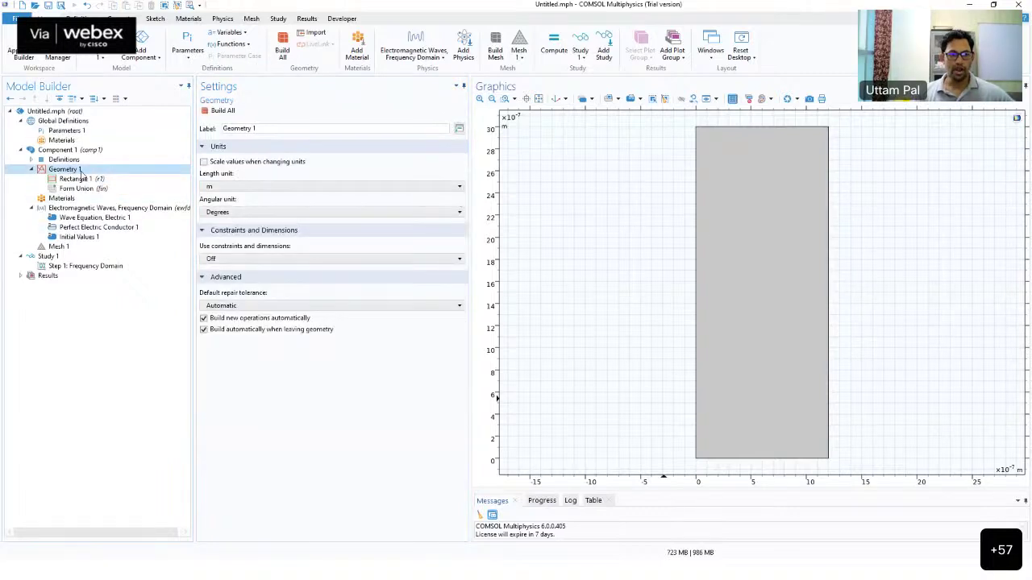
{"action": "key", "text": "ctrl"}
{"action": "key", "text": "ctrl"}
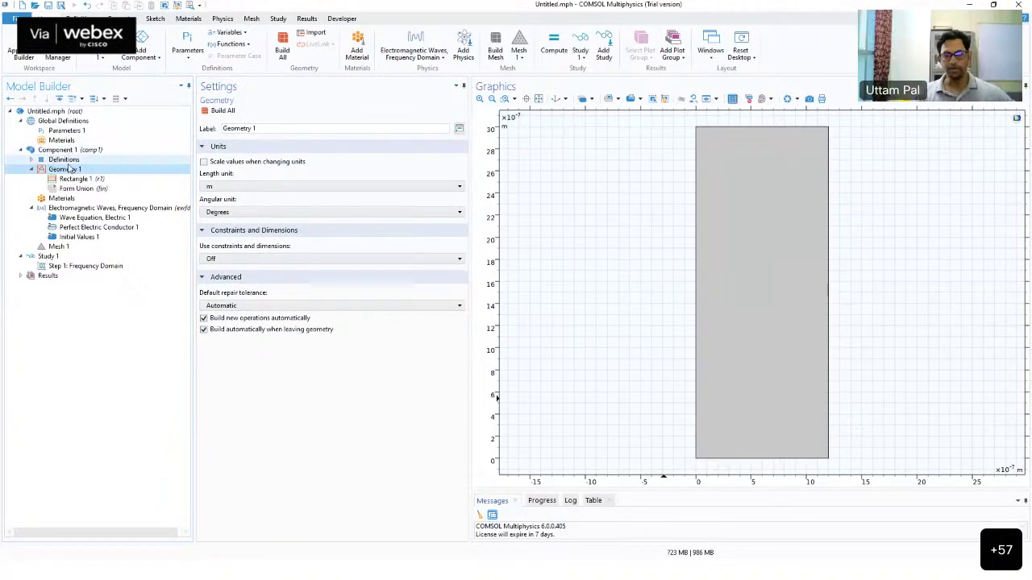
{"action": "right_click", "coordinate": [95, 172]}
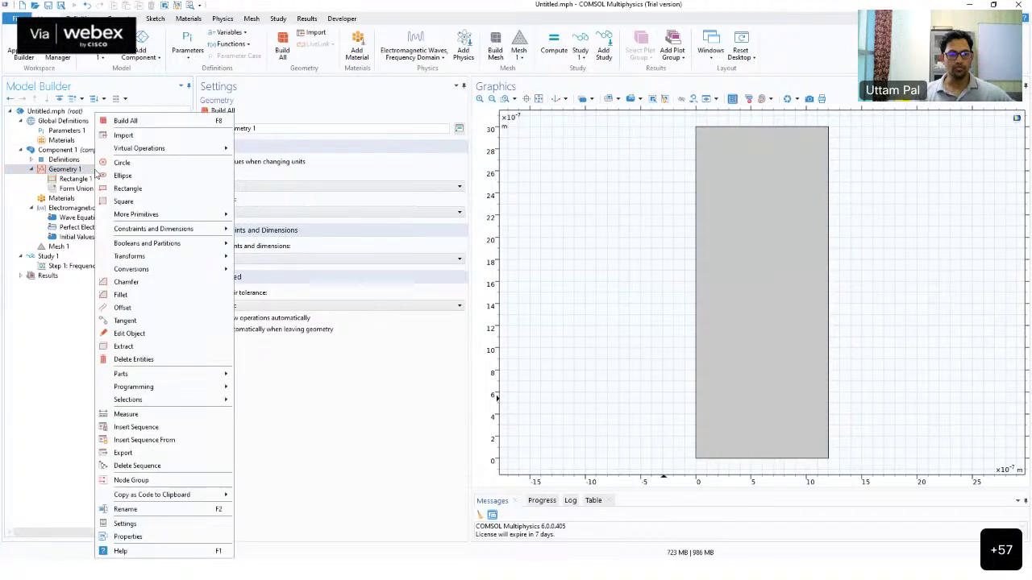
{"action": "key", "text": "ctrl"}
{"action": "key", "text": "ctrl"}
{"action": "key", "text": "ctrl"}
{"action": "key", "text": "ctrl"}
{"action": "key", "text": "ctrl"}
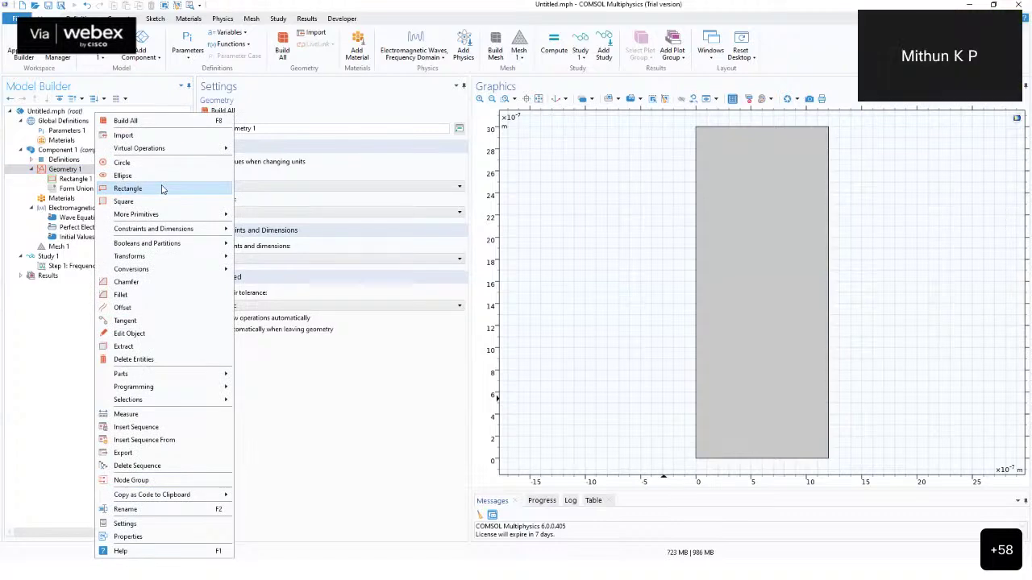
{"action": "left_click", "coordinate": [314, 177]}
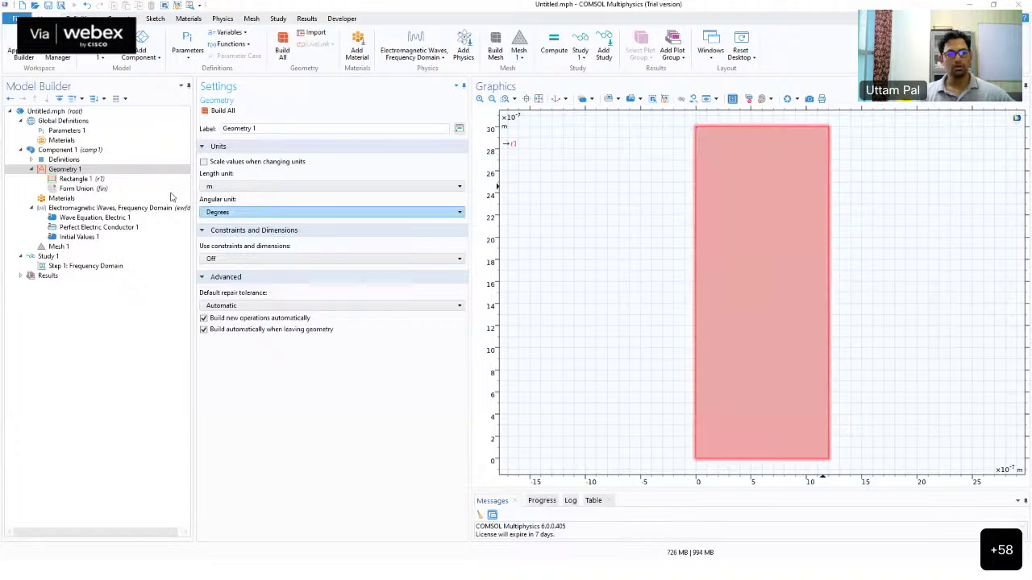
{"action": "right_click", "coordinate": [79, 171]}
{"action": "left_click", "coordinate": [145, 193]}
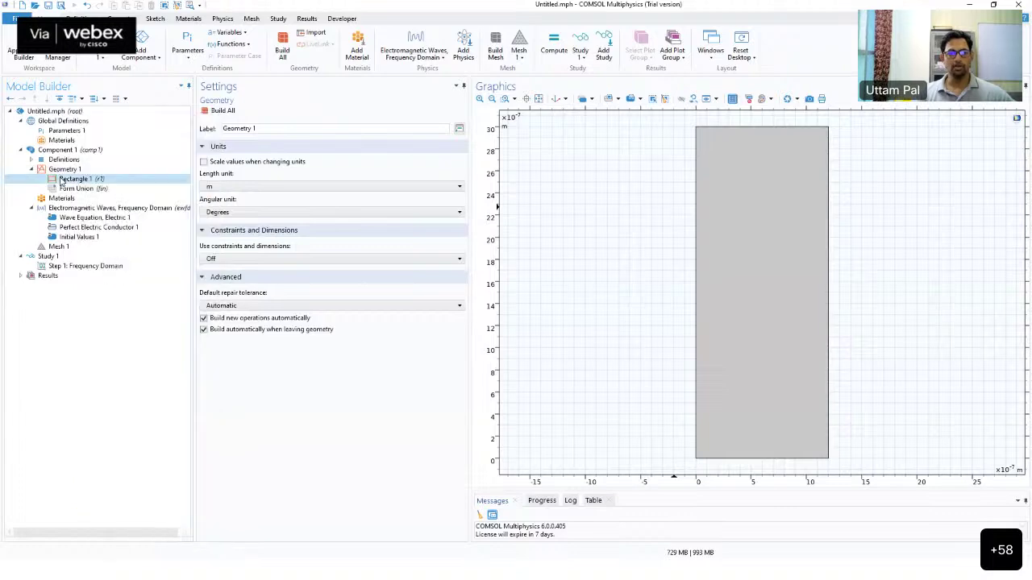
Step: Examine how Rectangle 1's width and height are expressed as multiples of lda0
{"action": "left_click", "coordinate": [276, 199]}
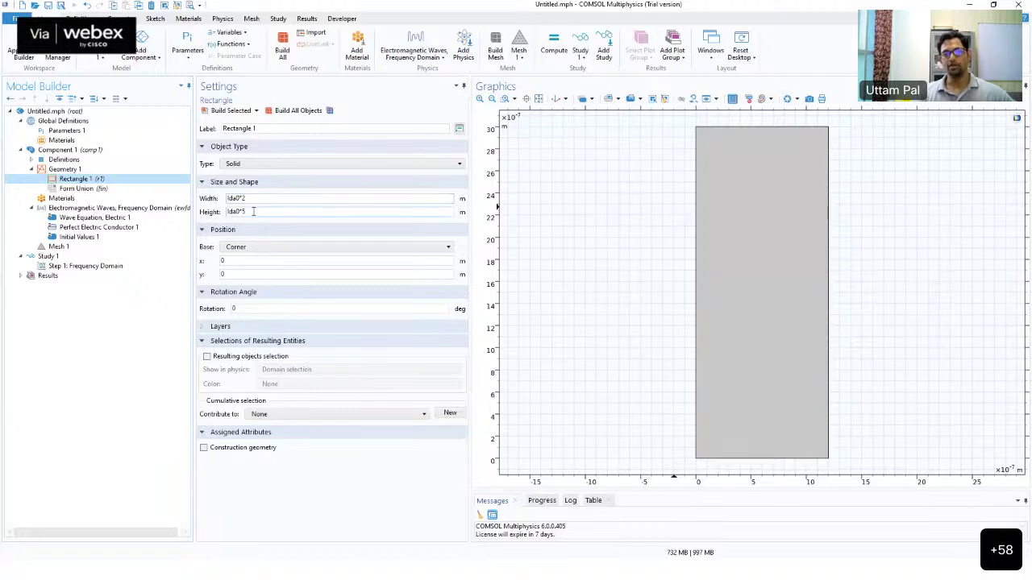
{"action": "double_click", "coordinate": [255, 197]}
{"action": "left_click", "coordinate": [233, 211]}
{"action": "double_click", "coordinate": [233, 212]}
{"action": "left_click", "coordinate": [208, 213]}
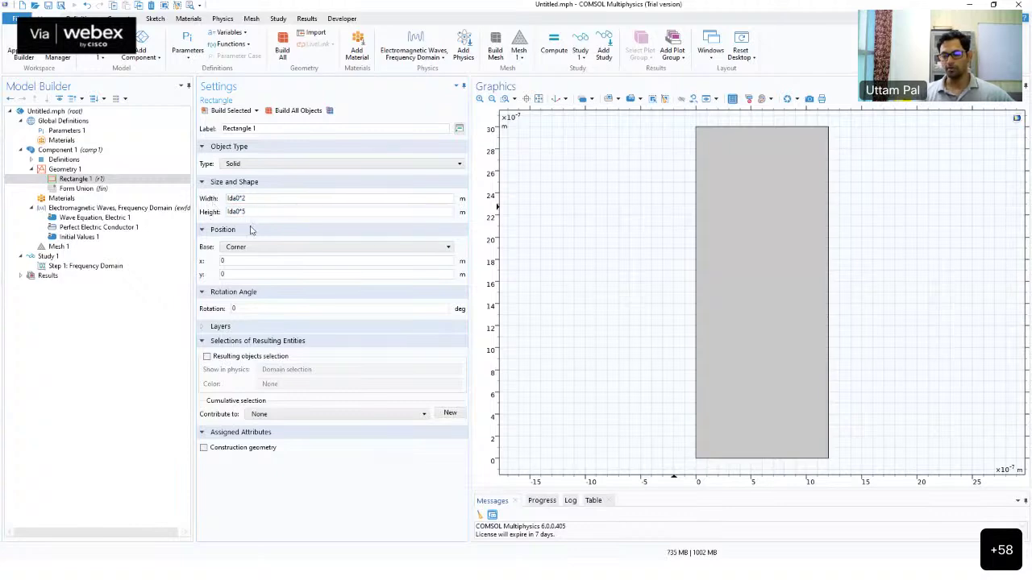
{"action": "left_click", "coordinate": [234, 198]}
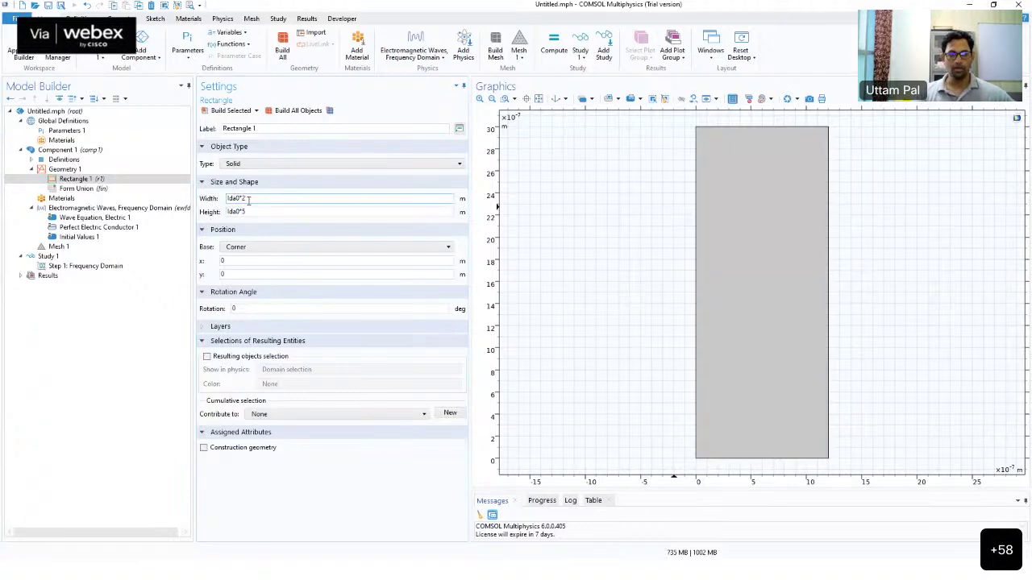
{"action": "double_click", "coordinate": [249, 199]}
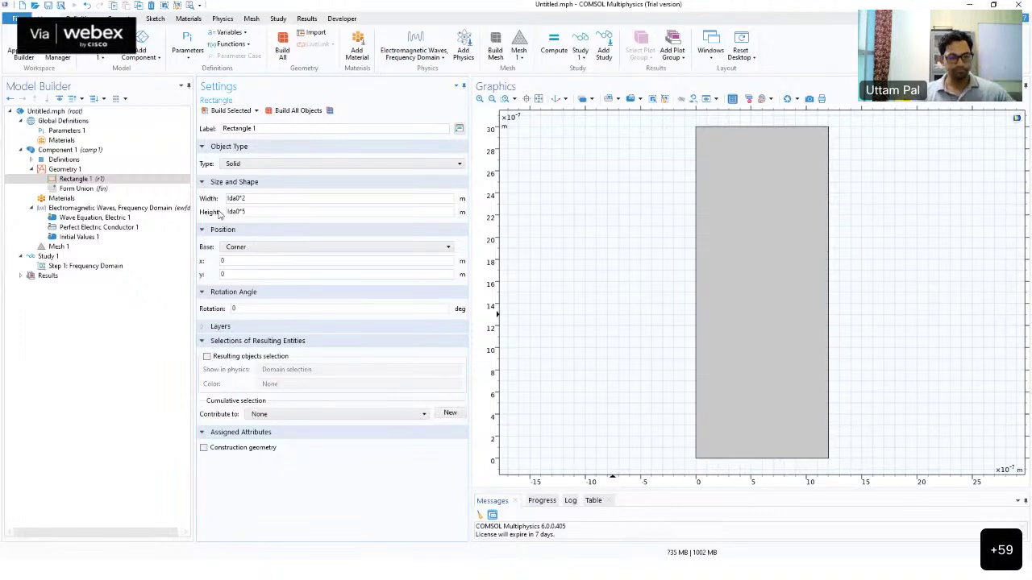
Step: Build all geometry objects and finalize the geometry with Form Union
{"action": "left_click", "coordinate": [120, 188]}
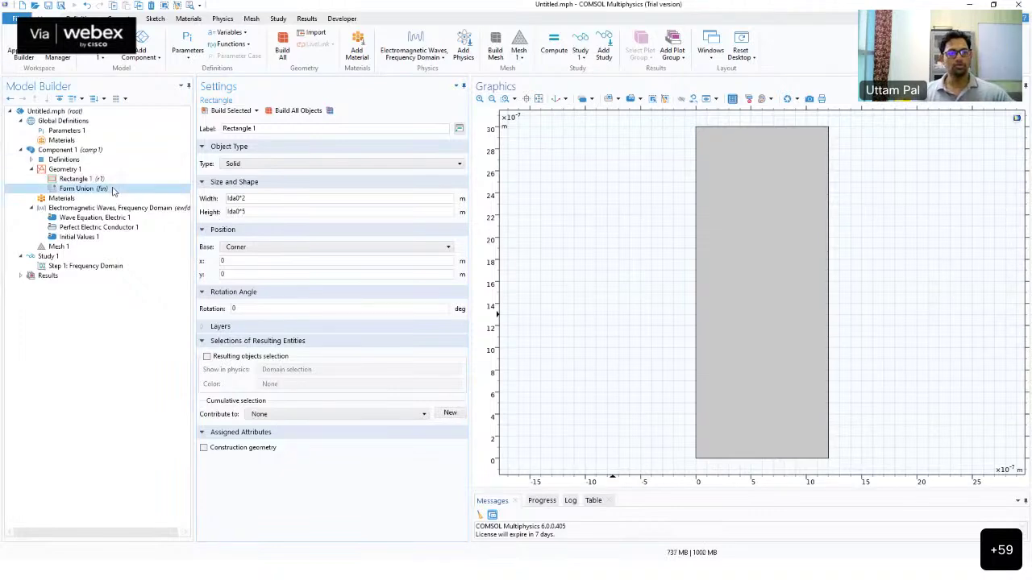
{"action": "left_click", "coordinate": [287, 110]}
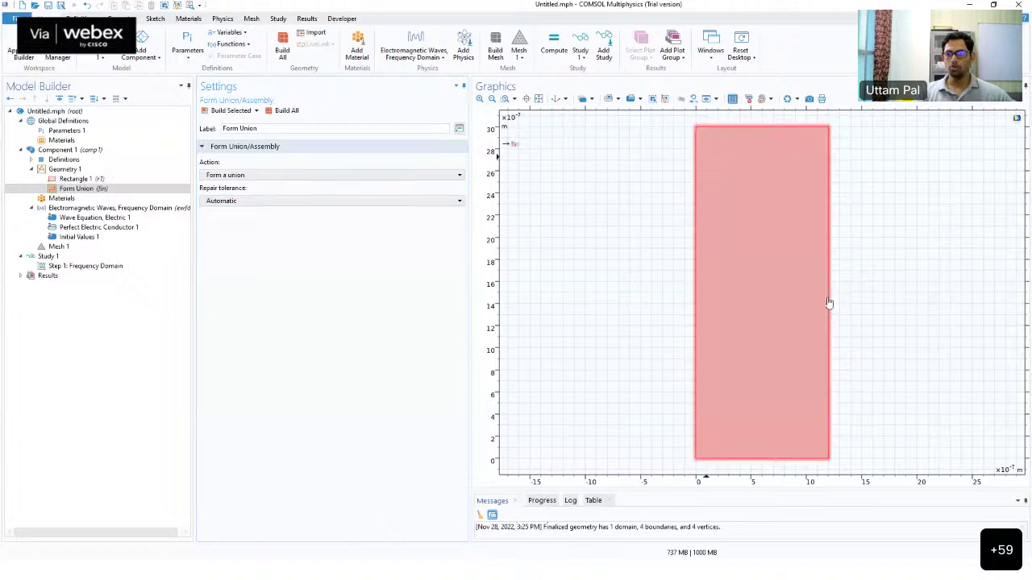
Step: Add Air from the Built-in material library to Component 1 for all domains, and collapse its material properties to show the material contents
{"action": "left_click", "coordinate": [62, 199]}
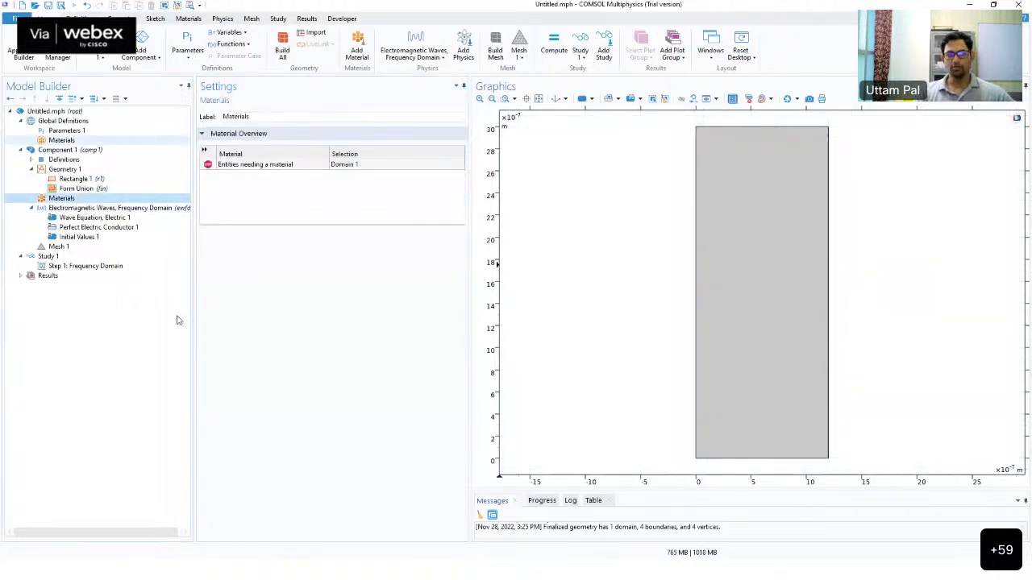
{"action": "left_click", "coordinate": [84, 202]}
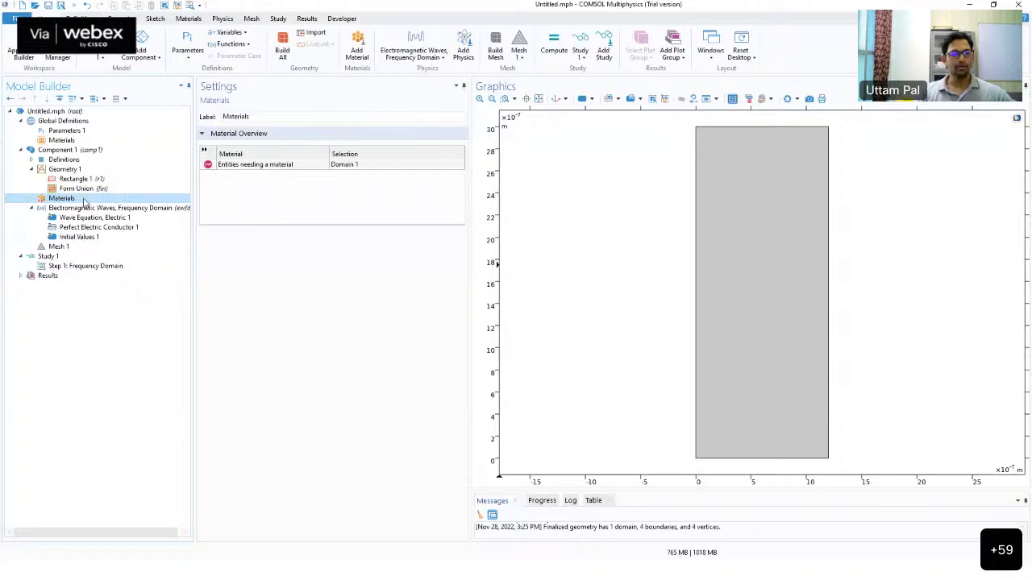
{"action": "right_click", "coordinate": [84, 202]}
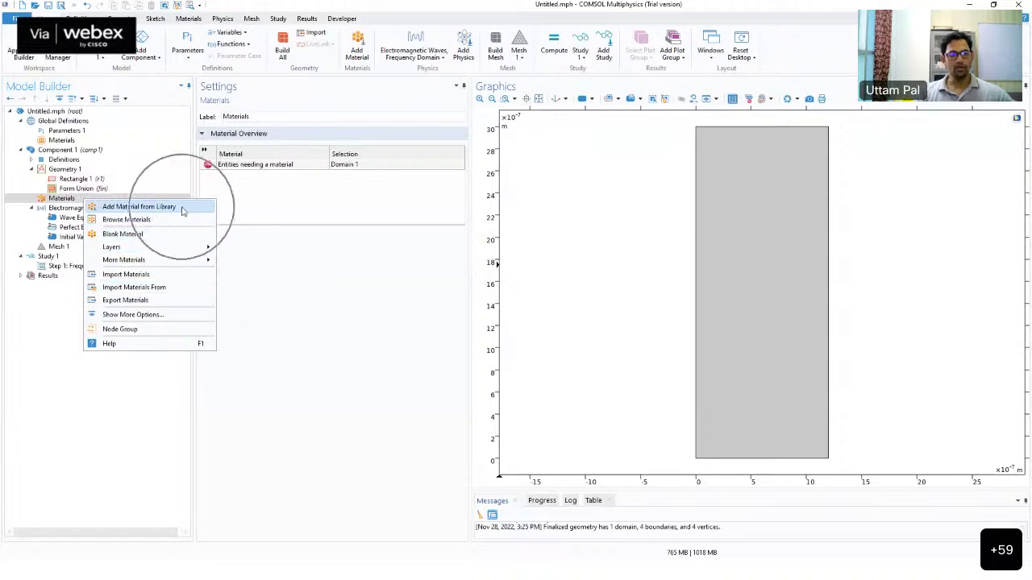
{"action": "right_click", "coordinate": [79, 201]}
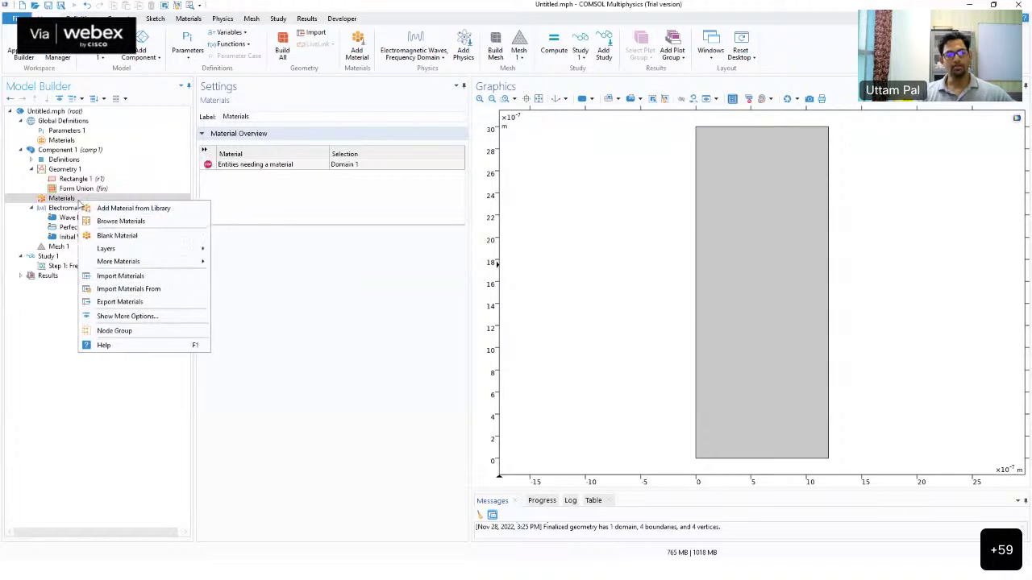
{"action": "left_click", "coordinate": [171, 212]}
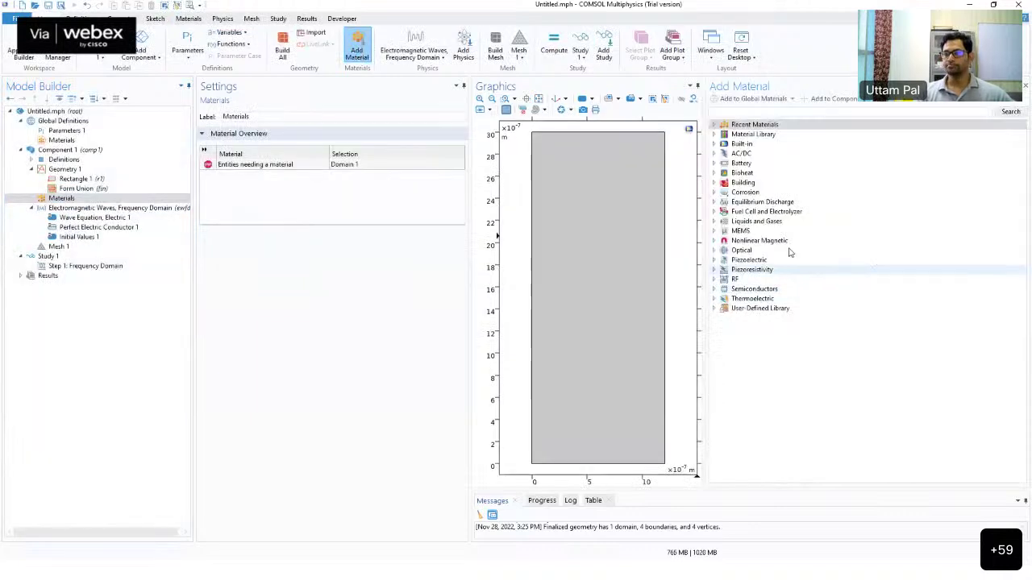
{"action": "left_click_drag", "start_coordinate": [808, 255], "coordinate": [814, 255]}
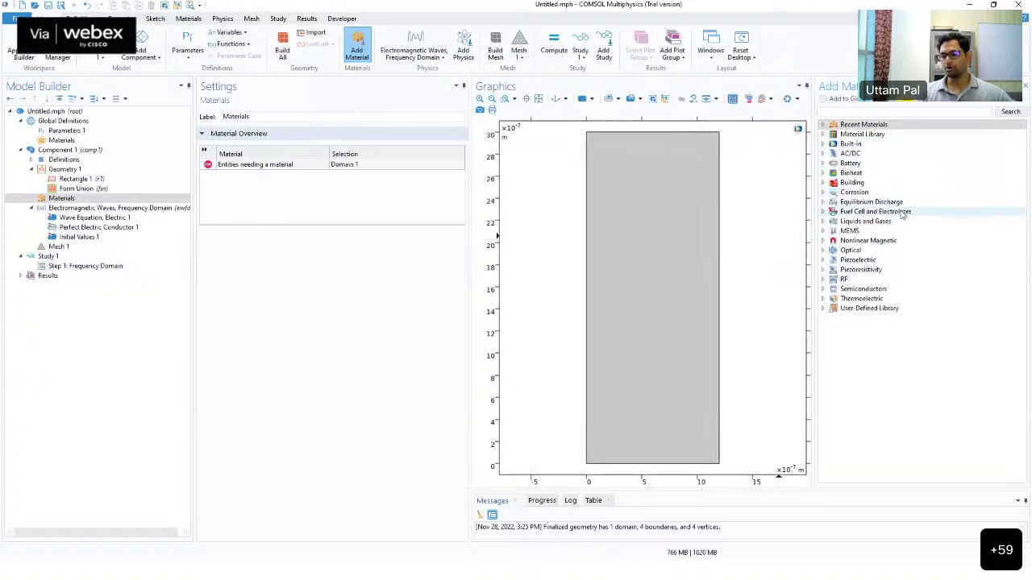
{"action": "left_click", "coordinate": [824, 145]}
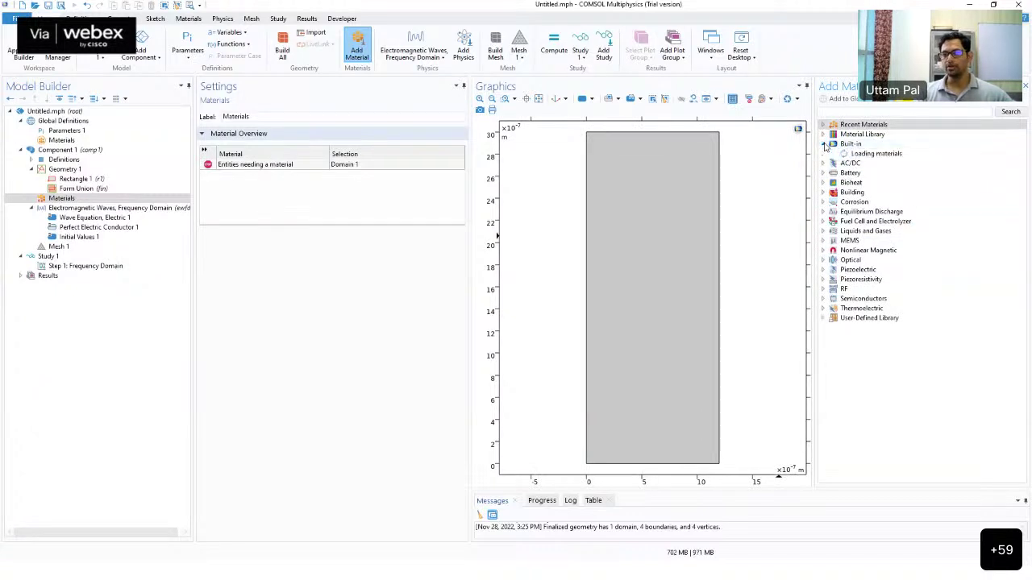
{"action": "left_click", "coordinate": [853, 154]}
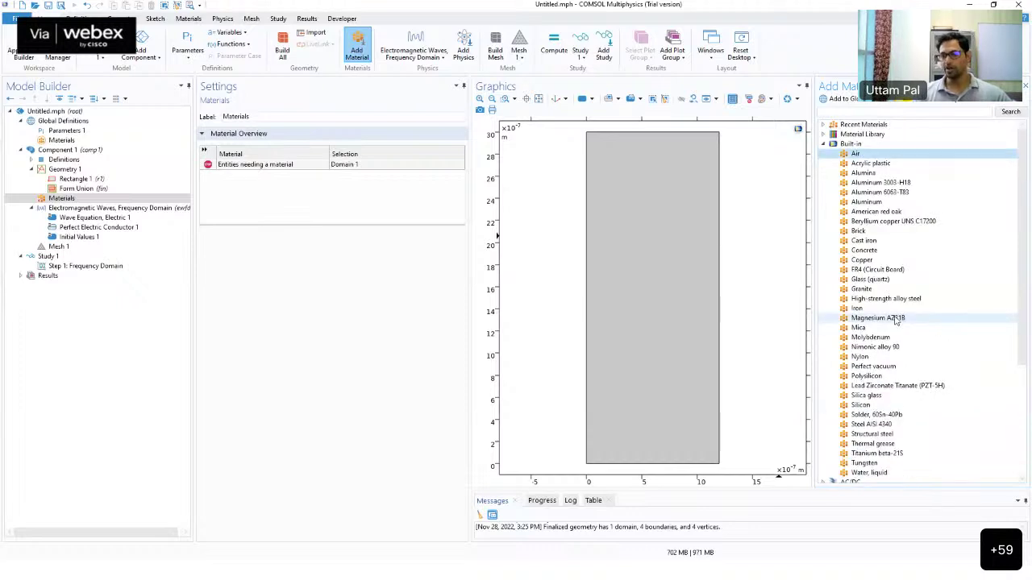
{"action": "double_click", "coordinate": [856, 153]}
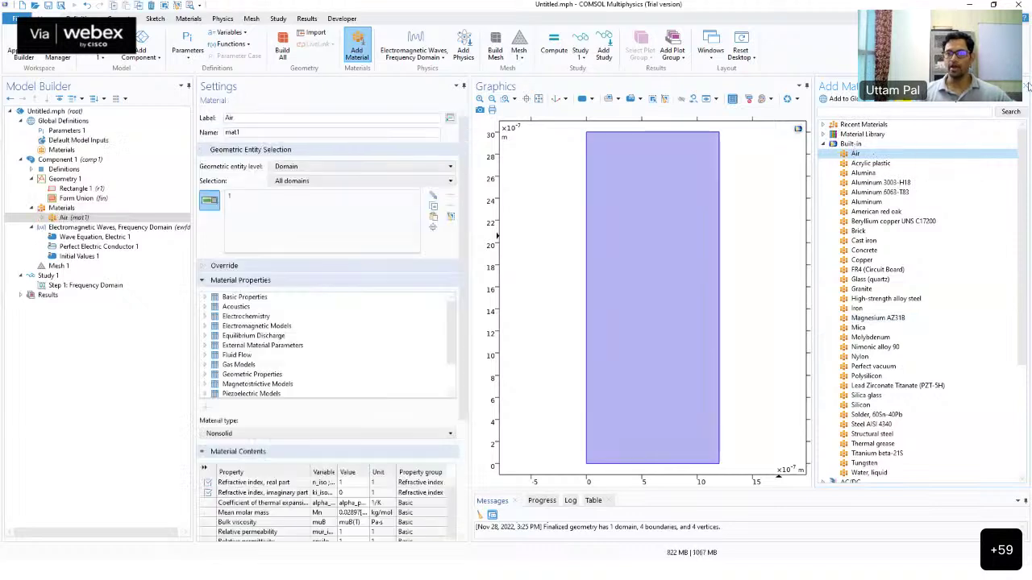
{"action": "left_click", "coordinate": [1027, 86]}
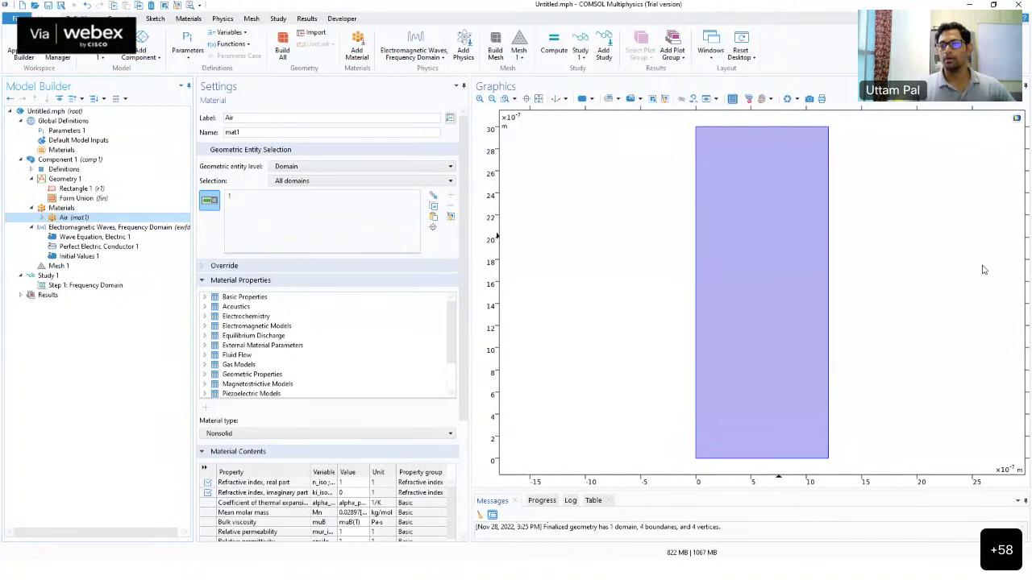
{"action": "left_click", "coordinate": [204, 281]}
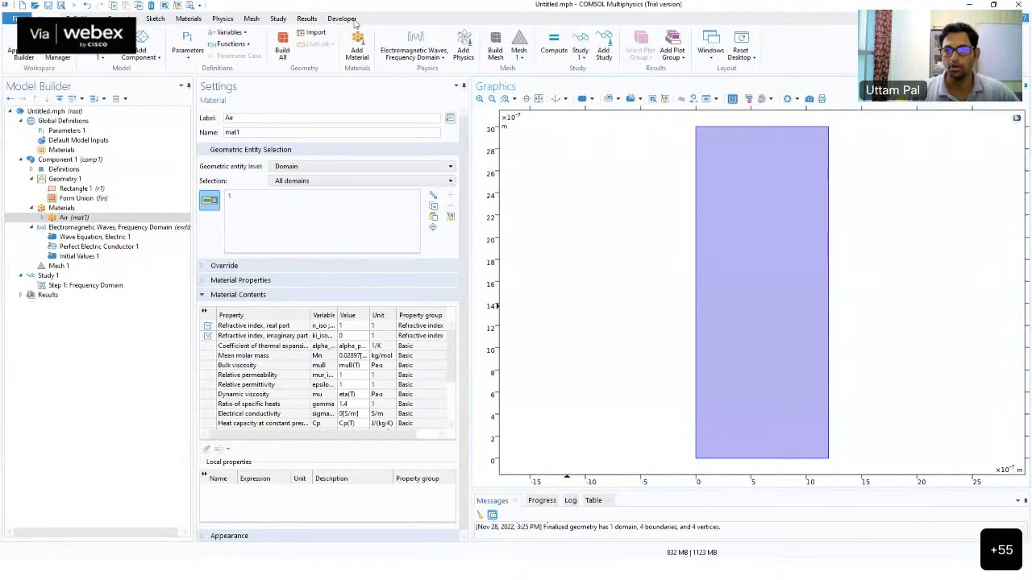
Step: Annotate the screen with a downward arrow and wavefronts entering the rectangle's upper edge, plus a wavy curve with a downward propagation arrow beside it
{"action": "mouse_move", "coordinate": [757, 41]}
{"action": "left_mouse_down"}
{"action": "mouse_move", "coordinate": [759, 113]}
{"action": "mouse_move", "coordinate": [733, 103]}
{"action": "mouse_move", "coordinate": [796, 95]}
{"action": "left_mouse_up"}
{"action": "left_click_drag", "start_coordinate": [703, 57], "coordinate": [800, 52]}
{"action": "left_click_drag", "start_coordinate": [711, 79], "coordinate": [809, 71]}
{"action": "mouse_move", "coordinate": [724, 96]}
{"action": "left_mouse_down"}
{"action": "mouse_move", "coordinate": [803, 89]}
{"action": "mouse_move", "coordinate": [970, 136]}
{"action": "mouse_move", "coordinate": [877, 195]}
{"action": "mouse_move", "coordinate": [956, 218]}
{"action": "mouse_move", "coordinate": [931, 283]}
{"action": "mouse_move", "coordinate": [879, 309]}
{"action": "mouse_move", "coordinate": [944, 344]}
{"action": "mouse_move", "coordinate": [889, 385]}
{"action": "left_mouse_up"}
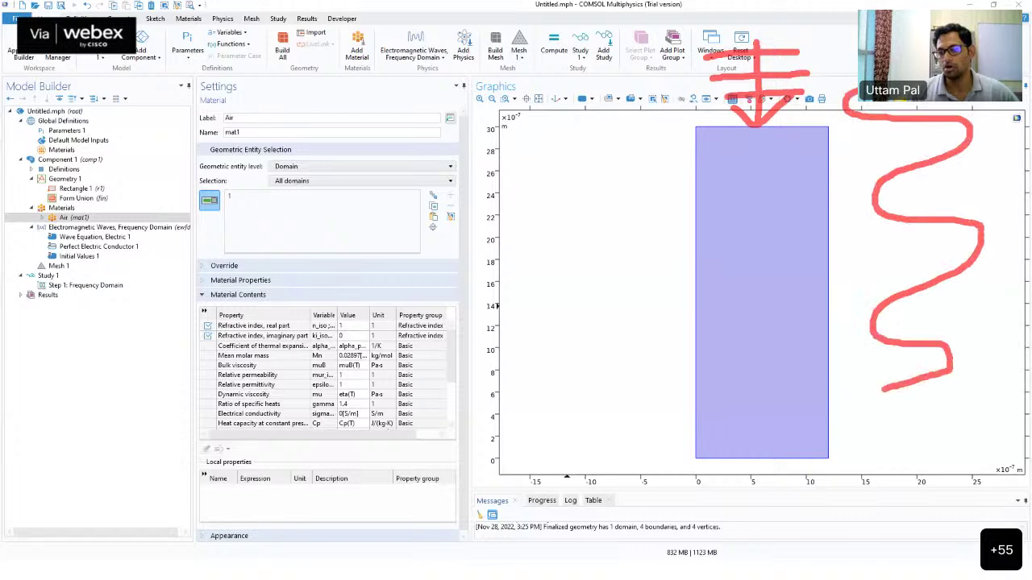
{"action": "left_click_drag", "start_coordinate": [917, 105], "coordinate": [922, 271]}
{"action": "mouse_move", "coordinate": [924, 369]}
{"action": "left_mouse_down"}
{"action": "mouse_move", "coordinate": [906, 453]}
{"action": "mouse_move", "coordinate": [894, 433]}
{"action": "mouse_move", "coordinate": [927, 441]}
{"action": "left_mouse_up"}
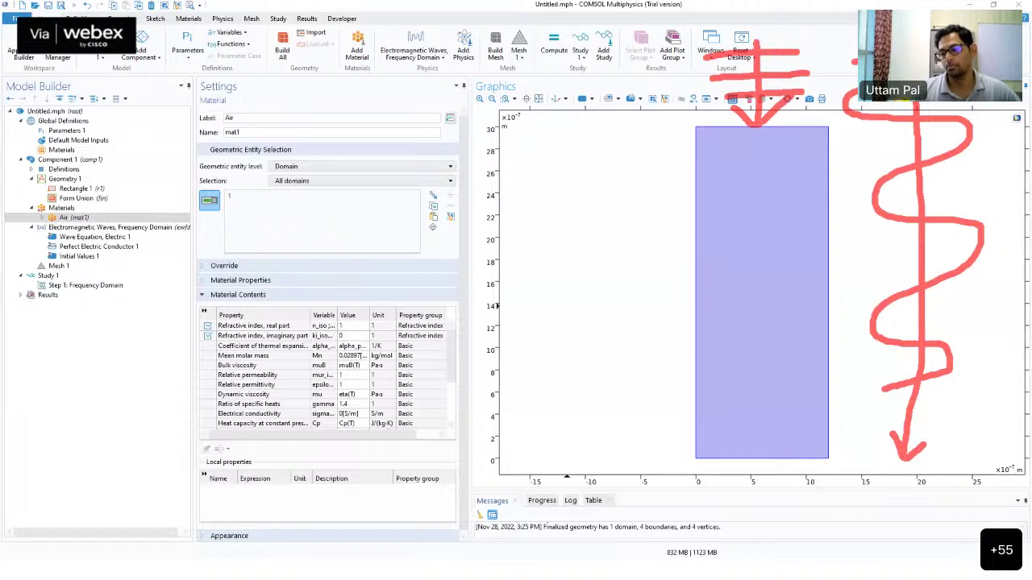
Step: Draw labelled x and y axes next to the rectangle on the screen, and clear all the annotations
{"action": "left_click_drag", "start_coordinate": [613, 320], "coordinate": [610, 472]}
{"action": "left_click_drag", "start_coordinate": [590, 342], "coordinate": [633, 339]}
{"action": "mouse_move", "coordinate": [547, 274]}
{"action": "left_mouse_down"}
{"action": "mouse_move", "coordinate": [577, 284]}
{"action": "mouse_move", "coordinate": [564, 306]}
{"action": "left_mouse_up"}
{"action": "left_click_drag", "start_coordinate": [614, 470], "coordinate": [721, 466]}
{"action": "mouse_move", "coordinate": [707, 425]}
{"action": "left_mouse_down"}
{"action": "mouse_move", "coordinate": [606, 435]}
{"action": "mouse_move", "coordinate": [706, 469]}
{"action": "mouse_move", "coordinate": [601, 471]}
{"action": "mouse_move", "coordinate": [758, 469]}
{"action": "mouse_move", "coordinate": [746, 508]}
{"action": "left_mouse_up"}
{"action": "left_click", "coordinate": [577, 420]}
{"action": "left_click", "coordinate": [740, 470]}
{"action": "mouse_move", "coordinate": [754, 492]}
{"action": "left_mouse_down"}
{"action": "mouse_move", "coordinate": [730, 530]}
{"action": "mouse_move", "coordinate": [766, 529]}
{"action": "left_mouse_up"}
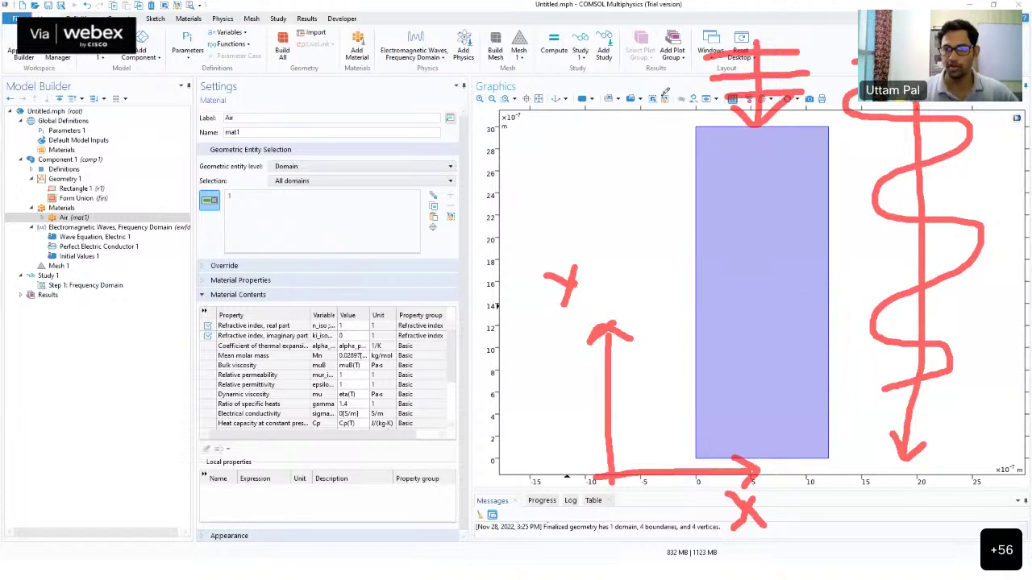
{"action": "left_click", "coordinate": [621, 16]}
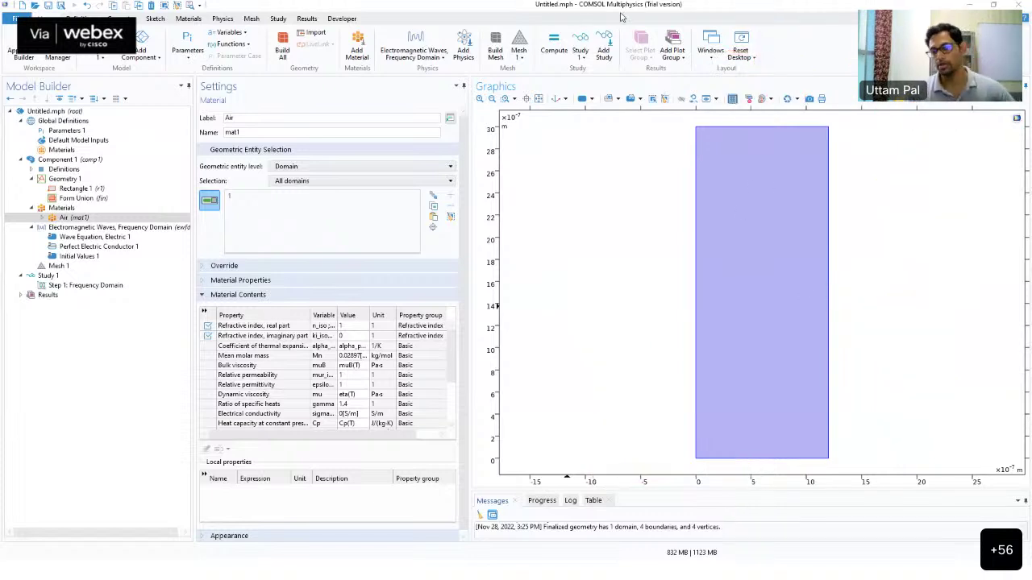
Step: Add a Port boundary condition to the Electromagnetic Waves, Frequency Domain interface
{"action": "left_click", "coordinate": [70, 229]}
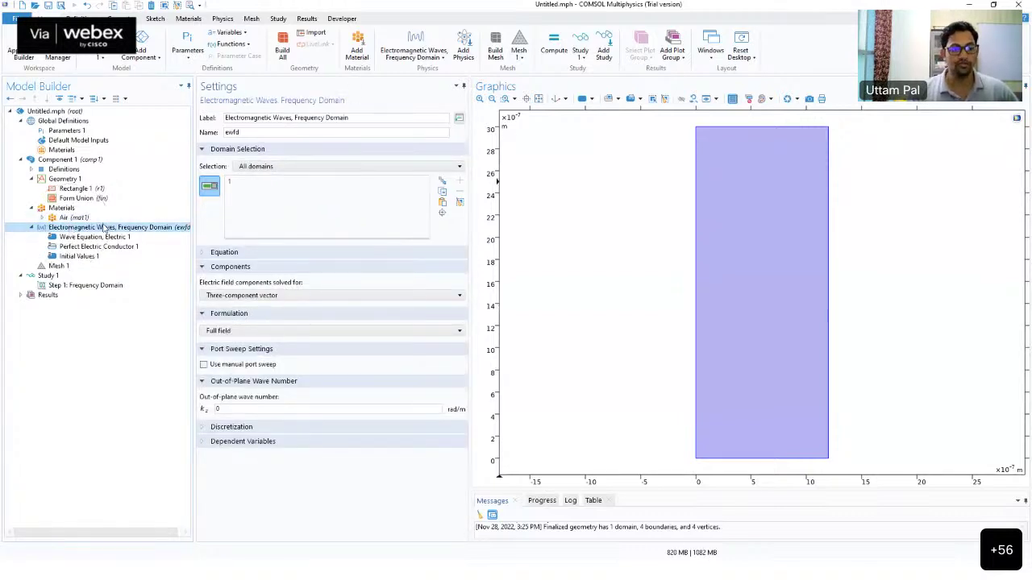
{"action": "right_click", "coordinate": [151, 228]}
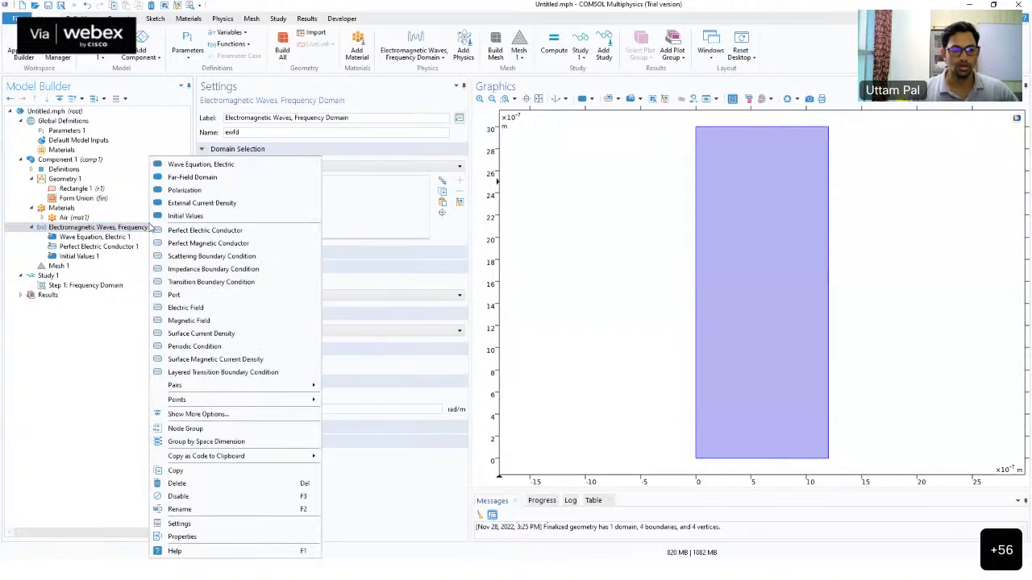
{"action": "left_click", "coordinate": [217, 304]}
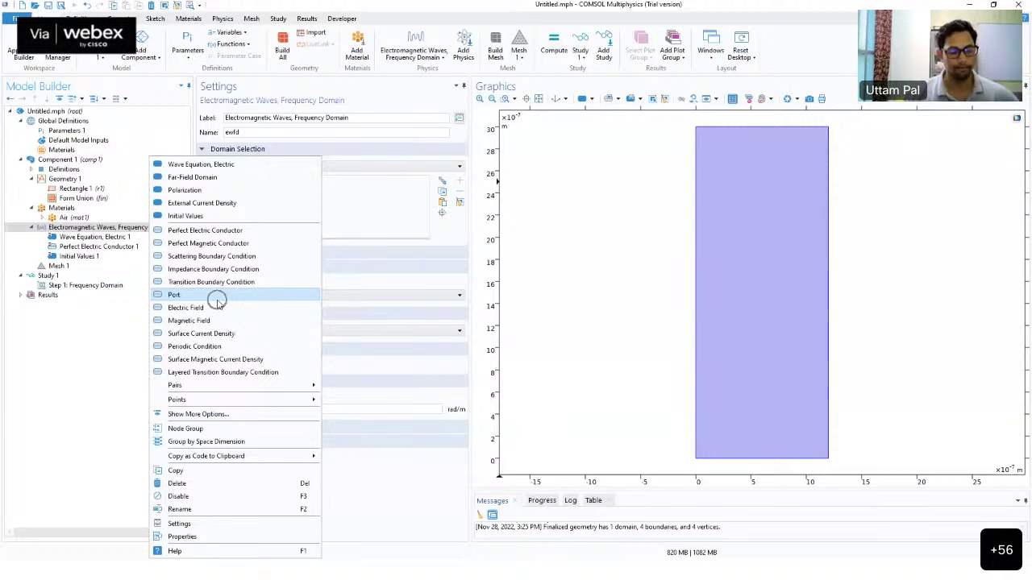
{"action": "left_click", "coordinate": [218, 304]}
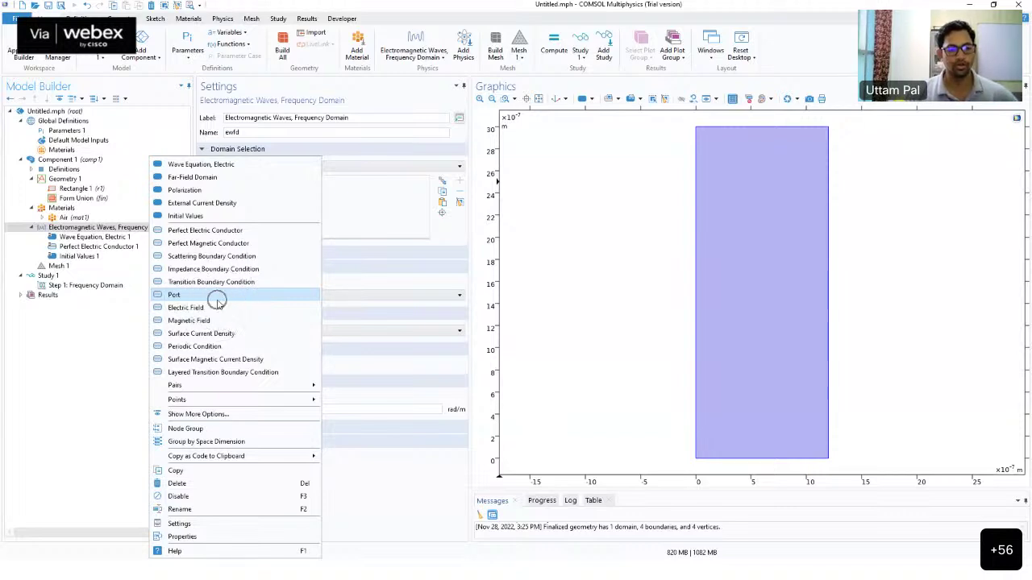
{"action": "left_click", "coordinate": [218, 304]}
{"action": "left_click", "coordinate": [217, 304]}
{"action": "left_click", "coordinate": [218, 304]}
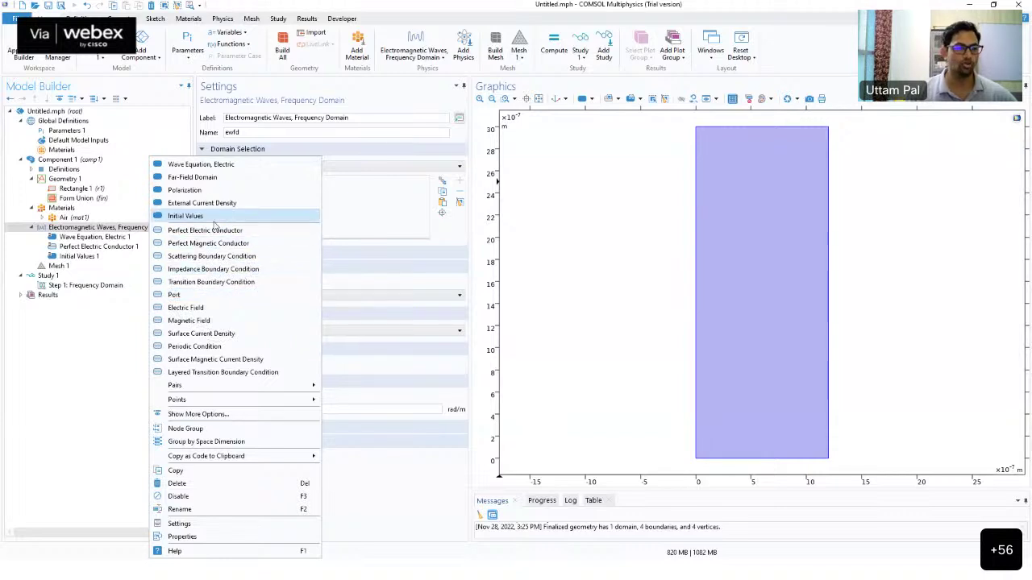
{"action": "left_click", "coordinate": [250, 297]}
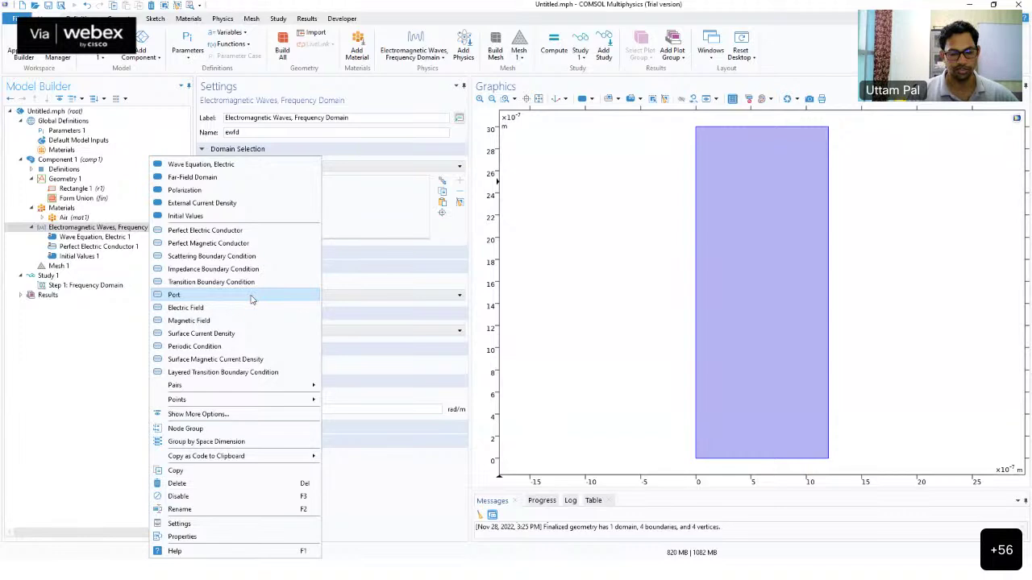
{"action": "left_click", "coordinate": [250, 296]}
{"action": "left_click", "coordinate": [251, 296]}
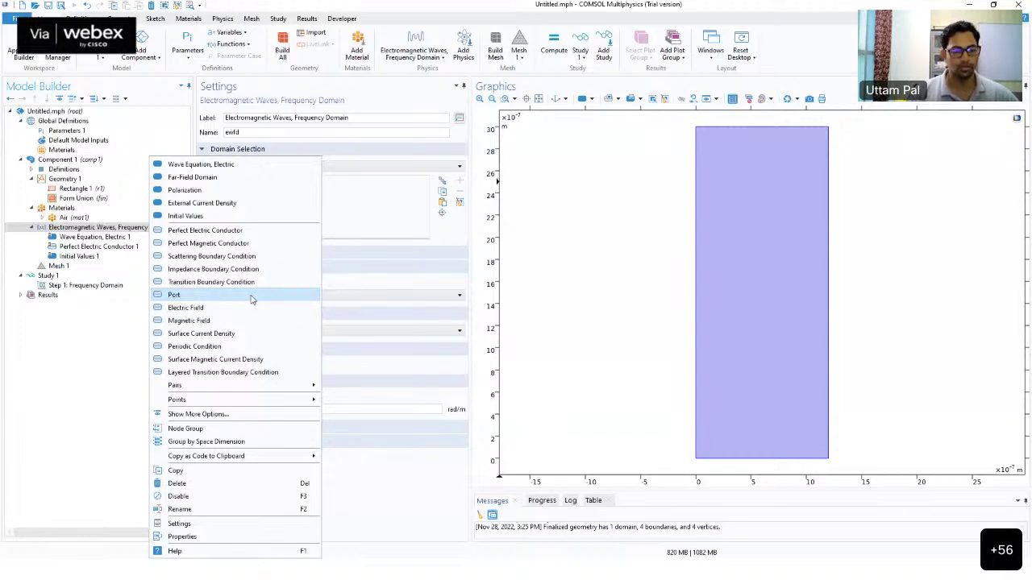
{"action": "left_click", "coordinate": [251, 297]}
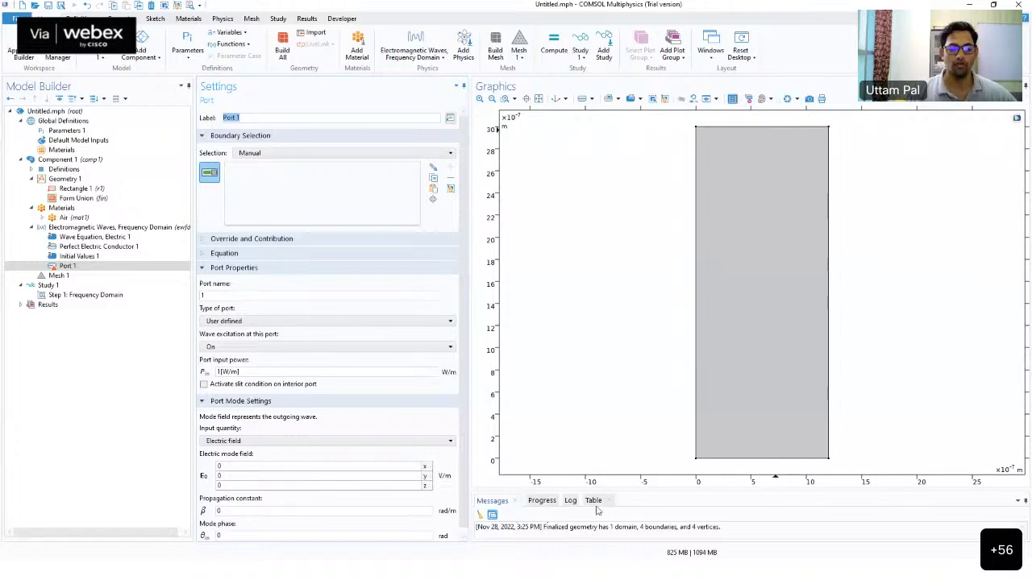
Step: Switch to OneNote, open the untitled notebook page, and sketch a large four-sided outline in red
{"action": "left_click", "coordinate": [10, 574]}
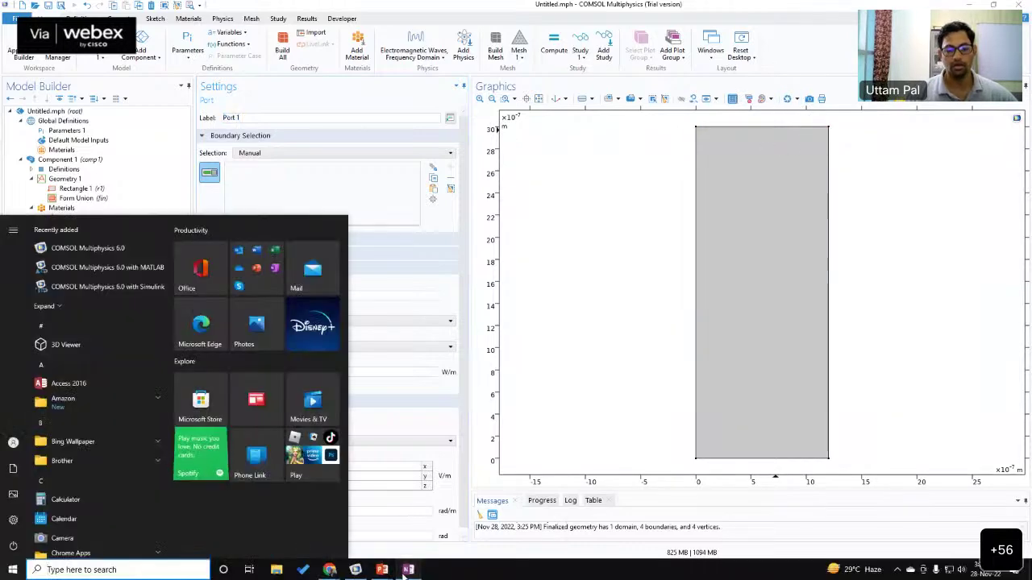
{"action": "left_click", "coordinate": [199, 449]}
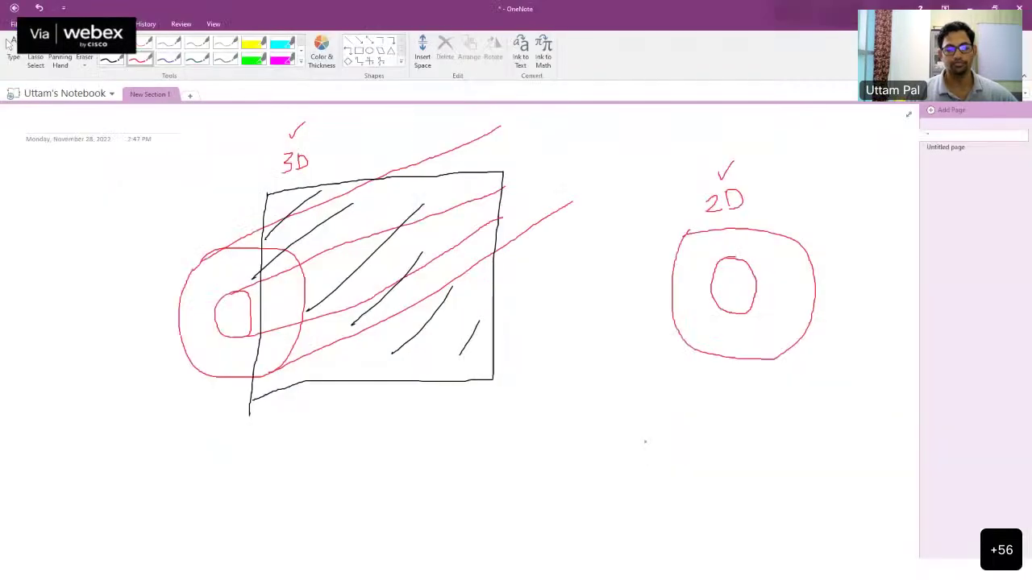
{"action": "left_click", "coordinate": [945, 148]}
{"action": "left_click_drag", "start_coordinate": [252, 231], "coordinate": [230, 401]}
{"action": "mouse_move", "coordinate": [247, 228]}
{"action": "left_mouse_down"}
{"action": "mouse_move", "coordinate": [755, 238]}
{"action": "mouse_move", "coordinate": [788, 440]}
{"action": "mouse_move", "coordinate": [239, 484]}
{"action": "mouse_move", "coordinate": [215, 456]}
{"action": "mouse_move", "coordinate": [231, 384]}
{"action": "left_mouse_up"}
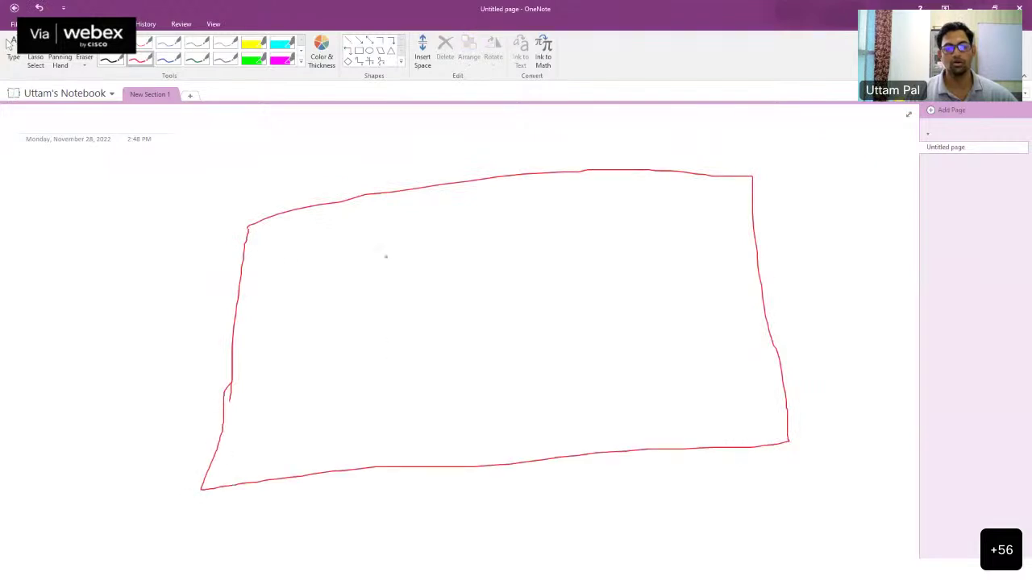
Step: Draw four wavefront lines across the inside of the outline, with a downward propagation arrow through them
{"action": "left_click_drag", "start_coordinate": [285, 260], "coordinate": [701, 205]}
{"action": "left_click_drag", "start_coordinate": [357, 300], "coordinate": [660, 257]}
{"action": "left_click_drag", "start_coordinate": [409, 350], "coordinate": [674, 320]}
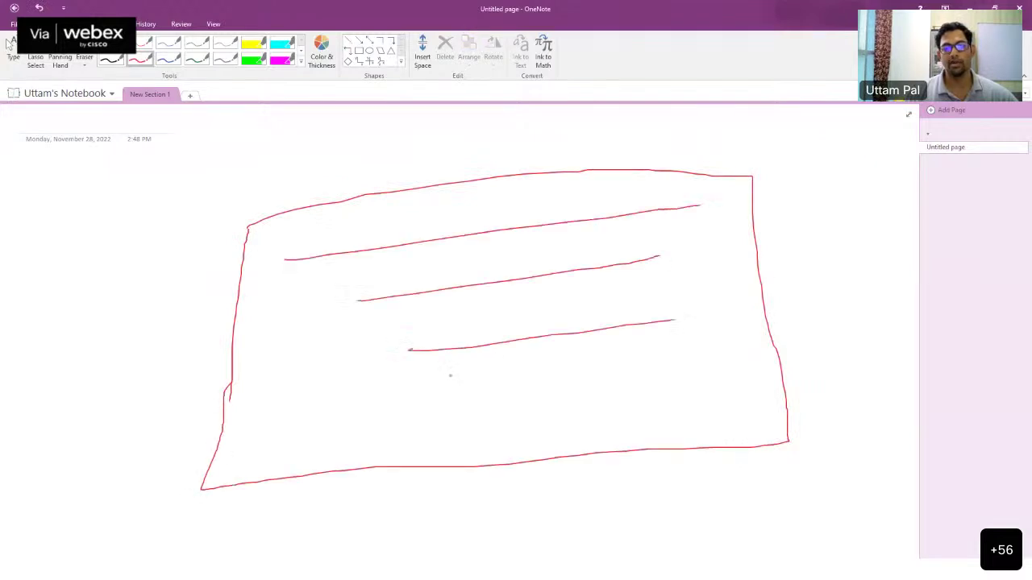
{"action": "left_click_drag", "start_coordinate": [393, 398], "coordinate": [722, 374]}
{"action": "mouse_move", "coordinate": [550, 186]}
{"action": "left_mouse_down"}
{"action": "mouse_move", "coordinate": [543, 419]}
{"action": "mouse_move", "coordinate": [571, 406]}
{"action": "left_mouse_up"}
Step: Write "Air" inside the outline beside the wavefronts
{"action": "mouse_move", "coordinate": [262, 322]}
{"action": "left_mouse_down"}
{"action": "mouse_move", "coordinate": [253, 376]}
{"action": "mouse_move", "coordinate": [270, 366]}
{"action": "left_mouse_up"}
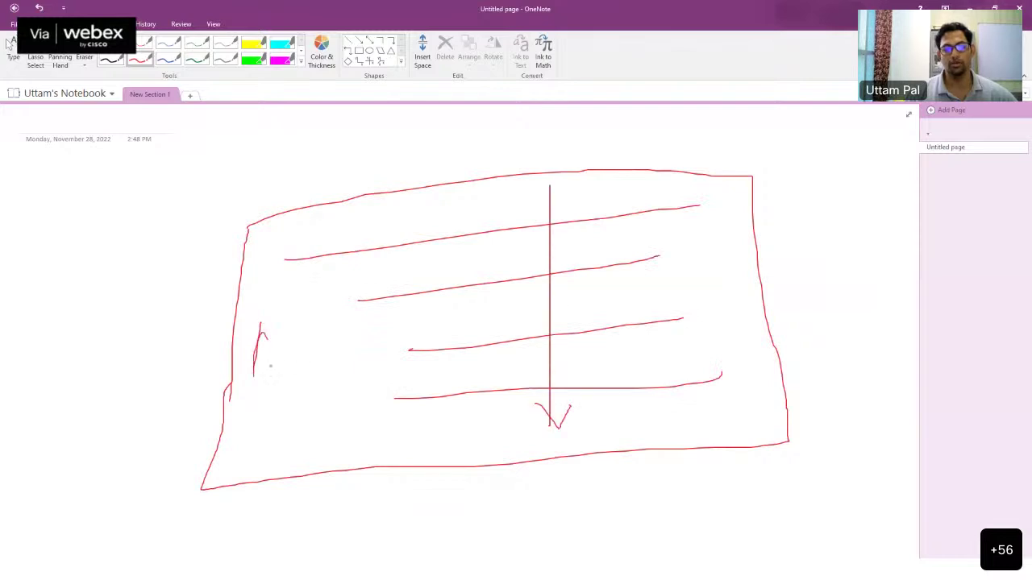
{"action": "left_click_drag", "start_coordinate": [262, 324], "coordinate": [276, 367]}
{"action": "mouse_move", "coordinate": [254, 357]}
{"action": "left_mouse_down"}
{"action": "mouse_move", "coordinate": [304, 343]}
{"action": "mouse_move", "coordinate": [287, 365]}
{"action": "left_mouse_up"}
{"action": "mouse_move", "coordinate": [306, 343]}
{"action": "left_mouse_down"}
{"action": "mouse_move", "coordinate": [309, 367]}
{"action": "mouse_move", "coordinate": [325, 342]}
{"action": "left_mouse_up"}
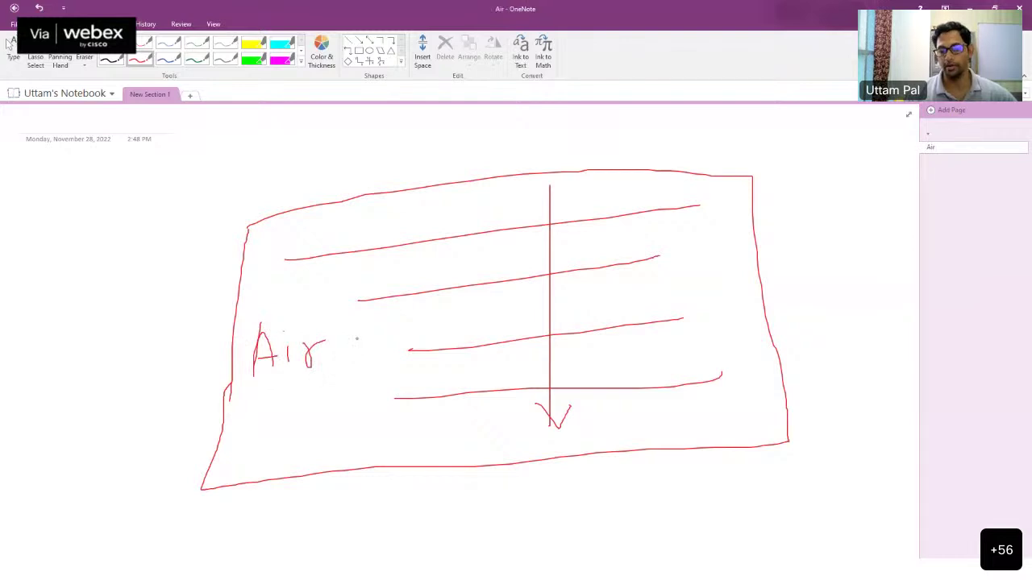
Step: Draw strokes crossing outward through each of the outline's four sides to show the medium extending beyond them
{"action": "mouse_move", "coordinate": [199, 320]}
{"action": "left_mouse_down"}
{"action": "mouse_move", "coordinate": [258, 313]}
{"action": "mouse_move", "coordinate": [205, 337]}
{"action": "left_mouse_up"}
{"action": "mouse_move", "coordinate": [737, 263]}
{"action": "left_mouse_down"}
{"action": "mouse_move", "coordinate": [807, 259]}
{"action": "mouse_move", "coordinate": [802, 285]}
{"action": "left_mouse_up"}
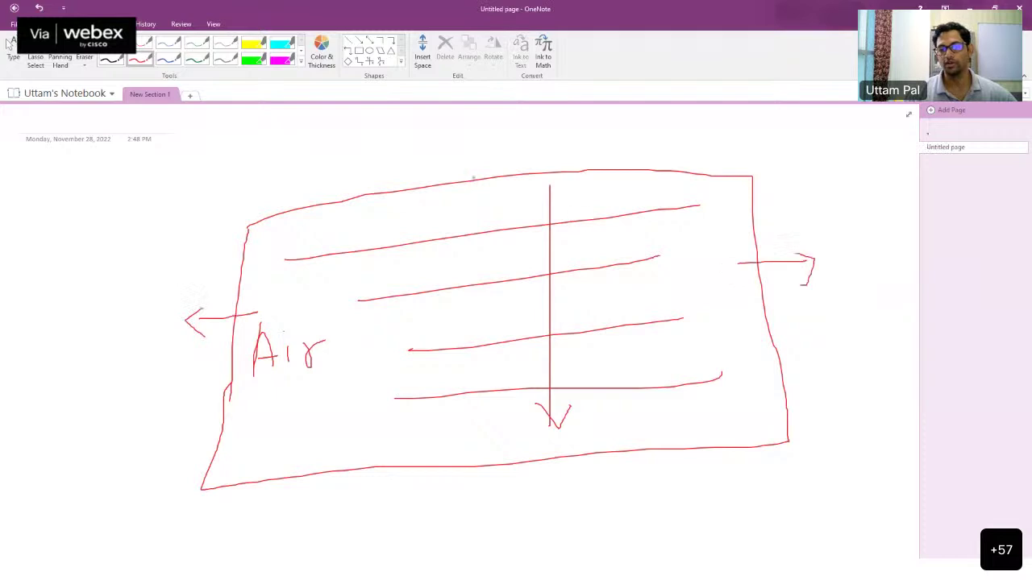
{"action": "left_click_drag", "start_coordinate": [468, 140], "coordinate": [485, 149]}
{"action": "left_click_drag", "start_coordinate": [491, 437], "coordinate": [490, 495]}
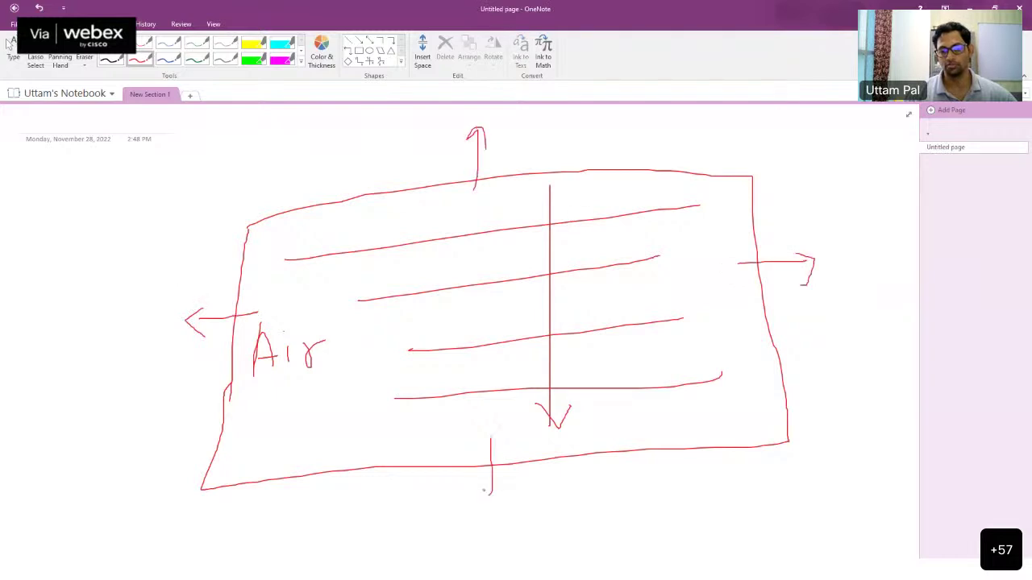
Step: Switch back to COMSOL Multiphysics and assign the rectangle's upper edge to Port 1's boundary selection
{"action": "key", "text": "alt+Tab"}
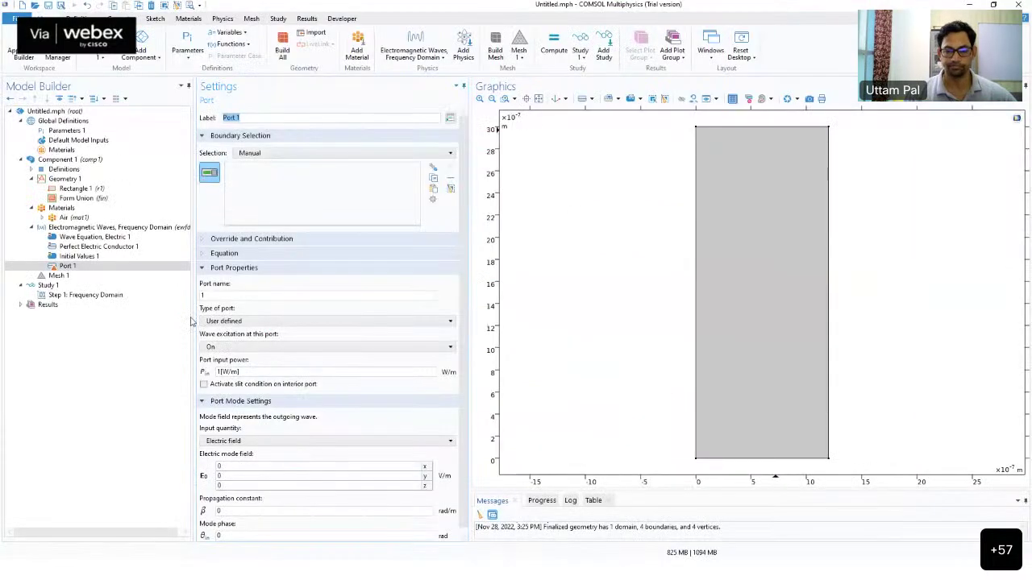
{"action": "left_click", "coordinate": [90, 269]}
{"action": "left_click", "coordinate": [91, 270]}
{"action": "left_click", "coordinate": [90, 269]}
{"action": "left_click", "coordinate": [91, 269]}
{"action": "left_click", "coordinate": [91, 270]}
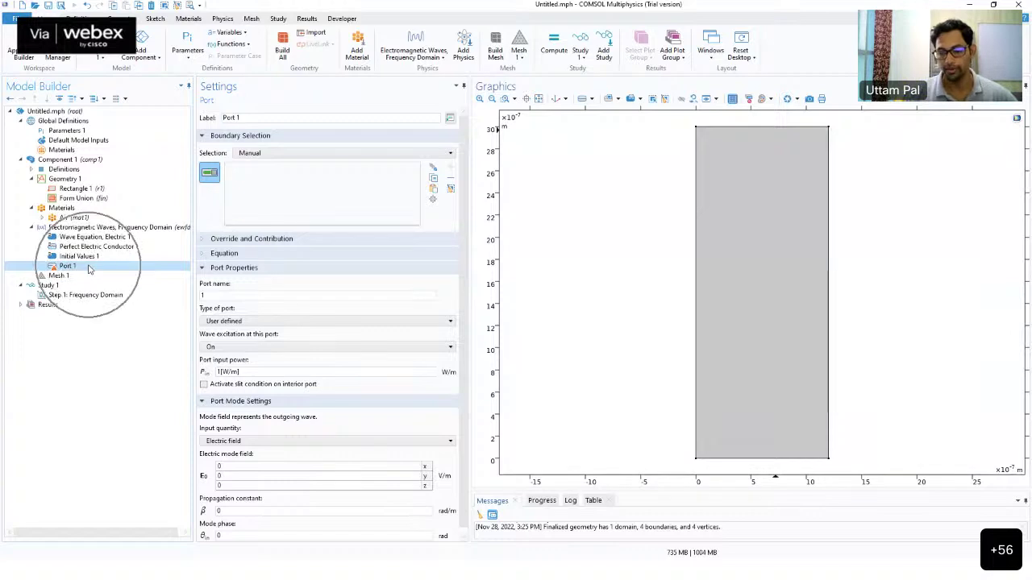
{"action": "left_click", "coordinate": [752, 133]}
{"action": "left_click", "coordinate": [752, 132]}
{"action": "left_click", "coordinate": [751, 132]}
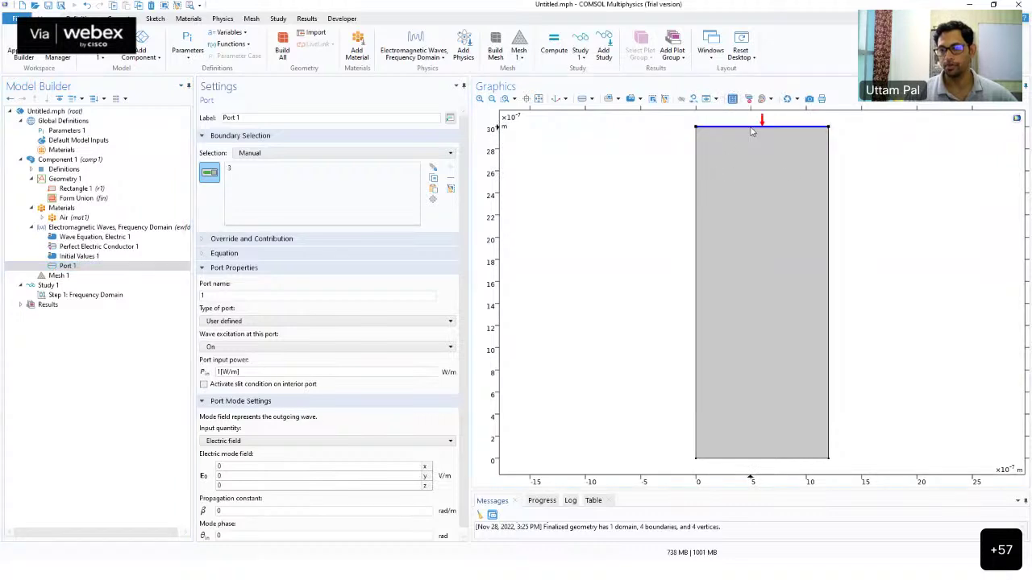
{"action": "left_click", "coordinate": [134, 268]}
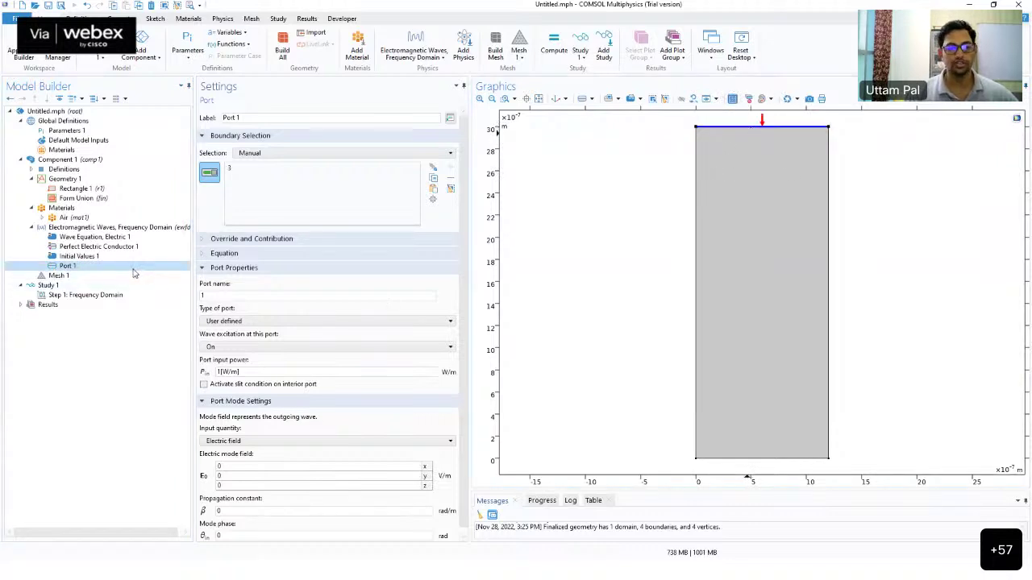
{"action": "left_click", "coordinate": [756, 127]}
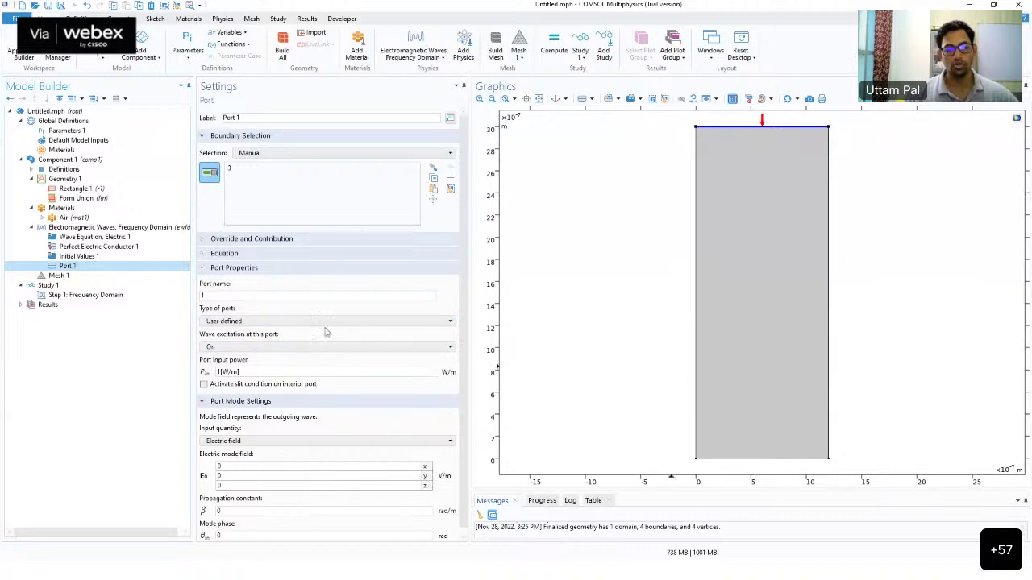
Step: Set Port 1's type of port to Periodic
{"action": "scroll", "coordinate": [327, 322], "scroll_direction": "down", "scroll_amount": 1}
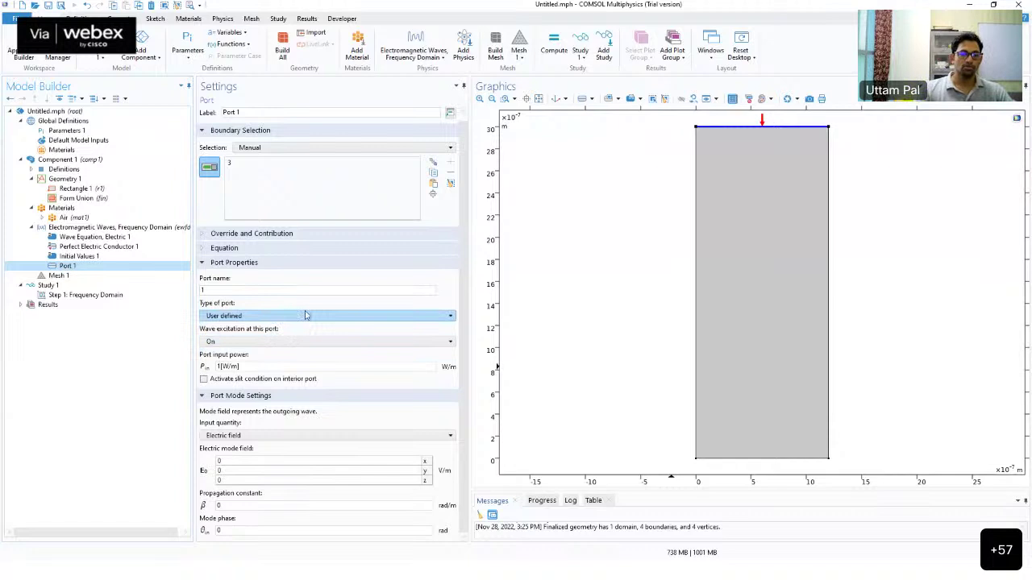
{"action": "left_click", "coordinate": [306, 316]}
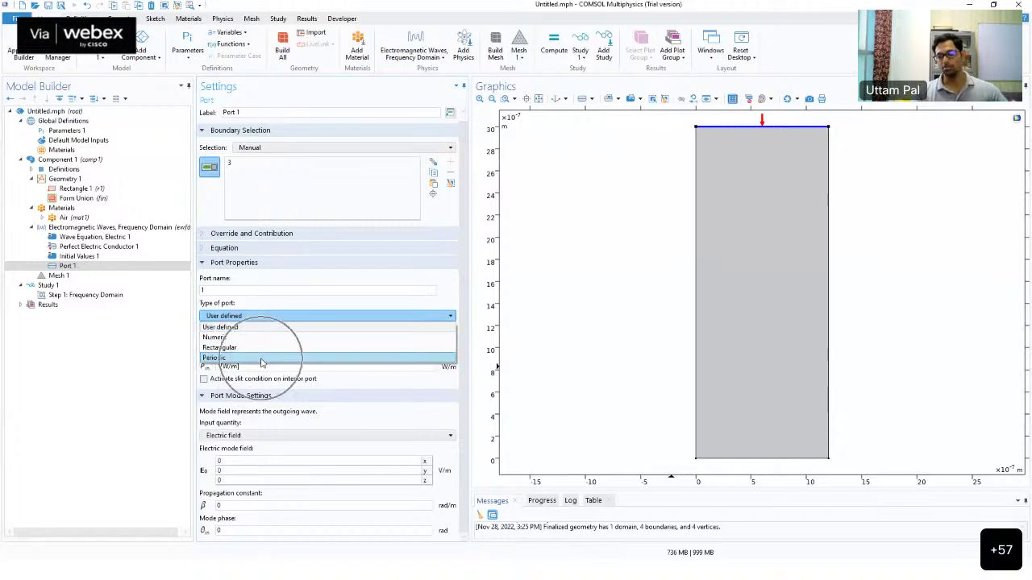
{"action": "left_click", "coordinate": [260, 360]}
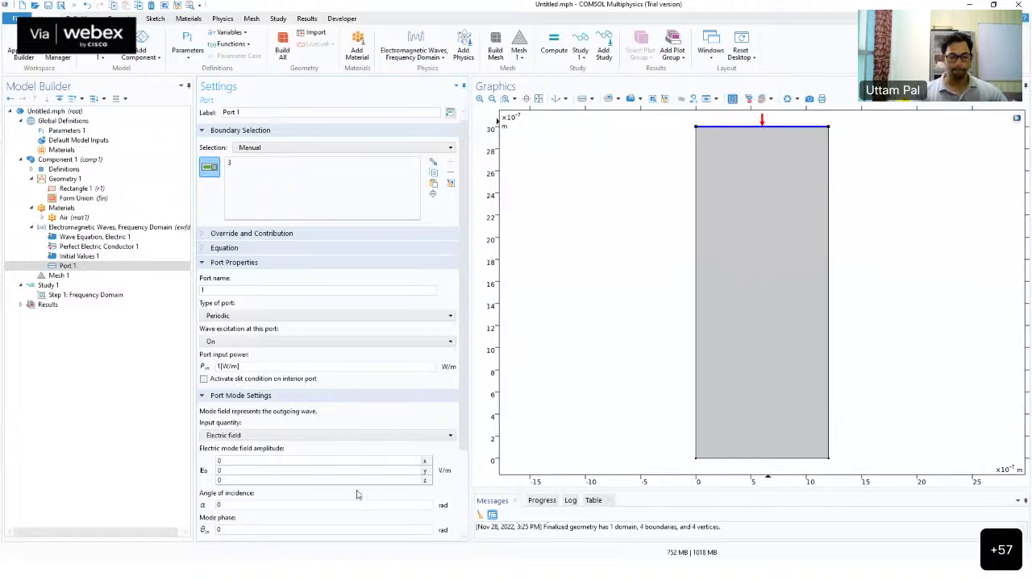
Step: Set the x component of Port 1's electric mode field amplitude to 1 V/m
{"action": "scroll", "coordinate": [268, 468], "scroll_direction": "down", "scroll_amount": 1}
{"action": "scroll", "coordinate": [269, 468], "scroll_direction": "down", "scroll_amount": 3}
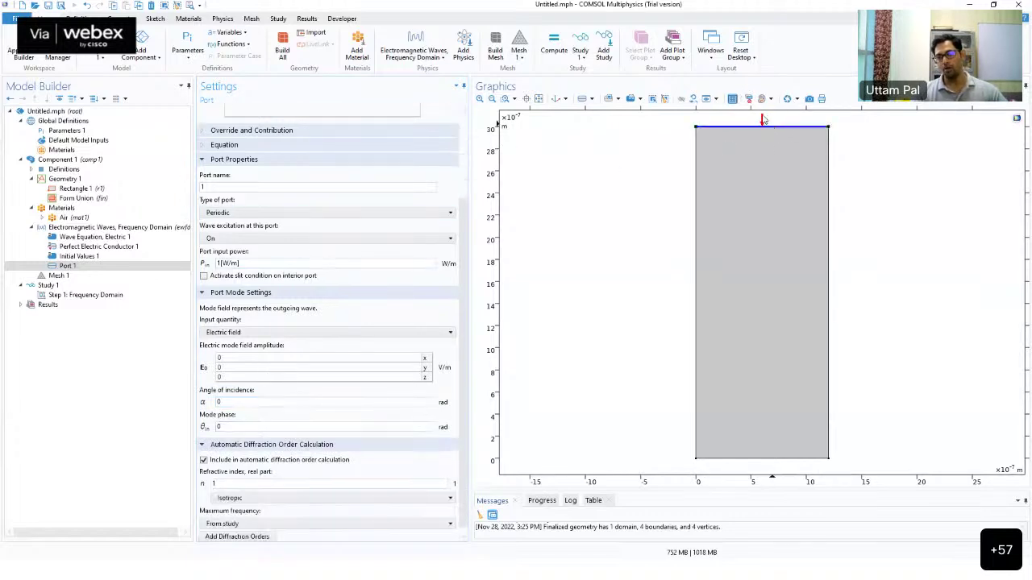
{"action": "left_click", "coordinate": [234, 369]}
{"action": "left_click", "coordinate": [233, 370]}
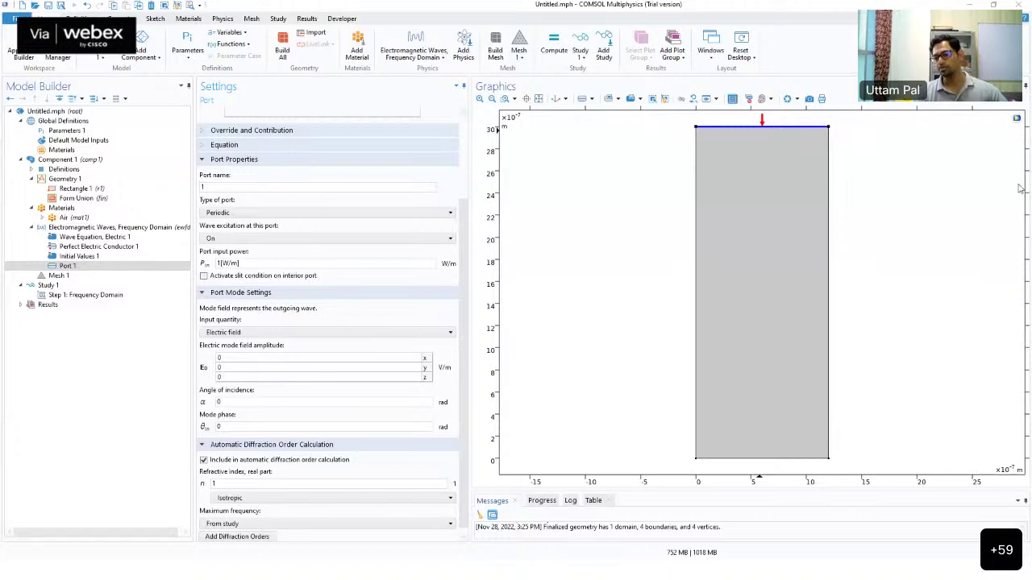
{"action": "left_click", "coordinate": [269, 360]}
{"action": "type", "text": "1"}
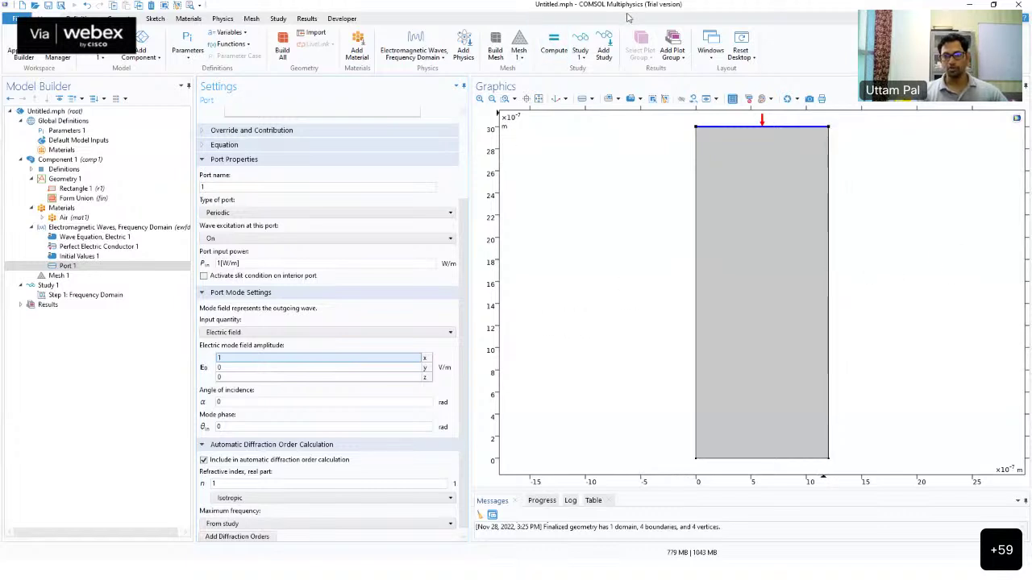
Step: Annotate the screen with two horizontal double-headed arrows across the rectangle and a downward arrow through its middle
{"action": "left_click_drag", "start_coordinate": [607, 195], "coordinate": [942, 193]}
{"action": "left_click_drag", "start_coordinate": [636, 258], "coordinate": [933, 281]}
{"action": "left_click_drag", "start_coordinate": [934, 239], "coordinate": [974, 256]}
{"action": "mouse_move", "coordinate": [919, 182]}
{"action": "left_mouse_down"}
{"action": "mouse_move", "coordinate": [958, 193]}
{"action": "mouse_move", "coordinate": [937, 211]}
{"action": "left_mouse_up"}
{"action": "left_click_drag", "start_coordinate": [626, 172], "coordinate": [656, 223]}
{"action": "mouse_move", "coordinate": [656, 240]}
{"action": "left_mouse_down"}
{"action": "mouse_move", "coordinate": [634, 249]}
{"action": "mouse_move", "coordinate": [697, 298]}
{"action": "left_mouse_up"}
{"action": "mouse_move", "coordinate": [765, 144]}
{"action": "left_mouse_down"}
{"action": "mouse_move", "coordinate": [777, 347]}
{"action": "mouse_move", "coordinate": [760, 339]}
{"action": "mouse_move", "coordinate": [803, 330]}
{"action": "left_mouse_up"}
Step: Label the upper horizontal arrow "Ex" and the downward propagation arrow "P-y"
{"action": "mouse_move", "coordinate": [966, 194]}
{"action": "left_mouse_down"}
{"action": "mouse_move", "coordinate": [978, 219]}
{"action": "mouse_move", "coordinate": [972, 190]}
{"action": "mouse_move", "coordinate": [1010, 208]}
{"action": "left_mouse_up"}
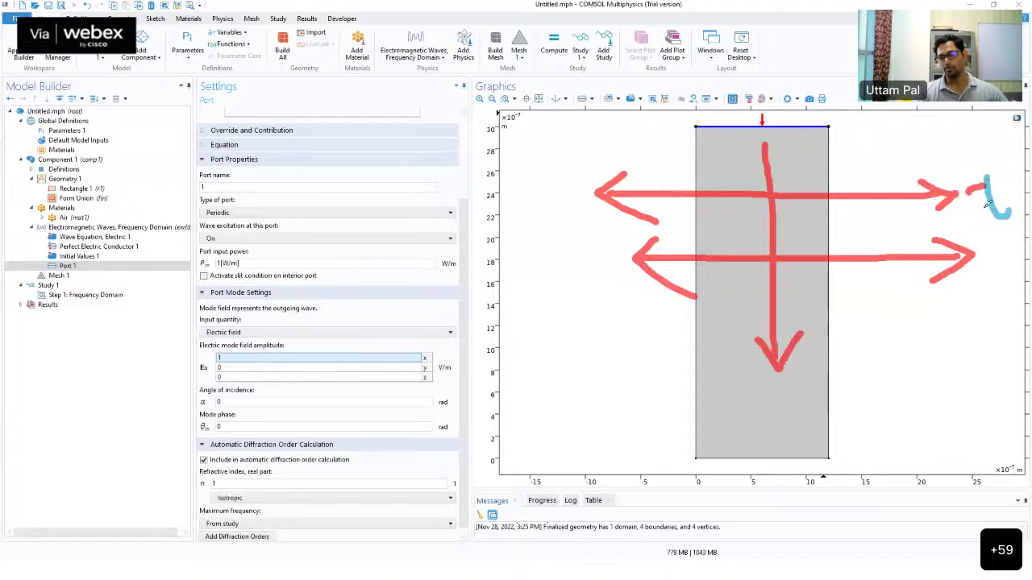
{"action": "left_click", "coordinate": [972, 191]}
{"action": "left_click", "coordinate": [996, 195]}
{"action": "left_click_drag", "start_coordinate": [969, 182], "coordinate": [999, 212]}
{"action": "mouse_move", "coordinate": [1000, 174]}
{"action": "left_mouse_down"}
{"action": "mouse_move", "coordinate": [971, 179]}
{"action": "mouse_move", "coordinate": [998, 194]}
{"action": "left_mouse_up"}
{"action": "mouse_move", "coordinate": [822, 348]}
{"action": "left_mouse_down"}
{"action": "mouse_move", "coordinate": [824, 397]}
{"action": "mouse_move", "coordinate": [827, 366]}
{"action": "left_mouse_up"}
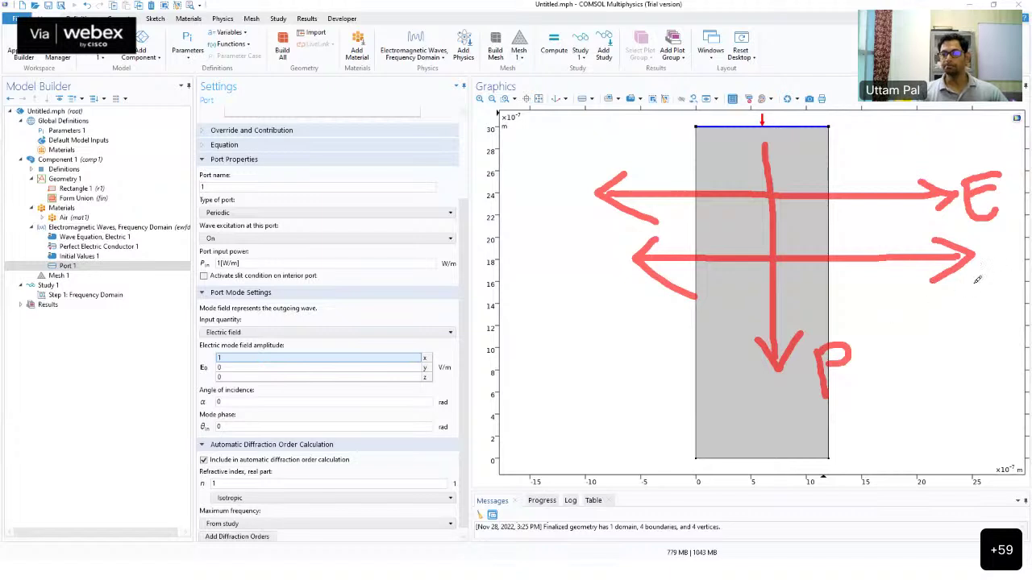
{"action": "mouse_move", "coordinate": [1019, 198]}
{"action": "left_mouse_down"}
{"action": "mouse_move", "coordinate": [1003, 226]}
{"action": "mouse_move", "coordinate": [1020, 232]}
{"action": "left_mouse_up"}
{"action": "mouse_move", "coordinate": [847, 376]}
{"action": "left_mouse_down"}
{"action": "mouse_move", "coordinate": [865, 419]}
{"action": "mouse_move", "coordinate": [885, 396]}
{"action": "left_mouse_up"}
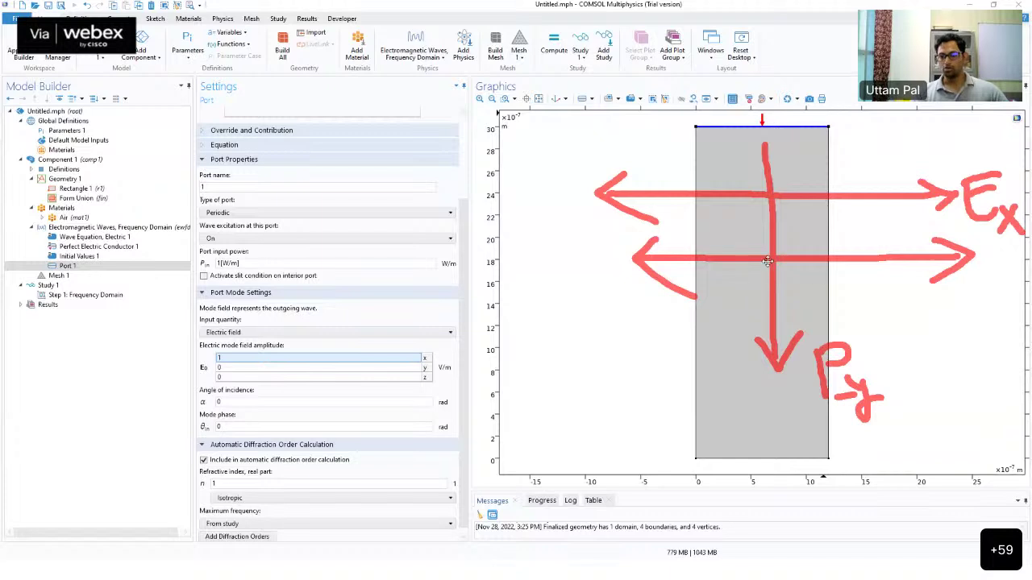
Step: Draw a diagonal arrow from the rectangle's middle toward its lower left and label it "Hz"
{"action": "mouse_move", "coordinate": [772, 260]}
{"action": "left_mouse_down"}
{"action": "mouse_move", "coordinate": [605, 404]}
{"action": "mouse_move", "coordinate": [608, 384]}
{"action": "mouse_move", "coordinate": [602, 394]}
{"action": "mouse_move", "coordinate": [626, 420]}
{"action": "left_mouse_up"}
{"action": "left_click_drag", "start_coordinate": [564, 408], "coordinate": [594, 444]}
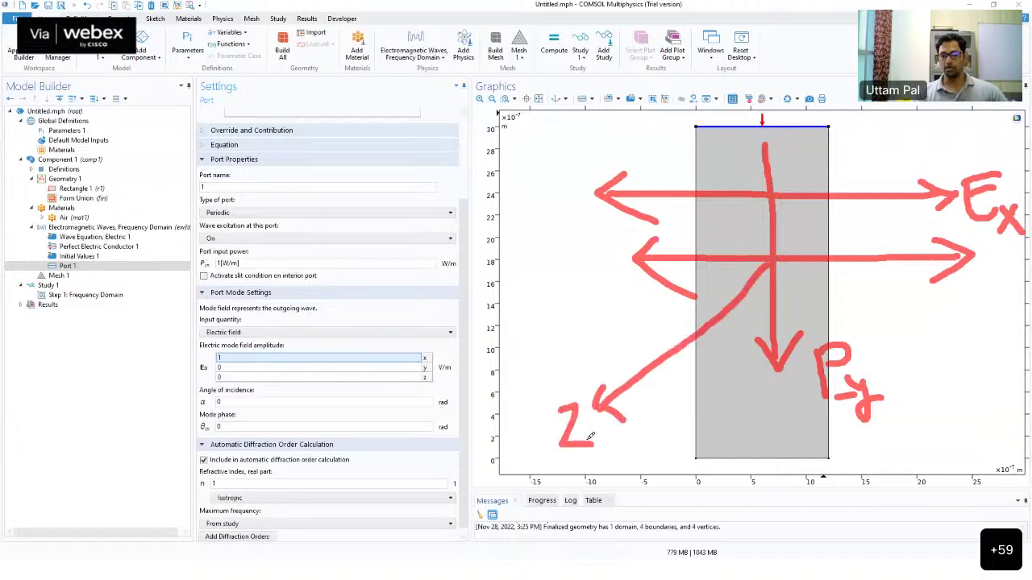
{"action": "mouse_move", "coordinate": [524, 389]}
{"action": "left_mouse_down"}
{"action": "mouse_move", "coordinate": [529, 418]}
{"action": "mouse_move", "coordinate": [560, 413]}
{"action": "left_mouse_up"}
{"action": "left_click_drag", "start_coordinate": [553, 389], "coordinate": [551, 452]}
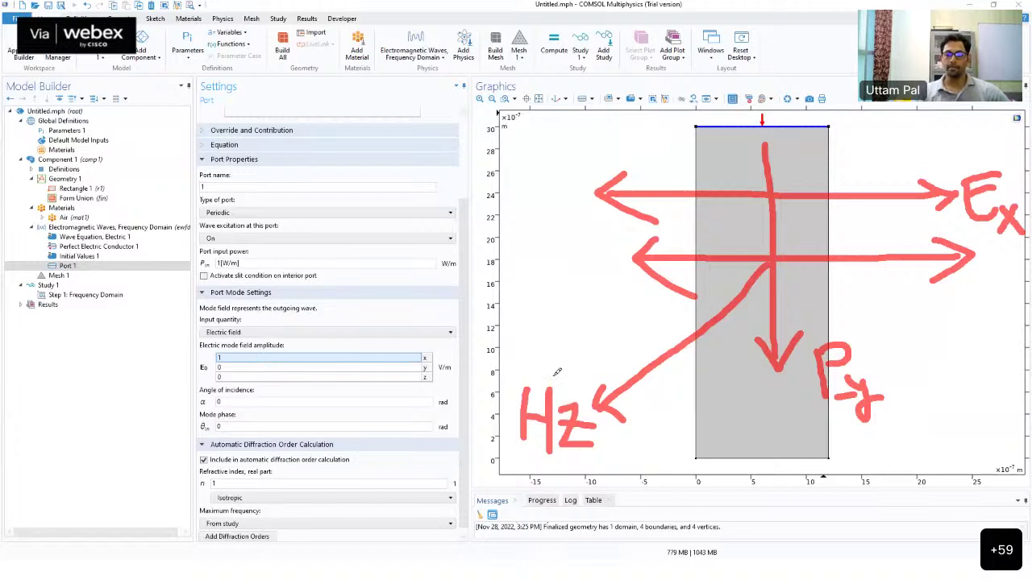
Step: Draw labelled x and y direction arrows along the plot axes, and clear all the screen annotations
{"action": "mouse_move", "coordinate": [891, 473]}
{"action": "left_mouse_down"}
{"action": "mouse_move", "coordinate": [974, 471]}
{"action": "mouse_move", "coordinate": [964, 486]}
{"action": "left_mouse_up"}
{"action": "mouse_move", "coordinate": [1014, 448]}
{"action": "left_mouse_down"}
{"action": "mouse_move", "coordinate": [994, 478]}
{"action": "mouse_move", "coordinate": [1012, 474]}
{"action": "left_mouse_up"}
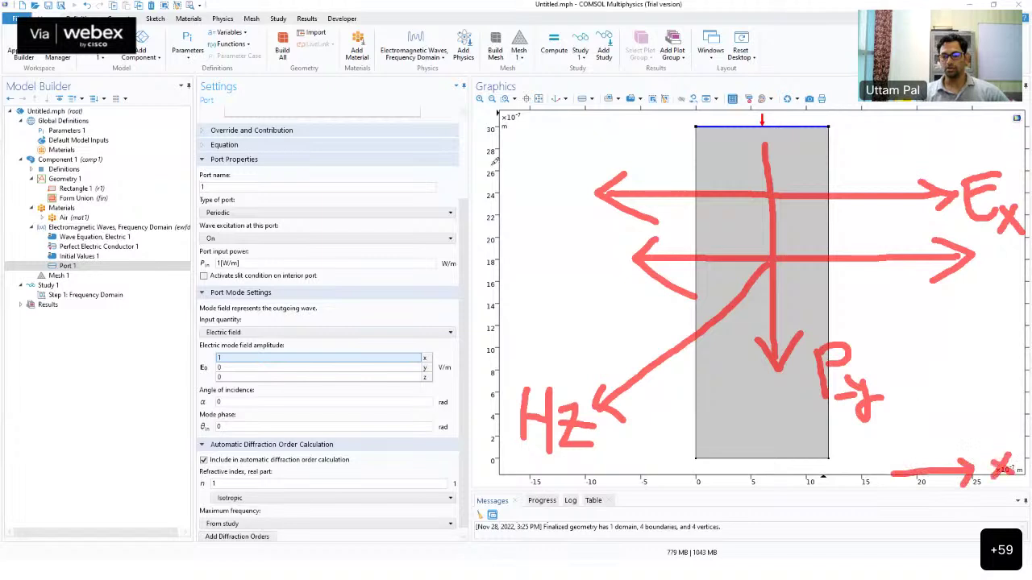
{"action": "left_click_drag", "start_coordinate": [500, 113], "coordinate": [498, 177]}
{"action": "left_click_drag", "start_coordinate": [487, 130], "coordinate": [516, 129]}
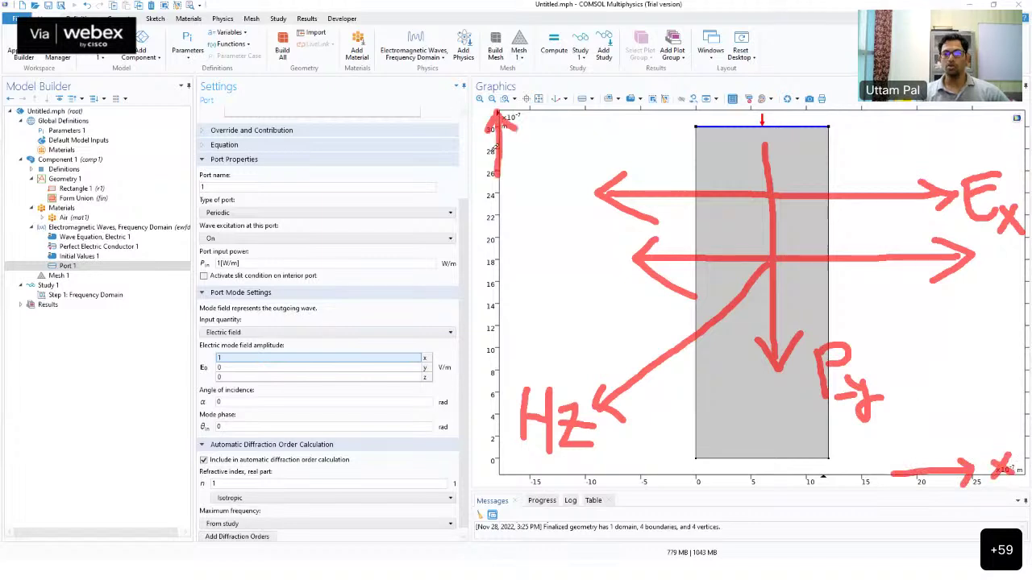
{"action": "mouse_move", "coordinate": [453, 158]}
{"action": "left_mouse_down"}
{"action": "mouse_move", "coordinate": [462, 194]}
{"action": "mouse_move", "coordinate": [482, 194]}
{"action": "left_mouse_up"}
{"action": "key", "text": "ctrl+z"}
{"action": "mouse_move", "coordinate": [458, 154]}
{"action": "left_mouse_down"}
{"action": "mouse_move", "coordinate": [471, 173]}
{"action": "mouse_move", "coordinate": [463, 211]}
{"action": "mouse_move", "coordinate": [489, 171]}
{"action": "mouse_move", "coordinate": [457, 150]}
{"action": "mouse_move", "coordinate": [470, 163]}
{"action": "left_mouse_up"}
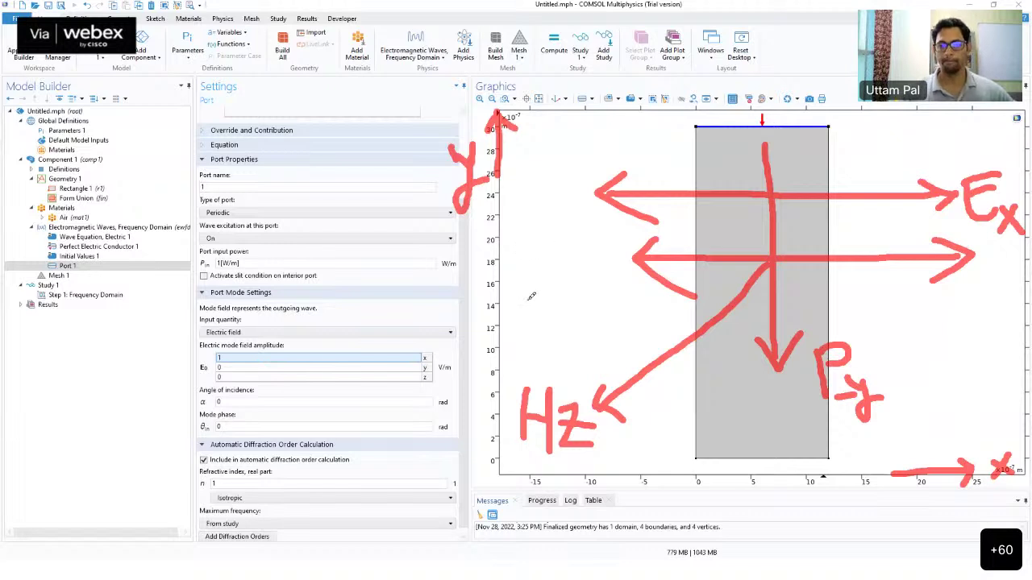
{"action": "left_click", "coordinate": [638, 29]}
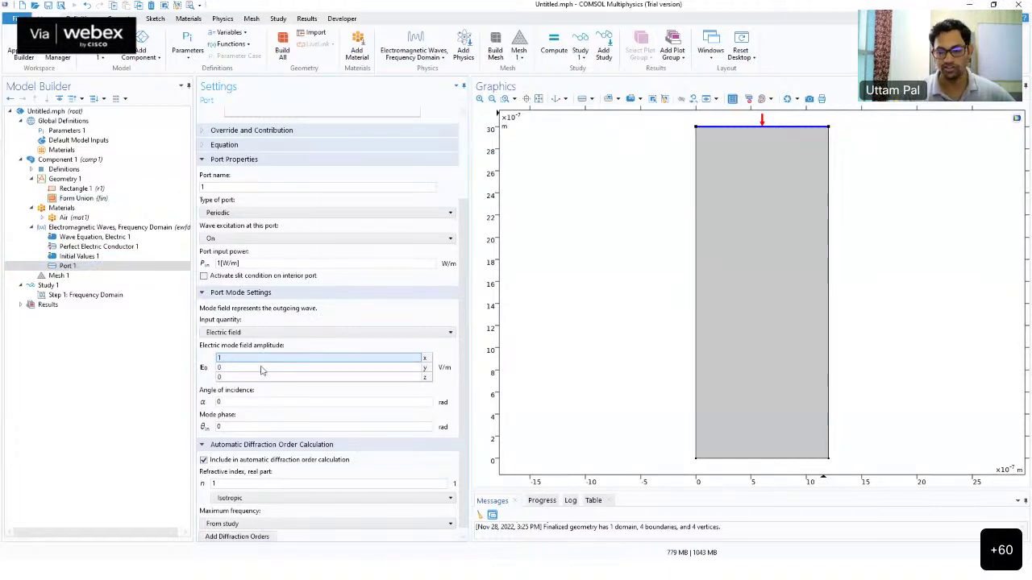
Step: Annotate the screen with parallel slanted arrows approaching the rectangle's upper edge from the upper left
{"action": "scroll", "coordinate": [262, 371], "scroll_direction": "down", "scroll_amount": 1}
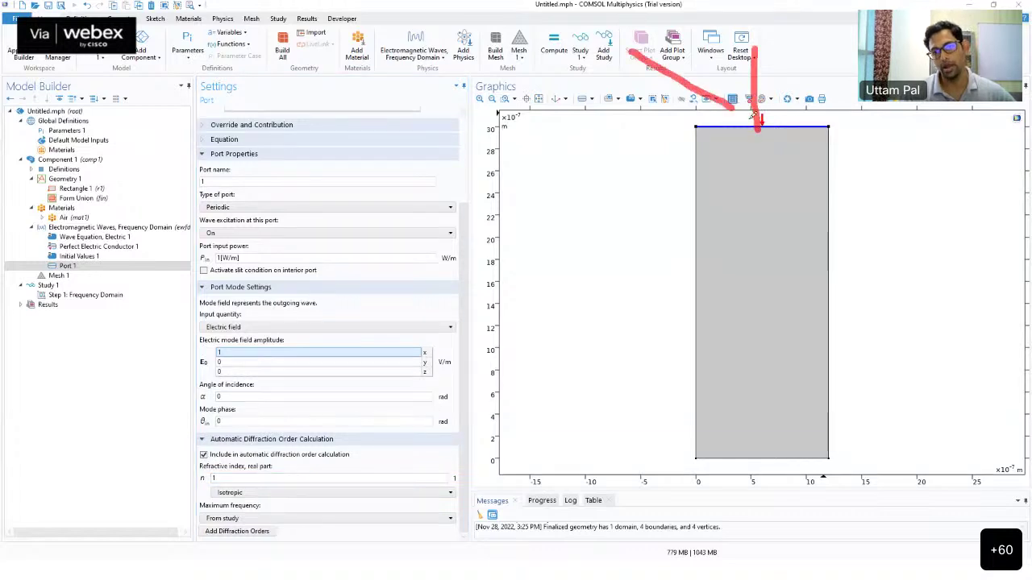
{"action": "left_click_drag", "start_coordinate": [701, 42], "coordinate": [826, 121]}
{"action": "left_click_drag", "start_coordinate": [794, 40], "coordinate": [874, 104]}
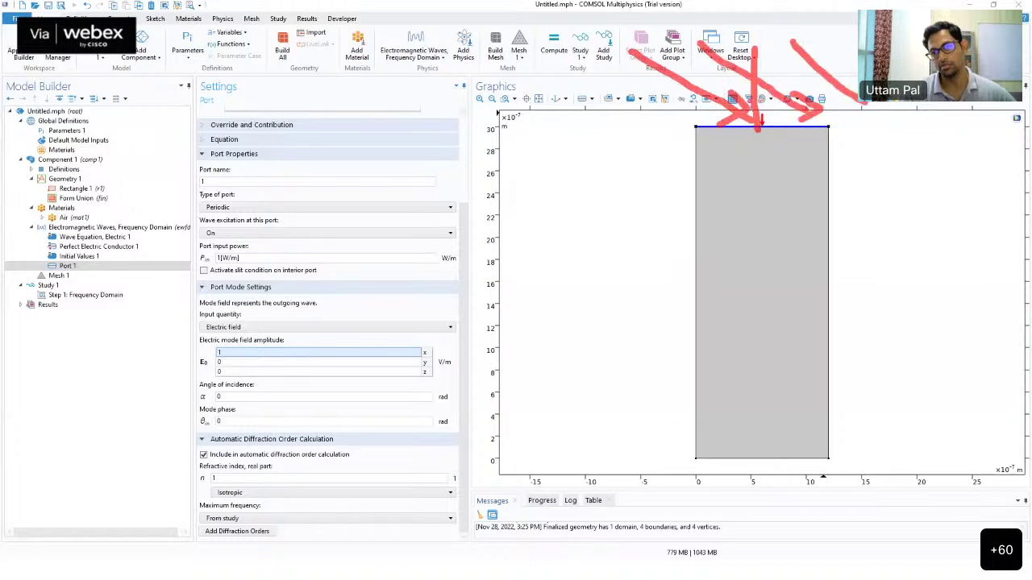
Step: Try strokes slanting the opposite way and a vertical stroke above the upper edge, and undo these strokes
{"action": "left_click_drag", "start_coordinate": [698, 29], "coordinate": [630, 103]}
{"action": "left_click_drag", "start_coordinate": [754, 25], "coordinate": [661, 113]}
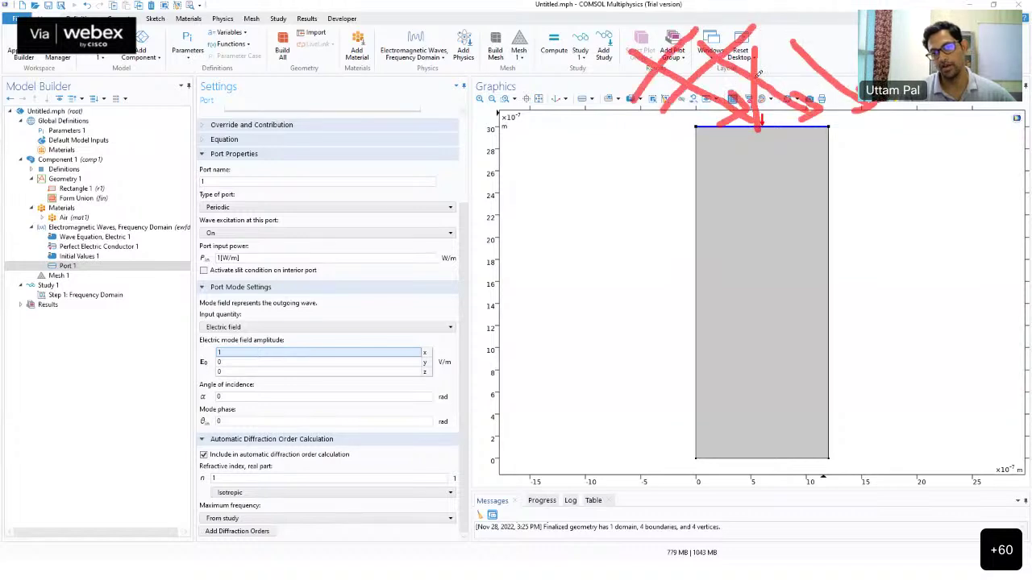
{"action": "left_click_drag", "start_coordinate": [818, 23], "coordinate": [758, 117]}
{"action": "key", "text": "ctrl+z"}
{"action": "key", "text": "ctrl+z"}
{"action": "key", "text": "ctrl+z"}
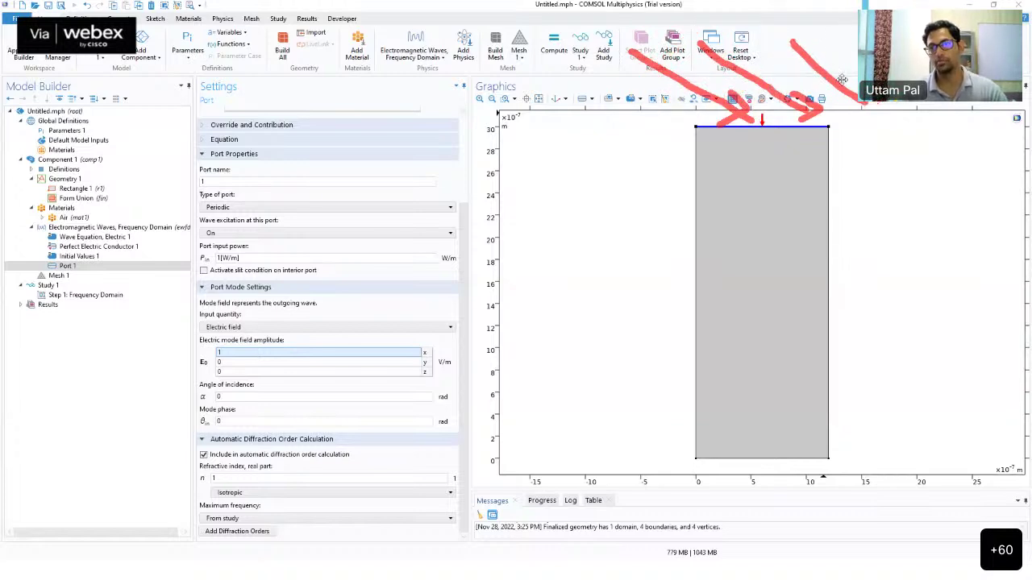
{"action": "left_click_drag", "start_coordinate": [831, 32], "coordinate": [831, 113]}
{"action": "key", "text": "ctrl+z"}
Step: Annotate the screen with more slanted strokes in both directions above the rectangle's upper edge, and circle the angle of incidence α
{"action": "left_click_drag", "start_coordinate": [986, 106], "coordinate": [998, 173]}
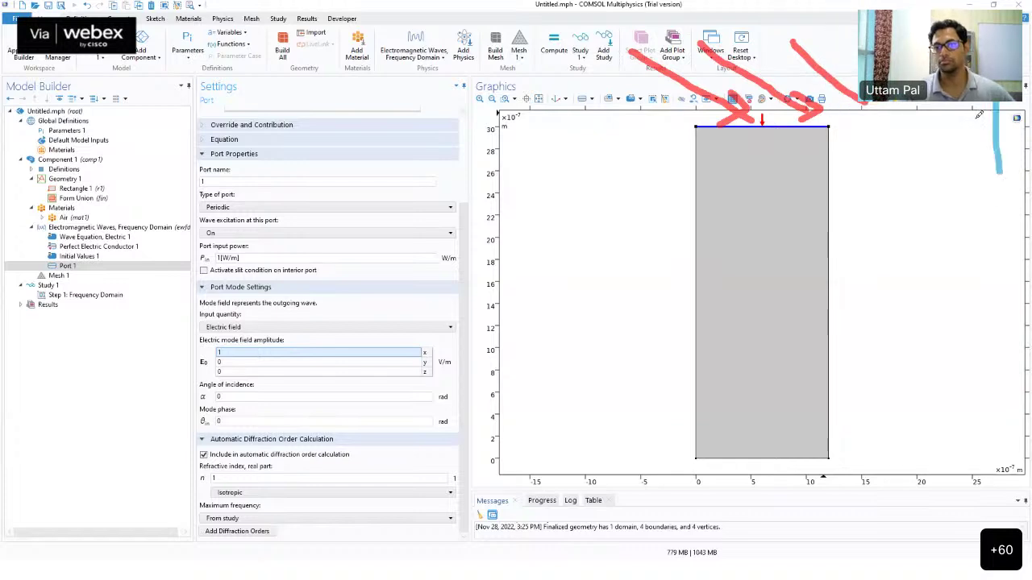
{"action": "mouse_move", "coordinate": [603, 66]}
{"action": "left_mouse_down"}
{"action": "mouse_move", "coordinate": [689, 115]}
{"action": "mouse_move", "coordinate": [677, 96]}
{"action": "mouse_move", "coordinate": [698, 126]}
{"action": "left_mouse_up"}
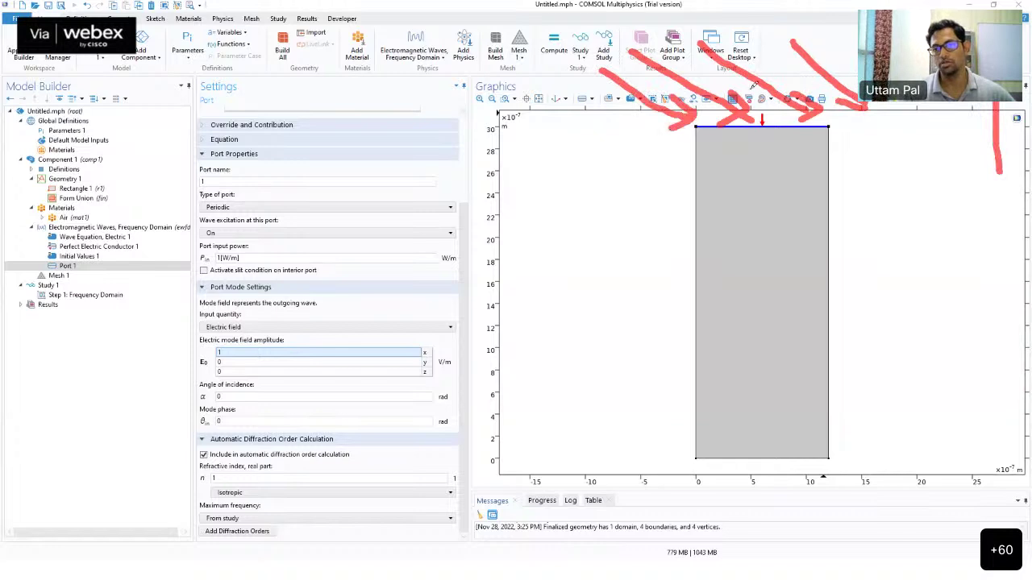
{"action": "left_click_drag", "start_coordinate": [639, 96], "coordinate": [784, 11]}
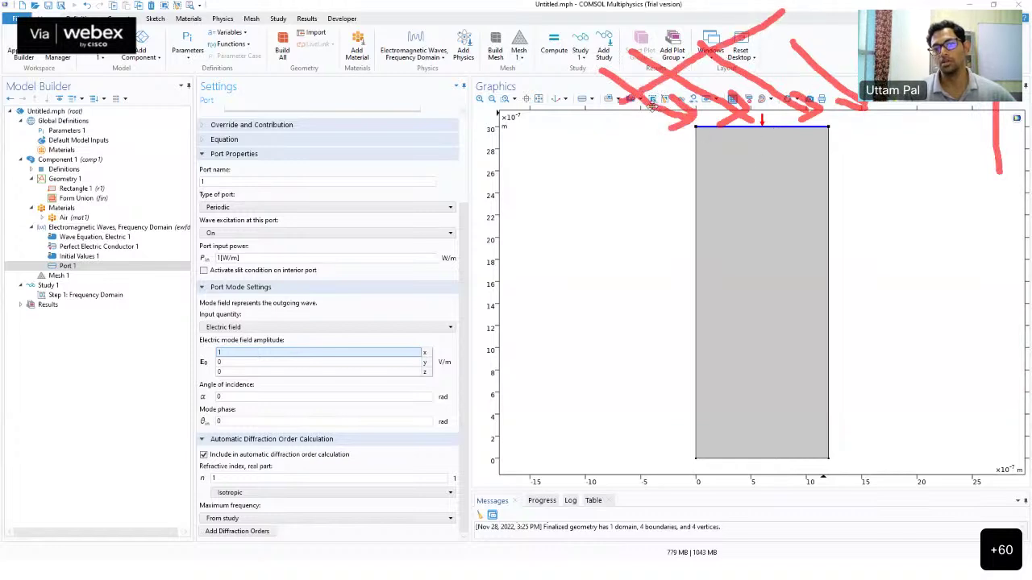
{"action": "left_click_drag", "start_coordinate": [595, 73], "coordinate": [691, 129]}
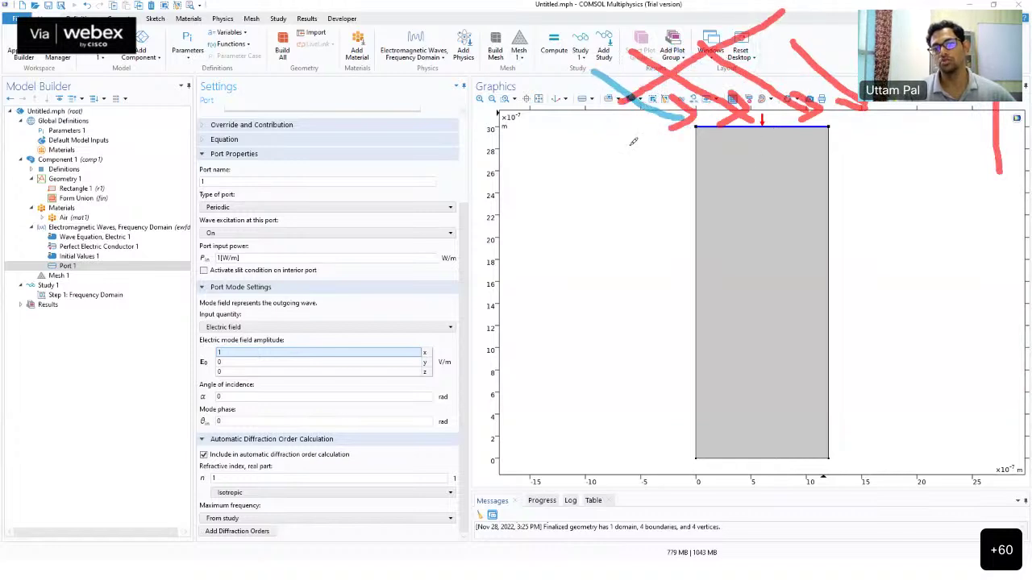
{"action": "left_click_drag", "start_coordinate": [812, 32], "coordinate": [713, 79]}
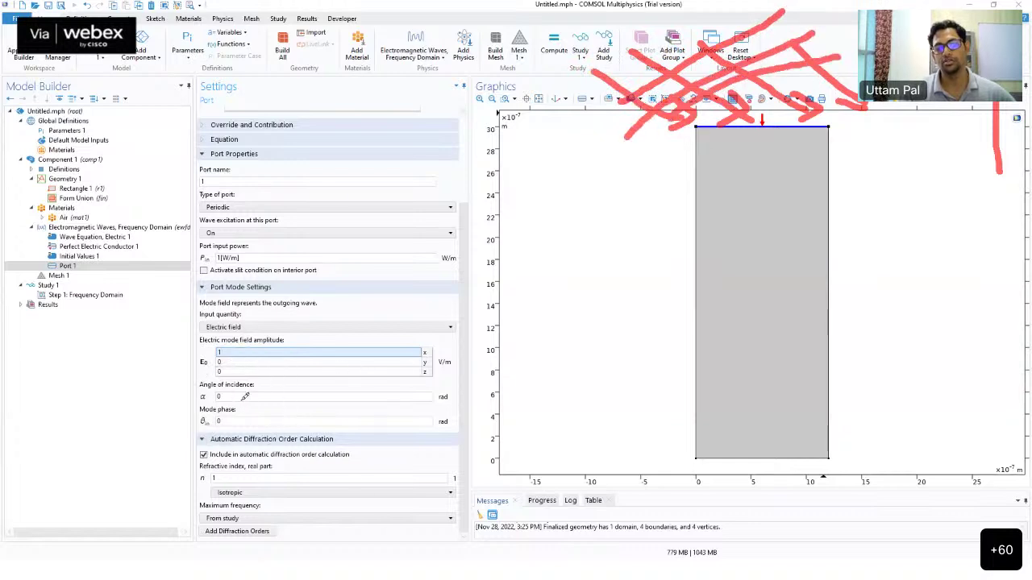
{"action": "mouse_move", "coordinate": [238, 397]}
{"action": "left_mouse_down"}
{"action": "mouse_move", "coordinate": [227, 407]}
{"action": "mouse_move", "coordinate": [206, 371]}
{"action": "mouse_move", "coordinate": [193, 401]}
{"action": "mouse_move", "coordinate": [218, 409]}
{"action": "left_mouse_up"}
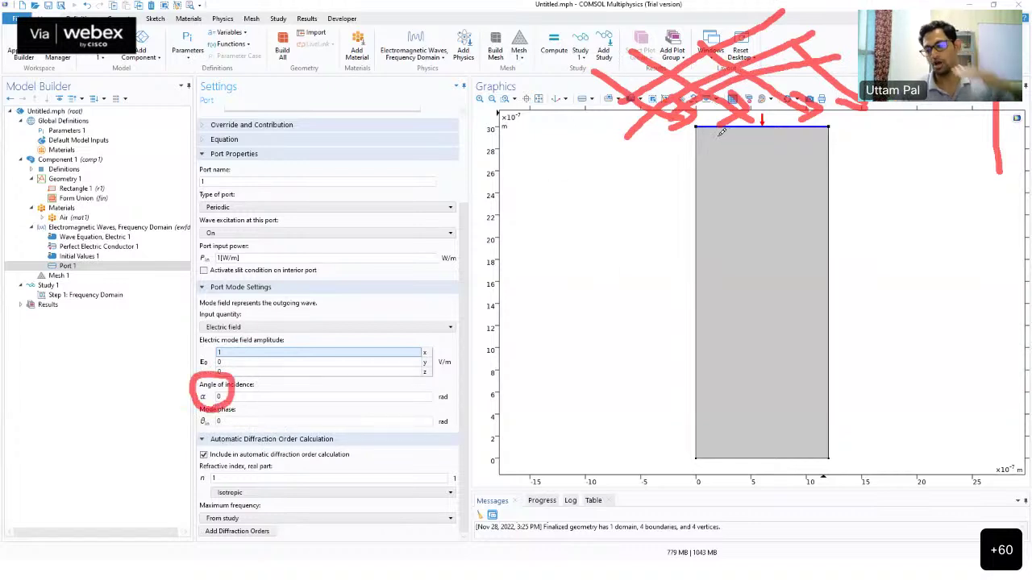
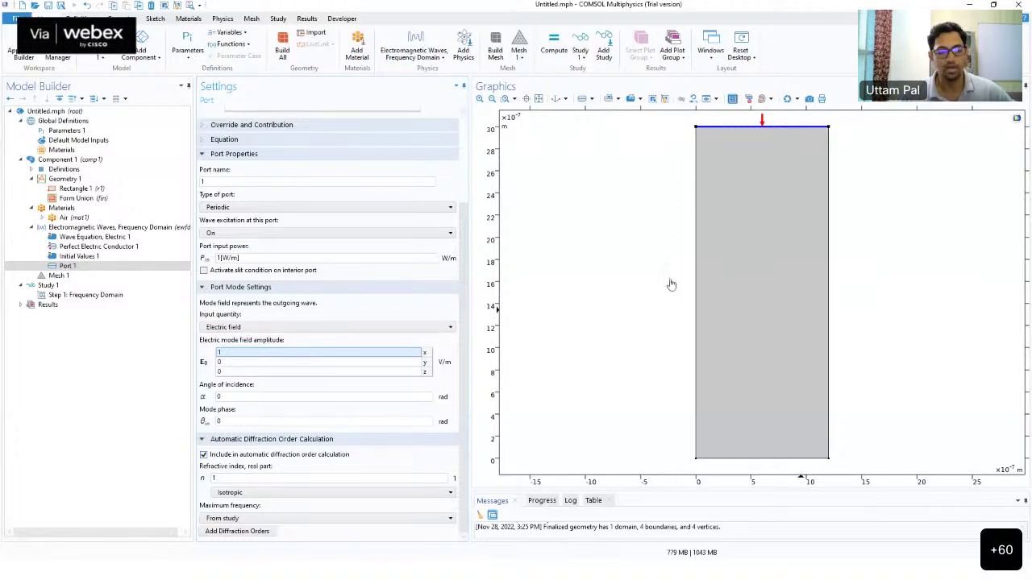
{"action": "left_click", "coordinate": [204, 456]}
{"action": "left_click", "coordinate": [204, 456]}
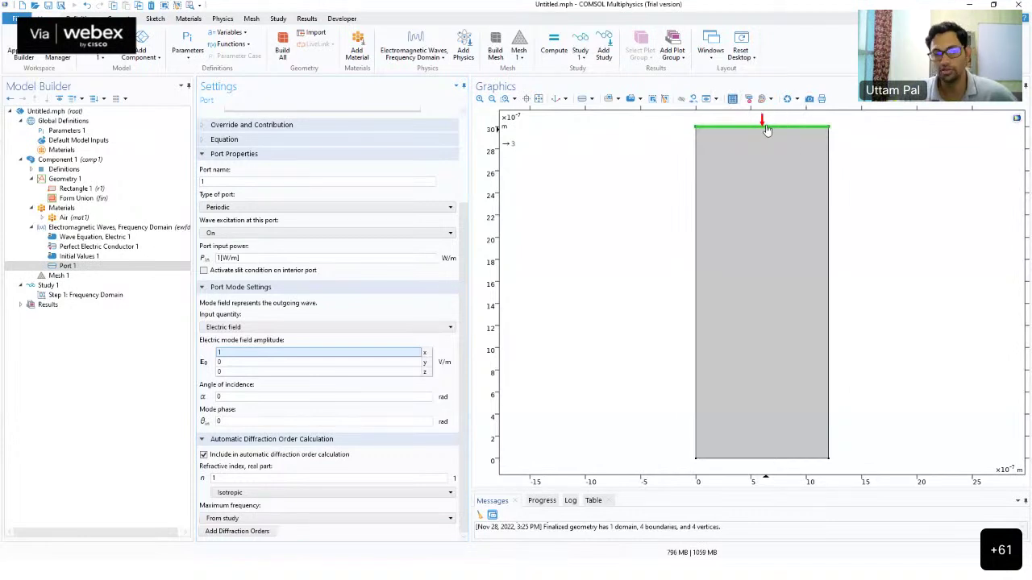
{"action": "left_click", "coordinate": [244, 233]}
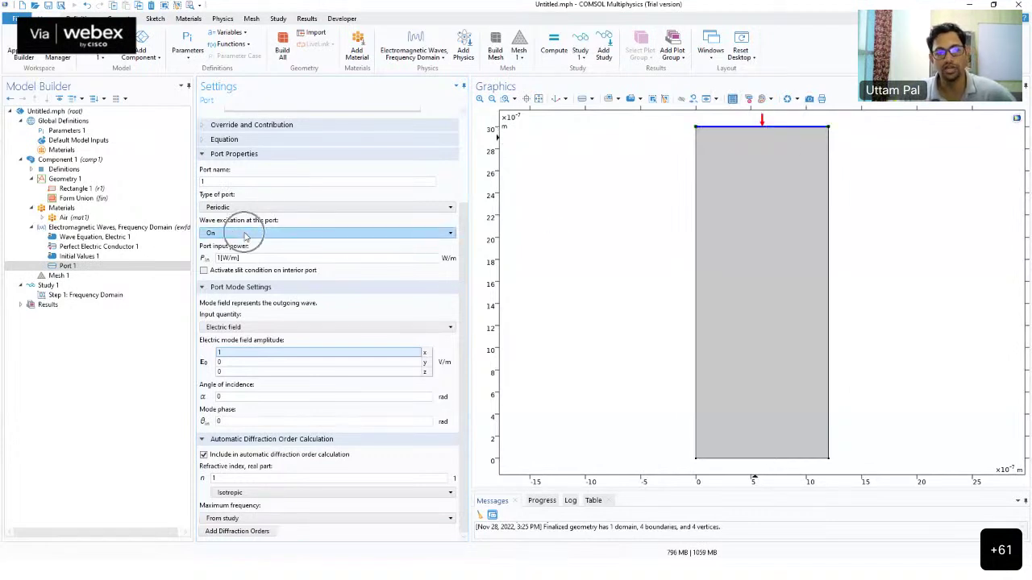
{"action": "left_click", "coordinate": [244, 233]}
{"action": "left_click", "coordinate": [245, 233]}
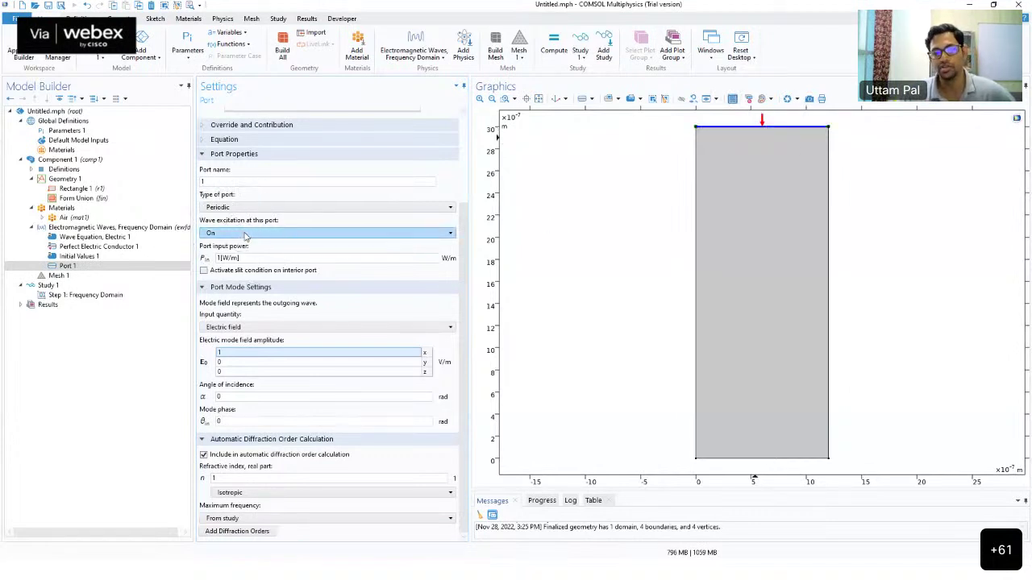
{"action": "left_click", "coordinate": [734, 461]}
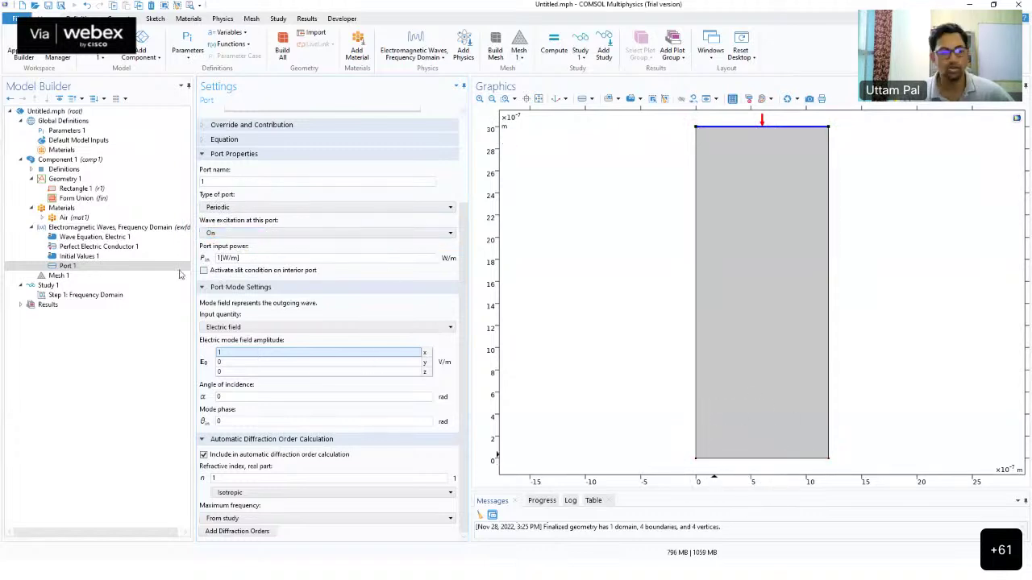
Step: Duplicate Port 1 under Electromagnetic Waves, Frequency Domain
{"action": "left_click", "coordinate": [87, 267]}
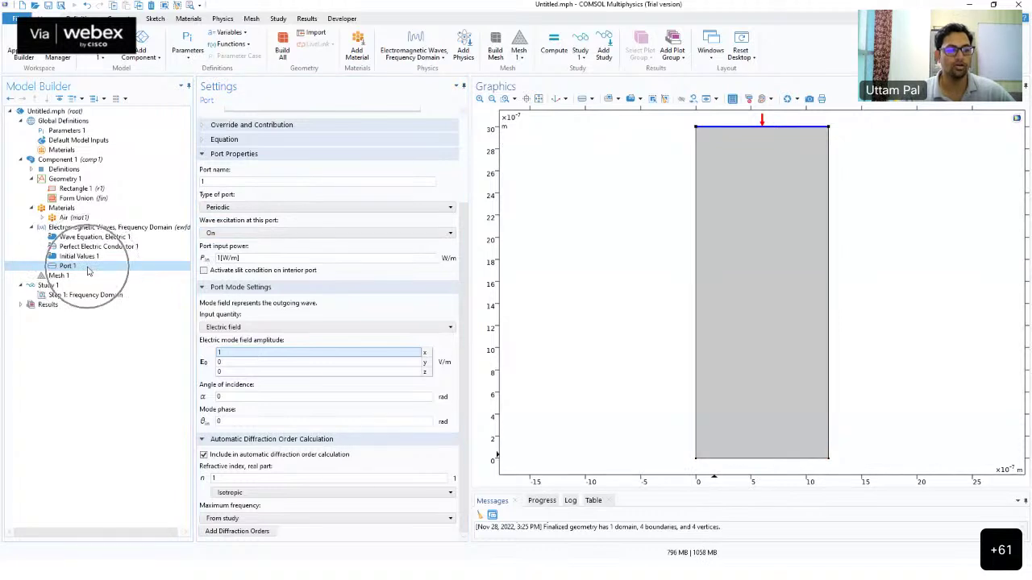
{"action": "right_click", "coordinate": [88, 267]}
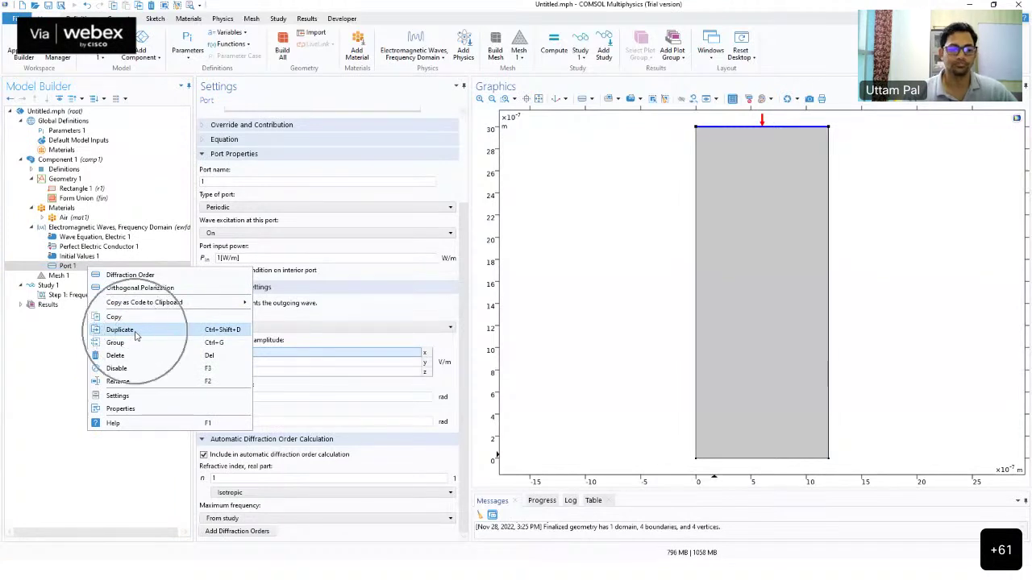
{"action": "right_click", "coordinate": [80, 273]}
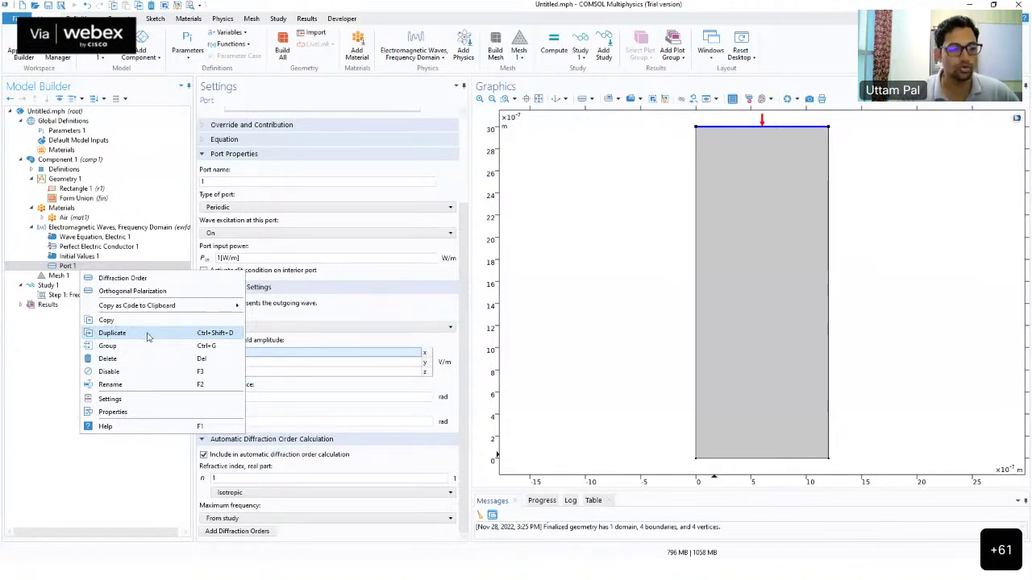
{"action": "left_click", "coordinate": [147, 334]}
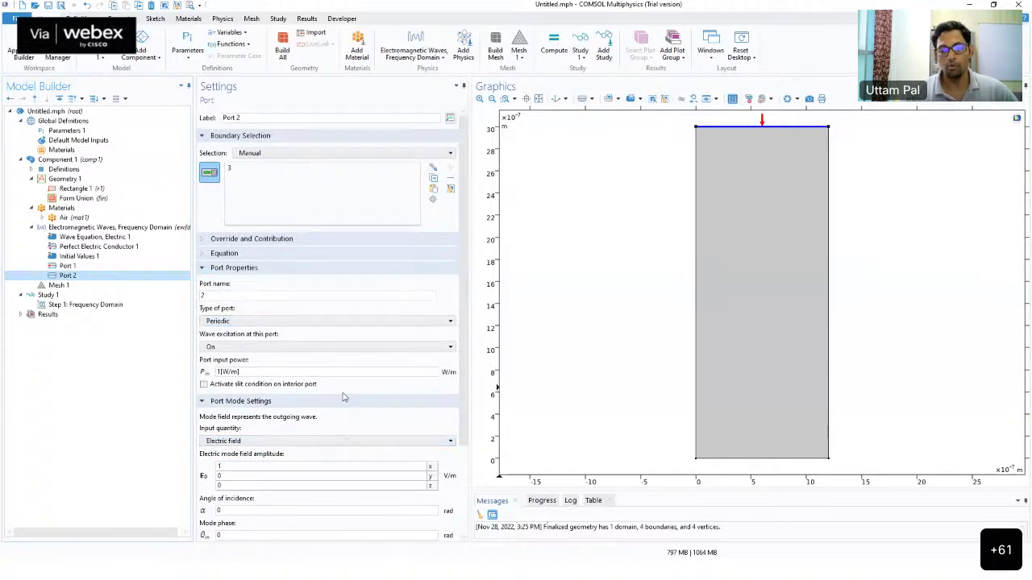
Step: Clear the duplicated port's boundary selection and assign only the rectangle's lower edge, boundary 2, to it
{"action": "scroll", "coordinate": [343, 397], "scroll_direction": "down", "scroll_amount": 3}
{"action": "scroll", "coordinate": [332, 395], "scroll_direction": "up", "scroll_amount": 3}
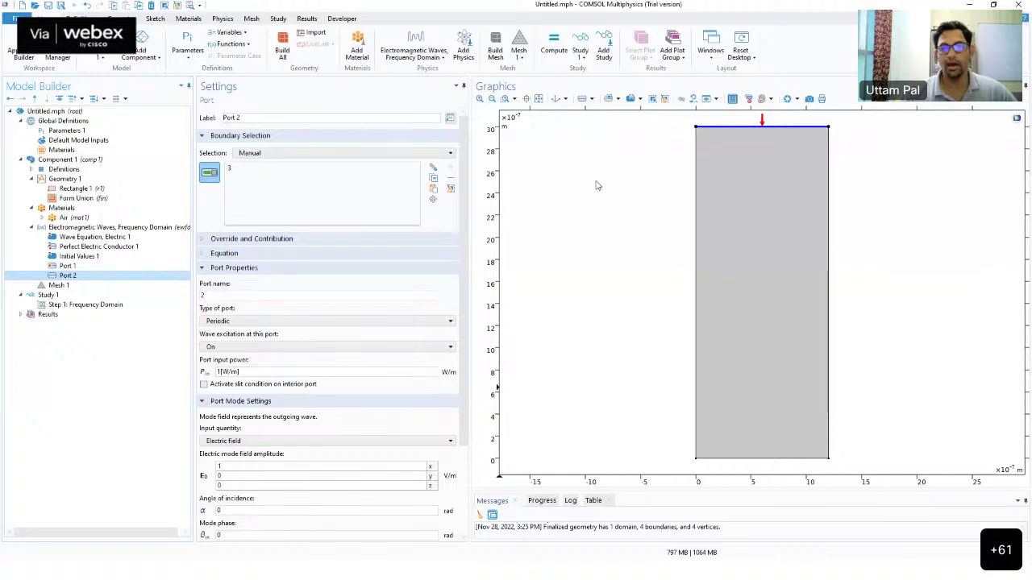
{"action": "left_click", "coordinate": [452, 189]}
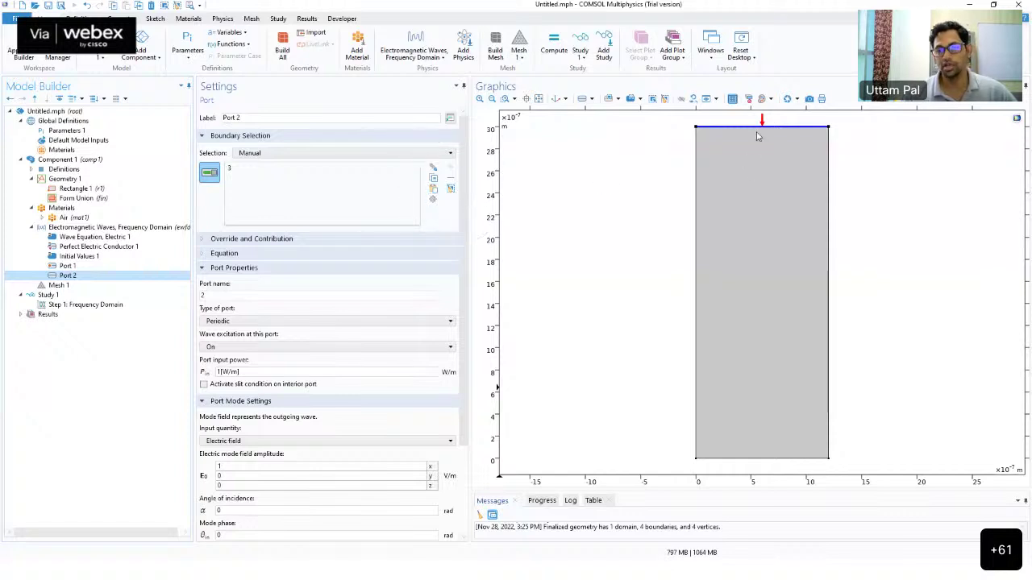
{"action": "left_click", "coordinate": [449, 189]}
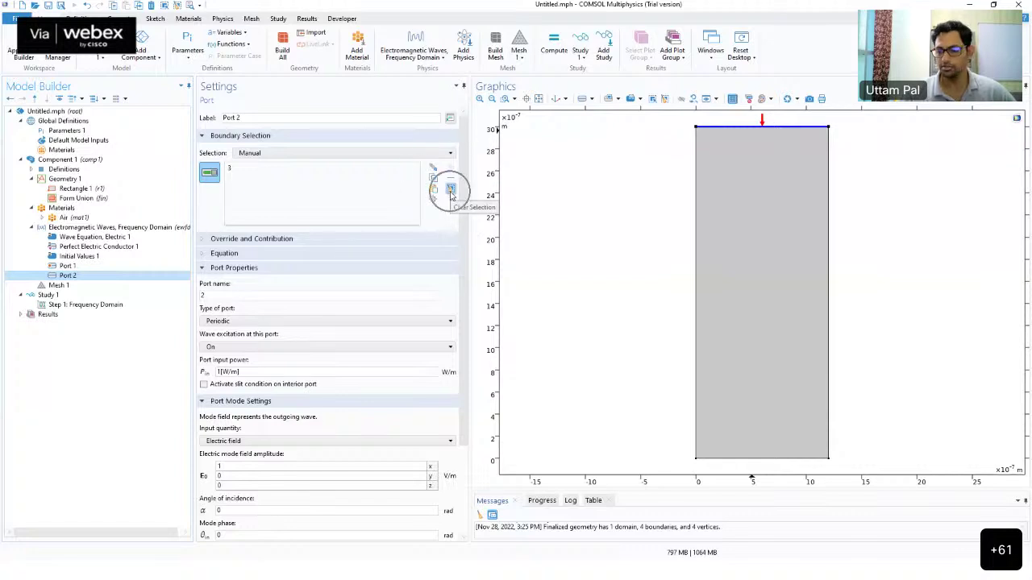
{"action": "left_click", "coordinate": [767, 459]}
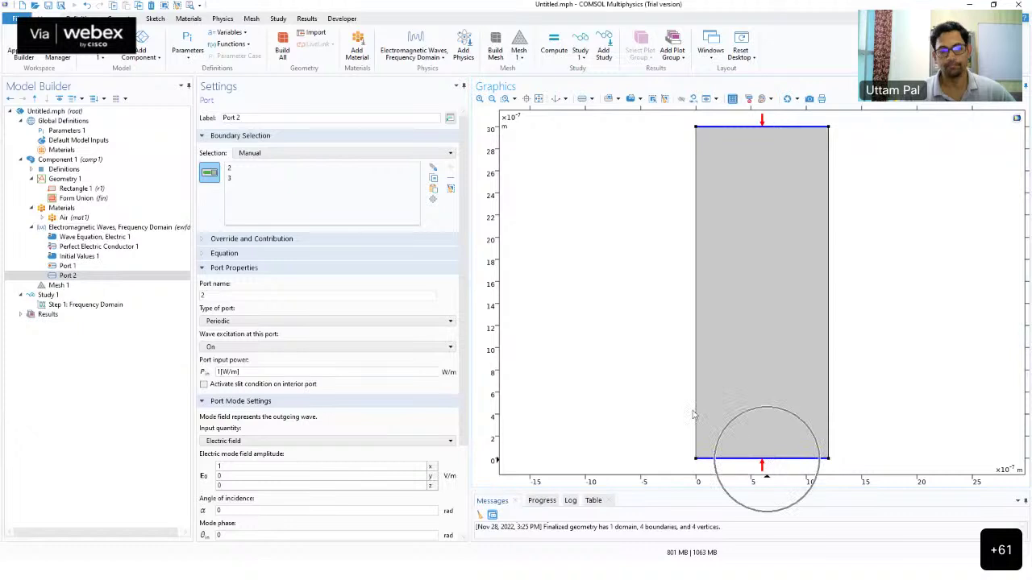
{"action": "left_click", "coordinate": [451, 188]}
{"action": "left_click", "coordinate": [749, 460]}
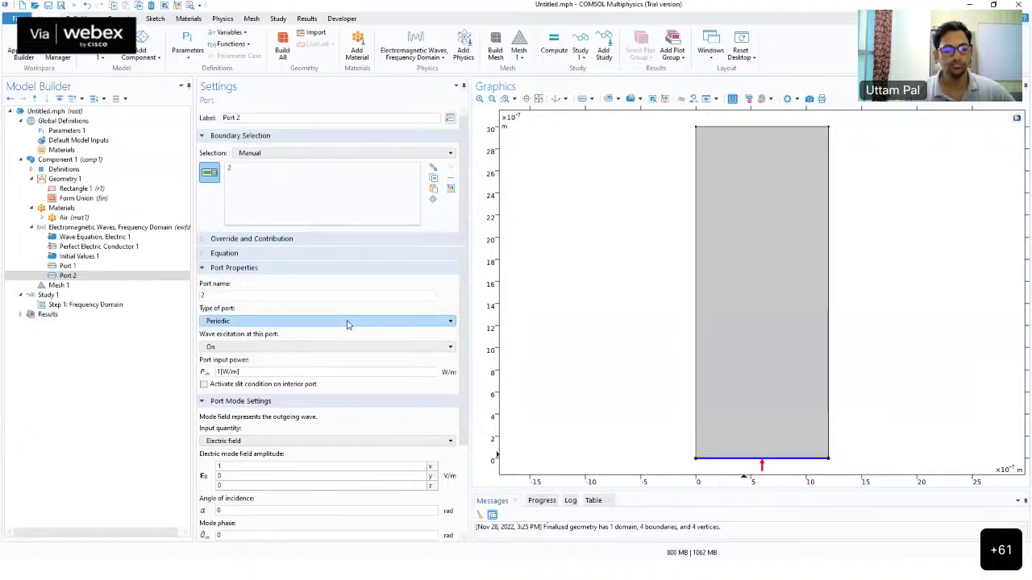
Step: Set the wave excitation at Port 2 to Off
{"action": "key", "text": "ctrl"}
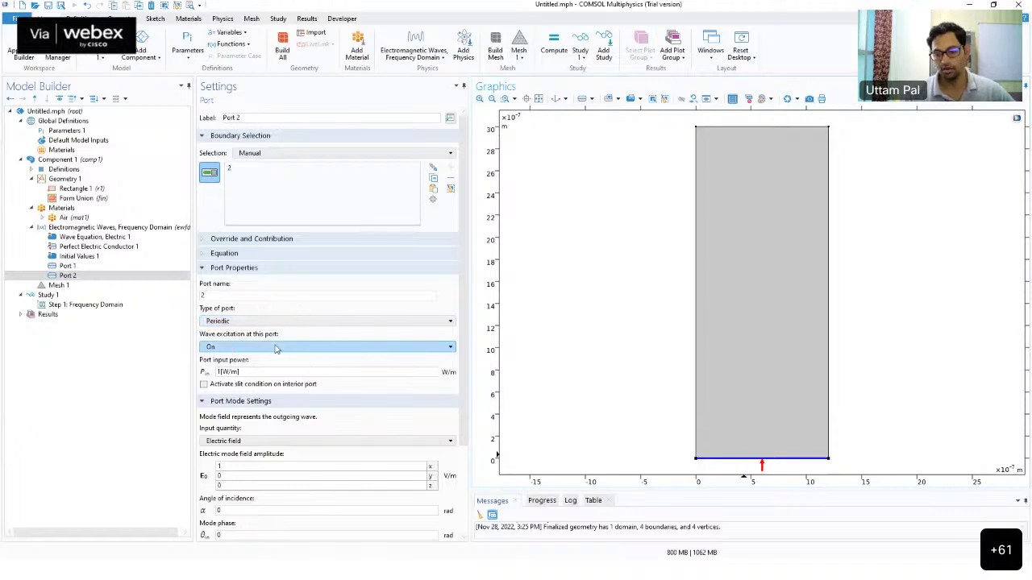
{"action": "key", "text": "ctrl"}
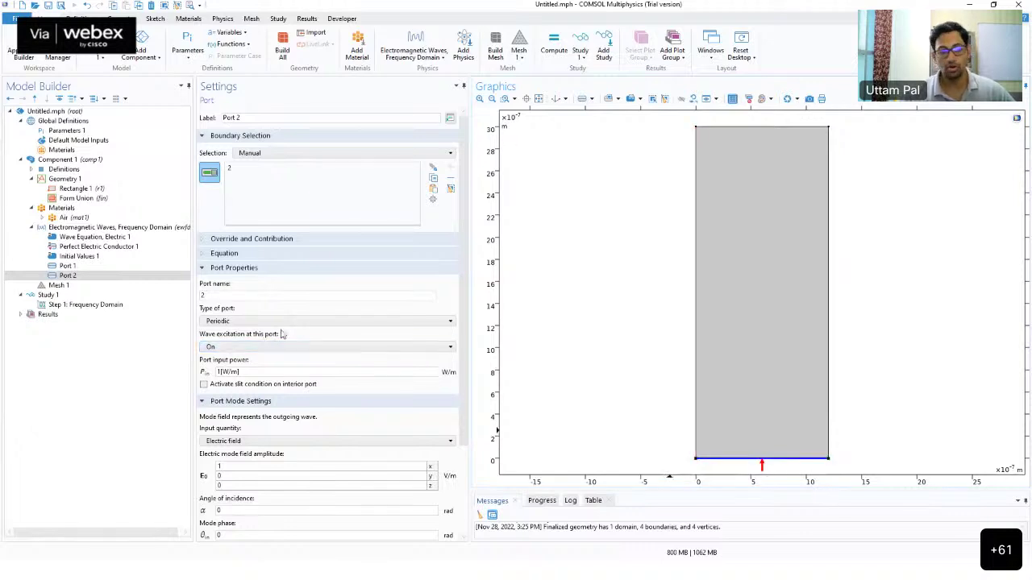
{"action": "key", "text": "ctrl"}
{"action": "left_click", "coordinate": [271, 348]}
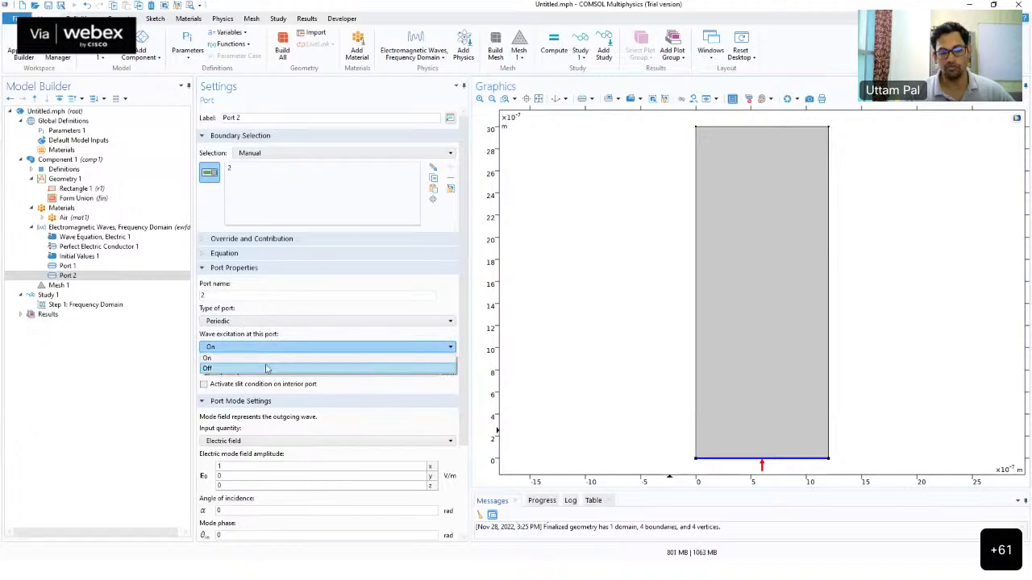
{"action": "left_click", "coordinate": [266, 369]}
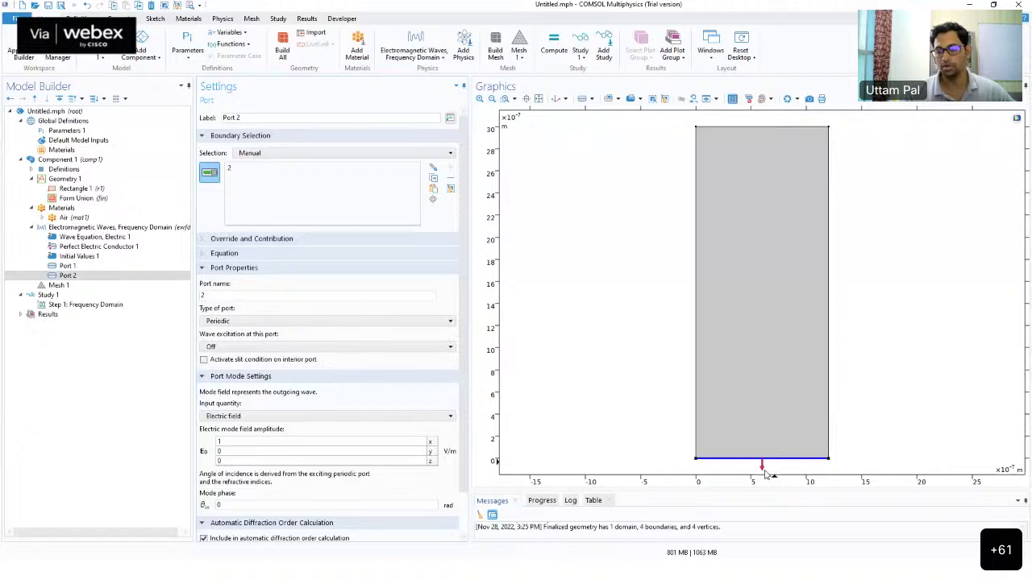
Step: Compare the boundaries and settings of Port 1 and Port 2, and examine the port types available for Port 1
{"action": "left_click", "coordinate": [68, 266]}
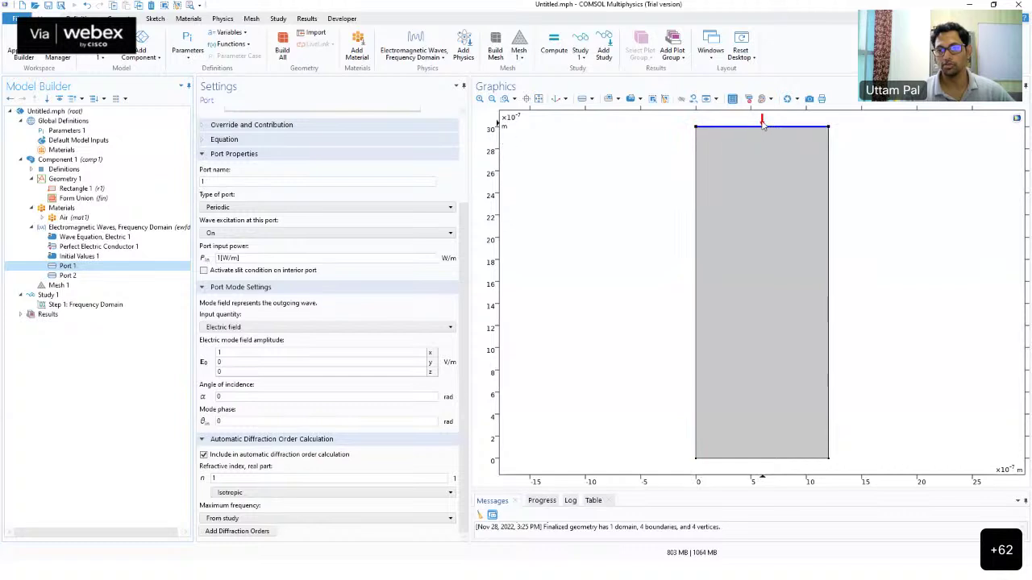
{"action": "left_click", "coordinate": [80, 277]}
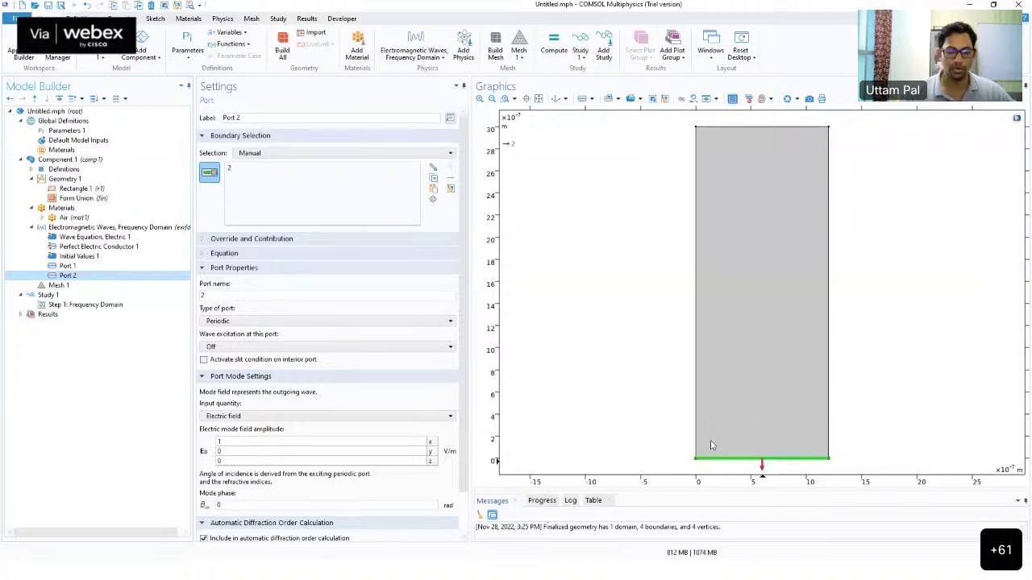
{"action": "scroll", "coordinate": [267, 399], "scroll_direction": "down", "scroll_amount": 1}
{"action": "scroll", "coordinate": [268, 400], "scroll_direction": "up", "scroll_amount": 1}
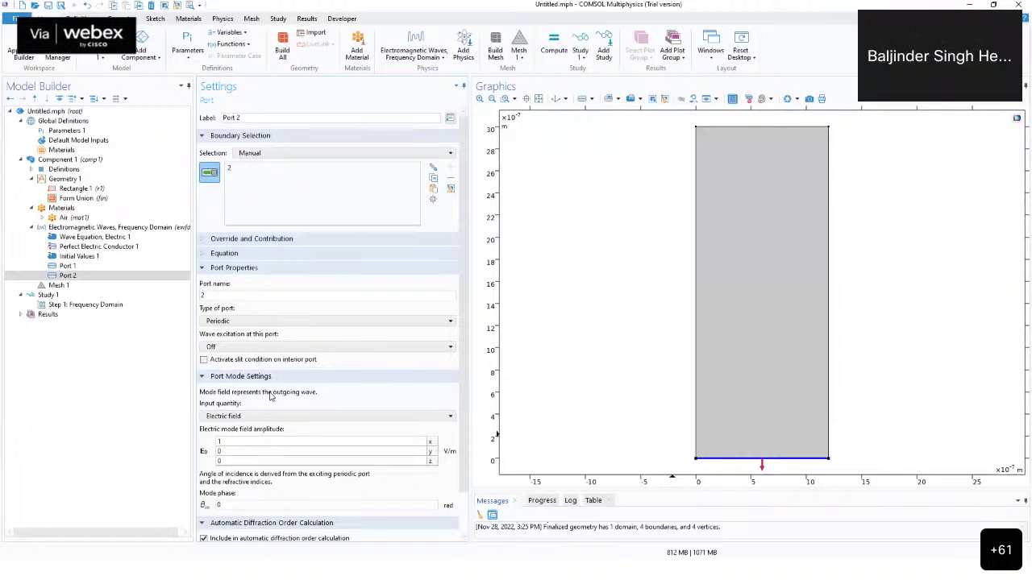
{"action": "left_click", "coordinate": [125, 271]}
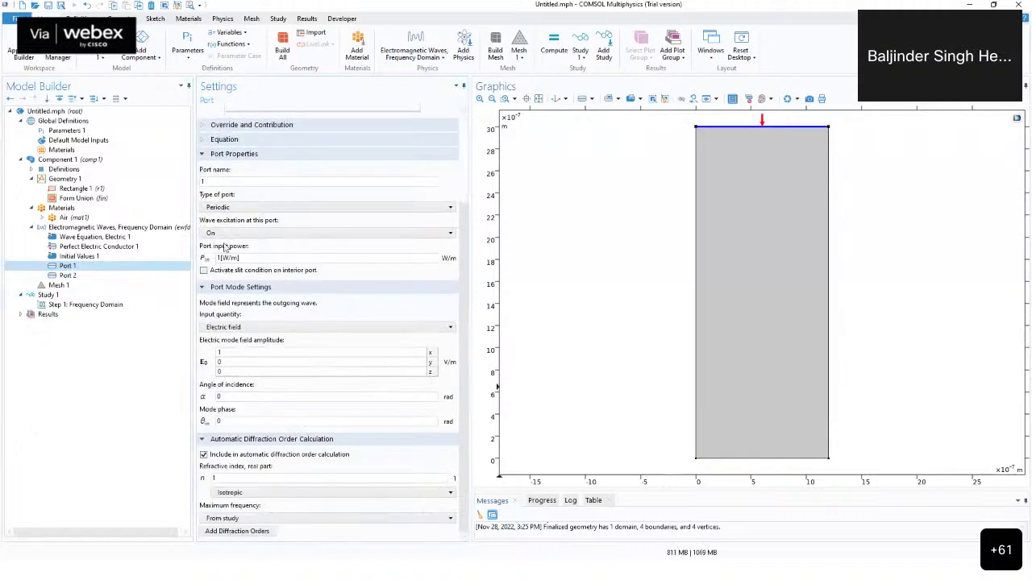
{"action": "left_click", "coordinate": [263, 259]}
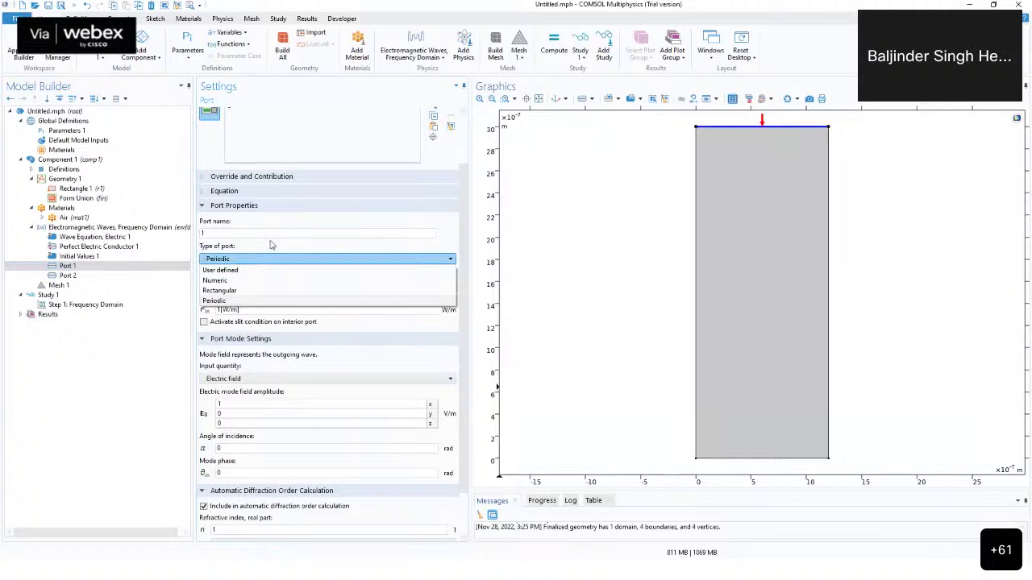
{"action": "left_click", "coordinate": [271, 244]}
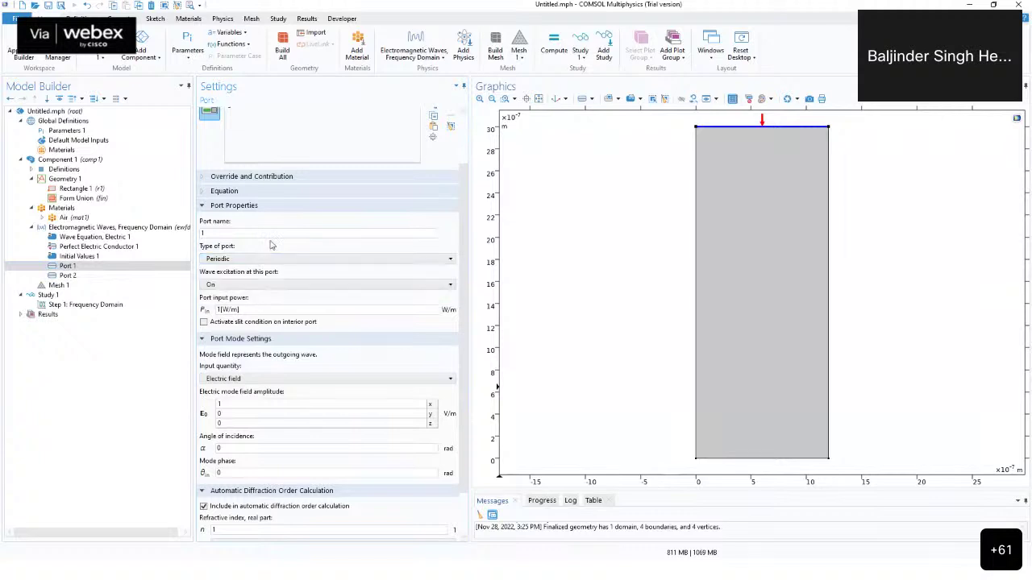
{"action": "left_click", "coordinate": [85, 160]}
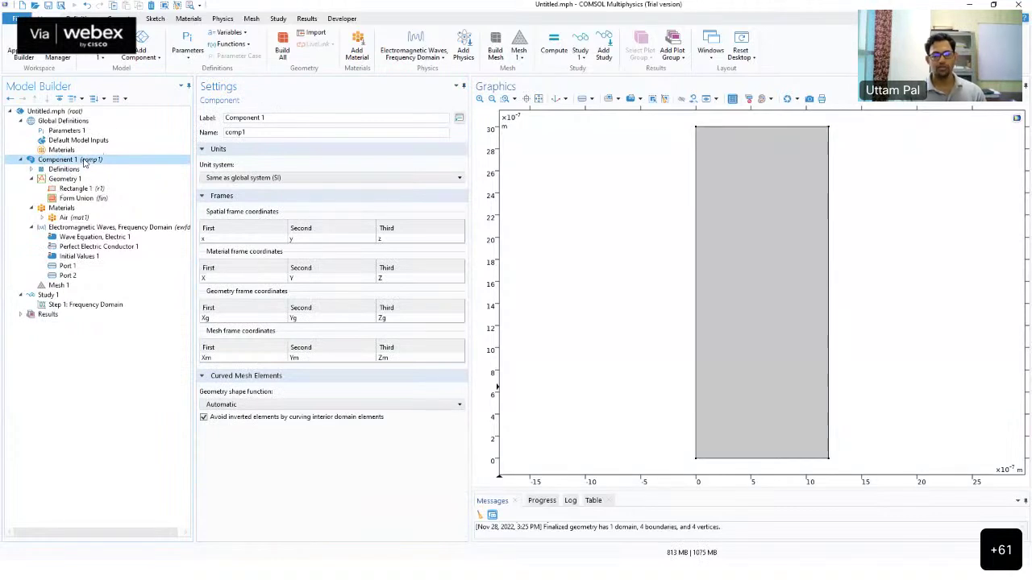
{"action": "left_click", "coordinate": [68, 266]}
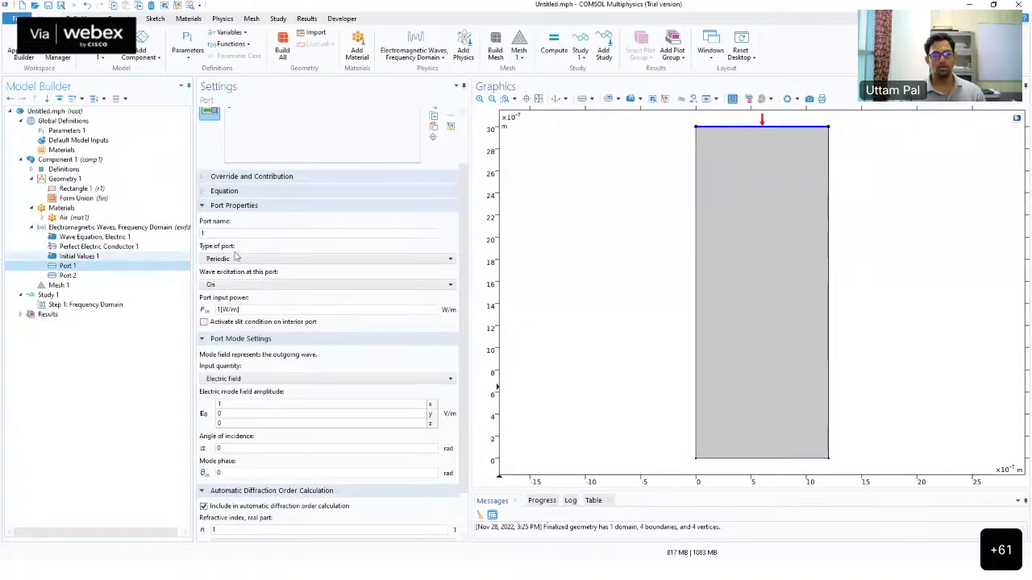
{"action": "left_click", "coordinate": [261, 259]}
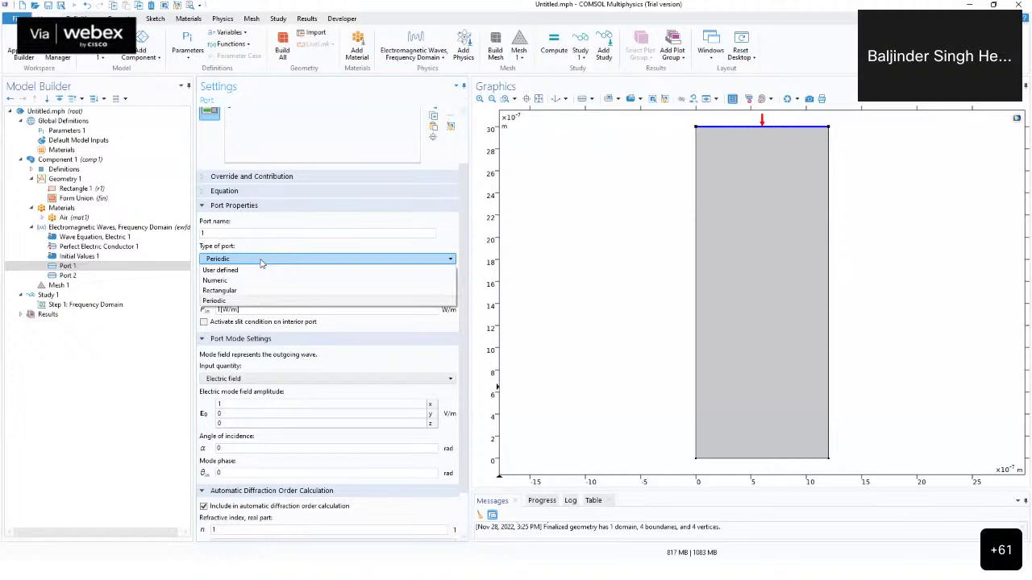
{"action": "left_click", "coordinate": [253, 228]}
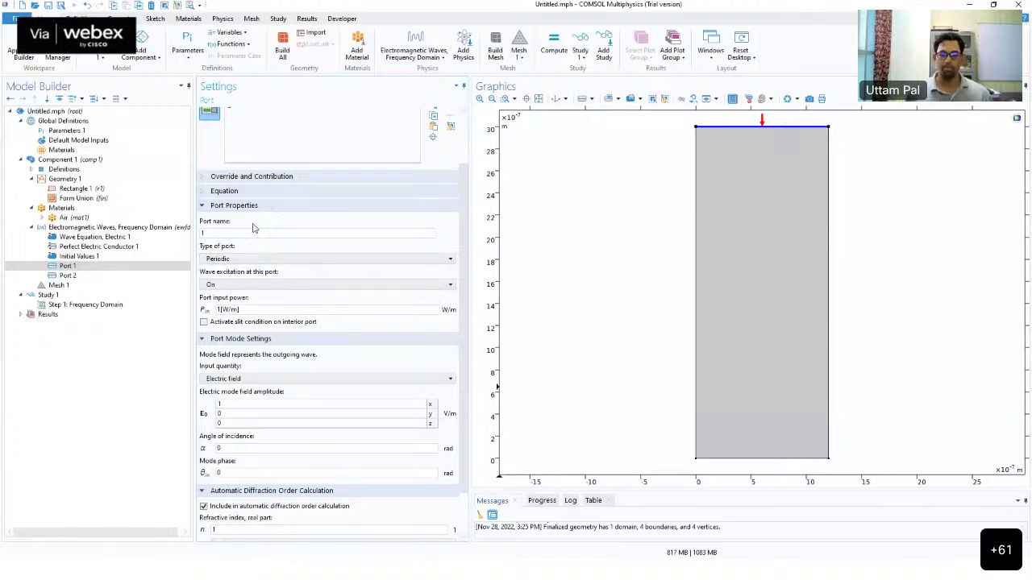
{"action": "left_click", "coordinate": [253, 230]}
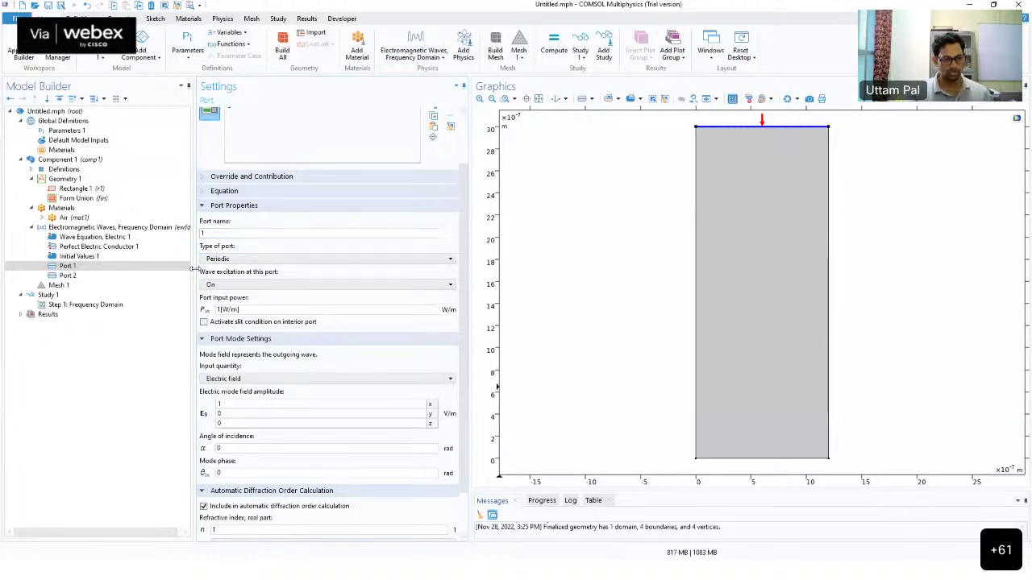
Step: Widen the model tree slightly and review the port type options for Port 1, keeping it Periodic
{"action": "left_click_drag", "start_coordinate": [194, 271], "coordinate": [224, 270]}
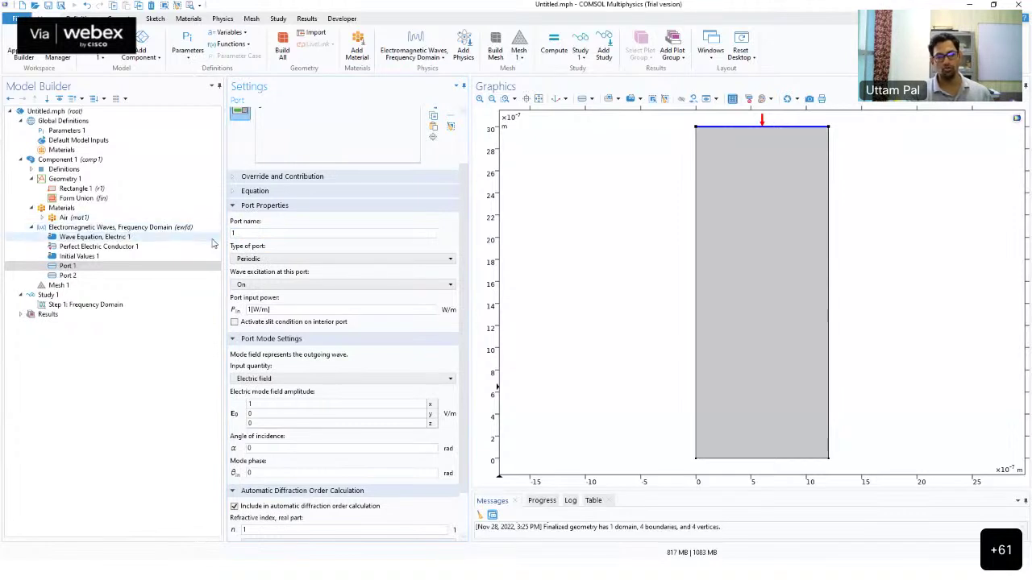
{"action": "left_click_drag", "start_coordinate": [223, 271], "coordinate": [204, 271]}
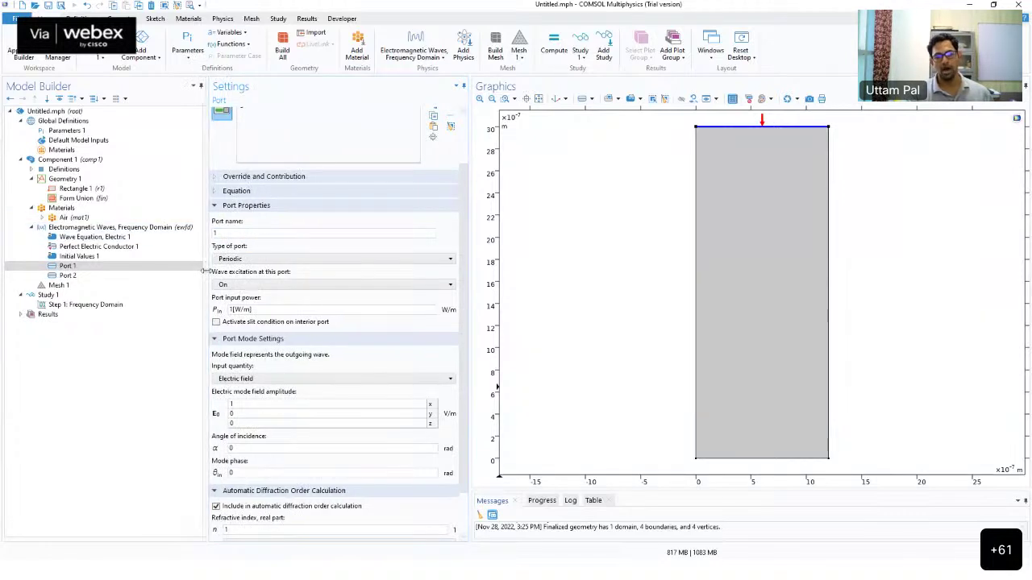
{"action": "left_click", "coordinate": [268, 259]}
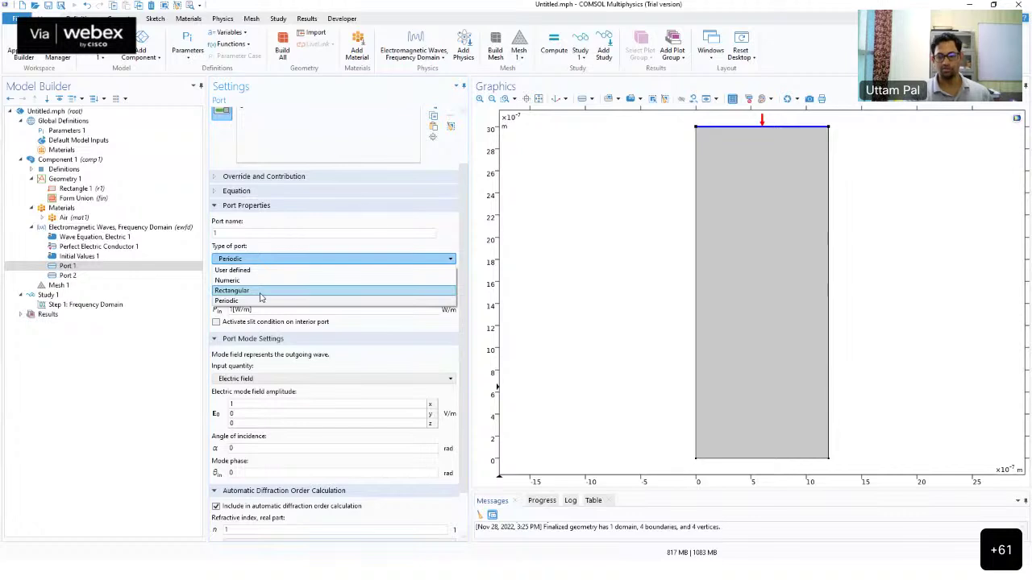
{"action": "left_click", "coordinate": [224, 234]}
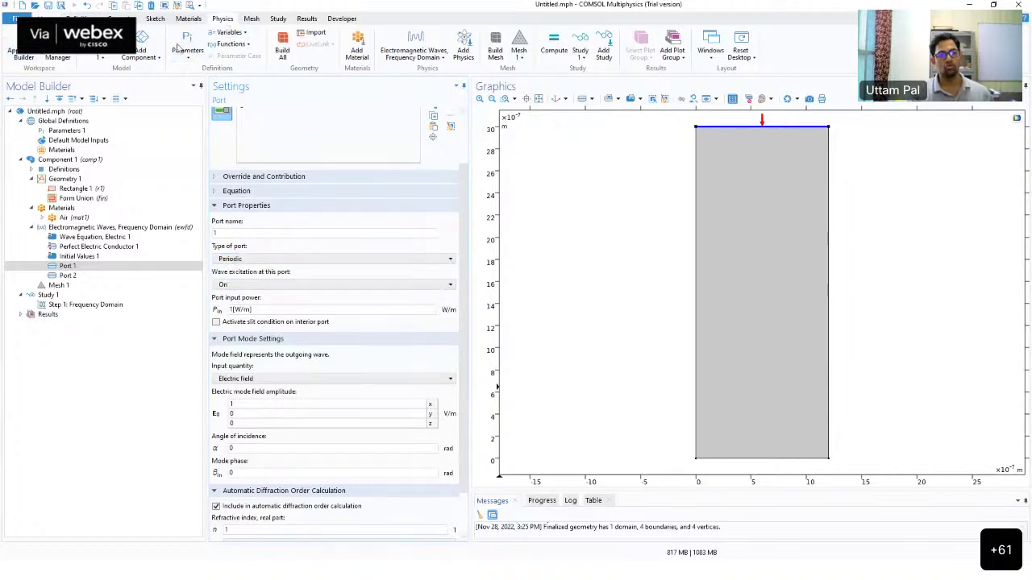
Step: Compare the Electromagnetic Waves, Frequency Domain interfaces offered under Radio Frequency and Wave Optics without adding any physics
{"action": "left_click", "coordinate": [225, 19]}
{"action": "left_click", "coordinate": [90, 50]}
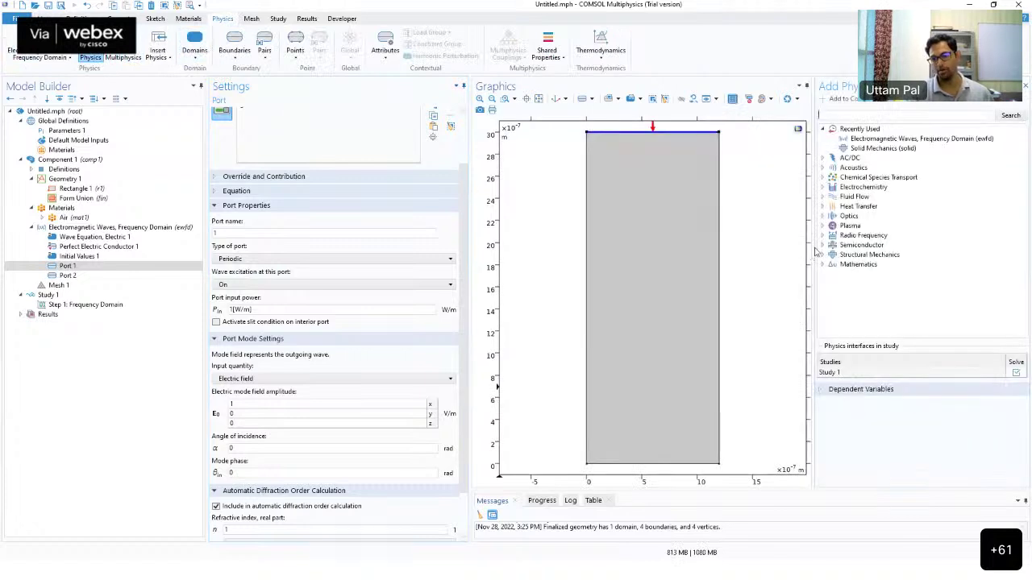
{"action": "left_click", "coordinate": [823, 235]}
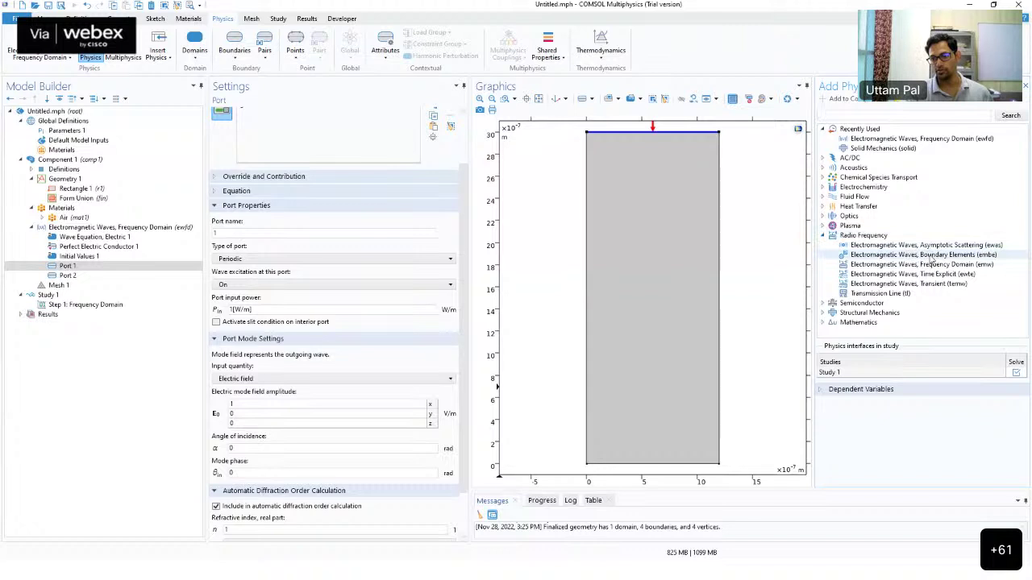
{"action": "left_click", "coordinate": [970, 265]}
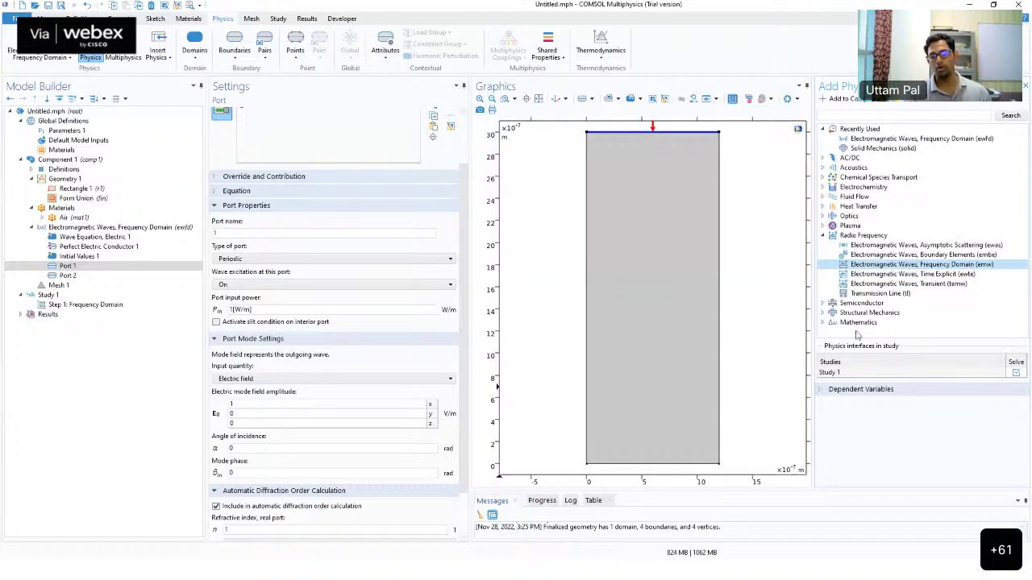
{"action": "key", "text": "ctrl"}
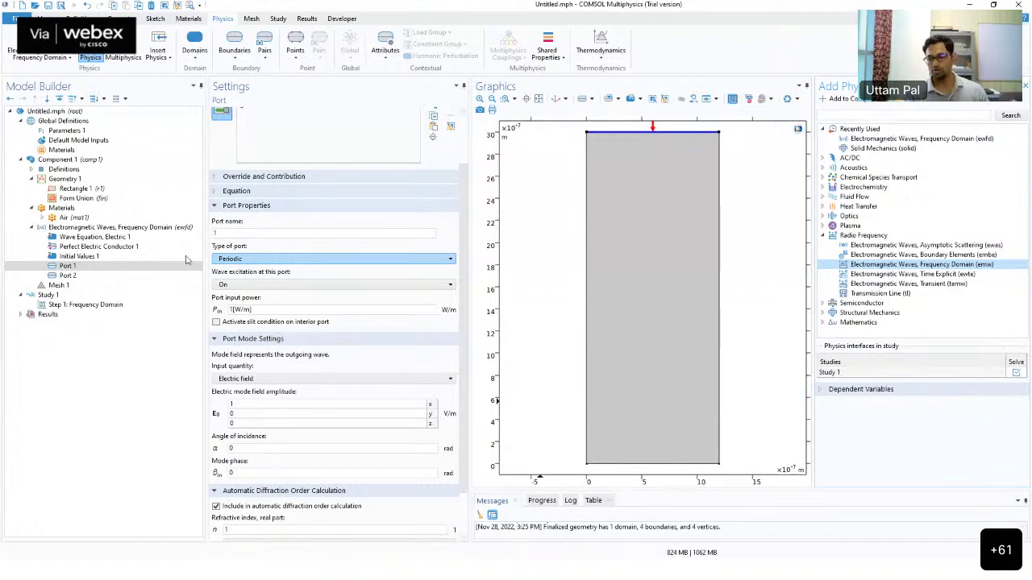
{"action": "left_click", "coordinate": [822, 216]}
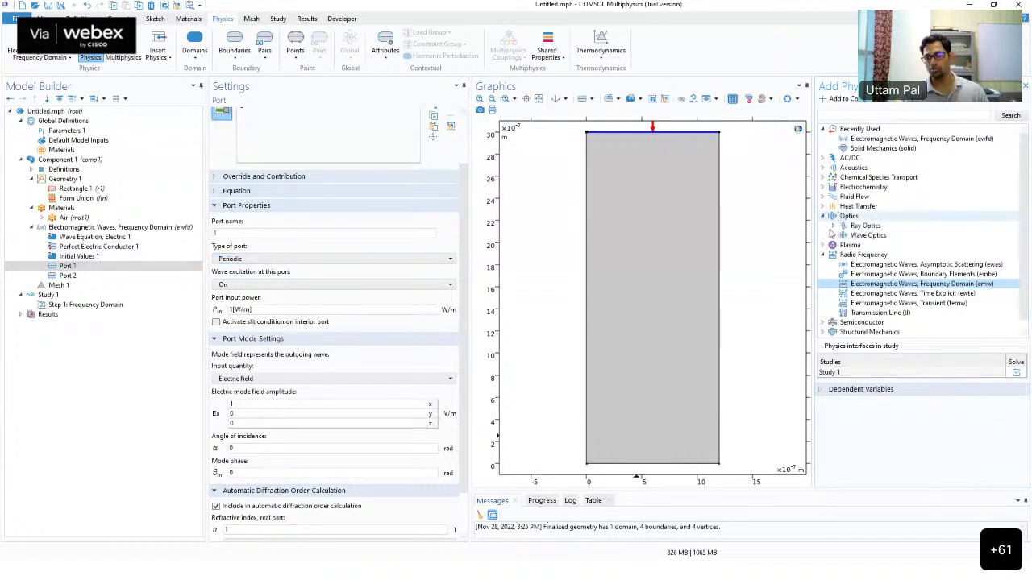
{"action": "left_click", "coordinate": [834, 235]}
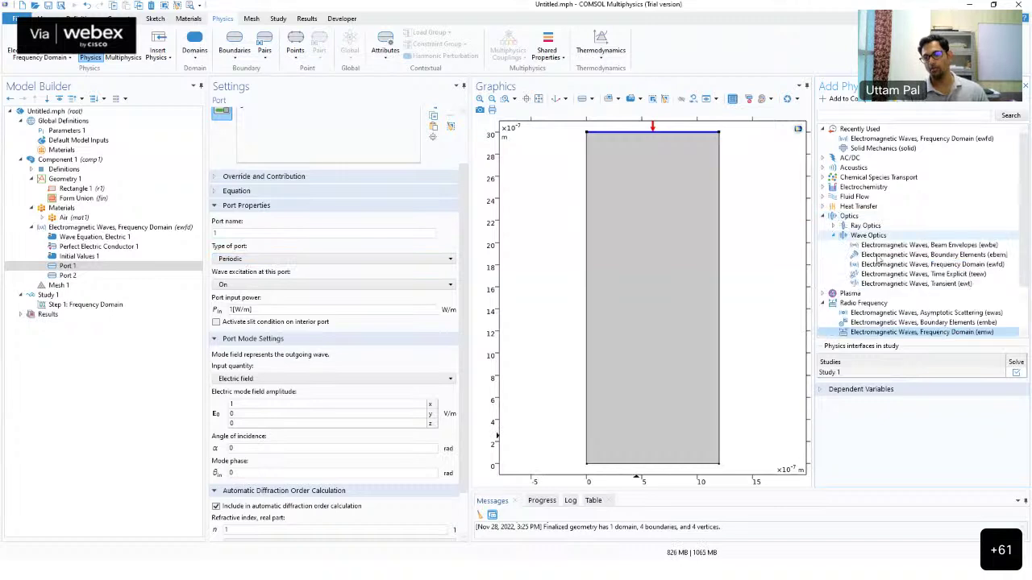
{"action": "left_click", "coordinate": [922, 265]}
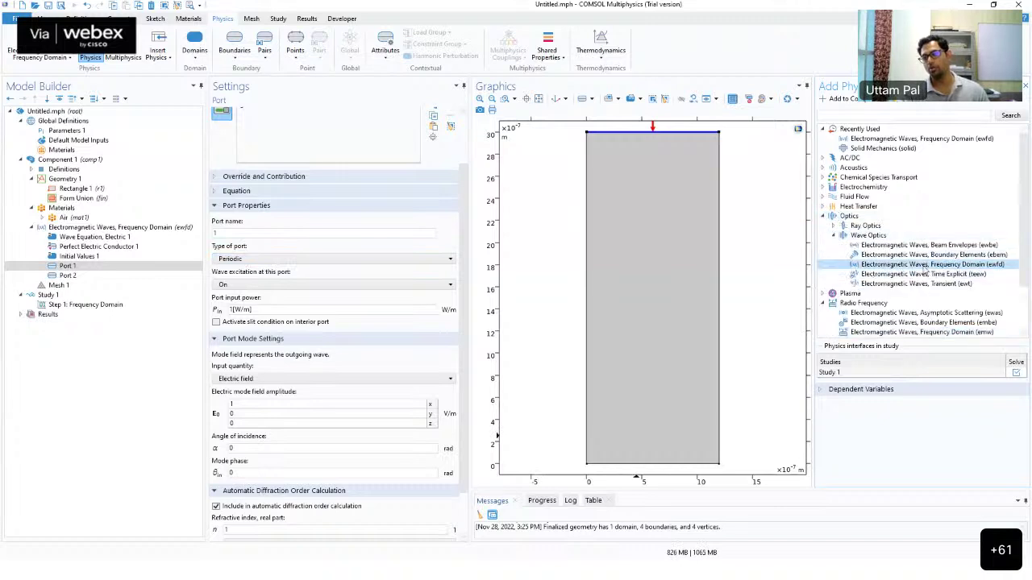
{"action": "left_click", "coordinate": [1026, 87]}
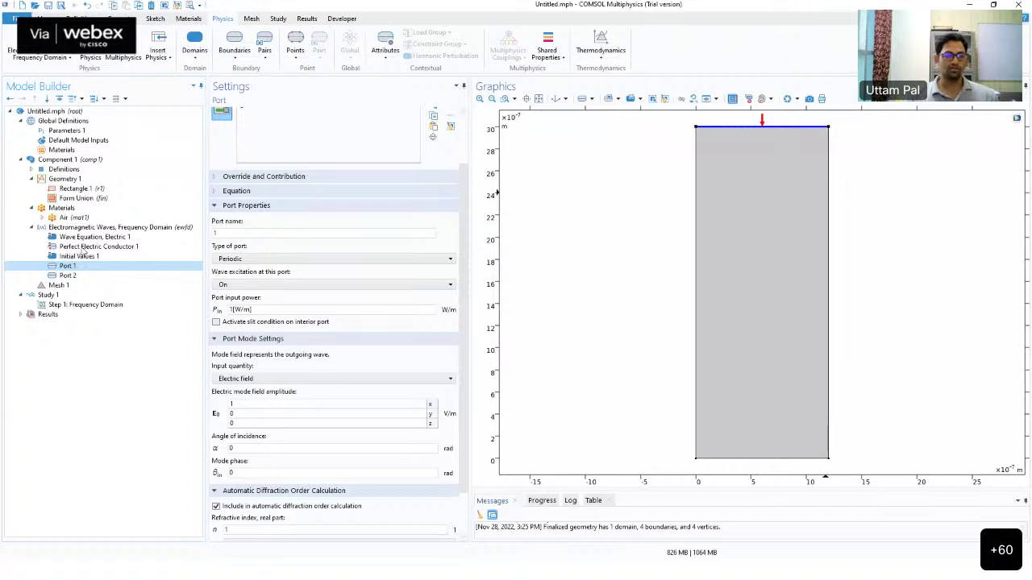
Step: Enable Equation View for the physics nodes in the model tree's additional display options
{"action": "left_click", "coordinate": [61, 99]}
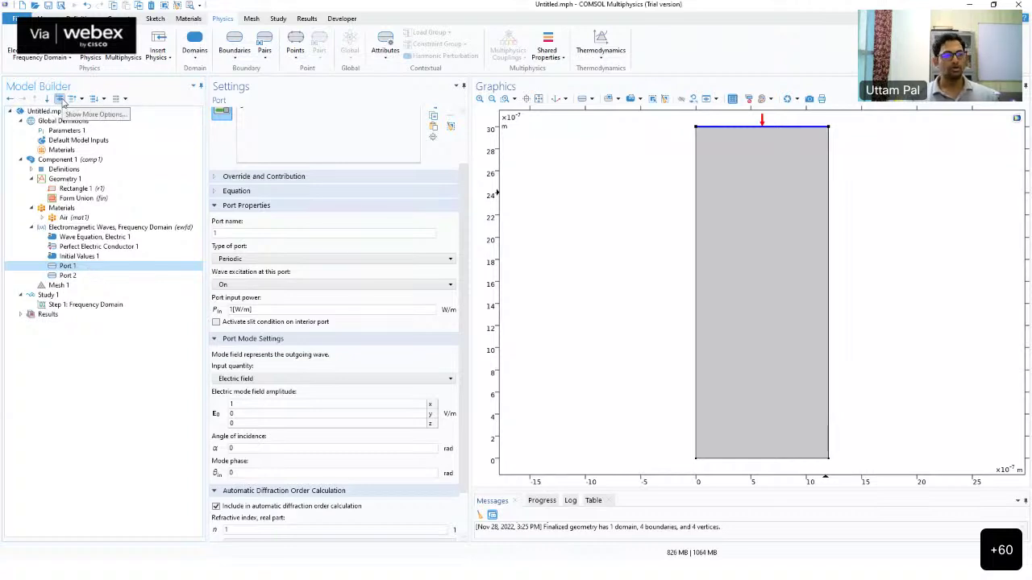
{"action": "left_click", "coordinate": [62, 101]}
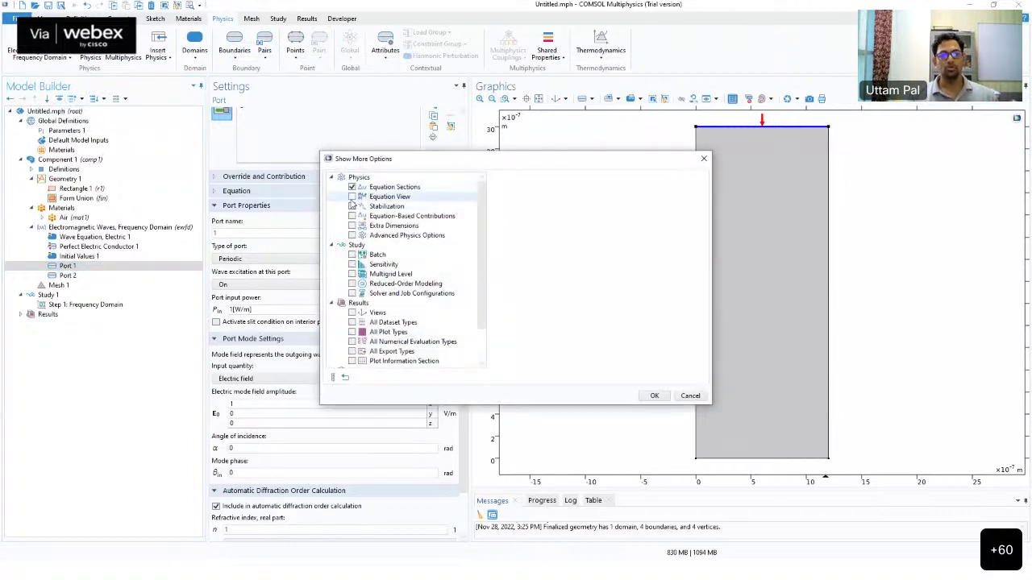
{"action": "left_click", "coordinate": [352, 198]}
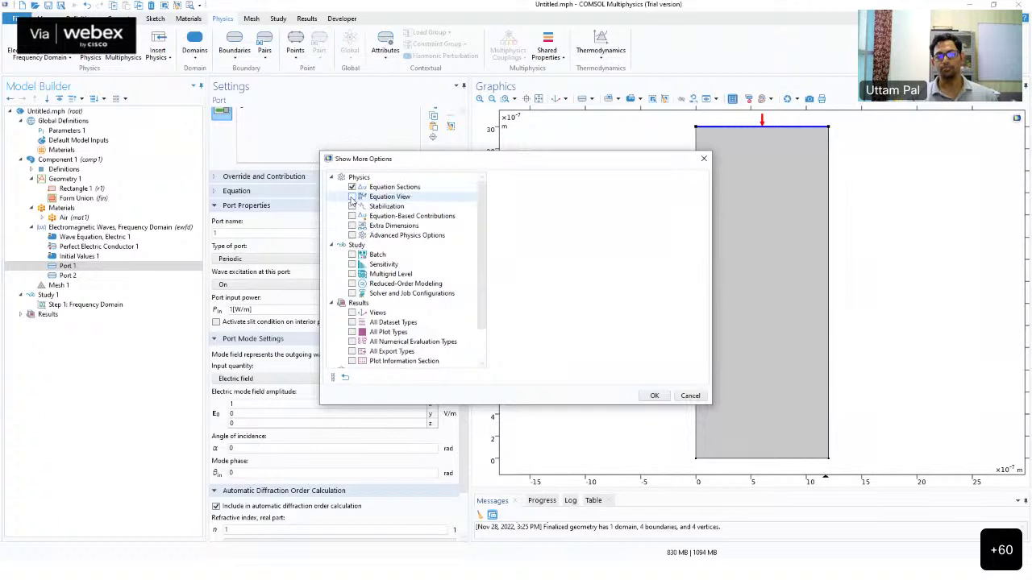
{"action": "left_click_drag", "start_coordinate": [389, 160], "coordinate": [414, 138]}
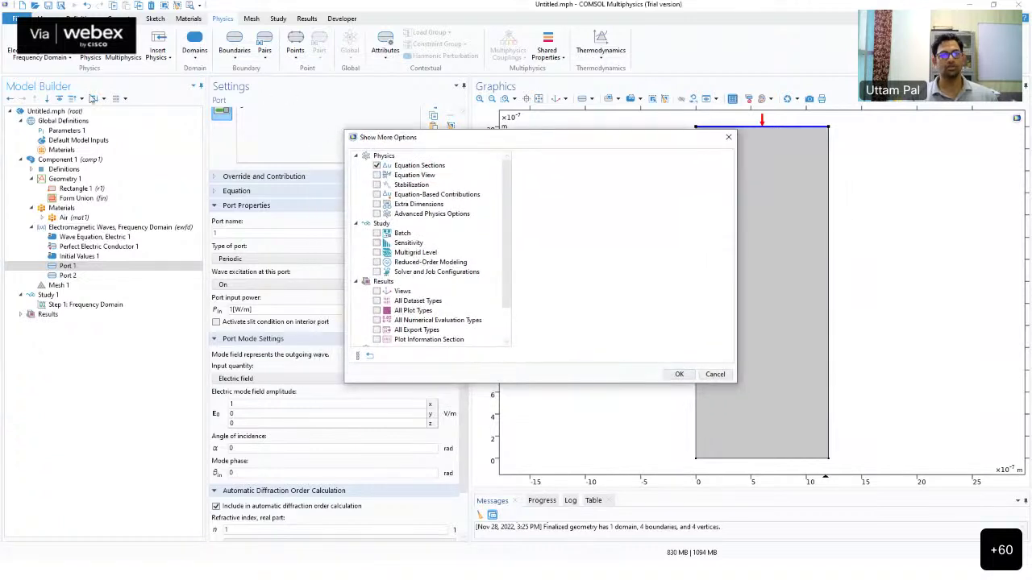
{"action": "left_click", "coordinate": [58, 103]}
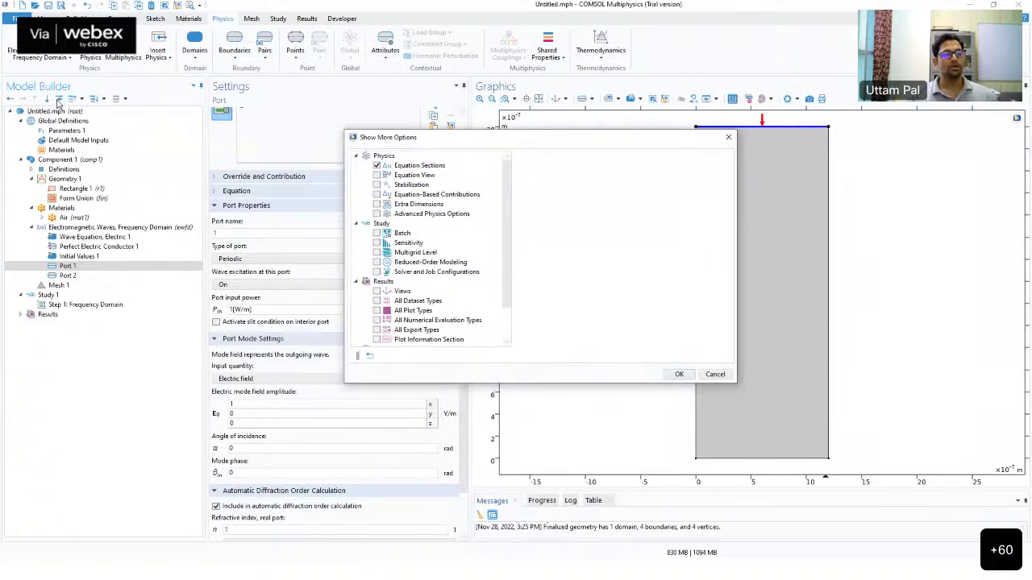
{"action": "left_click", "coordinate": [379, 177]}
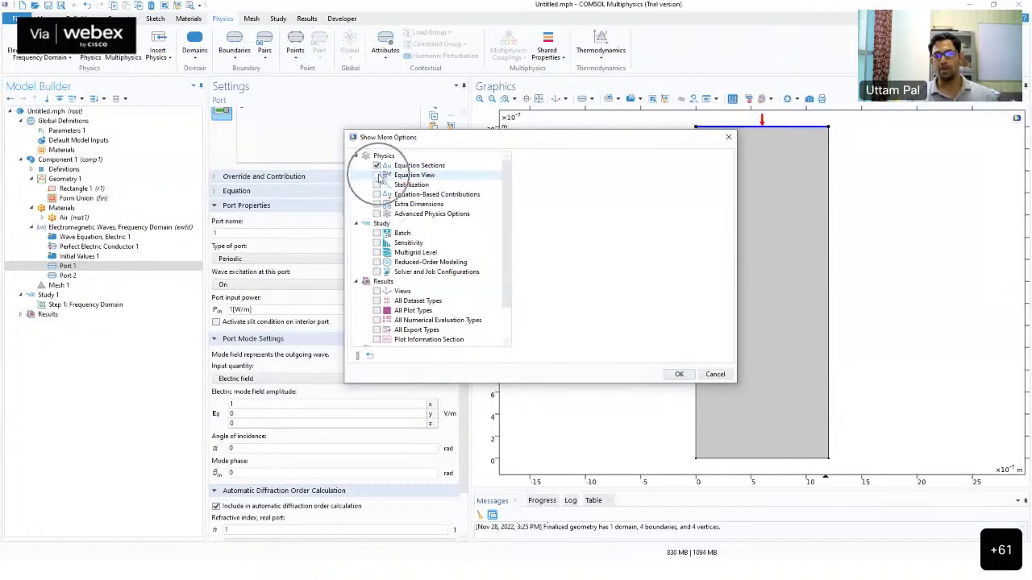
{"action": "left_click", "coordinate": [678, 374]}
Step: Examine the variables and expressions in Port 1's Equation View, enlarging the table and its Expression column for reading
{"action": "left_click", "coordinate": [58, 267]}
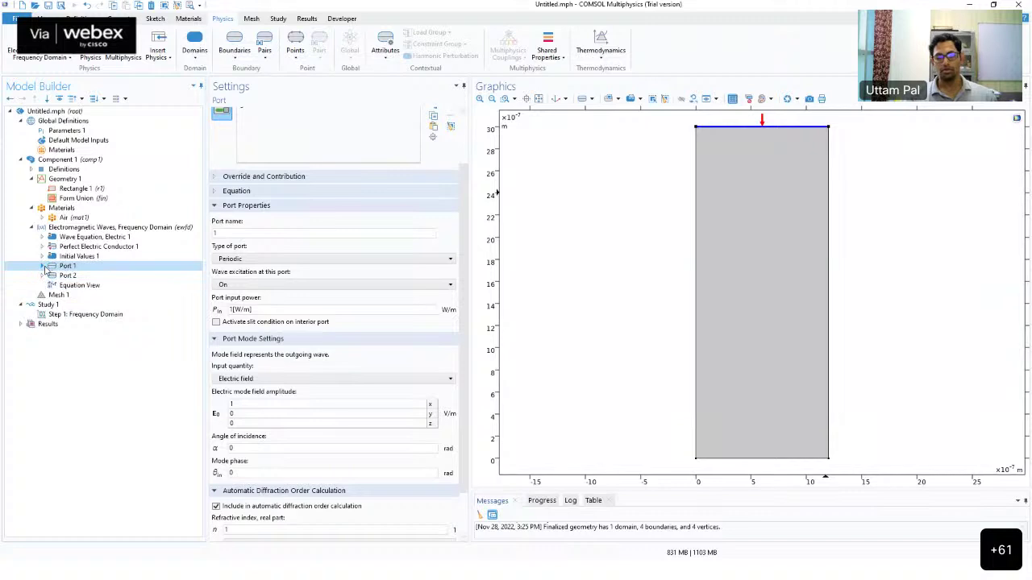
{"action": "left_click", "coordinate": [42, 267]}
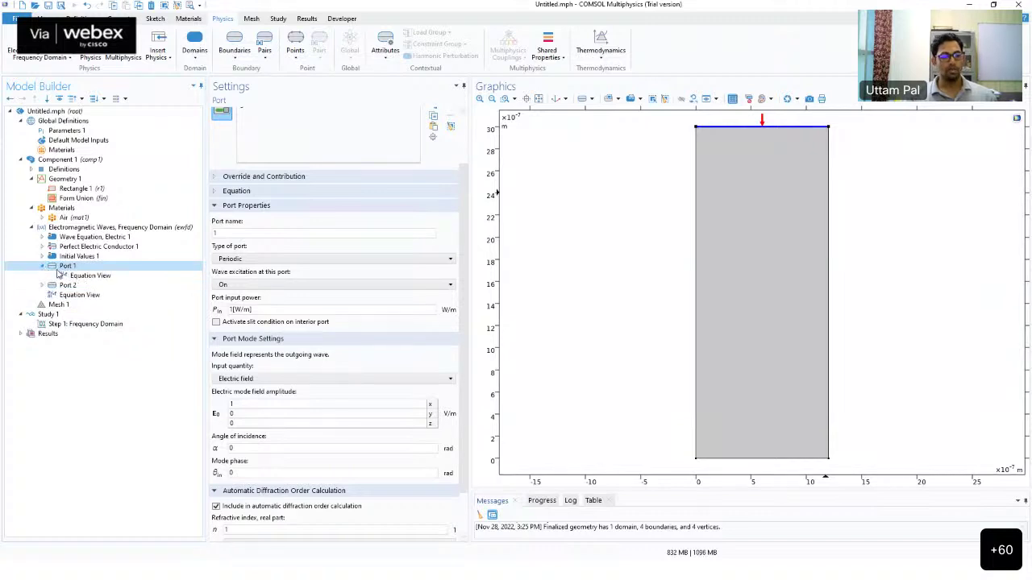
{"action": "left_click", "coordinate": [85, 277]}
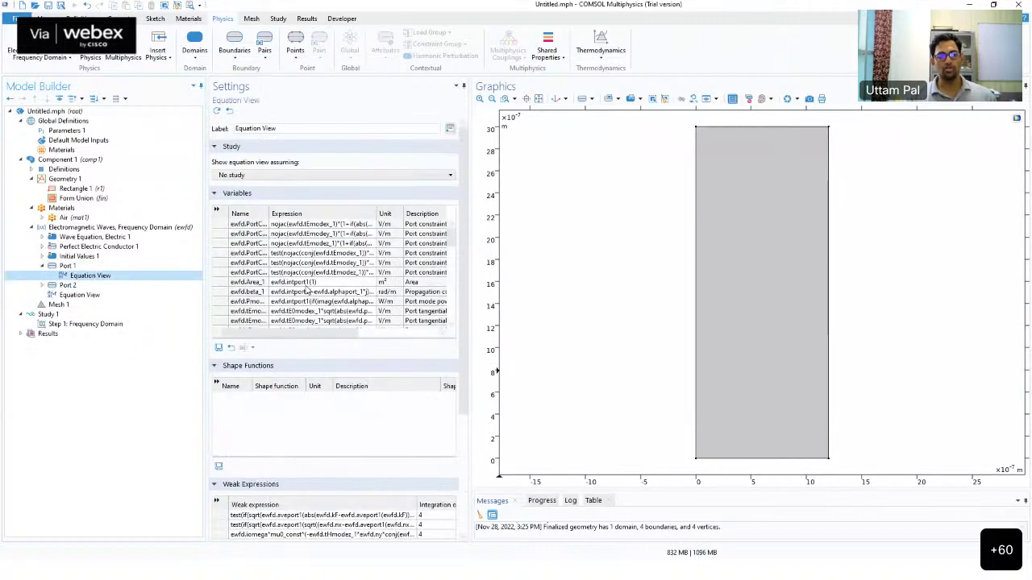
{"action": "left_click_drag", "start_coordinate": [347, 335], "coordinate": [348, 502]}
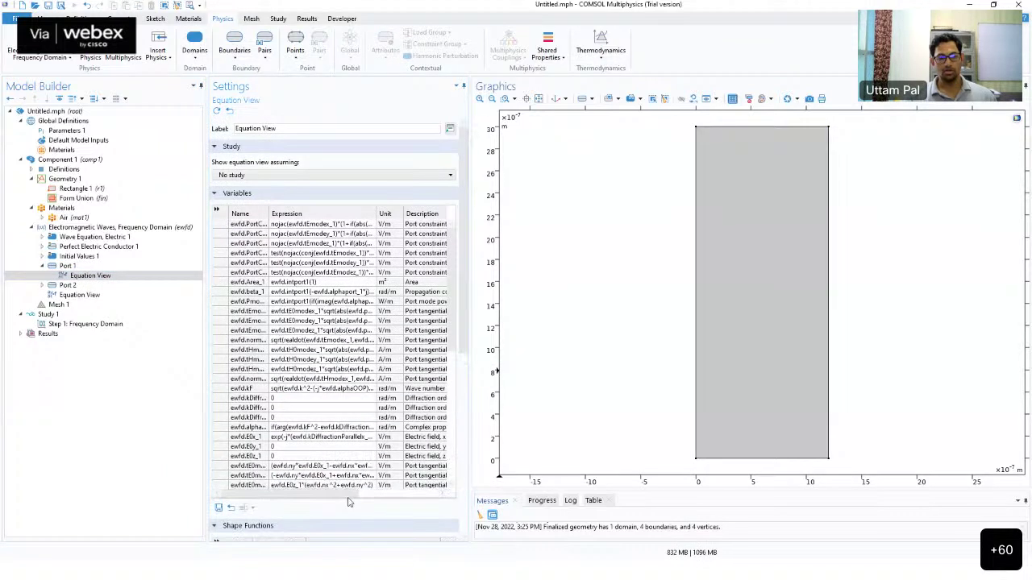
{"action": "left_click_drag", "start_coordinate": [458, 362], "coordinate": [579, 362]}
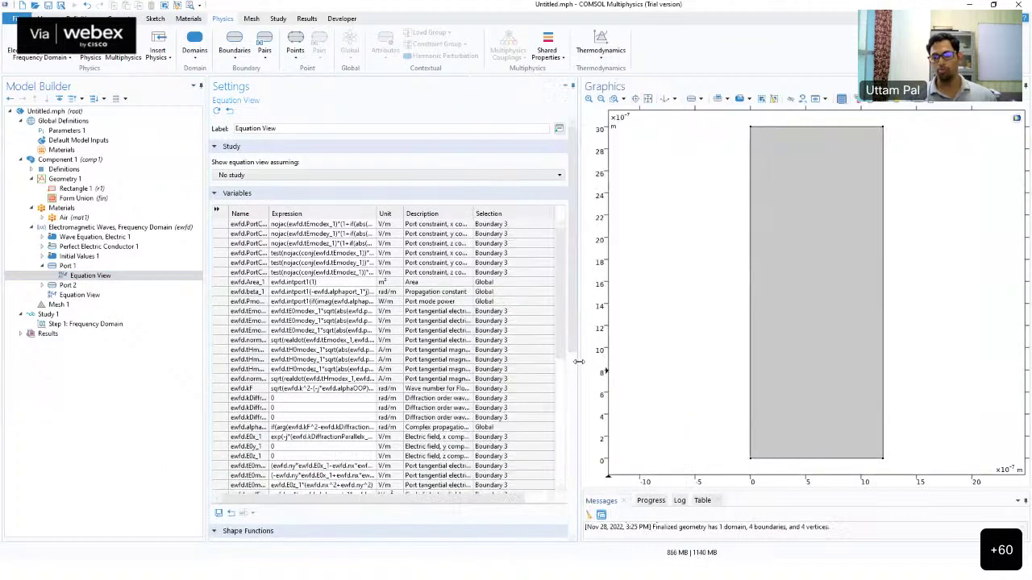
{"action": "left_click_drag", "start_coordinate": [378, 213], "coordinate": [508, 214]}
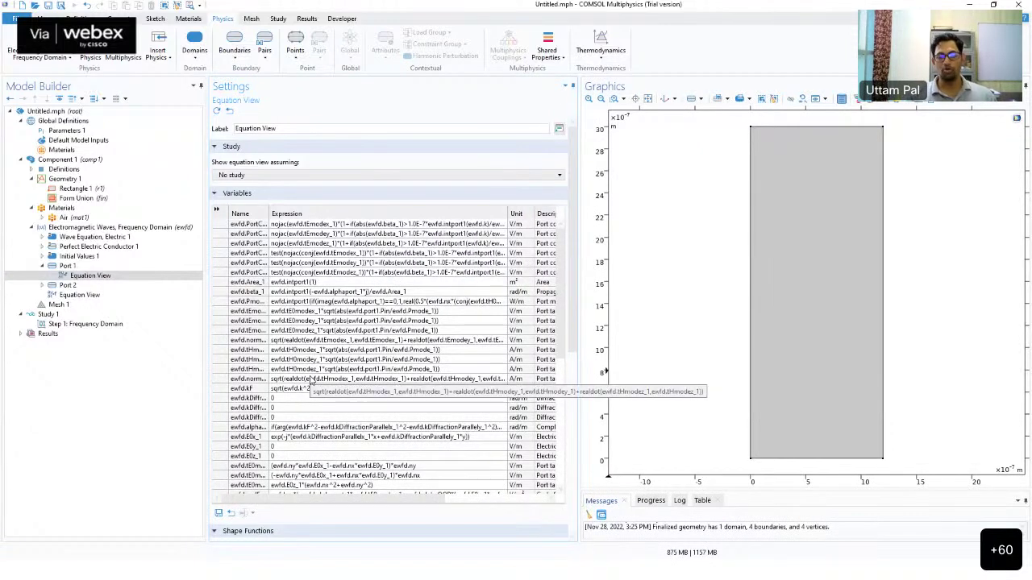
{"action": "scroll", "coordinate": [311, 382], "scroll_direction": "down", "scroll_amount": 3}
{"action": "scroll", "coordinate": [311, 382], "scroll_direction": "up", "scroll_amount": 3}
{"action": "scroll", "coordinate": [573, 411], "scroll_direction": "down", "scroll_amount": 4}
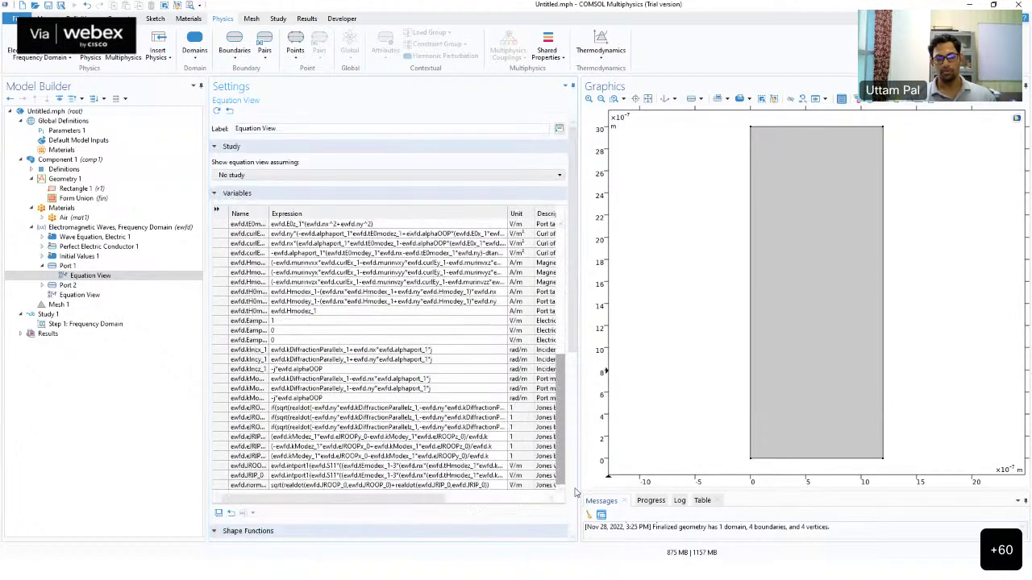
{"action": "scroll", "coordinate": [577, 360], "scroll_direction": "up", "scroll_amount": 4}
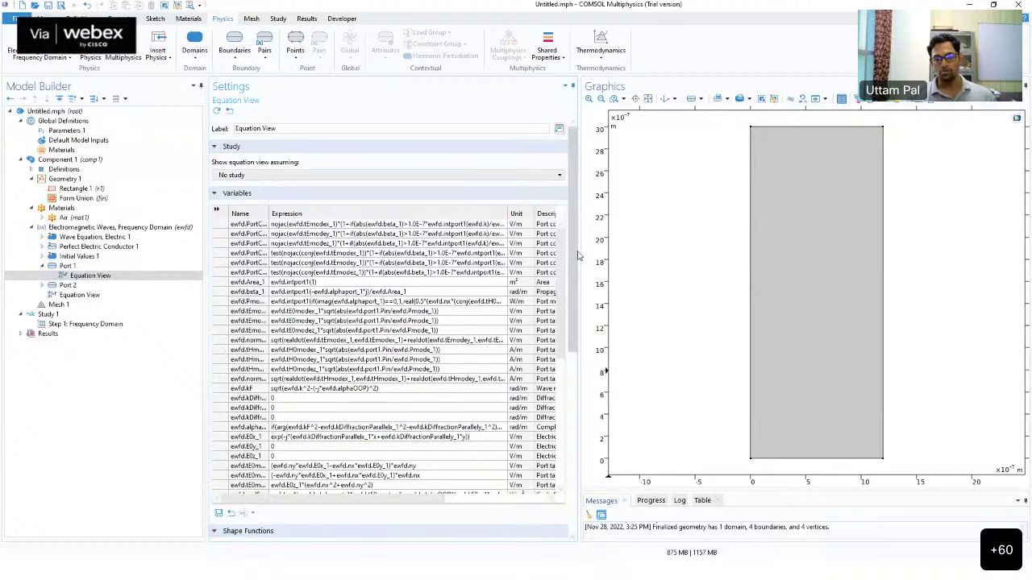
{"action": "left_click_drag", "start_coordinate": [577, 314], "coordinate": [480, 340]}
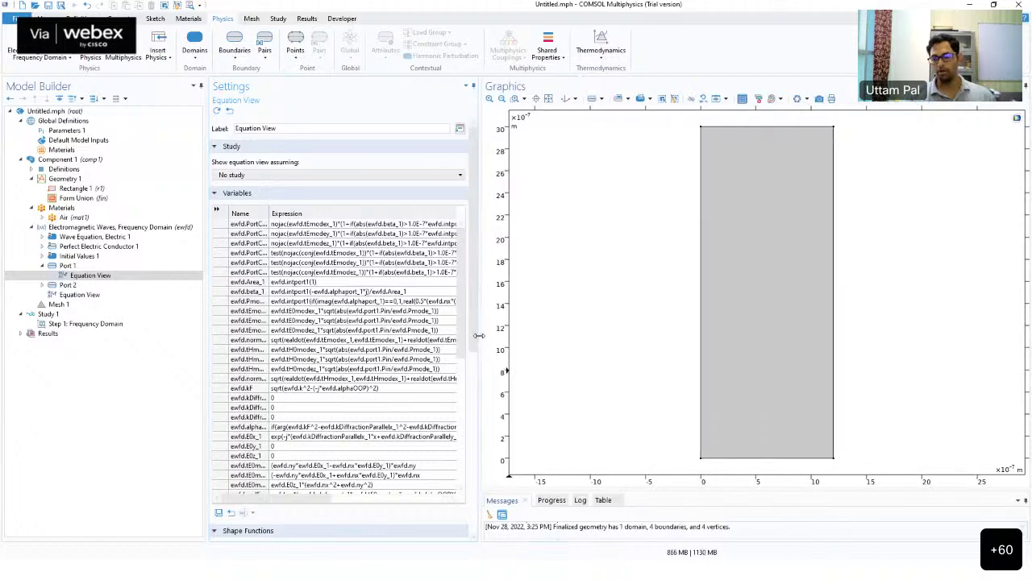
{"action": "left_click", "coordinate": [42, 267]}
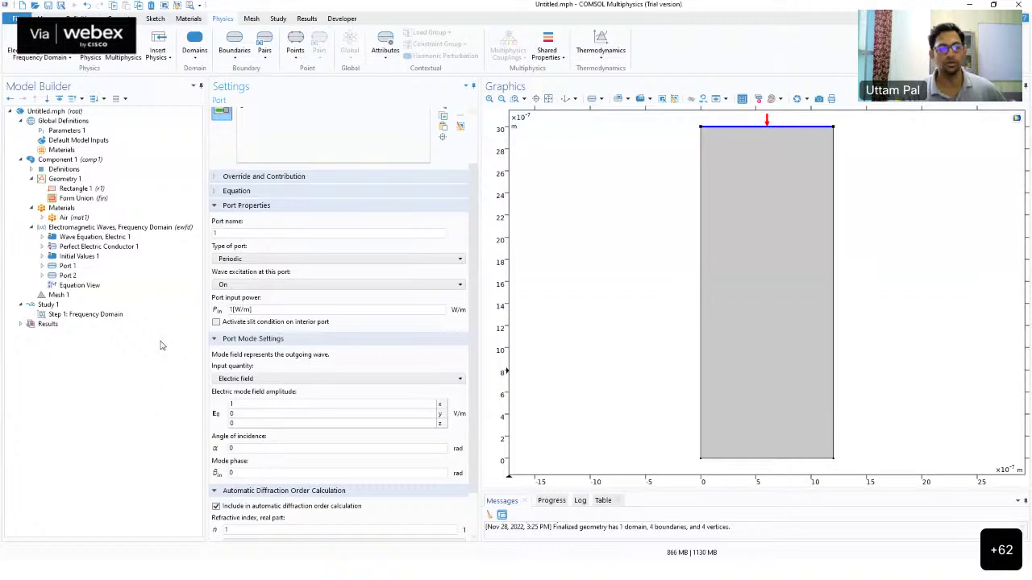
Step: Disable Equation View for the physics nodes in the additional display options
{"action": "left_click", "coordinate": [59, 99]}
{"action": "left_click", "coordinate": [351, 196]}
{"action": "left_click", "coordinate": [352, 198]}
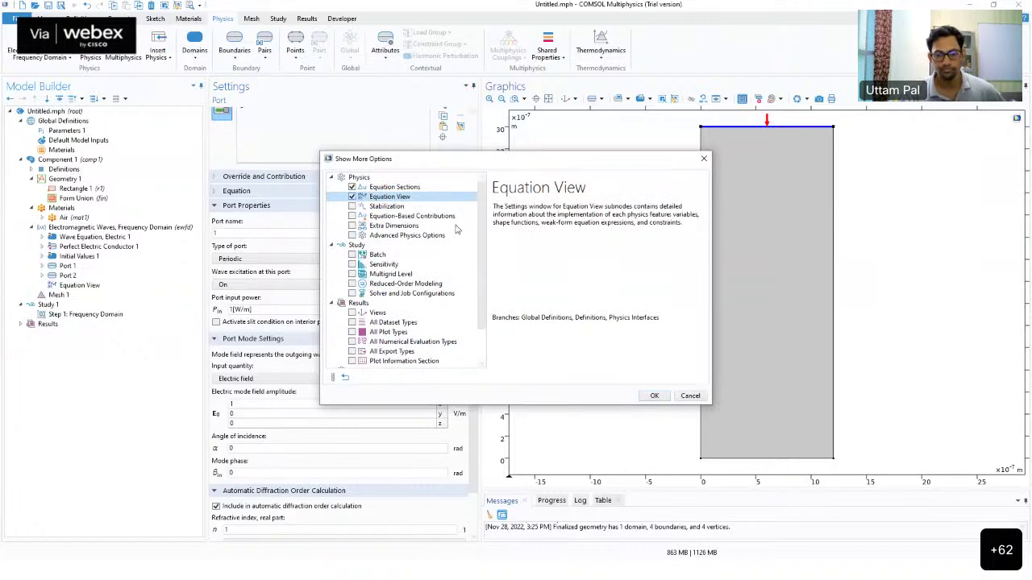
{"action": "left_click", "coordinate": [655, 397]}
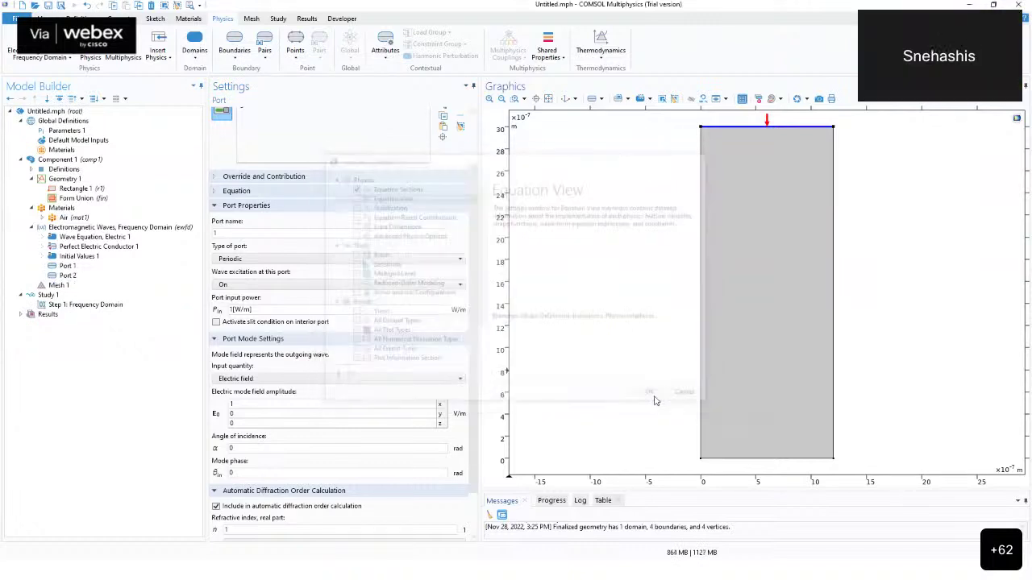
Step: Review Port 2's electric mode field amplitude components, and open the global Parameters 1 table
{"action": "left_click", "coordinate": [95, 275]}
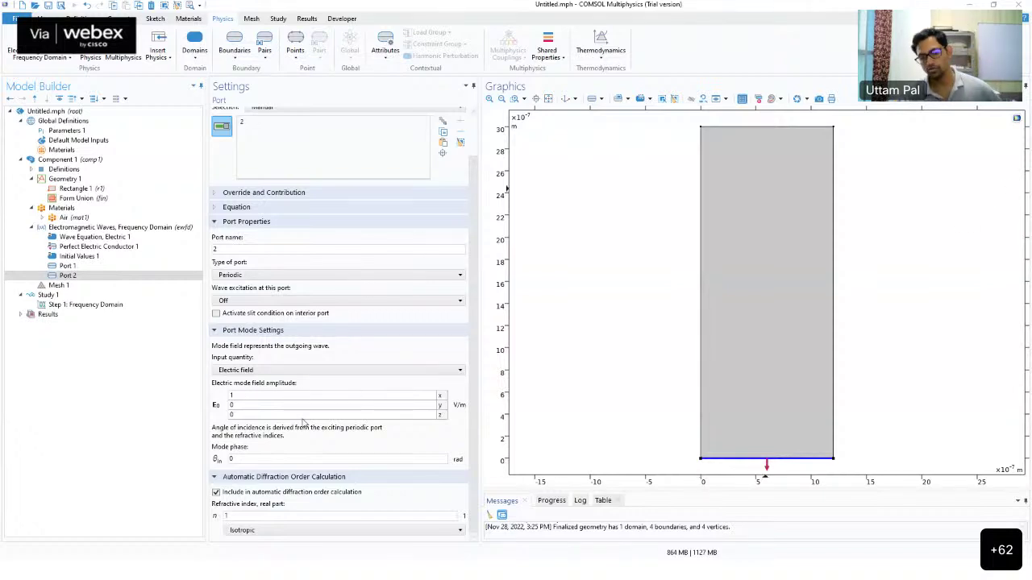
{"action": "double_click", "coordinate": [259, 405]}
{"action": "key", "text": "Tab"}
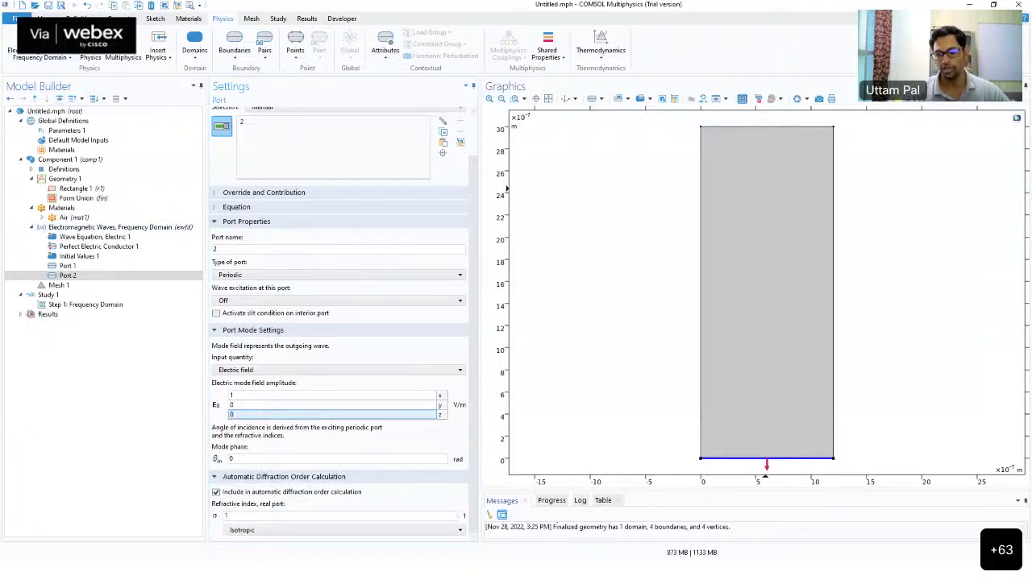
{"action": "key", "text": "alt+f"}
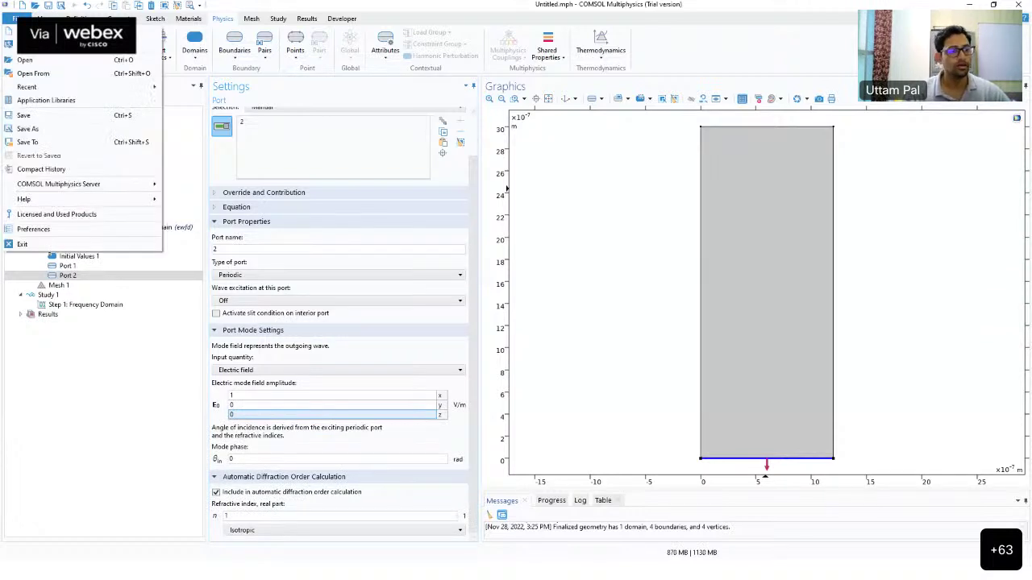
{"action": "key", "text": "Escape"}
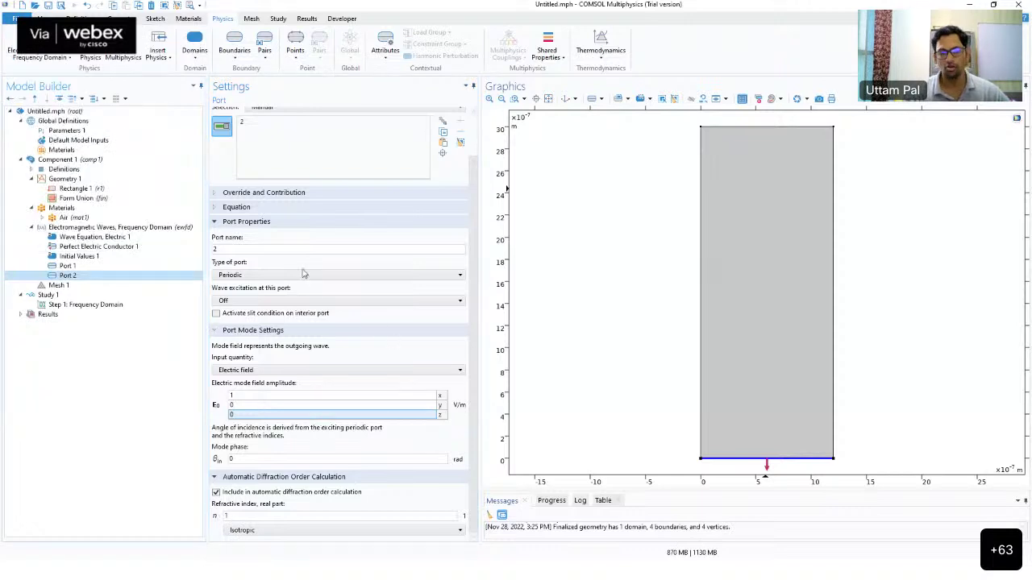
{"action": "left_click", "coordinate": [68, 131]}
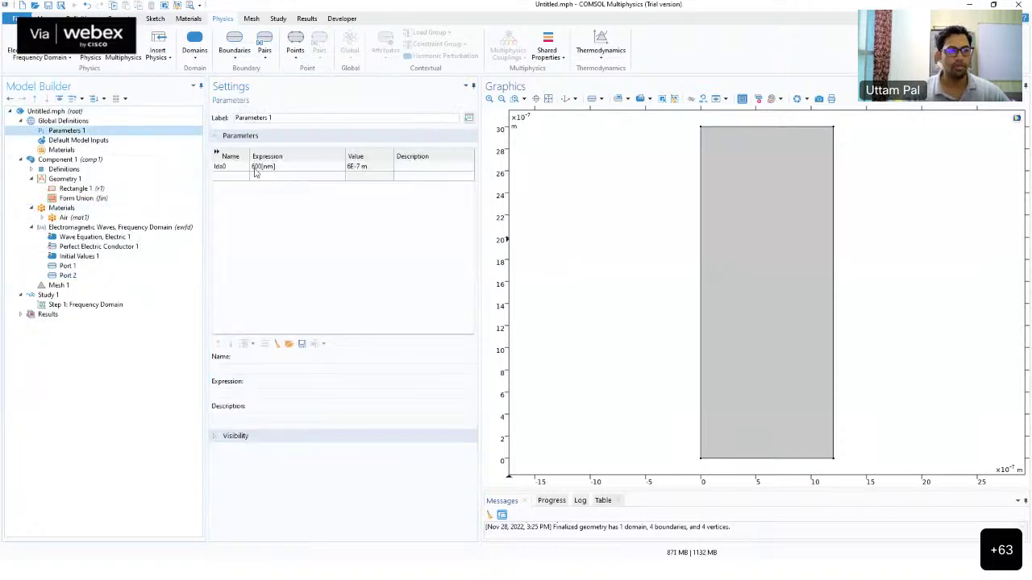
Step: Review the lda0 parameter's expression and Port 2's electric mode field amplitude components
{"action": "left_click", "coordinate": [282, 167]}
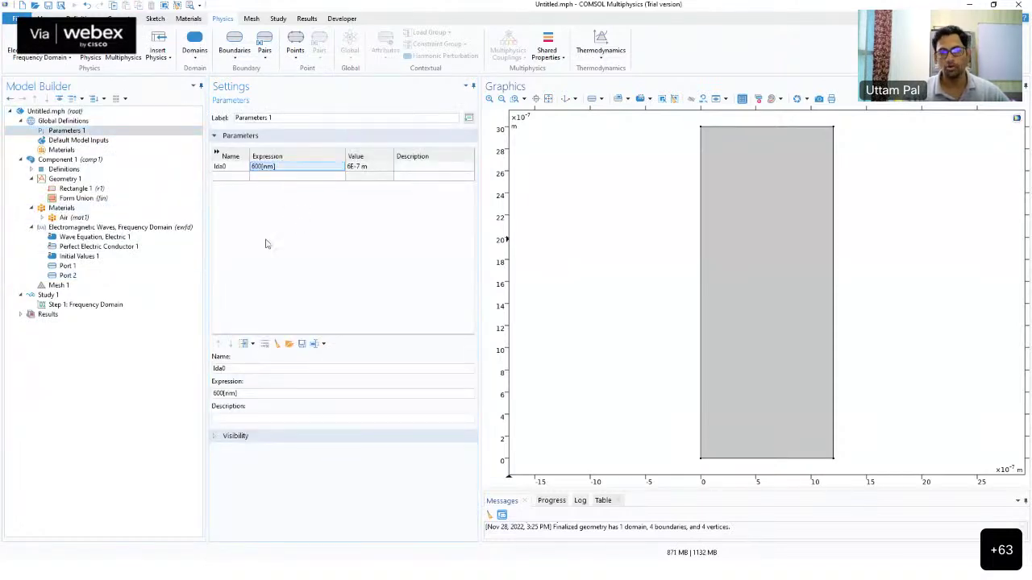
{"action": "left_click", "coordinate": [105, 275]}
{"action": "double_click", "coordinate": [245, 405]}
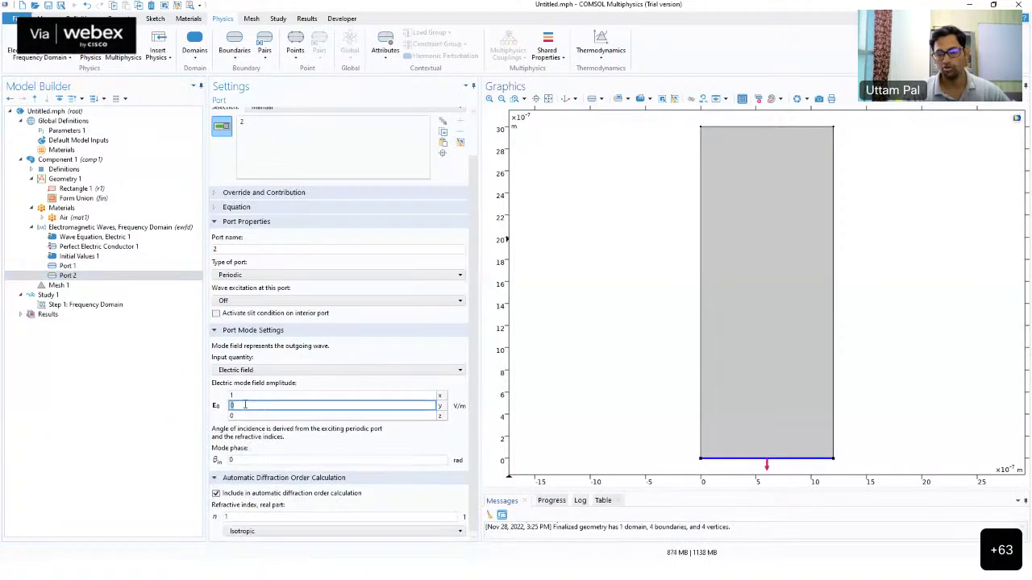
{"action": "key", "text": "Tab"}
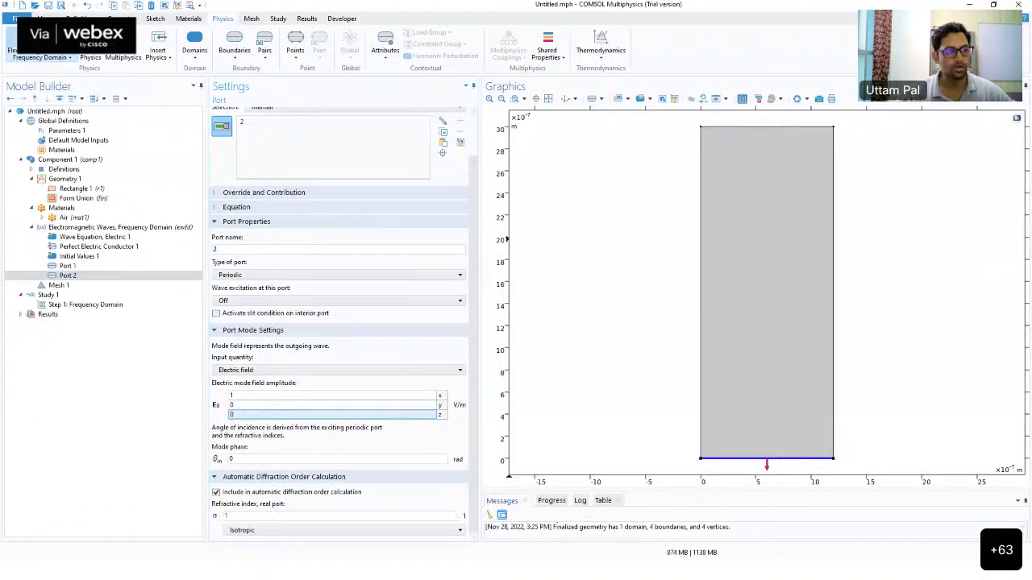
Step: Open the program preferences and display the Graphics and Plot Windows settings
{"action": "left_click", "coordinate": [16, 18]}
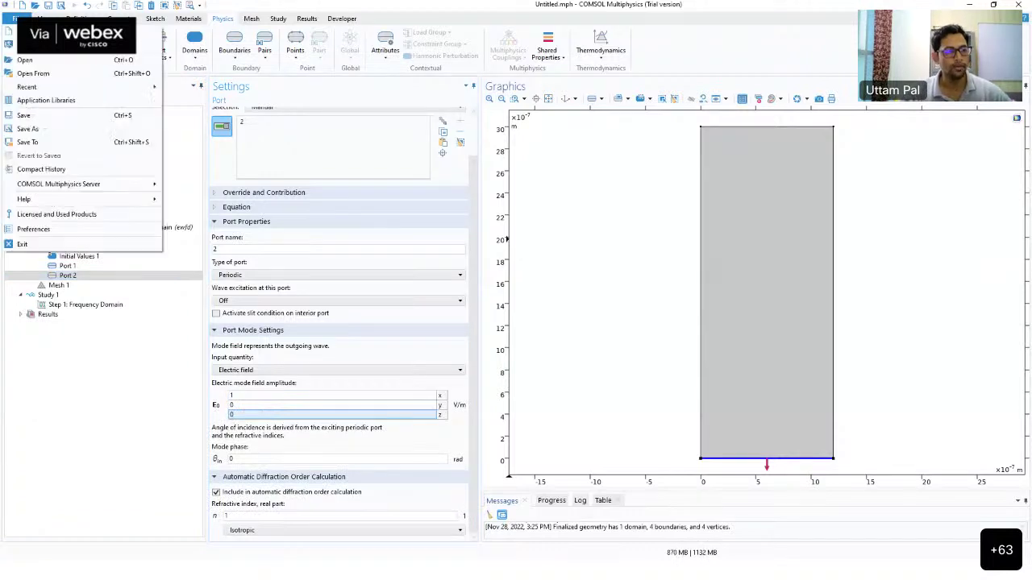
{"action": "left_click", "coordinate": [78, 231]}
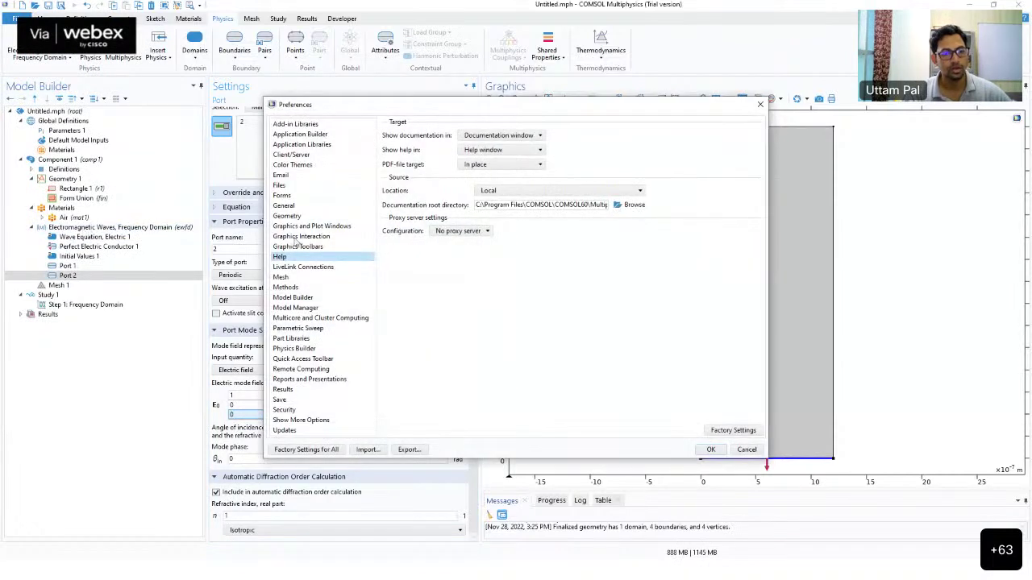
{"action": "left_click", "coordinate": [304, 248]}
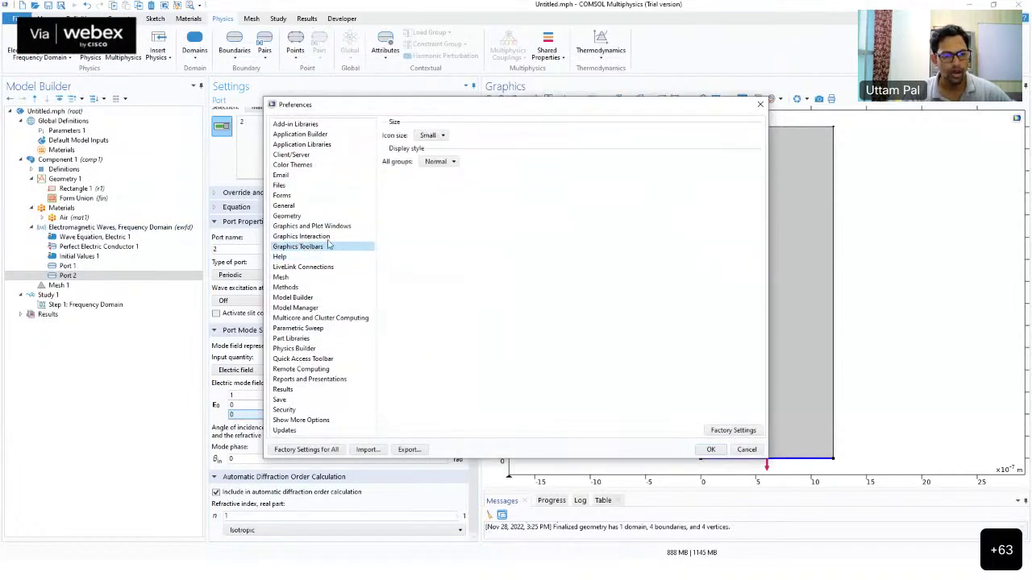
{"action": "left_click", "coordinate": [321, 238]}
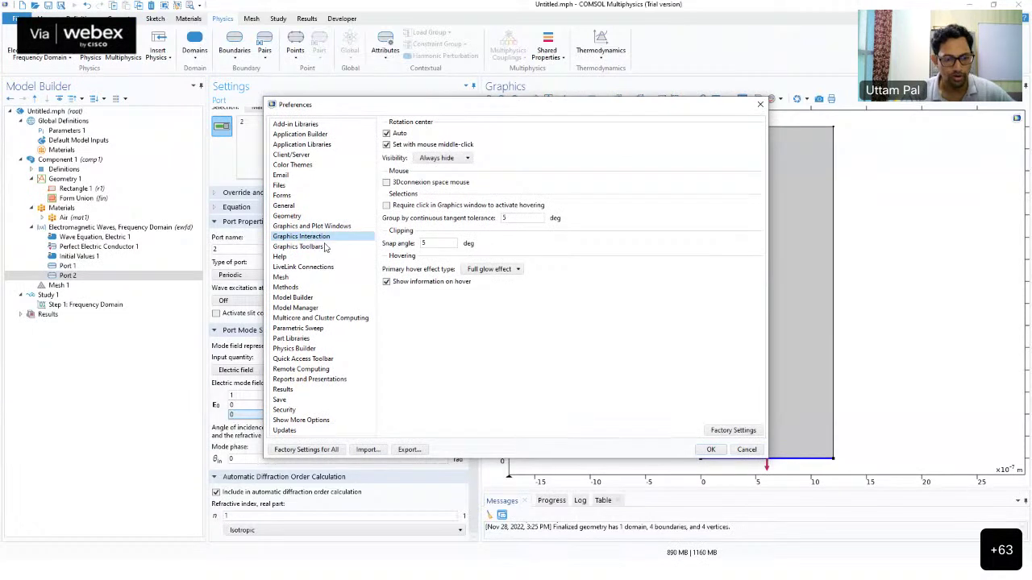
{"action": "left_click", "coordinate": [306, 226]}
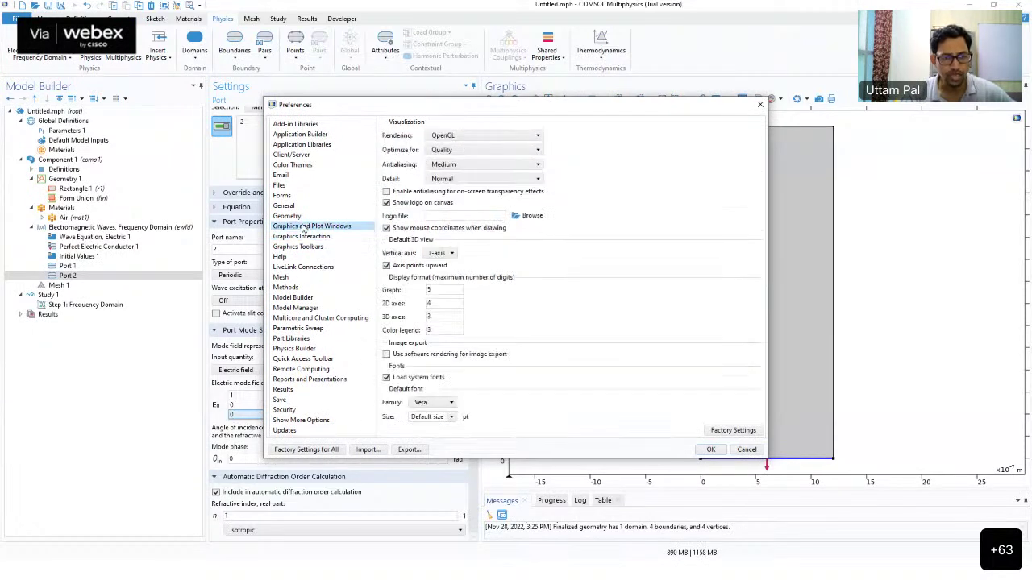
{"action": "left_click", "coordinate": [308, 228]}
{"action": "left_click", "coordinate": [309, 229]}
Step: Try the Software rendering option for the graphics, and discard the preference changes
{"action": "left_click", "coordinate": [484, 135]}
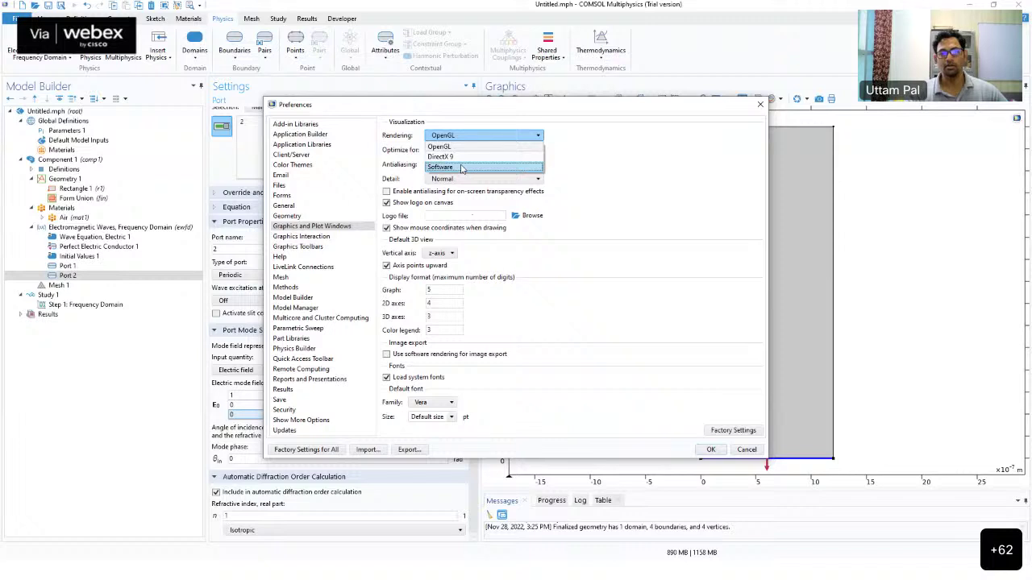
{"action": "left_click", "coordinate": [593, 183]}
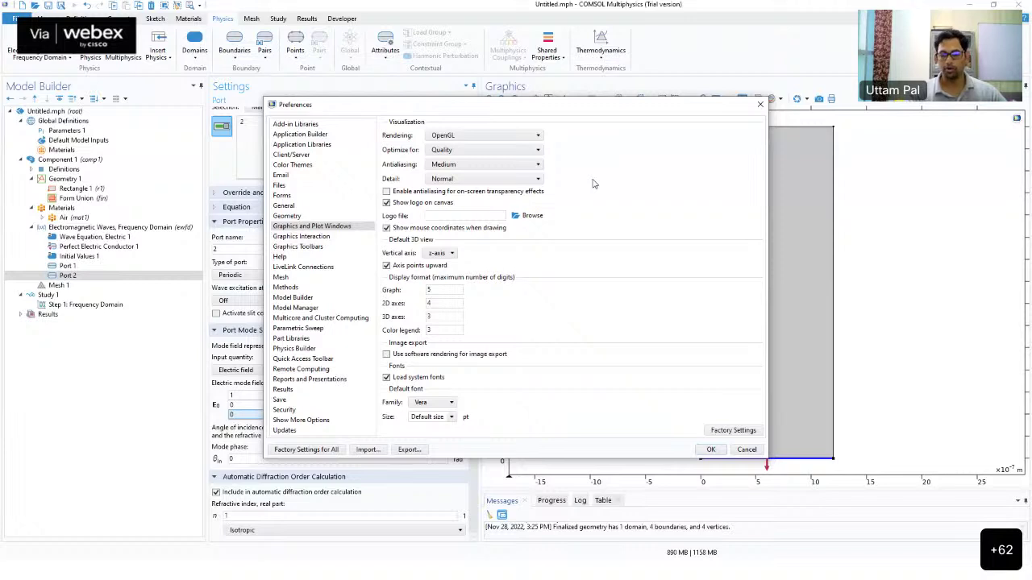
{"action": "left_click", "coordinate": [483, 135]}
{"action": "left_click", "coordinate": [456, 163]}
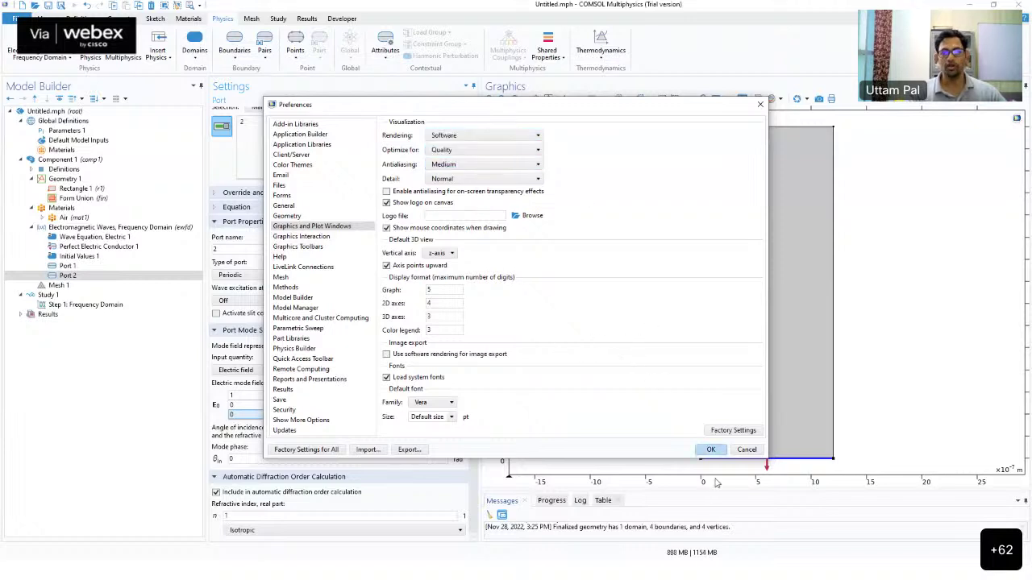
{"action": "left_click", "coordinate": [746, 450]}
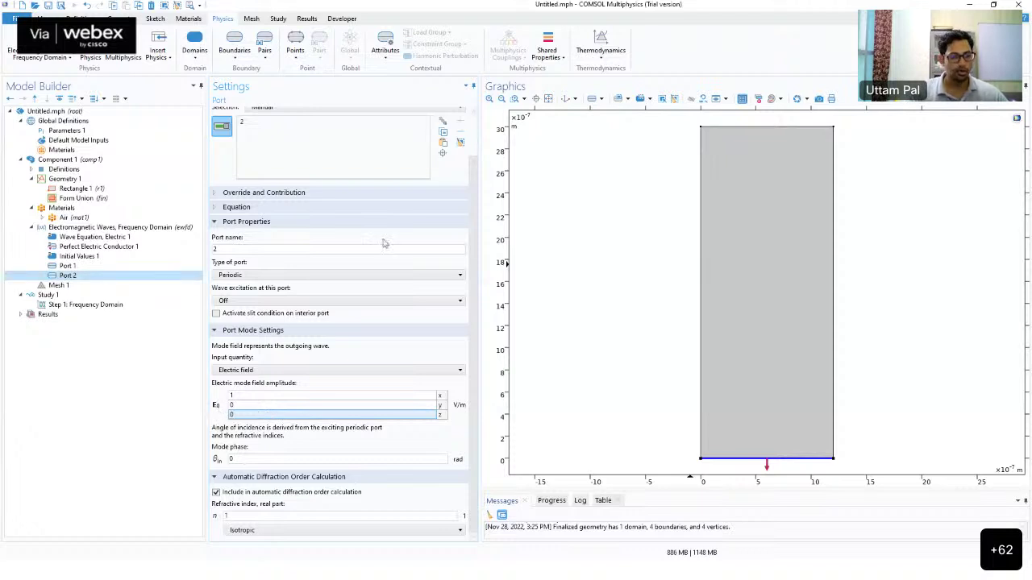
Step: Compare the boundaries and settings assigned to Port 1 and Port 2
{"action": "left_click", "coordinate": [74, 267]}
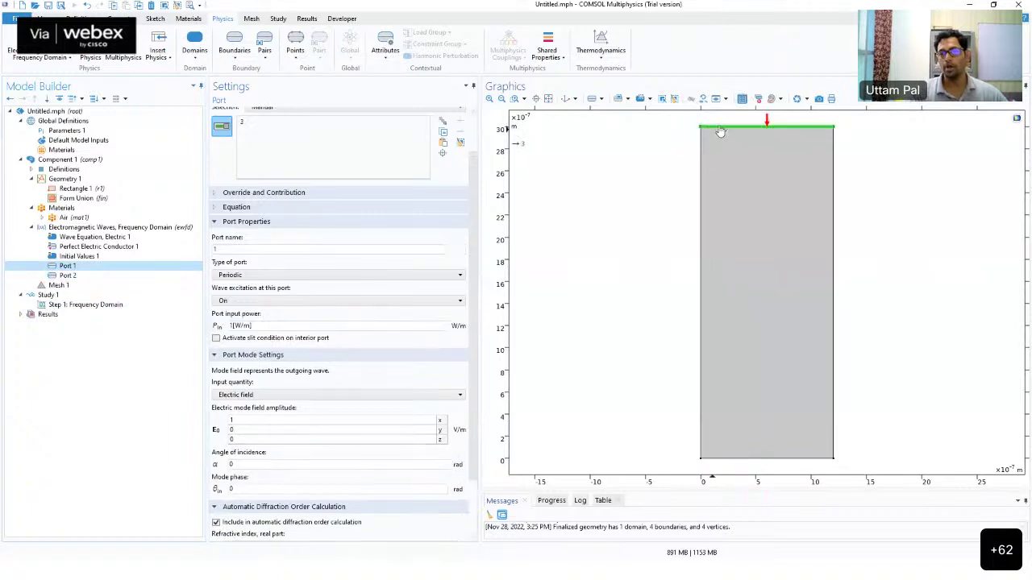
{"action": "left_click", "coordinate": [103, 277]}
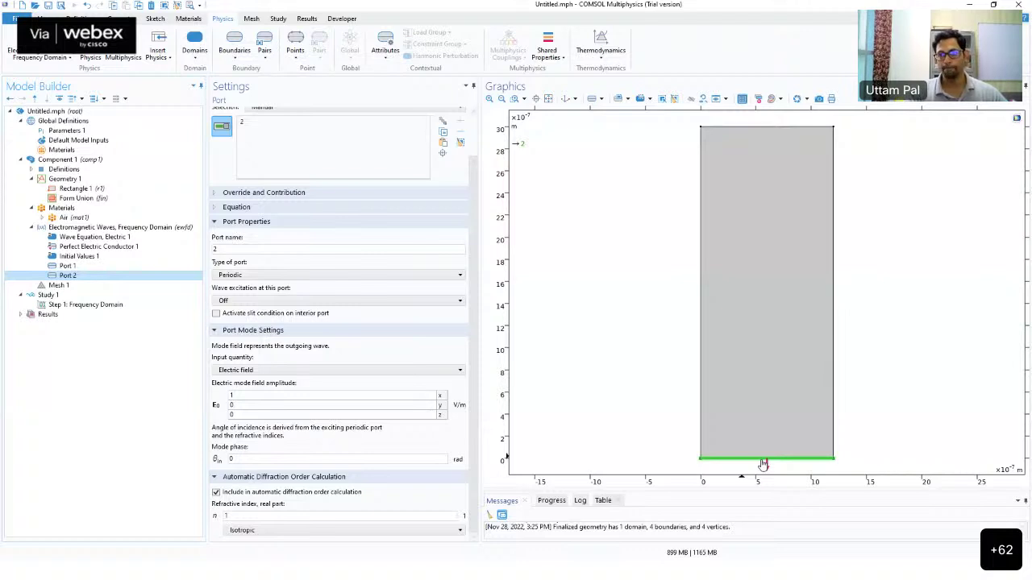
{"action": "left_click", "coordinate": [70, 267]}
{"action": "left_click", "coordinate": [80, 279]}
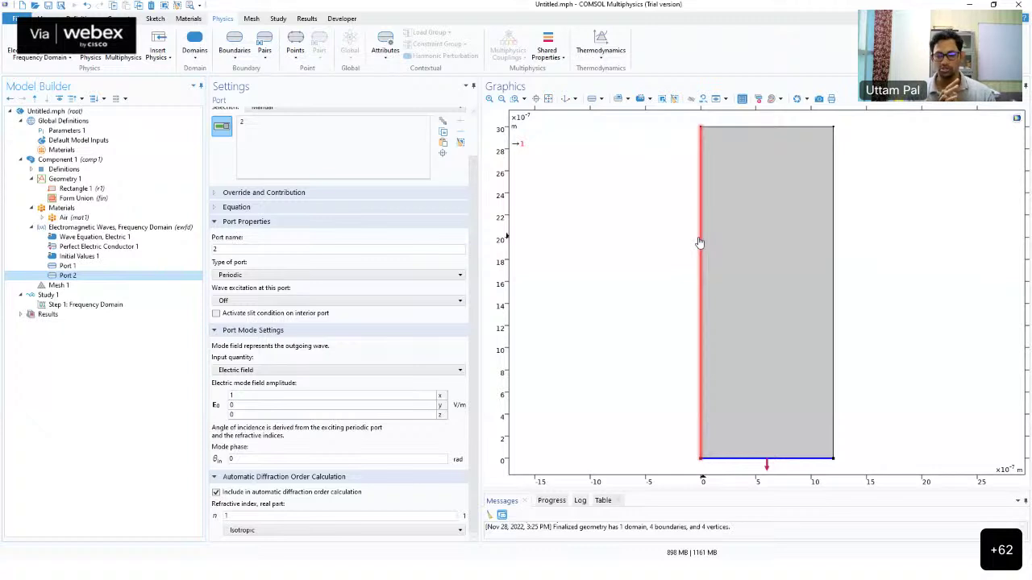
{"action": "left_click", "coordinate": [128, 267]}
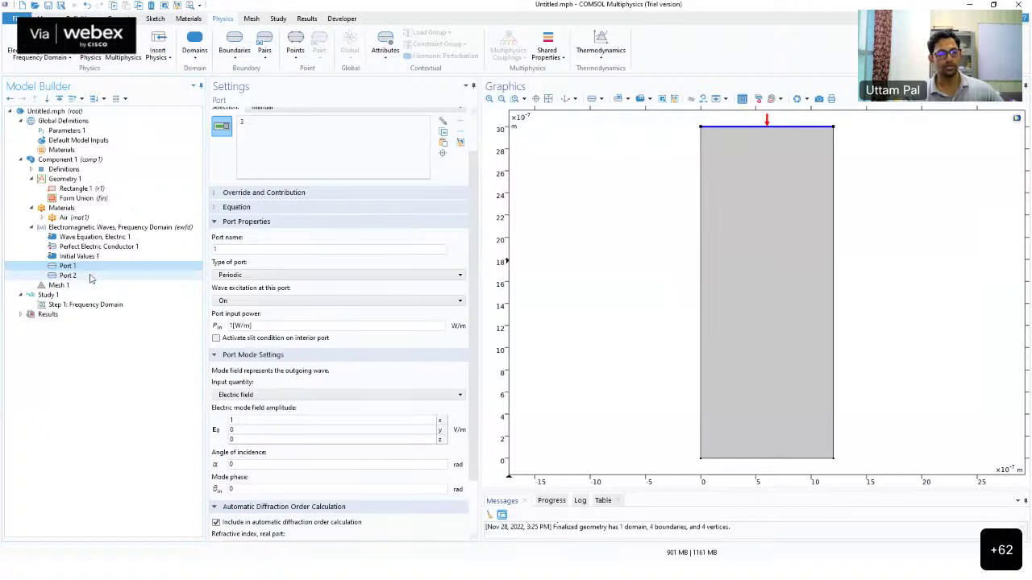
{"action": "left_click", "coordinate": [91, 279]}
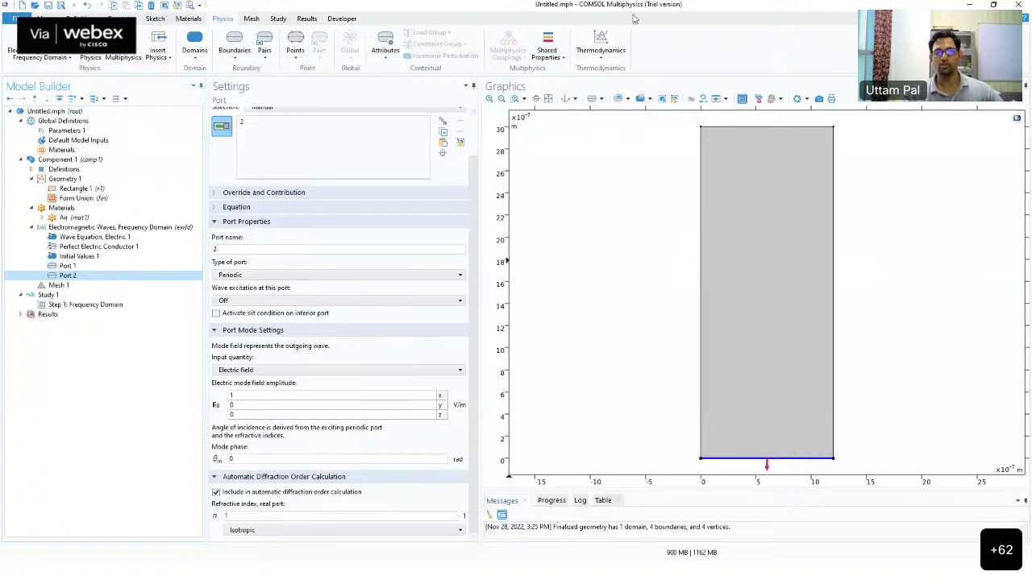
Step: Mark the rectangle's two vertical edges with freehand red lines and arrows pointing at them
{"action": "left_click_drag", "start_coordinate": [702, 123], "coordinate": [703, 429]}
{"action": "left_click_drag", "start_coordinate": [835, 123], "coordinate": [840, 476]}
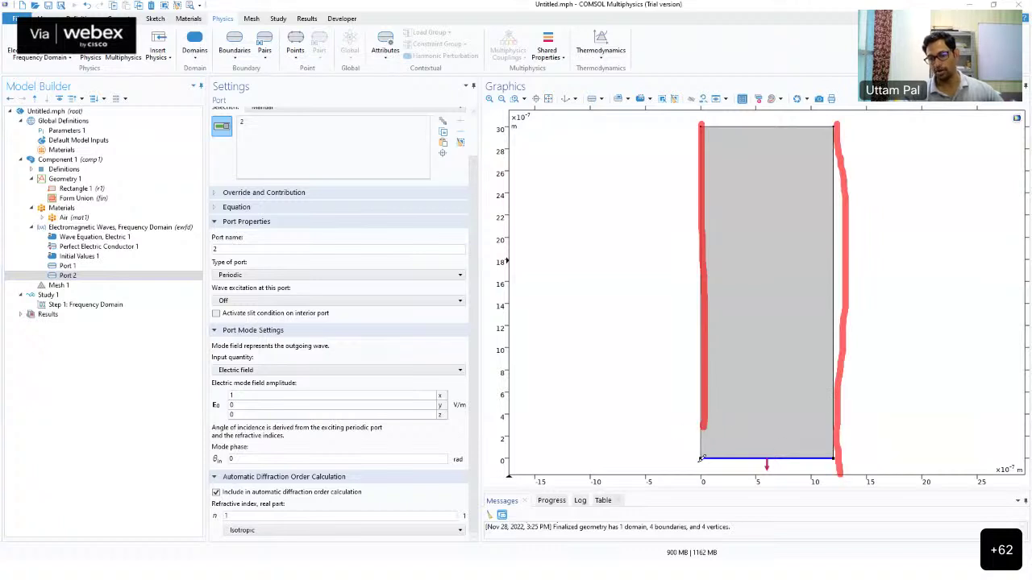
{"action": "left_click_drag", "start_coordinate": [703, 429], "coordinate": [698, 462]}
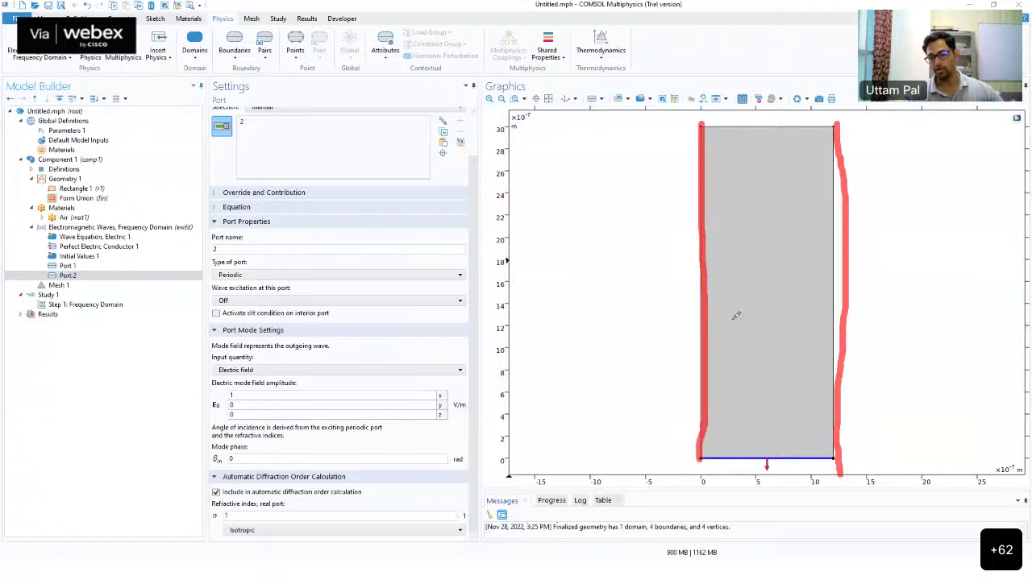
{"action": "left_click", "coordinate": [641, 297]}
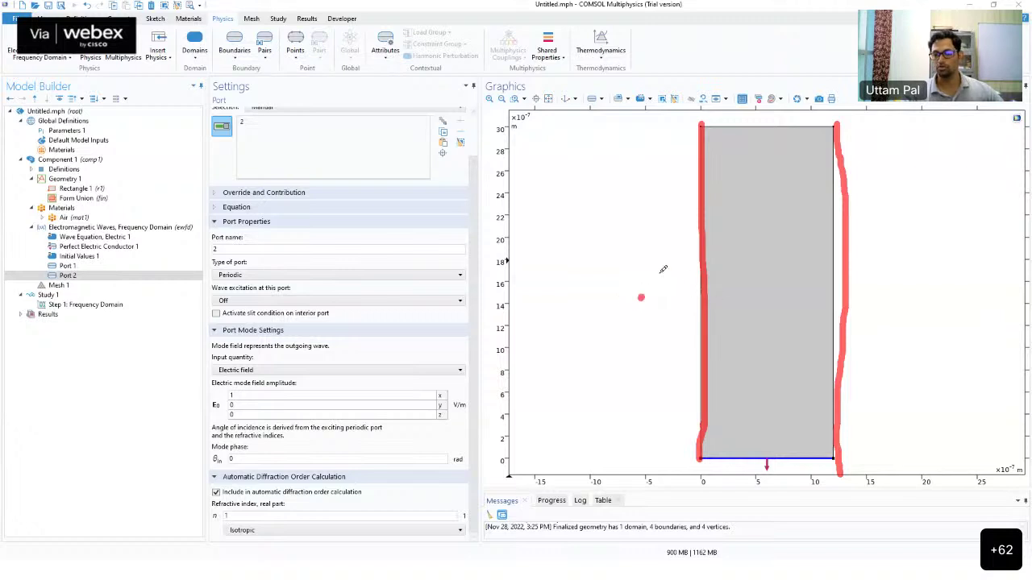
{"action": "mouse_move", "coordinate": [663, 260]}
{"action": "left_mouse_down"}
{"action": "mouse_move", "coordinate": [692, 240]}
{"action": "mouse_move", "coordinate": [700, 265]}
{"action": "left_mouse_up"}
{"action": "mouse_move", "coordinate": [907, 234]}
{"action": "left_mouse_down"}
{"action": "mouse_move", "coordinate": [847, 254]}
{"action": "mouse_move", "coordinate": [868, 278]}
{"action": "left_mouse_up"}
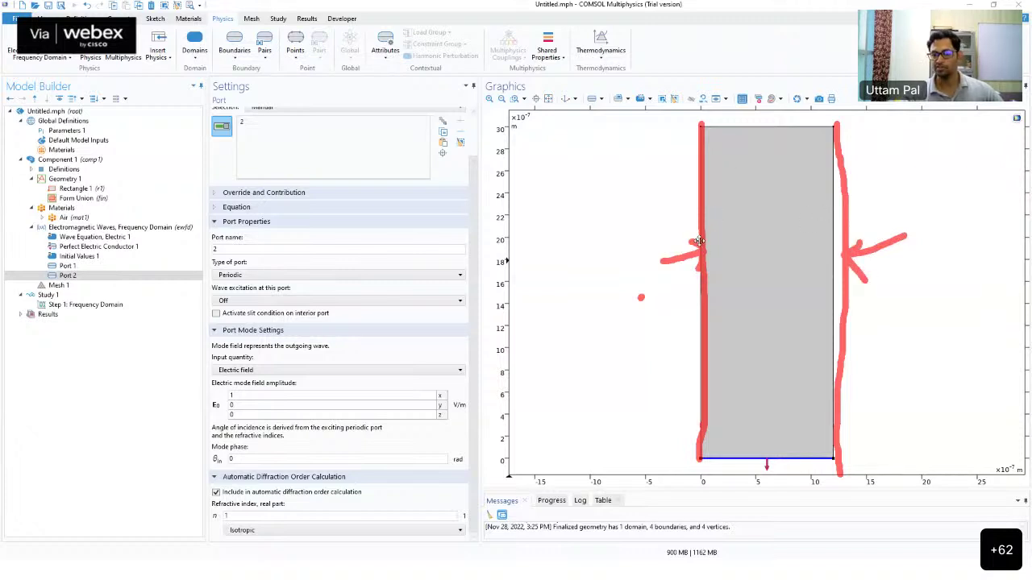
{"action": "left_click", "coordinate": [849, 259]}
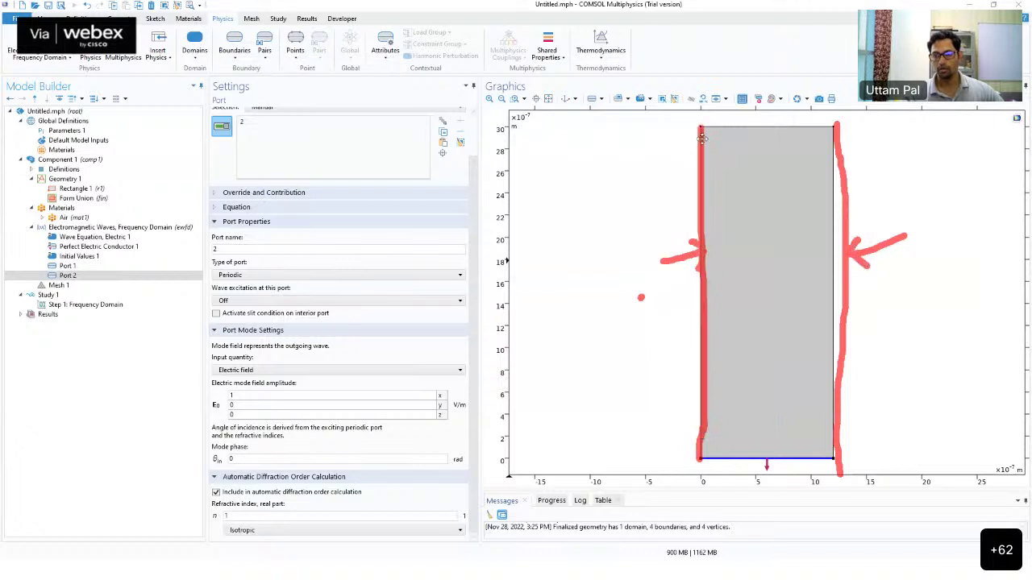
Step: Draw freehand horizontal strokes between the rectangle's vertical edges and past them on both sides, and clear the annotations
{"action": "left_click_drag", "start_coordinate": [710, 133], "coordinate": [833, 147]}
{"action": "left_click_drag", "start_coordinate": [716, 160], "coordinate": [840, 171]}
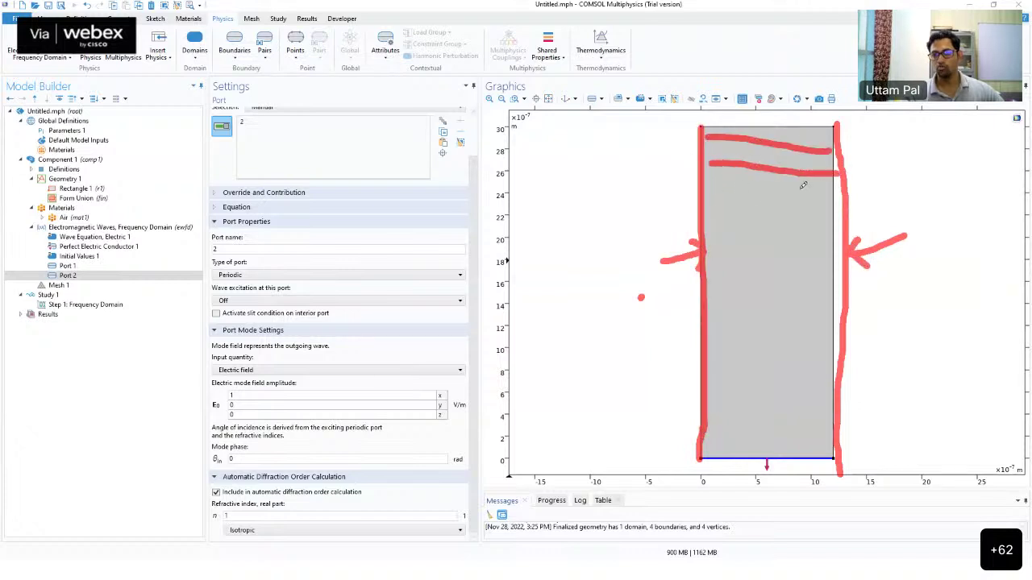
{"action": "left_click_drag", "start_coordinate": [716, 188], "coordinate": [835, 195]}
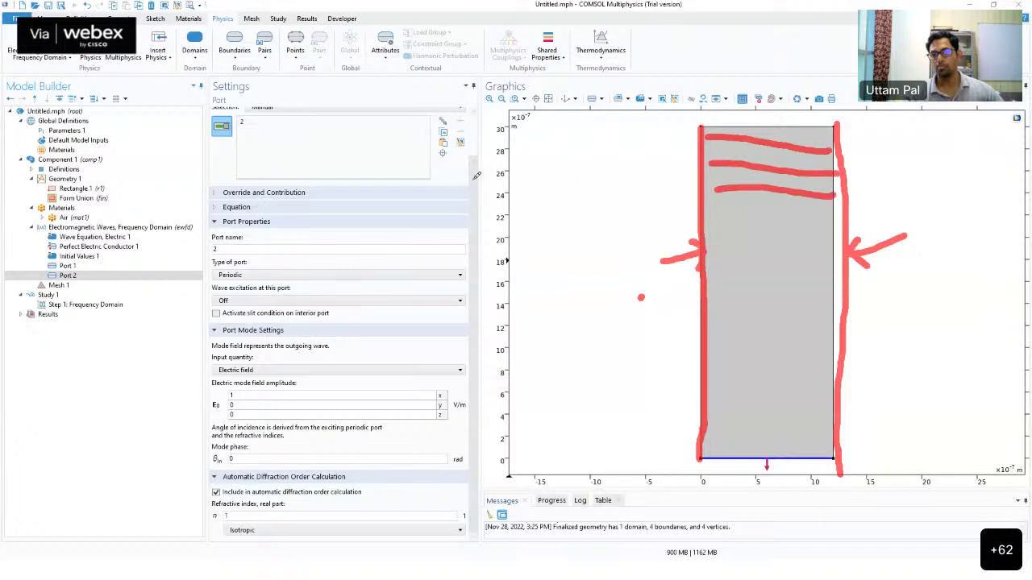
{"action": "left_click_drag", "start_coordinate": [478, 216], "coordinate": [1005, 220]}
{"action": "left_click_drag", "start_coordinate": [546, 292], "coordinate": [1030, 290]}
{"action": "left_click_drag", "start_coordinate": [545, 374], "coordinate": [1030, 362]}
{"action": "mouse_move", "coordinate": [587, 417]}
{"action": "left_mouse_down"}
{"action": "mouse_move", "coordinate": [946, 441]}
{"action": "mouse_move", "coordinate": [1013, 435]}
{"action": "left_mouse_up"}
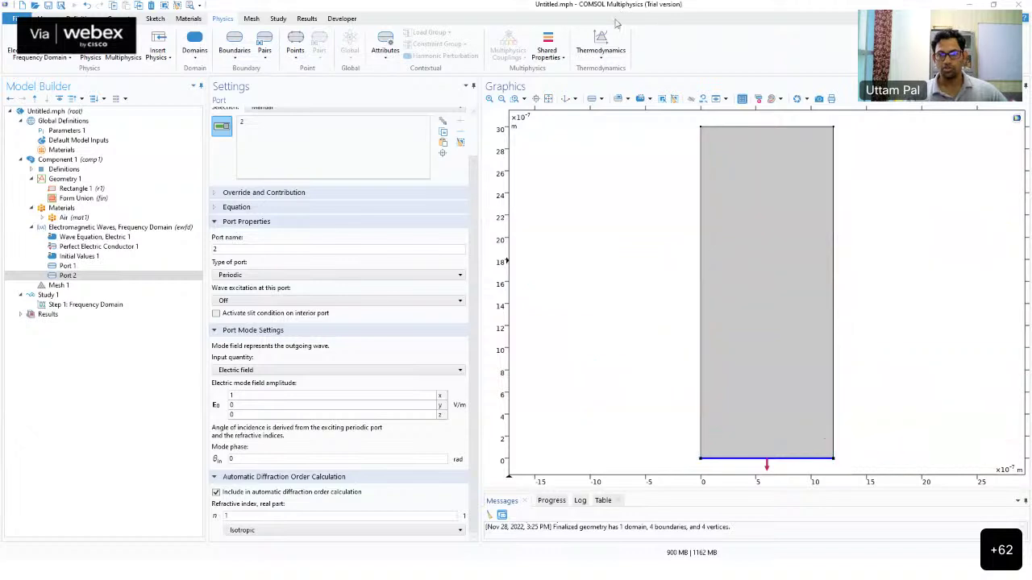
Step: Add a Periodic Condition to Electromagnetic Waves, Frequency Domain on the rectangle's two vertical boundaries, 1 and 4
{"action": "left_click", "coordinate": [81, 228]}
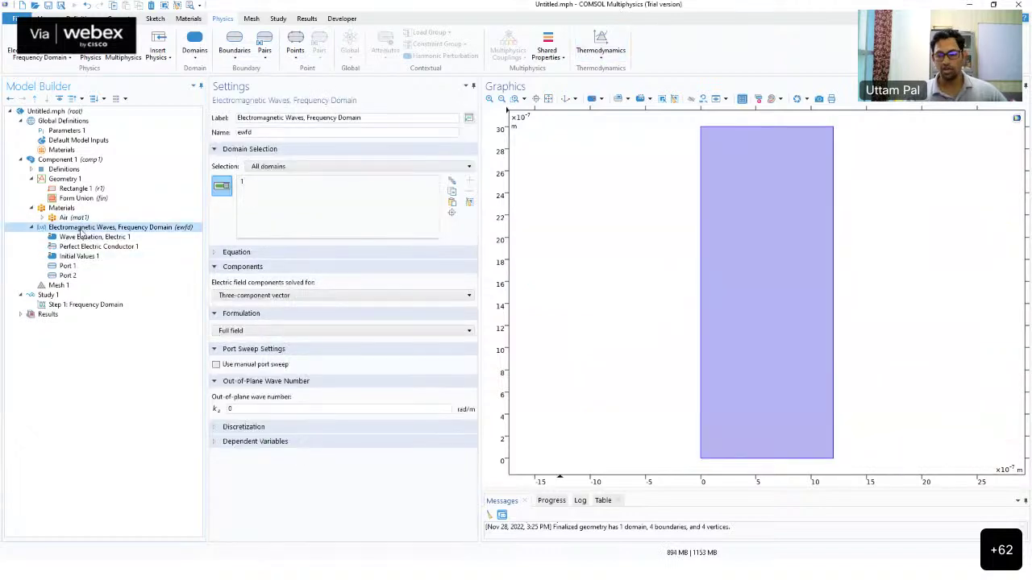
{"action": "right_click", "coordinate": [125, 230]}
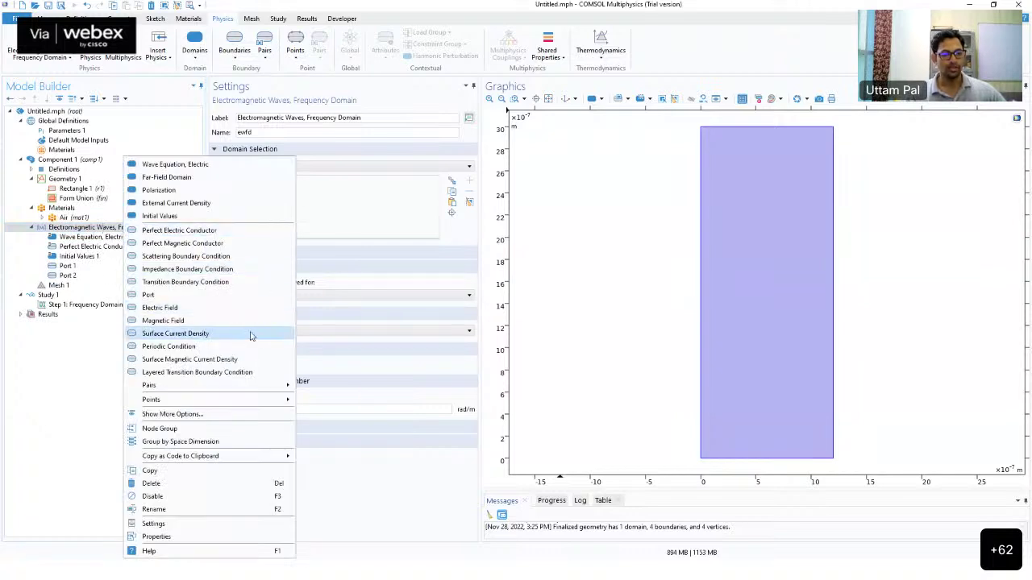
{"action": "left_click", "coordinate": [242, 347]}
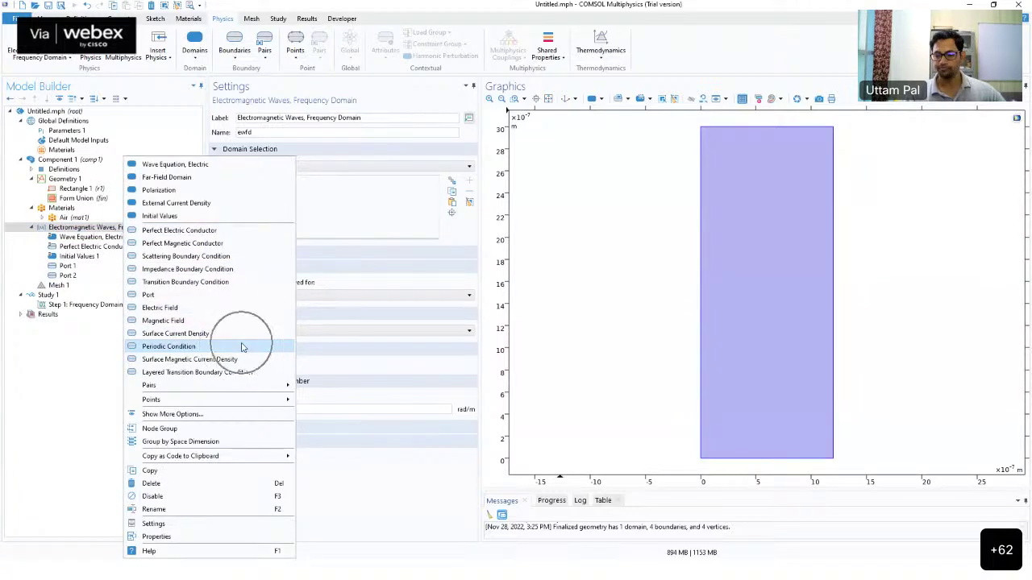
{"action": "left_click", "coordinate": [242, 346]}
{"action": "left_click", "coordinate": [242, 347]}
{"action": "left_click", "coordinate": [242, 347]}
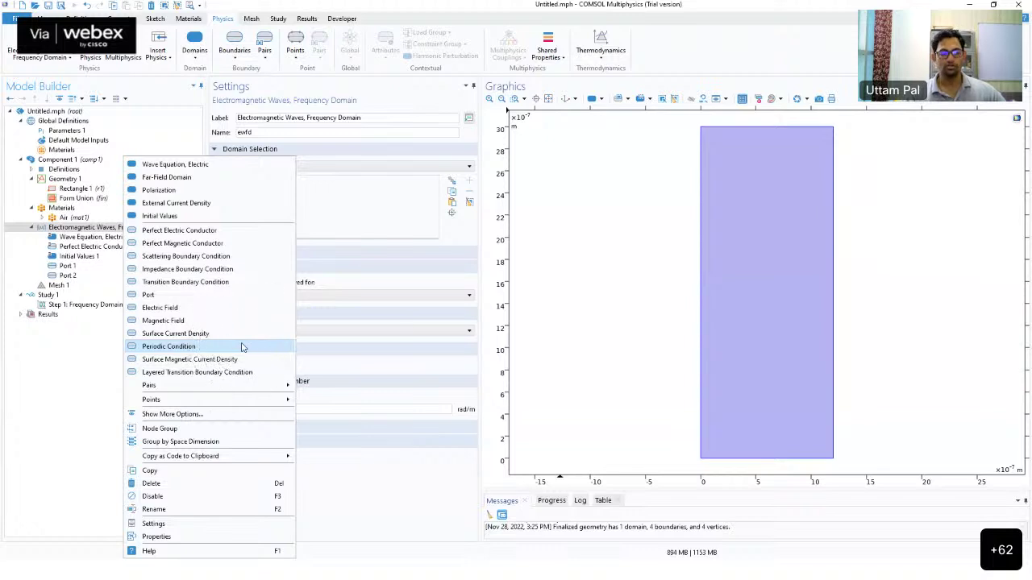
{"action": "left_click", "coordinate": [242, 347]}
{"action": "left_click", "coordinate": [242, 347]}
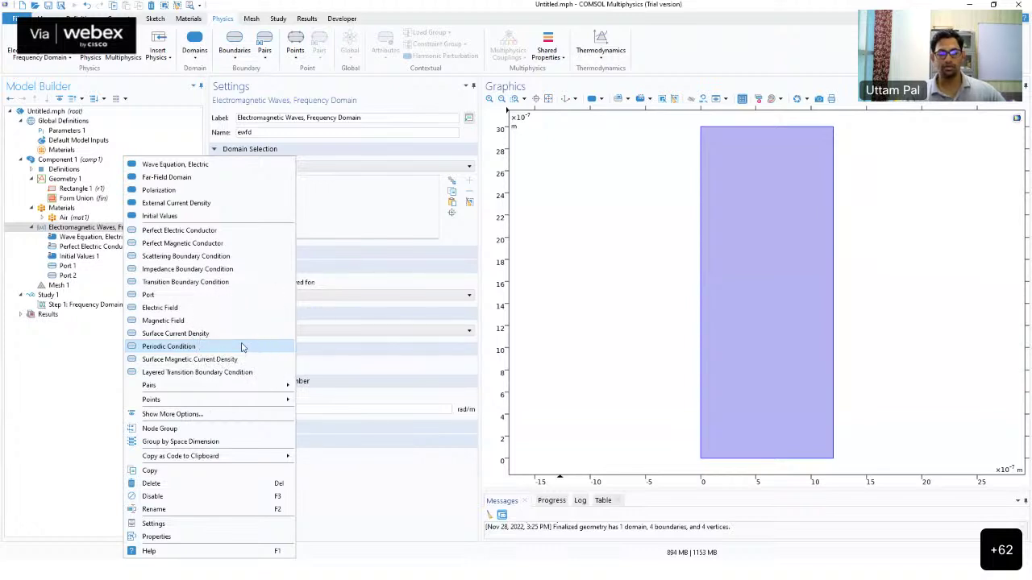
{"action": "key", "text": "Escape"}
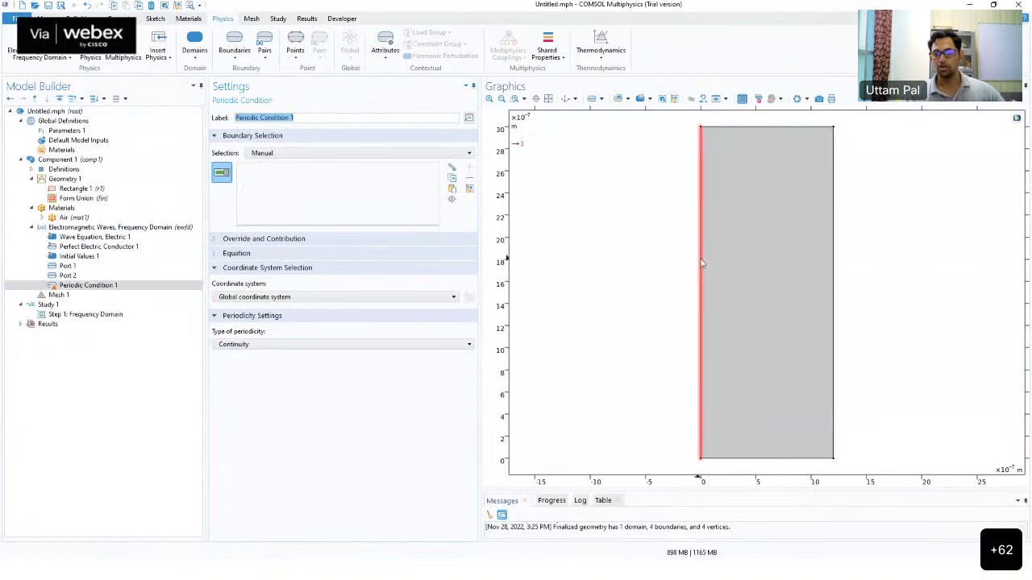
{"action": "left_click", "coordinate": [701, 263]}
{"action": "left_click", "coordinate": [833, 271]}
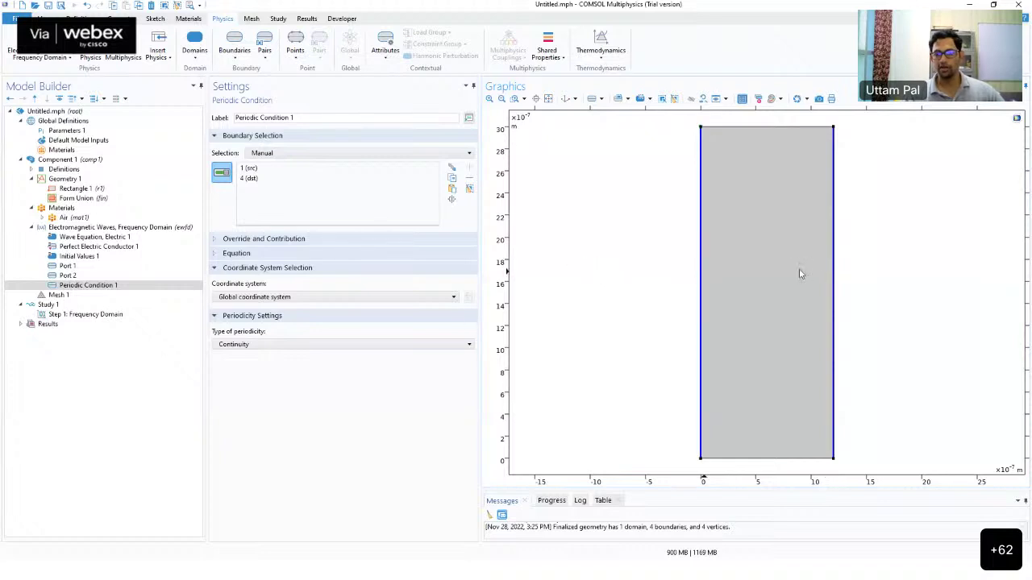
Step: Highlight the periodic condition's source and destination boundaries in turn to identify them in the geometry
{"action": "left_click", "coordinate": [274, 169]}
{"action": "left_click", "coordinate": [260, 179]}
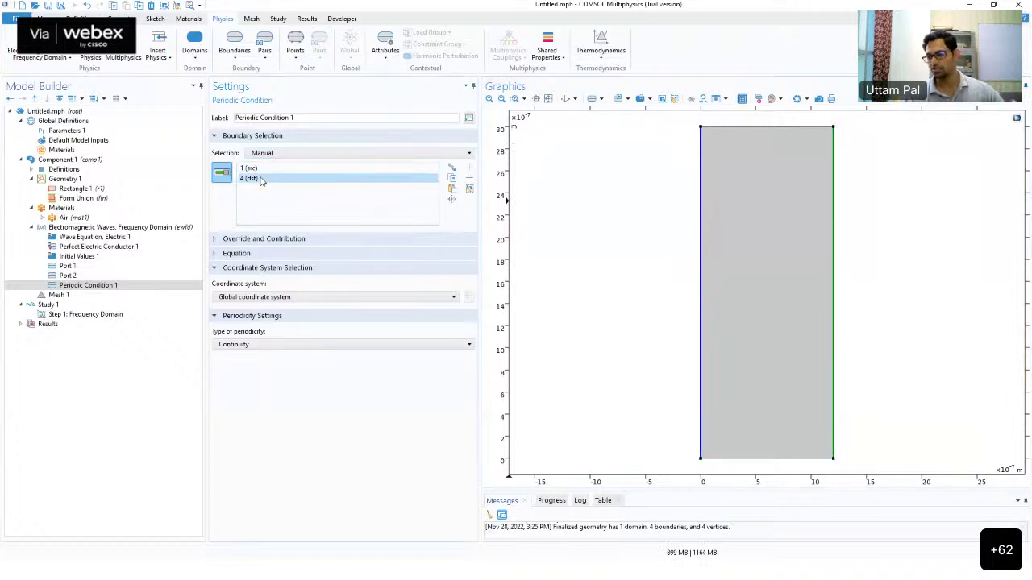
{"action": "left_click", "coordinate": [262, 168]}
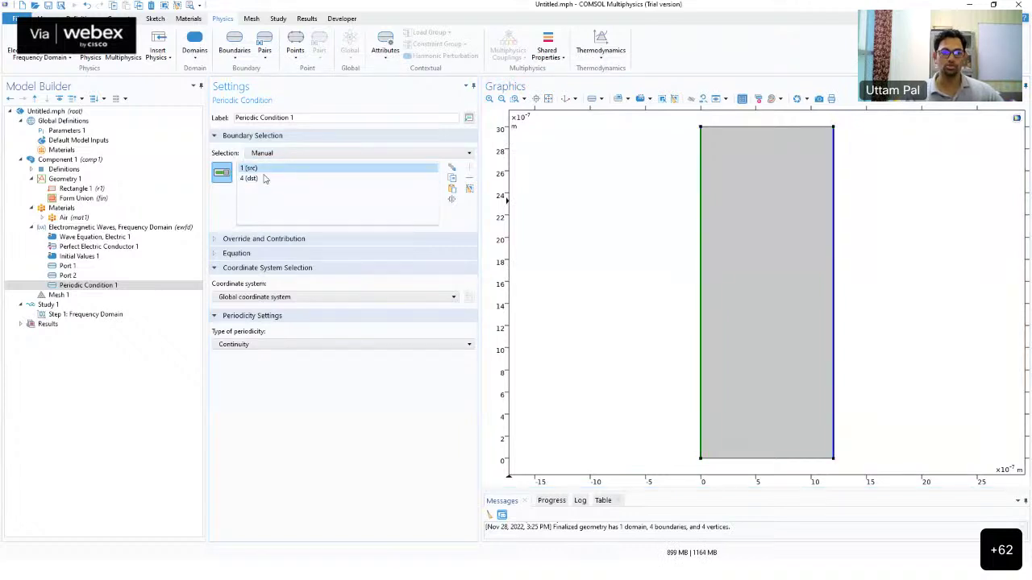
{"action": "left_click", "coordinate": [264, 179]}
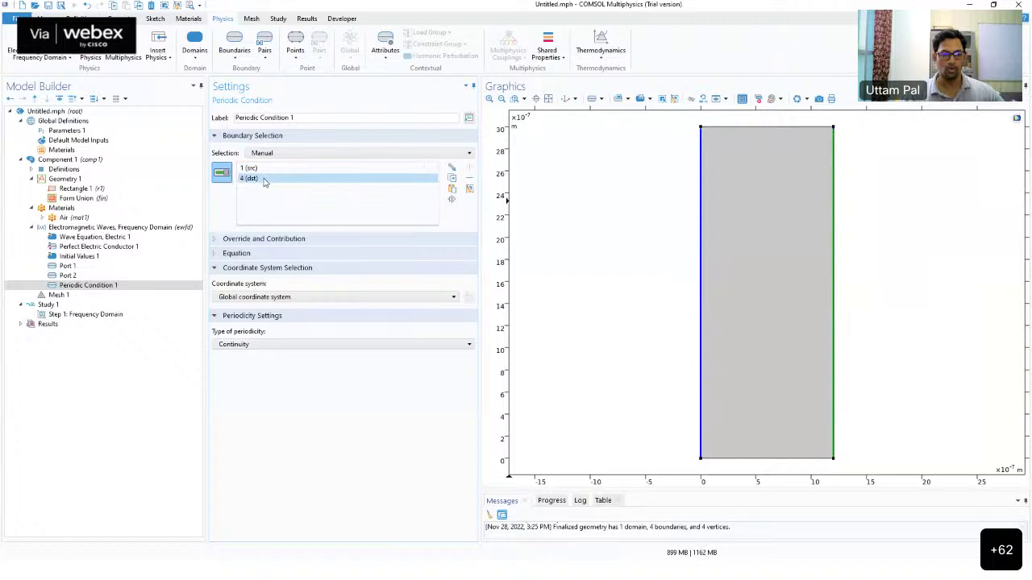
Step: Highlight the periodic condition's source and destination boundaries again and review the available periodicity types
{"action": "left_click", "coordinate": [263, 168]}
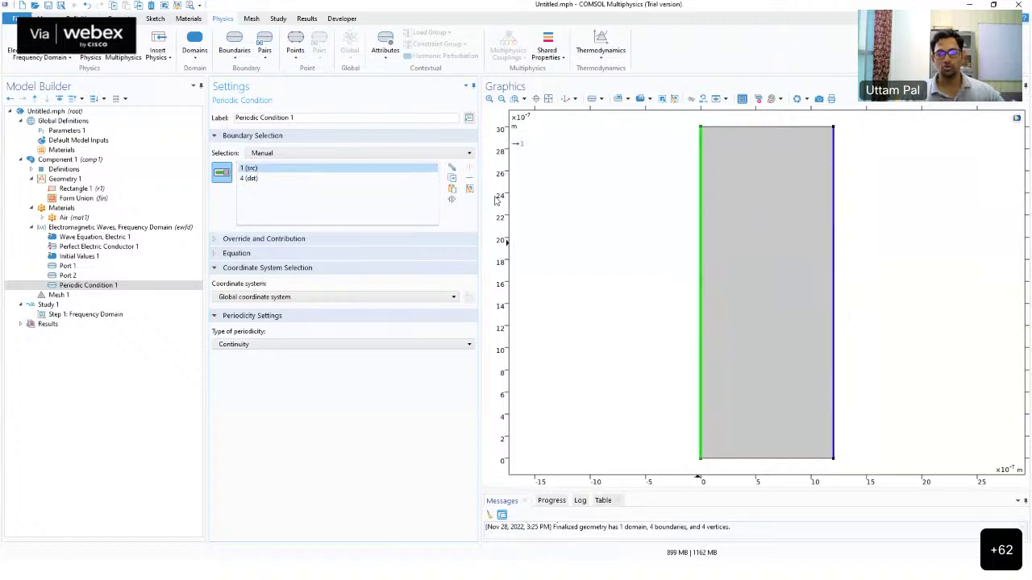
{"action": "left_click", "coordinate": [248, 179]}
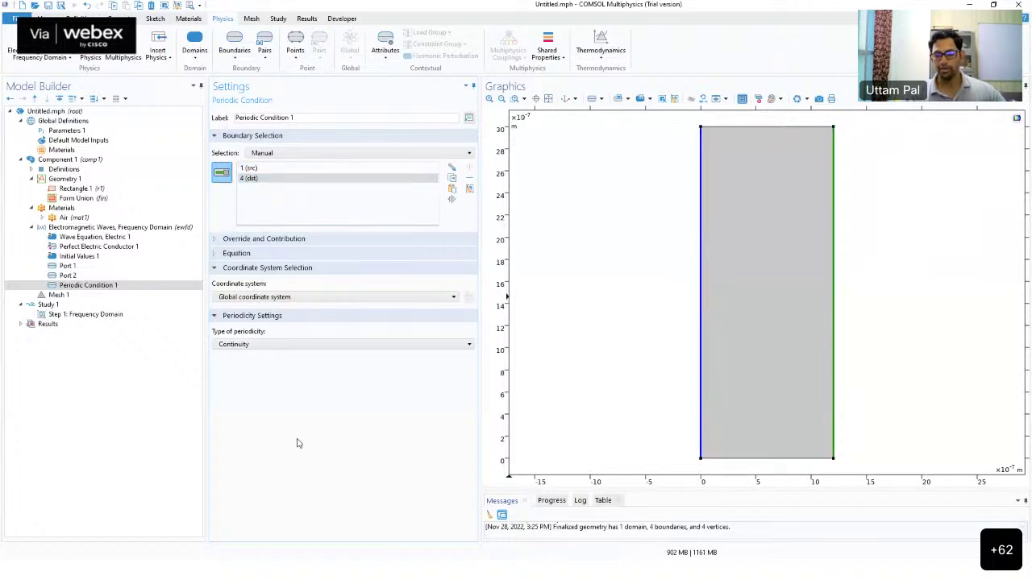
{"action": "left_click", "coordinate": [266, 345]}
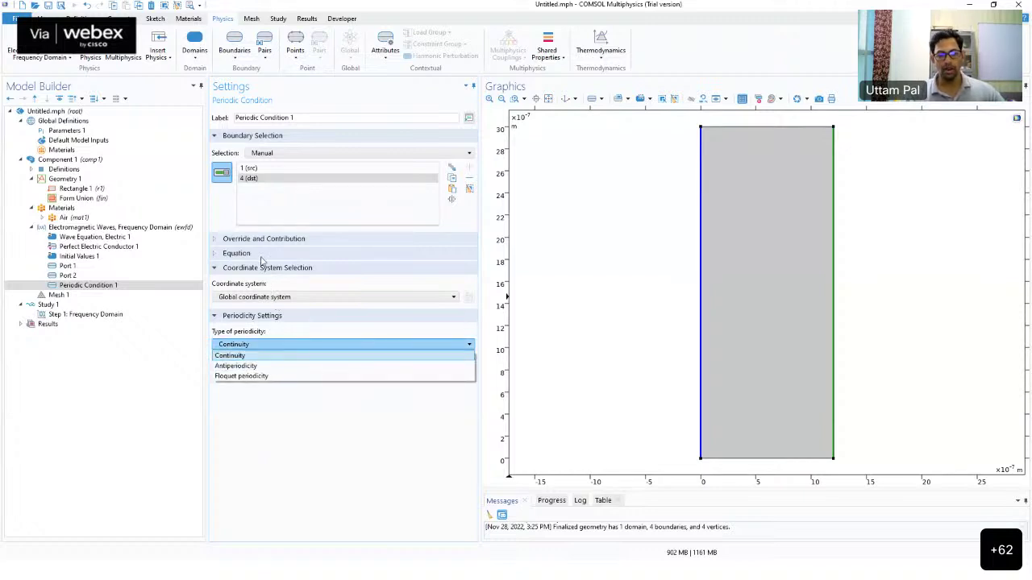
{"action": "left_click", "coordinate": [276, 457]}
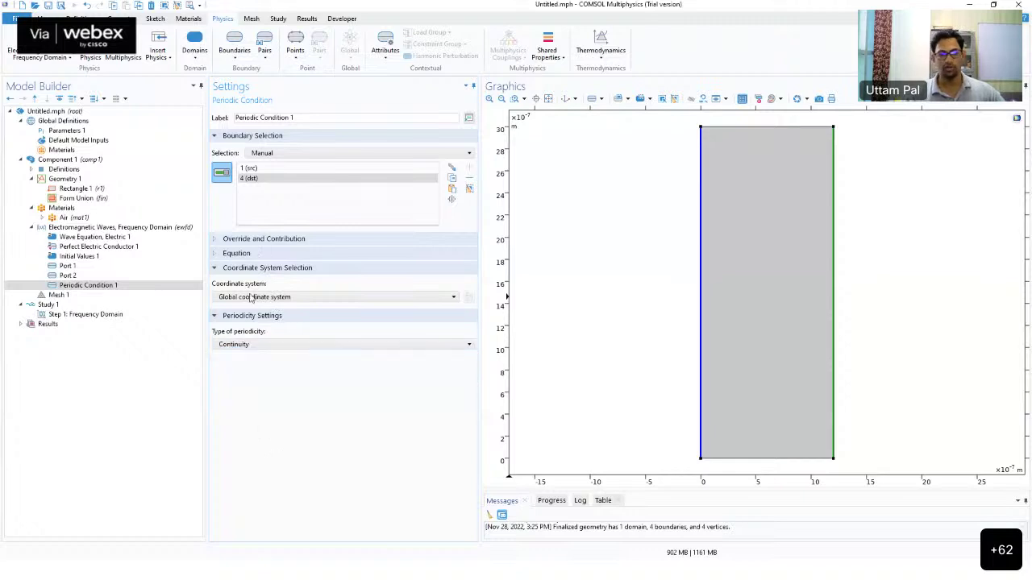
Step: Display the periodic condition's equation and try Antiperiodicity as the type of periodicity
{"action": "left_click", "coordinate": [237, 253]}
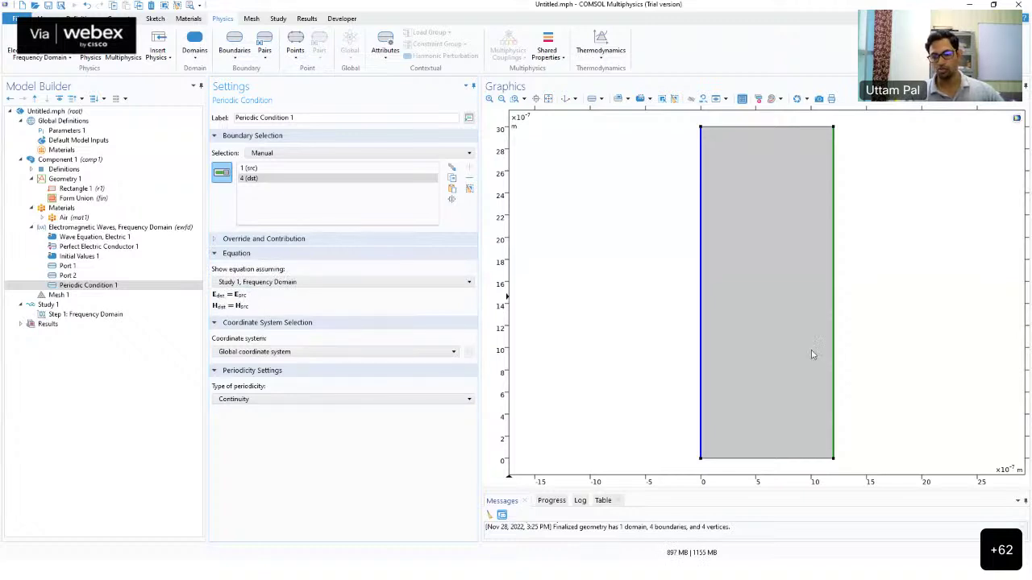
{"action": "key", "text": "ctrl"}
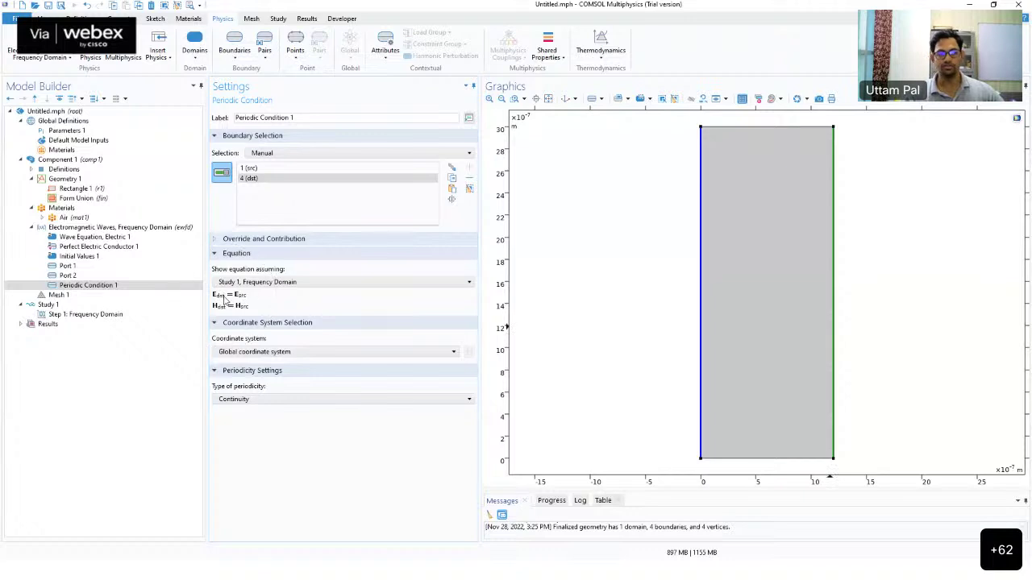
{"action": "left_click", "coordinate": [255, 401]}
{"action": "left_click", "coordinate": [259, 420]}
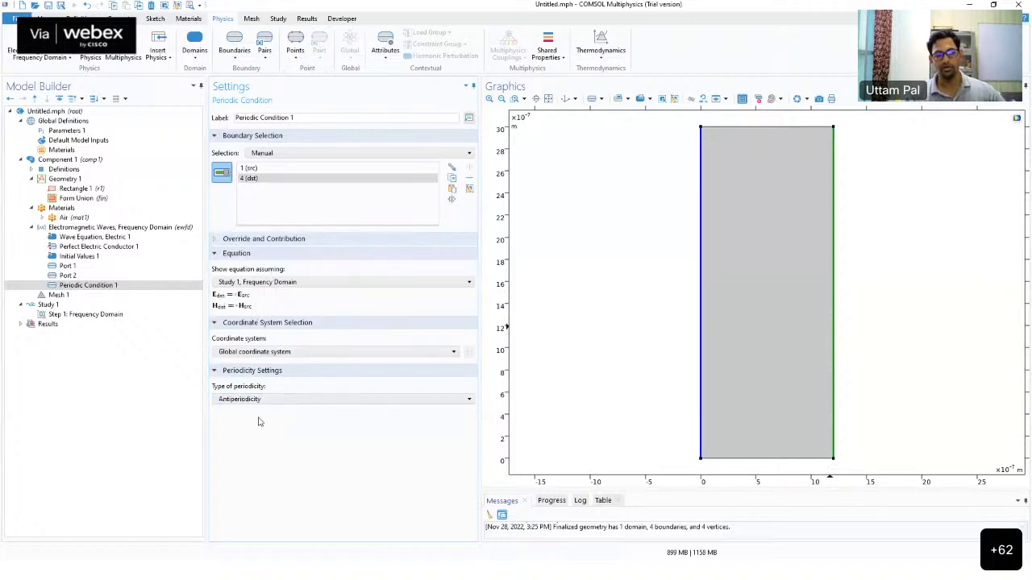
{"action": "key", "text": "ctrl"}
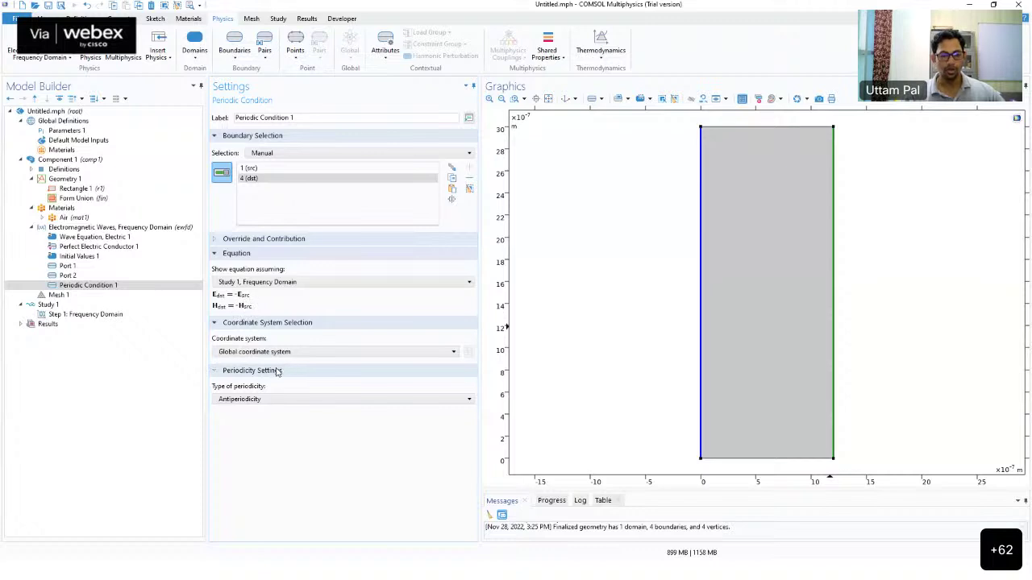
Step: Set the periodic condition to Floquet periodicity with its k-vector taken from the periodic port
{"action": "left_click", "coordinate": [278, 399]}
{"action": "left_click", "coordinate": [272, 431]}
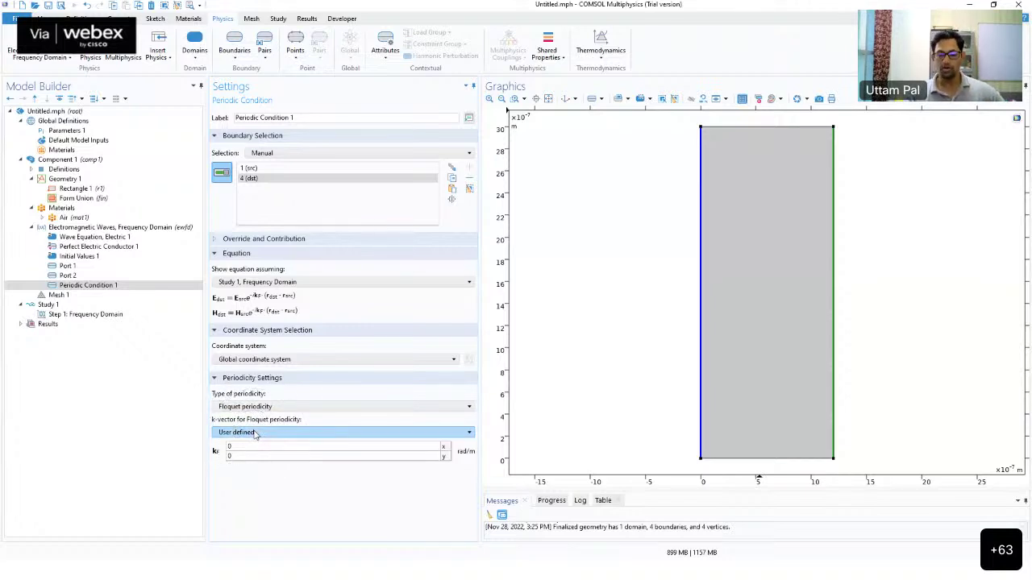
{"action": "left_click", "coordinate": [255, 434]}
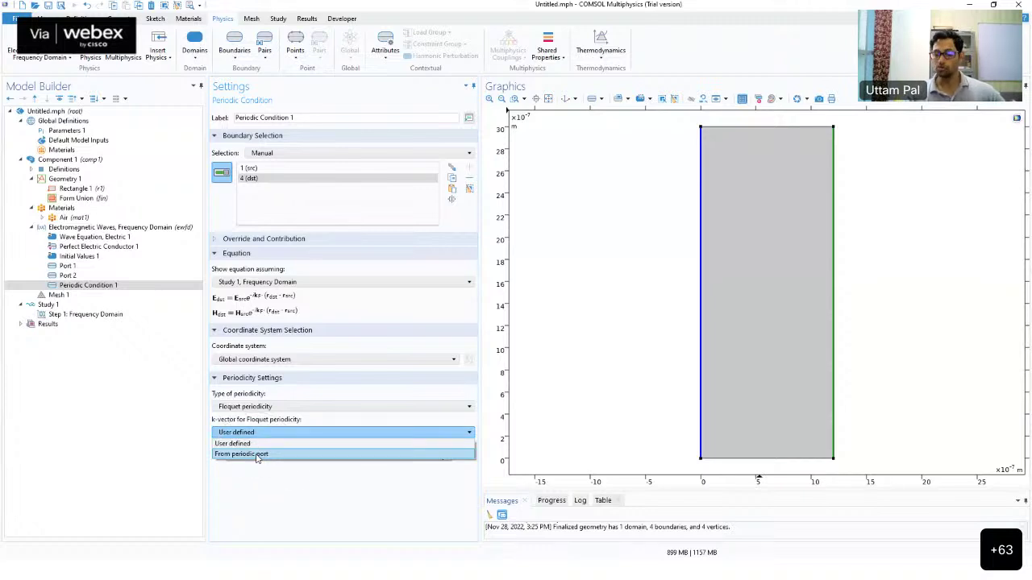
{"action": "left_click", "coordinate": [256, 456]}
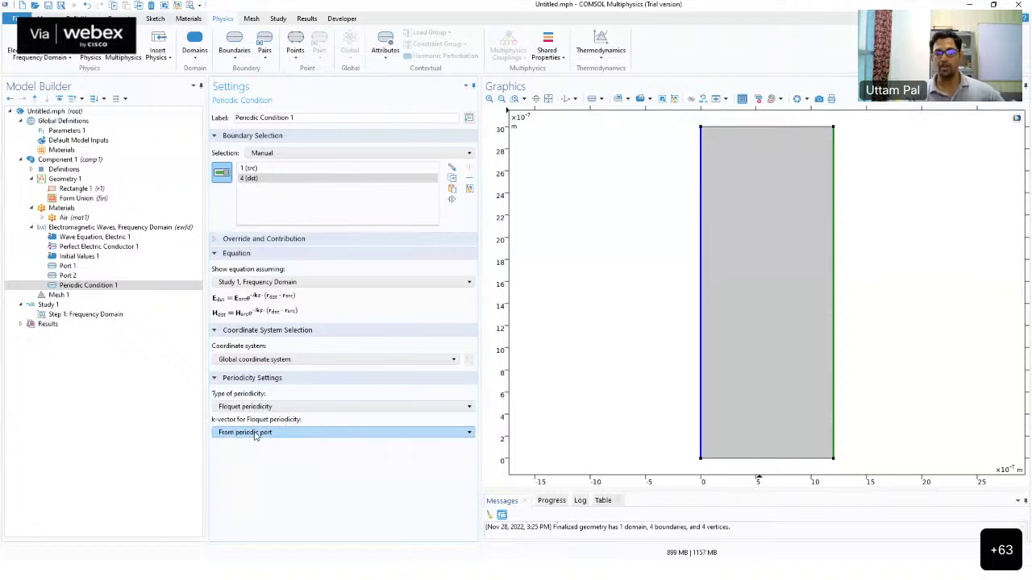
{"action": "key", "text": "ctrl"}
{"action": "key", "text": "ctrl"}
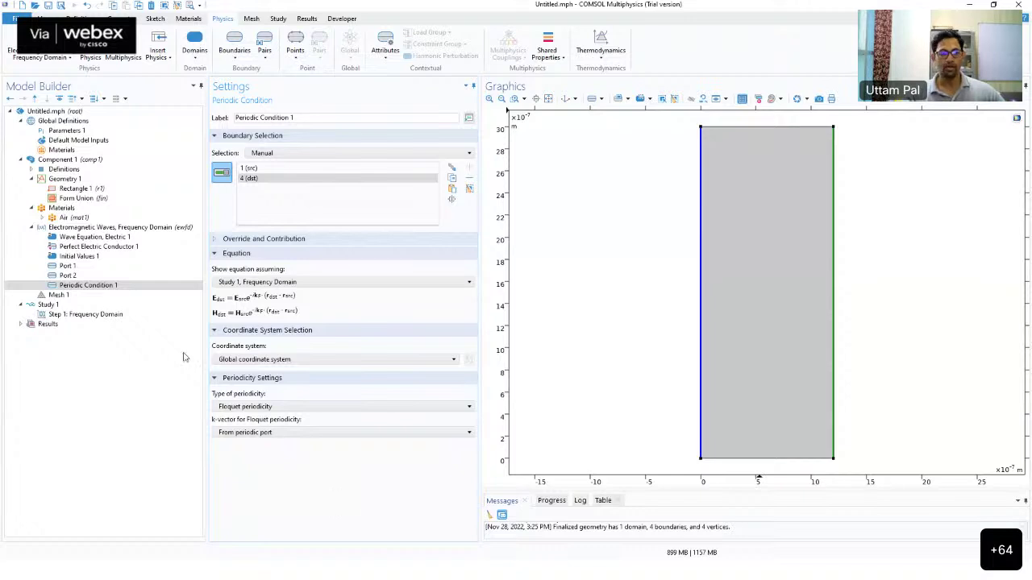
{"action": "left_click", "coordinate": [144, 288]}
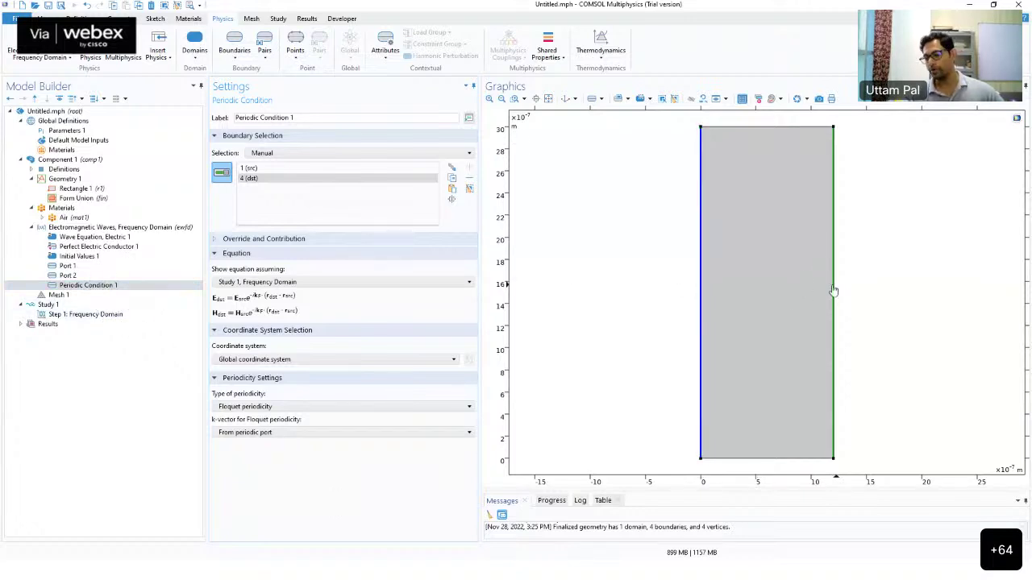
{"action": "left_click", "coordinate": [266, 408]}
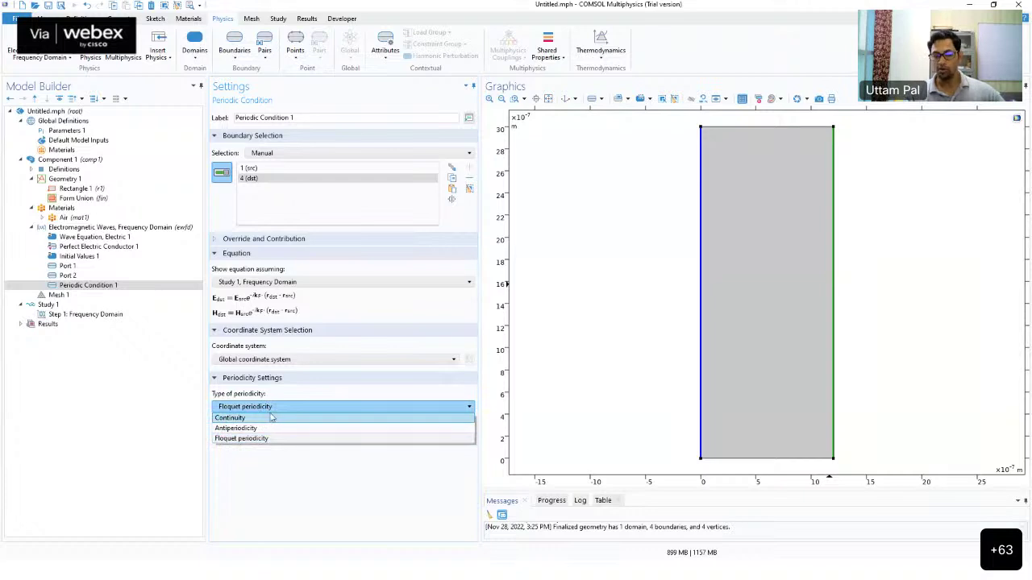
{"action": "left_click", "coordinate": [271, 392]}
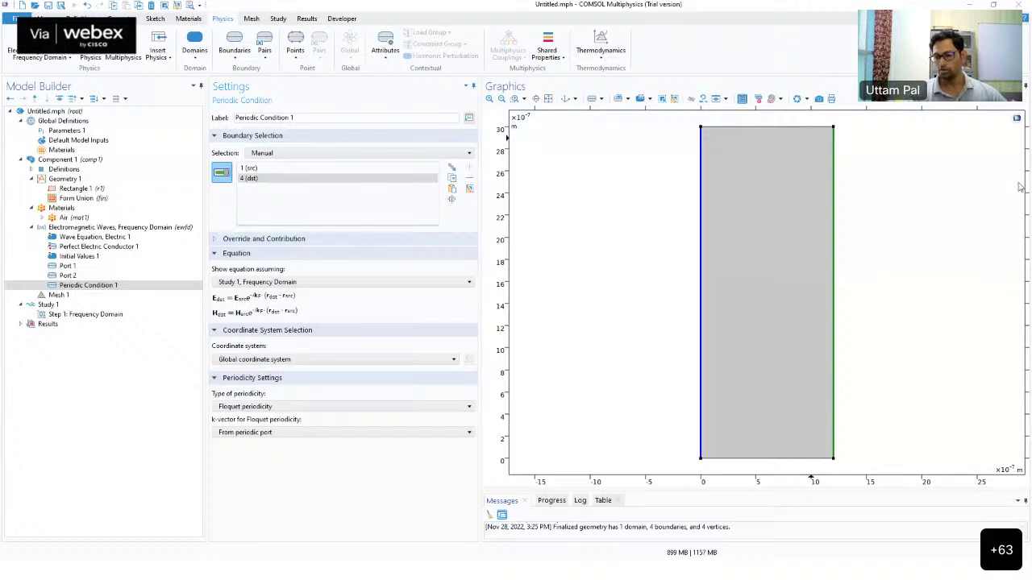
Step: Set the x component of Port 1's electric mode field amplitude to 100 V/m
{"action": "left_click", "coordinate": [68, 267]}
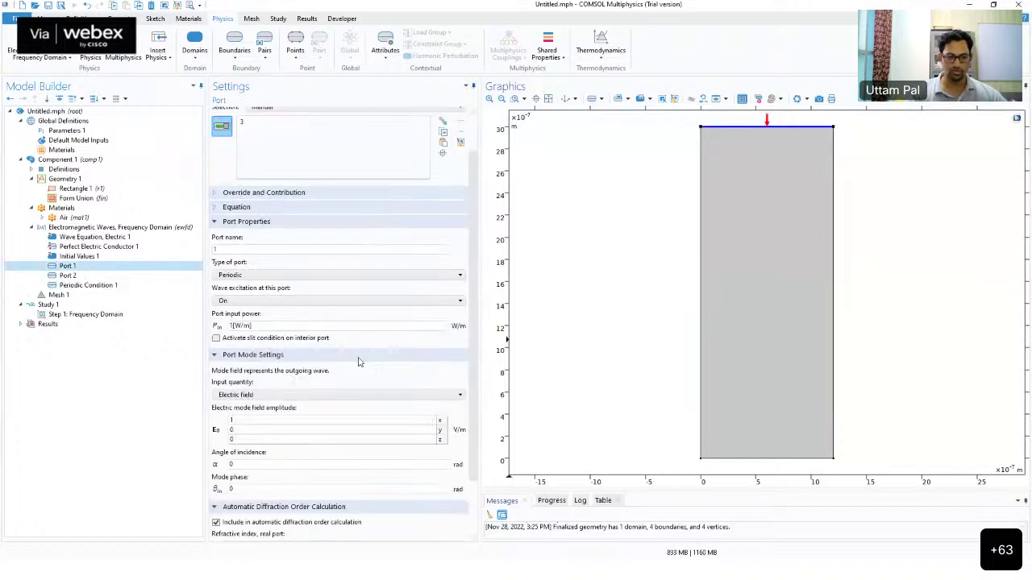
{"action": "left_click", "coordinate": [271, 423]}
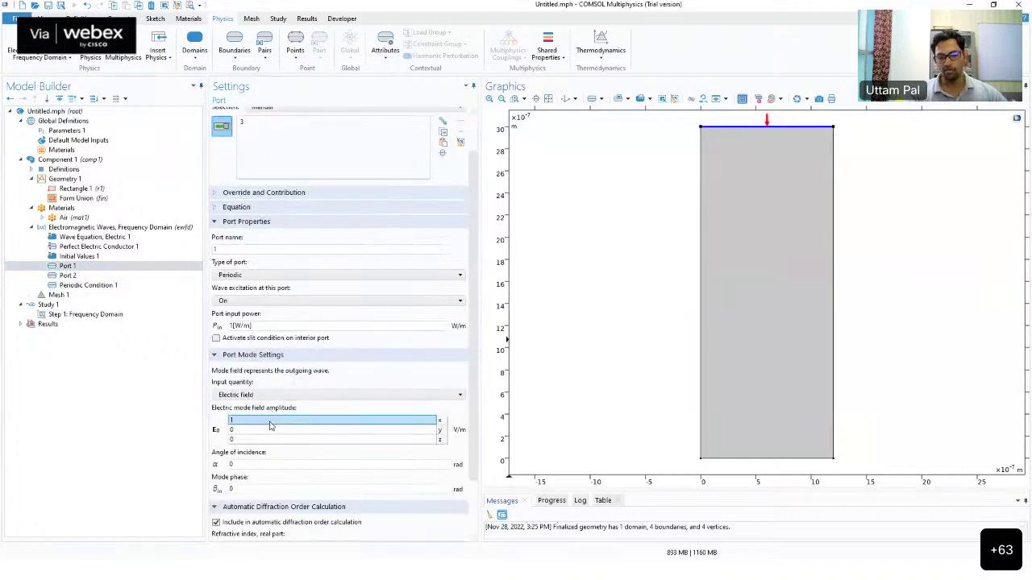
{"action": "type", "text": "100"}
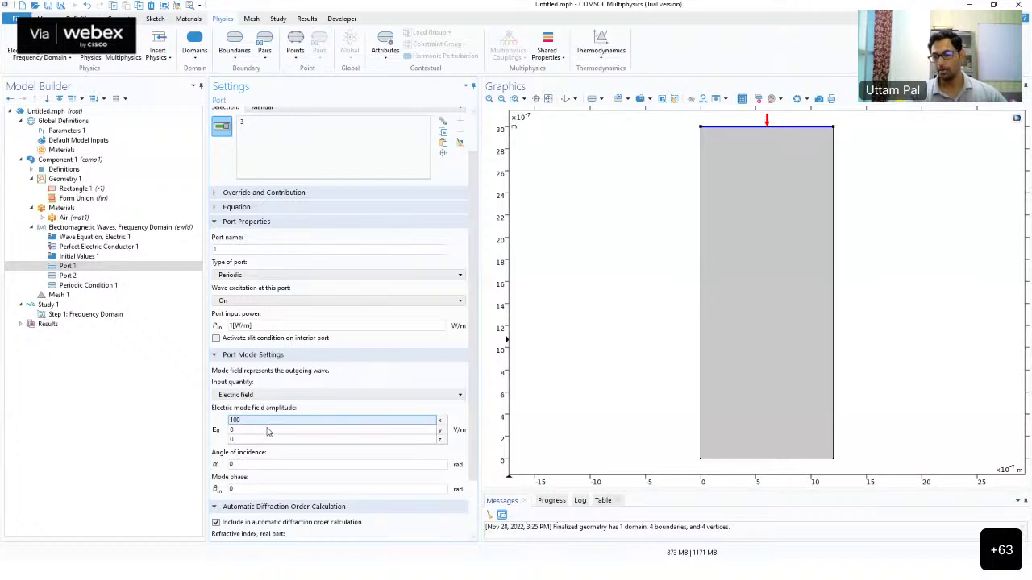
Step: Set the x component of Port 1's electric mode field amplitude to -1 V/m
{"action": "double_click", "coordinate": [271, 420]}
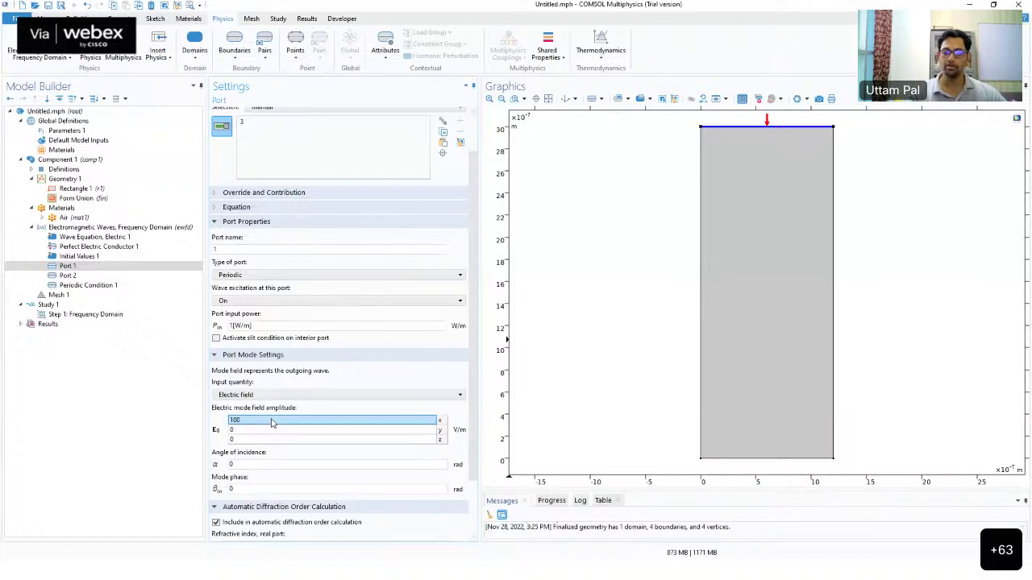
{"action": "left_click", "coordinate": [272, 420]}
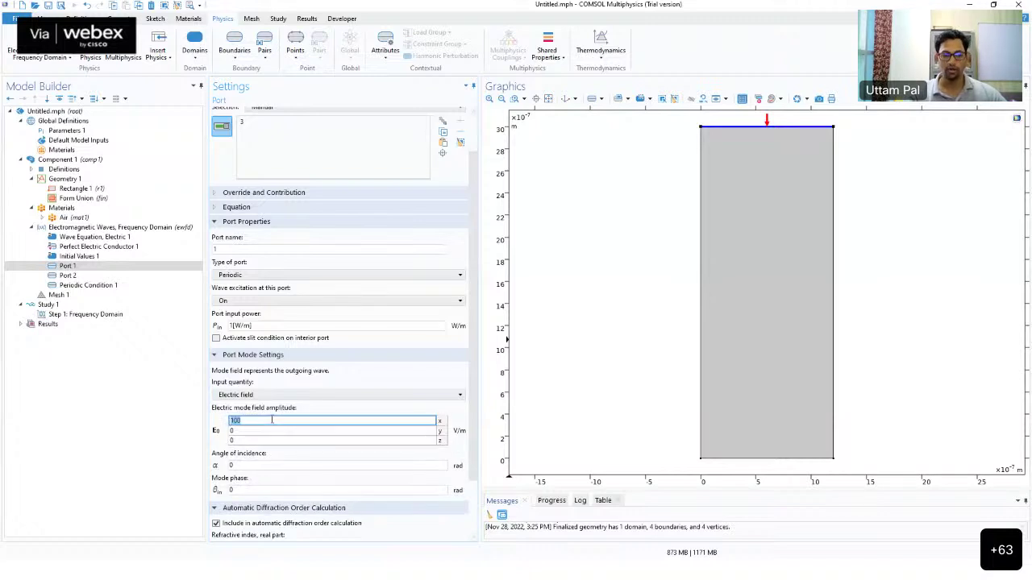
{"action": "type", "text": "1"}
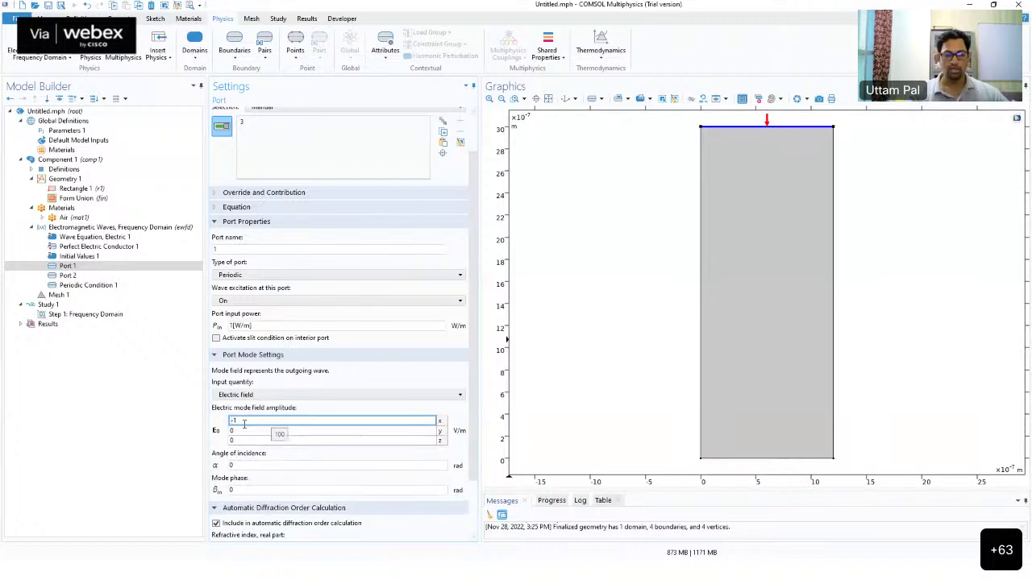
{"action": "type", "text": "-"}
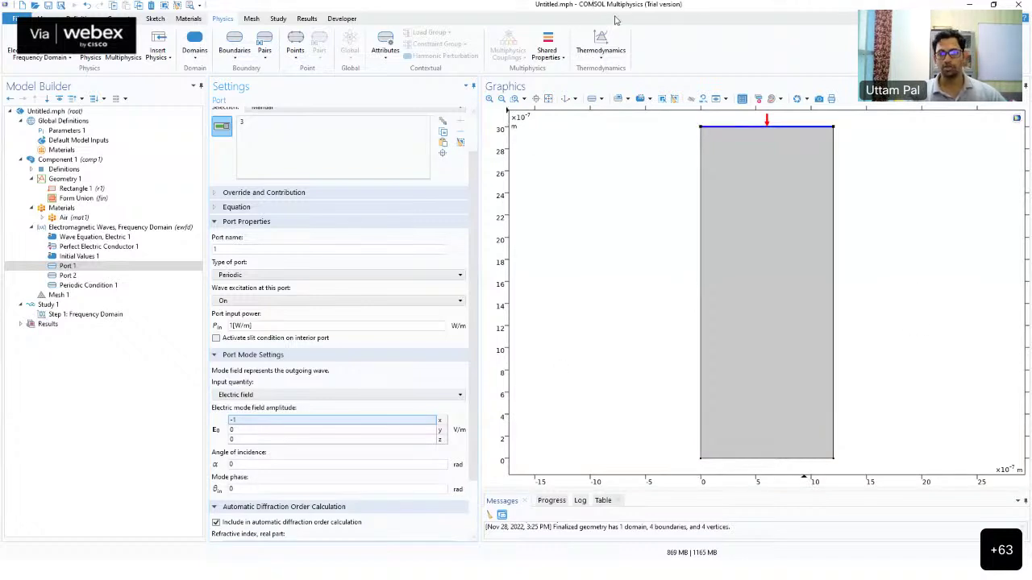
Step: Draw two freehand red double-headed horizontal arrows, one across each vertical edge of the rectangle
{"action": "mouse_move", "coordinate": [775, 177]}
{"action": "left_mouse_down"}
{"action": "mouse_move", "coordinate": [958, 171]}
{"action": "mouse_move", "coordinate": [953, 183]}
{"action": "left_mouse_up"}
{"action": "mouse_move", "coordinate": [787, 221]}
{"action": "left_mouse_down"}
{"action": "mouse_move", "coordinate": [602, 219]}
{"action": "mouse_move", "coordinate": [627, 233]}
{"action": "left_mouse_up"}
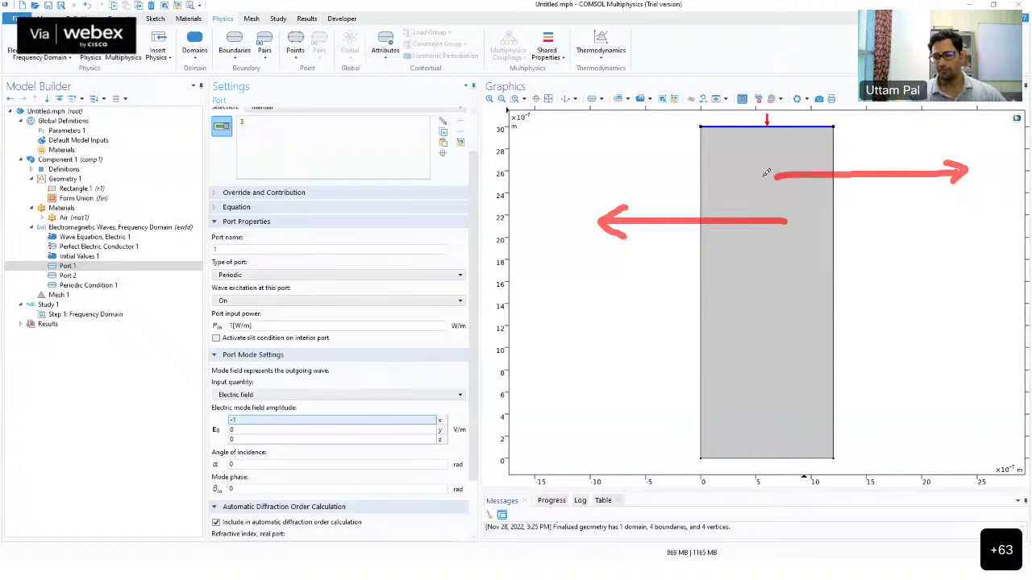
{"action": "mouse_move", "coordinate": [800, 159]}
{"action": "left_mouse_down"}
{"action": "mouse_move", "coordinate": [785, 198]}
{"action": "mouse_move", "coordinate": [804, 194]}
{"action": "mouse_move", "coordinate": [780, 242]}
{"action": "left_mouse_up"}
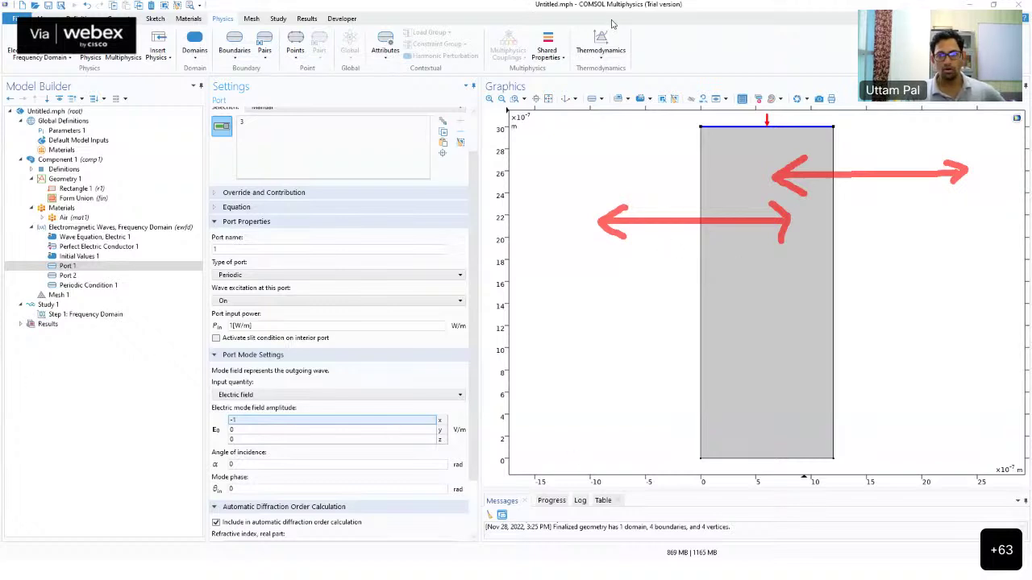
Step: Examine the settings of Periodic Condition 1 and Port 1, and highlight the periodic condition's source and destination boundaries
{"action": "left_click", "coordinate": [84, 285]}
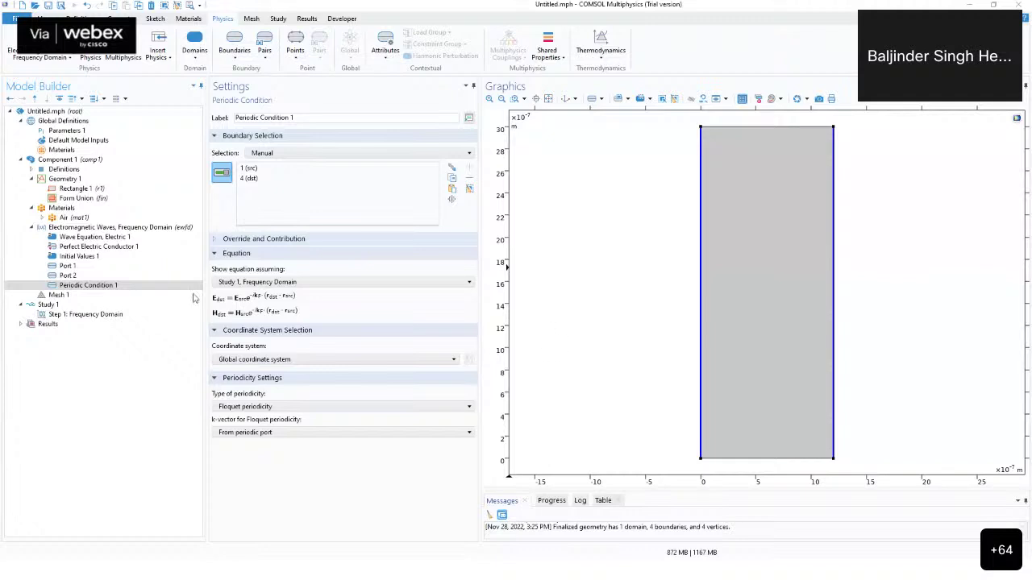
{"action": "left_click", "coordinate": [69, 266]}
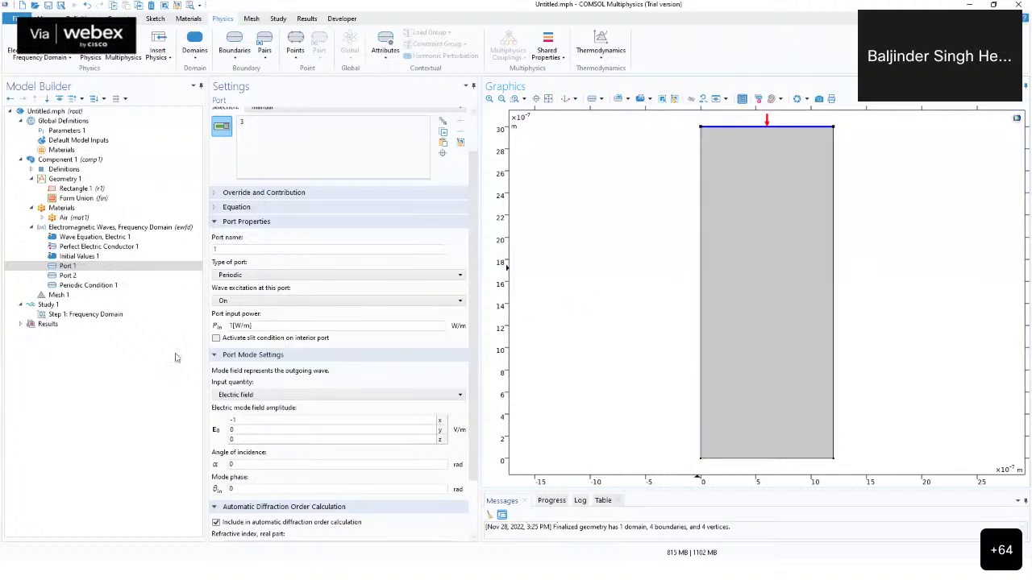
{"action": "left_click", "coordinate": [155, 386]}
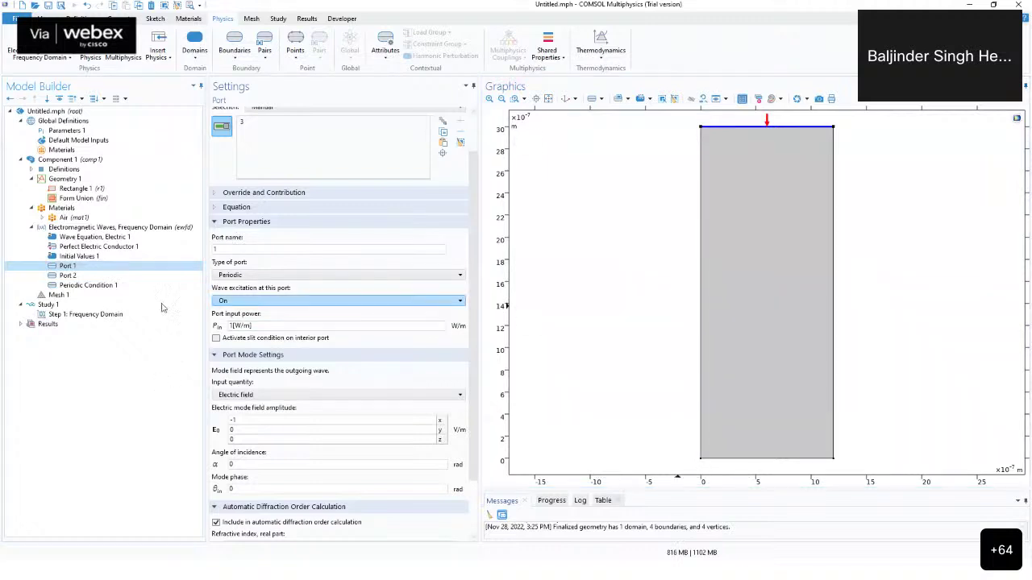
{"action": "left_click", "coordinate": [73, 285]}
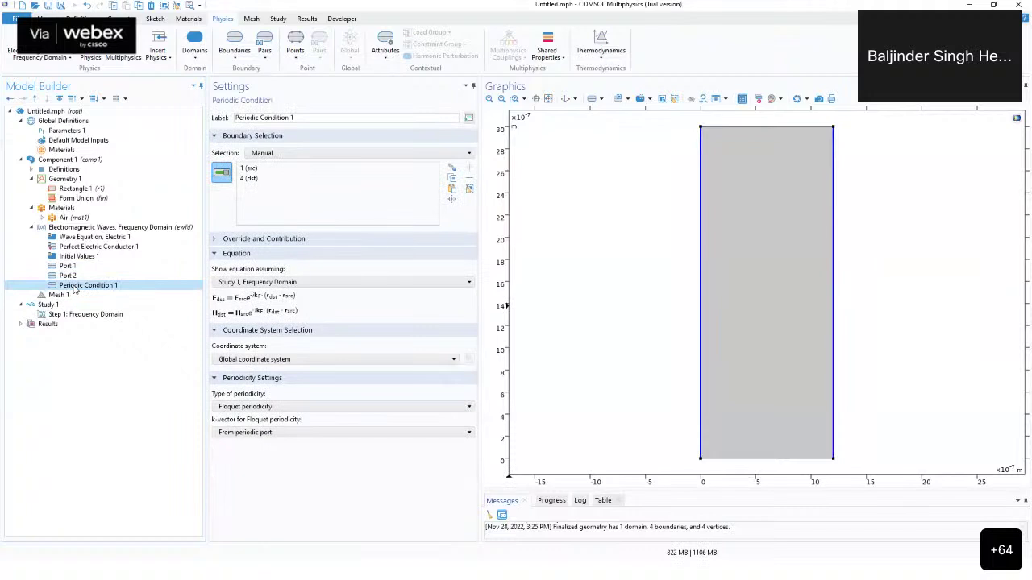
{"action": "left_click", "coordinate": [700, 292]}
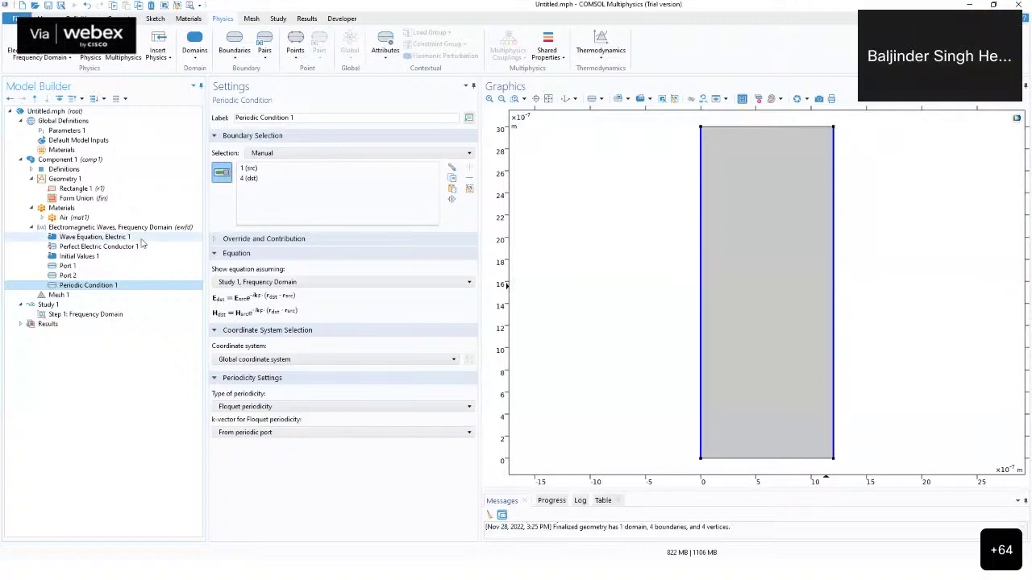
{"action": "left_click", "coordinate": [266, 170]}
{"action": "left_click", "coordinate": [260, 180]}
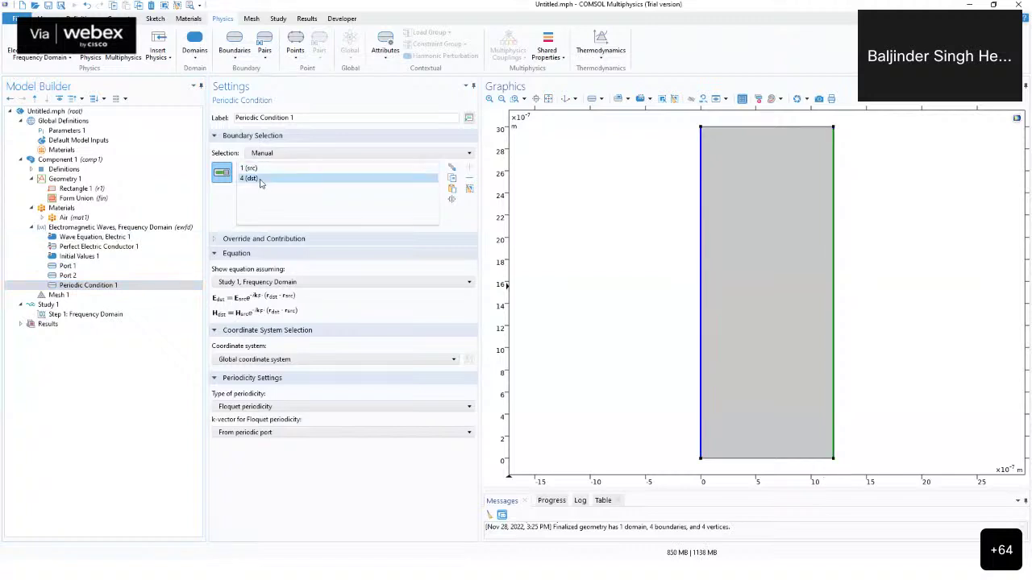
Step: Review which rectangle boundaries are assigned to Port 1, Port 2 and Periodic Condition 1
{"action": "left_click", "coordinate": [63, 267]}
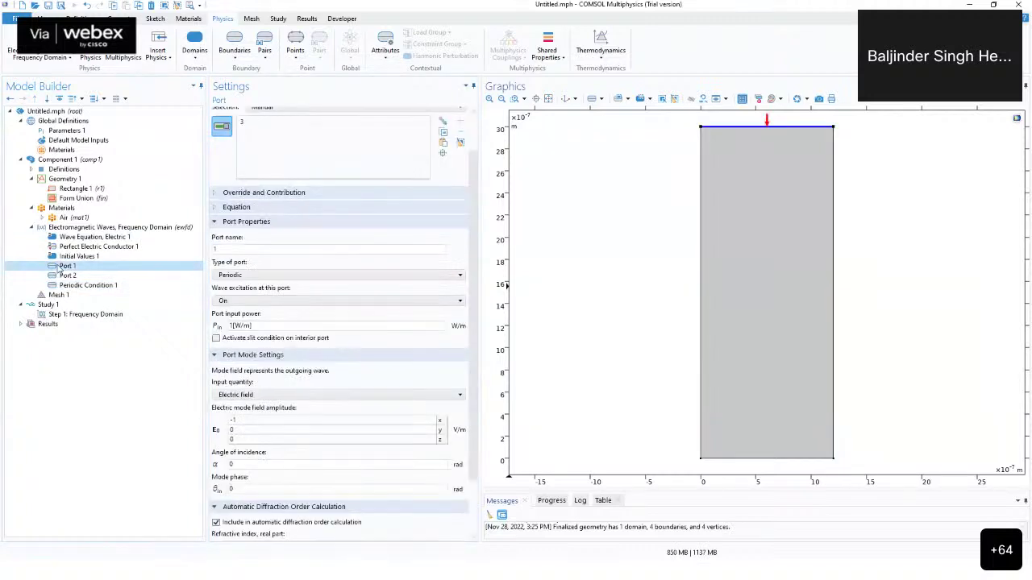
{"action": "scroll", "coordinate": [362, 239], "scroll_direction": "up", "scroll_amount": 2}
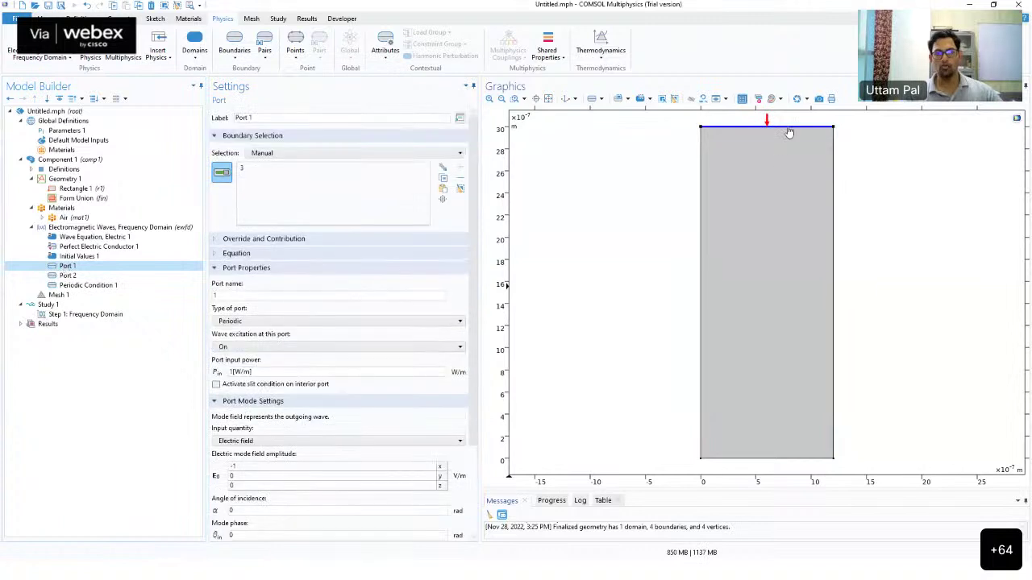
{"action": "left_click", "coordinate": [68, 276]}
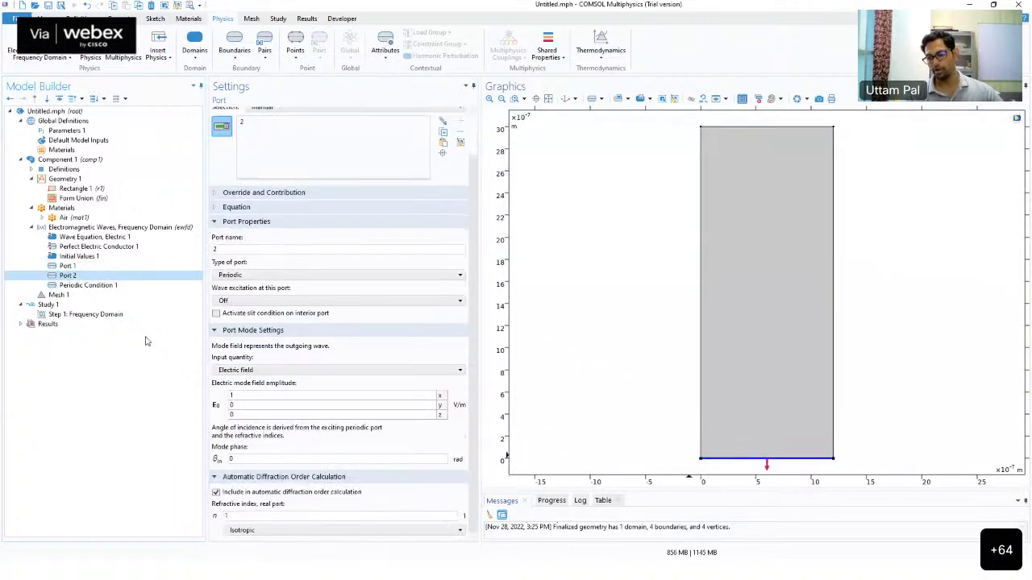
{"action": "key", "text": "Up"}
{"action": "left_click", "coordinate": [84, 286]}
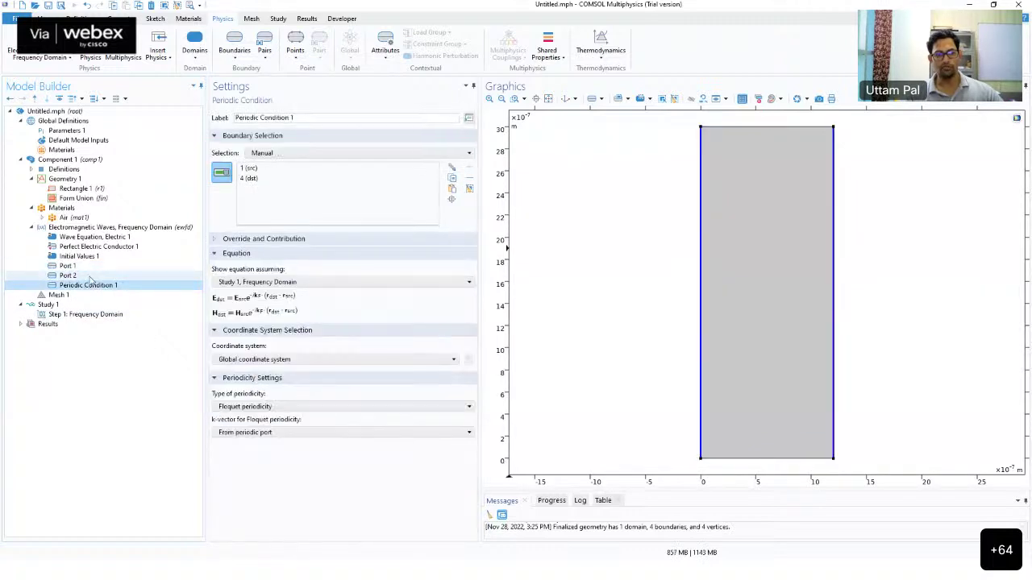
{"action": "key", "text": "Up"}
{"action": "left_click", "coordinate": [701, 375]}
{"action": "left_click", "coordinate": [129, 286]}
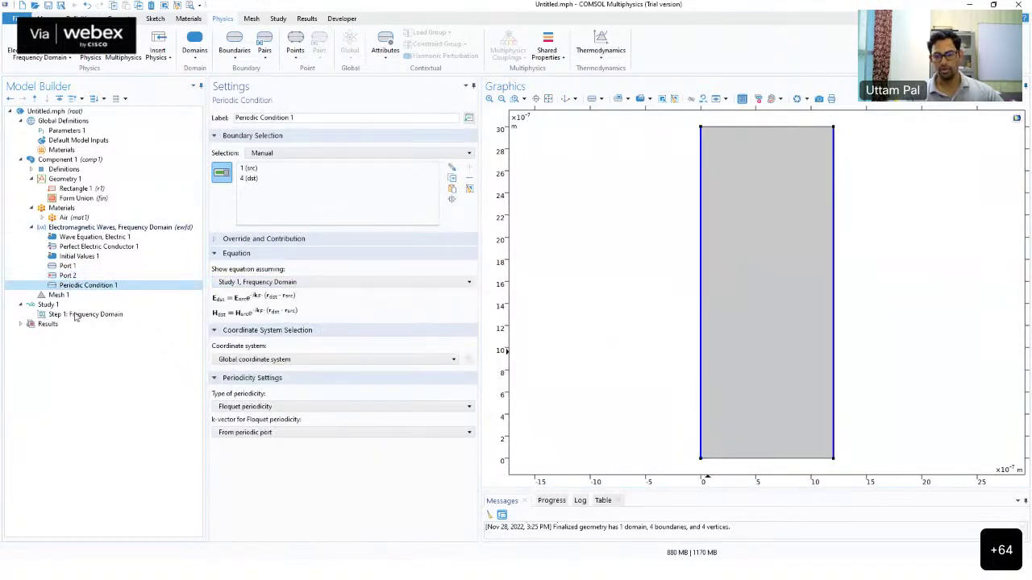
Step: Check the boundaries assigned to Port 1, Port 2 and Periodic Condition 1, and highlight the periodic condition's destination boundary
{"action": "left_click", "coordinate": [71, 275]}
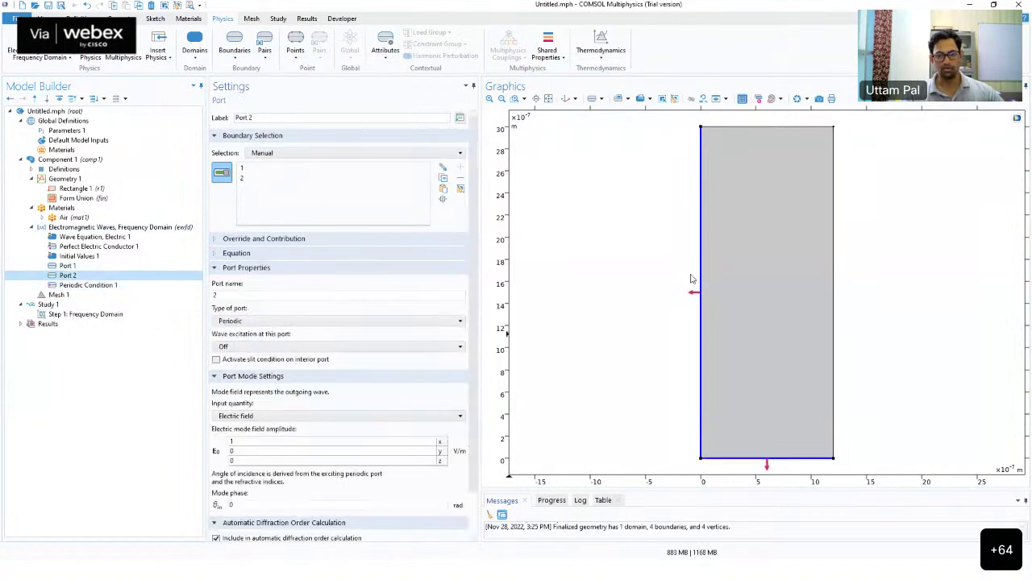
{"action": "left_click", "coordinate": [67, 266]}
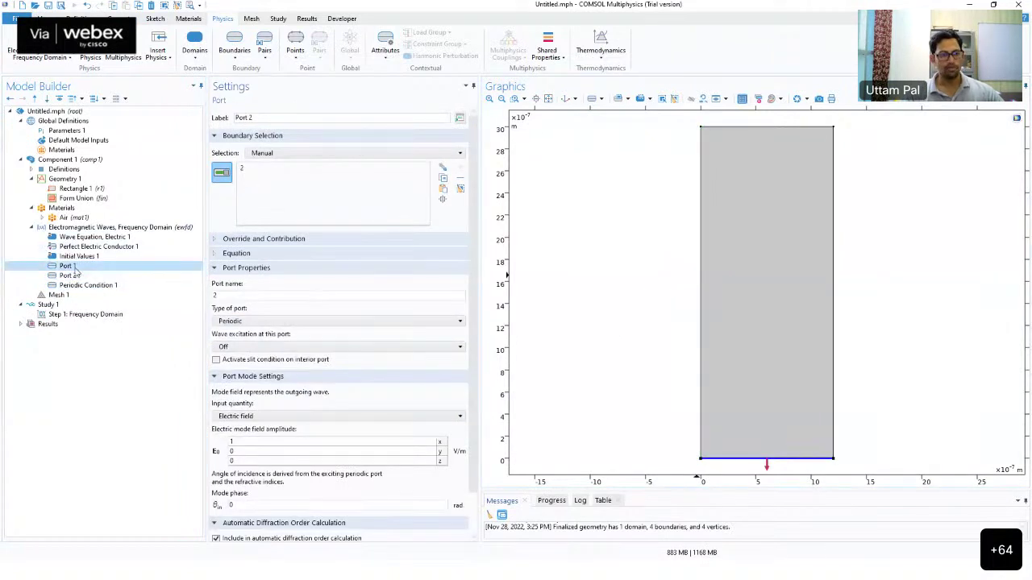
{"action": "left_click", "coordinate": [728, 134]}
{"action": "left_click", "coordinate": [729, 134]}
{"action": "left_click", "coordinate": [70, 275]}
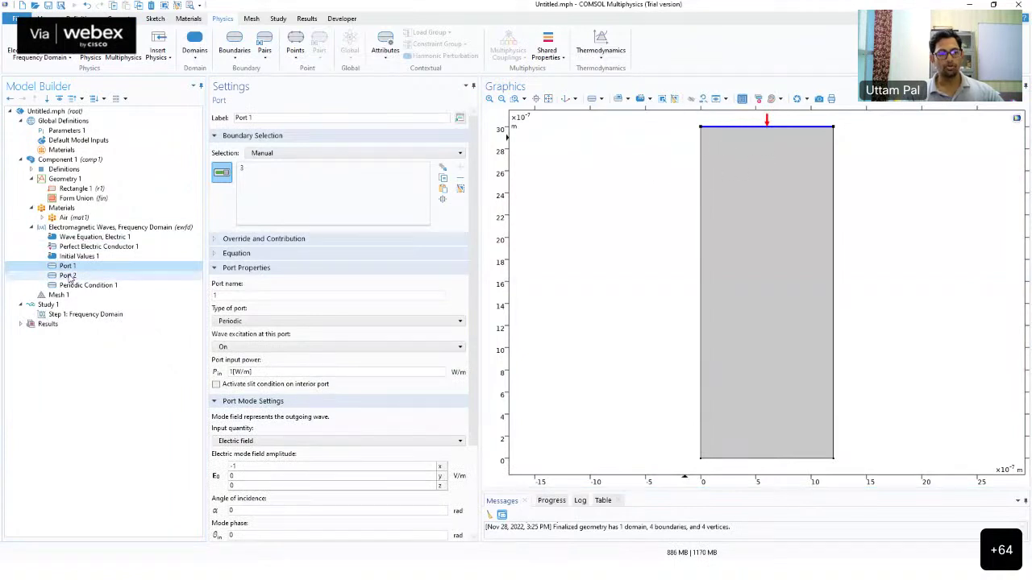
{"action": "left_click", "coordinate": [763, 464]}
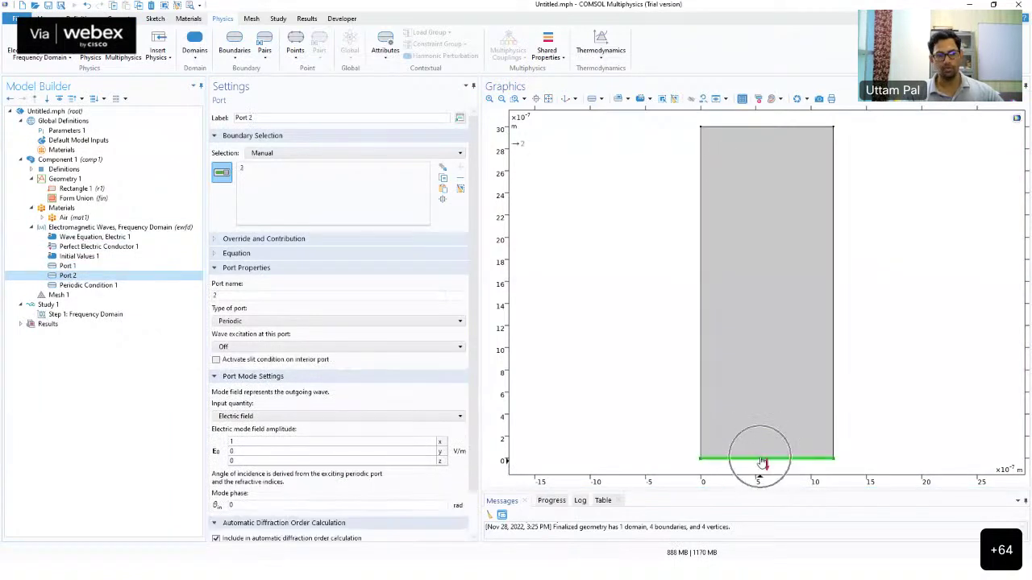
{"action": "left_click", "coordinate": [83, 287]}
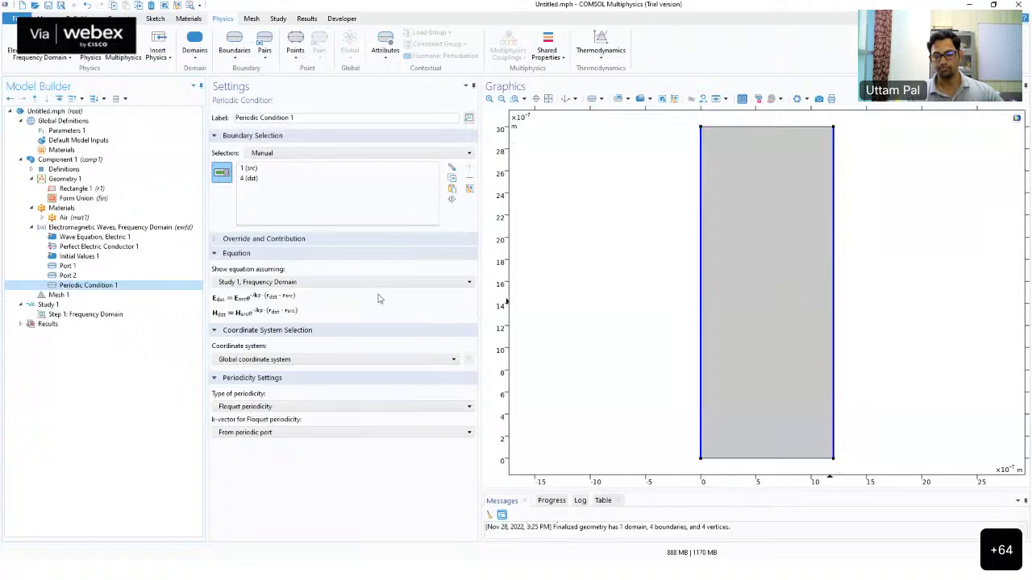
{"action": "left_click", "coordinate": [259, 179]}
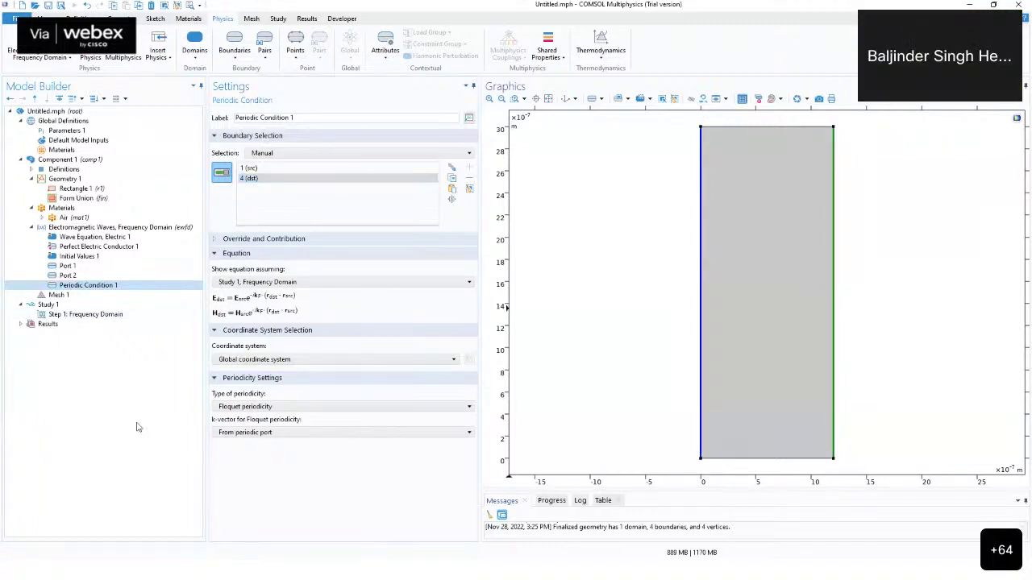
Step: Review the Electromagnetic Waves physics nodes, from Wave Equation, Electric 1 through both ports to Periodic Condition 1
{"action": "left_click", "coordinate": [113, 248]}
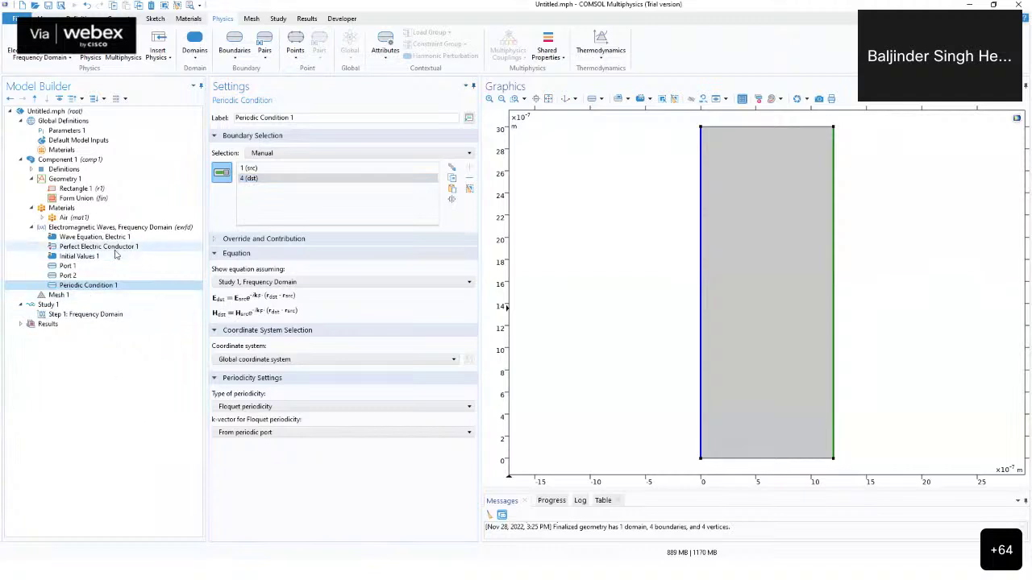
{"action": "left_click", "coordinate": [133, 238]}
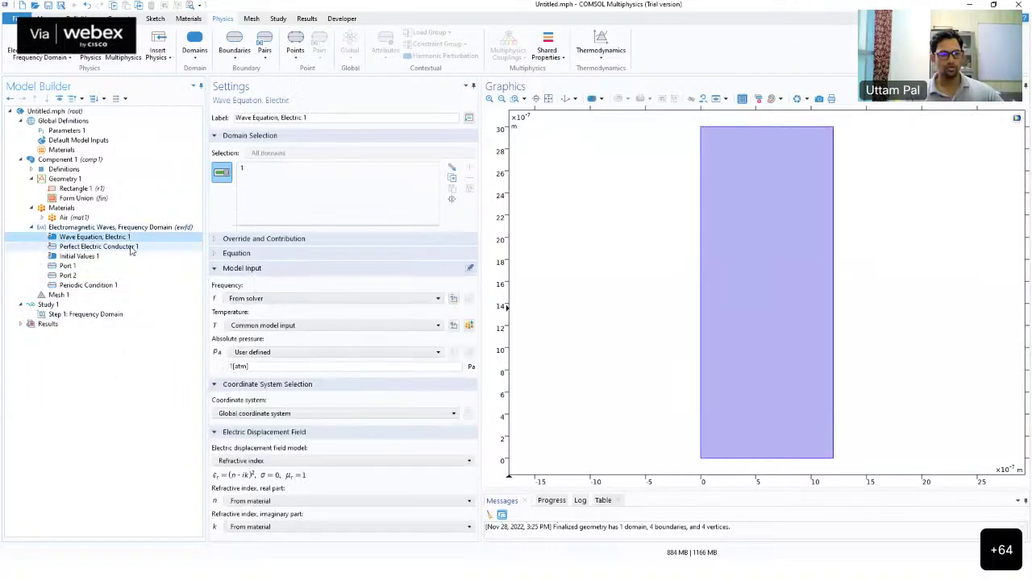
{"action": "left_click", "coordinate": [107, 258]}
{"action": "left_click", "coordinate": [89, 266]}
{"action": "left_click", "coordinate": [81, 276]}
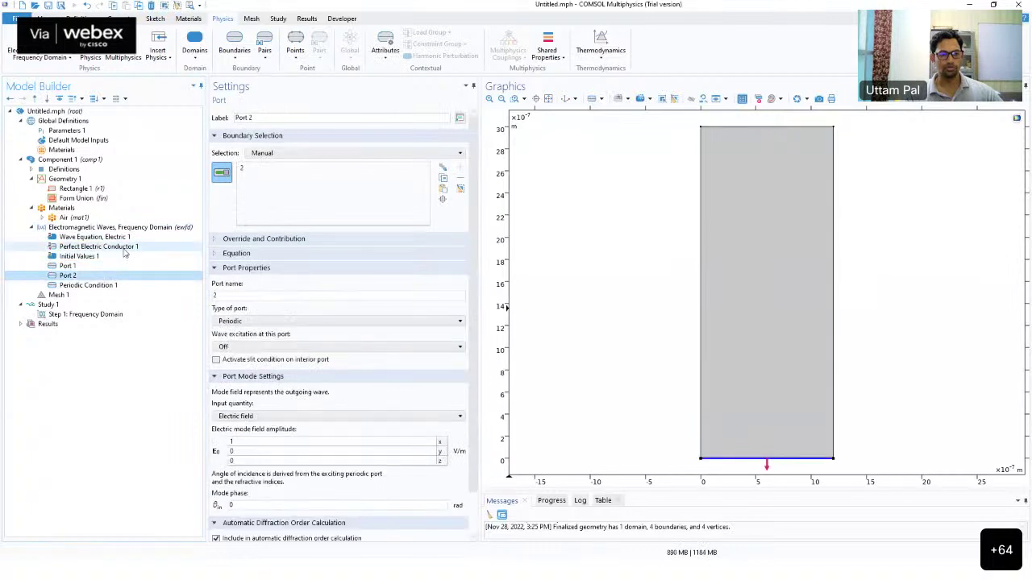
{"action": "left_click", "coordinate": [105, 246]}
{"action": "left_click", "coordinate": [123, 238]}
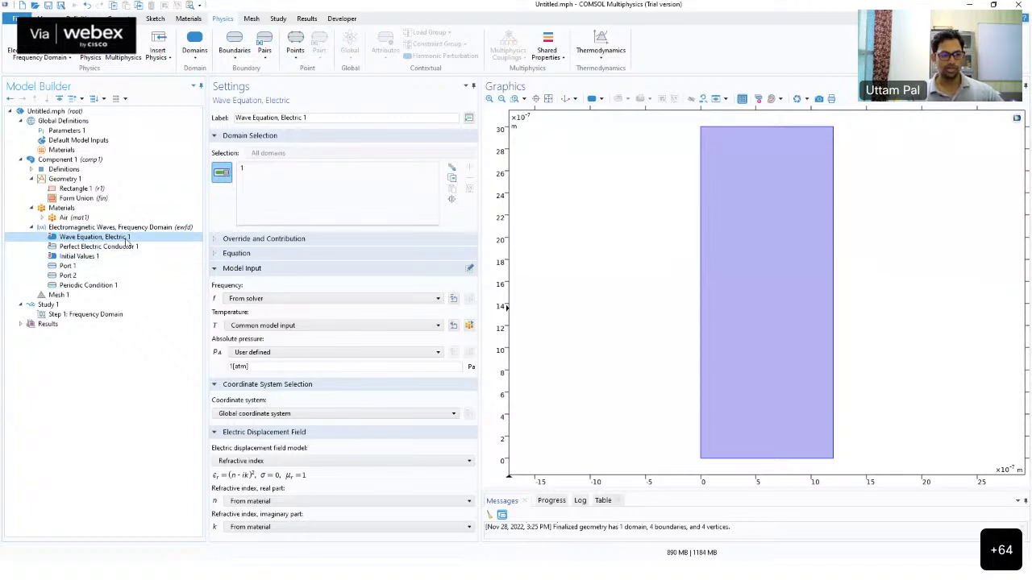
{"action": "left_click", "coordinate": [90, 267]}
{"action": "left_click", "coordinate": [92, 276]}
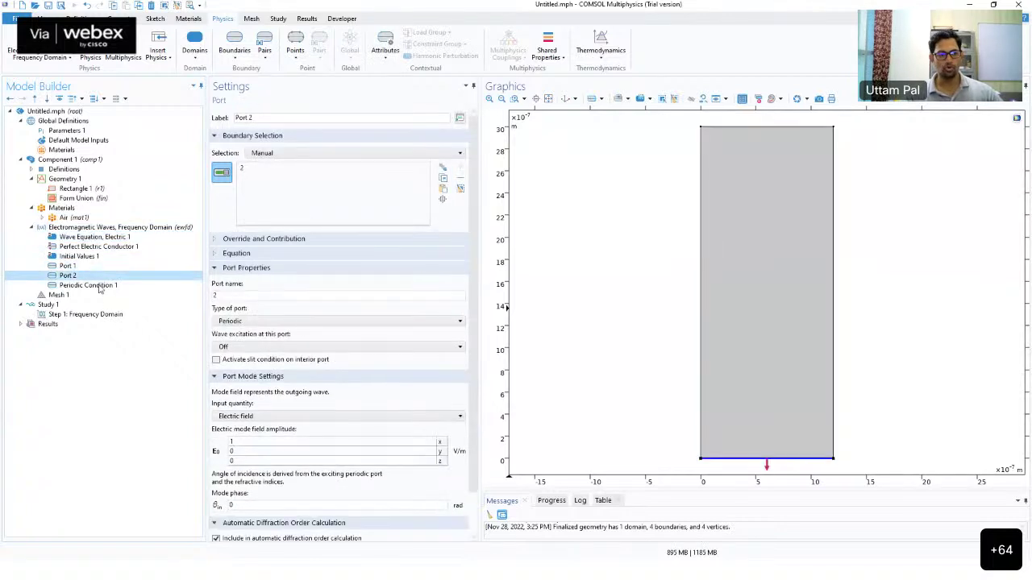
{"action": "left_click", "coordinate": [101, 286]}
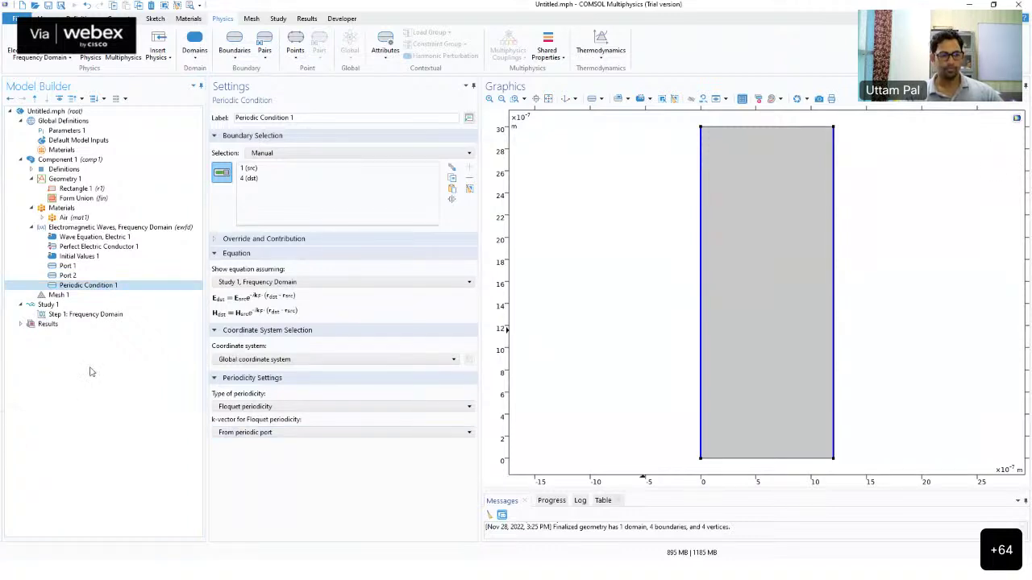
Step: Inspect the real and imaginary parts of the refractive index in the Air material's contents
{"action": "left_click", "coordinate": [87, 297]}
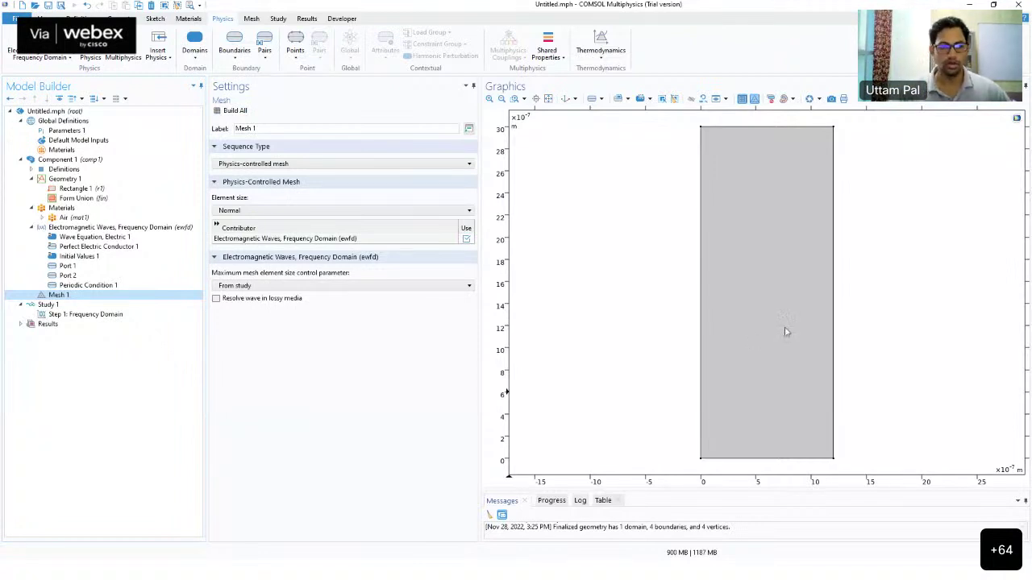
{"action": "left_click", "coordinate": [72, 217]}
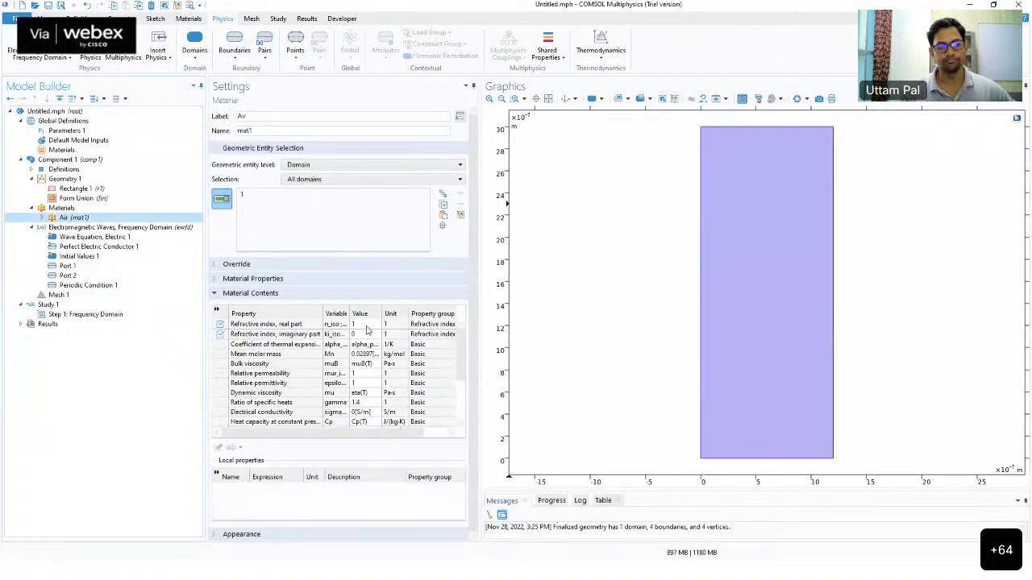
{"action": "left_click", "coordinate": [366, 335]}
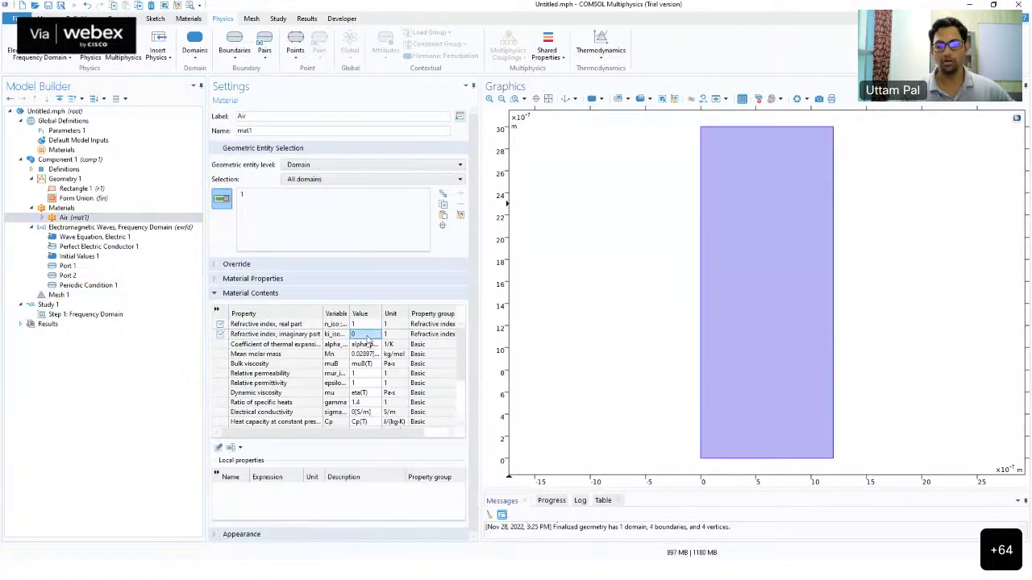
{"action": "left_click", "coordinate": [305, 326]}
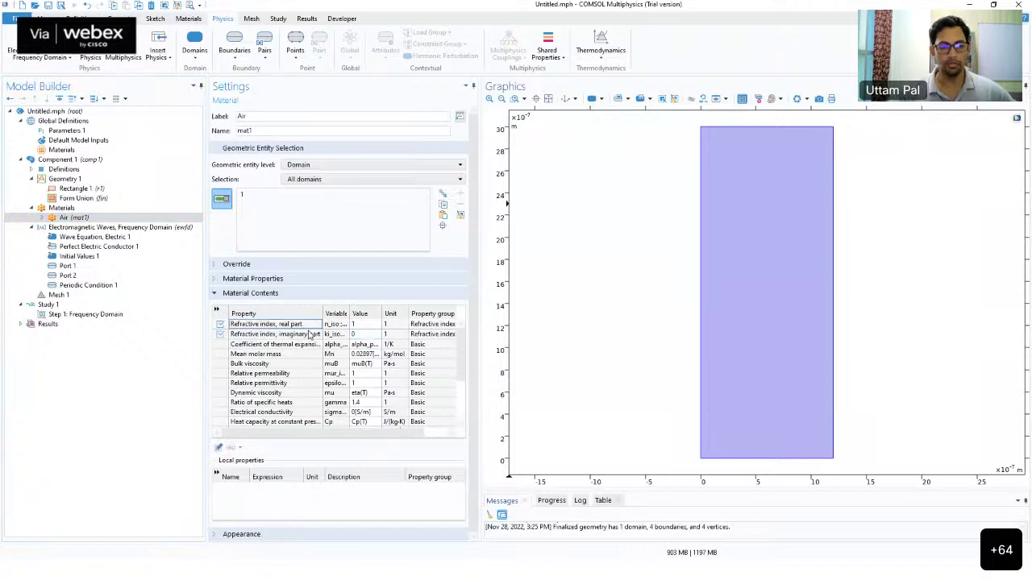
{"action": "left_click", "coordinate": [310, 335]}
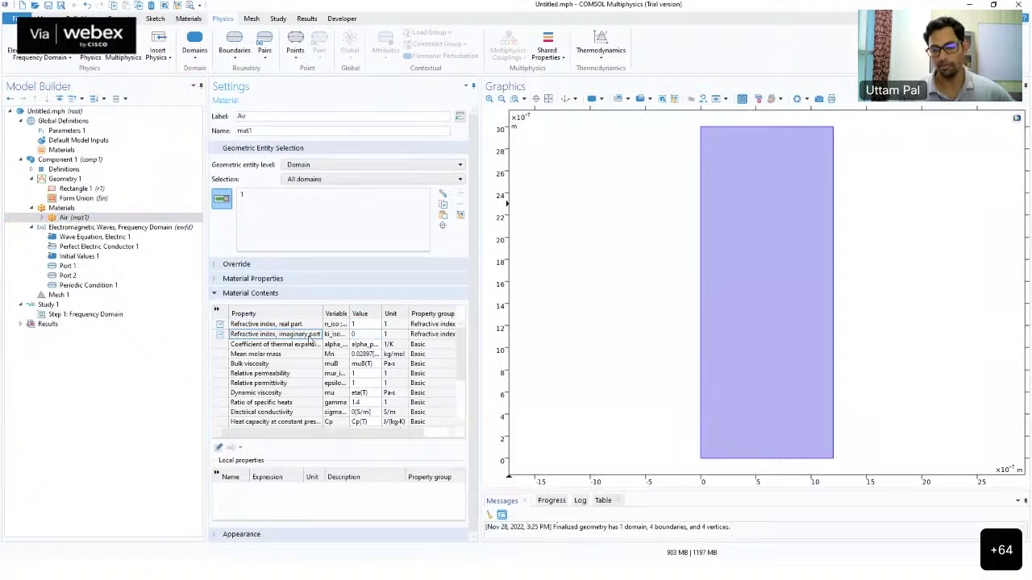
Step: Build the physics-controlled mesh of Mesh 1 with Normal element size and inspect its elements along the lower edge
{"action": "left_click", "coordinate": [72, 296]}
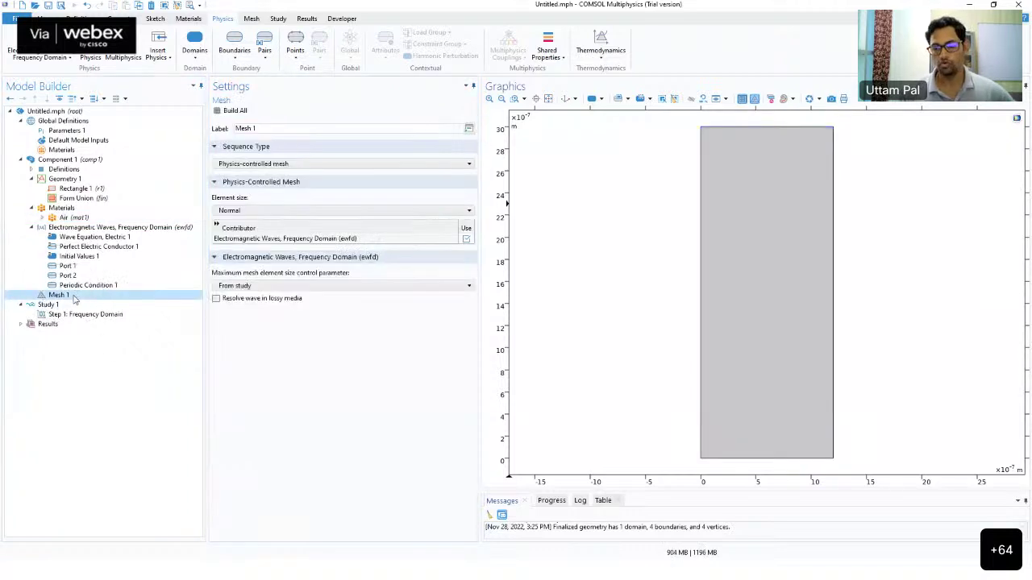
{"action": "left_click", "coordinate": [233, 111]}
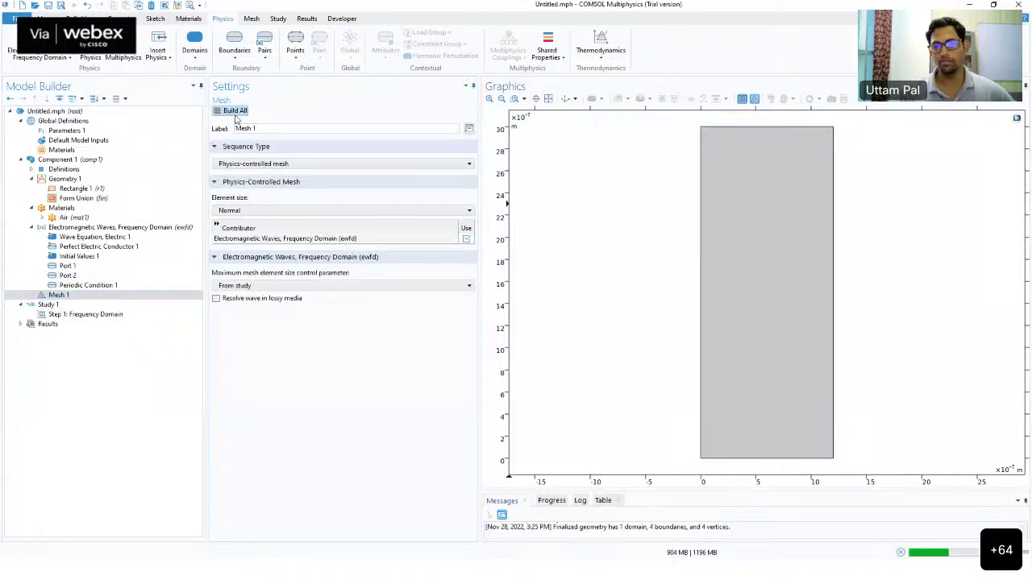
{"action": "right_click_drag", "start_coordinate": [783, 427], "coordinate": [727, 364]}
{"action": "scroll", "coordinate": [710, 342], "scroll_direction": "up", "scroll_amount": 5}
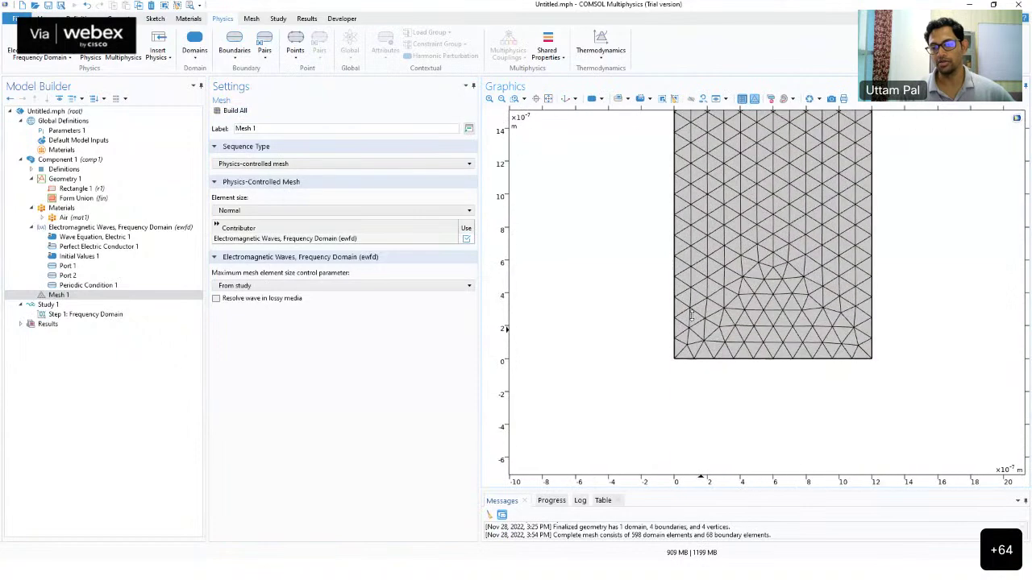
{"action": "scroll", "coordinate": [628, 286], "scroll_direction": "down", "scroll_amount": 3}
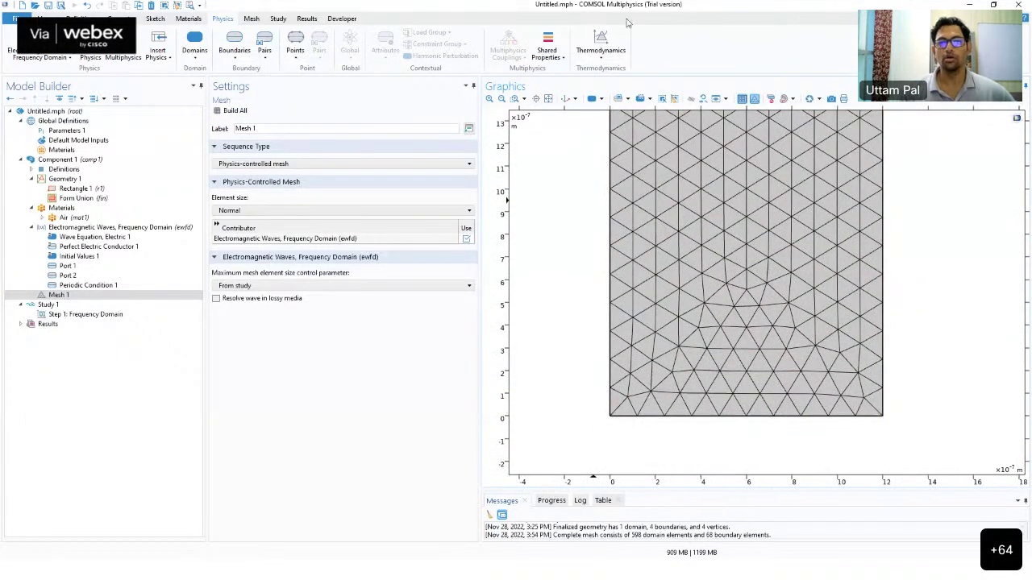
Step: Draw two freehand red horizontal arrows pointing inward at the lower corners of the meshed rectangle
{"action": "mouse_move", "coordinate": [569, 434]}
{"action": "left_mouse_down"}
{"action": "mouse_move", "coordinate": [601, 435]}
{"action": "mouse_move", "coordinate": [593, 447]}
{"action": "left_mouse_up"}
{"action": "mouse_move", "coordinate": [885, 414]}
{"action": "left_mouse_down"}
{"action": "mouse_move", "coordinate": [889, 446]}
{"action": "mouse_move", "coordinate": [895, 433]}
{"action": "mouse_move", "coordinate": [947, 428]}
{"action": "mouse_move", "coordinate": [914, 448]}
{"action": "left_mouse_up"}
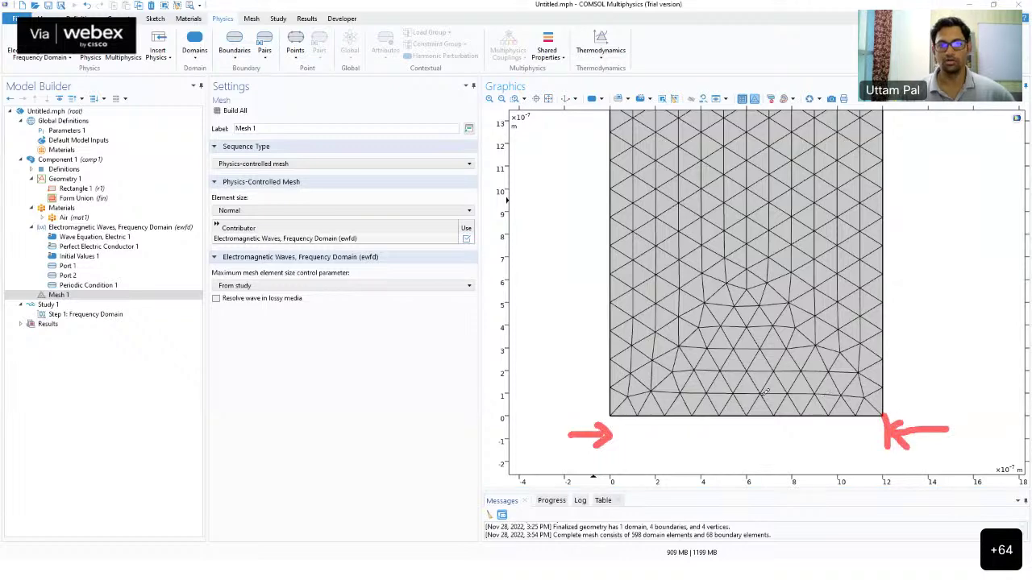
{"action": "left_click", "coordinate": [765, 296]}
Step: Mark the full height of the meshed rectangle with freehand red lines and arrows, and draw a wavy line between them
{"action": "scroll", "coordinate": [766, 298], "scroll_direction": "down", "scroll_amount": 1}
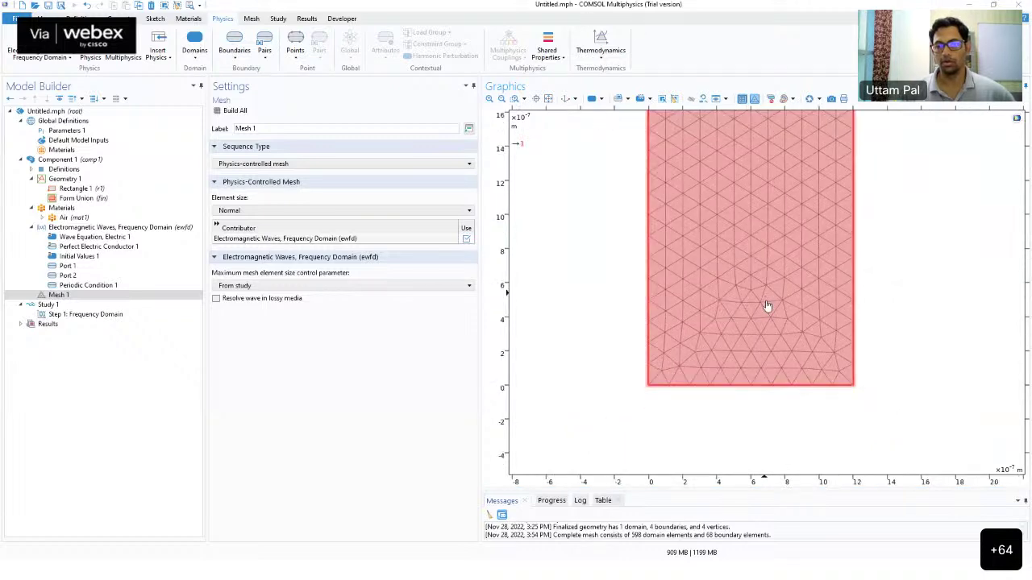
{"action": "scroll", "coordinate": [770, 303], "scroll_direction": "down", "scroll_amount": 2}
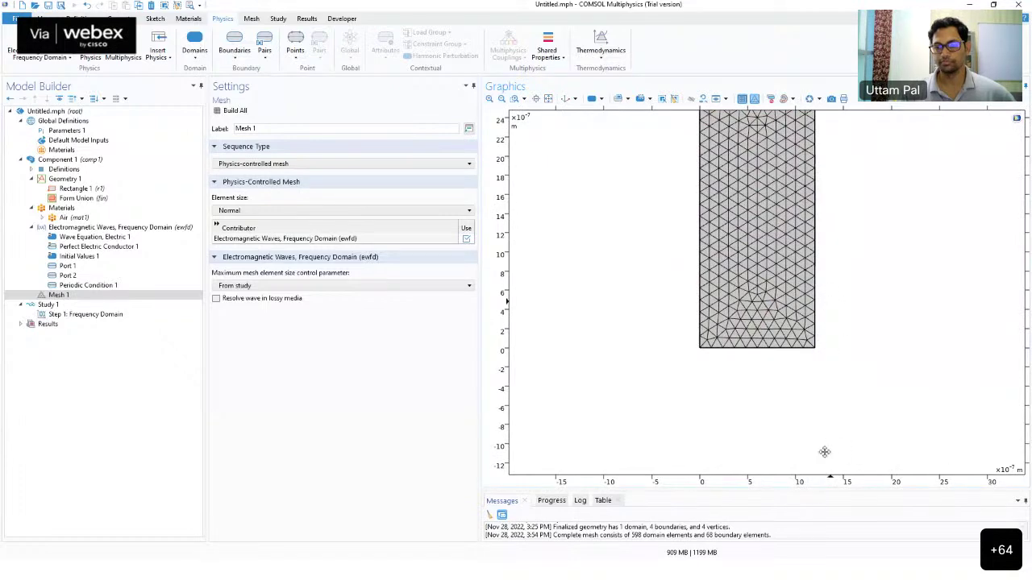
{"action": "left_click_drag", "start_coordinate": [824, 451], "coordinate": [820, 564]}
{"action": "scroll", "coordinate": [806, 205], "scroll_direction": "up", "scroll_amount": 2}
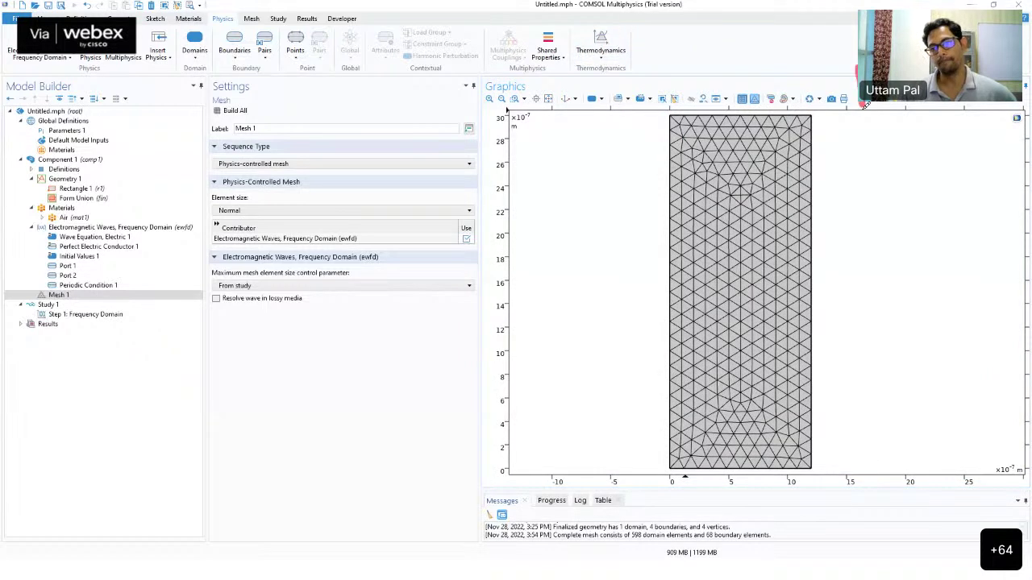
{"action": "mouse_move", "coordinate": [861, 508]}
{"action": "left_mouse_down"}
{"action": "mouse_move", "coordinate": [859, 475]}
{"action": "mouse_move", "coordinate": [843, 479]}
{"action": "mouse_move", "coordinate": [860, 467]}
{"action": "mouse_move", "coordinate": [821, 465]}
{"action": "mouse_move", "coordinate": [882, 458]}
{"action": "left_mouse_up"}
{"action": "left_click_drag", "start_coordinate": [827, 114], "coordinate": [906, 113]}
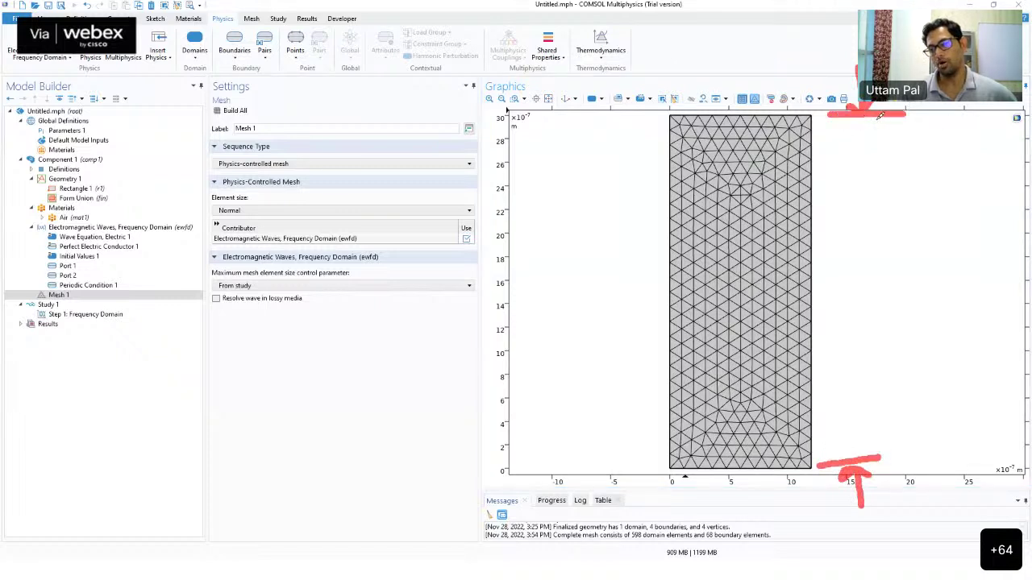
{"action": "mouse_move", "coordinate": [878, 115]}
{"action": "left_mouse_down"}
{"action": "mouse_move", "coordinate": [854, 168]}
{"action": "mouse_move", "coordinate": [858, 191]}
{"action": "mouse_move", "coordinate": [903, 211]}
{"action": "left_mouse_up"}
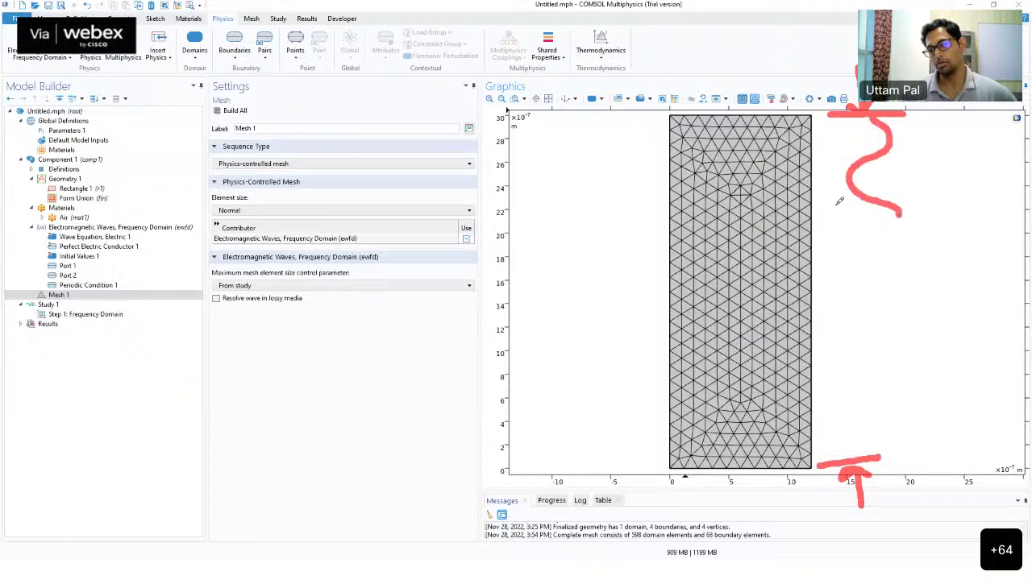
{"action": "mouse_move", "coordinate": [832, 202]}
{"action": "left_mouse_down"}
{"action": "mouse_move", "coordinate": [912, 203]}
{"action": "mouse_move", "coordinate": [845, 263]}
{"action": "mouse_move", "coordinate": [890, 289]}
{"action": "mouse_move", "coordinate": [886, 307]}
{"action": "mouse_move", "coordinate": [854, 327]}
{"action": "mouse_move", "coordinate": [843, 404]}
{"action": "mouse_move", "coordinate": [862, 407]}
{"action": "mouse_move", "coordinate": [825, 431]}
{"action": "mouse_move", "coordinate": [838, 453]}
{"action": "left_mouse_up"}
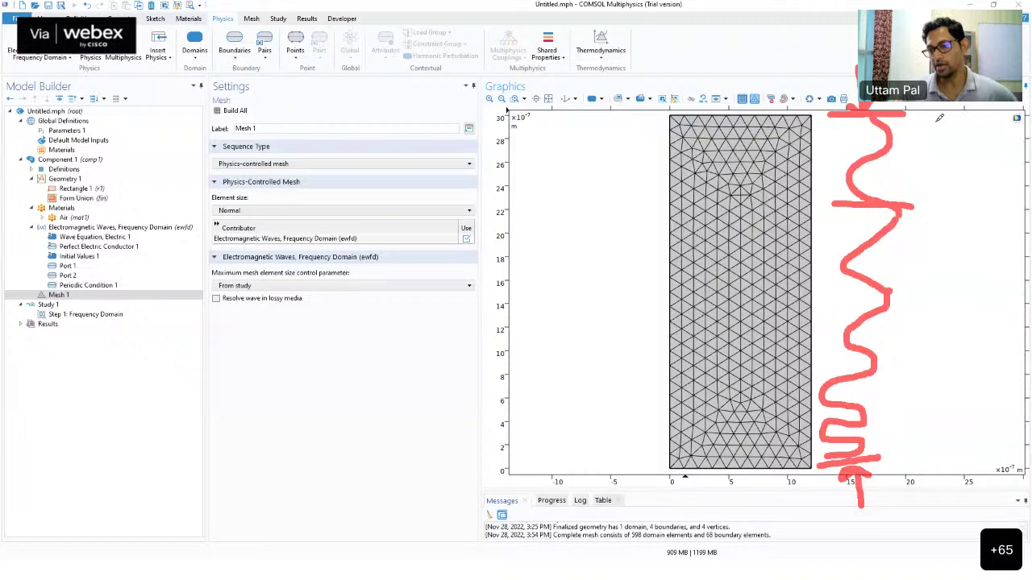
Step: Draw a freehand red λ beside the wave's first period, with arrows and lines marking its upper and lower limits
{"action": "mouse_move", "coordinate": [956, 145]}
{"action": "left_mouse_down"}
{"action": "mouse_move", "coordinate": [953, 159]}
{"action": "mouse_move", "coordinate": [964, 154]}
{"action": "mouse_move", "coordinate": [970, 175]}
{"action": "left_mouse_up"}
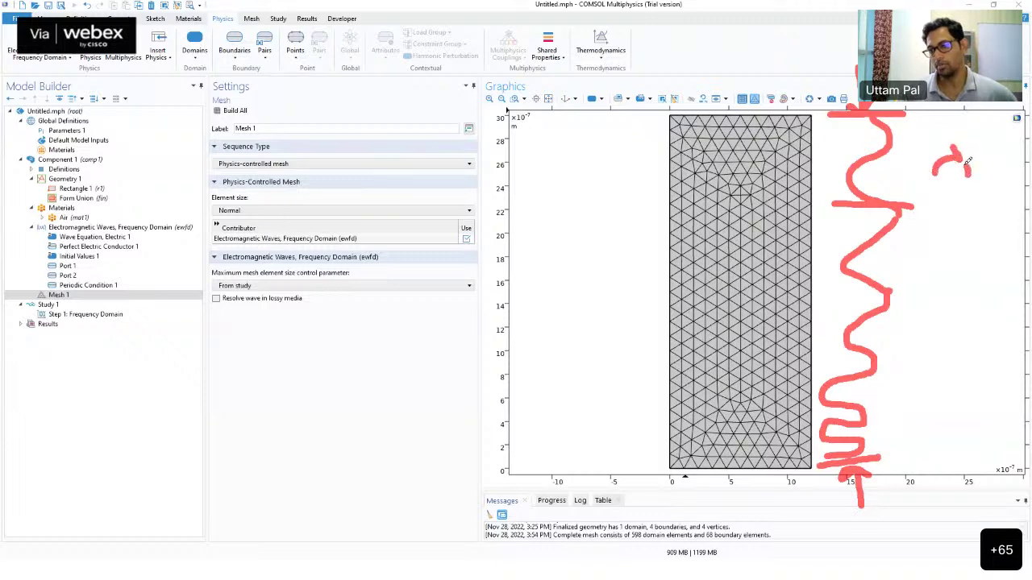
{"action": "left_click_drag", "start_coordinate": [940, 131], "coordinate": [968, 159]}
{"action": "mouse_move", "coordinate": [988, 101]}
{"action": "left_mouse_down"}
{"action": "mouse_move", "coordinate": [987, 112]}
{"action": "mouse_move", "coordinate": [1014, 115]}
{"action": "left_mouse_up"}
{"action": "mouse_move", "coordinate": [971, 211]}
{"action": "left_mouse_down"}
{"action": "mouse_move", "coordinate": [1026, 211]}
{"action": "mouse_move", "coordinate": [996, 234]}
{"action": "mouse_move", "coordinate": [998, 211]}
{"action": "mouse_move", "coordinate": [996, 239]}
{"action": "mouse_move", "coordinate": [985, 224]}
{"action": "mouse_move", "coordinate": [1012, 219]}
{"action": "left_mouse_up"}
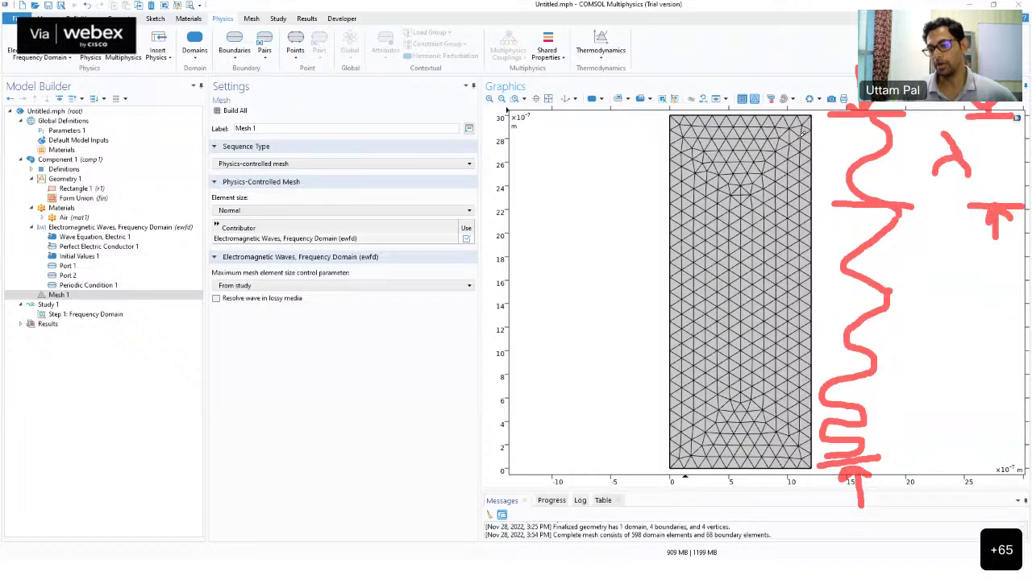
Step: Annotate the mesh elements near the rectangle's upper corner with short pen strokes
{"action": "mouse_move", "coordinate": [813, 120]}
{"action": "left_mouse_down"}
{"action": "mouse_move", "coordinate": [810, 150]}
{"action": "mouse_move", "coordinate": [834, 158]}
{"action": "left_mouse_up"}
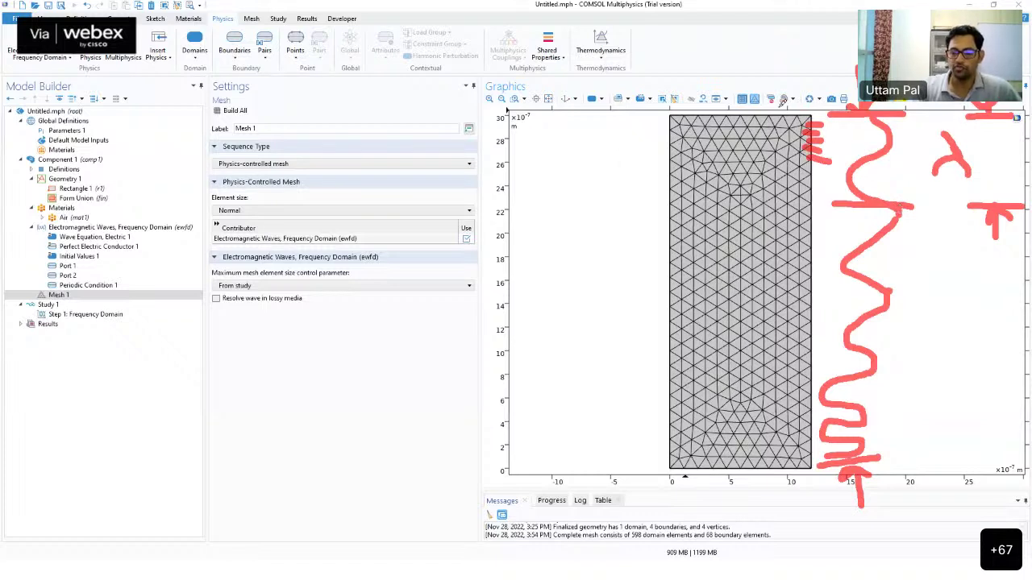
Step: Set the Frequency Domain study step's frequency to c_const/lda0 and compute the study
{"action": "left_click", "coordinate": [57, 315]}
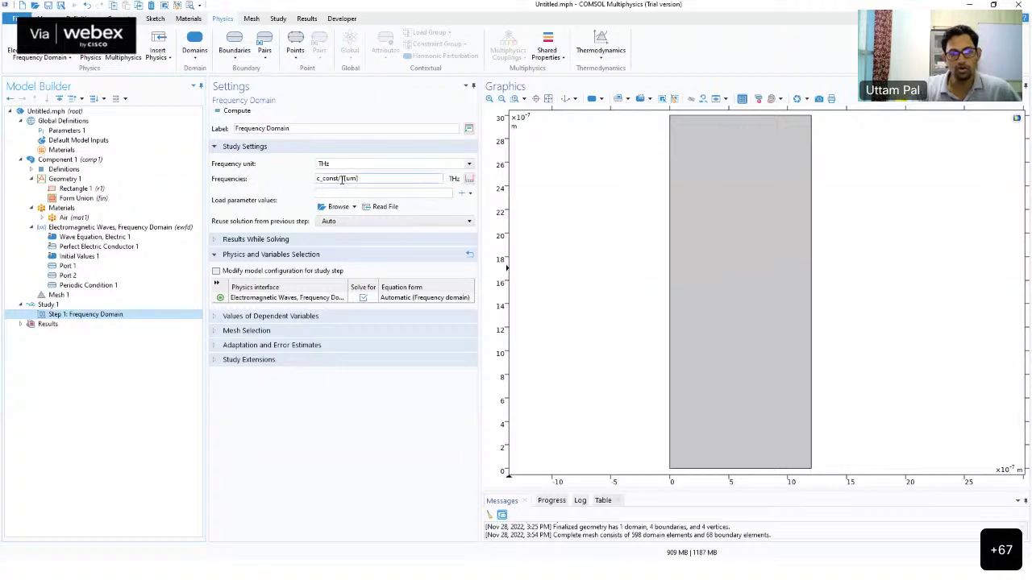
{"action": "left_click_drag", "start_coordinate": [342, 179], "coordinate": [494, 178]}
{"action": "type", "text": "lda0"}
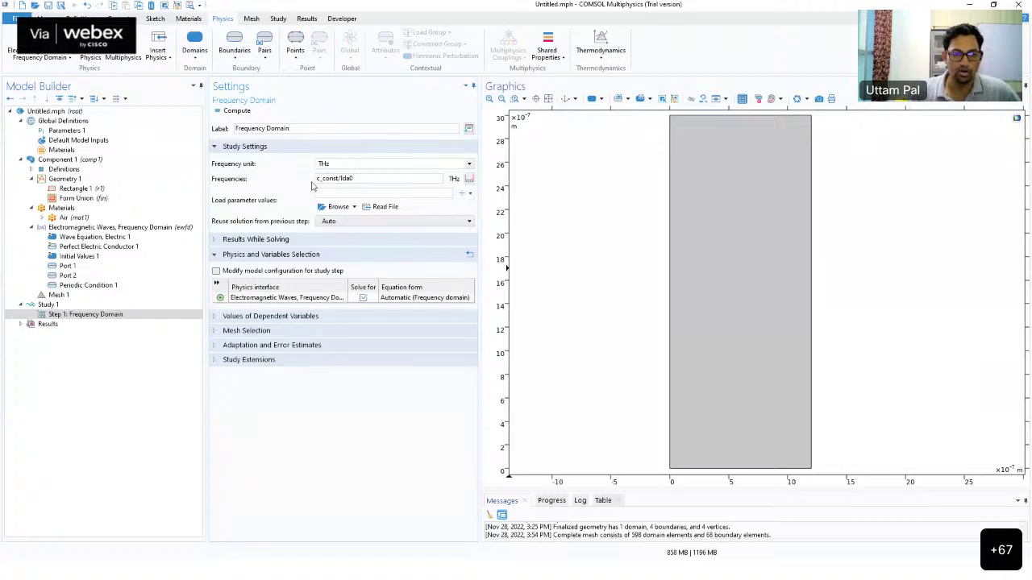
{"action": "left_click", "coordinate": [327, 179]}
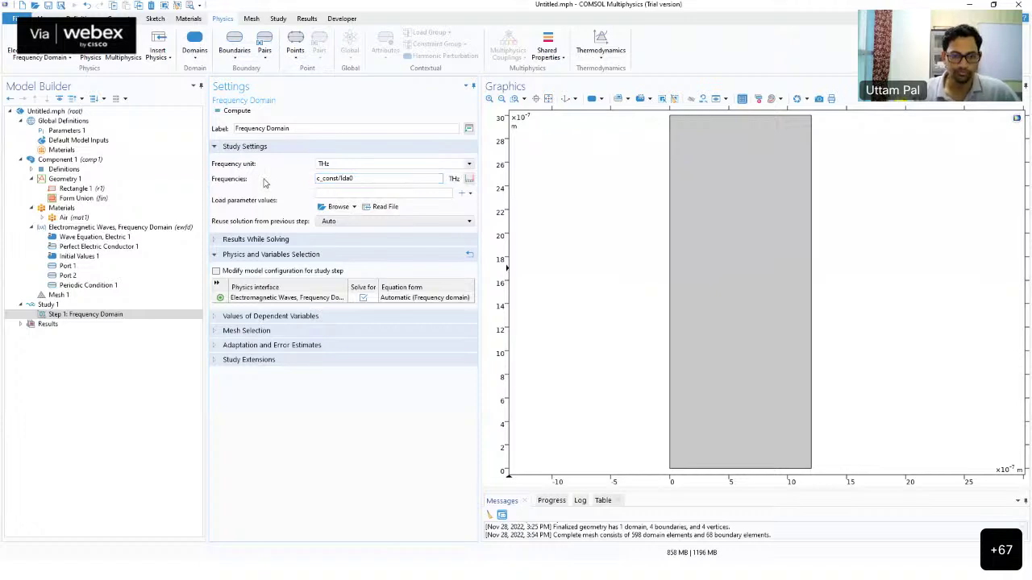
{"action": "left_click", "coordinate": [233, 112]}
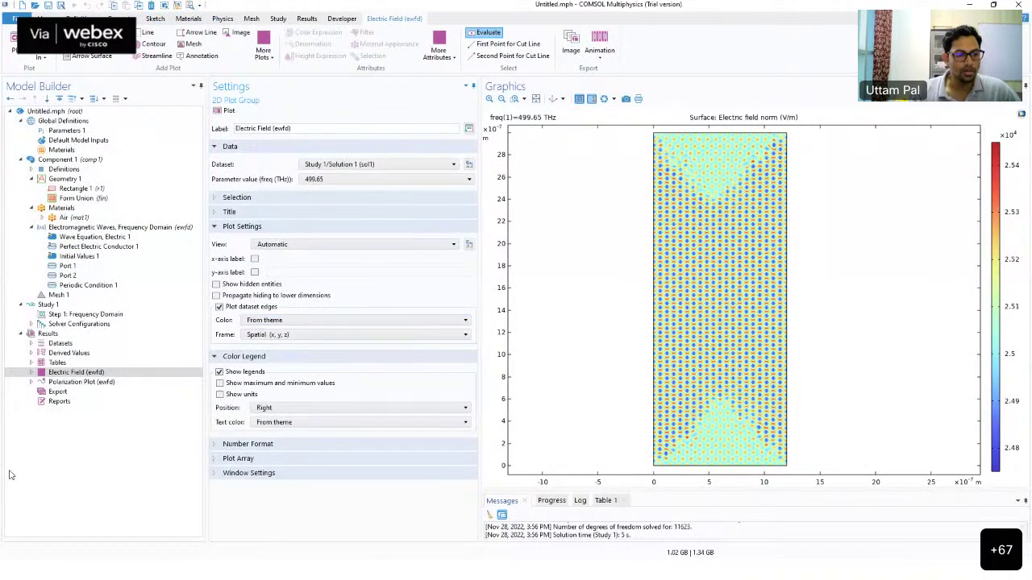
Step: Change the Electric Field surface plot's expression to ewfd.Ex and replot it
{"action": "left_click", "coordinate": [31, 373]}
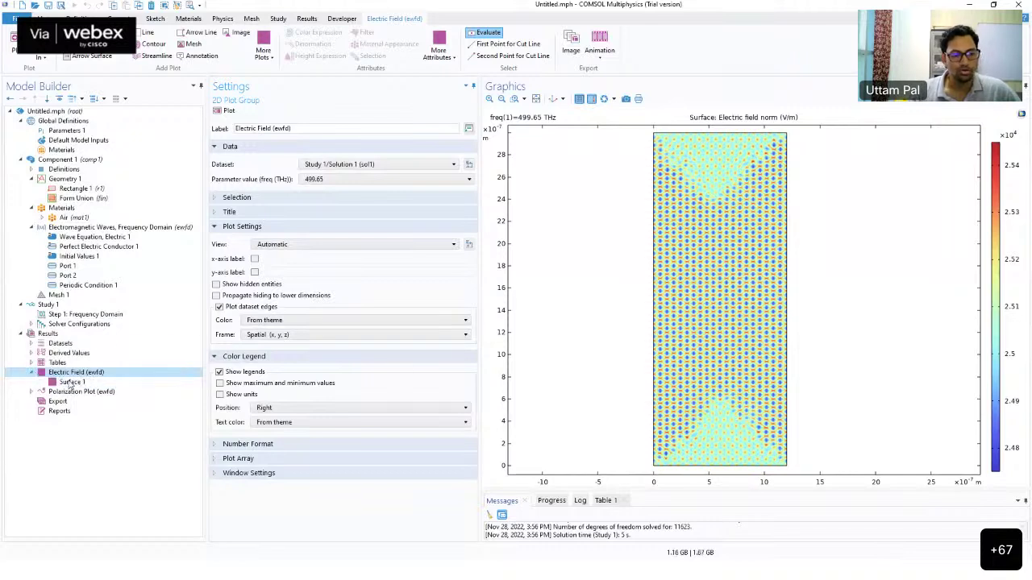
{"action": "left_click", "coordinate": [72, 382]}
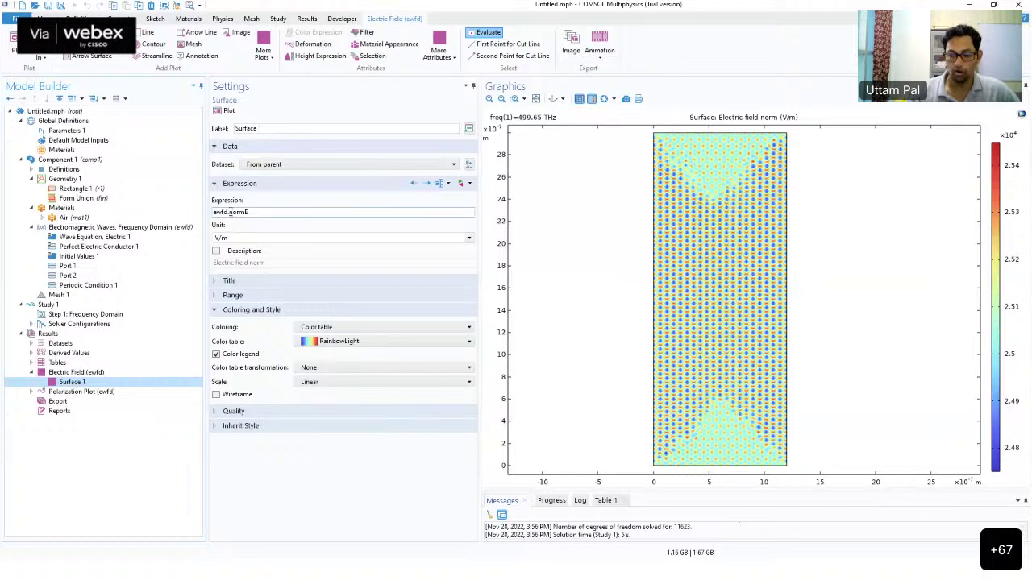
{"action": "double_click", "coordinate": [306, 211]}
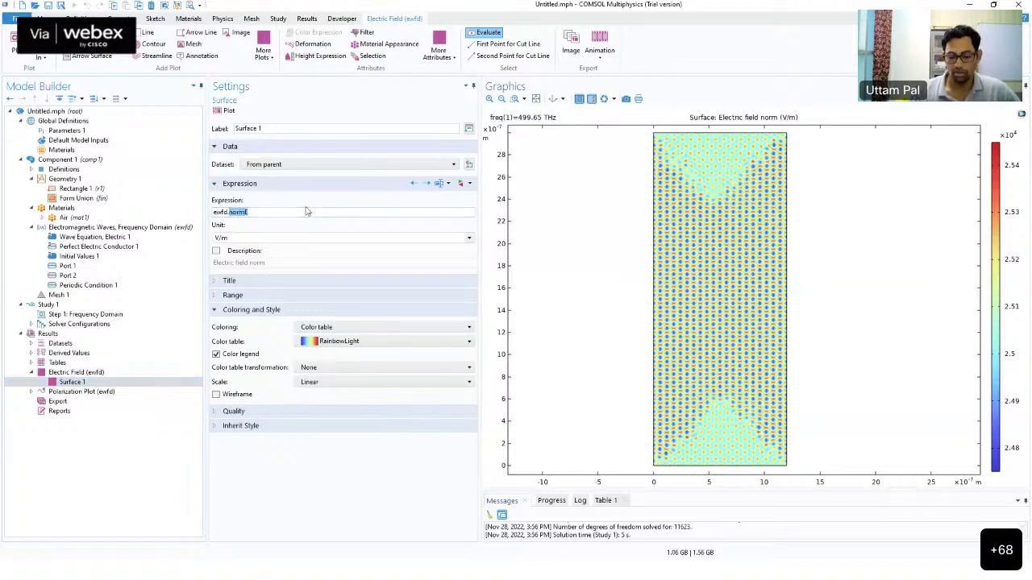
{"action": "type", "text": "Ex"}
{"action": "left_click", "coordinate": [225, 109]}
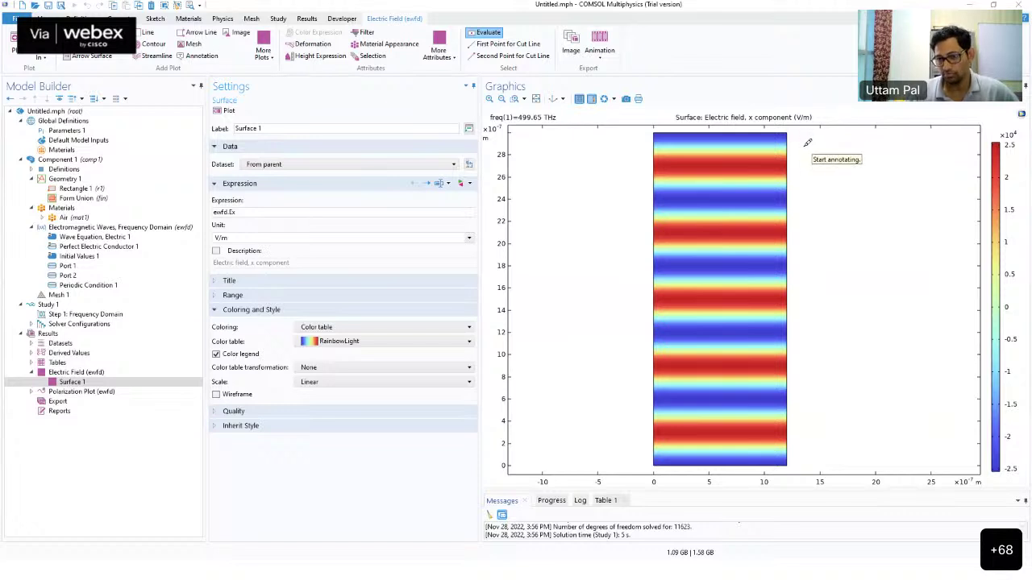
Step: Annotate a wave curve beside the electric field plot and mark its period boundaries with short horizontal lines
{"action": "mouse_move", "coordinate": [802, 148]}
{"action": "left_mouse_down"}
{"action": "mouse_move", "coordinate": [830, 158]}
{"action": "mouse_move", "coordinate": [808, 200]}
{"action": "mouse_move", "coordinate": [837, 216]}
{"action": "left_mouse_up"}
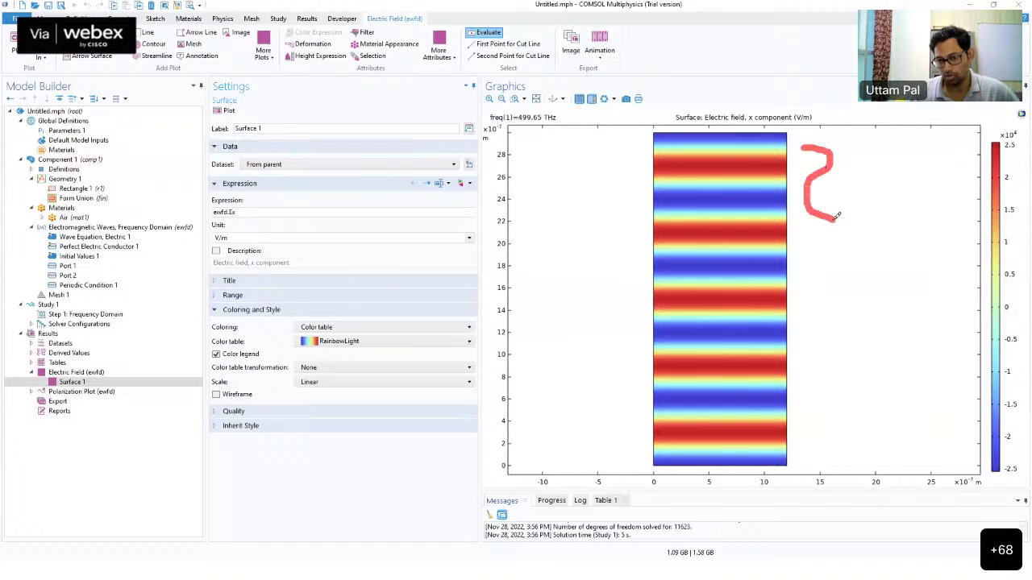
{"action": "mouse_move", "coordinate": [839, 243]}
{"action": "left_mouse_down"}
{"action": "mouse_move", "coordinate": [814, 268]}
{"action": "mouse_move", "coordinate": [821, 284]}
{"action": "mouse_move", "coordinate": [856, 300]}
{"action": "mouse_move", "coordinate": [822, 317]}
{"action": "mouse_move", "coordinate": [818, 339]}
{"action": "mouse_move", "coordinate": [864, 369]}
{"action": "mouse_move", "coordinate": [824, 382]}
{"action": "mouse_move", "coordinate": [856, 415]}
{"action": "mouse_move", "coordinate": [818, 460]}
{"action": "mouse_move", "coordinate": [845, 461]}
{"action": "left_mouse_up"}
{"action": "left_click_drag", "start_coordinate": [883, 146], "coordinate": [802, 147]}
{"action": "mouse_move", "coordinate": [816, 212]}
{"action": "left_mouse_down"}
{"action": "mouse_move", "coordinate": [804, 210]}
{"action": "mouse_move", "coordinate": [877, 209]}
{"action": "left_mouse_up"}
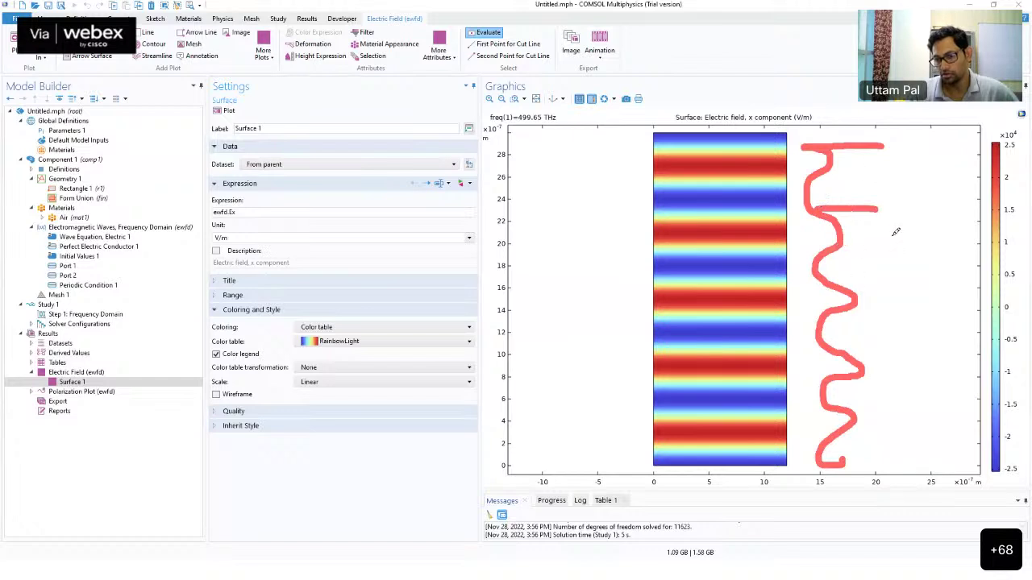
{"action": "left_click_drag", "start_coordinate": [885, 282], "coordinate": [840, 284]}
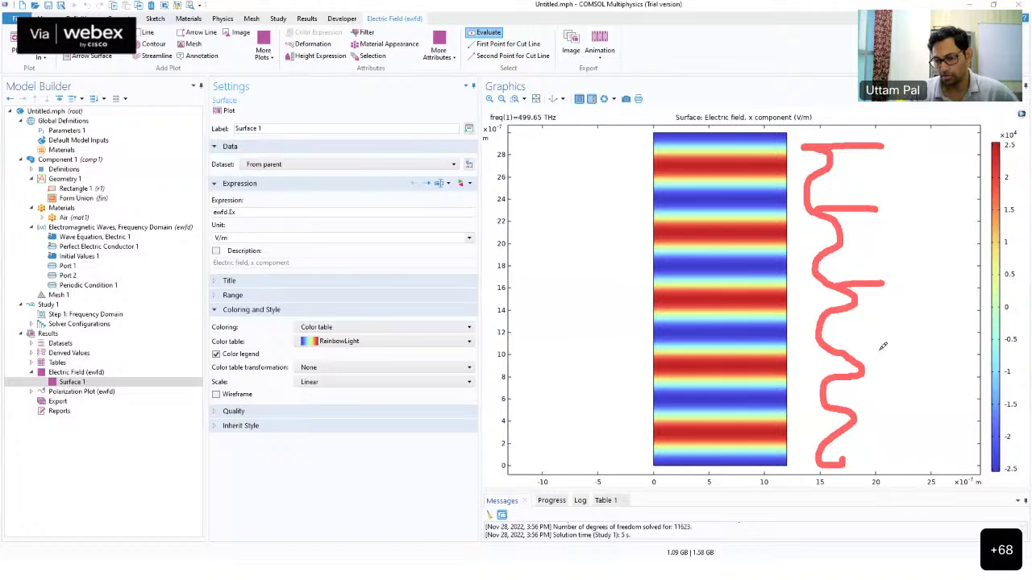
{"action": "left_click_drag", "start_coordinate": [882, 347], "coordinate": [843, 353]}
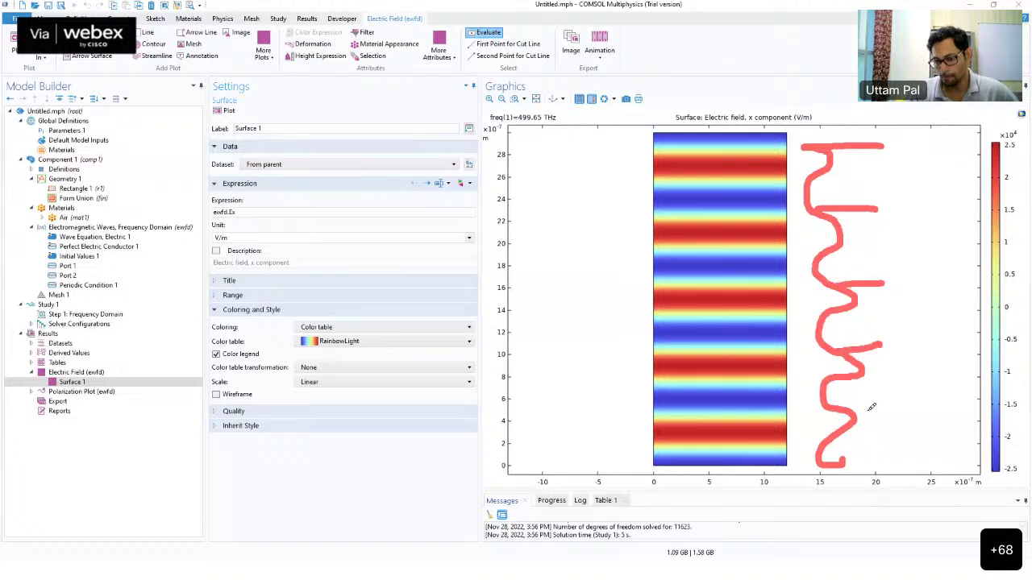
{"action": "left_click_drag", "start_coordinate": [876, 406], "coordinate": [845, 408]}
{"action": "left_click_drag", "start_coordinate": [874, 464], "coordinate": [842, 465]}
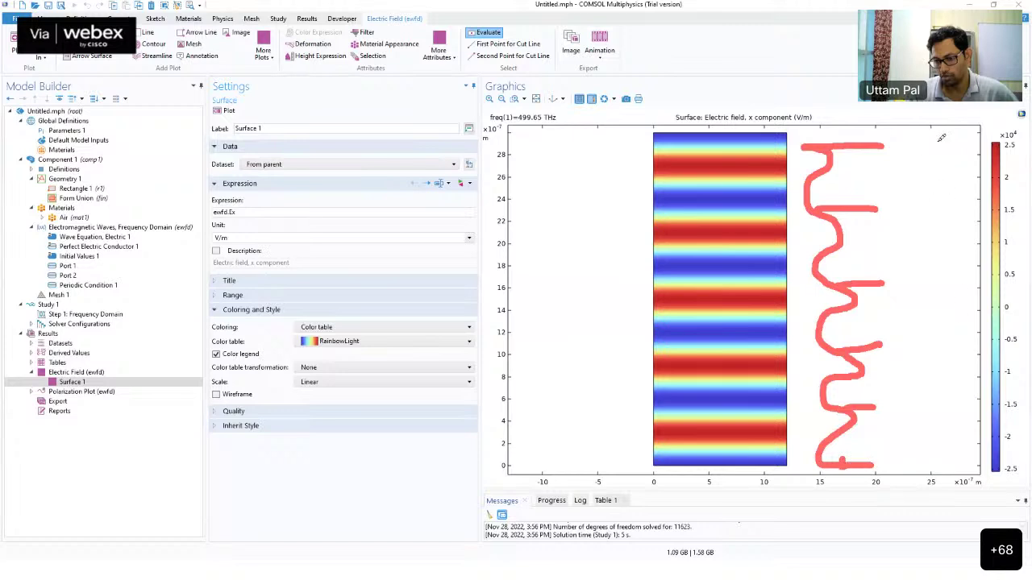
Step: Number the marked wave periods 1 to 5 beside the plot, and clear all annotations
{"action": "mouse_move", "coordinate": [895, 166]}
{"action": "left_mouse_down"}
{"action": "mouse_move", "coordinate": [905, 158]}
{"action": "mouse_move", "coordinate": [906, 184]}
{"action": "mouse_move", "coordinate": [920, 184]}
{"action": "left_mouse_up"}
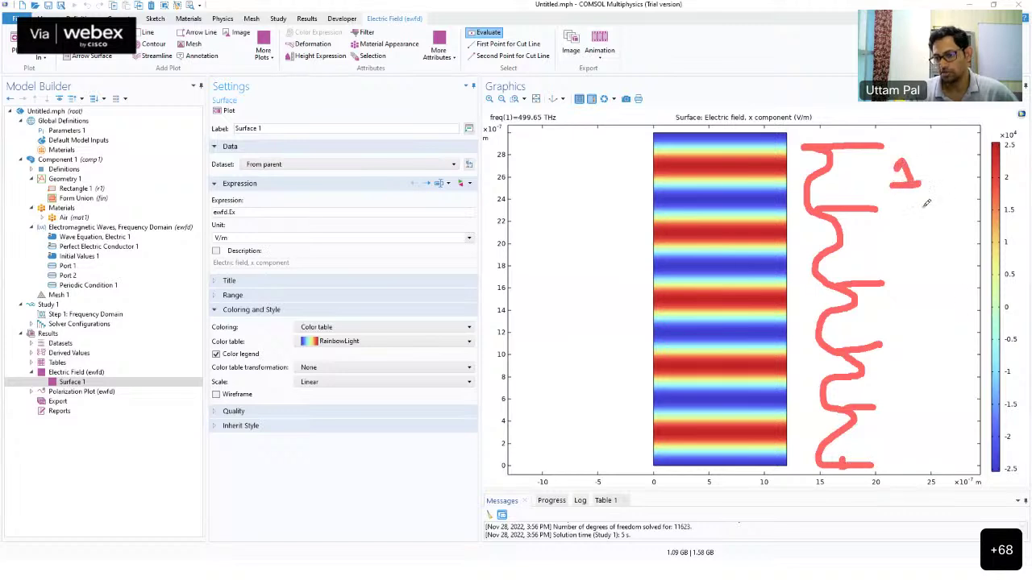
{"action": "mouse_move", "coordinate": [897, 232]}
{"action": "left_mouse_down"}
{"action": "mouse_move", "coordinate": [906, 230]}
{"action": "mouse_move", "coordinate": [895, 255]}
{"action": "mouse_move", "coordinate": [921, 254]}
{"action": "left_mouse_up"}
{"action": "mouse_move", "coordinate": [900, 295]}
{"action": "left_mouse_down"}
{"action": "mouse_move", "coordinate": [915, 298]}
{"action": "mouse_move", "coordinate": [911, 321]}
{"action": "mouse_move", "coordinate": [899, 325]}
{"action": "left_mouse_up"}
{"action": "mouse_move", "coordinate": [907, 364]}
{"action": "left_mouse_down"}
{"action": "mouse_move", "coordinate": [907, 397]}
{"action": "mouse_move", "coordinate": [935, 382]}
{"action": "left_mouse_up"}
{"action": "mouse_move", "coordinate": [903, 419]}
{"action": "left_mouse_down"}
{"action": "mouse_move", "coordinate": [924, 439]}
{"action": "mouse_move", "coordinate": [901, 456]}
{"action": "left_mouse_up"}
{"action": "left_click_drag", "start_coordinate": [900, 419], "coordinate": [900, 457]}
{"action": "left_click_drag", "start_coordinate": [935, 416], "coordinate": [907, 415]}
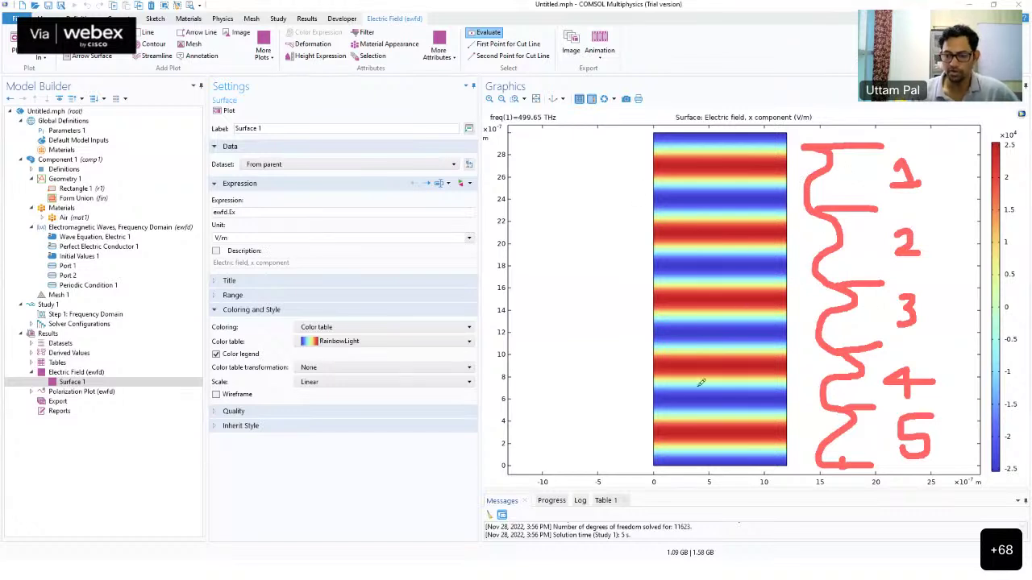
{"action": "left_click", "coordinate": [621, 12]}
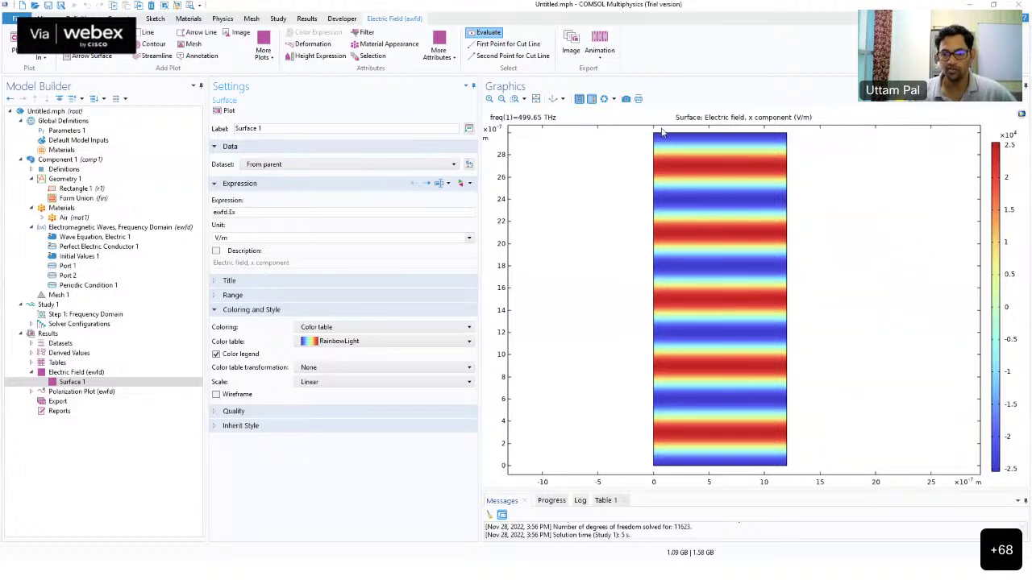
{"action": "left_click", "coordinate": [90, 383]}
{"action": "left_click", "coordinate": [231, 211]}
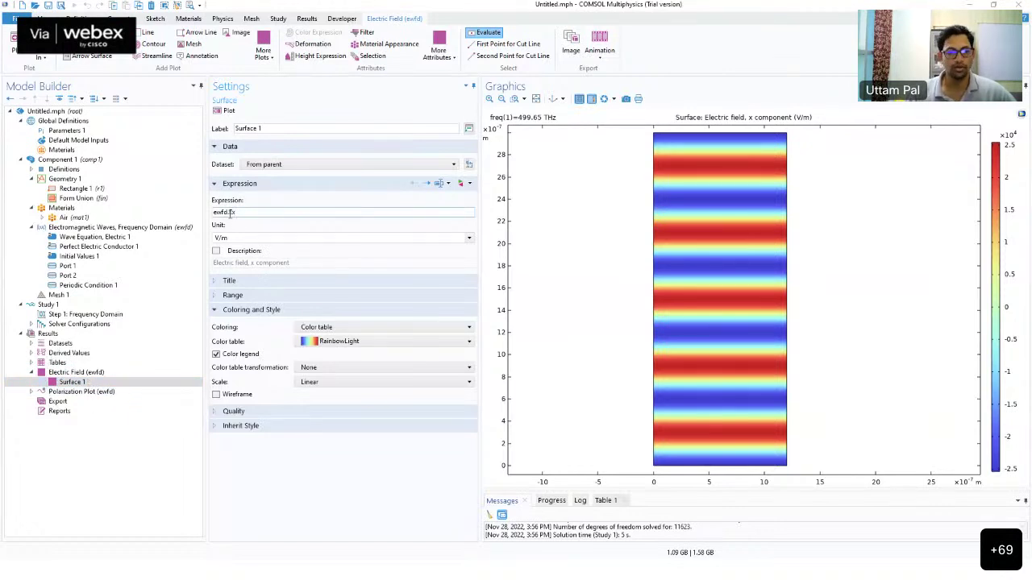
{"action": "double_click", "coordinate": [231, 212]}
{"action": "left_click_drag", "start_coordinate": [243, 210], "coordinate": [139, 205]}
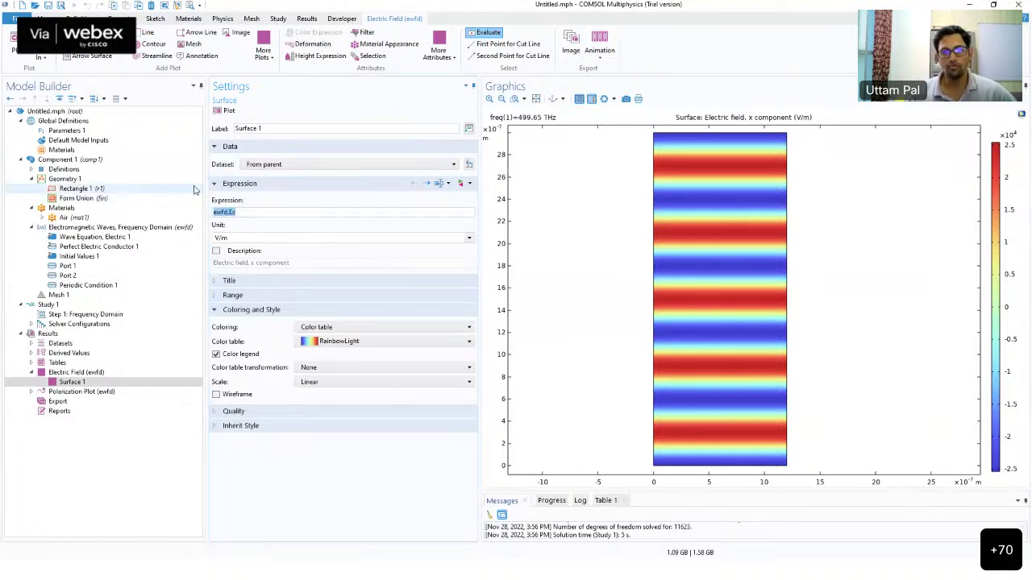
{"action": "left_click", "coordinate": [896, 454]}
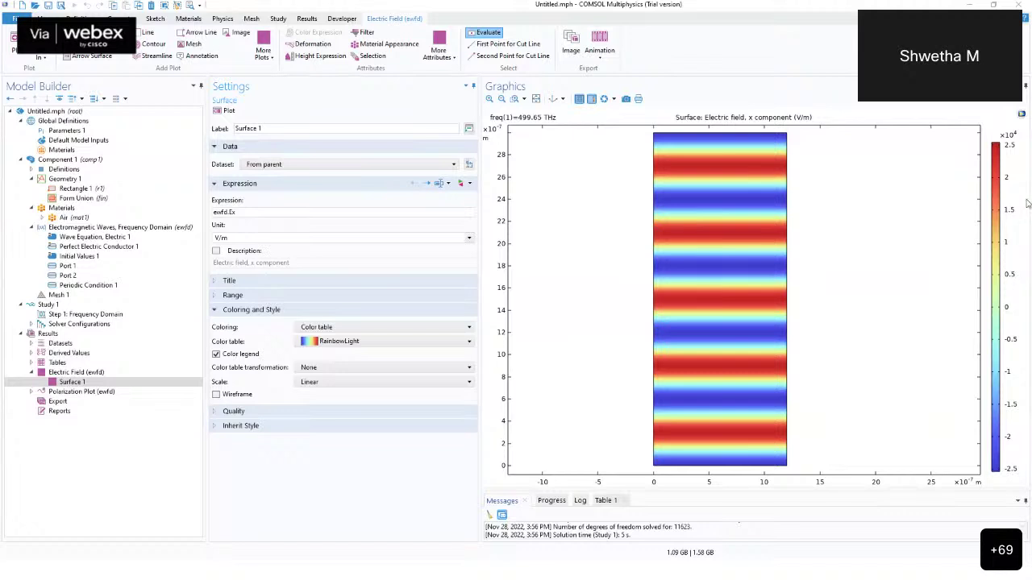
Step: Review the mesh and Frequency Domain settings, and re-enter the study frequency as c_const/lda0
{"action": "left_click", "coordinate": [75, 315]}
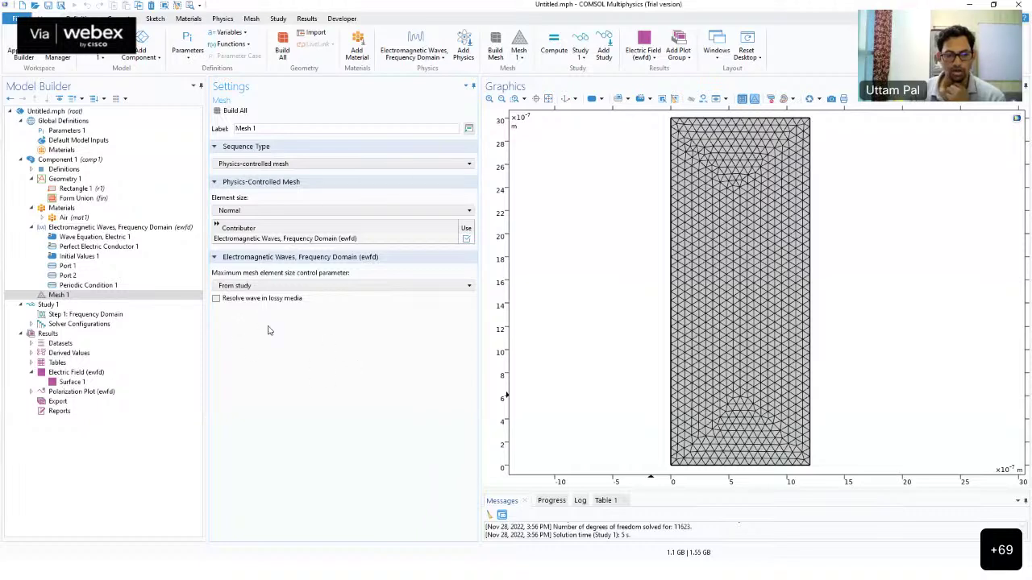
{"action": "left_click", "coordinate": [71, 319]}
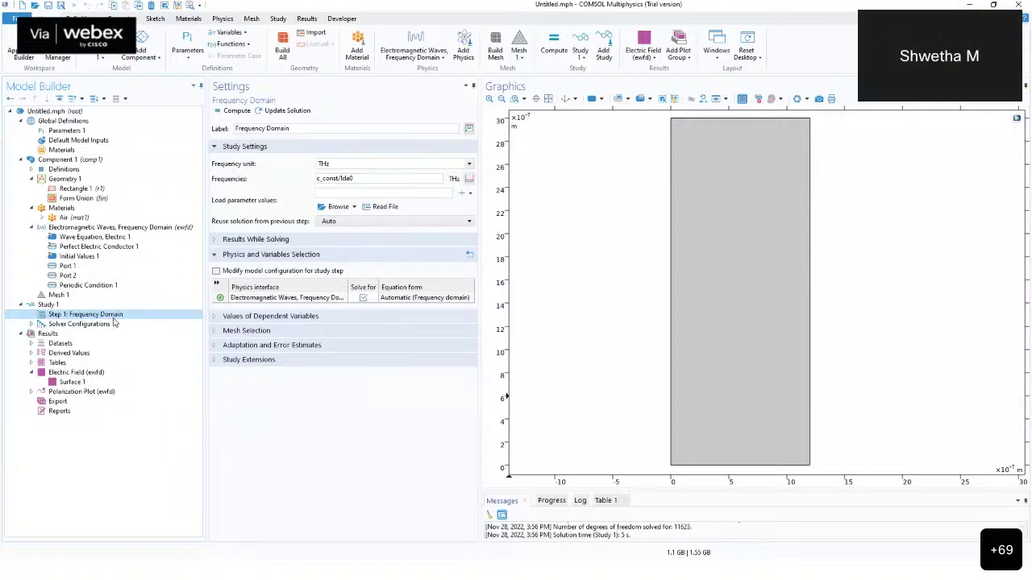
{"action": "left_click", "coordinate": [95, 298]}
{"action": "left_click", "coordinate": [95, 317]}
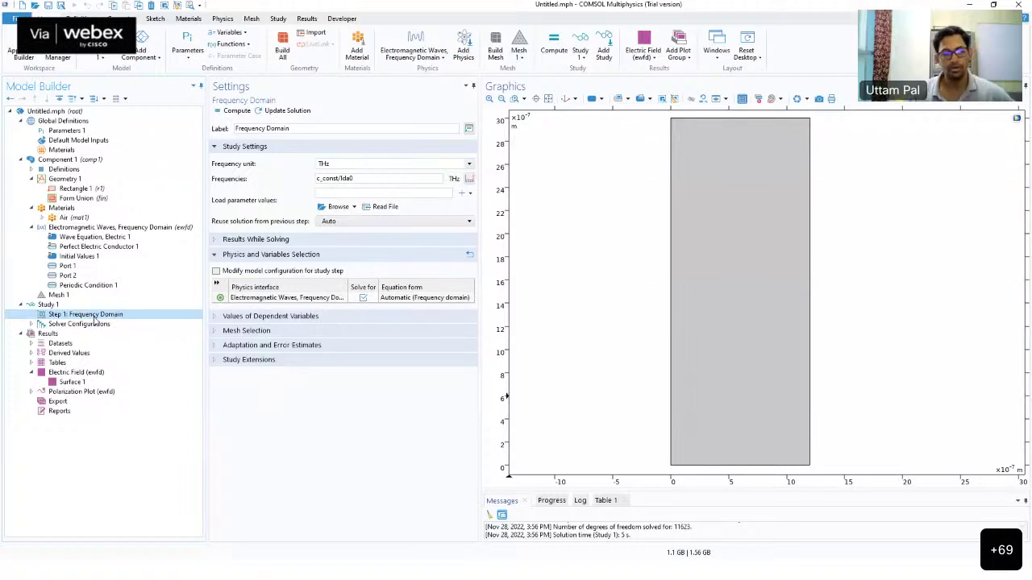
{"action": "left_click", "coordinate": [350, 178]}
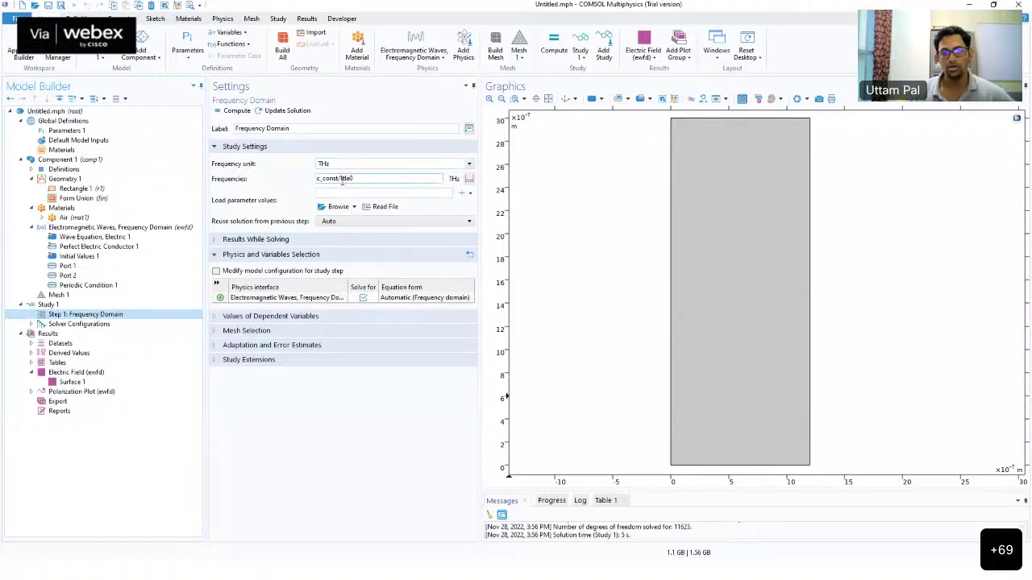
{"action": "left_click_drag", "start_coordinate": [342, 180], "coordinate": [376, 178]}
{"action": "left_click", "coordinate": [376, 178]}
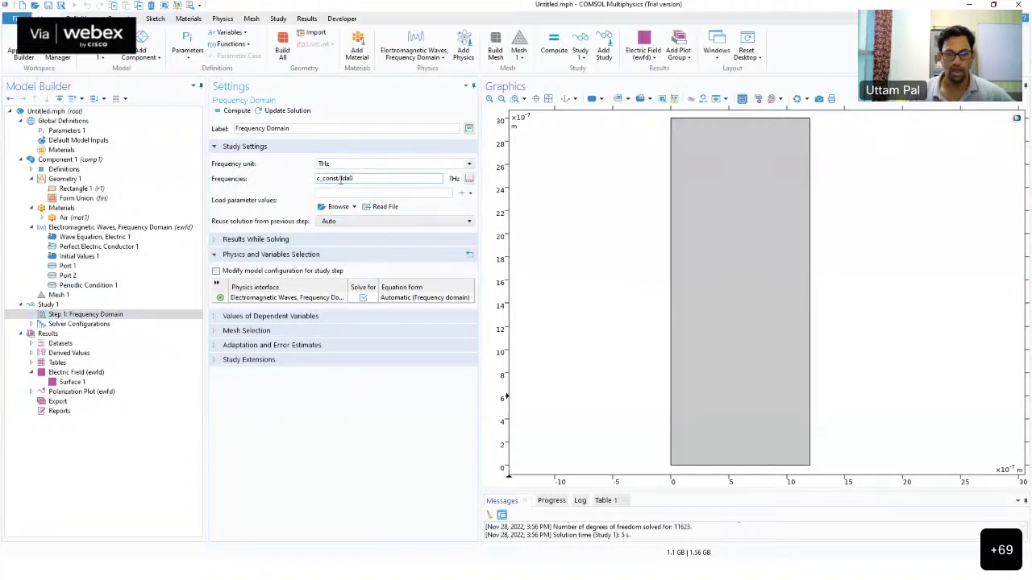
{"action": "left_click_drag", "start_coordinate": [341, 179], "coordinate": [385, 179]}
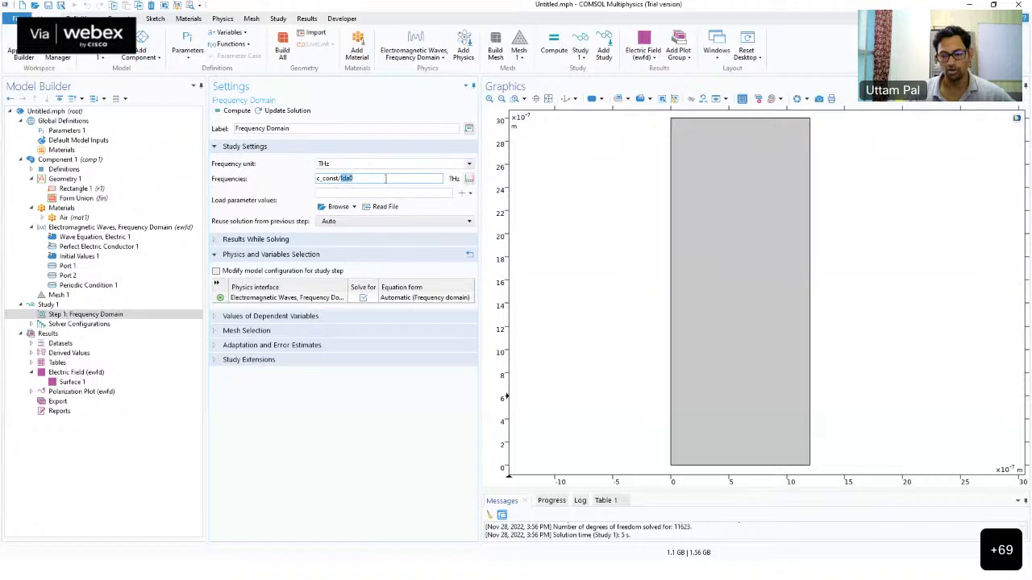
{"action": "type", "text": "lda"}
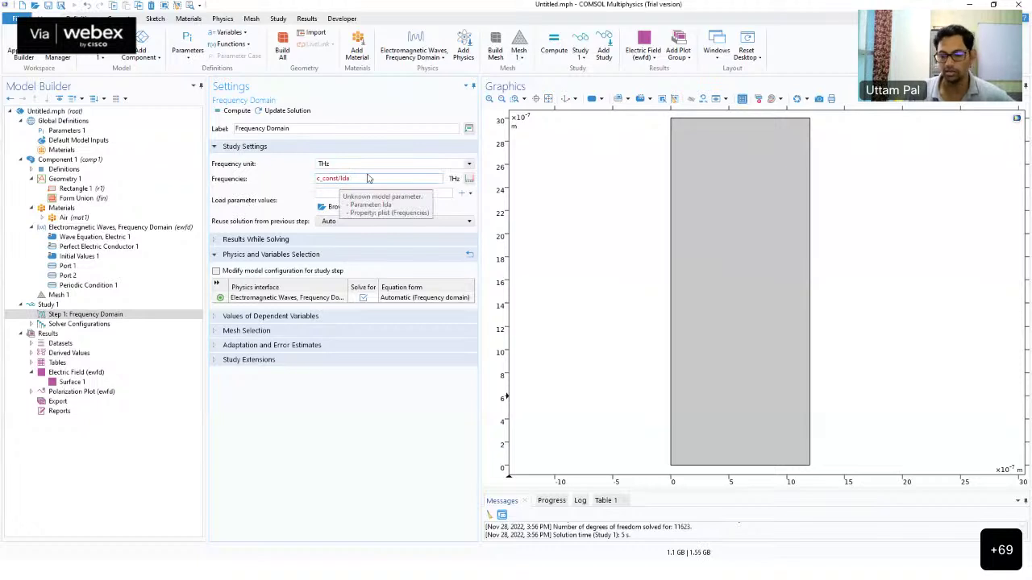
{"action": "left_click", "coordinate": [367, 178]}
{"action": "type", "text": "0"}
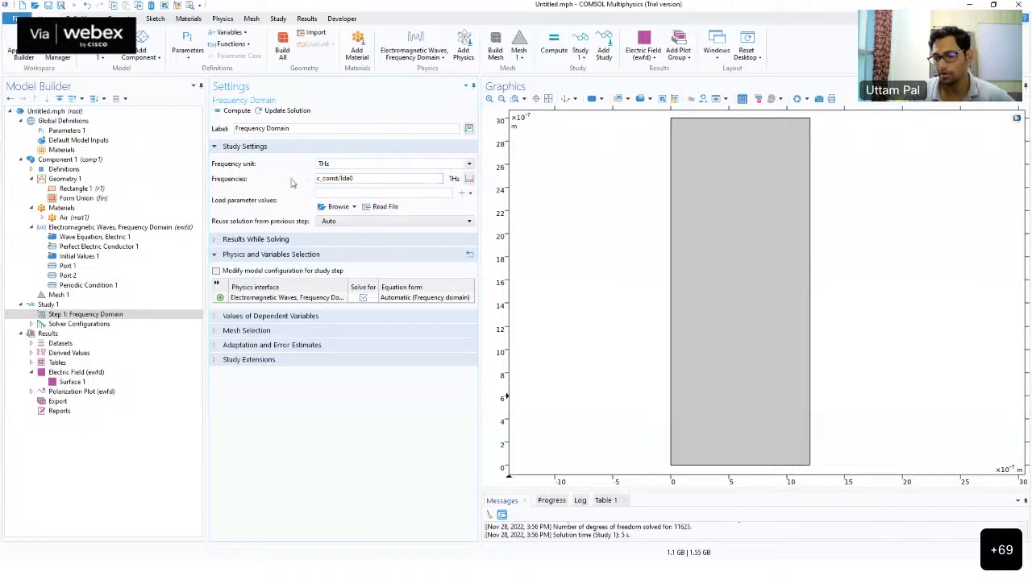
{"action": "left_click", "coordinate": [342, 178]}
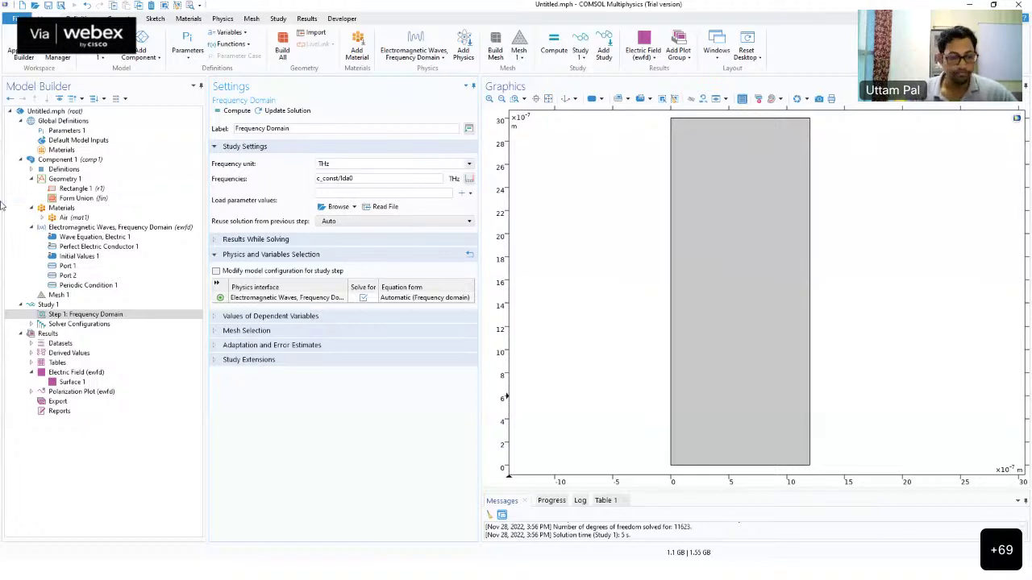
Step: Set the x component of Port 1's electric mode field amplitude to 1 V/m
{"action": "left_click", "coordinate": [88, 268]}
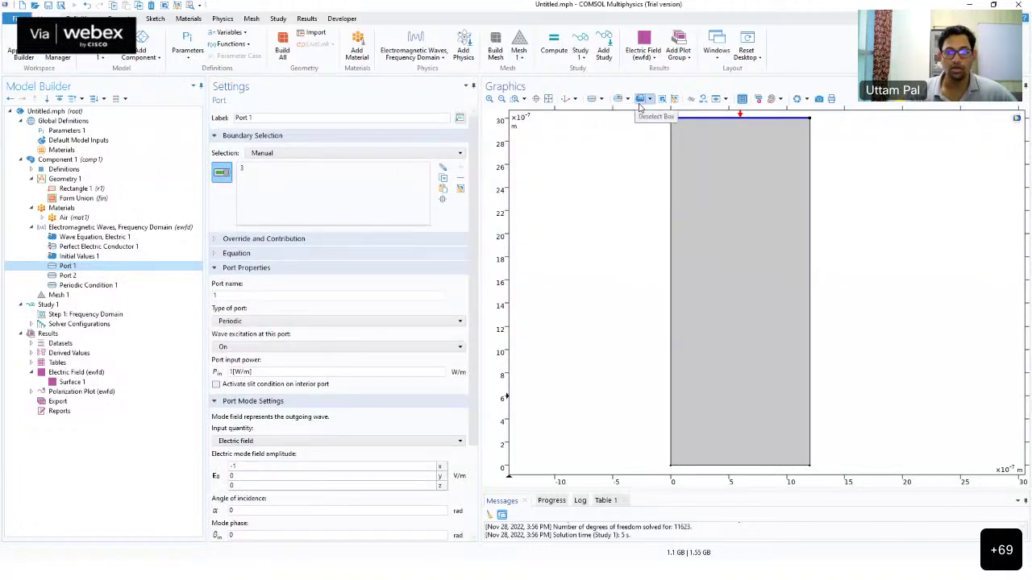
{"action": "left_click", "coordinate": [549, 98]}
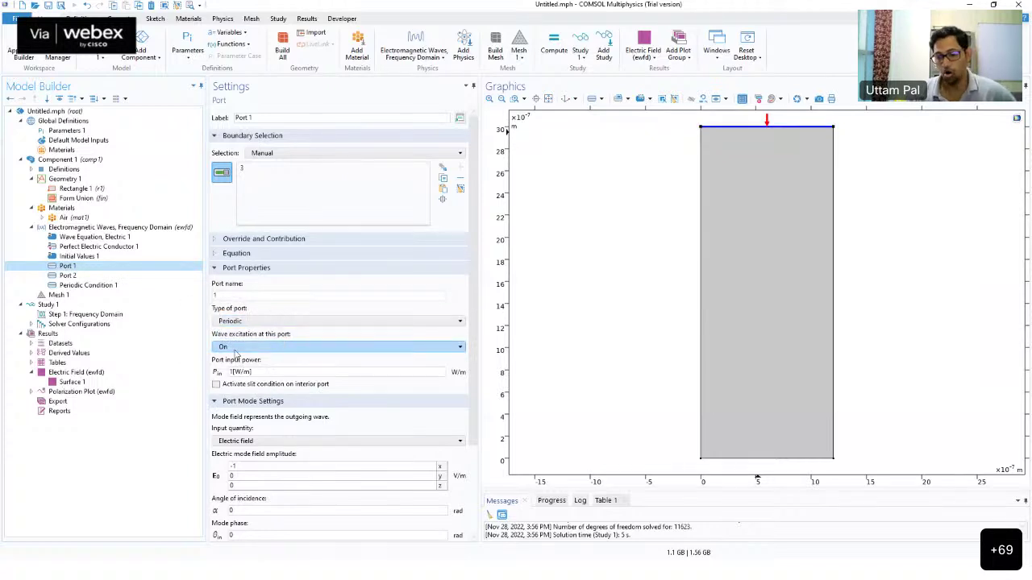
{"action": "left_click", "coordinate": [261, 467]}
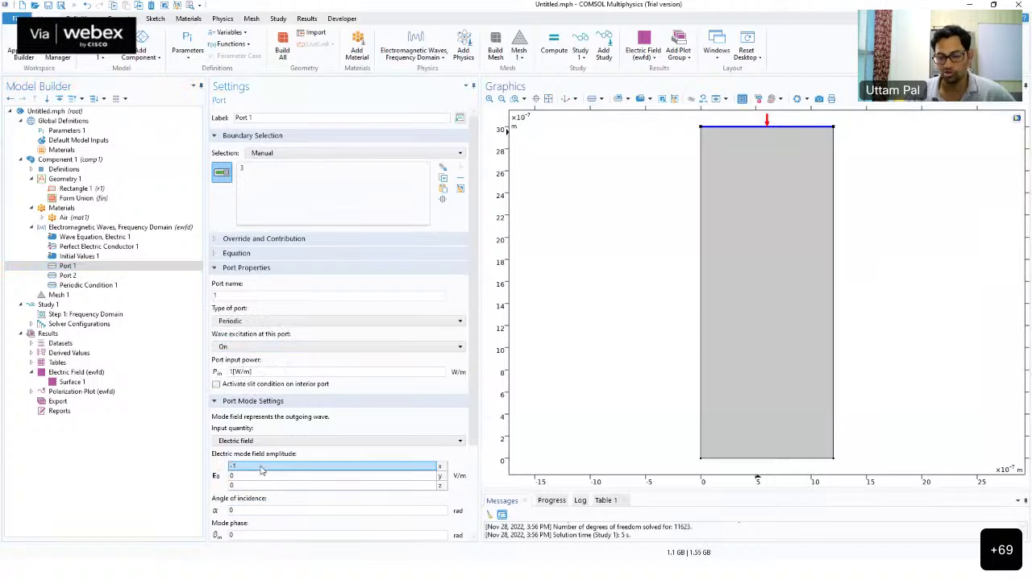
{"action": "left_click", "coordinate": [261, 468]}
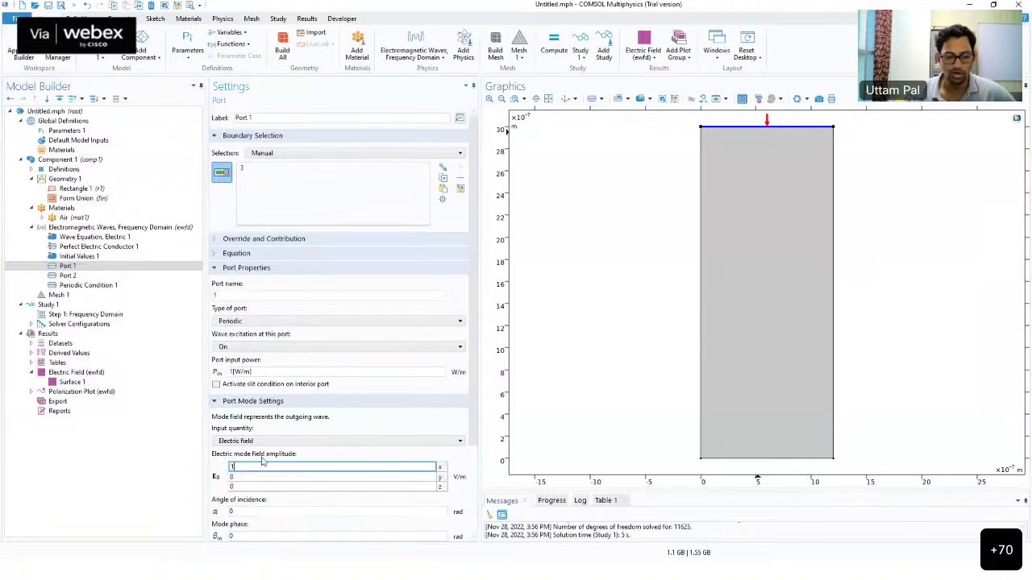
{"action": "type", "text": "1"}
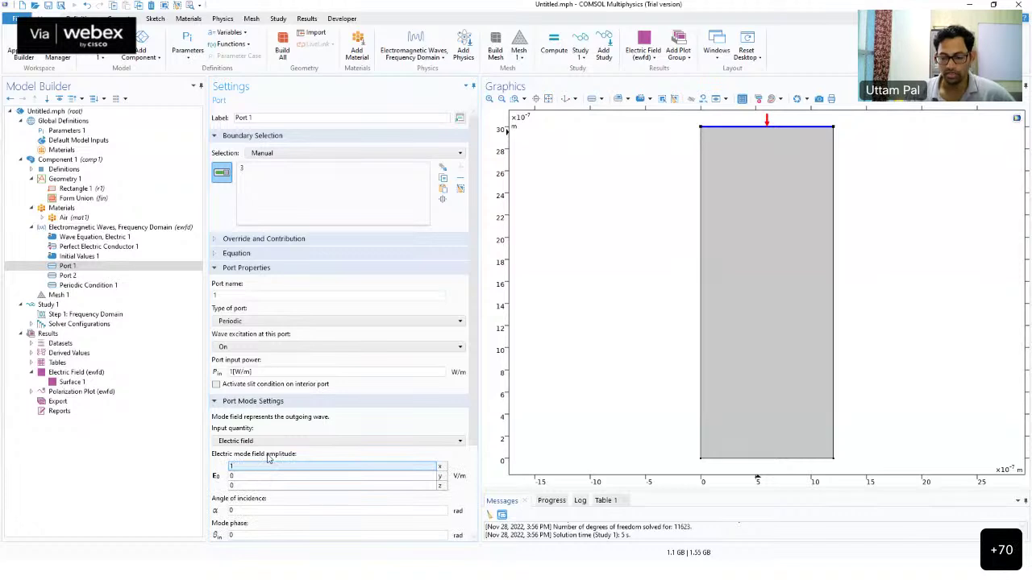
{"action": "scroll", "coordinate": [278, 466], "scroll_direction": "down", "scroll_amount": 2}
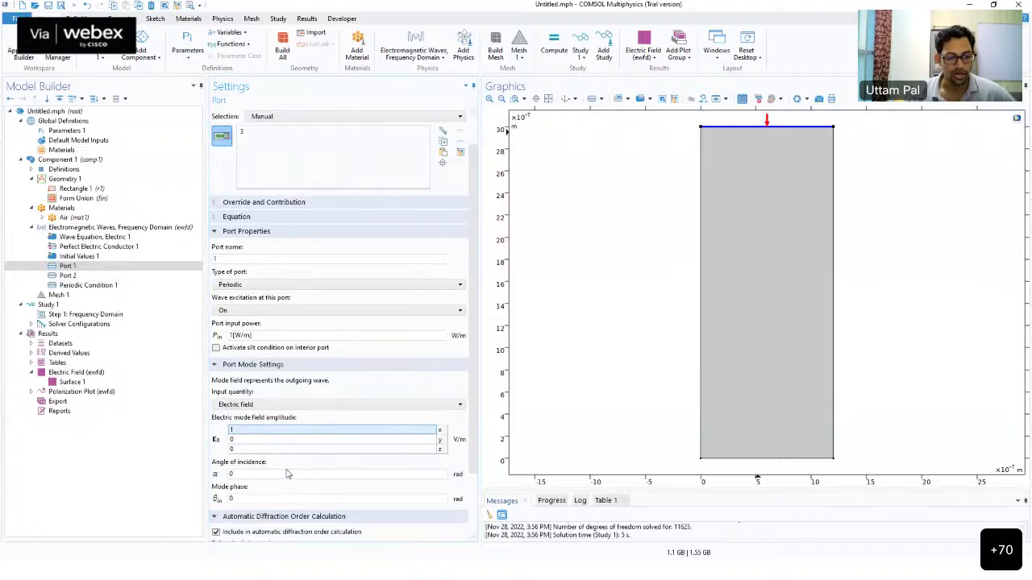
Step: Review the settings of Port 2, Periodic Condition 1, the mesh and the Frequency Domain study step
{"action": "left_click", "coordinate": [71, 276]}
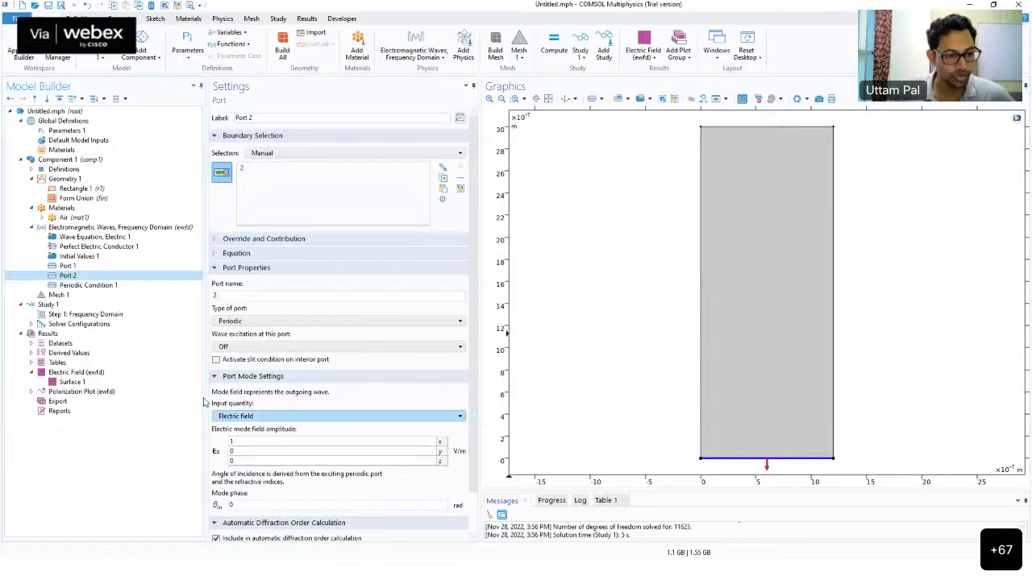
{"action": "left_click", "coordinate": [89, 285]}
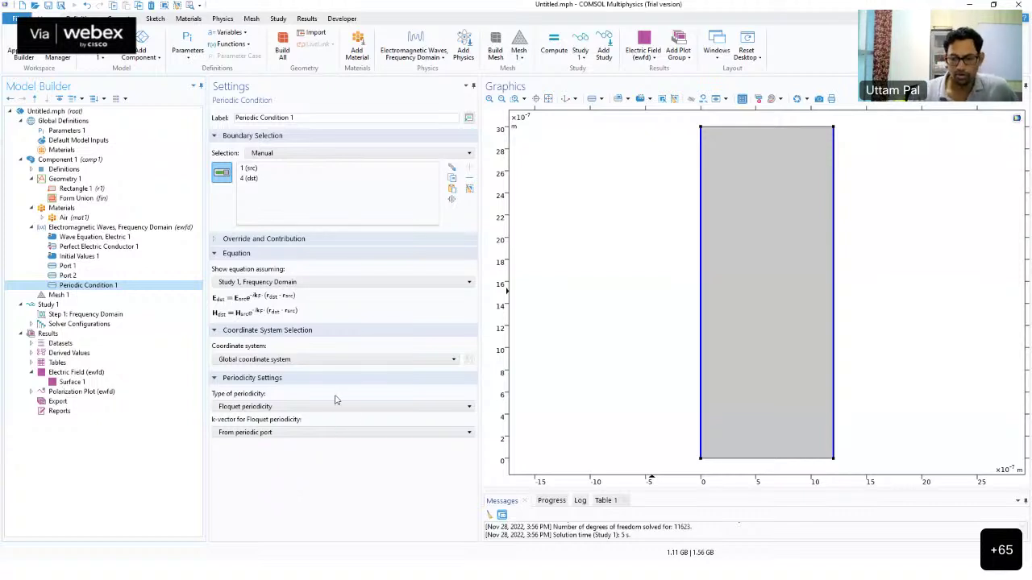
{"action": "left_click", "coordinate": [94, 267]}
{"action": "left_click", "coordinate": [94, 276]}
{"action": "left_click", "coordinate": [97, 286]}
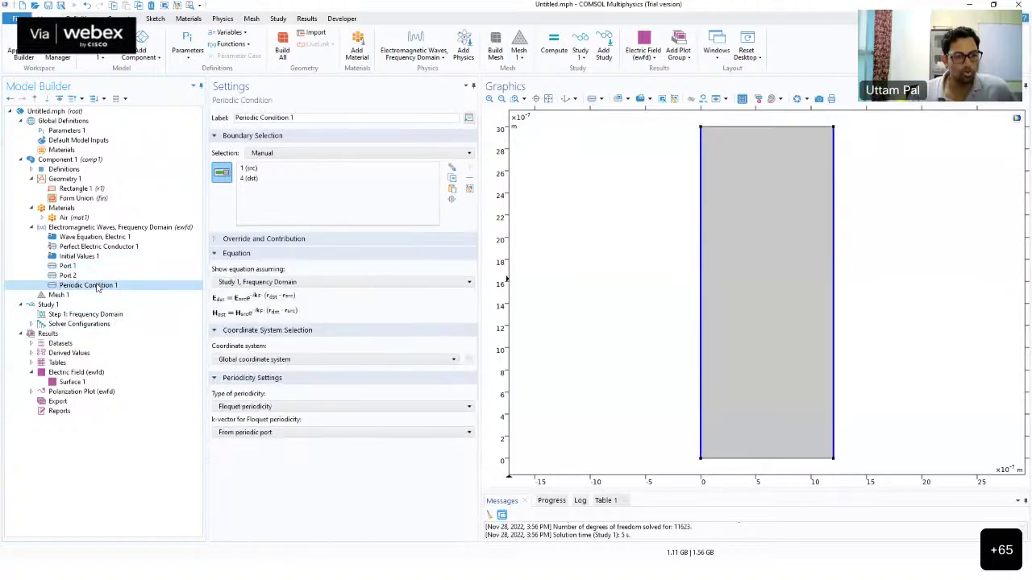
{"action": "left_click", "coordinate": [105, 297]}
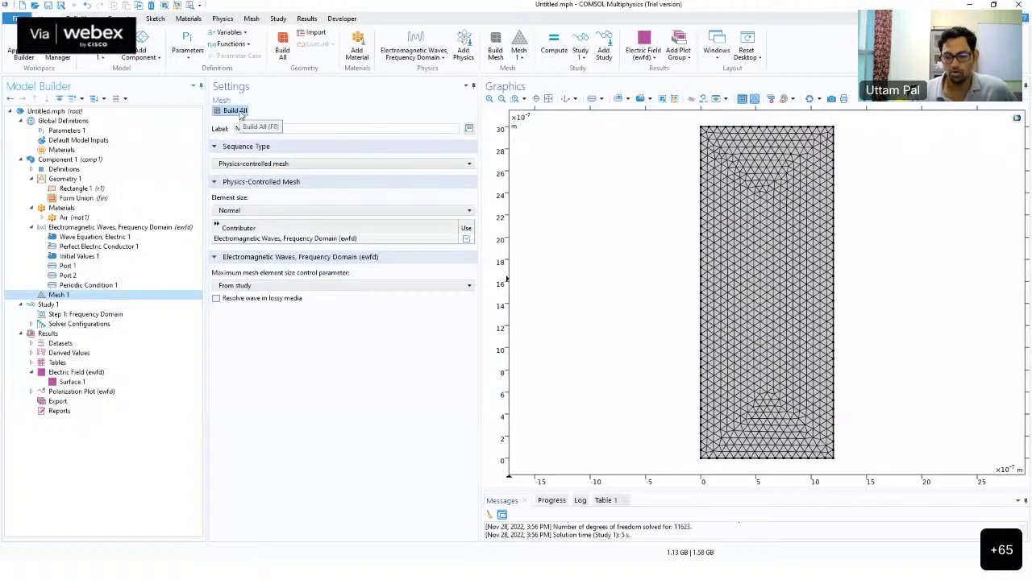
{"action": "left_click", "coordinate": [87, 315]}
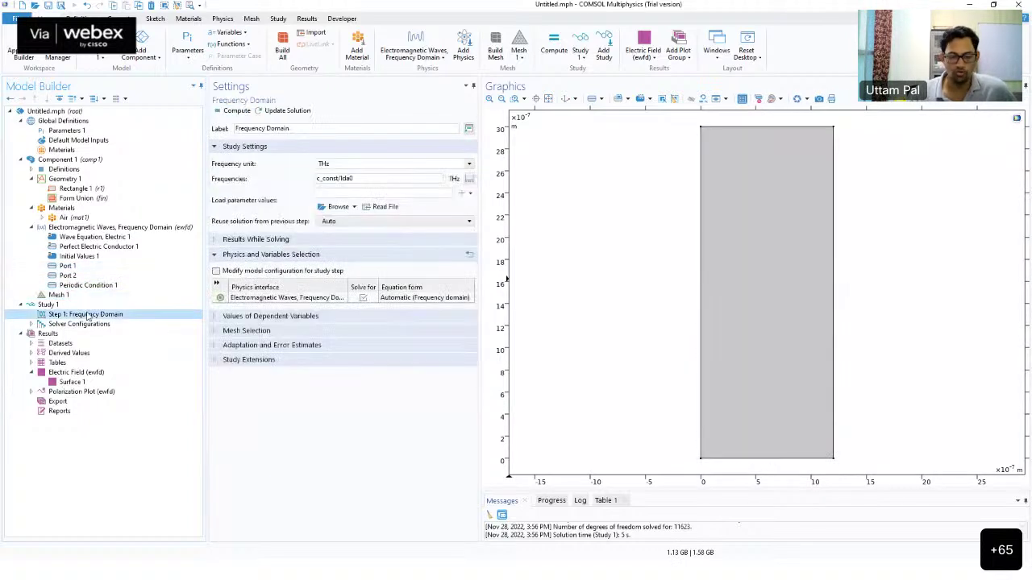
{"action": "double_click", "coordinate": [347, 178]}
{"action": "left_click", "coordinate": [237, 110]}
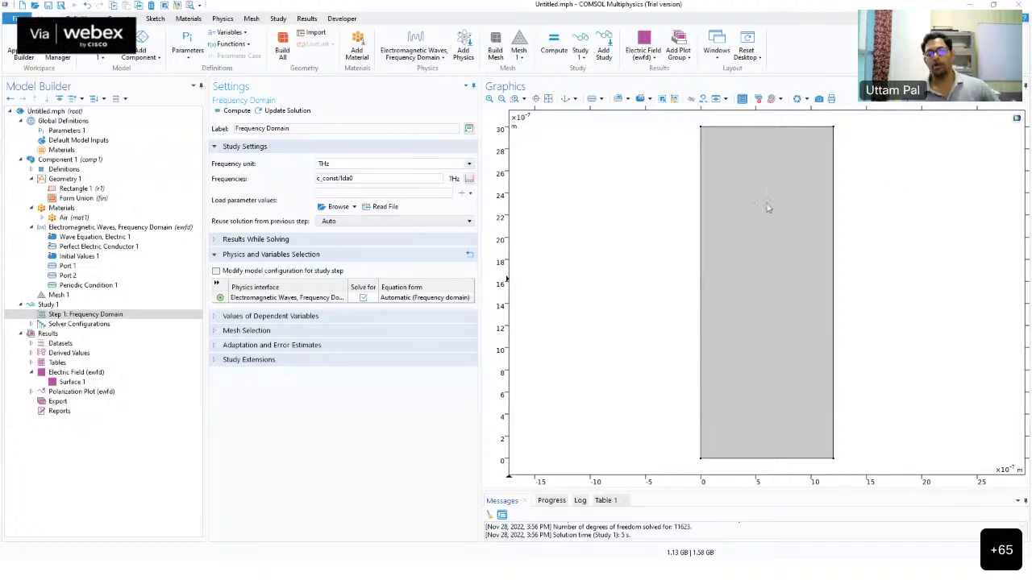
Step: Switch to OneNote, add a blank page to the section, and reopen the page with the air domain sketch
{"action": "mouse_move", "coordinate": [482, 577]}
{"action": "key", "text": "super"}
{"action": "left_click", "coordinate": [408, 570]}
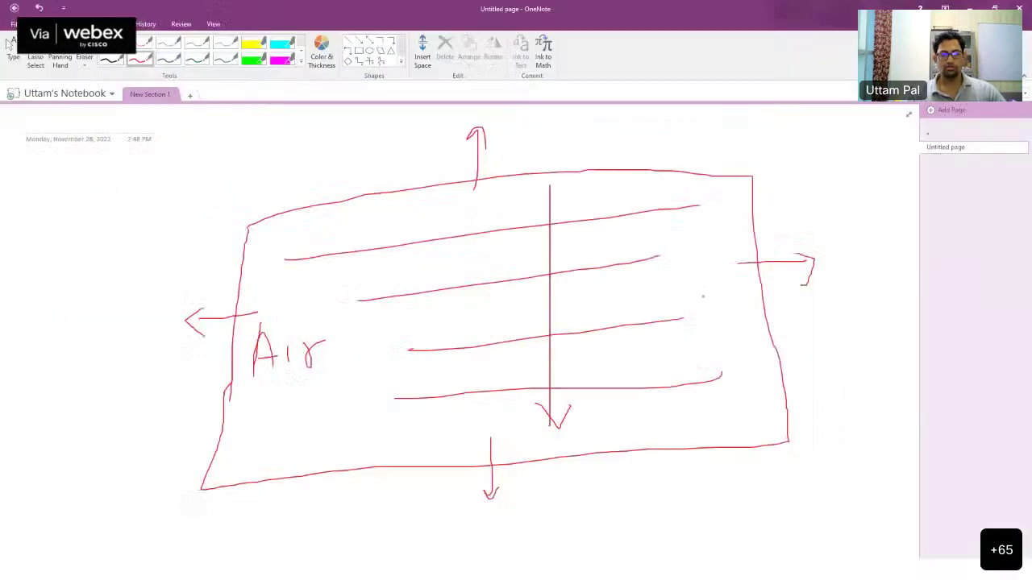
{"action": "left_click", "coordinate": [959, 134]}
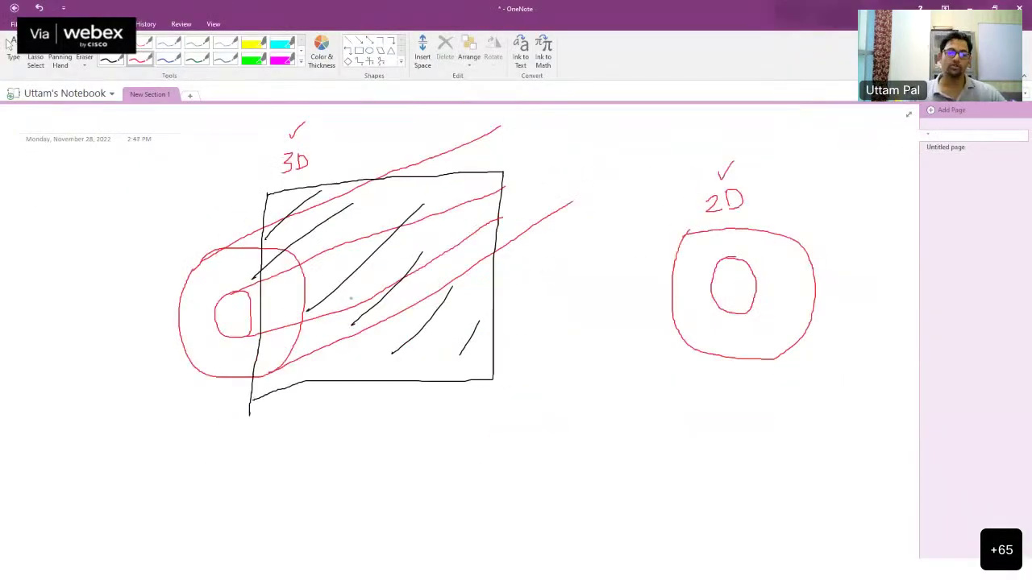
{"action": "left_click", "coordinate": [967, 149]}
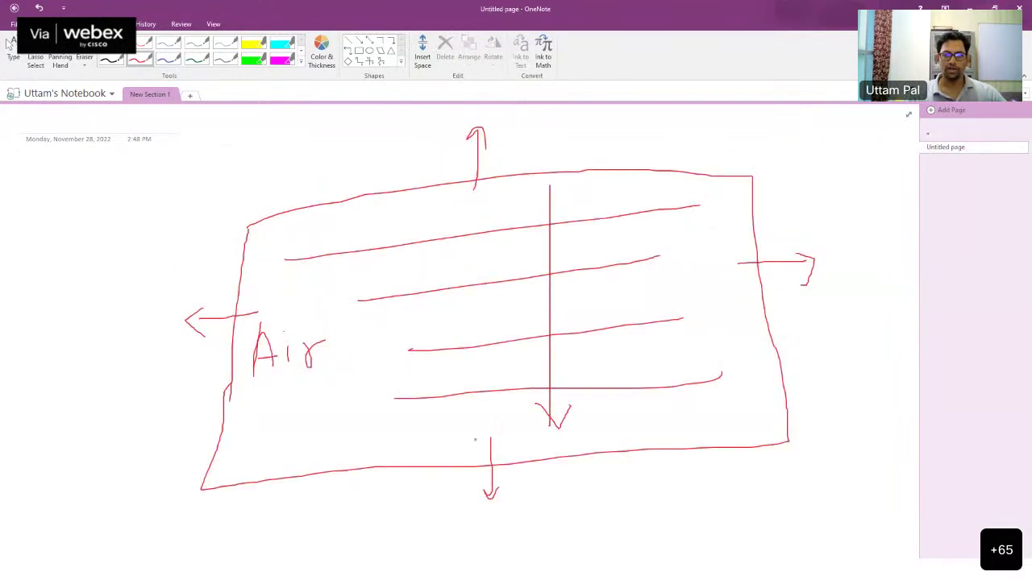
{"action": "left_click", "coordinate": [950, 109]}
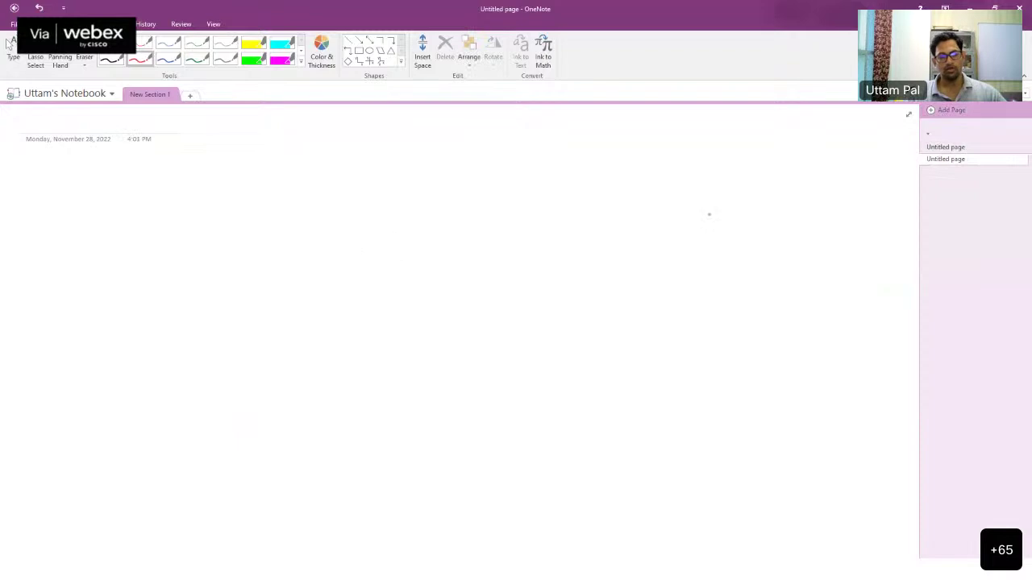
{"action": "left_click", "coordinate": [937, 149]}
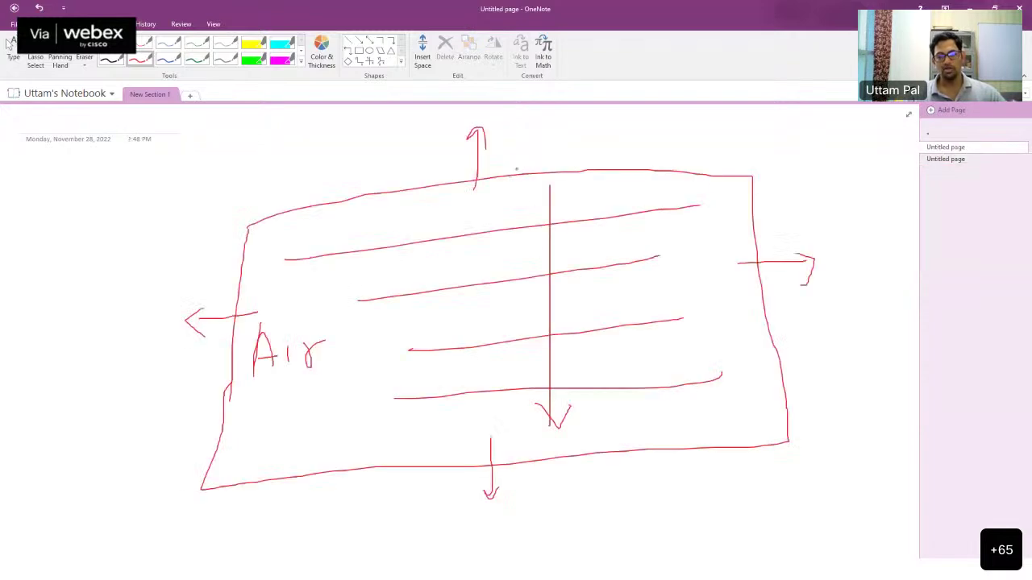
Step: Label the air domain sketch 2D and draw overlapping circles over the upper middle of the domain
{"action": "mouse_move", "coordinate": [666, 150]}
{"action": "left_mouse_down"}
{"action": "mouse_move", "coordinate": [717, 168]}
{"action": "mouse_move", "coordinate": [726, 146]}
{"action": "mouse_move", "coordinate": [723, 168]}
{"action": "left_mouse_up"}
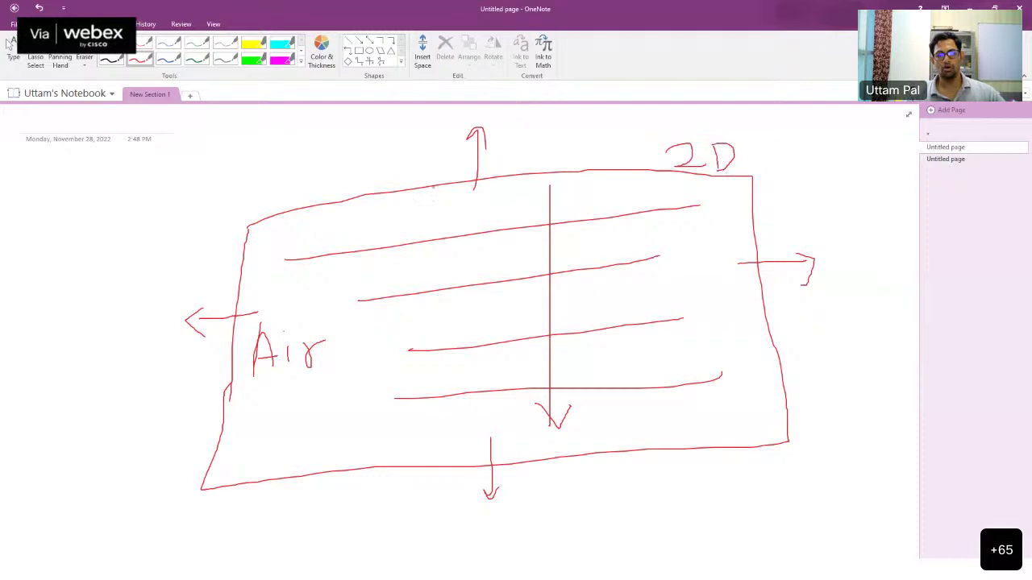
{"action": "left_click_drag", "start_coordinate": [434, 182], "coordinate": [393, 241]}
{"action": "mouse_move", "coordinate": [467, 194]}
{"action": "left_mouse_down"}
{"action": "mouse_move", "coordinate": [579, 257]}
{"action": "mouse_move", "coordinate": [545, 191]}
{"action": "mouse_move", "coordinate": [419, 274]}
{"action": "mouse_move", "coordinate": [570, 316]}
{"action": "left_mouse_up"}
{"action": "mouse_move", "coordinate": [396, 275]}
{"action": "left_mouse_down"}
{"action": "mouse_move", "coordinate": [564, 242]}
{"action": "mouse_move", "coordinate": [435, 322]}
{"action": "mouse_move", "coordinate": [548, 319]}
{"action": "left_mouse_up"}
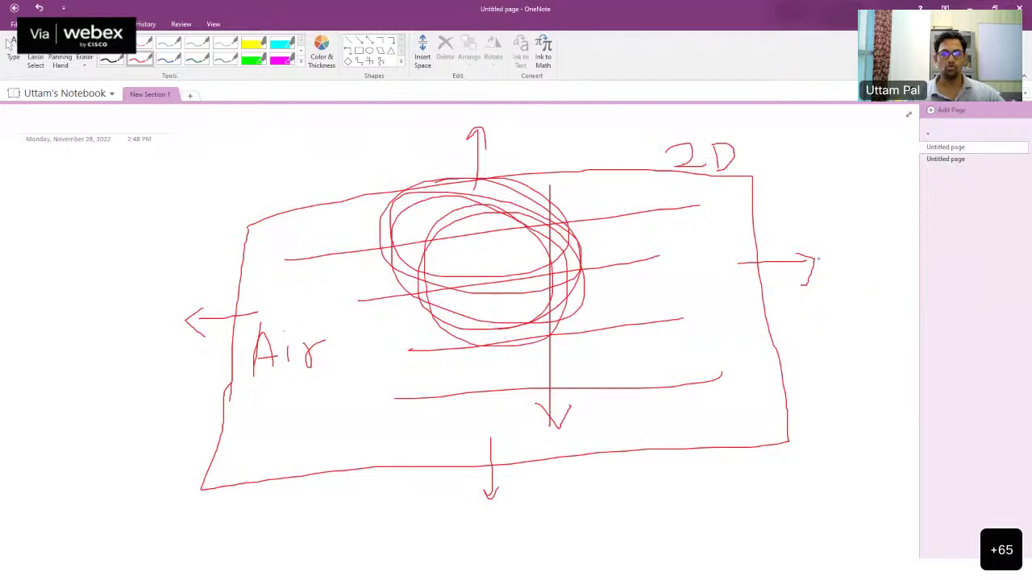
Step: On the blank page, sketch a tall rectangle with a curved arrow looping from its inside out past one side
{"action": "key", "text": "ctrl+Page_Down"}
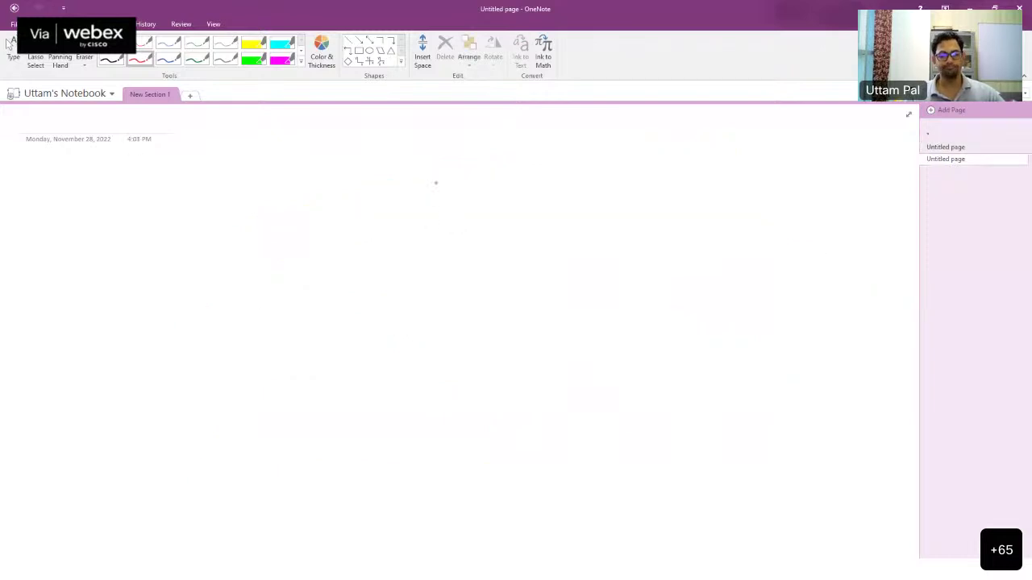
{"action": "left_click_drag", "start_coordinate": [241, 183], "coordinate": [225, 449]}
{"action": "mouse_move", "coordinate": [227, 204]}
{"action": "left_mouse_down"}
{"action": "mouse_move", "coordinate": [431, 217]}
{"action": "mouse_move", "coordinate": [423, 445]}
{"action": "mouse_move", "coordinate": [229, 434]}
{"action": "left_mouse_up"}
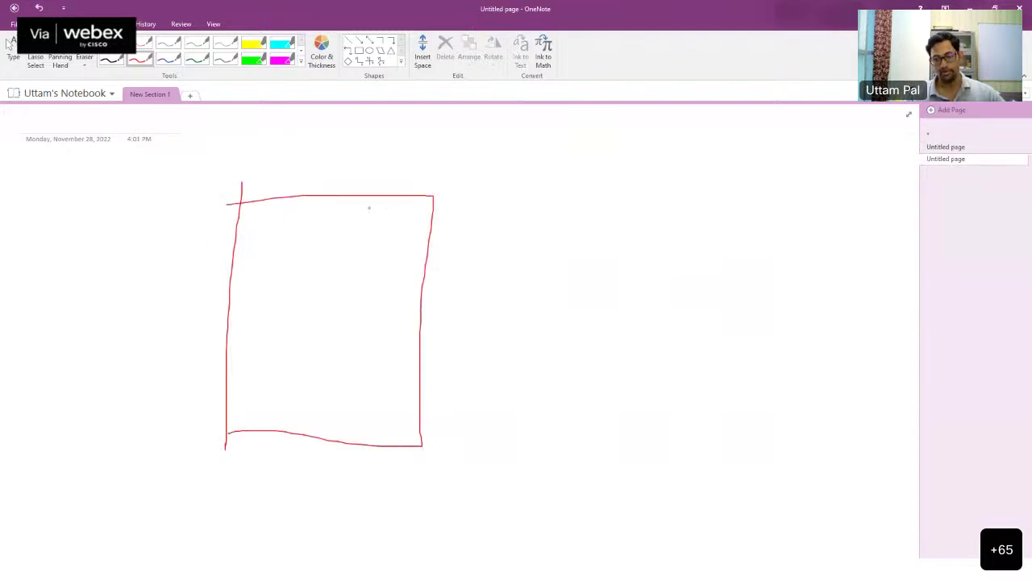
{"action": "mouse_move", "coordinate": [325, 219]}
{"action": "left_mouse_down"}
{"action": "mouse_move", "coordinate": [334, 293]}
{"action": "mouse_move", "coordinate": [213, 340]}
{"action": "mouse_move", "coordinate": [131, 272]}
{"action": "mouse_move", "coordinate": [139, 252]}
{"action": "mouse_move", "coordinate": [173, 242]}
{"action": "mouse_move", "coordinate": [165, 236]}
{"action": "mouse_move", "coordinate": [171, 262]}
{"action": "left_mouse_up"}
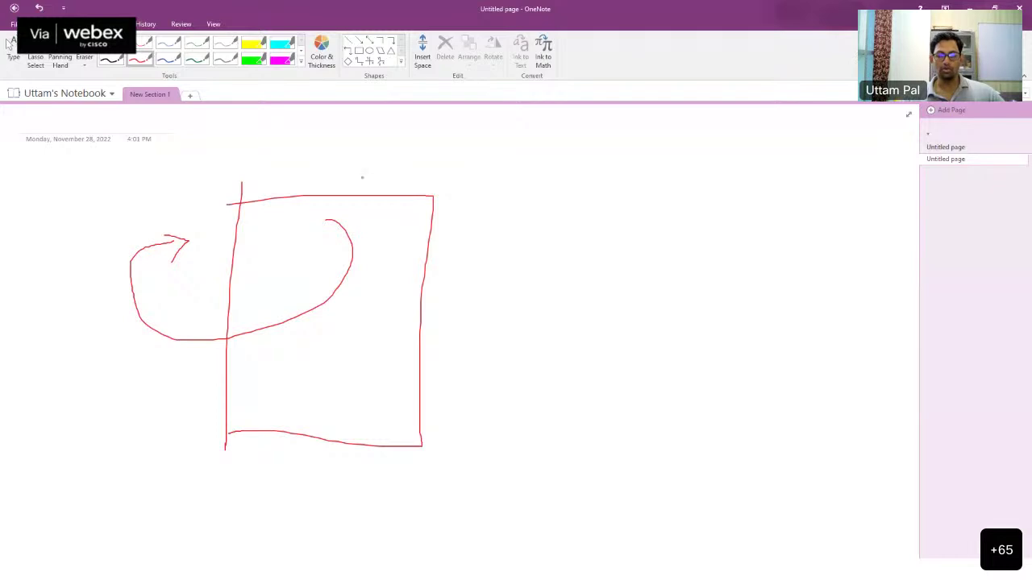
Step: Sketch an ellipse beside the rectangle, with a horizontal inner arrow labelled 2 and a vertical one labelled 1
{"action": "mouse_move", "coordinate": [631, 217]}
{"action": "left_mouse_down"}
{"action": "mouse_move", "coordinate": [757, 243]}
{"action": "mouse_move", "coordinate": [646, 323]}
{"action": "mouse_move", "coordinate": [491, 285]}
{"action": "mouse_move", "coordinate": [504, 248]}
{"action": "mouse_move", "coordinate": [641, 218]}
{"action": "left_mouse_up"}
{"action": "mouse_move", "coordinate": [637, 264]}
{"action": "left_mouse_down"}
{"action": "mouse_move", "coordinate": [754, 264]}
{"action": "mouse_move", "coordinate": [746, 258]}
{"action": "mouse_move", "coordinate": [749, 272]}
{"action": "left_mouse_up"}
{"action": "mouse_move", "coordinate": [639, 264]}
{"action": "left_mouse_down"}
{"action": "mouse_move", "coordinate": [638, 314]}
{"action": "mouse_move", "coordinate": [626, 306]}
{"action": "mouse_move", "coordinate": [652, 307]}
{"action": "left_mouse_up"}
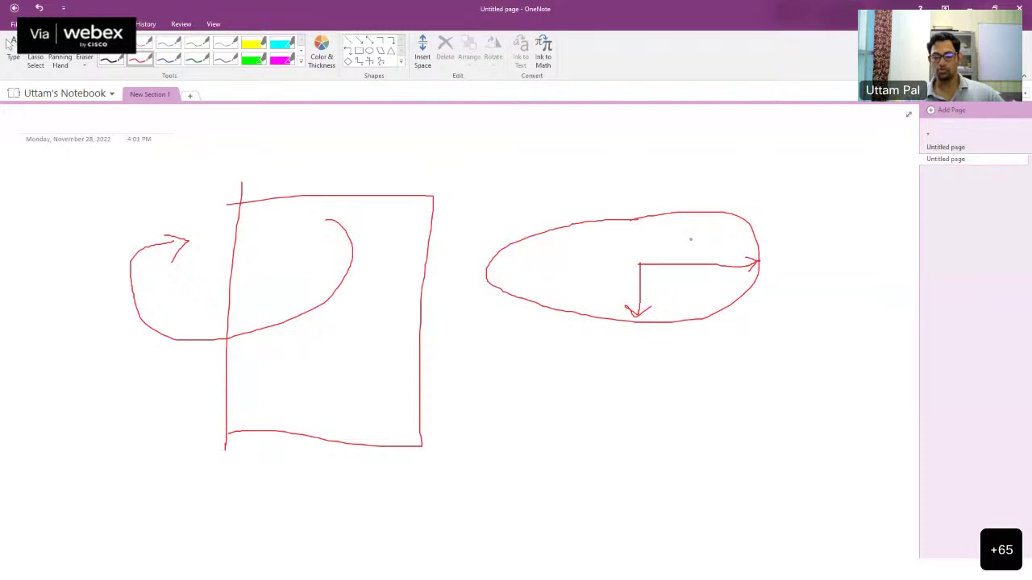
{"action": "mouse_move", "coordinate": [687, 236]}
{"action": "left_mouse_down"}
{"action": "mouse_move", "coordinate": [698, 235]}
{"action": "mouse_move", "coordinate": [691, 248]}
{"action": "mouse_move", "coordinate": [715, 250]}
{"action": "left_mouse_up"}
{"action": "left_click_drag", "start_coordinate": [655, 283], "coordinate": [681, 295]}
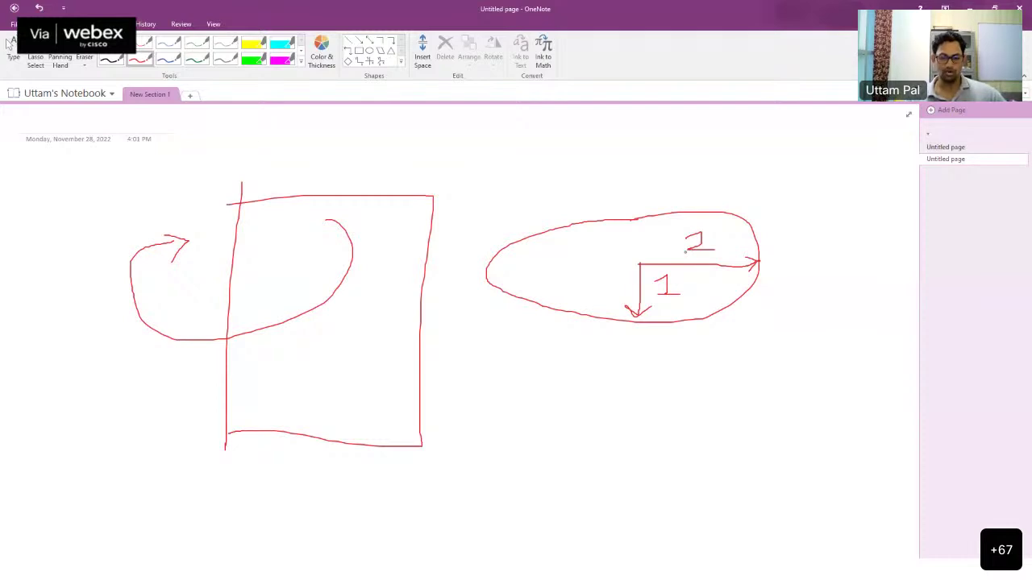
Step: Switch back to COMSOL Multiphysics and review the frequency setting of the Frequency Domain study step
{"action": "key", "text": "alt+Tab"}
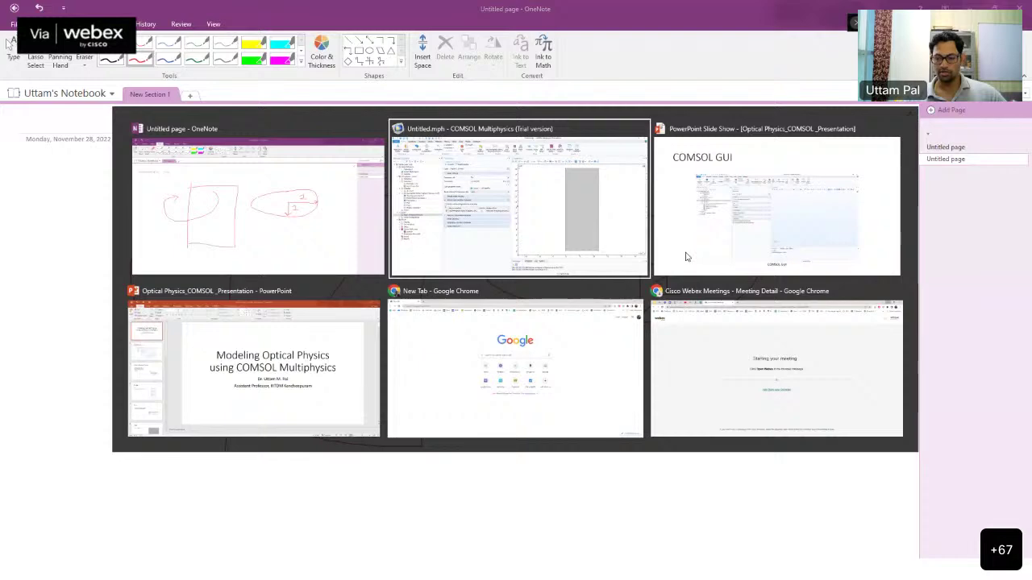
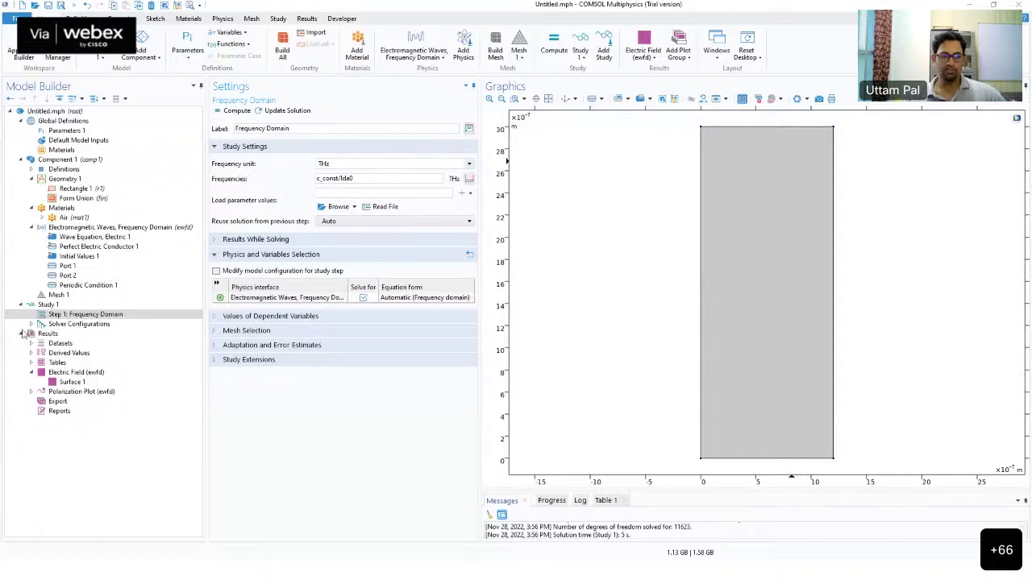
{"action": "left_click", "coordinate": [75, 316]}
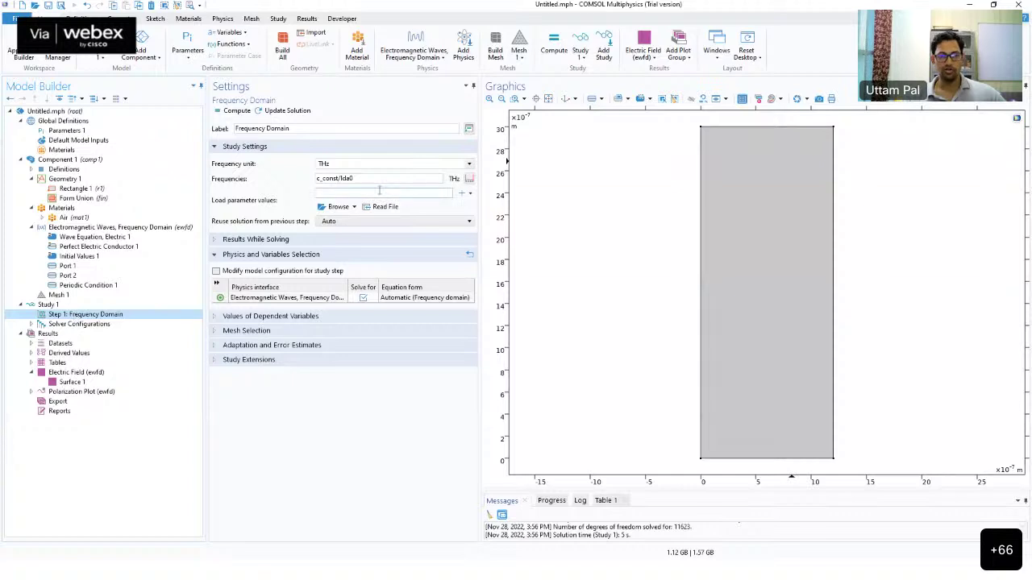
{"action": "key", "text": "ctrl"}
{"action": "key", "text": "ctrl"}
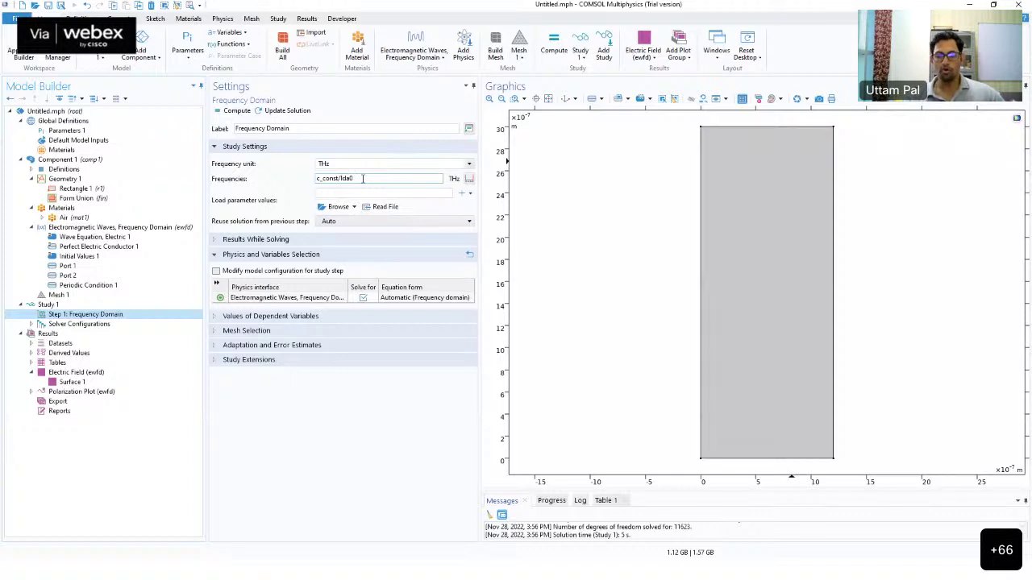
Step: Add a Parametric Sweep to Study 1
{"action": "left_click", "coordinate": [49, 305]}
{"action": "key", "text": "ctrl"}
{"action": "right_click", "coordinate": [67, 310]}
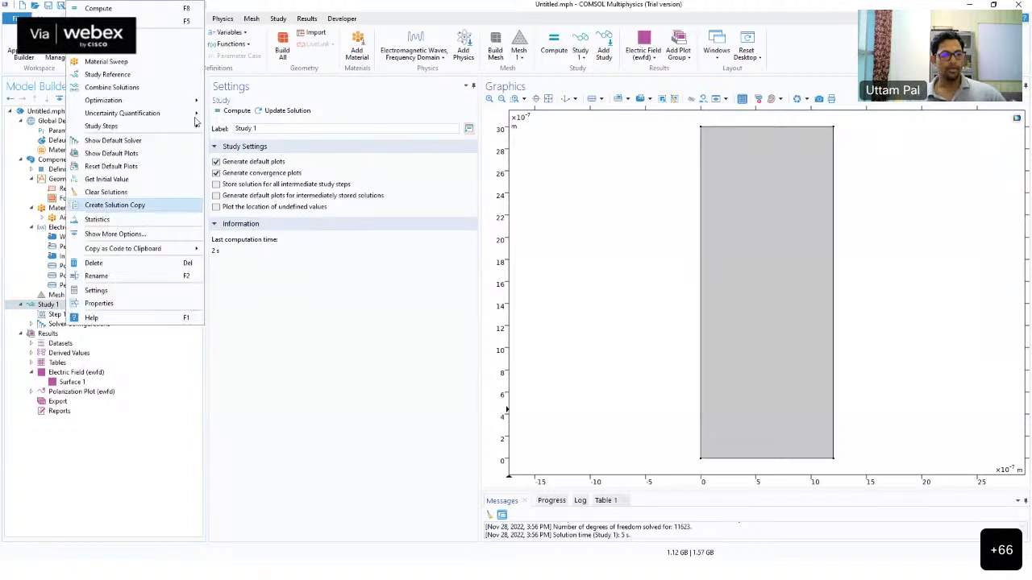
{"action": "key", "text": "ctrl"}
{"action": "key", "text": "ctrl"}
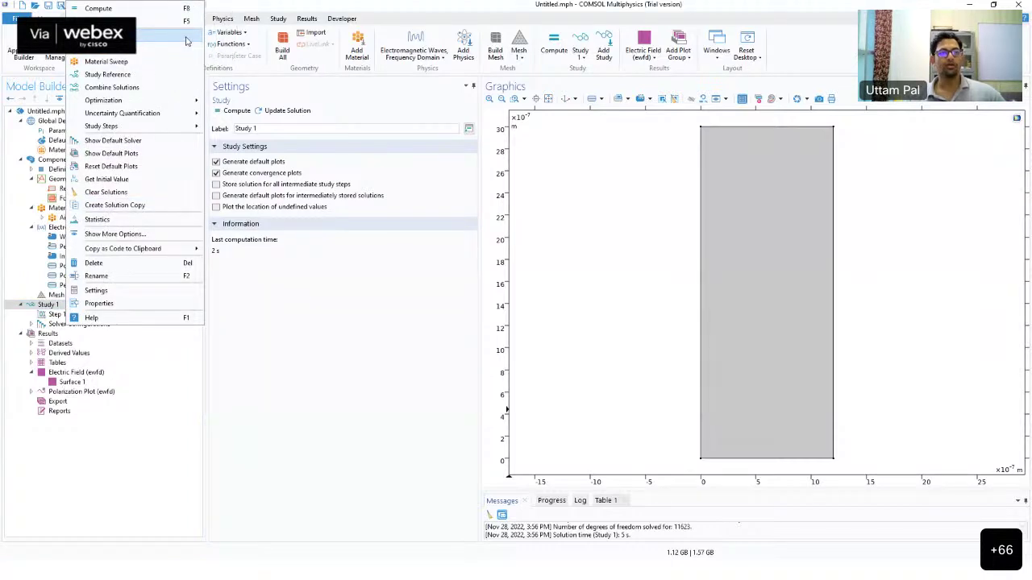
{"action": "left_click", "coordinate": [269, 366]}
{"action": "key", "text": "ctrl"}
{"action": "right_click", "coordinate": [93, 307]}
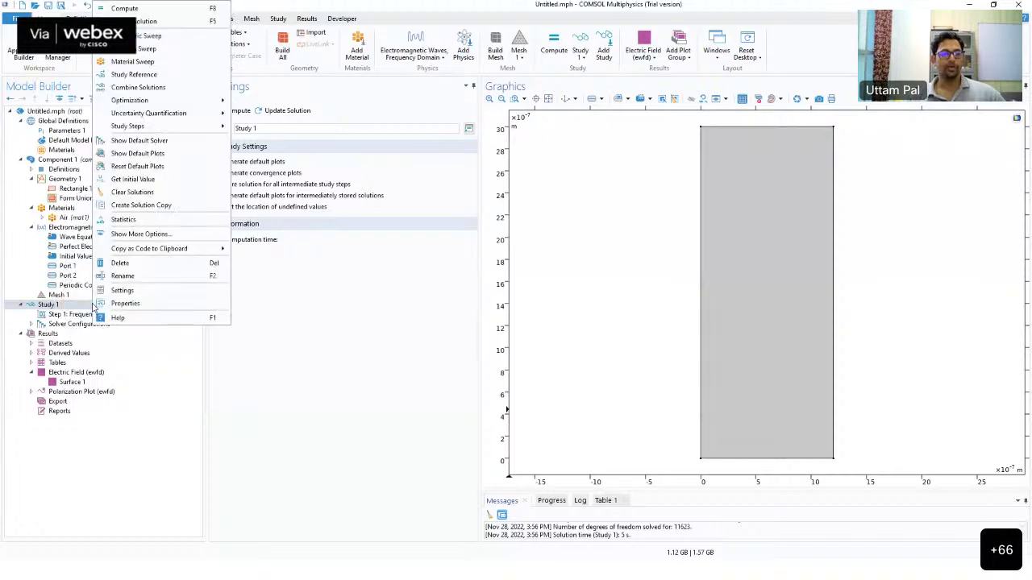
{"action": "left_click", "coordinate": [184, 36]}
Step: Add lda0 as the parameter of the Parametric Sweep
{"action": "left_click", "coordinate": [242, 235]}
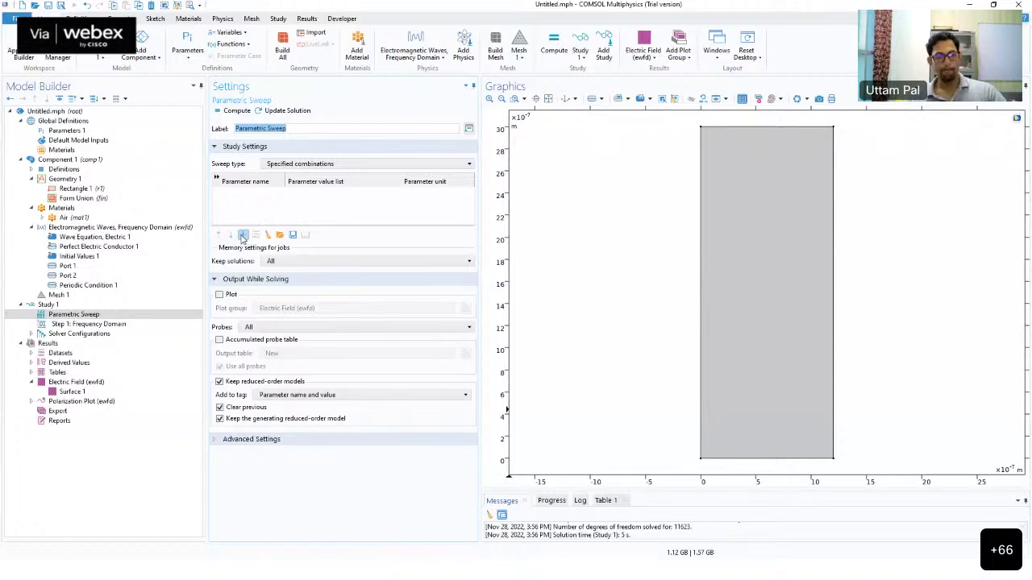
{"action": "left_click", "coordinate": [242, 236]}
{"action": "left_click", "coordinate": [242, 236]}
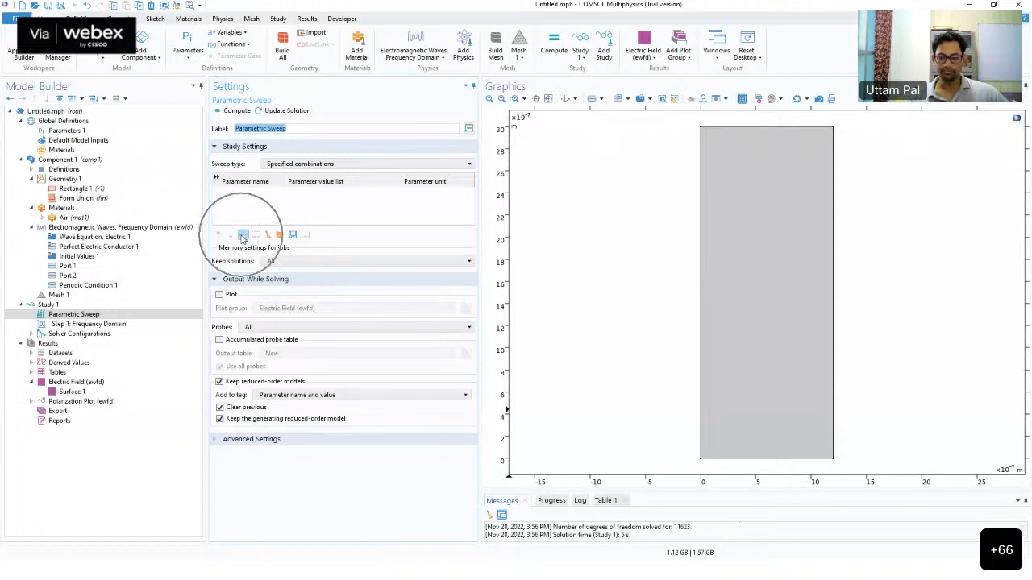
{"action": "left_click", "coordinate": [242, 236]}
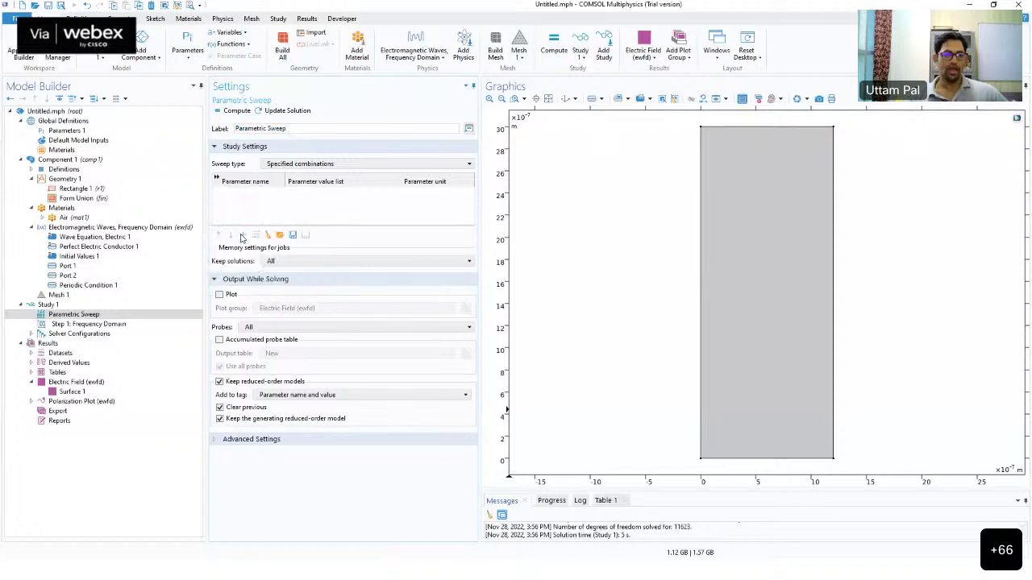
{"action": "left_click", "coordinate": [363, 197]}
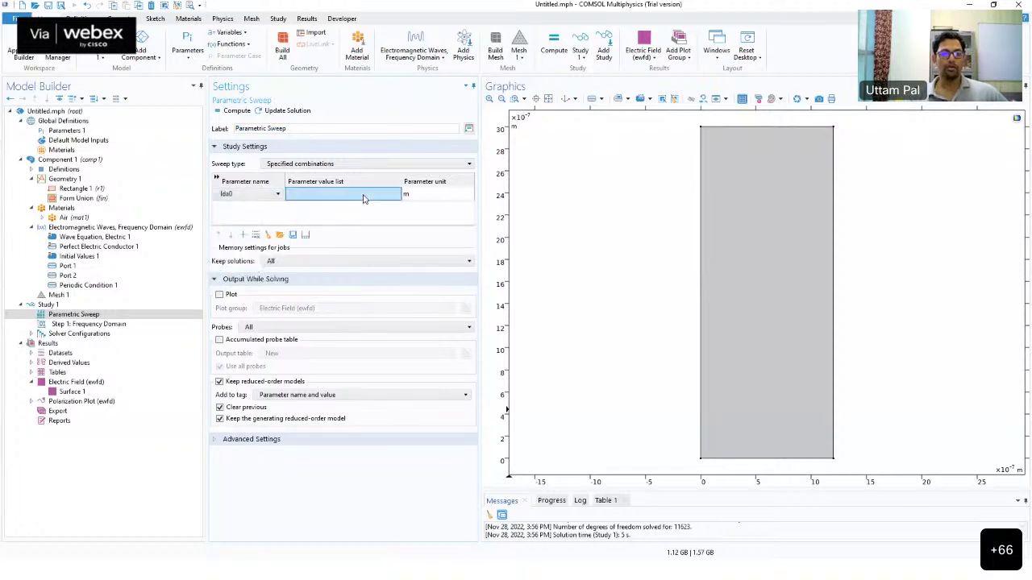
Step: Set the lda0 sweep values to a range from 500 to 700 in steps of 10, with nm as the unit
{"action": "left_click", "coordinate": [303, 237]}
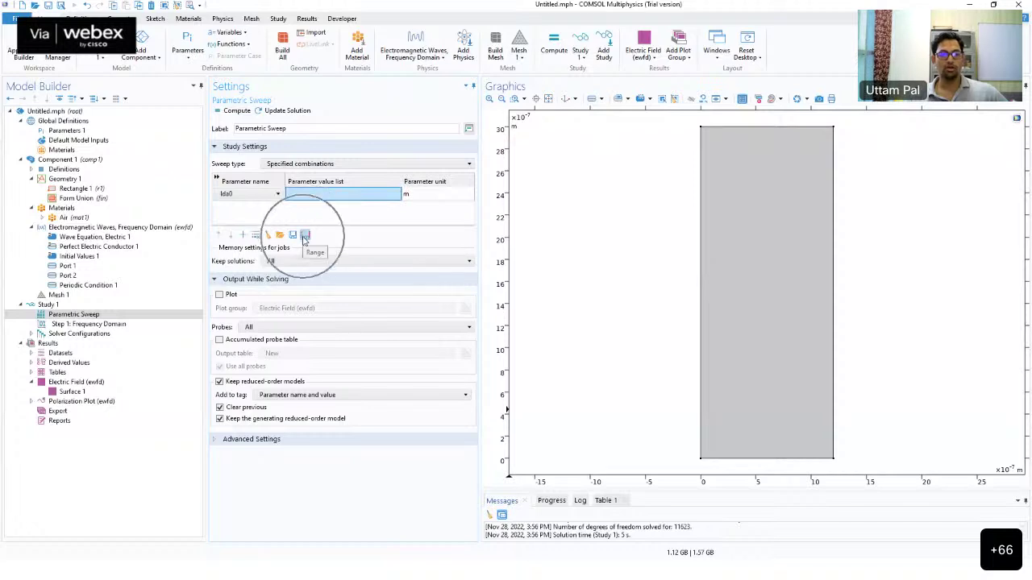
{"action": "left_click", "coordinate": [477, 259]}
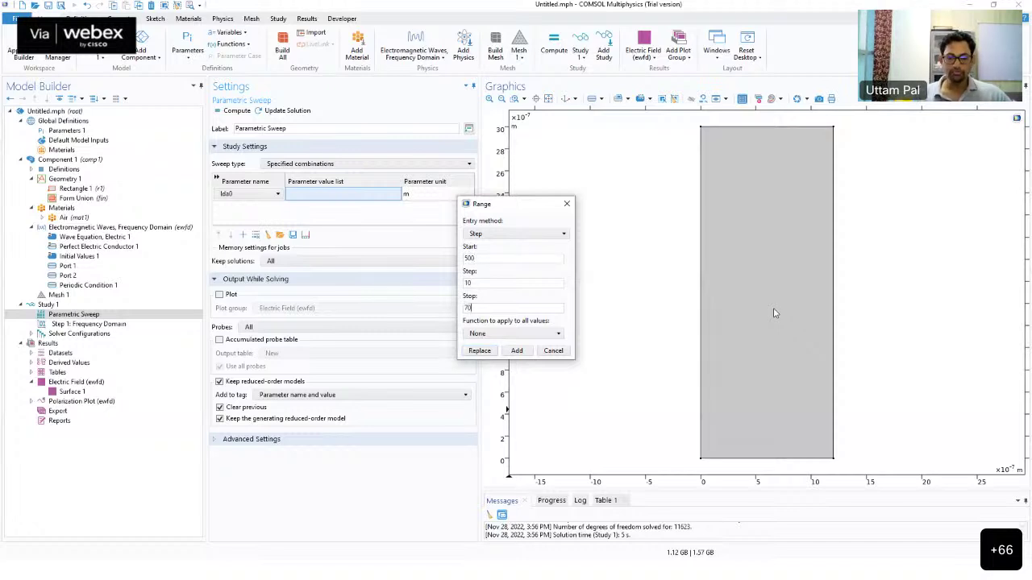
{"action": "left_click_drag", "start_coordinate": [520, 211], "coordinate": [565, 123]}
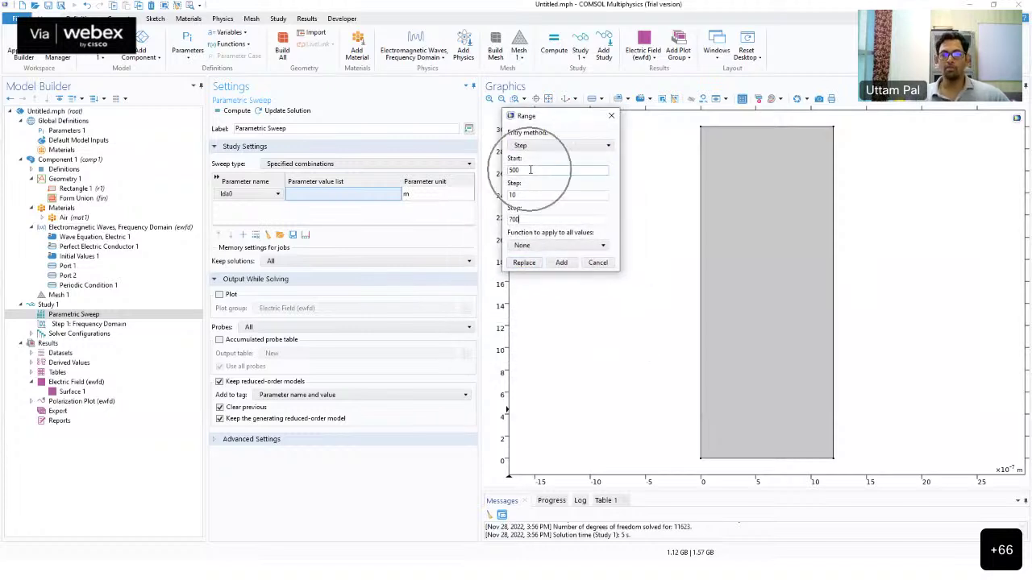
{"action": "left_click", "coordinate": [524, 194]}
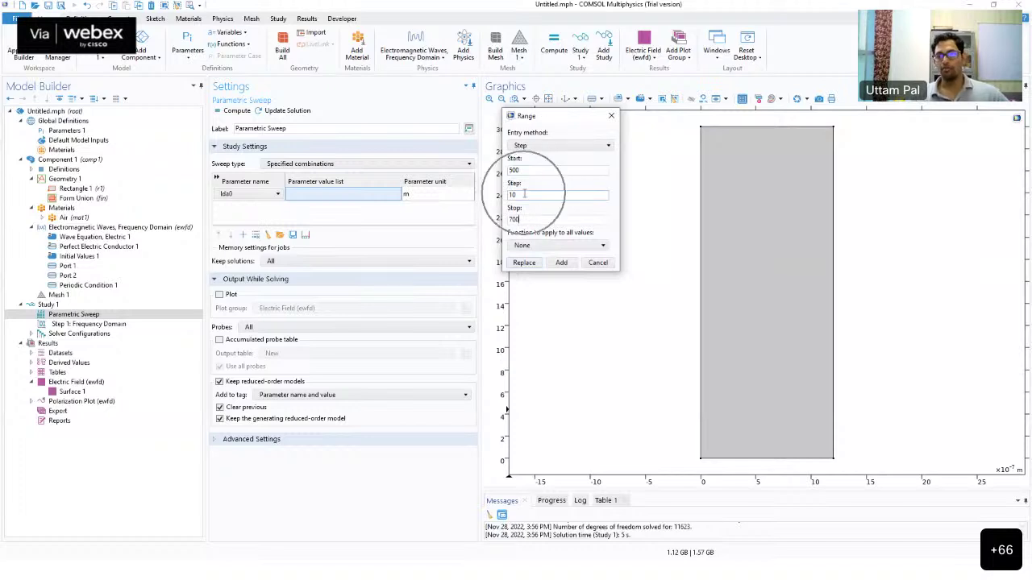
{"action": "double_click", "coordinate": [530, 220]}
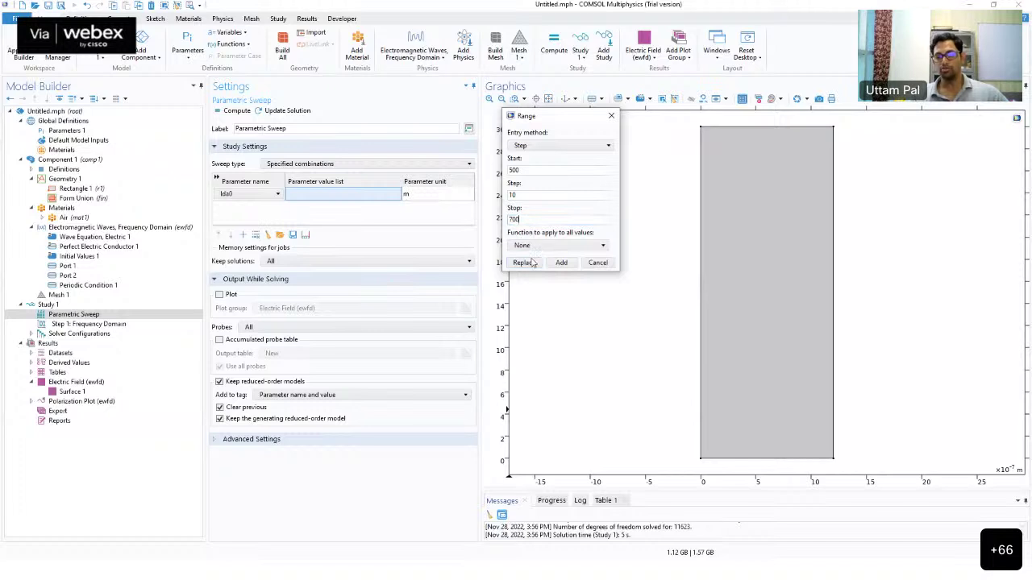
{"action": "left_click", "coordinate": [532, 263]}
{"action": "left_click", "coordinate": [434, 196]}
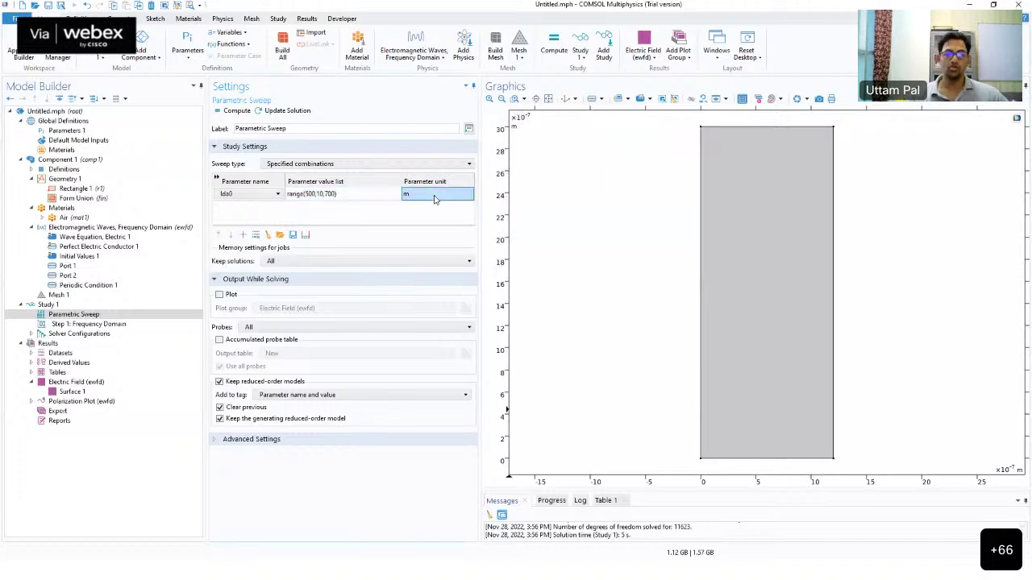
{"action": "type", "text": "nm"}
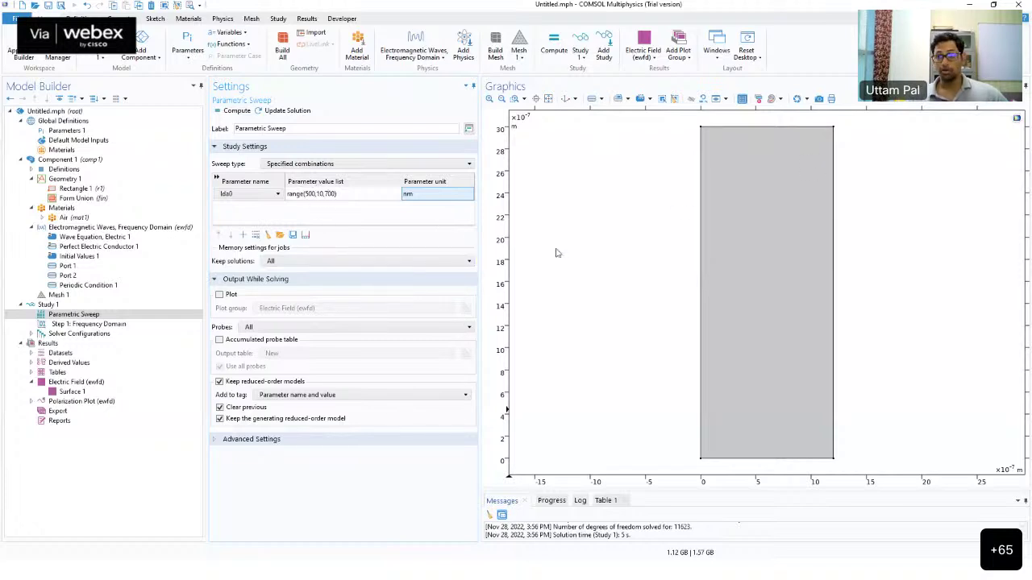
Step: Compute Study 1 with the parametric sweep and check the solver messages
{"action": "left_click", "coordinate": [104, 303]}
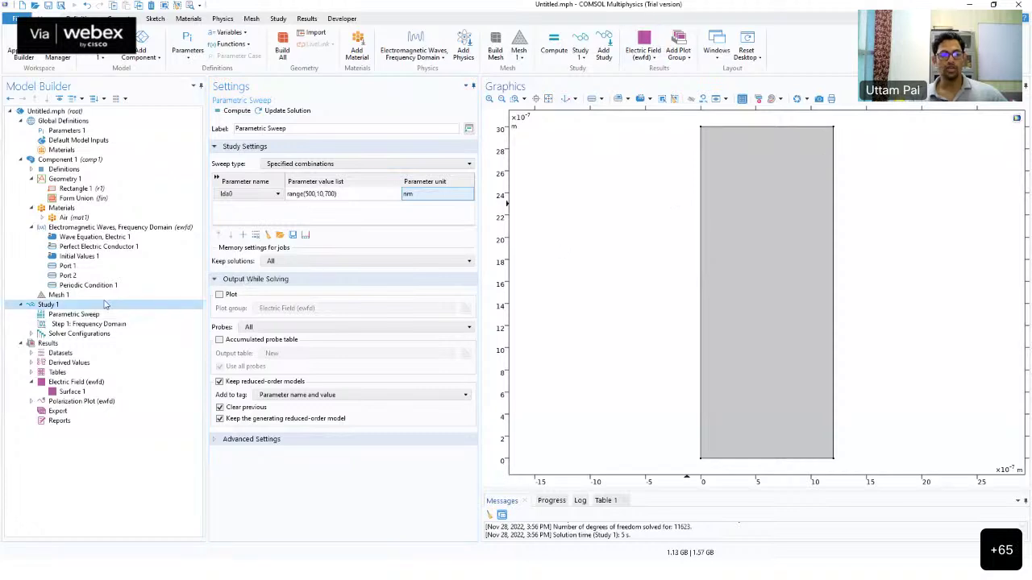
{"action": "left_click", "coordinate": [238, 111]}
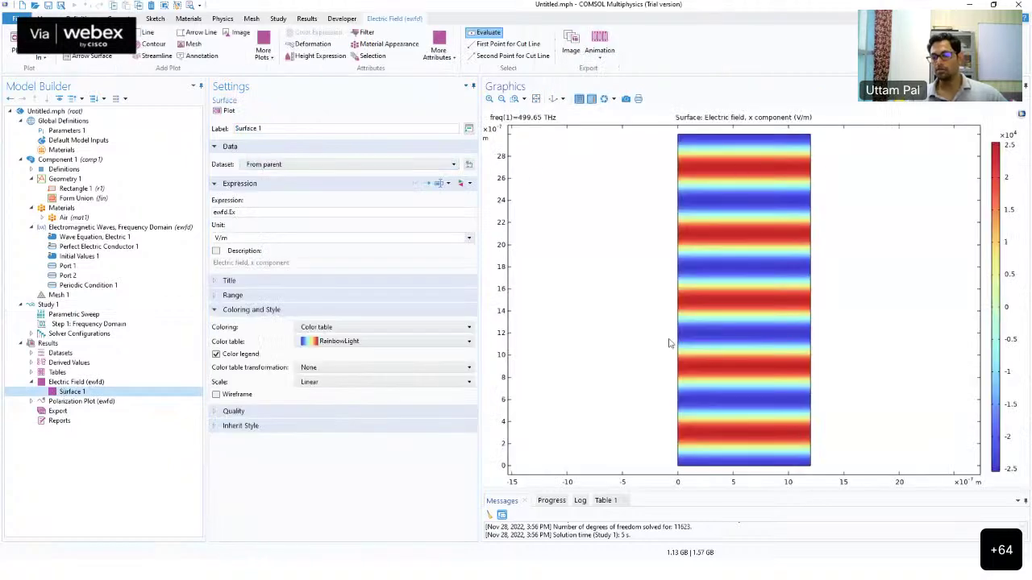
{"action": "left_click", "coordinate": [49, 304]}
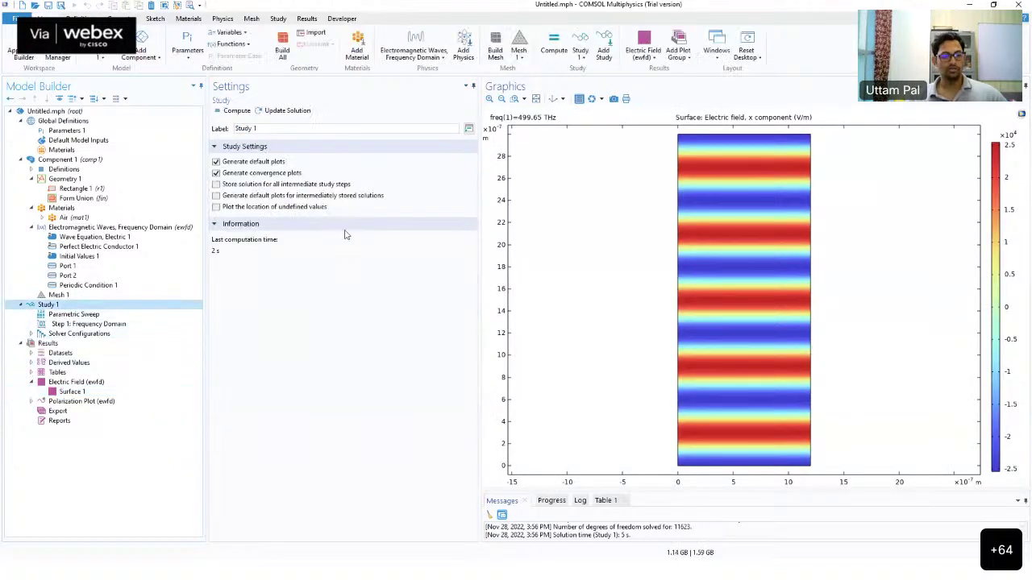
{"action": "left_click", "coordinate": [237, 112]}
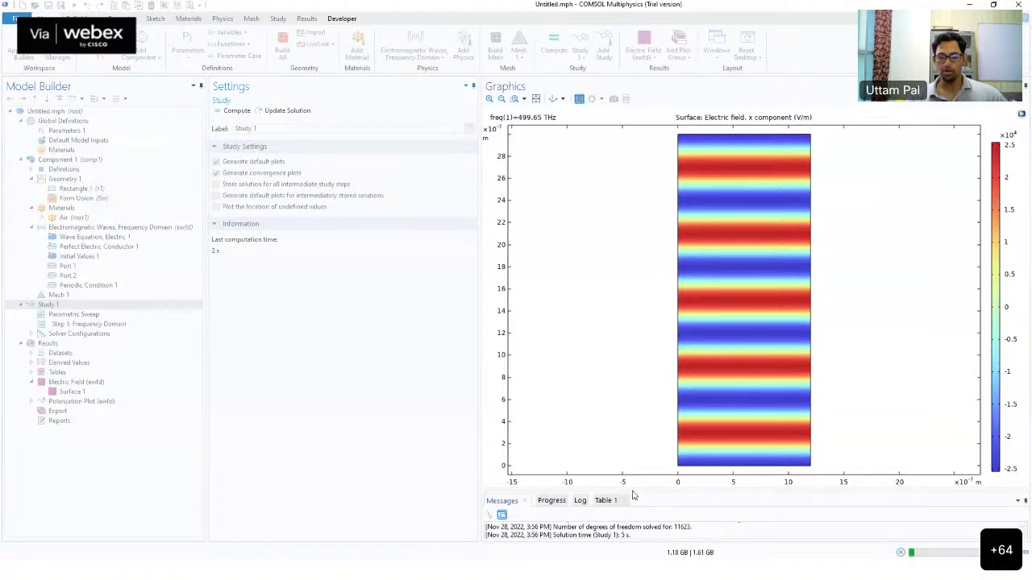
{"action": "left_click_drag", "start_coordinate": [633, 494], "coordinate": [610, 378]}
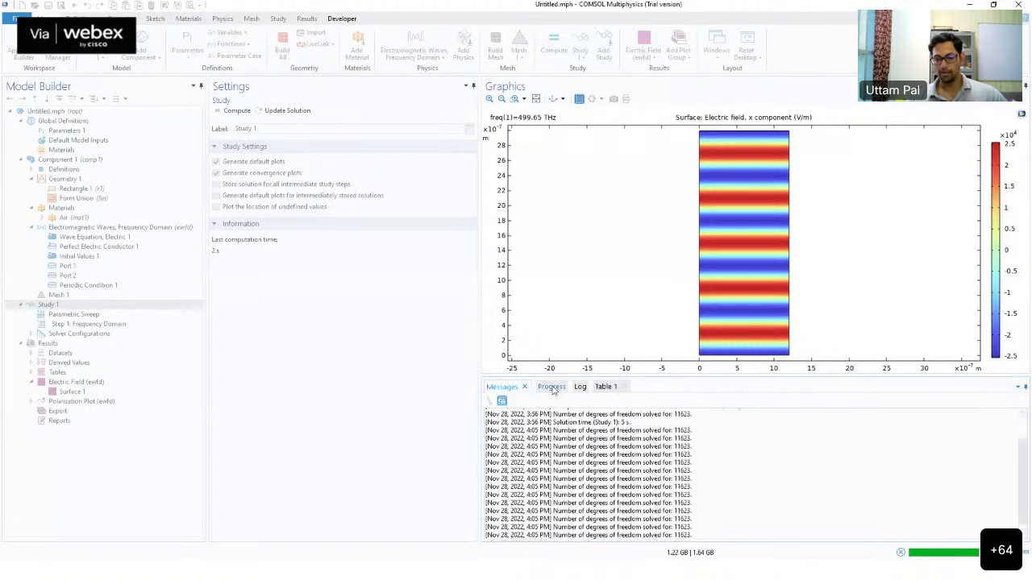
{"action": "left_click_drag", "start_coordinate": [700, 379], "coordinate": [694, 445]}
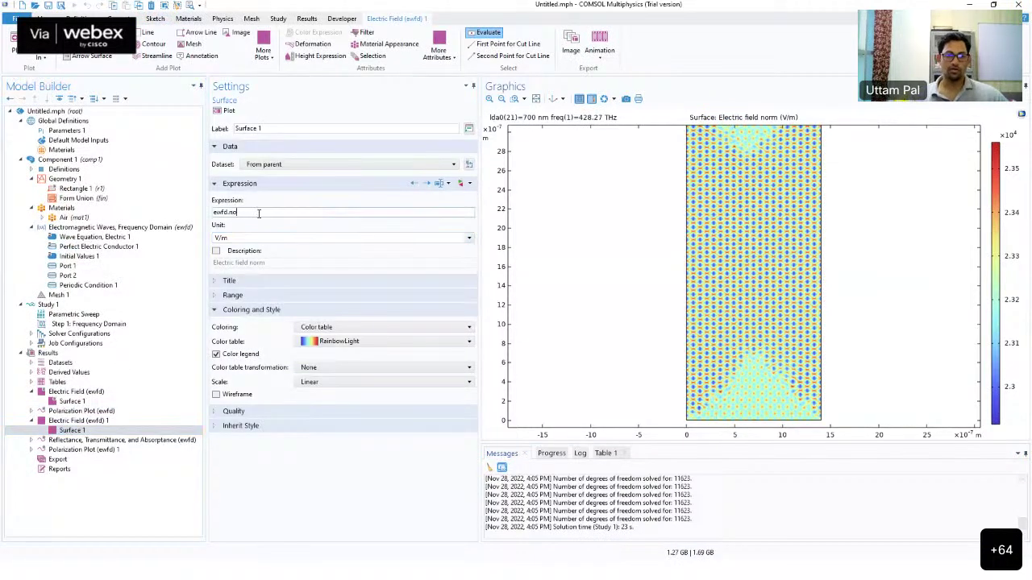
Step: Set the surface expression of Electric Field (ewfd) 1 to ewfd.Ex and plot it for lda0 = 500 nm
{"action": "type", "text": "Ex"}
{"action": "left_click", "coordinate": [218, 111]}
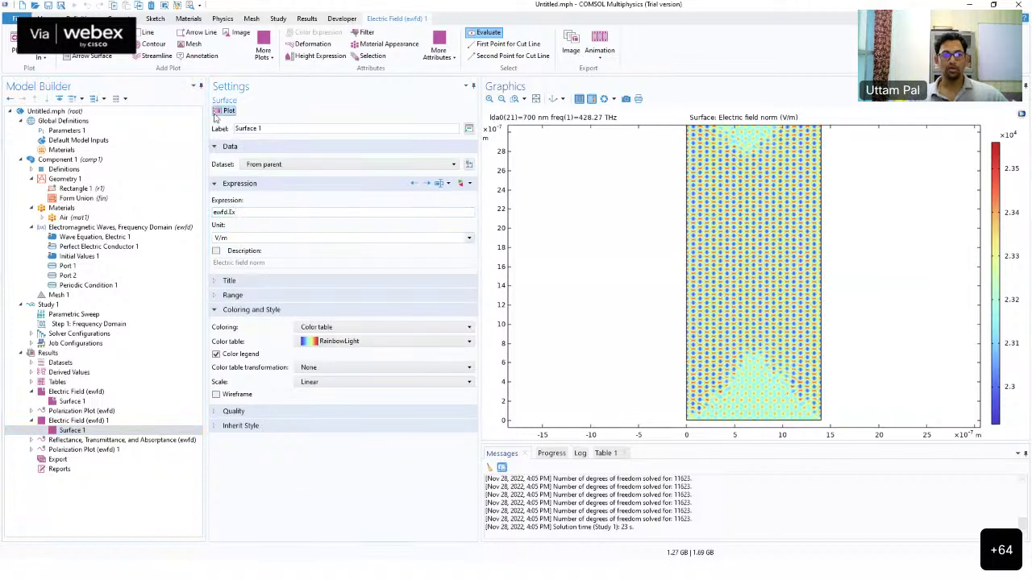
{"action": "left_click", "coordinate": [79, 421]}
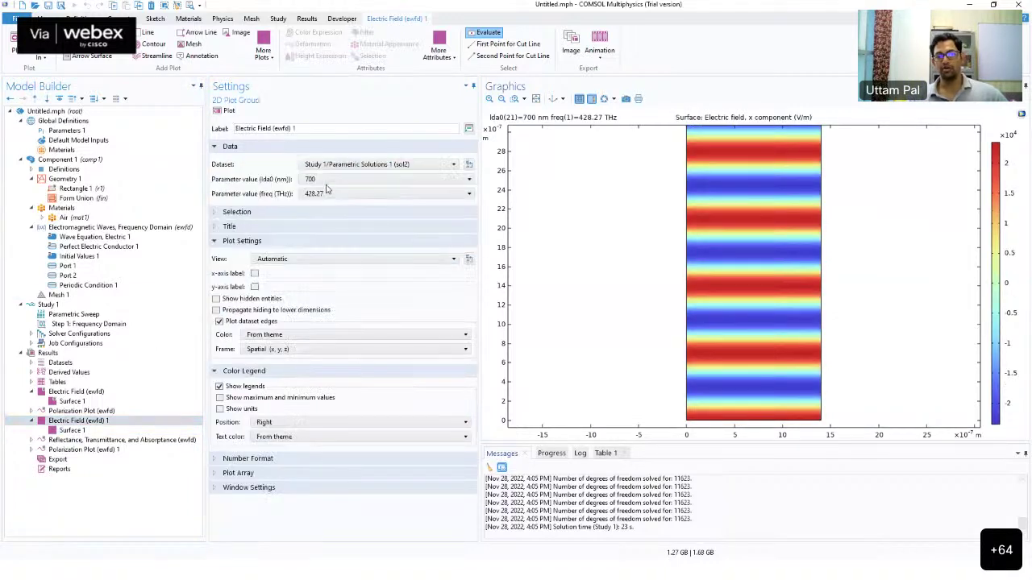
{"action": "left_click", "coordinate": [326, 180]}
{"action": "scroll", "coordinate": [325, 209], "scroll_direction": "up", "scroll_amount": 1}
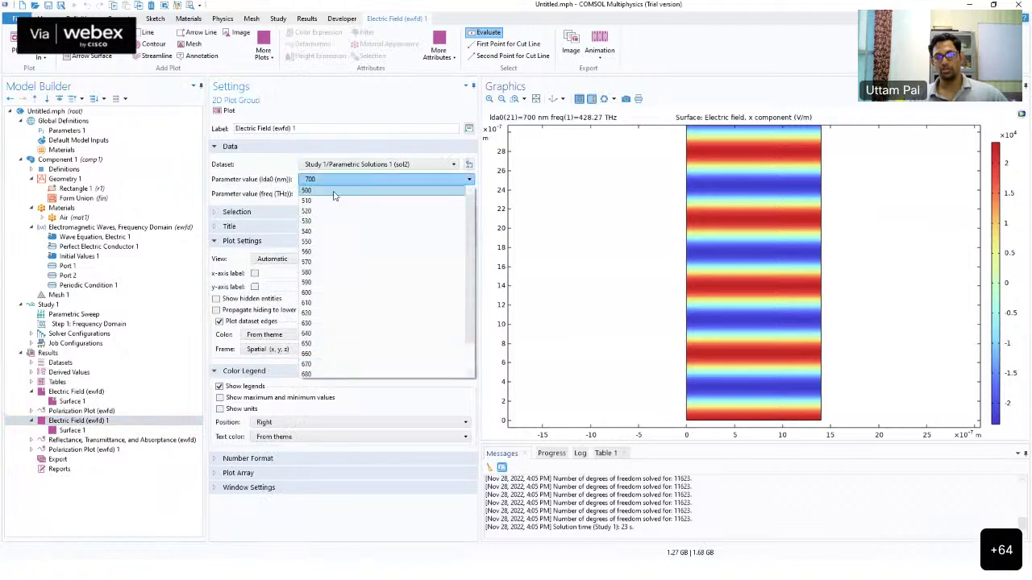
{"action": "left_click", "coordinate": [334, 193]}
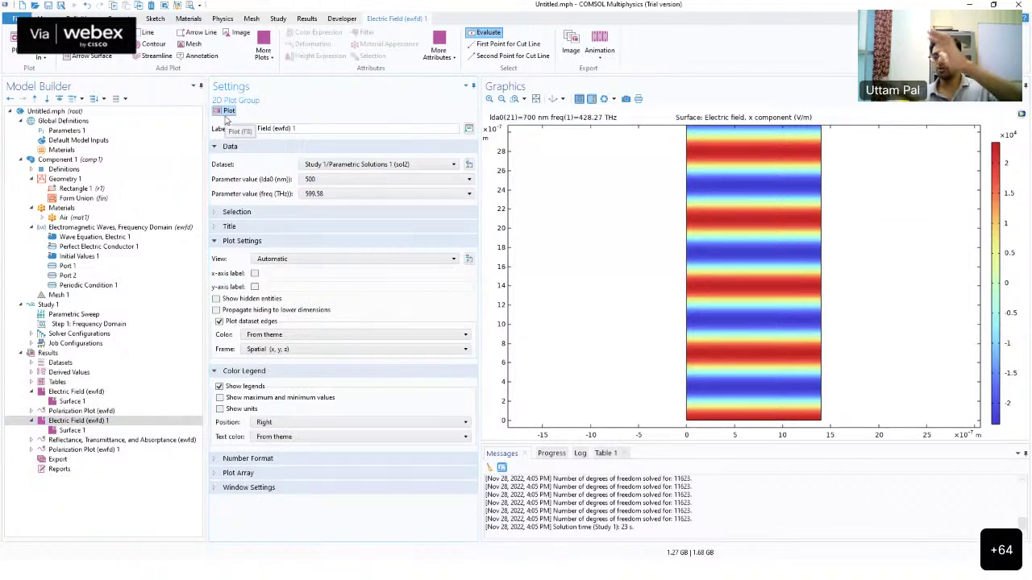
{"action": "left_click", "coordinate": [226, 119]}
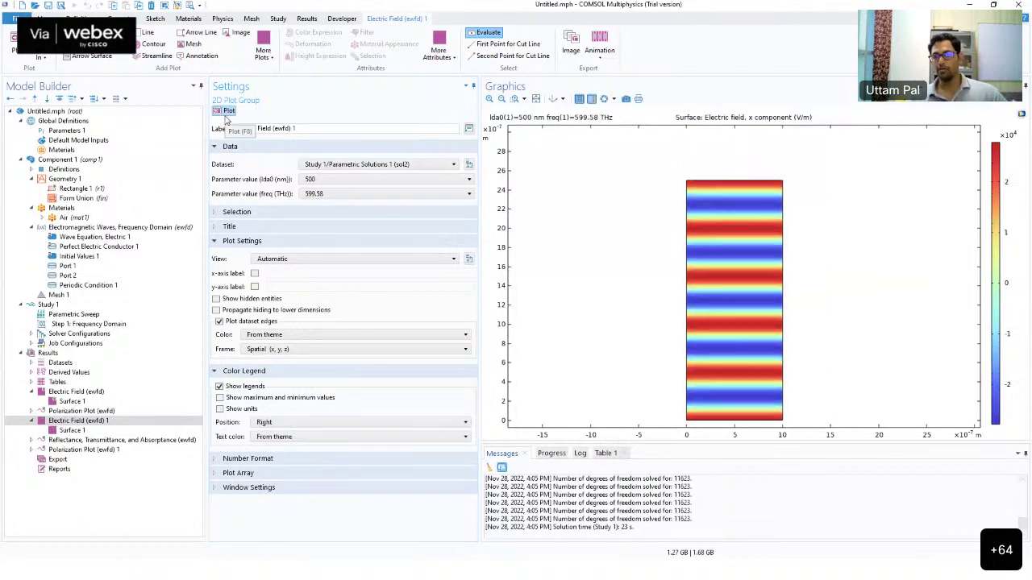
{"action": "left_click", "coordinate": [536, 99]}
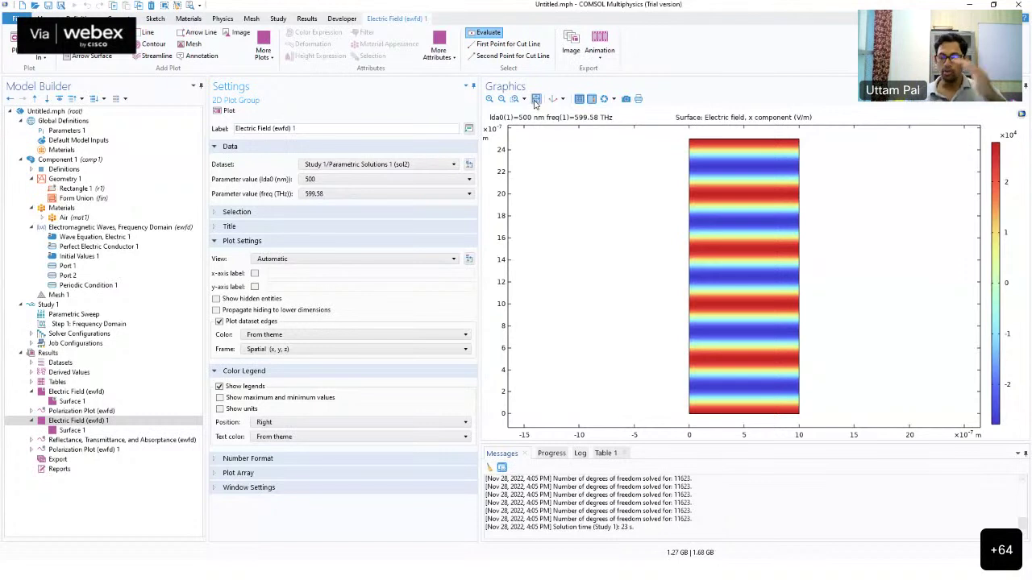
Step: Plot Electric Field (ewfd) 1 for lda0 = 630 nm, fitted to the graphics view
{"action": "left_click", "coordinate": [379, 179]}
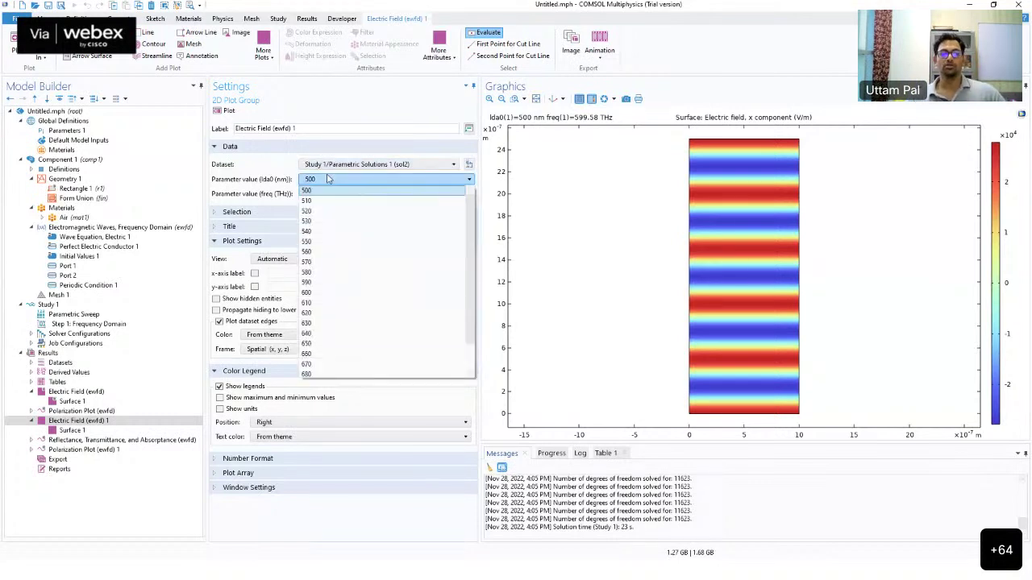
{"action": "scroll", "coordinate": [328, 299], "scroll_direction": "down", "scroll_amount": 1}
{"action": "left_click", "coordinate": [328, 293]}
{"action": "left_click", "coordinate": [226, 110]}
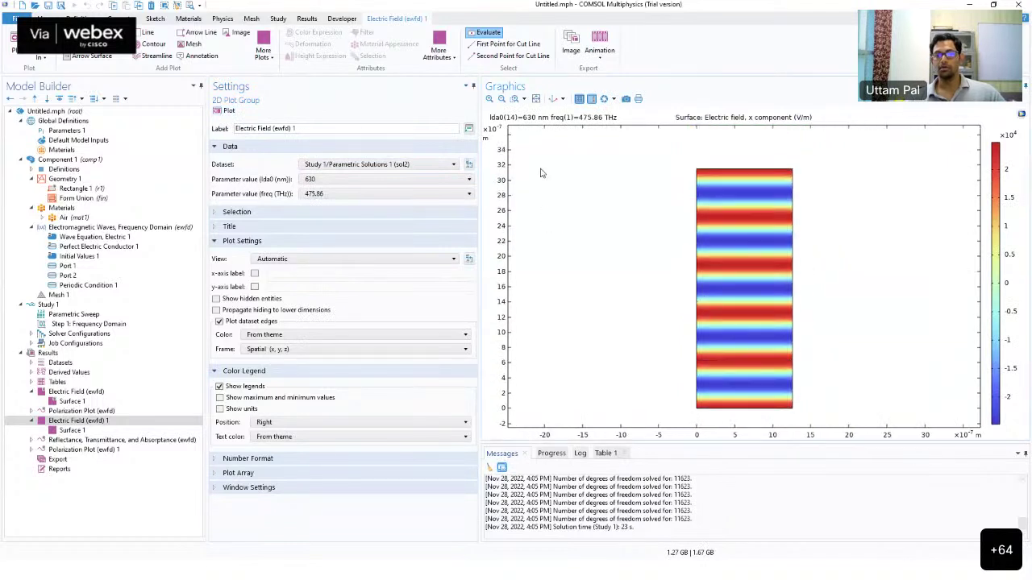
{"action": "left_click", "coordinate": [536, 100]}
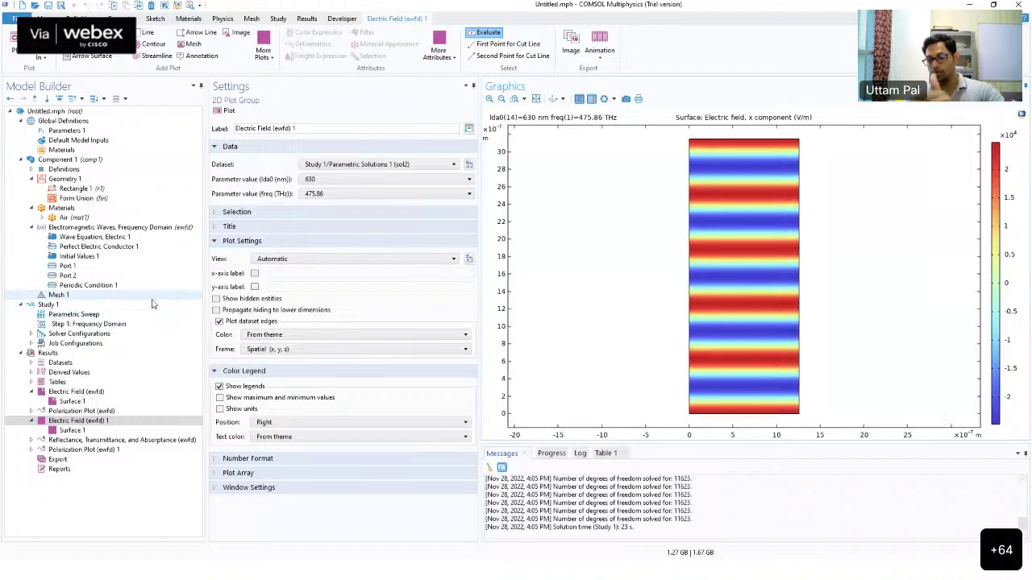
Step: Review the width and height expressions of Rectangle 1
{"action": "left_click", "coordinate": [76, 187]}
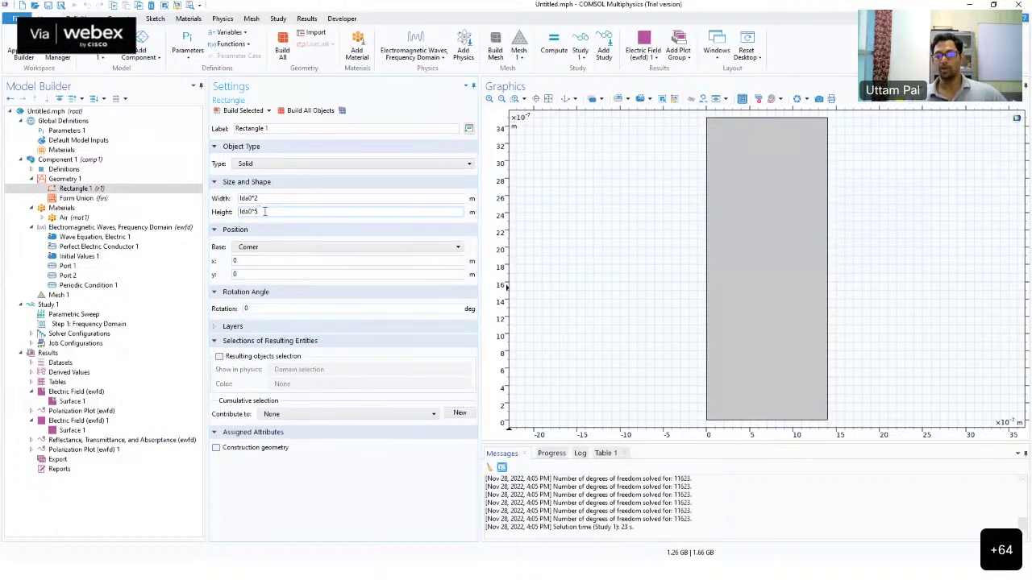
{"action": "triple_click", "coordinate": [271, 196]}
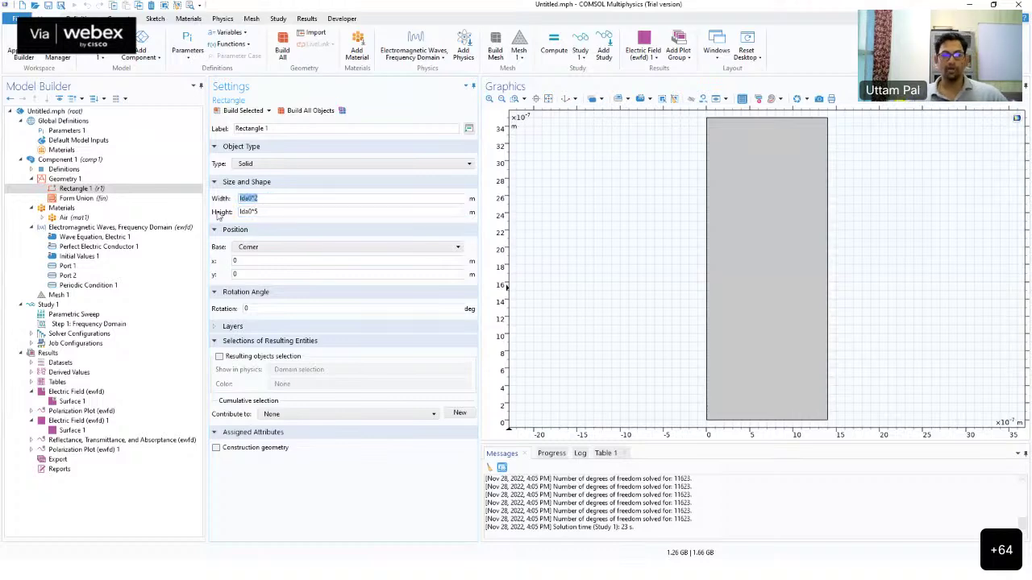
{"action": "left_click", "coordinate": [276, 260]}
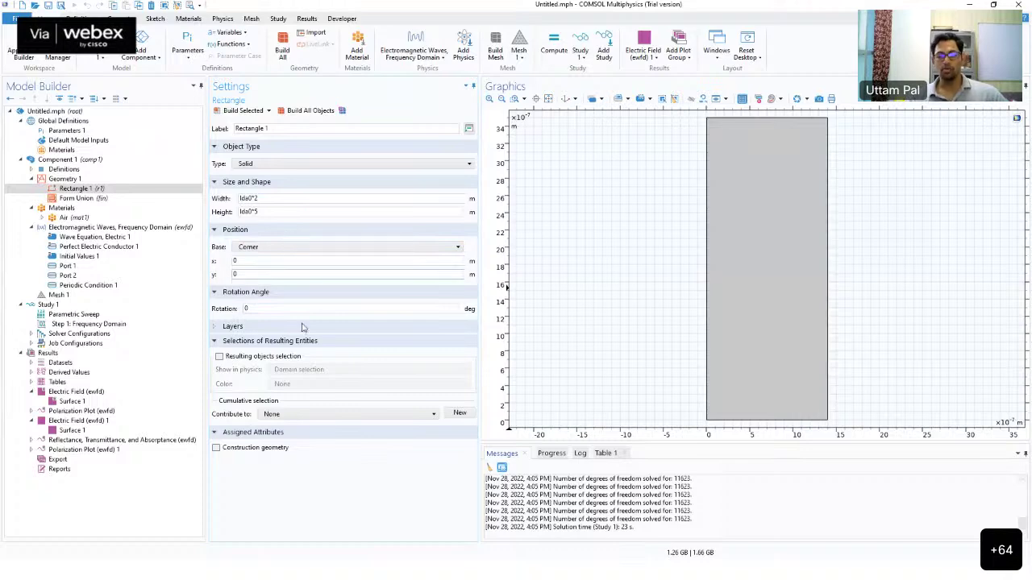
Step: Add a Height Expression to Surface 1 of Electric Field (ewfd) and inspect the resulting 3D field surface
{"action": "left_click", "coordinate": [73, 402]}
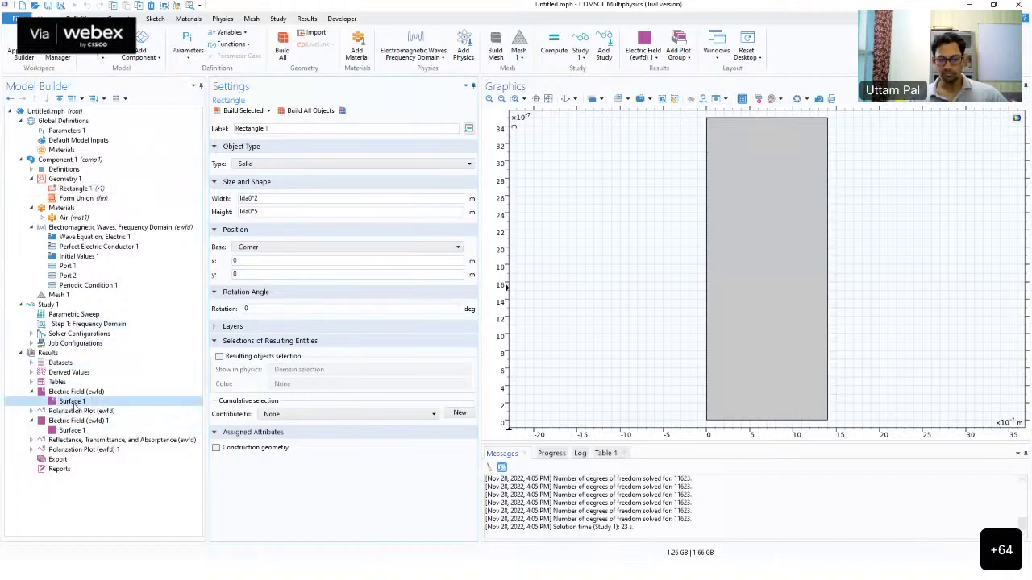
{"action": "left_click_drag", "start_coordinate": [622, 442], "coordinate": [627, 466]}
{"action": "left_click", "coordinate": [537, 99]}
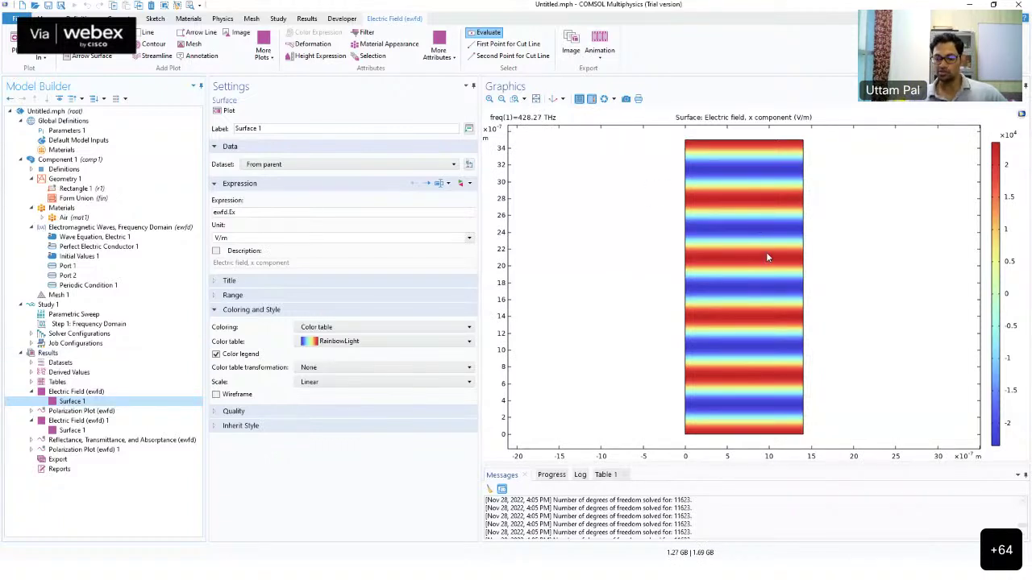
{"action": "left_click", "coordinate": [108, 409]}
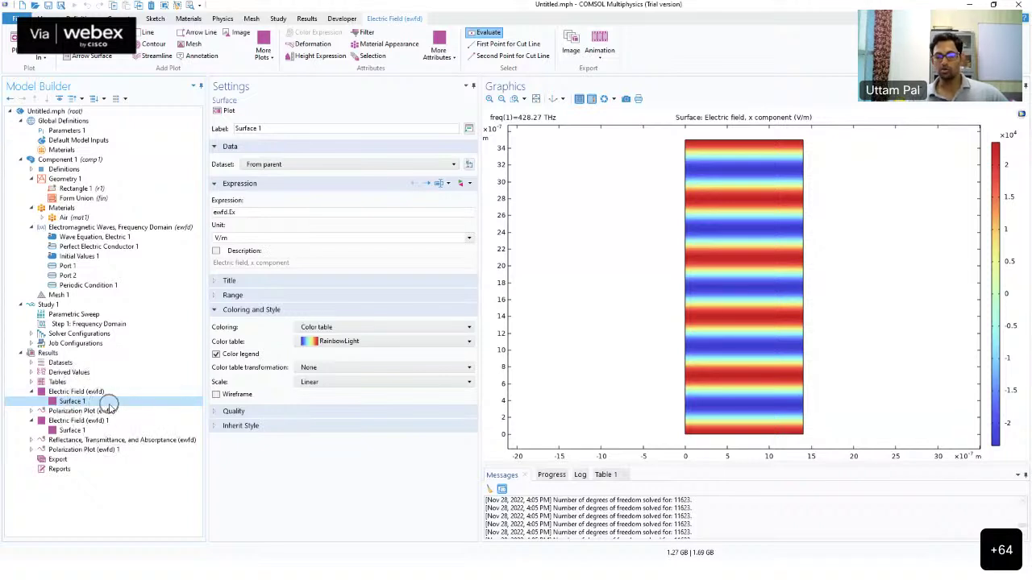
{"action": "right_click", "coordinate": [108, 404]}
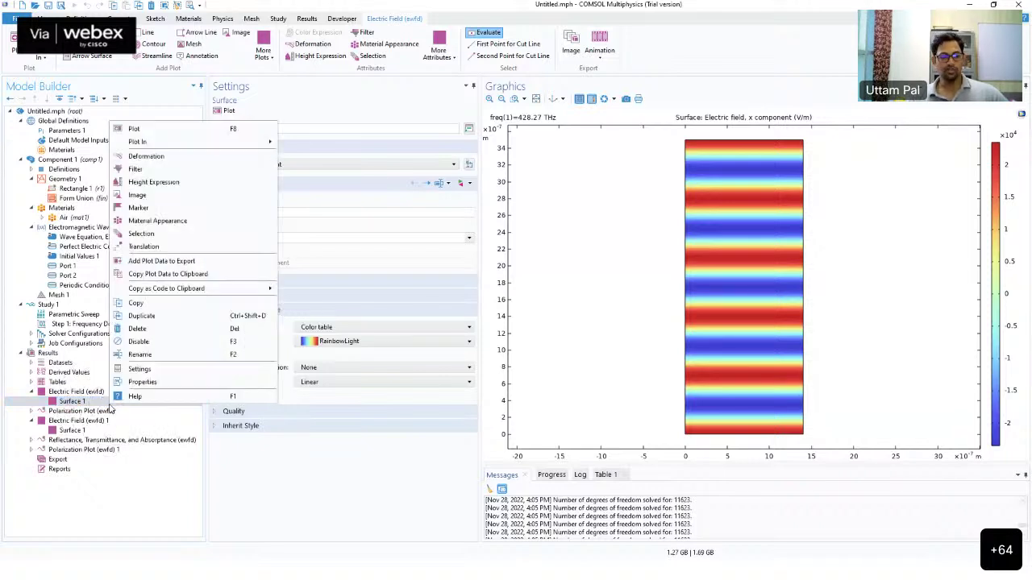
{"action": "left_click", "coordinate": [168, 183]}
{"action": "left_click_drag", "start_coordinate": [774, 331], "coordinate": [633, 355]}
{"action": "left_click", "coordinate": [110, 420]}
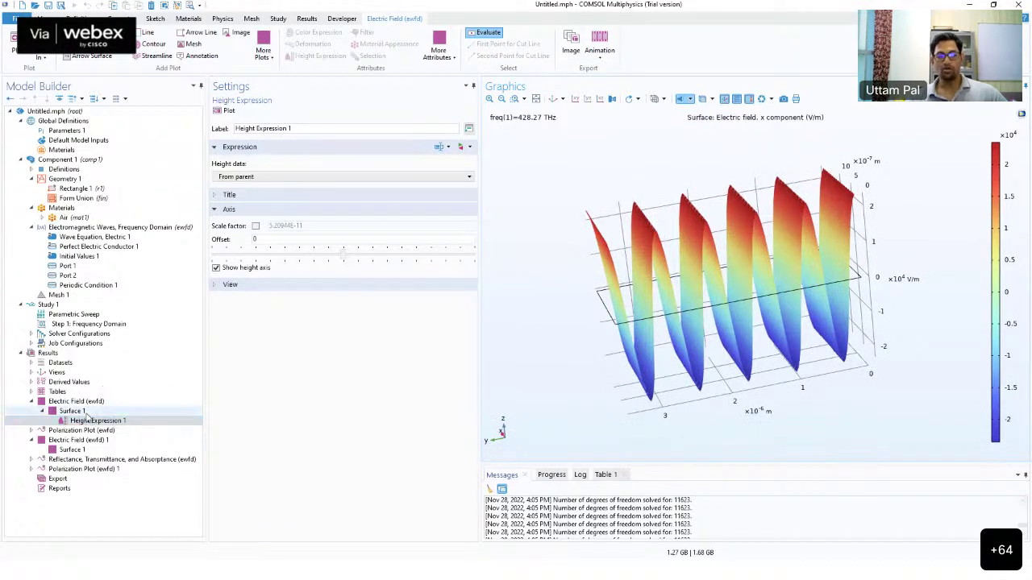
{"action": "left_click", "coordinate": [75, 412]}
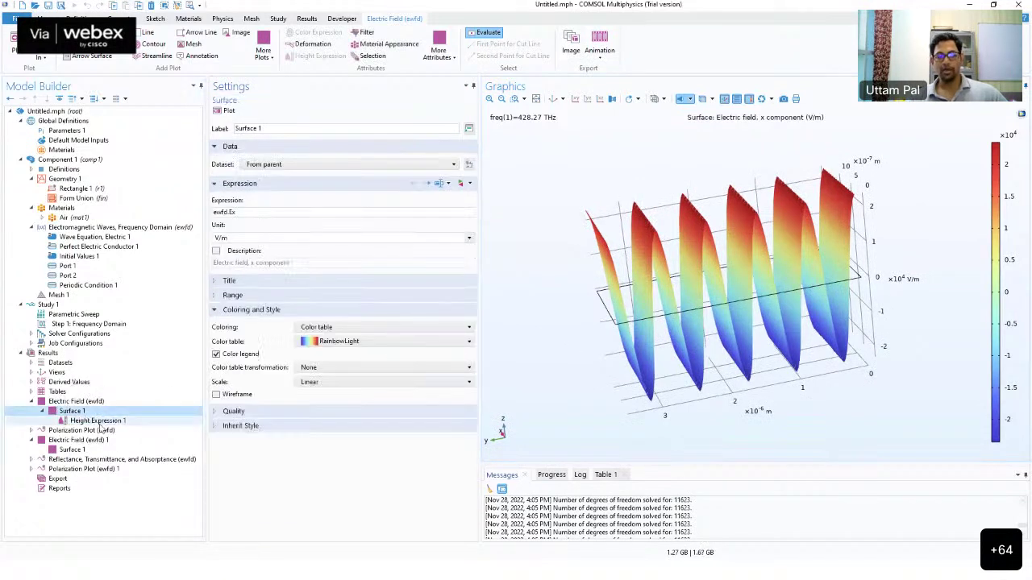
{"action": "left_click", "coordinate": [96, 421]}
{"action": "mouse_move", "coordinate": [739, 312]}
{"action": "left_mouse_down"}
{"action": "mouse_move", "coordinate": [745, 297]}
{"action": "mouse_move", "coordinate": [748, 315]}
{"action": "mouse_move", "coordinate": [760, 311]}
{"action": "mouse_move", "coordinate": [751, 307]}
{"action": "left_mouse_up"}
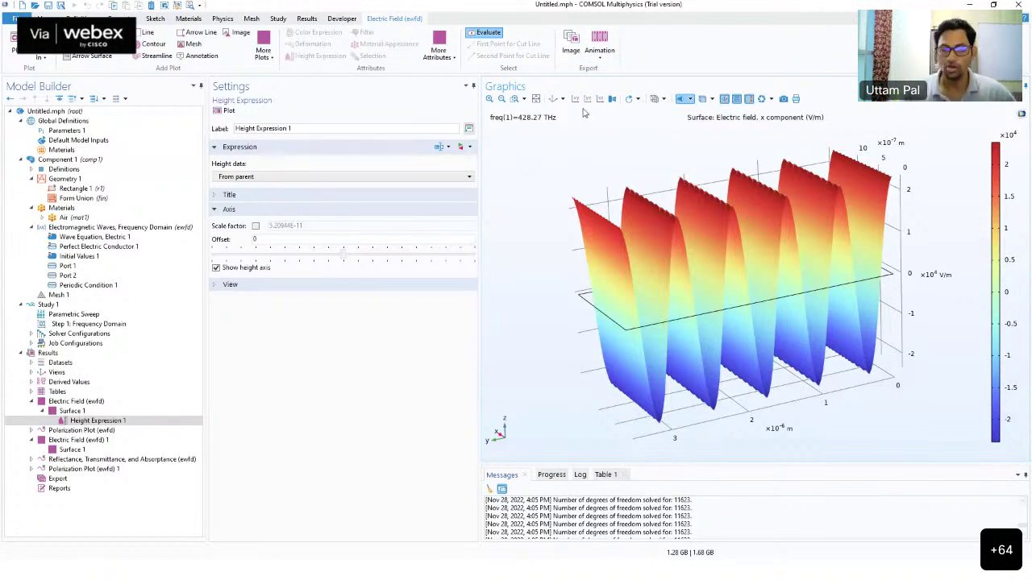
Step: Create a Player animation of Electric Field (ewfd) with the sequence type Dynamic data extension
{"action": "left_click", "coordinate": [599, 55]}
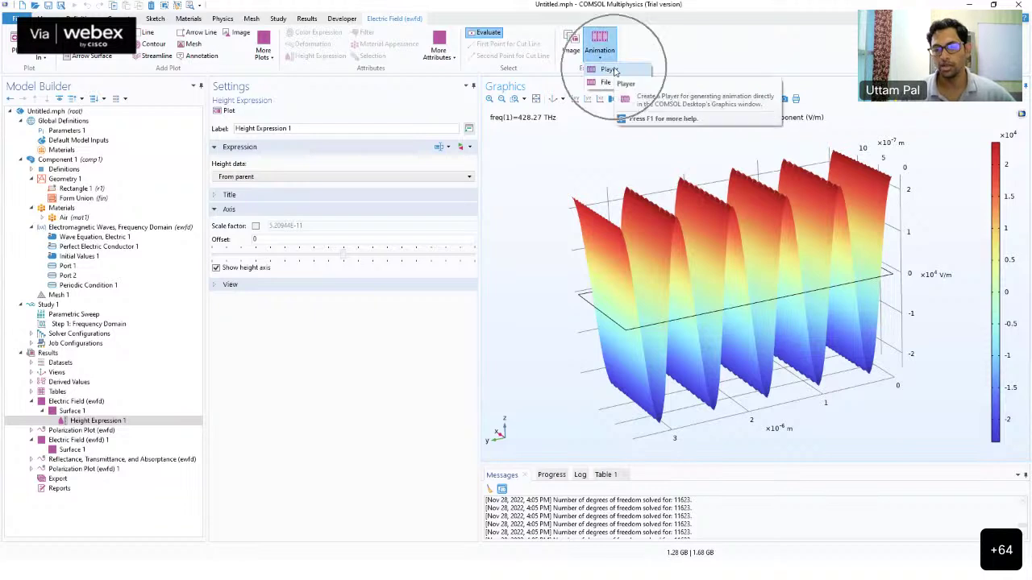
{"action": "left_click", "coordinate": [613, 71]}
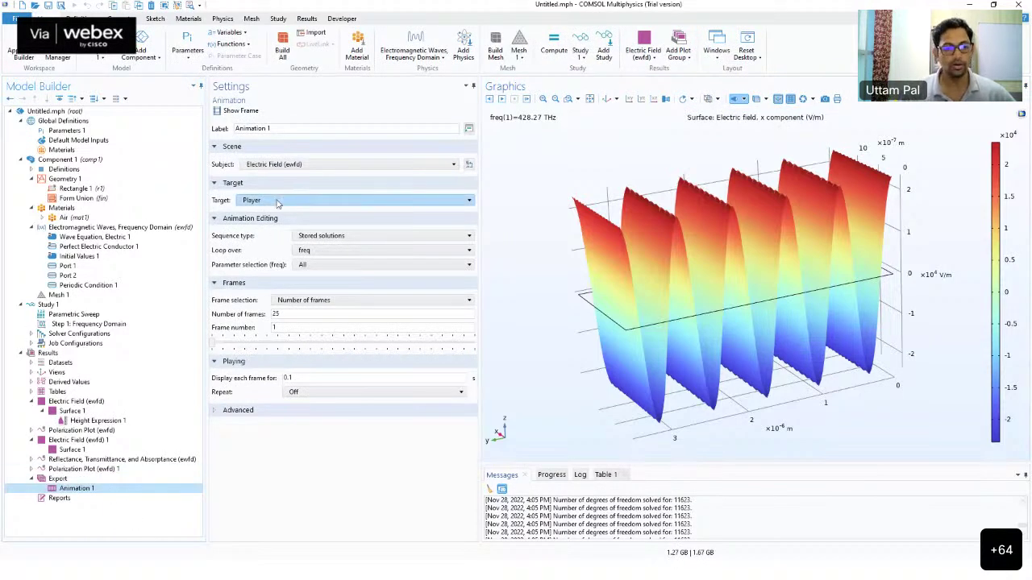
{"action": "left_click", "coordinate": [330, 238]}
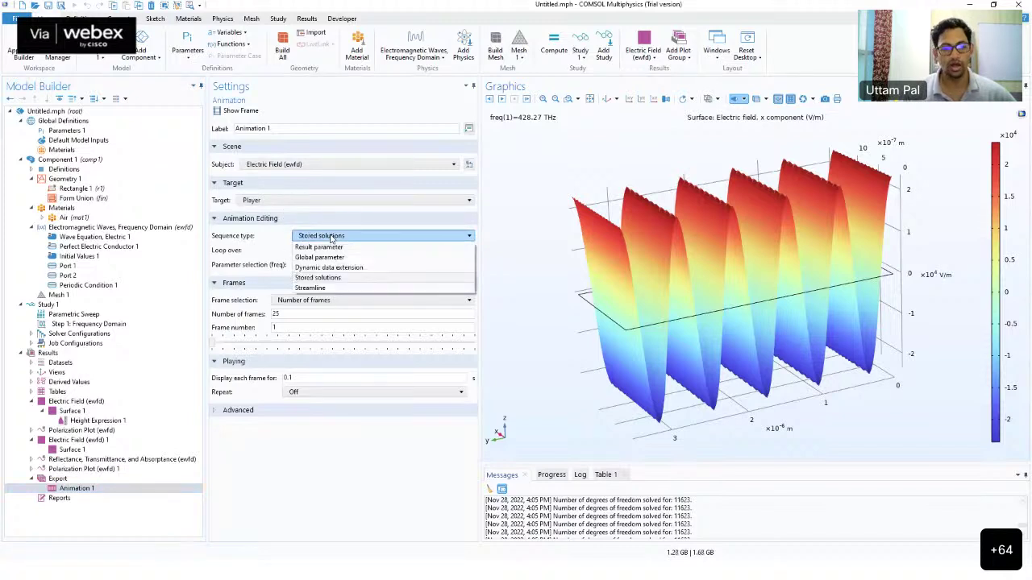
{"action": "left_click", "coordinate": [367, 268]}
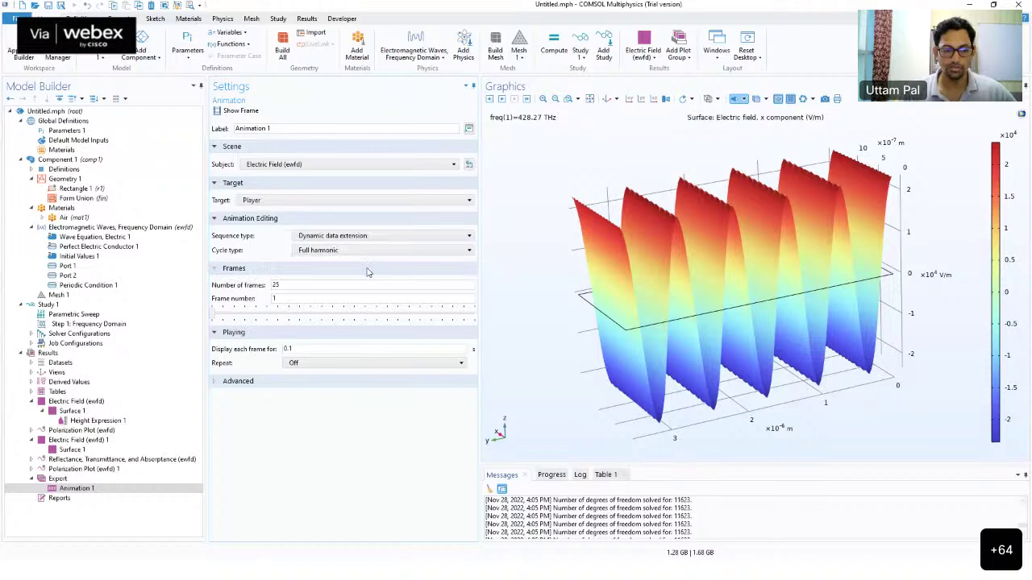
Step: Set Animation 1 to repeat Forever, play it, and stop the playback after watching the wave
{"action": "left_click", "coordinate": [306, 367]}
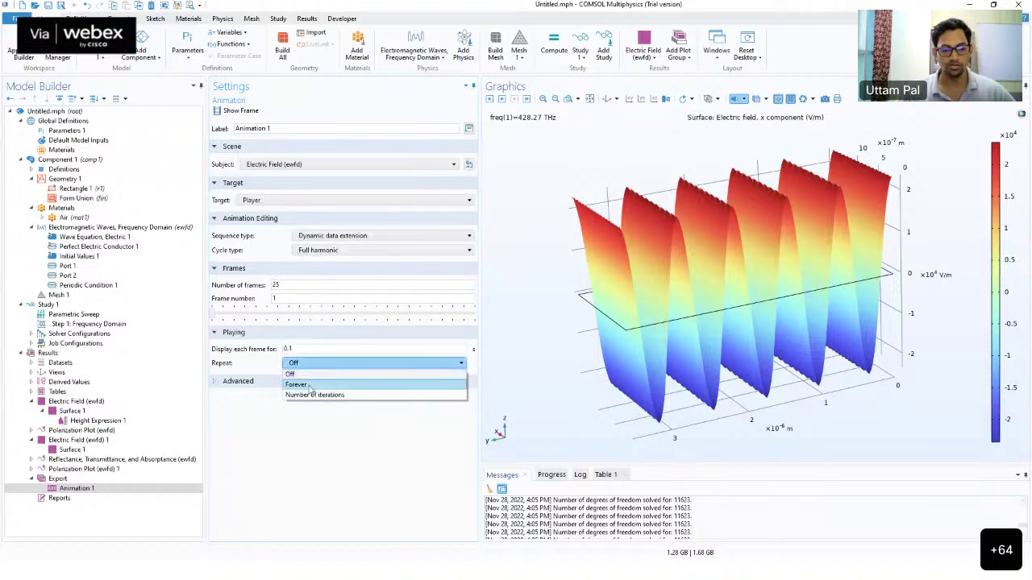
{"action": "left_click", "coordinate": [309, 386]}
{"action": "left_click", "coordinate": [501, 99]}
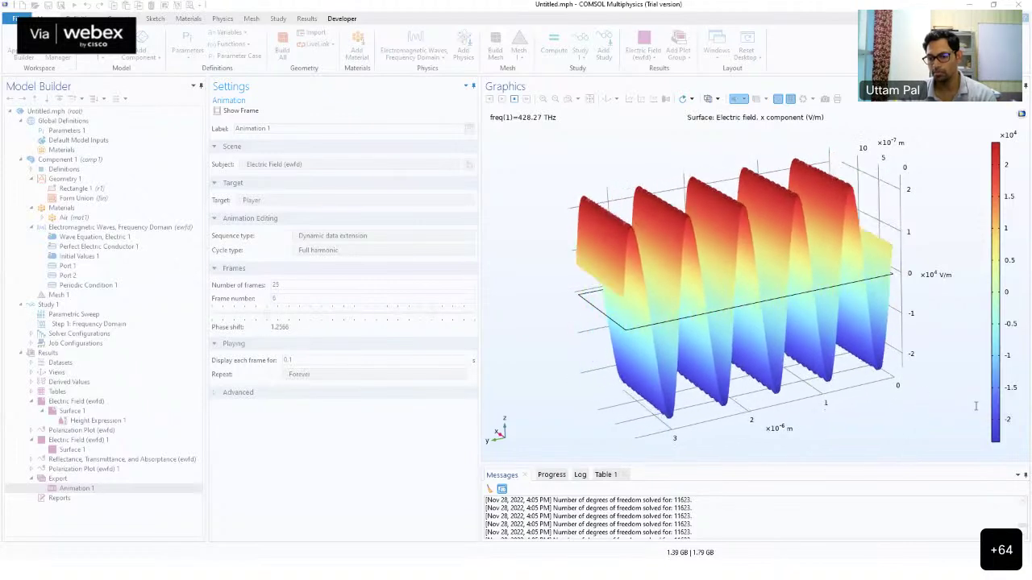
{"action": "left_click", "coordinate": [520, 99]}
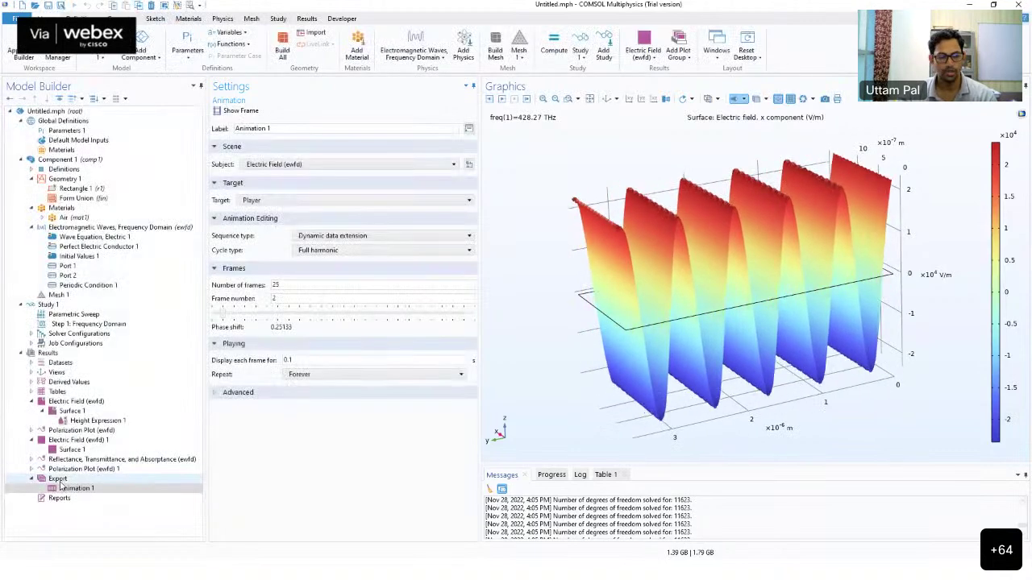
Step: Review the settings of Surface 1 and its Height Expression 1 under Electric Field (ewfd)
{"action": "left_click", "coordinate": [69, 412]}
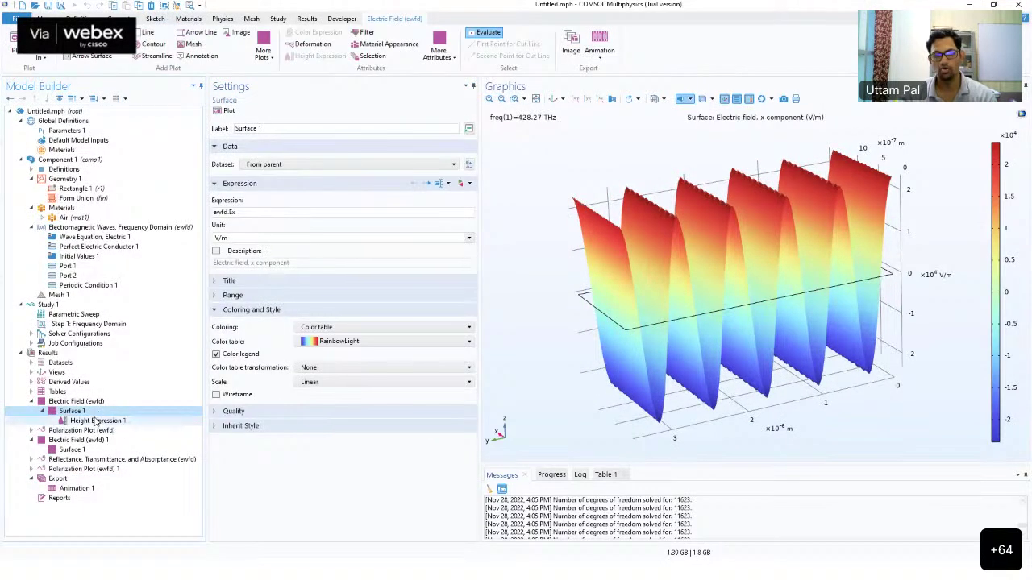
{"action": "left_click", "coordinate": [93, 420]}
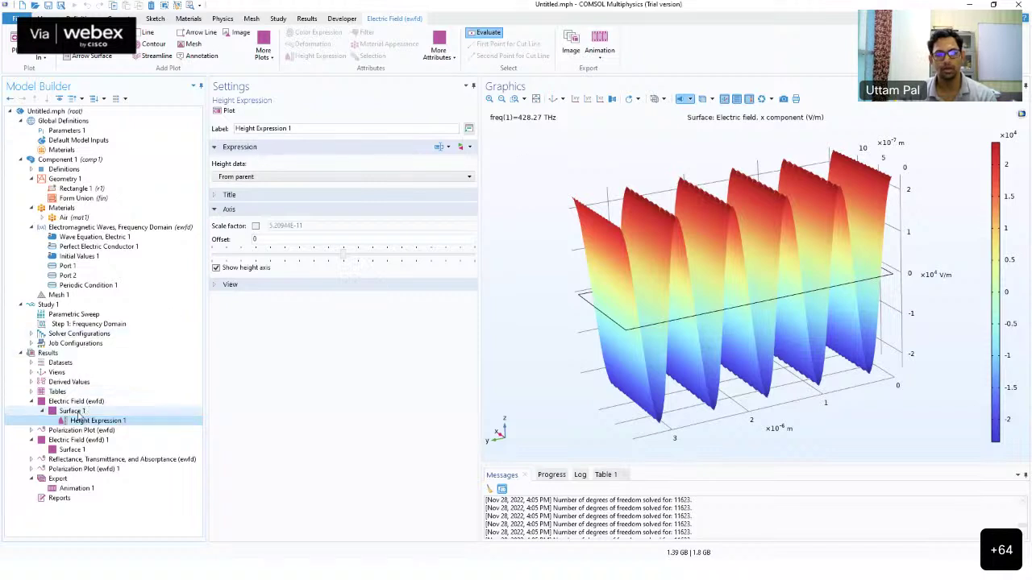
{"action": "left_click", "coordinate": [79, 414]}
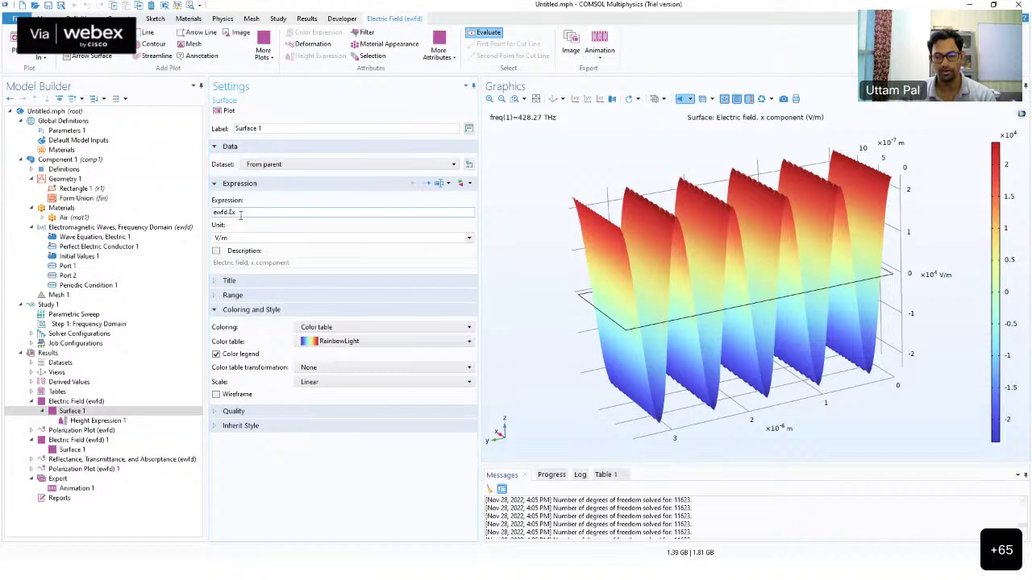
{"action": "left_click", "coordinate": [101, 421]}
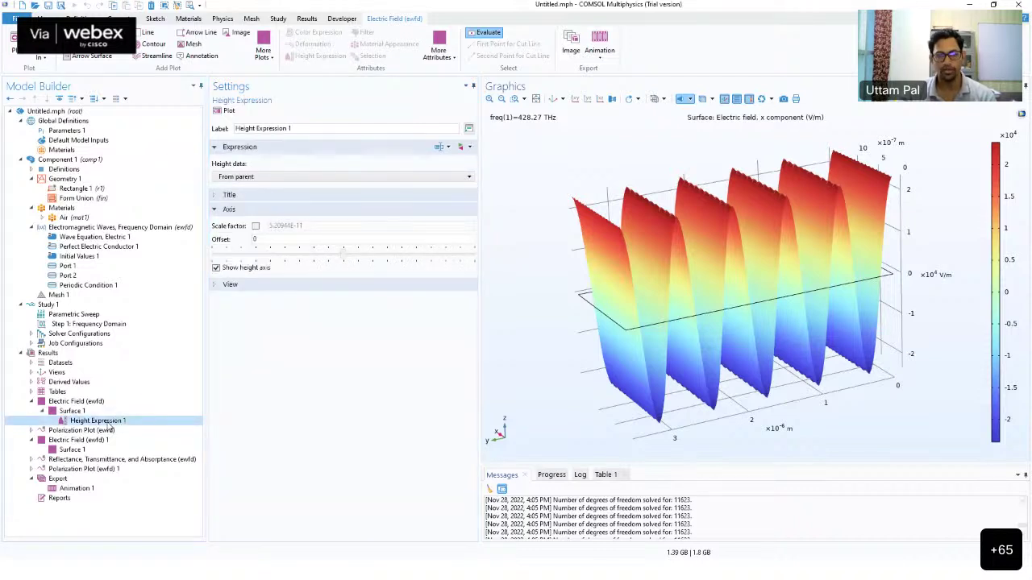
Step: Create a second Player animation of Electric Field (ewfd) and set its sequence type to Dynamic data extension
{"action": "left_click", "coordinate": [597, 57]}
{"action": "left_click", "coordinate": [615, 71]}
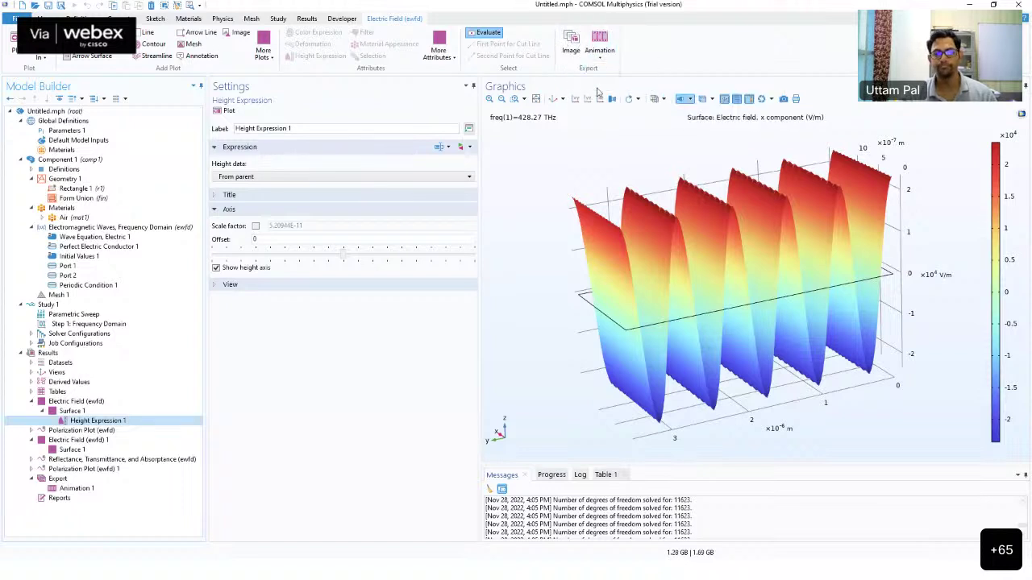
{"action": "left_click", "coordinate": [119, 504]}
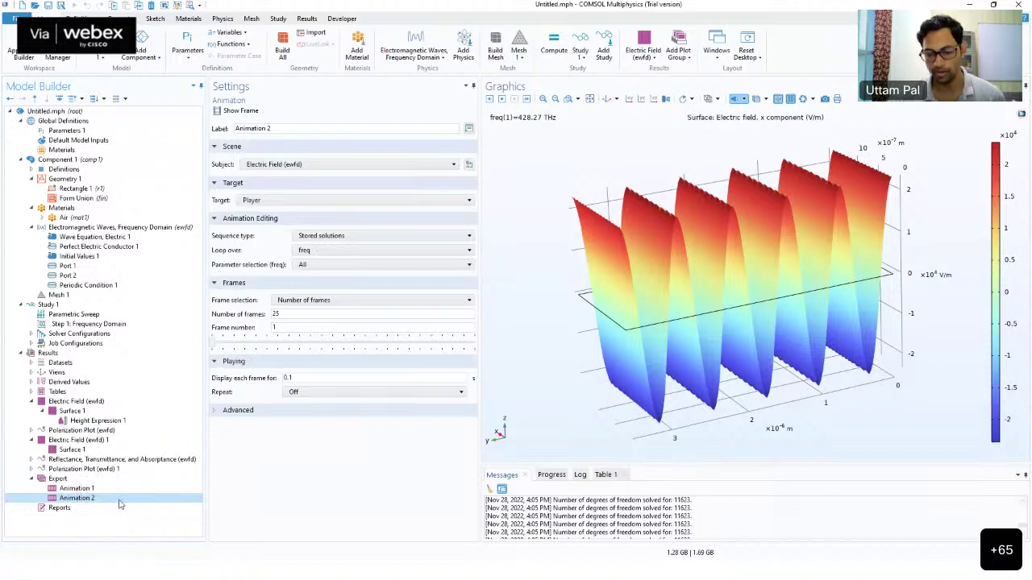
{"action": "left_click", "coordinate": [314, 238]}
{"action": "left_click", "coordinate": [315, 238]}
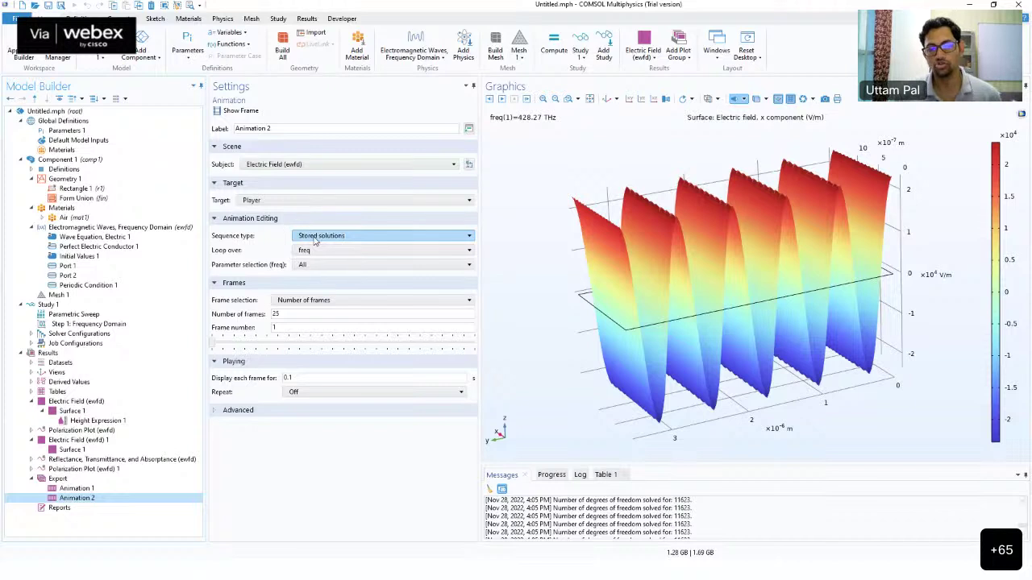
{"action": "left_click", "coordinate": [314, 239]}
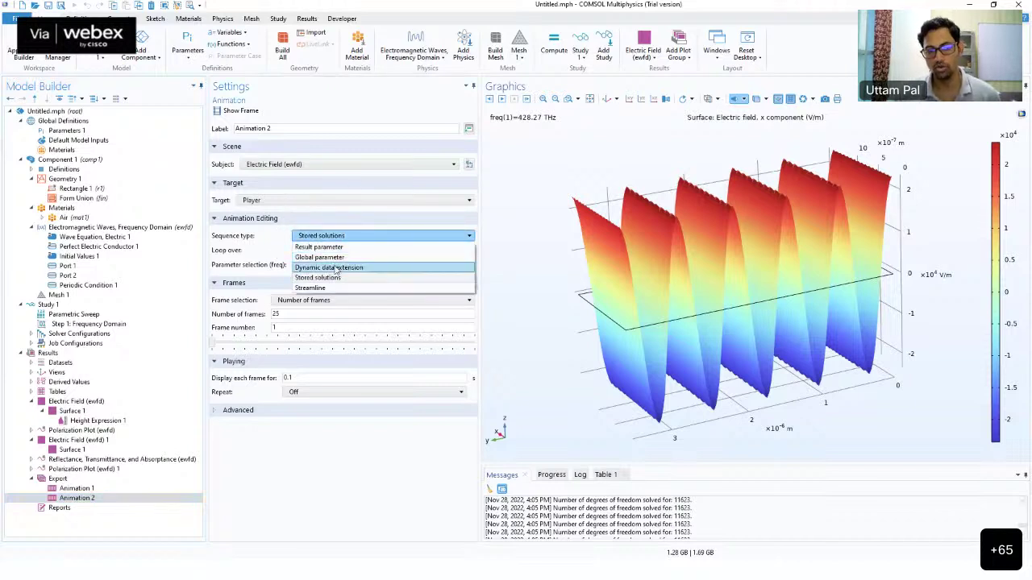
{"action": "left_click", "coordinate": [336, 269]}
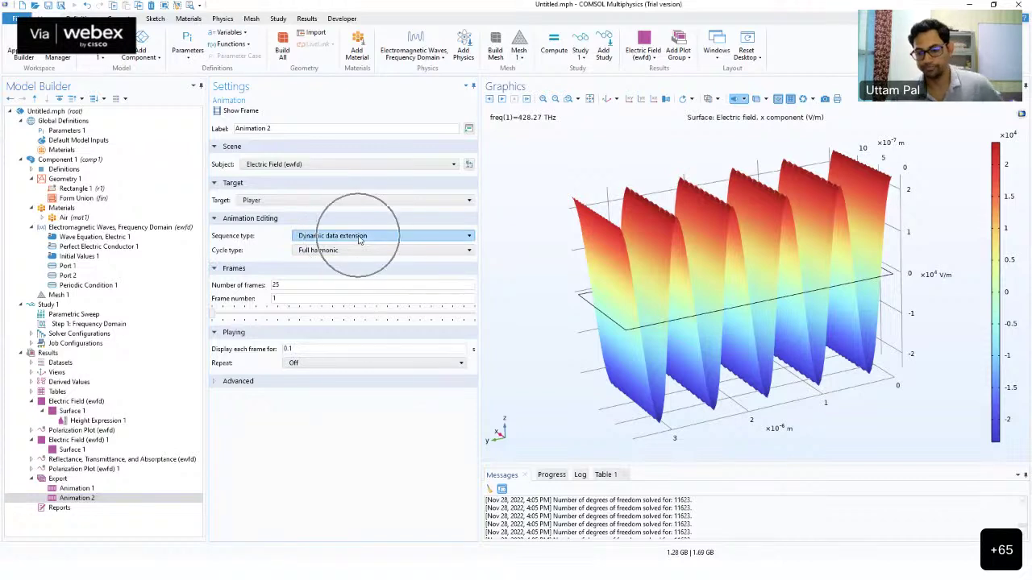
Step: Play Animation 2 once, set its repeat option to Forever, and replay it briefly before stopping
{"action": "left_click", "coordinate": [503, 99]}
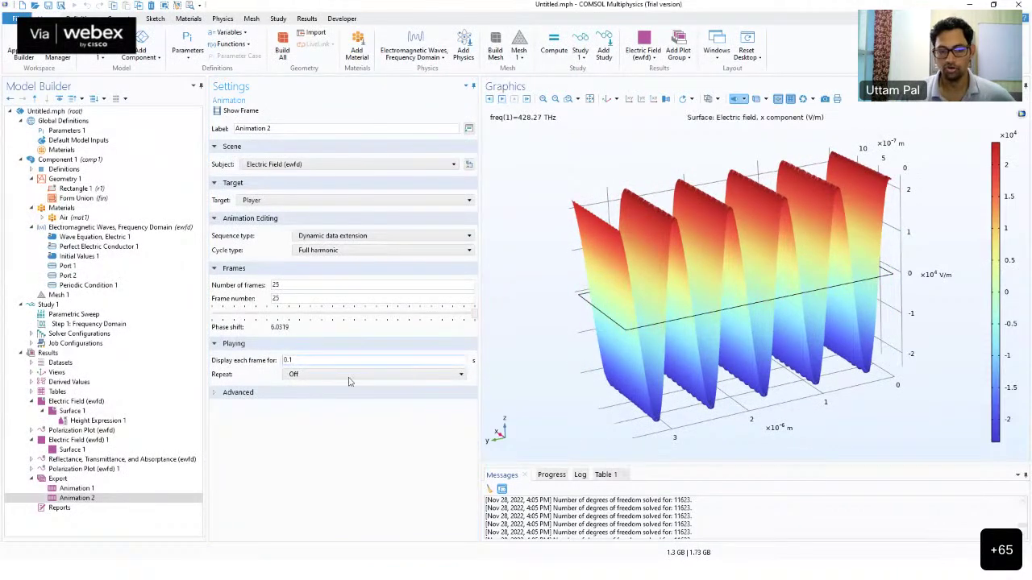
{"action": "left_click", "coordinate": [324, 380]}
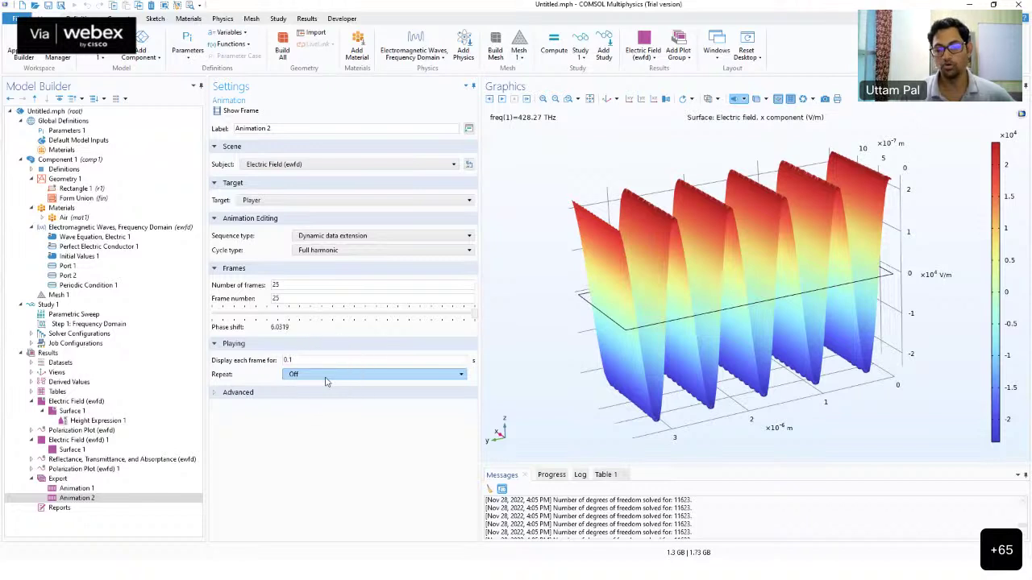
{"action": "left_click", "coordinate": [326, 377]}
{"action": "left_click", "coordinate": [359, 385]}
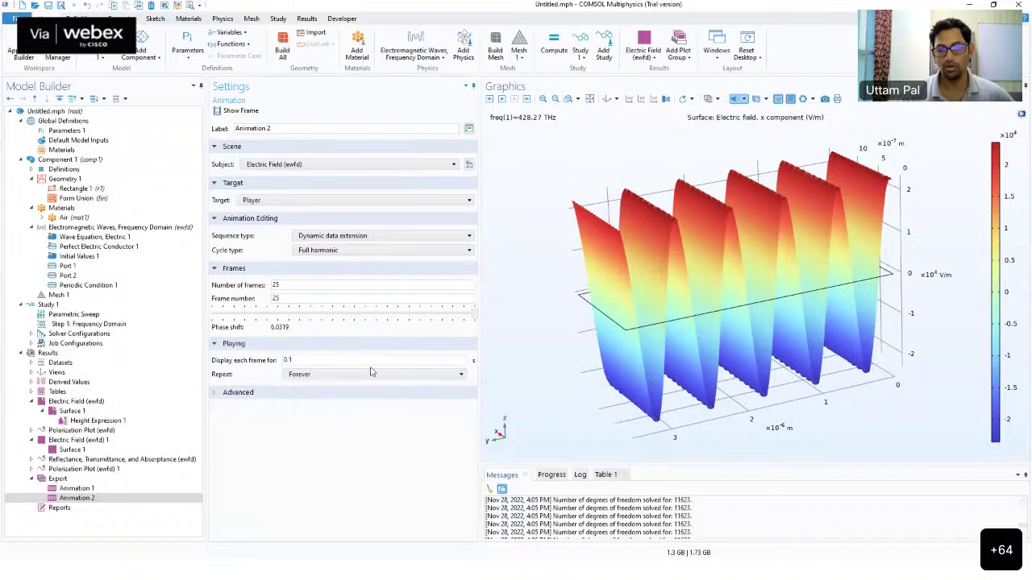
{"action": "left_click", "coordinate": [503, 99]}
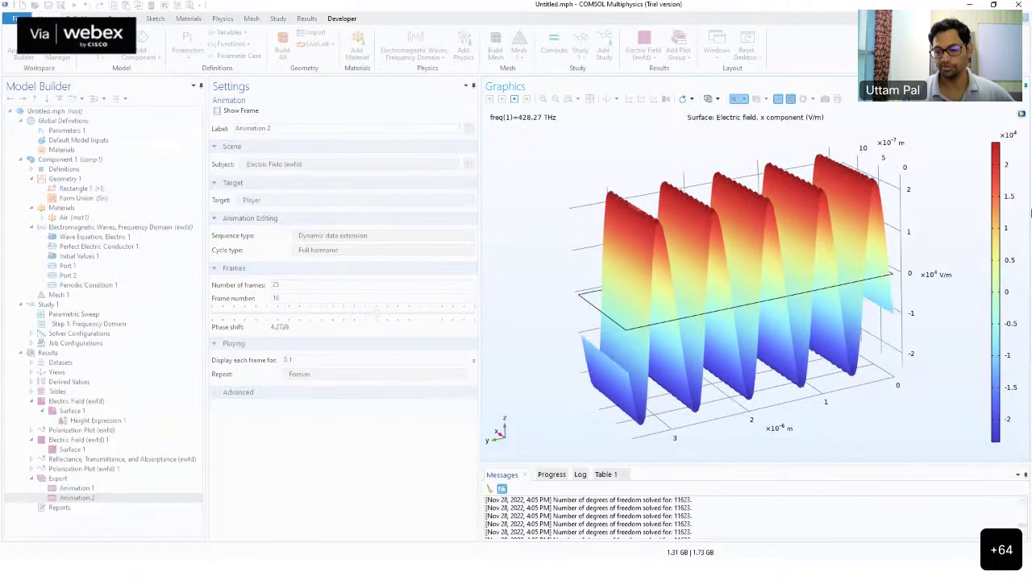
{"action": "left_click", "coordinate": [514, 98]}
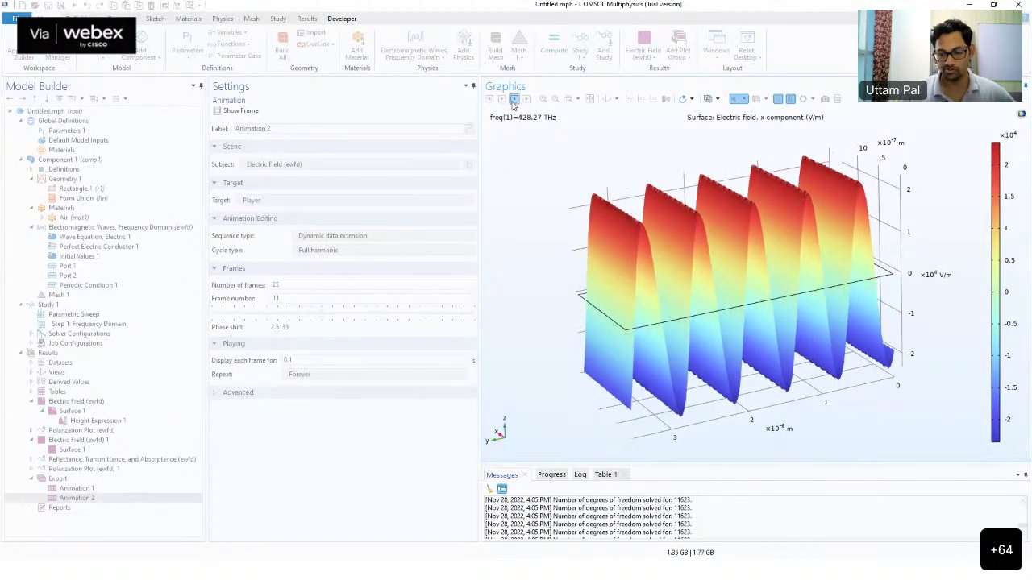
Step: Change the target of Animation 2 to File and export it to the Downloads folder as a GIF named wave_propagation
{"action": "left_click", "coordinate": [335, 202]}
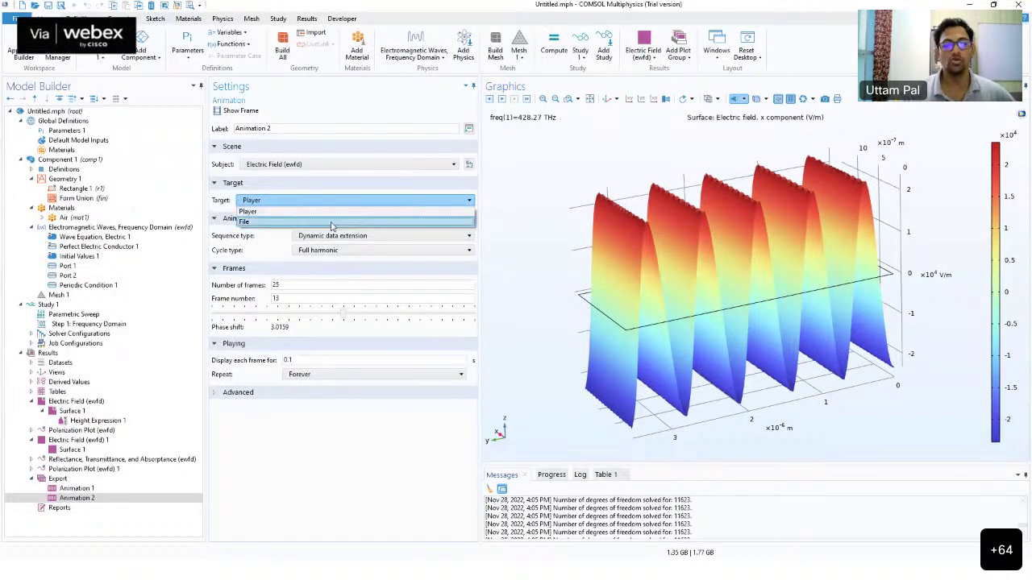
{"action": "left_click", "coordinate": [332, 222]}
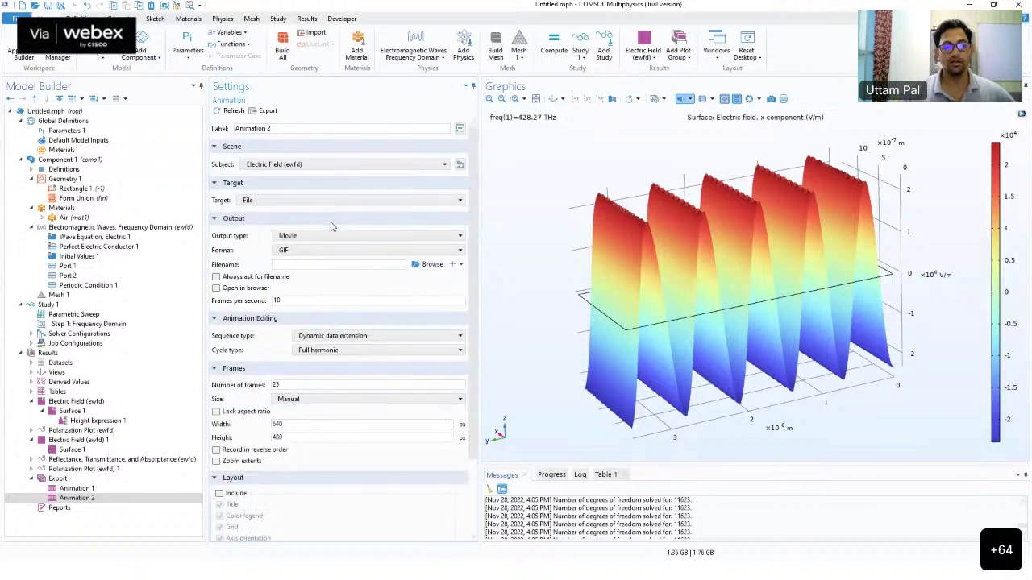
{"action": "left_click", "coordinate": [268, 110]}
{"action": "left_click", "coordinate": [259, 165]}
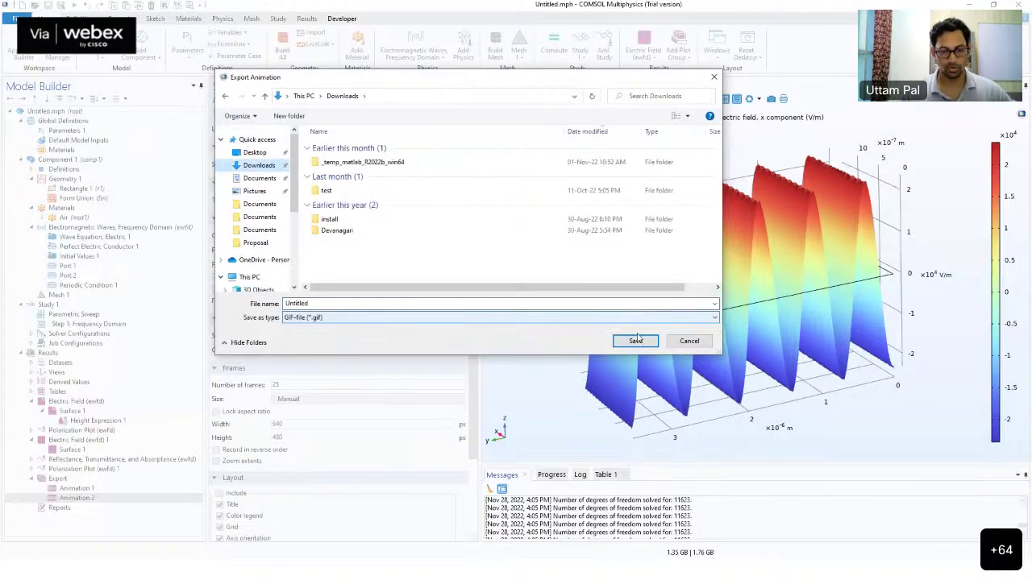
{"action": "left_click", "coordinate": [317, 304]}
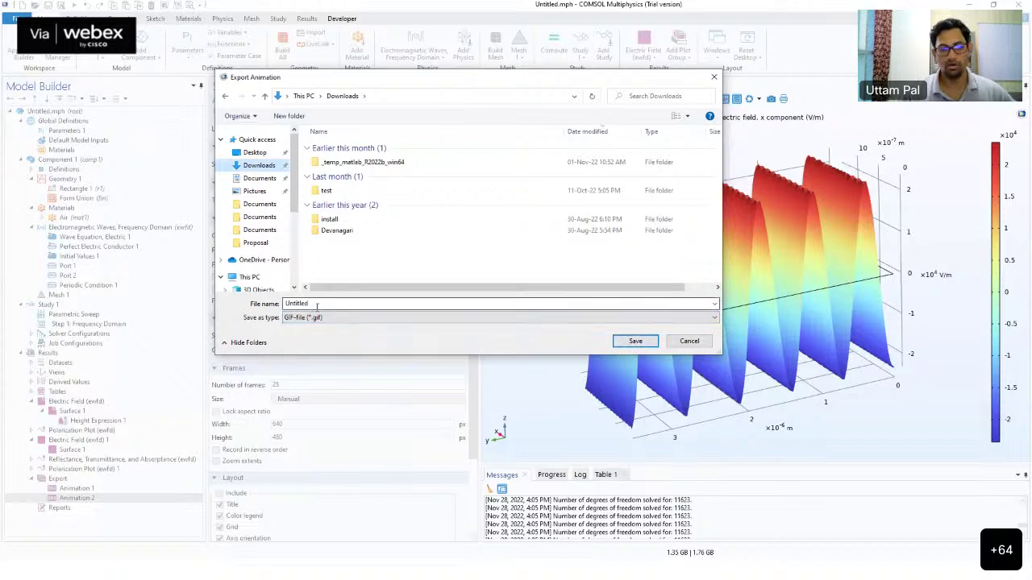
{"action": "double_click", "coordinate": [317, 304]}
{"action": "type", "text": "wave_pr"}
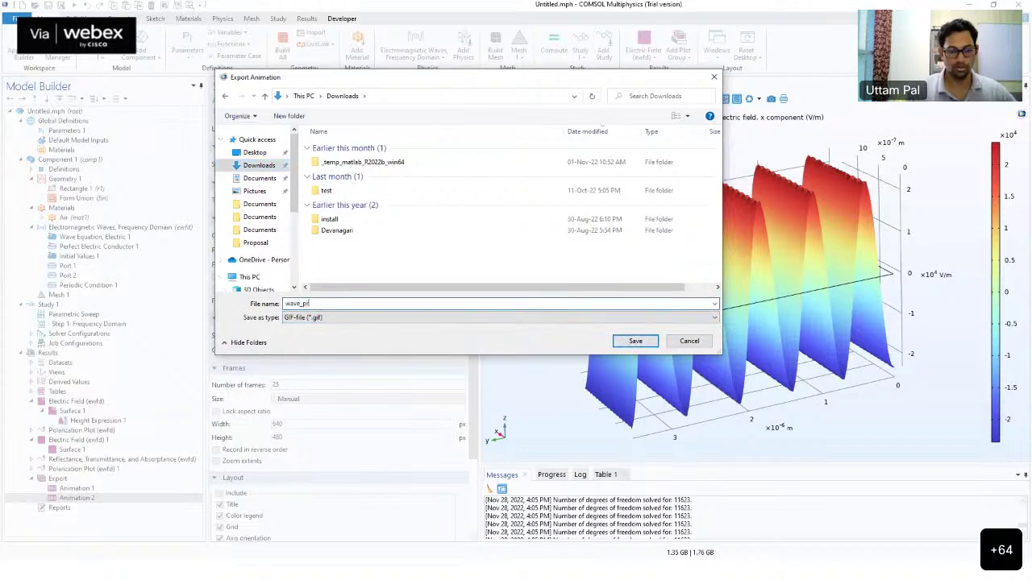
{"action": "type", "text": "opgation"}
{"action": "left_click", "coordinate": [318, 304]}
{"action": "type", "text": "a"}
{"action": "key", "text": "Return"}
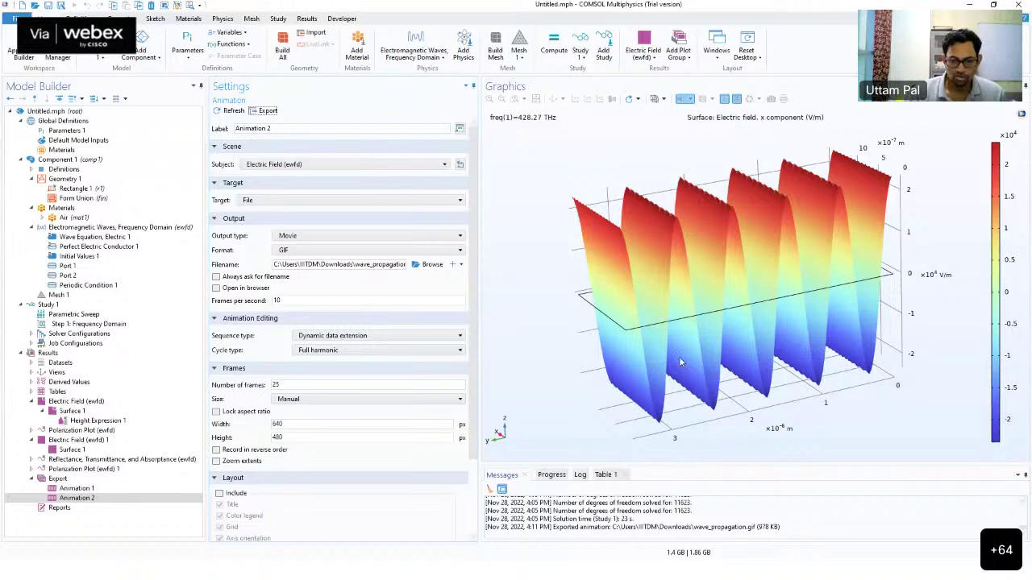
Step: Switch to the PowerPoint presentation and add a slide after the COMSOL GUI slide, removing its content placeholder
{"action": "key", "text": "super"}
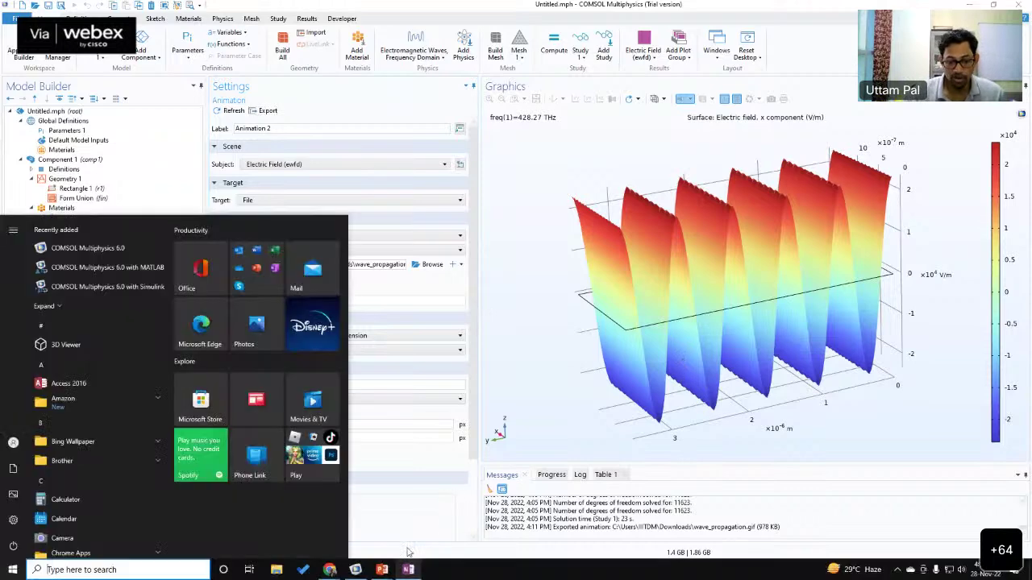
{"action": "mouse_move", "coordinate": [382, 569]}
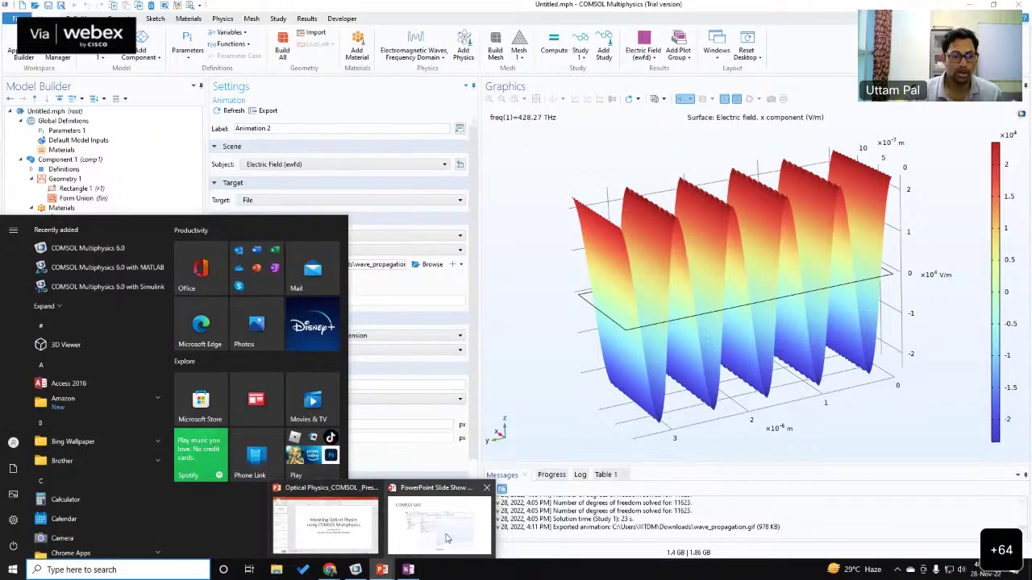
{"action": "left_click", "coordinate": [447, 539]}
{"action": "key", "text": "ctrl+m"}
{"action": "left_click", "coordinate": [436, 353]}
{"action": "key", "text": "Escape"}
{"action": "key", "text": "Delete"}
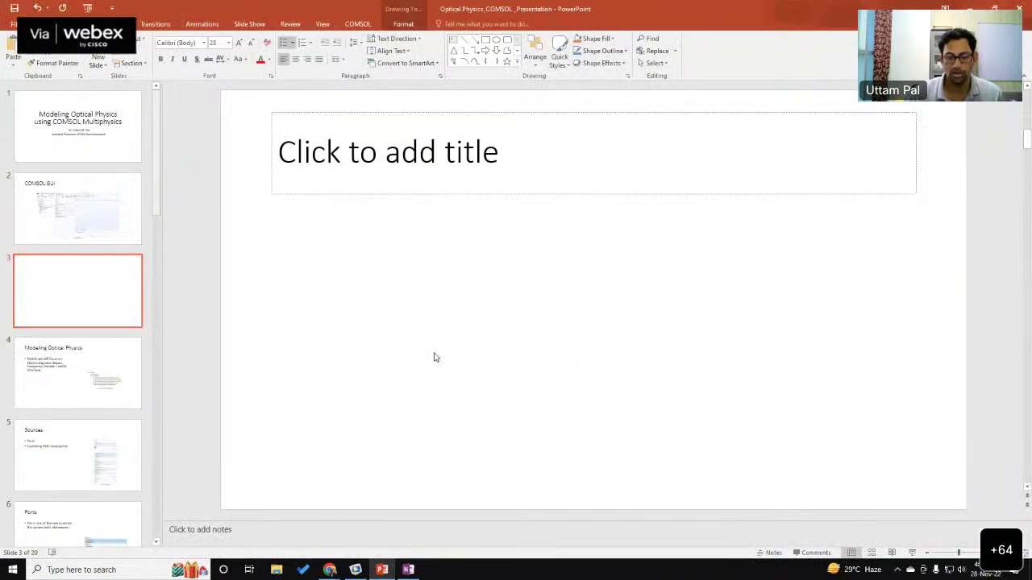
Step: Place the wave_propagation GIF from Downloads on the new slide, preview it in the slide show, and return to editing
{"action": "left_click", "coordinate": [278, 571]}
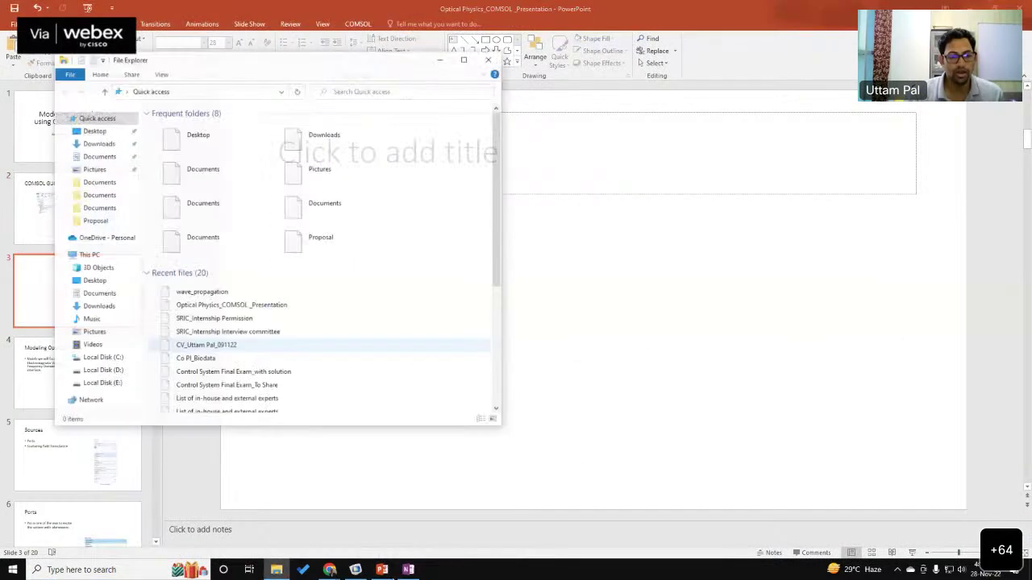
{"action": "left_click", "coordinate": [99, 143]}
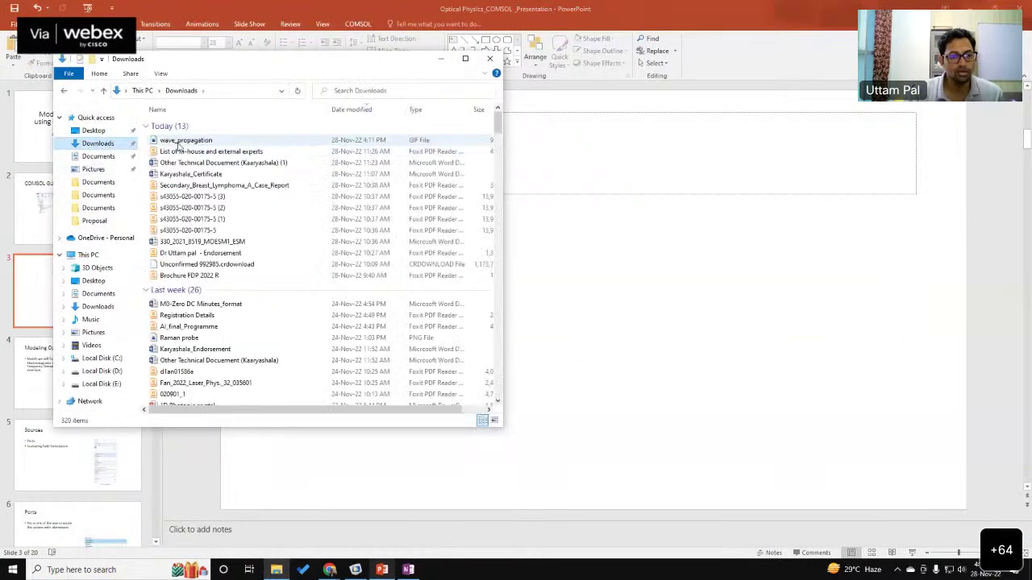
{"action": "left_click_drag", "start_coordinate": [179, 142], "coordinate": [555, 281]}
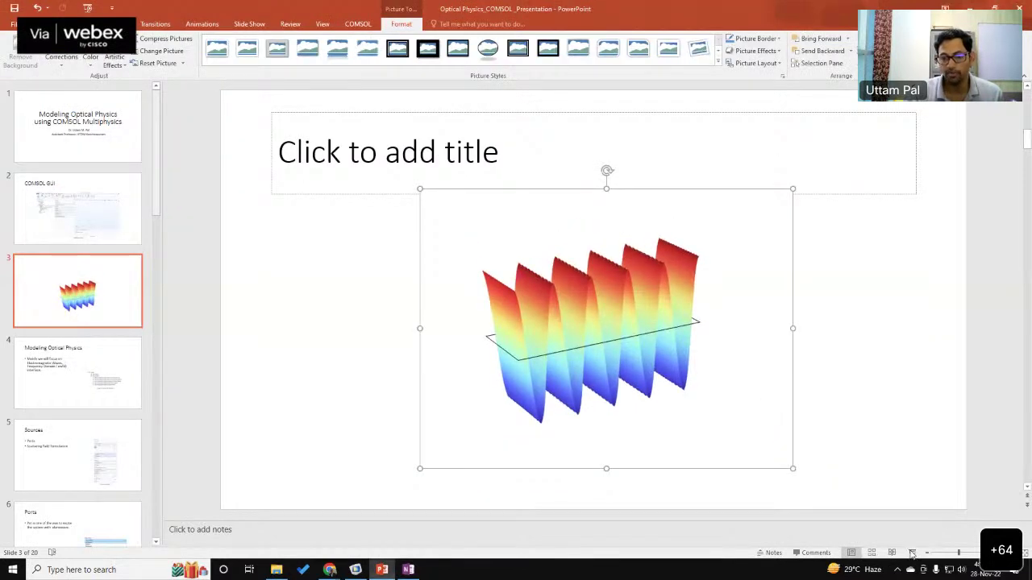
{"action": "left_click", "coordinate": [912, 552]}
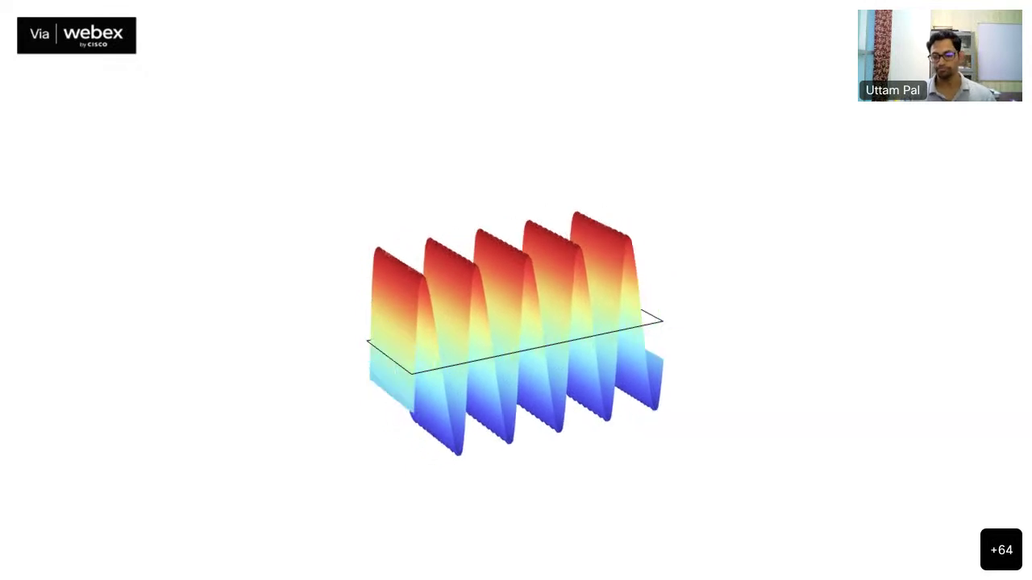
{"action": "key", "text": "Escape"}
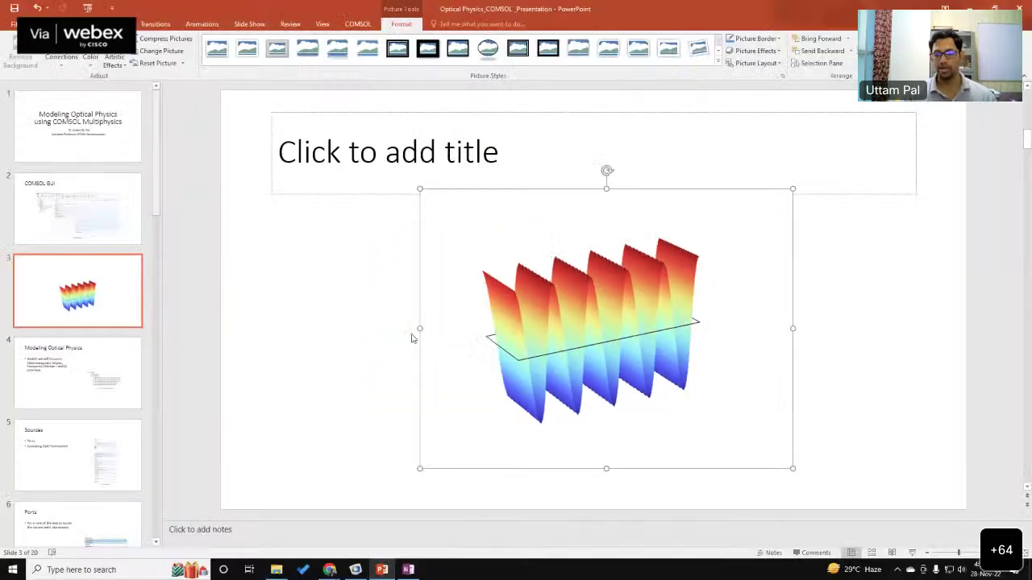
Step: Deselect the wave_propagation GIF on the slide and switch back to COMSOL Multiphysics
{"action": "key", "text": "Escape"}
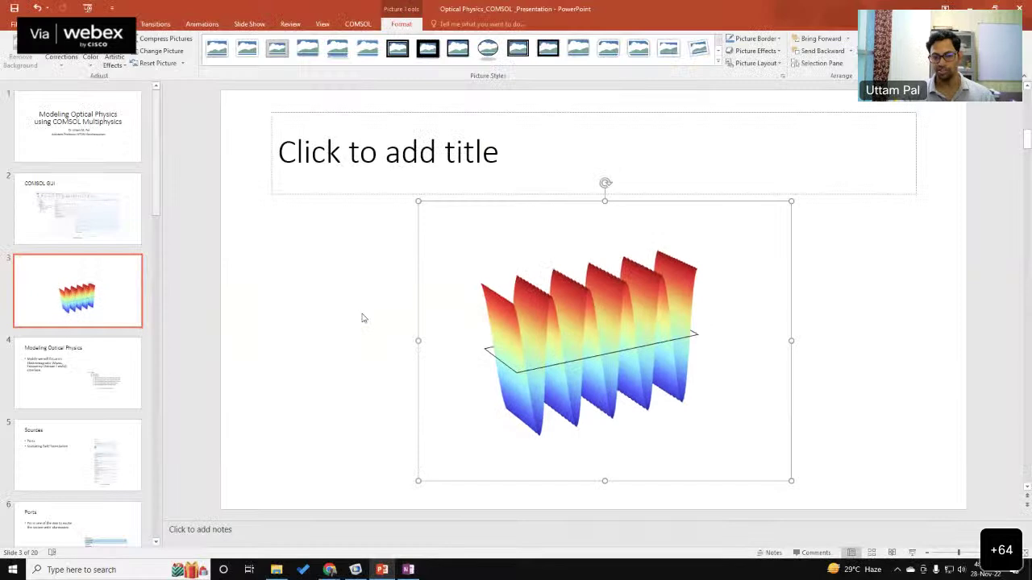
{"action": "left_click", "coordinate": [362, 318]}
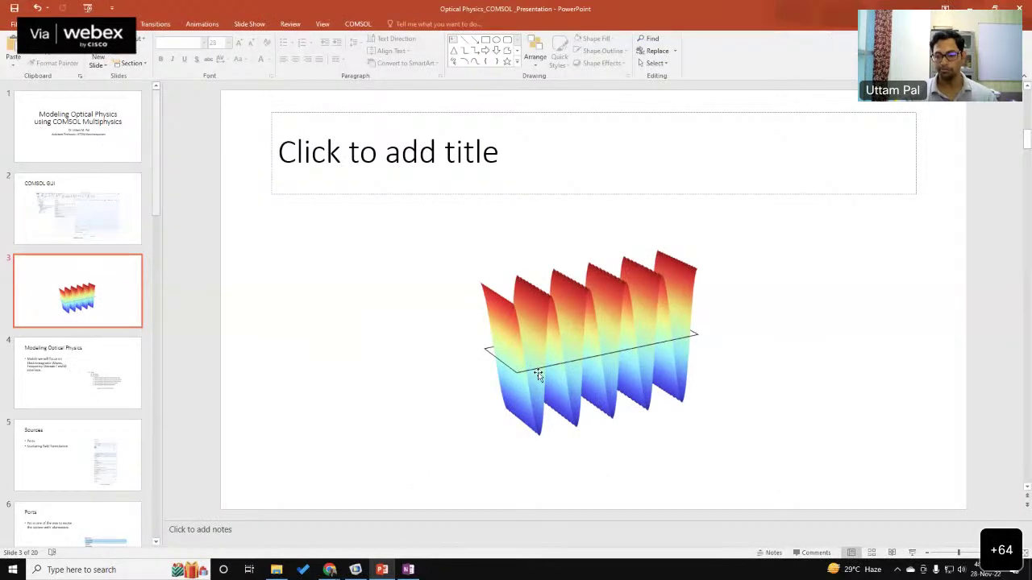
{"action": "left_click", "coordinate": [355, 570]}
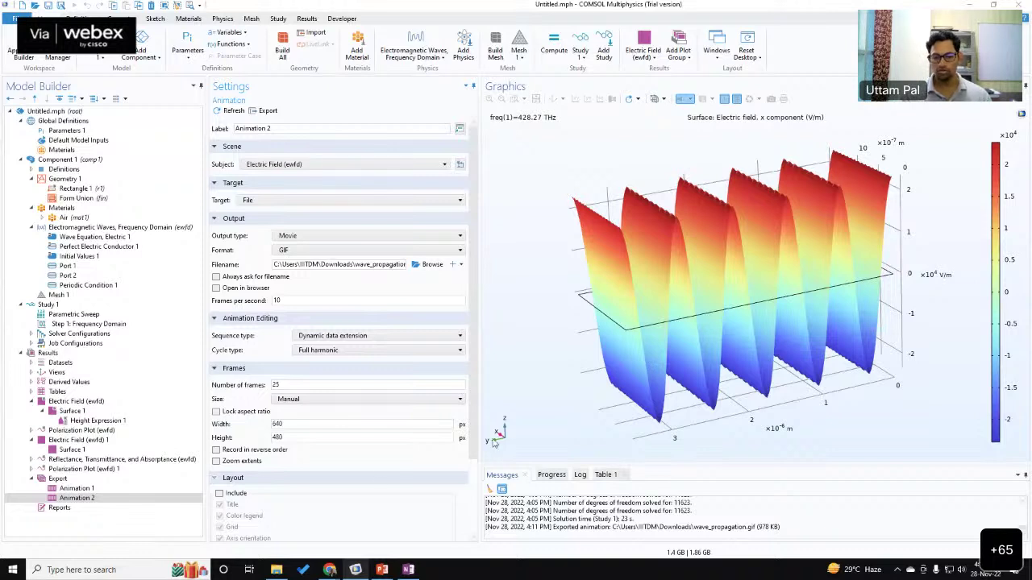
Step: Look up the magnetic field expressions for Surface 1 under Electric Field (ewfd), set its expression to ewfd.Hz, and plot it
{"action": "left_click", "coordinate": [82, 412]}
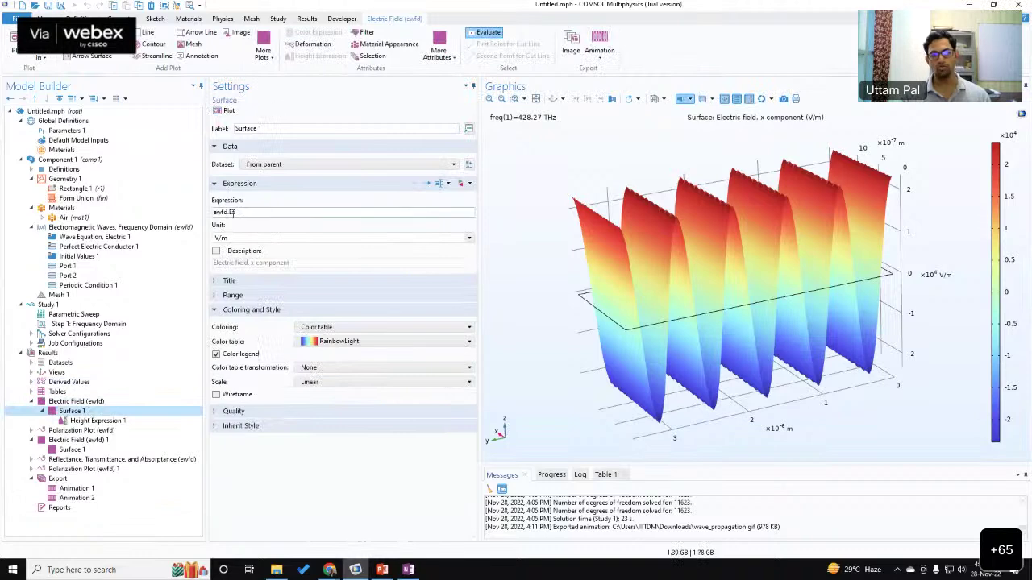
{"action": "double_click", "coordinate": [230, 212]}
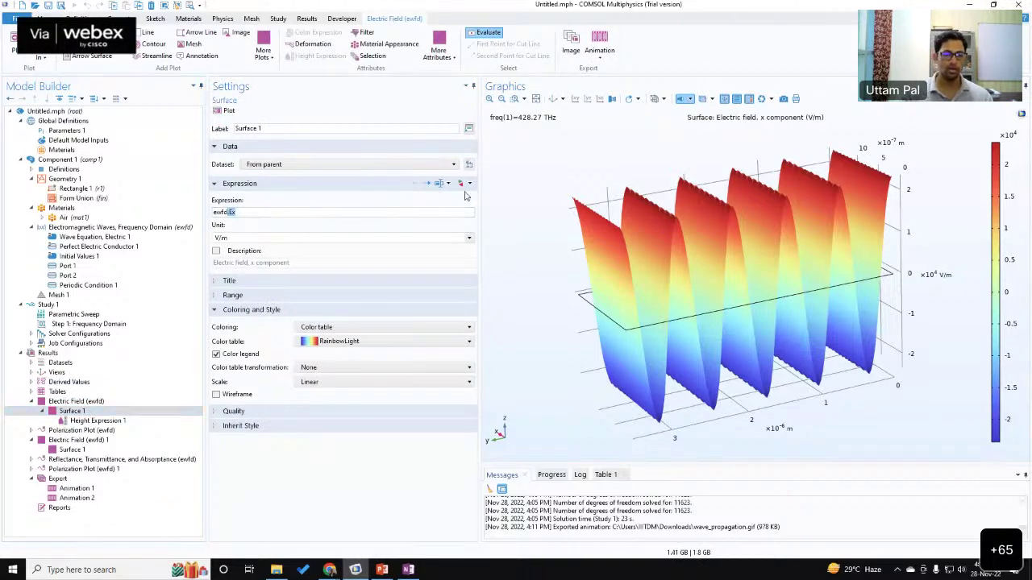
{"action": "left_click", "coordinate": [466, 185]}
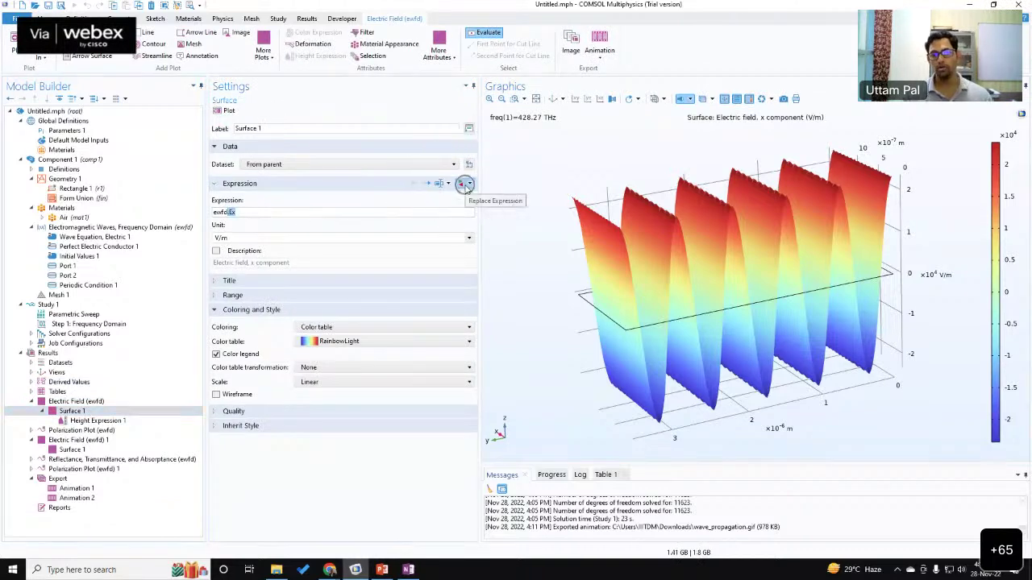
{"action": "type", "text": "magn"}
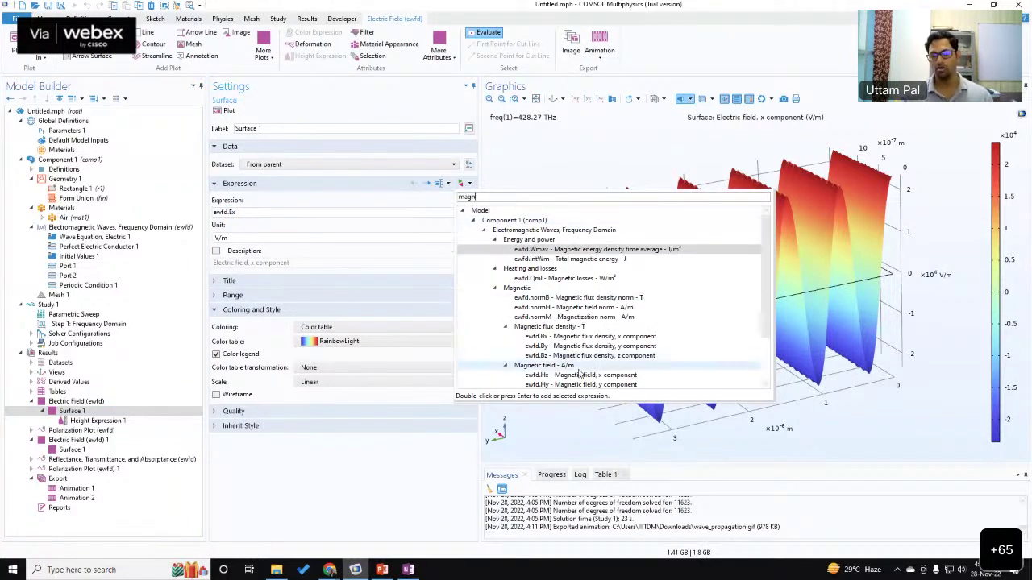
{"action": "scroll", "coordinate": [551, 354], "scroll_direction": "down", "scroll_amount": 1}
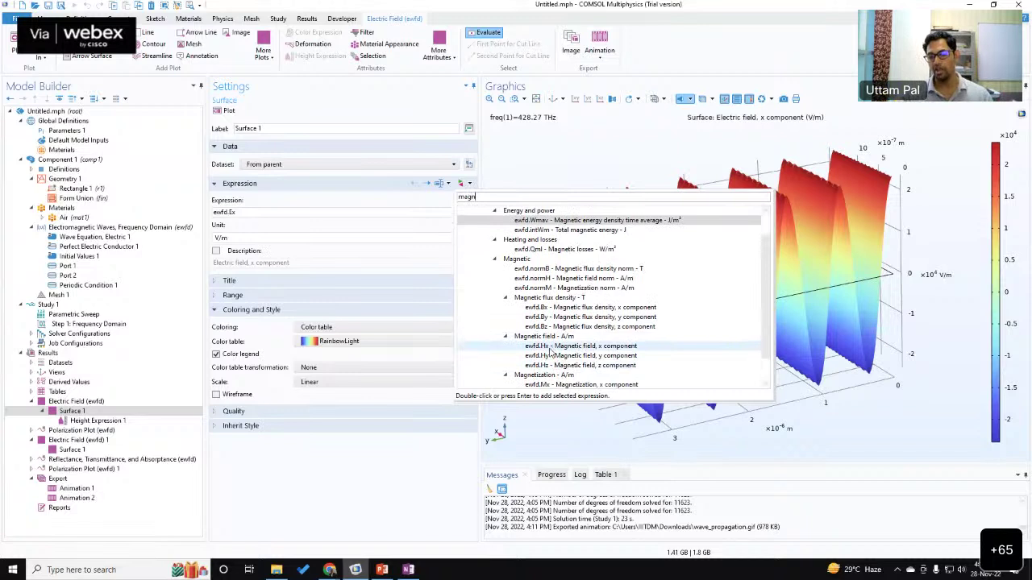
{"action": "scroll", "coordinate": [551, 351], "scroll_direction": "up", "scroll_amount": 1}
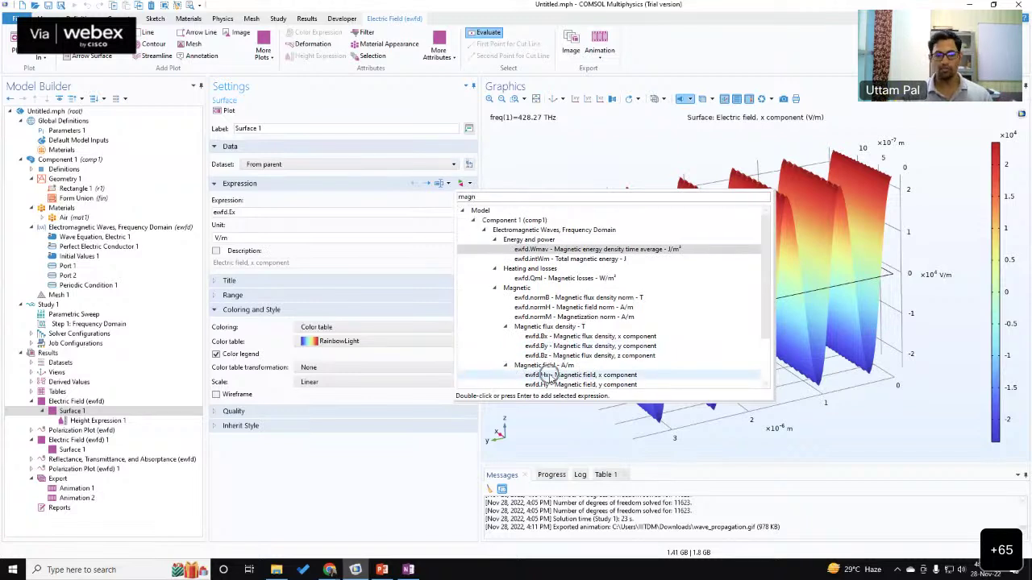
{"action": "left_click", "coordinate": [254, 212]}
{"action": "key", "text": "BackSpace"}
{"action": "type", "text": "H"}
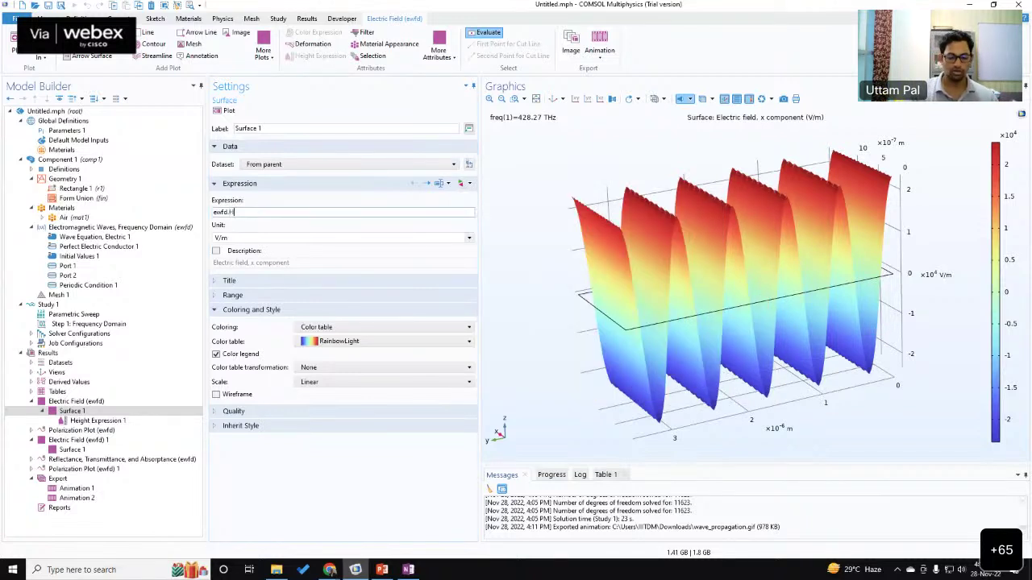
{"action": "left_click", "coordinate": [226, 111]}
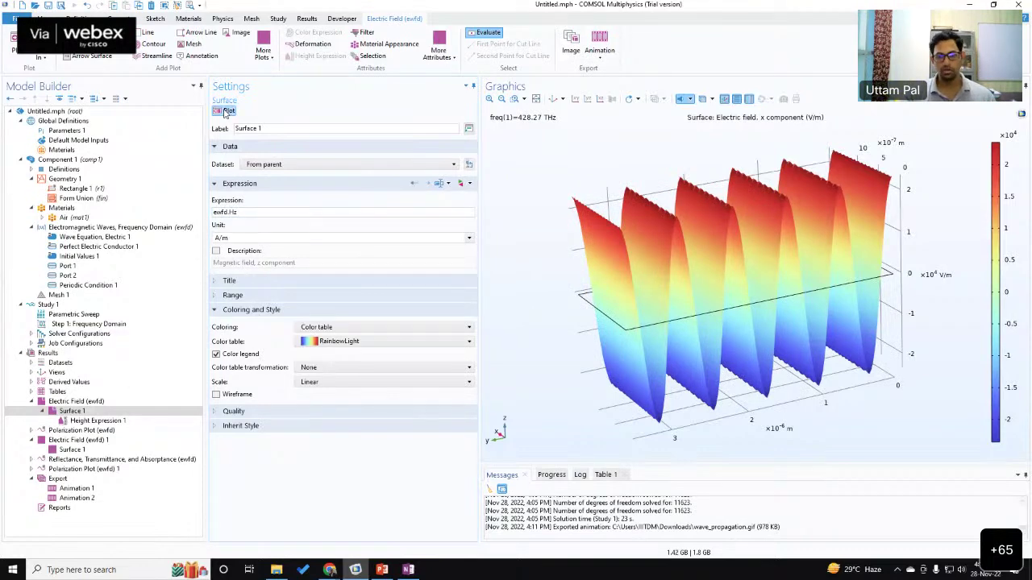
Step: Disable Height Expression 1 and plot Surface 1 with the expression ewfd.Ex
{"action": "right_click", "coordinate": [78, 420]}
{"action": "left_click", "coordinate": [106, 470]}
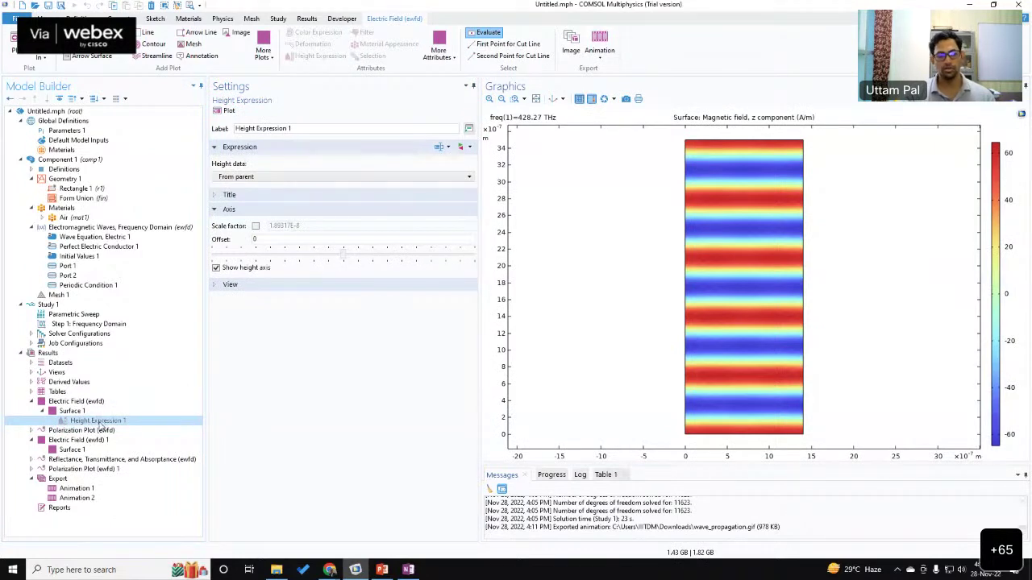
{"action": "key", "text": "Up"}
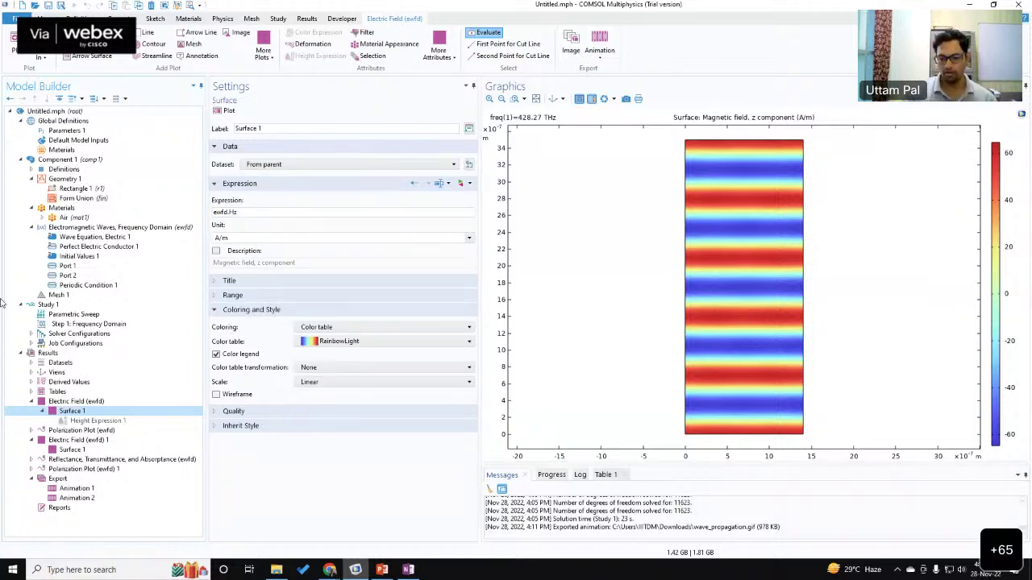
{"action": "double_click", "coordinate": [233, 212]}
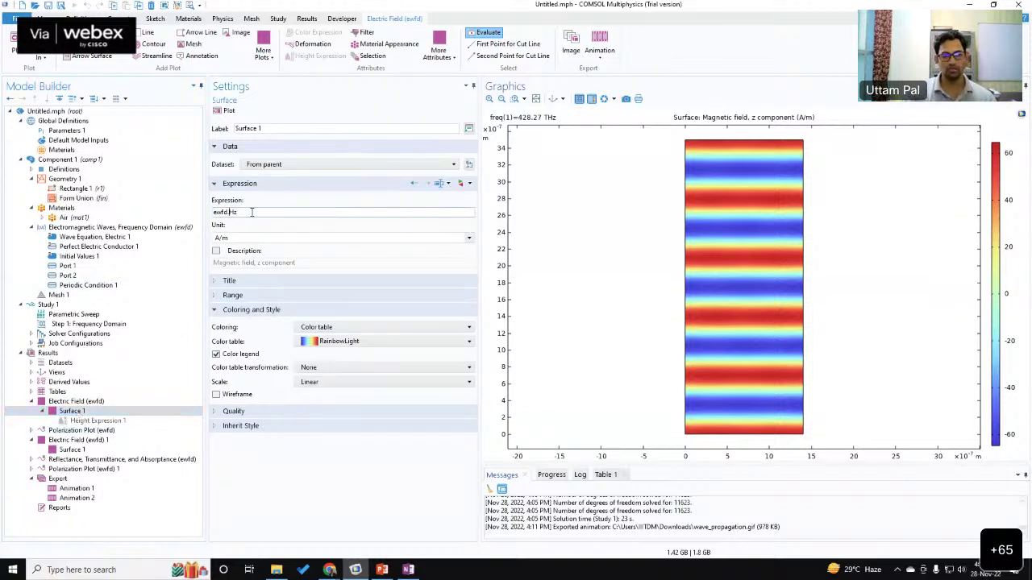
{"action": "type", "text": "Ex"}
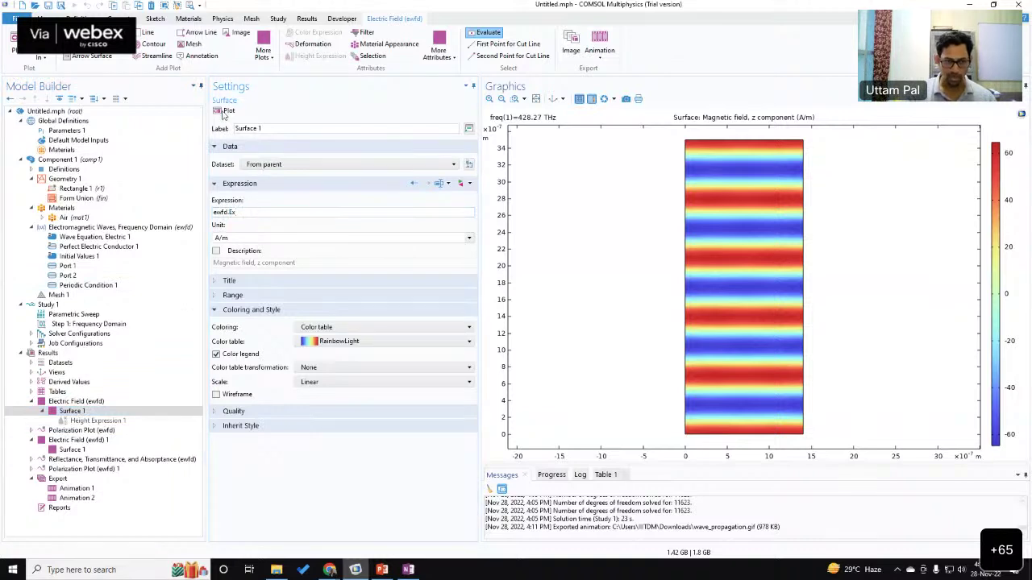
{"action": "left_click", "coordinate": [228, 111]}
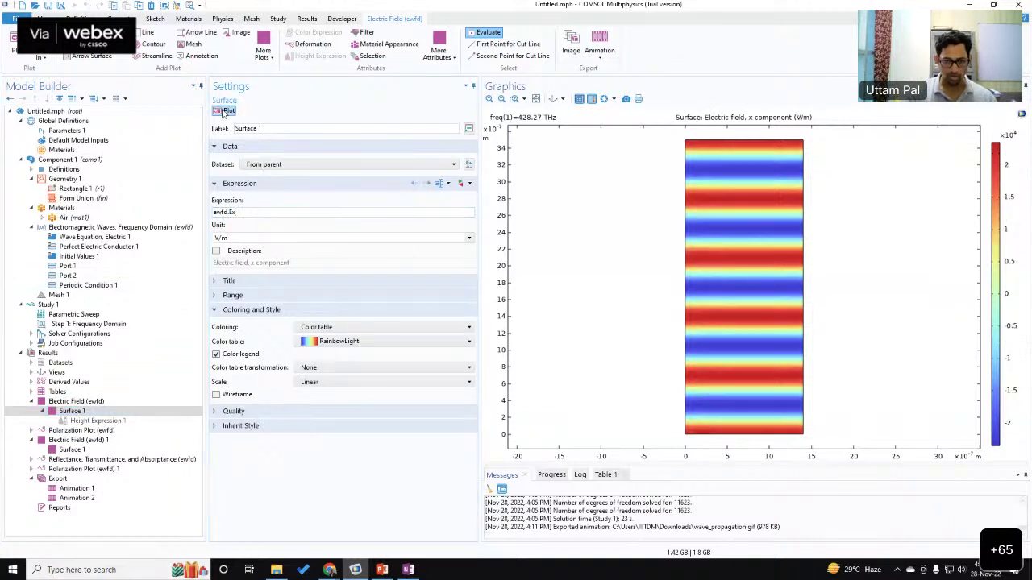
Step: Add an Arrow Surface to the Electric Field (ewfd) plot group with components ewfd.Ex and ewfd.Ey, and plot it
{"action": "left_click", "coordinate": [74, 401]}
{"action": "right_click", "coordinate": [73, 400]}
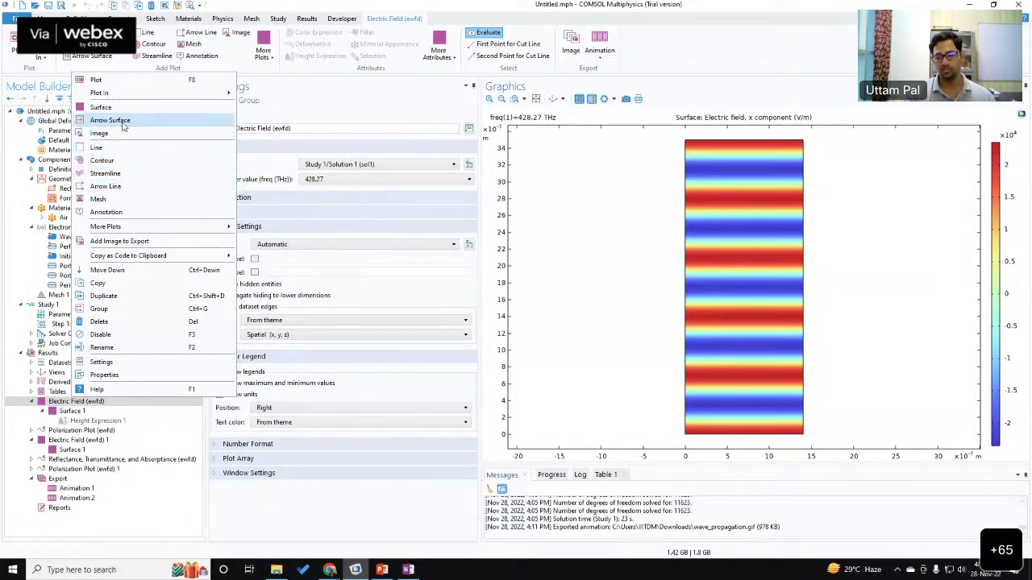
{"action": "key", "text": "ctrl"}
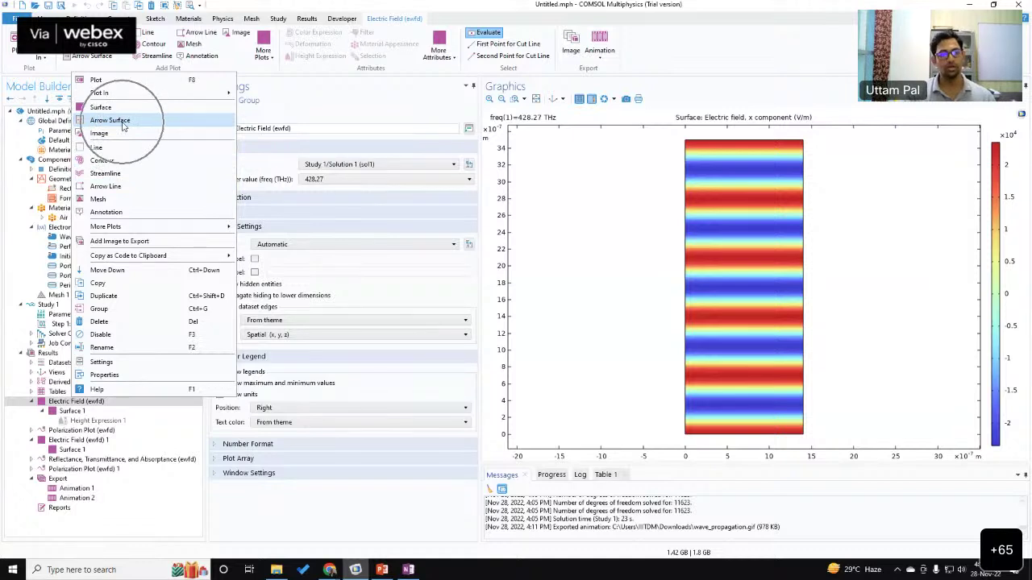
{"action": "left_click", "coordinate": [124, 123]}
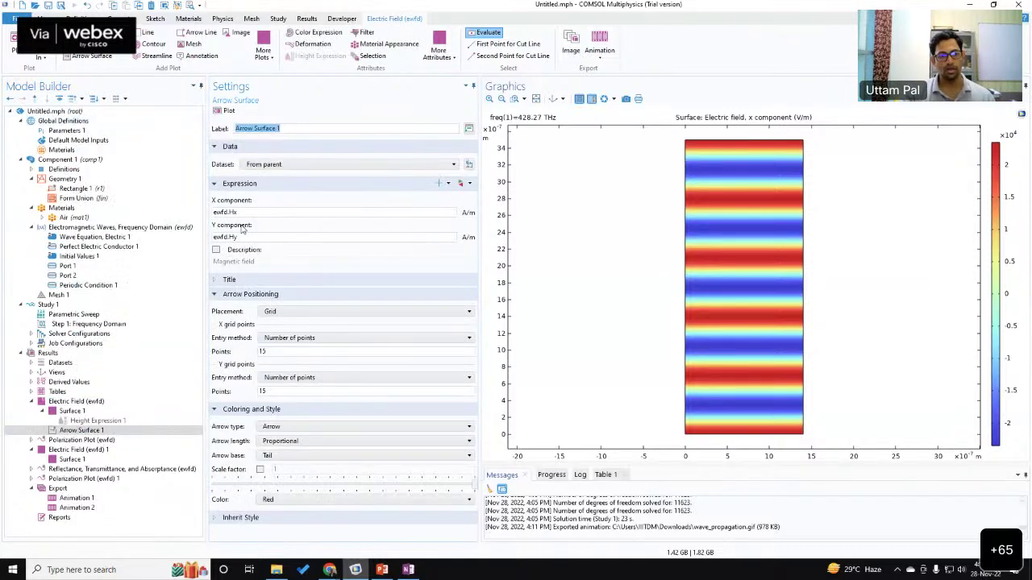
{"action": "double_click", "coordinate": [232, 211]}
{"action": "type", "text": "Ex"}
{"action": "left_click", "coordinate": [272, 235]}
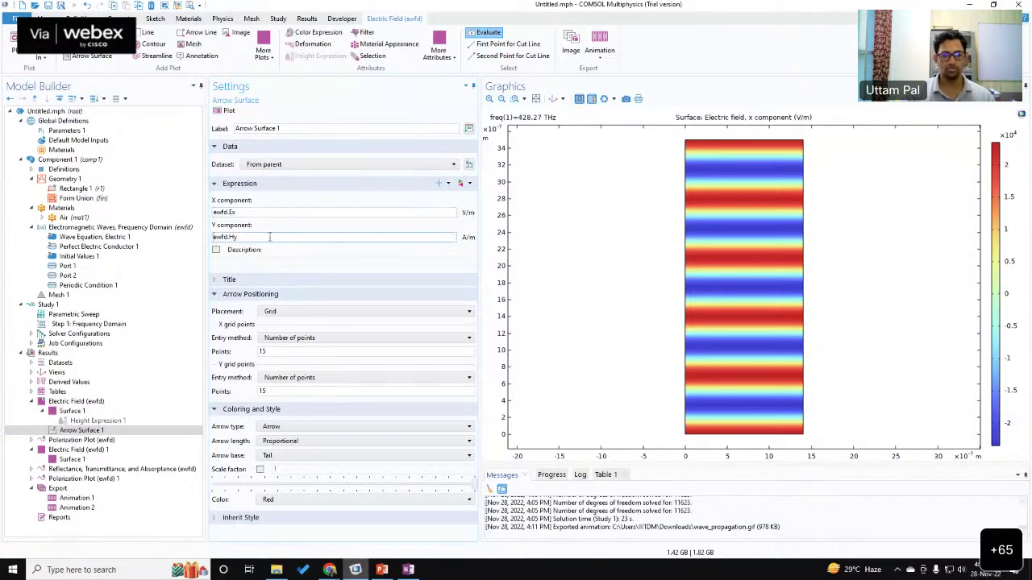
{"action": "key", "text": "BackSpace"}
{"action": "key", "text": "BackSpace"}
{"action": "type", "text": "Ey"}
{"action": "left_click", "coordinate": [226, 113]}
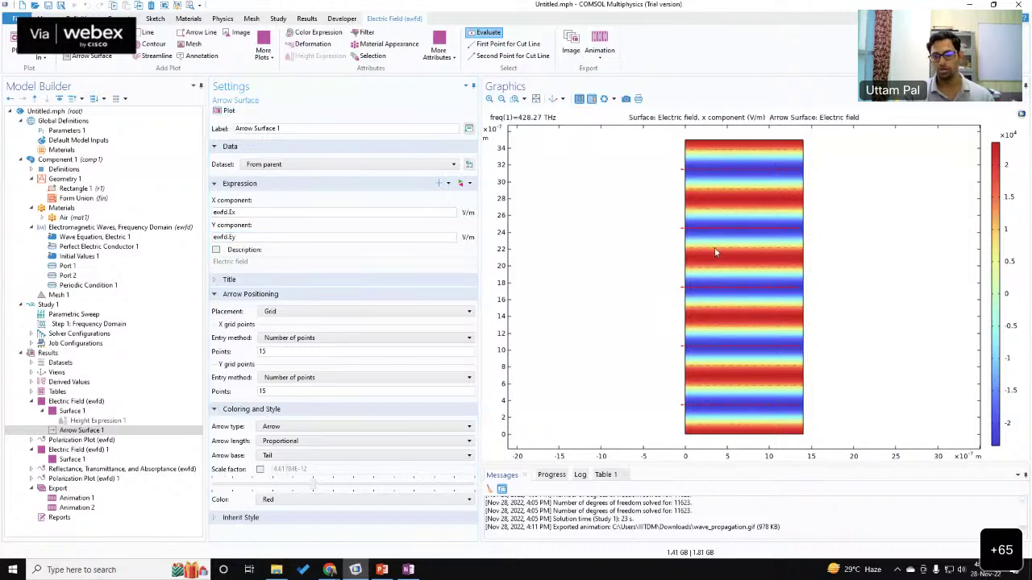
Step: Disable Surface 1 in the Electric Field (ewfd) plot group
{"action": "left_click", "coordinate": [85, 412]}
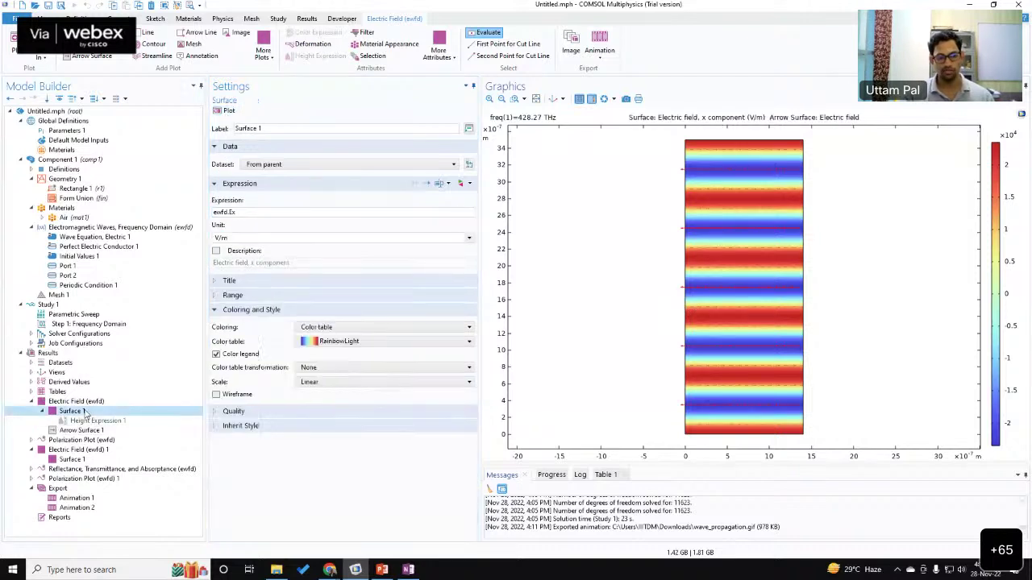
{"action": "right_click", "coordinate": [85, 412]}
{"action": "left_click", "coordinate": [127, 351]}
Step: Set the number of Y grid points of Arrow Surface 1 to 30 and replot
{"action": "left_click", "coordinate": [88, 430]}
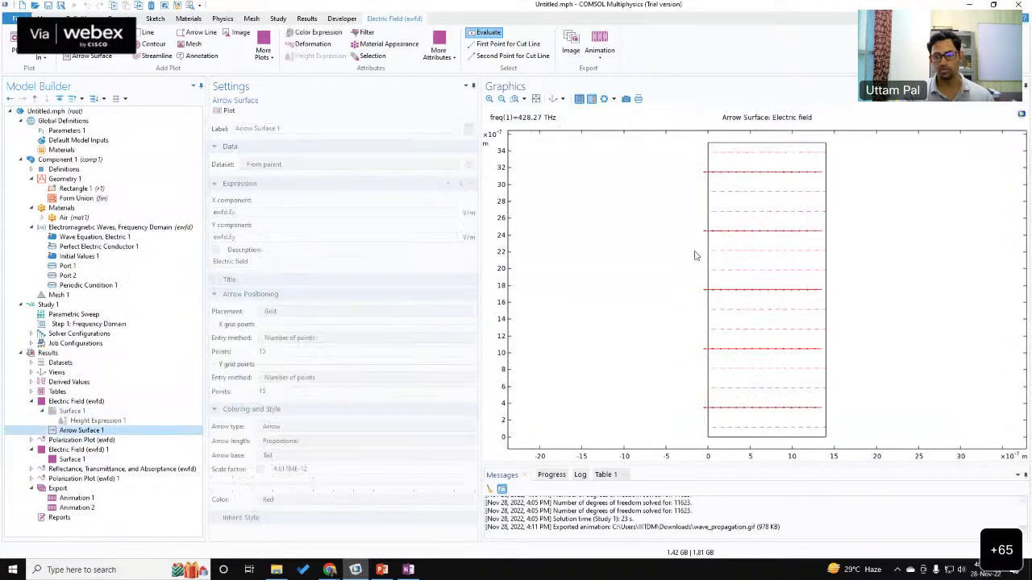
{"action": "left_click", "coordinate": [278, 352]}
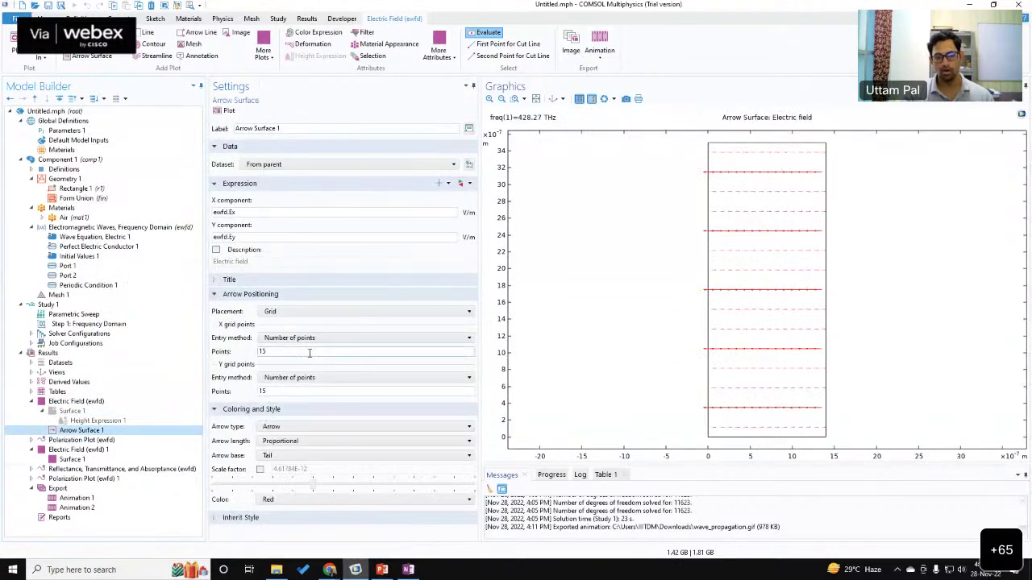
{"action": "double_click", "coordinate": [285, 391]}
{"action": "type", "text": "30"}
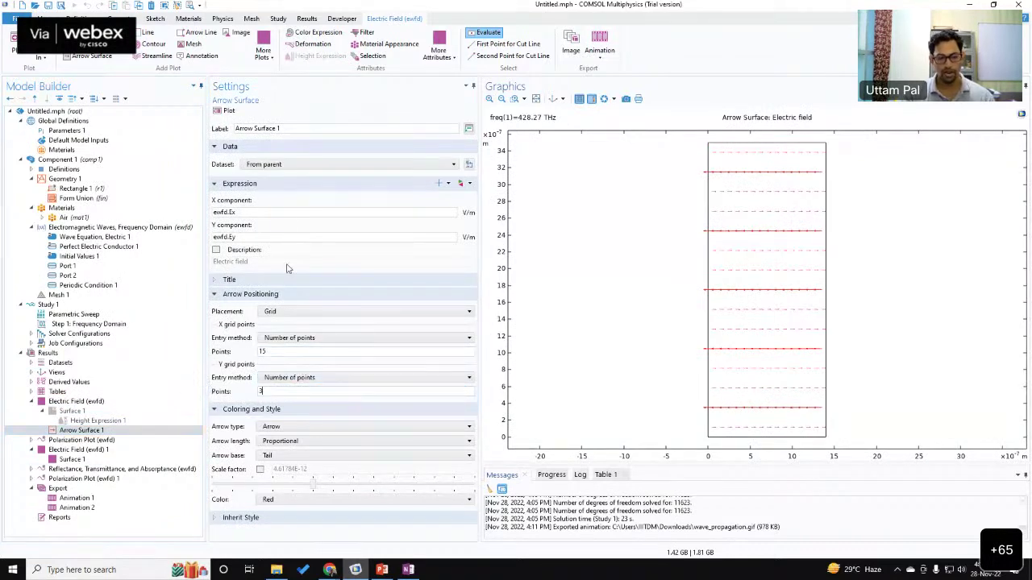
{"action": "left_click", "coordinate": [225, 110]}
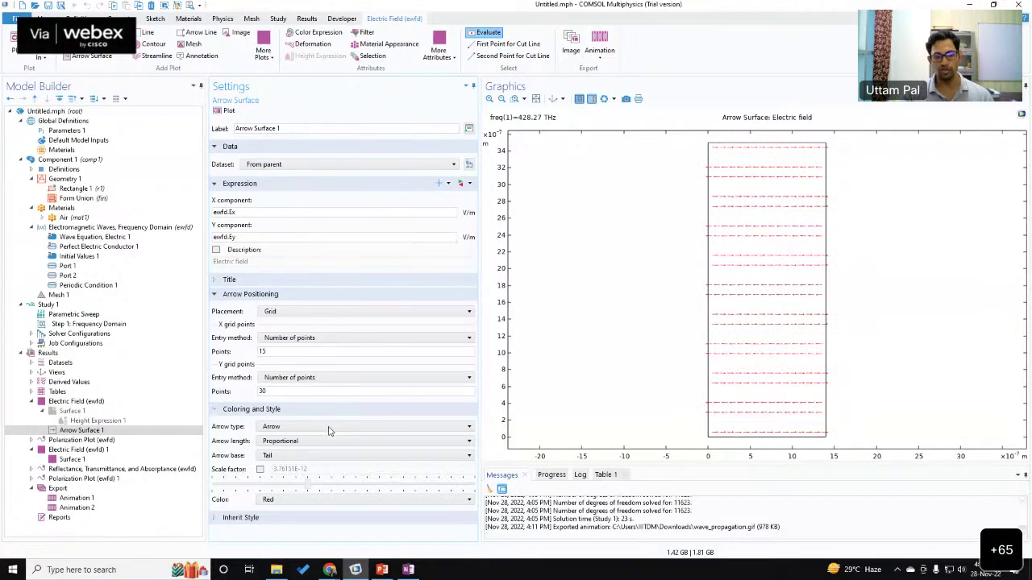
Step: Create a player animation of the arrow surface plot, set its sequence type to Dynamic data extension, and play it
{"action": "left_click", "coordinate": [599, 53]}
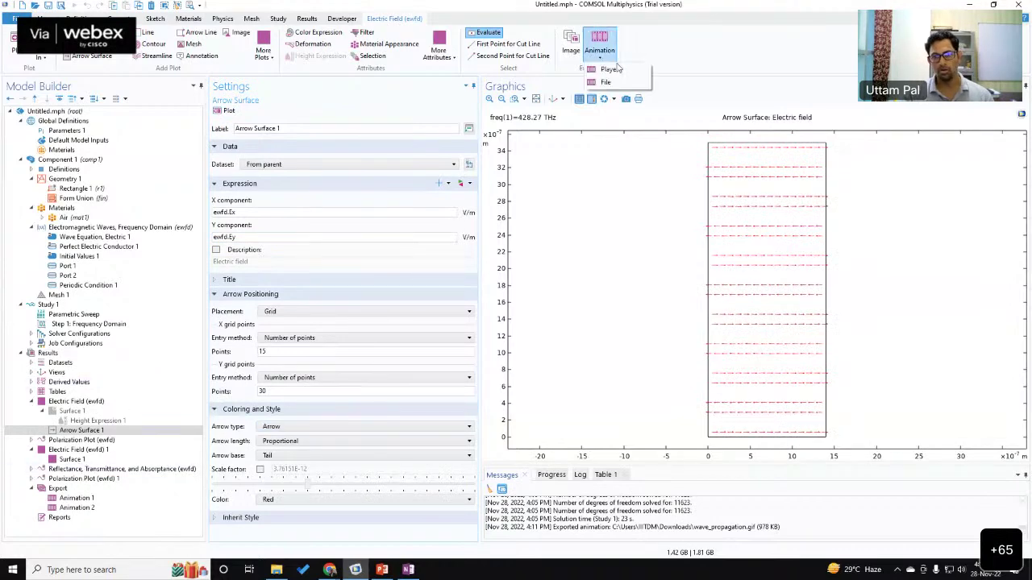
{"action": "left_click", "coordinate": [620, 71]}
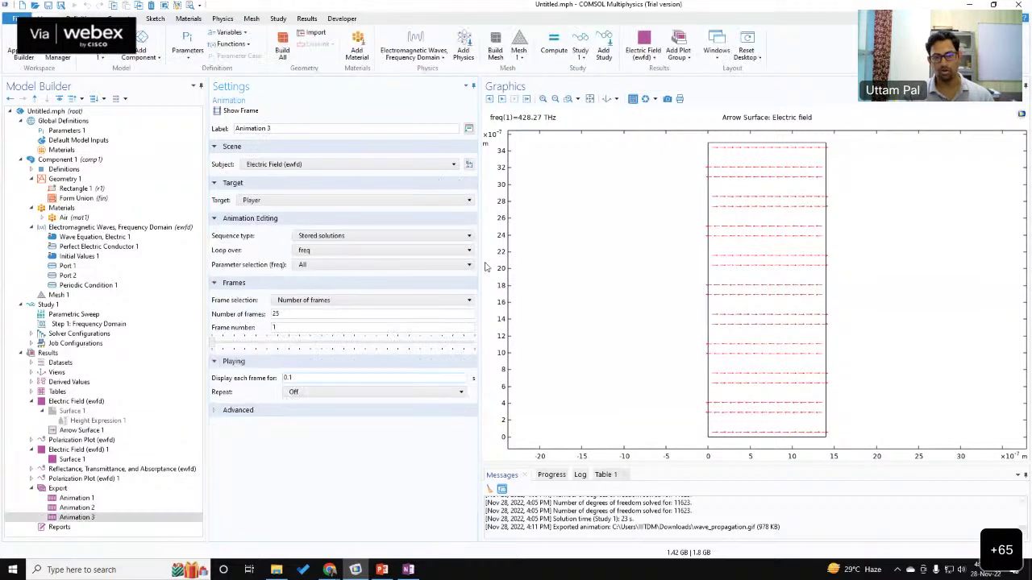
{"action": "left_click", "coordinate": [380, 237]}
{"action": "left_click", "coordinate": [370, 268]}
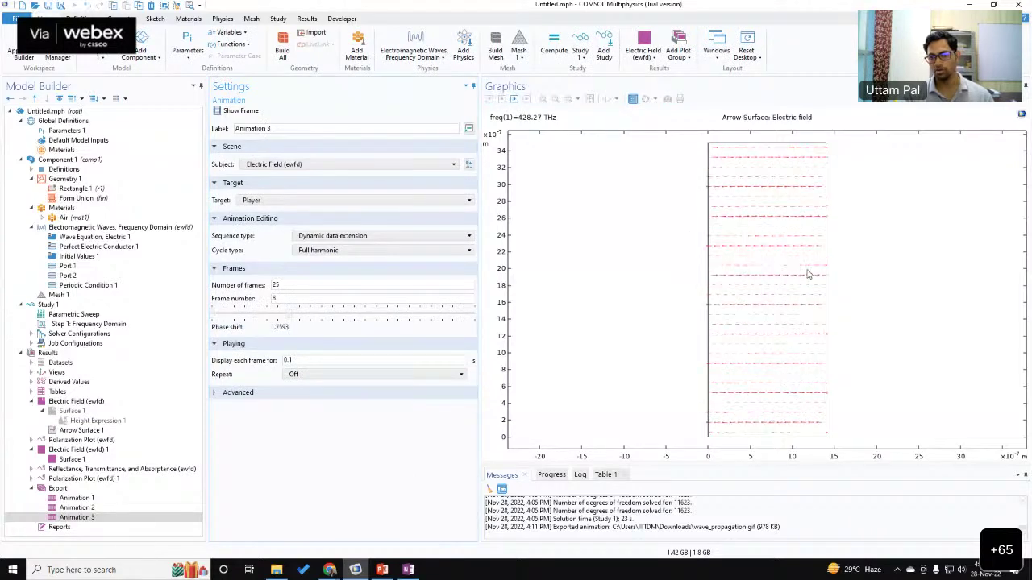
Step: Set the repeat option of Animation 3 to Forever and replay it with the arrows near the domain's upper edge enlarged
{"action": "scroll", "coordinate": [701, 205], "scroll_direction": "up", "scroll_amount": 5}
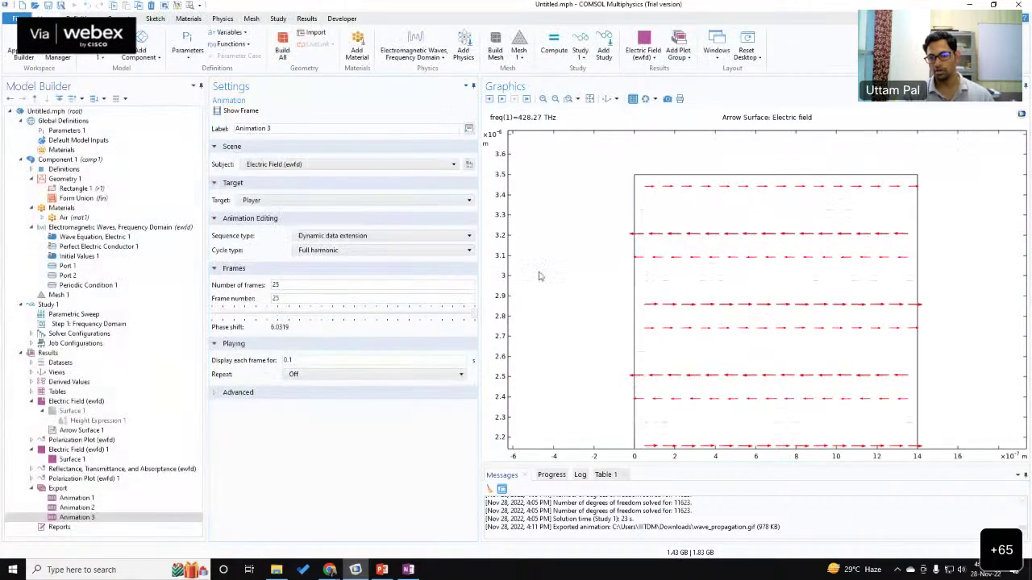
{"action": "left_click", "coordinate": [370, 376]}
{"action": "left_click", "coordinate": [323, 395]}
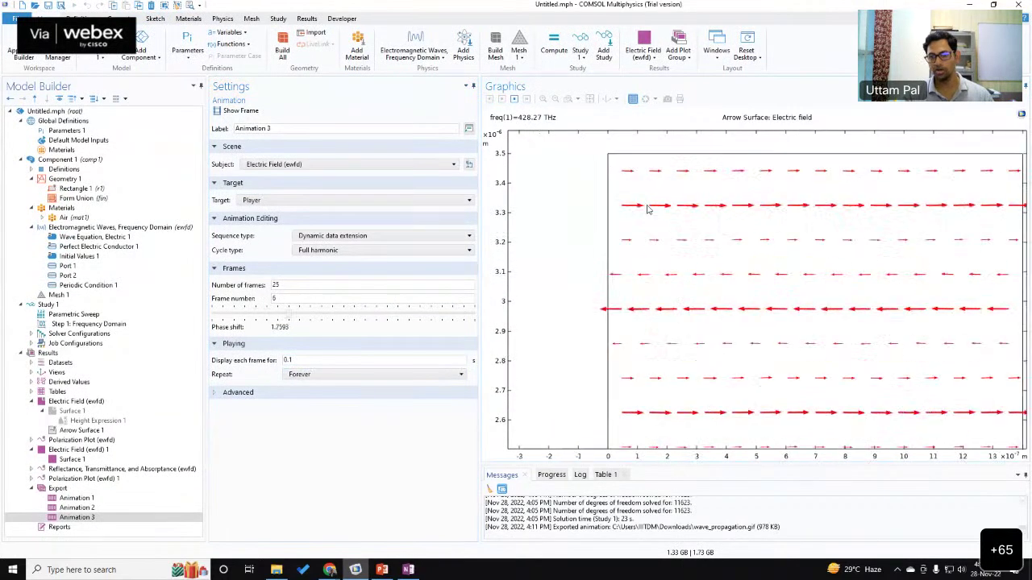
Step: Maximize the Graphics window and annotate the plot with a horizontal double-headed arrow along the domain's upper edge
{"action": "double_click", "coordinate": [535, 87]}
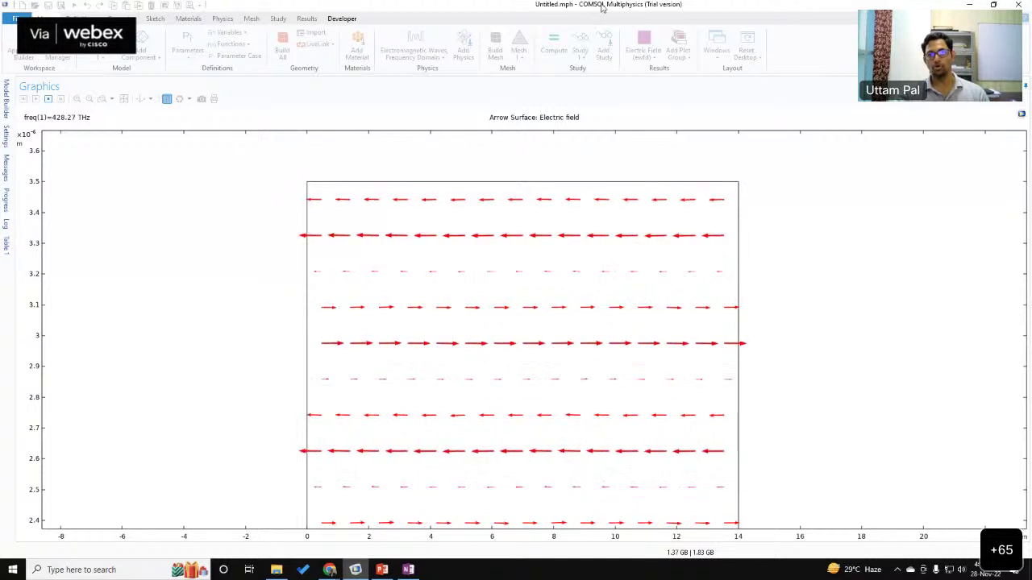
{"action": "mouse_move", "coordinate": [305, 168]}
{"action": "left_mouse_down"}
{"action": "mouse_move", "coordinate": [823, 168]}
{"action": "mouse_move", "coordinate": [830, 213]}
{"action": "left_mouse_up"}
{"action": "left_click_drag", "start_coordinate": [346, 150], "coordinate": [293, 177]}
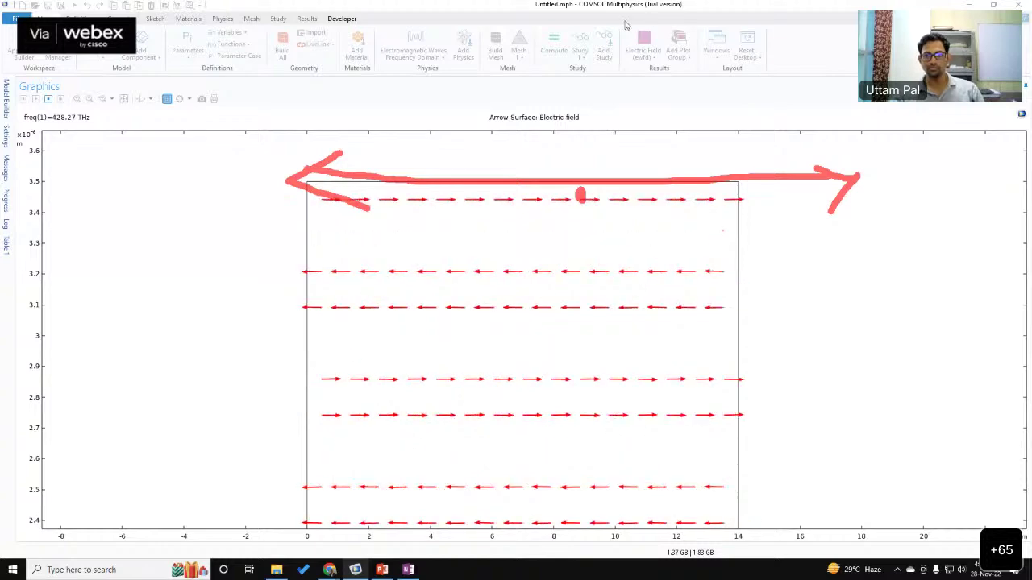
Step: Restore the normal window layout with the animation stopped, and open the settings of Port 2
{"action": "double_click", "coordinate": [58, 92]}
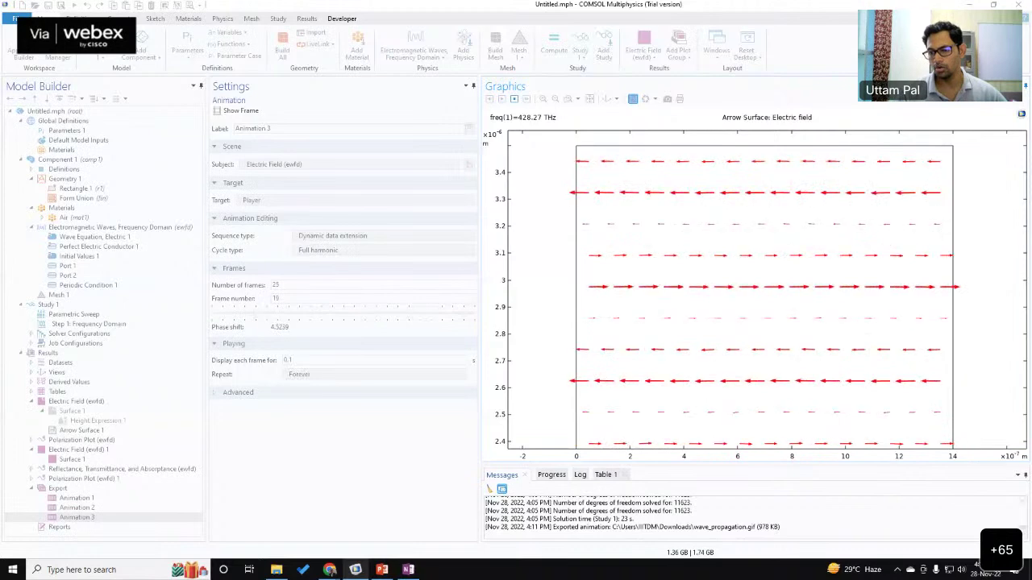
{"action": "left_click", "coordinate": [533, 96]}
{"action": "left_click", "coordinate": [79, 274]}
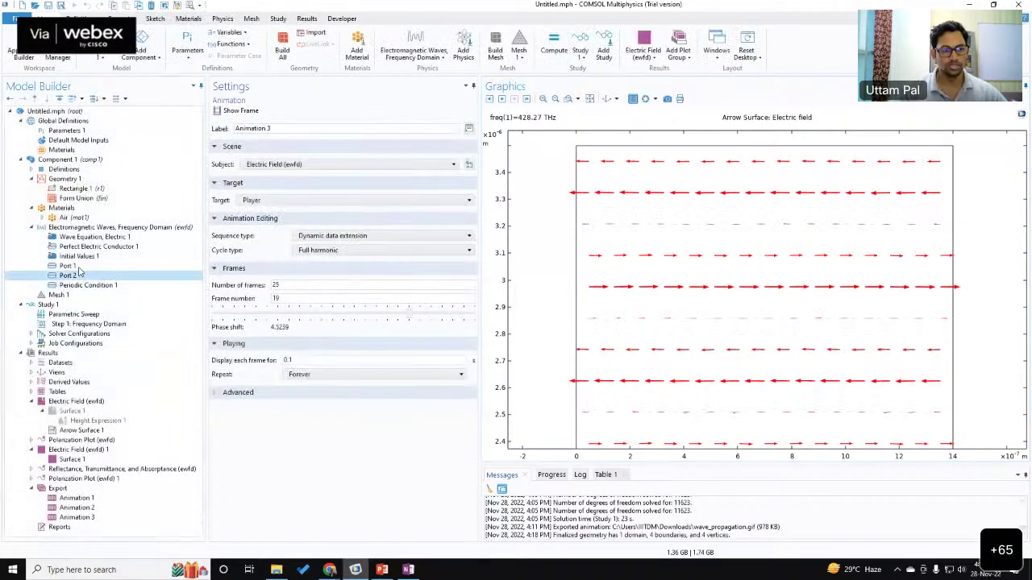
Step: Swap the two port boundaries, assigning Port 1 to the domain's lower edge and Port 2 to its upper edge
{"action": "left_click", "coordinate": [69, 266]}
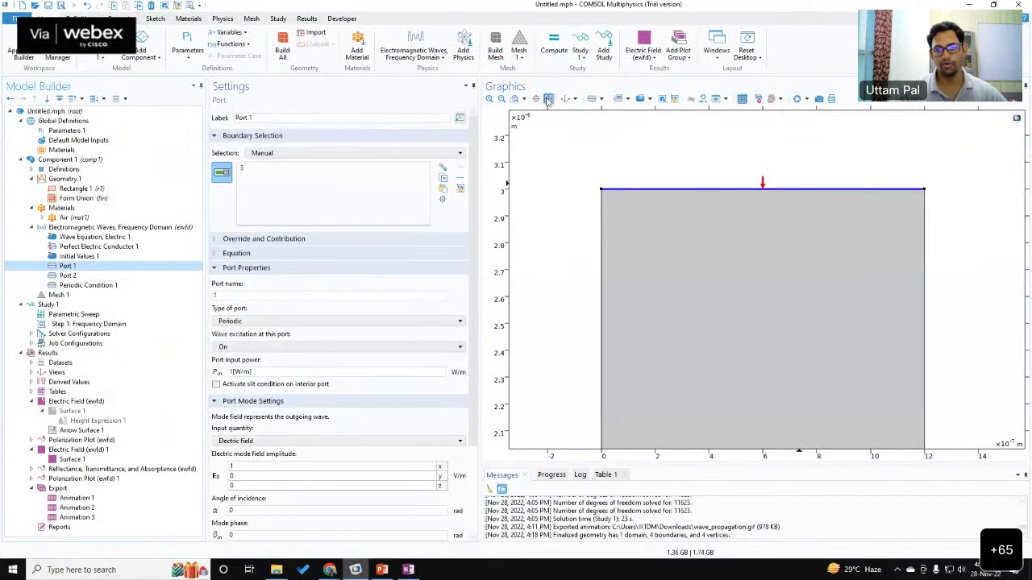
{"action": "left_click", "coordinate": [548, 98]}
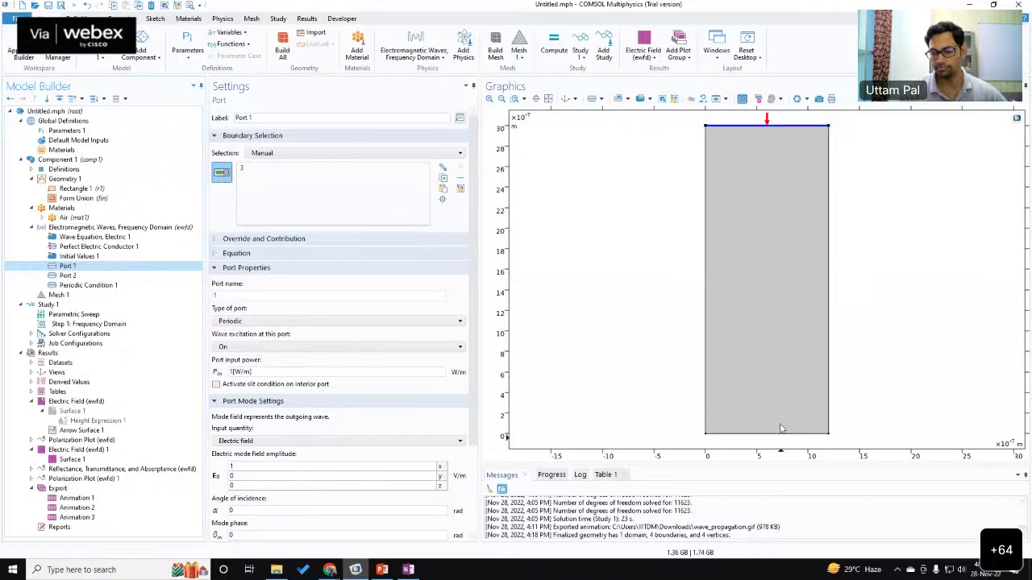
{"action": "scroll", "coordinate": [242, 464], "scroll_direction": "down", "scroll_amount": 3}
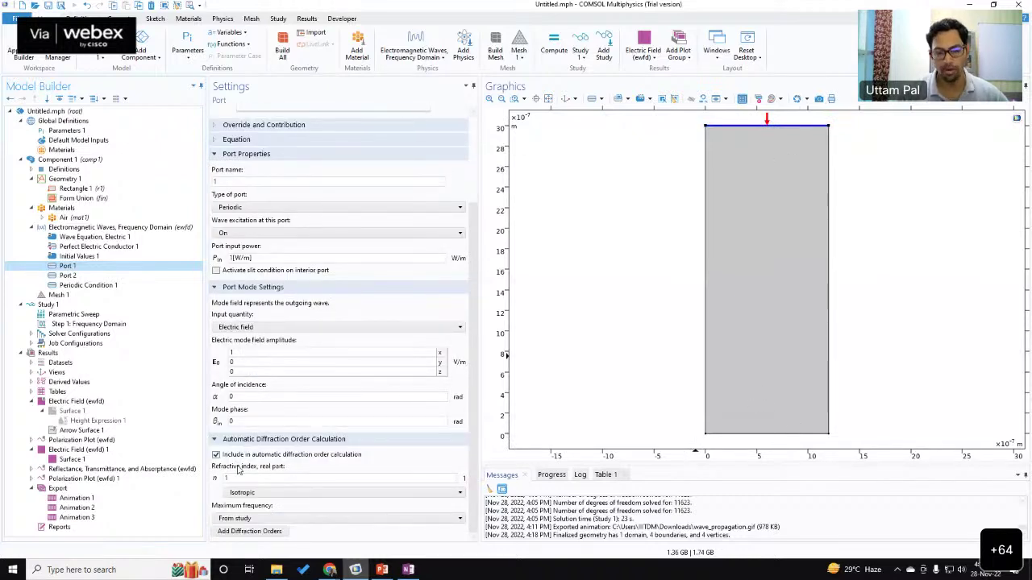
{"action": "scroll", "coordinate": [238, 470], "scroll_direction": "up", "scroll_amount": 3}
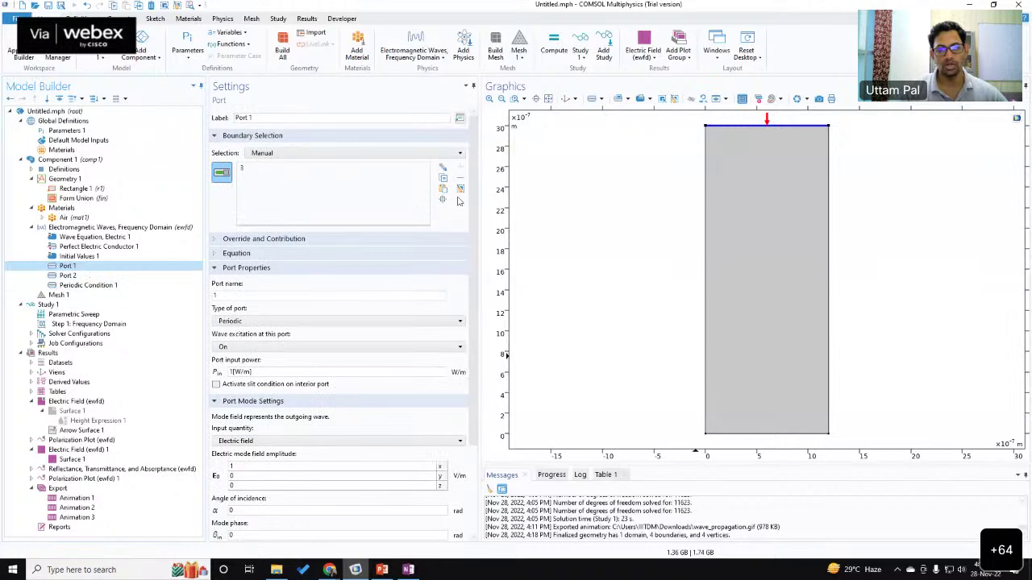
{"action": "left_click", "coordinate": [80, 275]}
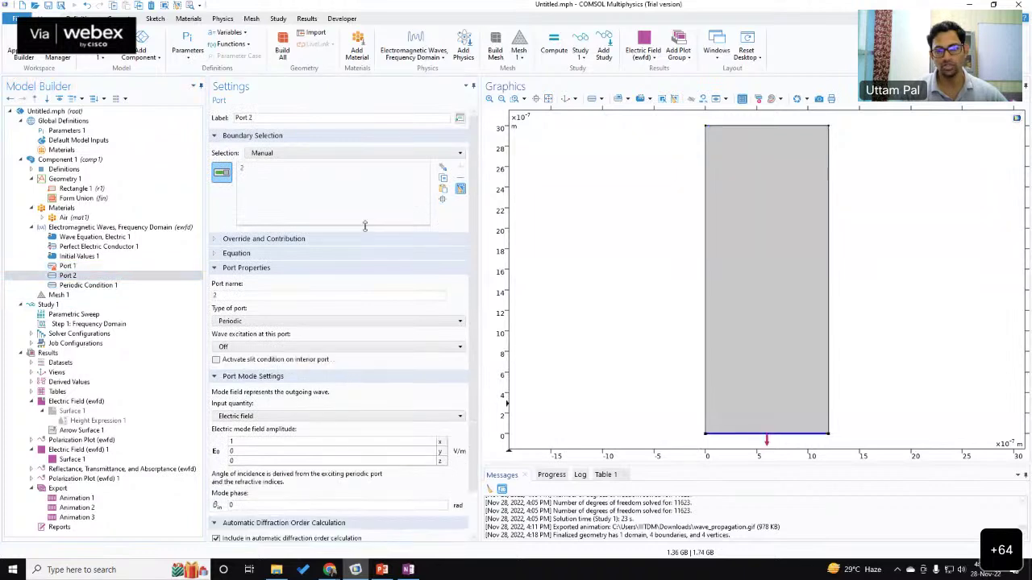
{"action": "left_click", "coordinate": [95, 266]}
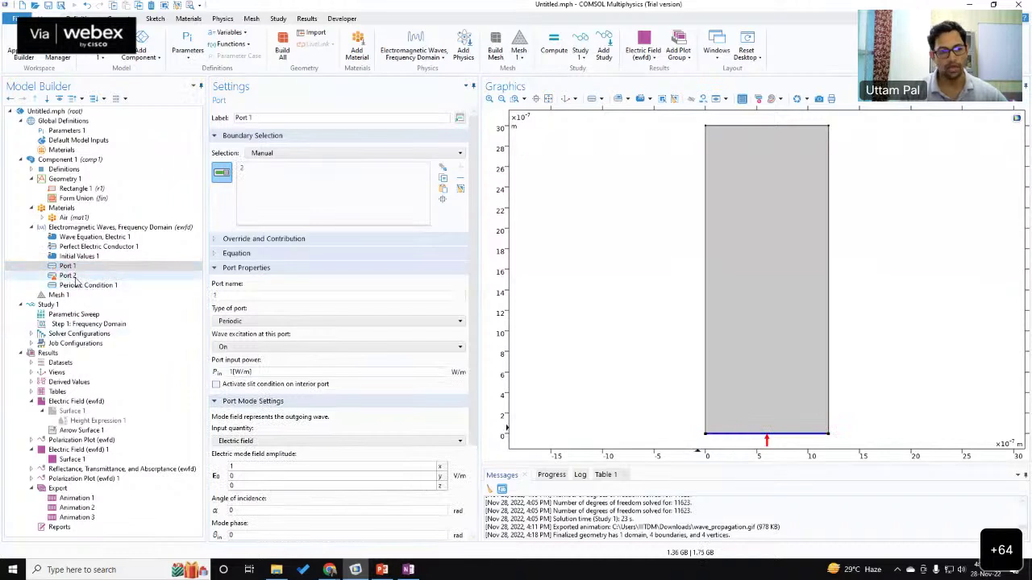
{"action": "left_click", "coordinate": [81, 277]}
{"action": "left_click", "coordinate": [762, 126]}
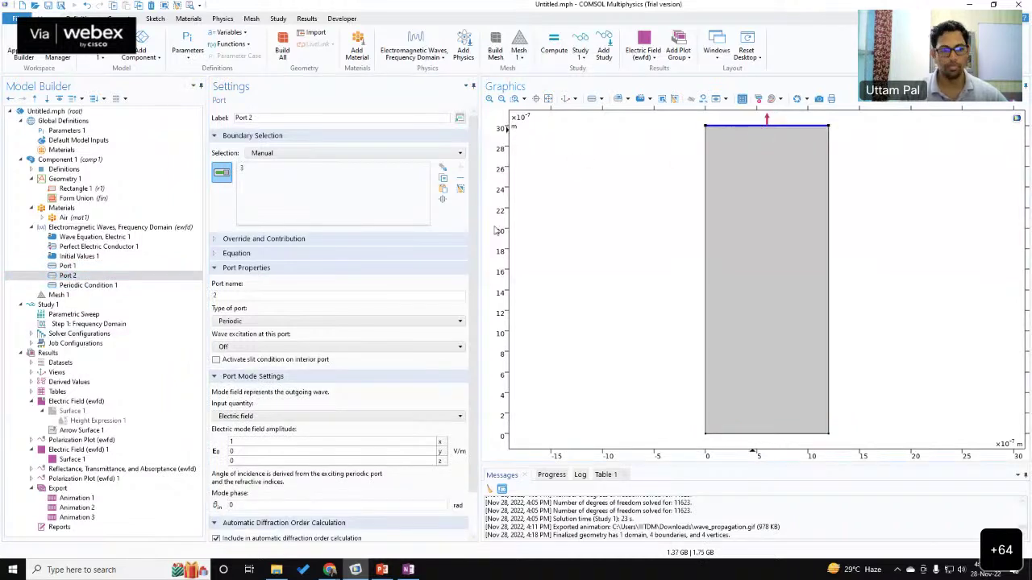
{"action": "left_click", "coordinate": [80, 266]}
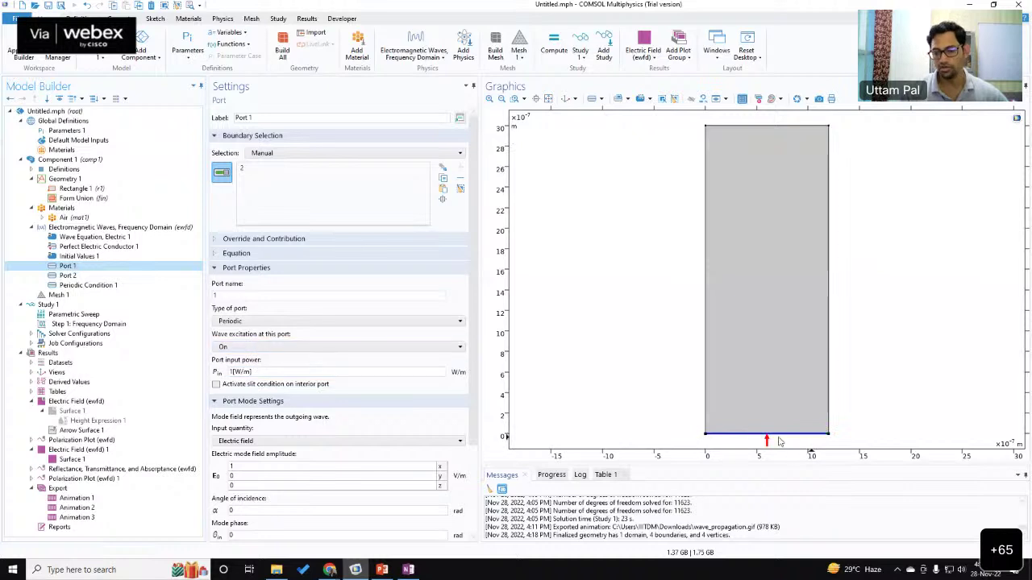
{"action": "left_click", "coordinate": [105, 277]}
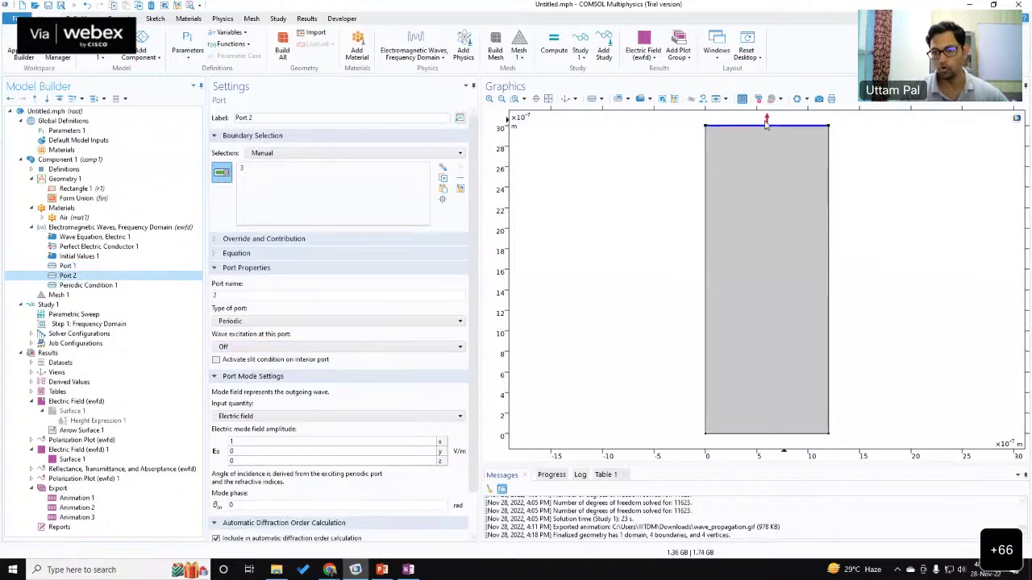
Step: Disable the parametric sweep and recompute Study 1
{"action": "left_click", "coordinate": [66, 314]}
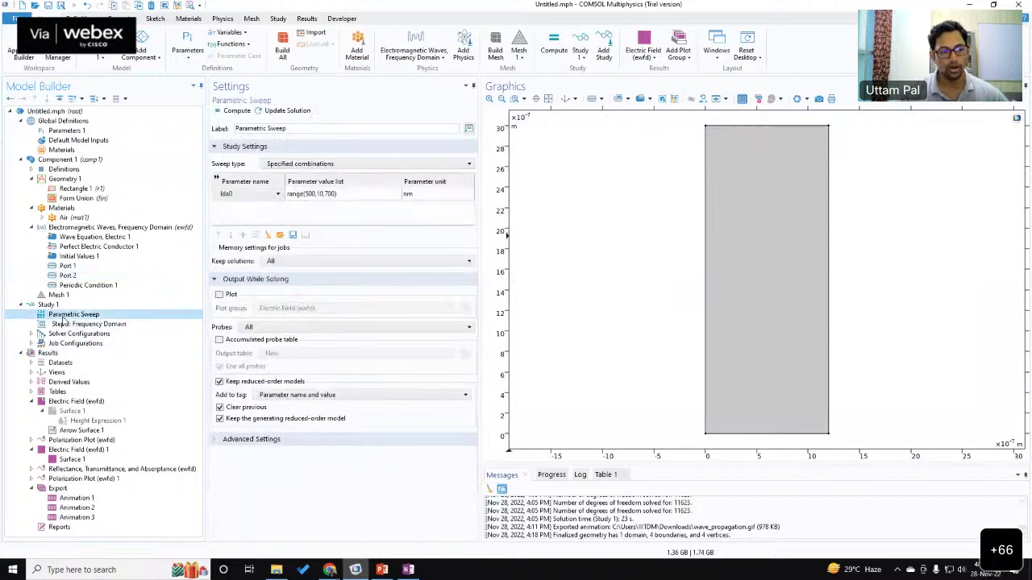
{"action": "right_click", "coordinate": [62, 316]}
{"action": "left_click", "coordinate": [56, 316]}
{"action": "left_click", "coordinate": [50, 306]}
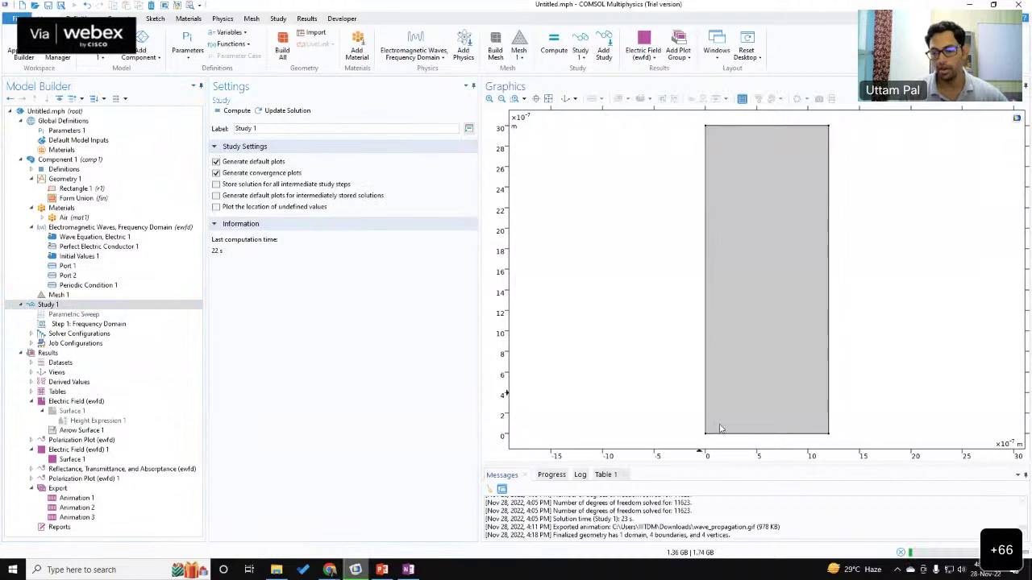
Step: In the Electric Field (ewfd) plot group, disable Arrow Surface 1 and enable Surface 1
{"action": "right_click", "coordinate": [78, 420]}
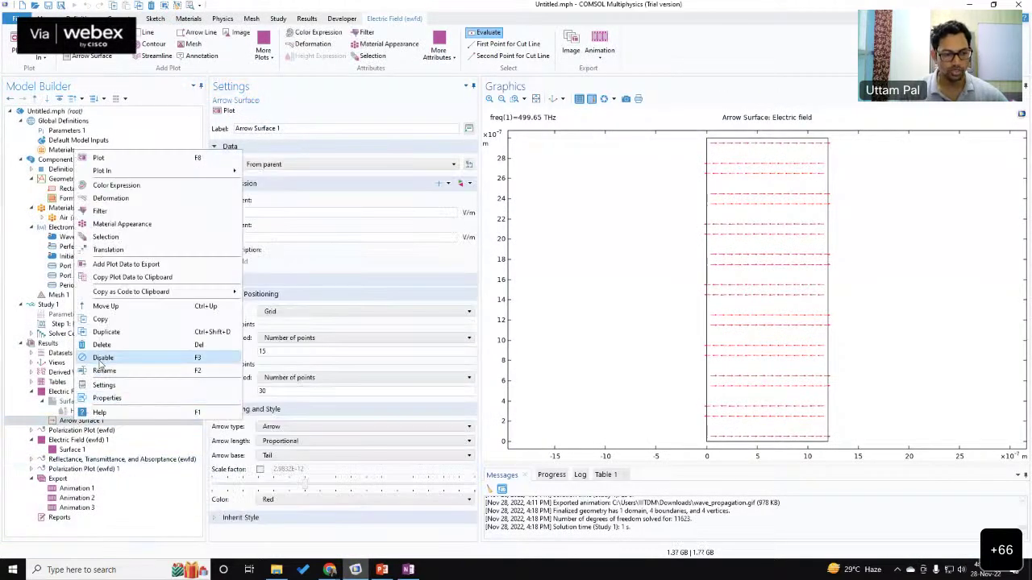
{"action": "left_click", "coordinate": [105, 357]}
{"action": "right_click", "coordinate": [72, 402]}
{"action": "left_click", "coordinate": [105, 340]}
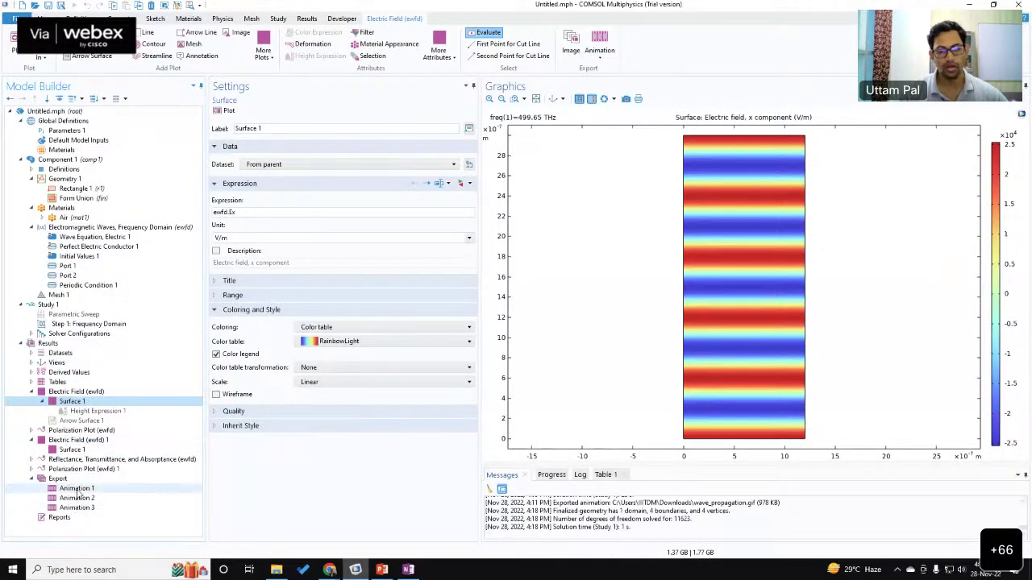
Step: Create a player animation of the Electric Field (ewfd) surface plot, set its repeat option to Forever, and try to play it
{"action": "left_click", "coordinate": [599, 44]}
{"action": "left_click", "coordinate": [606, 69]}
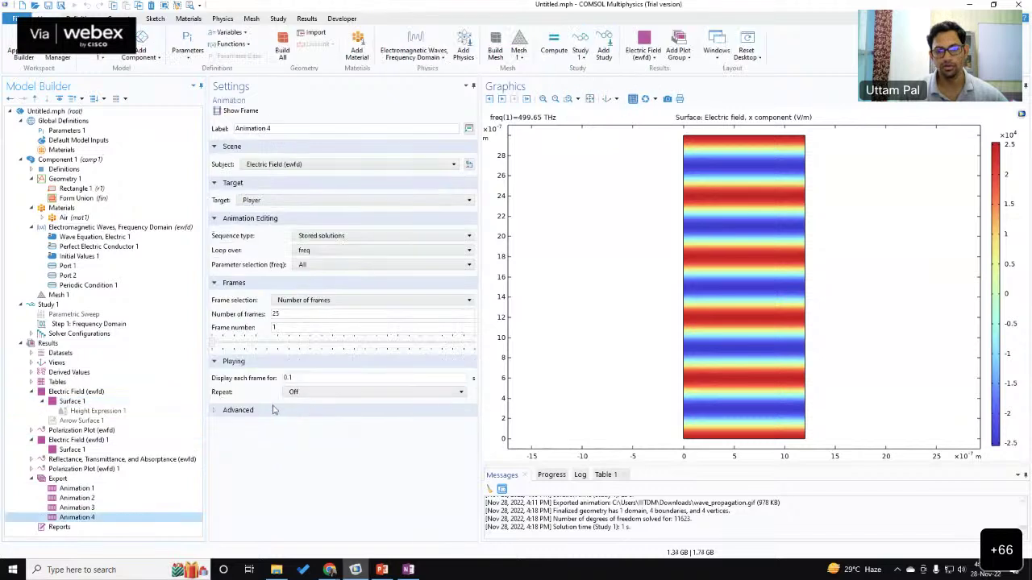
{"action": "left_click", "coordinate": [306, 391]}
{"action": "left_click", "coordinate": [307, 415]}
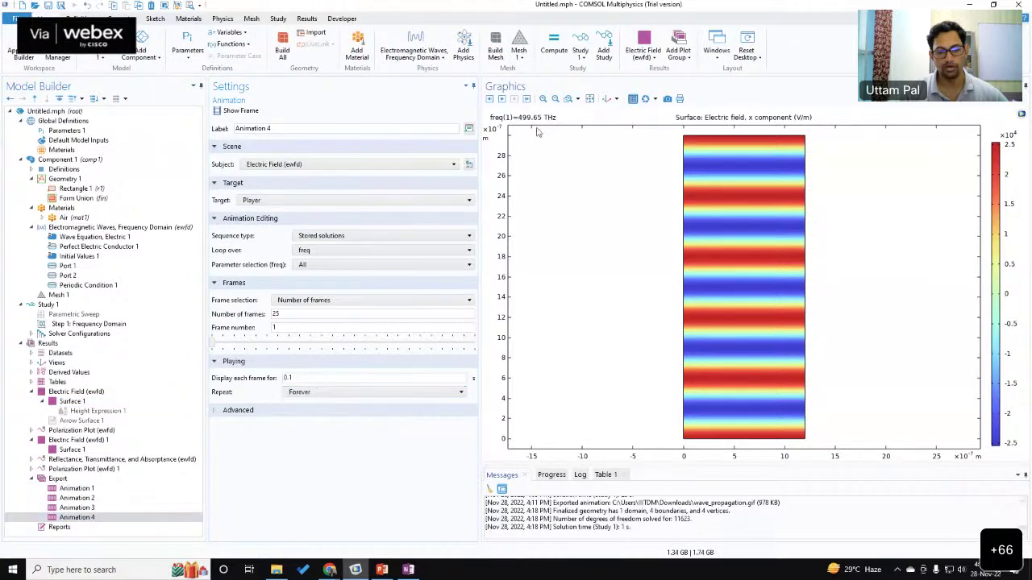
{"action": "left_click", "coordinate": [503, 98]}
{"action": "left_click", "coordinate": [581, 300]}
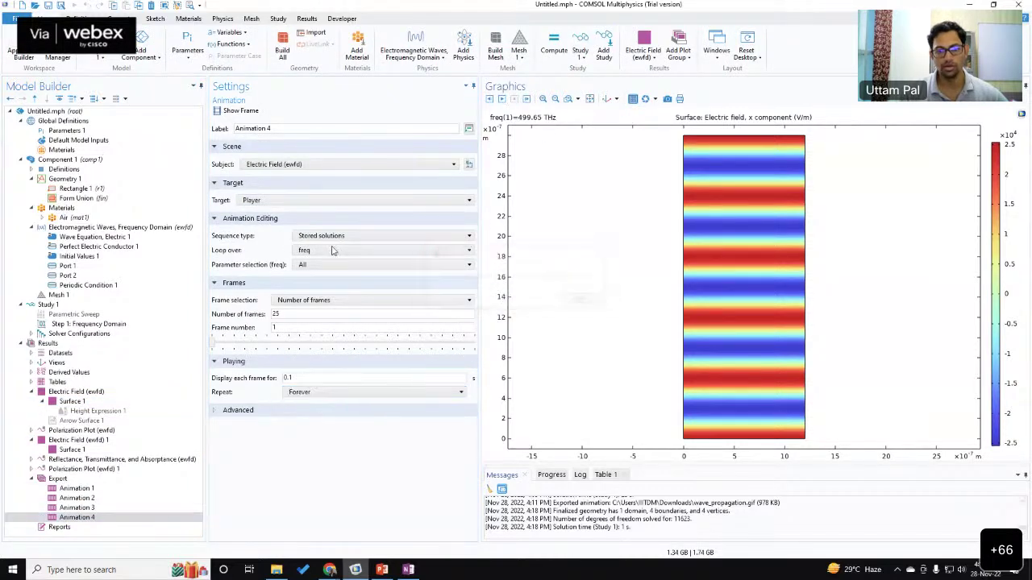
Step: Set Animation 4's sequence type to Dynamic data extension, then play and stop the animation
{"action": "left_click", "coordinate": [333, 236]}
{"action": "left_click", "coordinate": [323, 267]}
{"action": "left_click", "coordinate": [513, 98]}
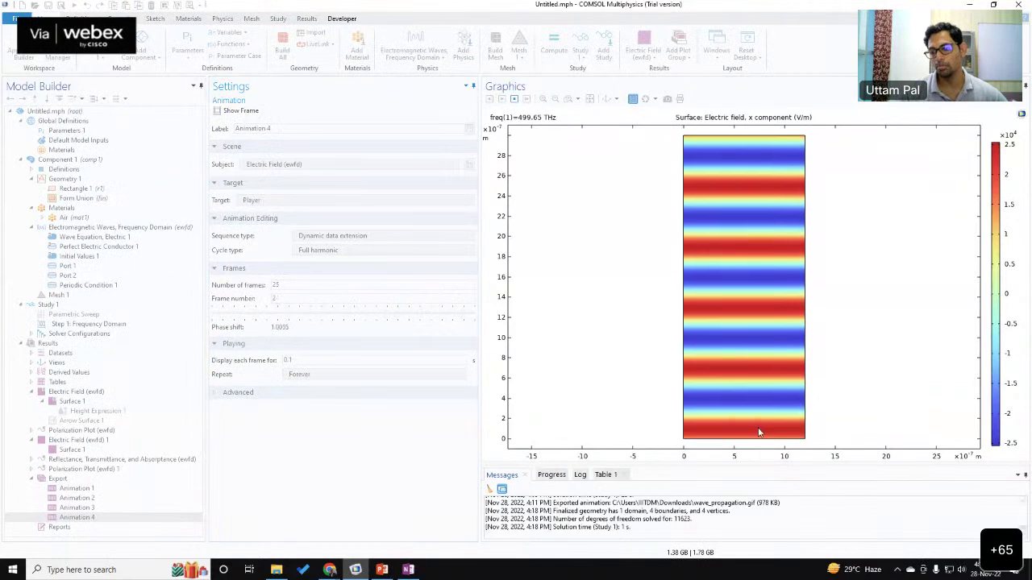
{"action": "left_click", "coordinate": [514, 100]}
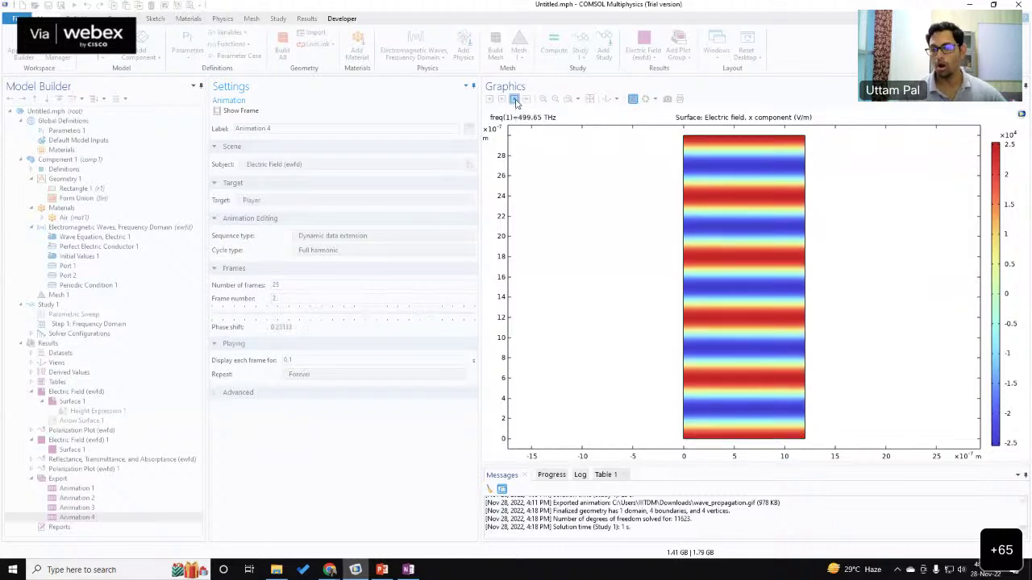
{"action": "left_click", "coordinate": [514, 99]}
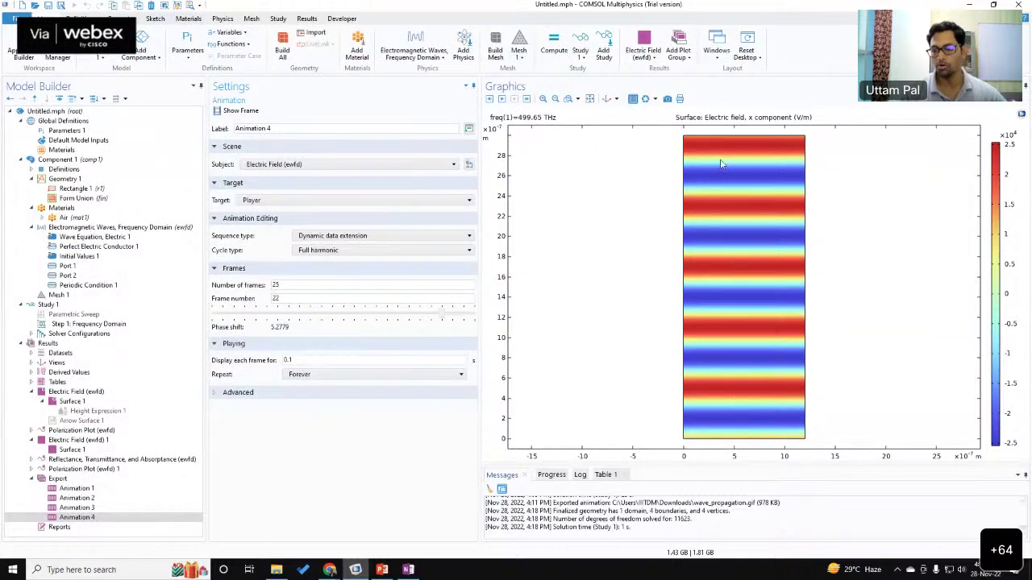
{"action": "left_click", "coordinate": [589, 99]}
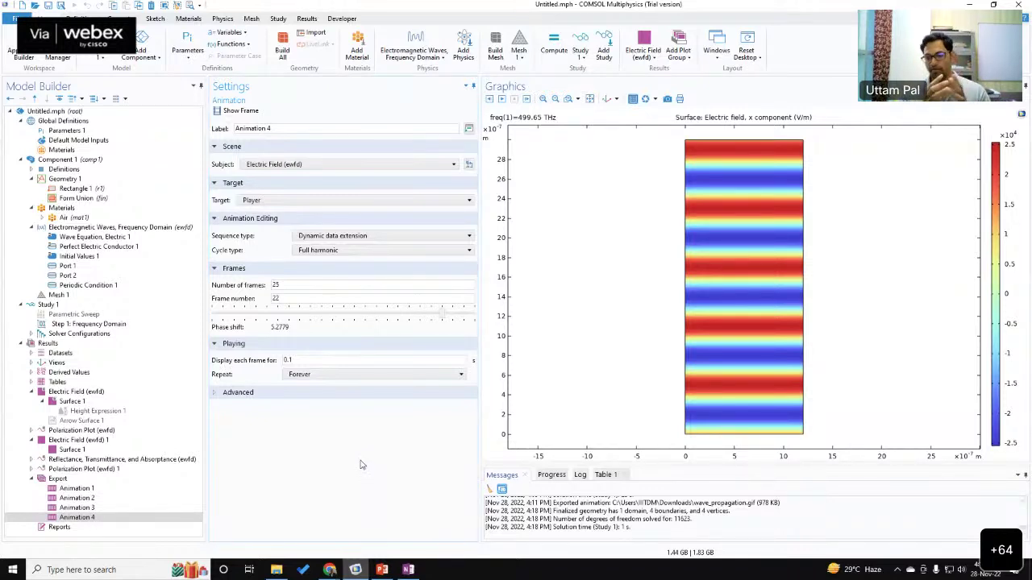
Step: Set the width of Rectangle 1 to lda0*5 and rebuild the geometry
{"action": "left_click", "coordinate": [90, 266]}
{"action": "left_click", "coordinate": [67, 276]}
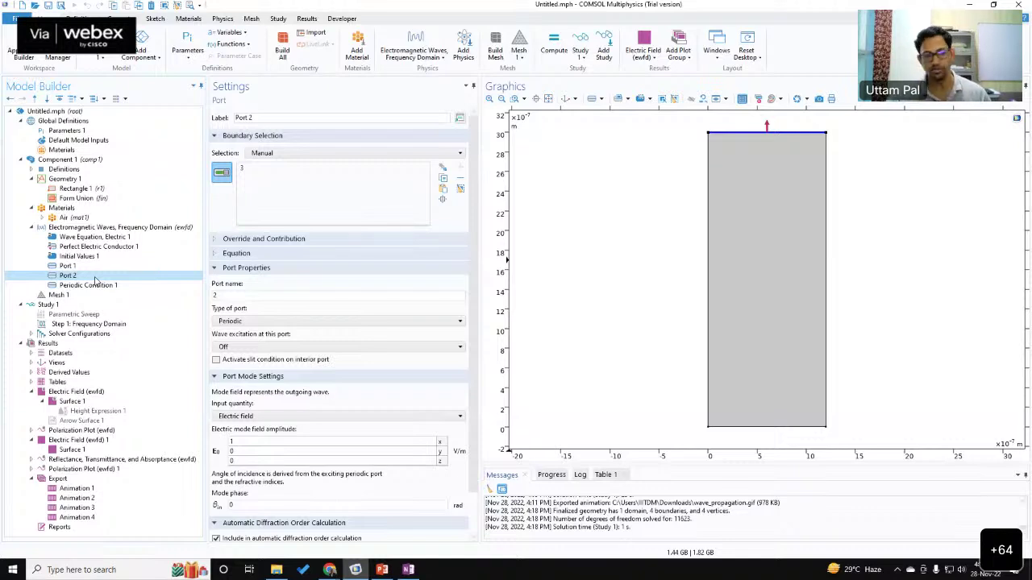
{"action": "left_click", "coordinate": [88, 191]}
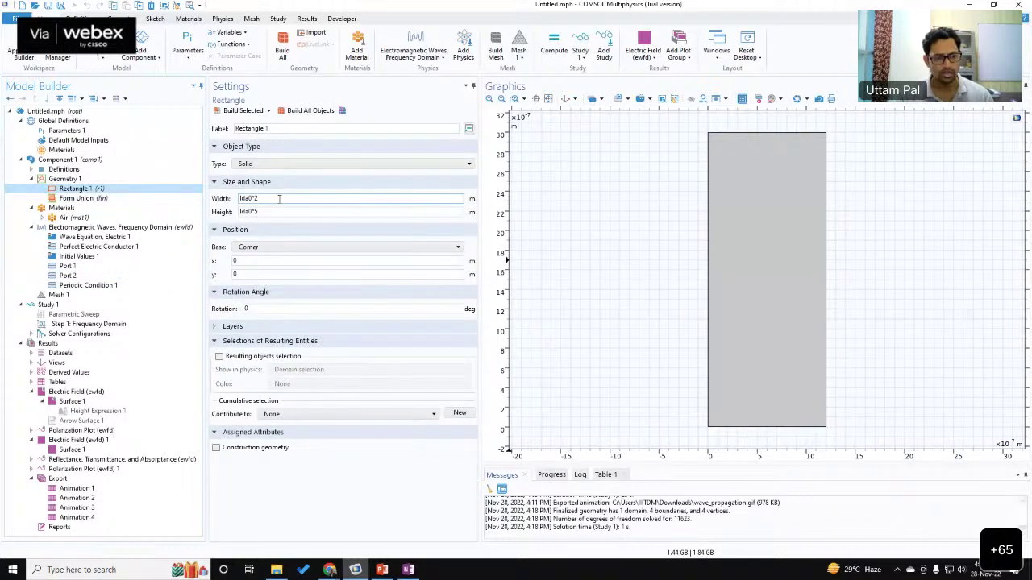
{"action": "left_click", "coordinate": [306, 111]}
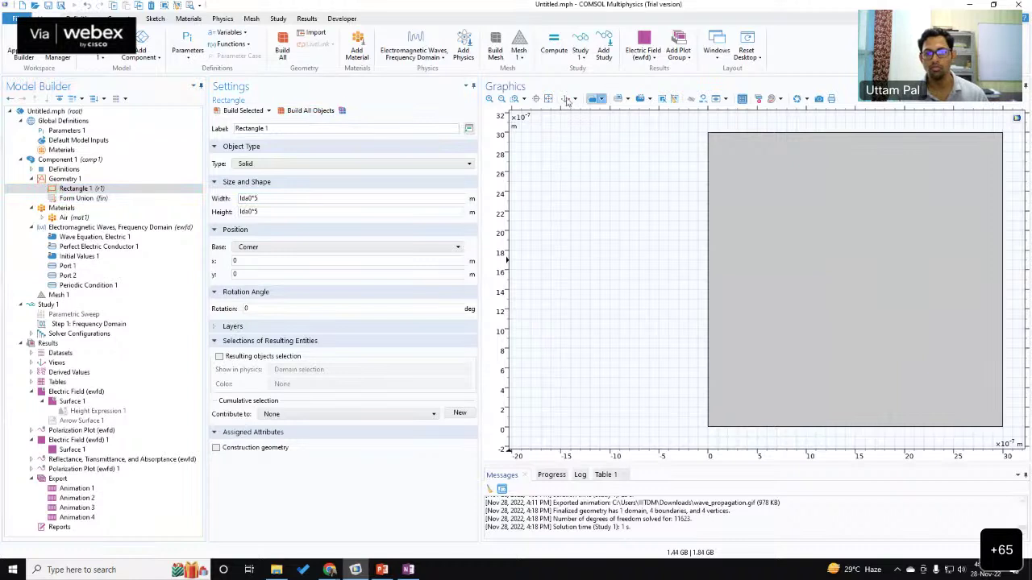
{"action": "left_click", "coordinate": [550, 99]}
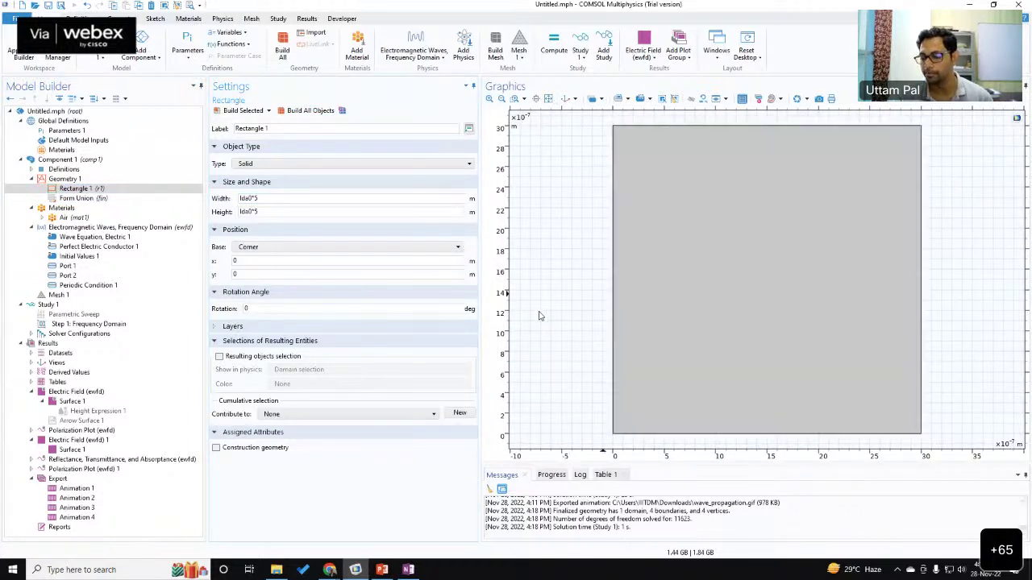
Step: Add a layer of thickness lda0 to all four sides of Rectangle 1 and build the geometry
{"action": "left_click", "coordinate": [270, 331]}
{"action": "left_click", "coordinate": [337, 359]}
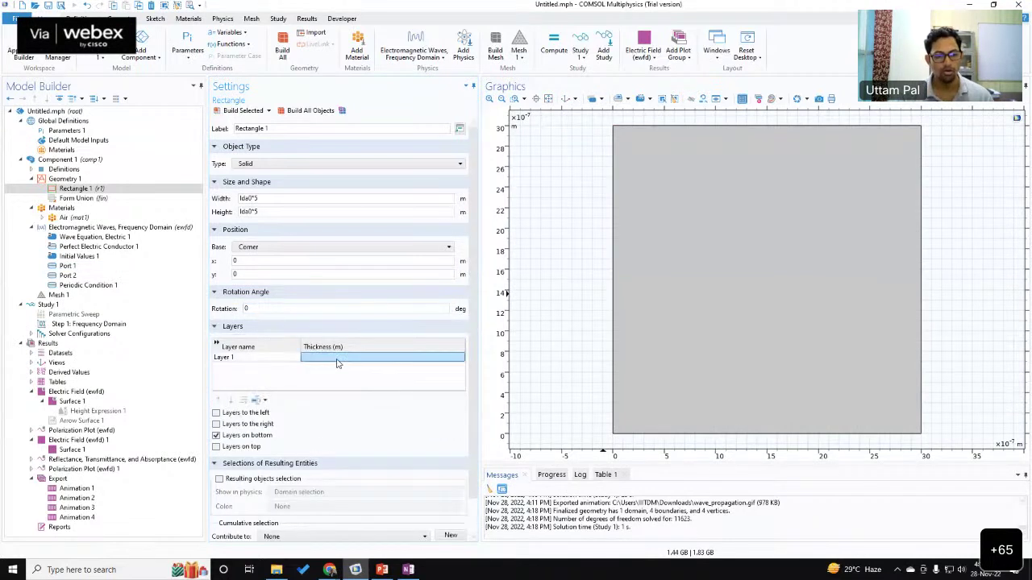
{"action": "left_click", "coordinate": [337, 363]}
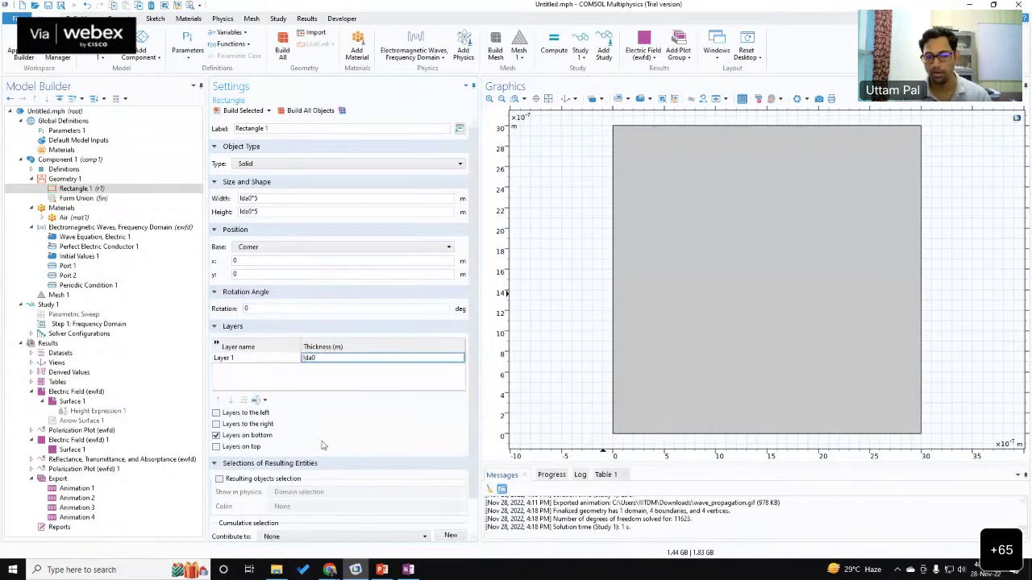
{"action": "left_click", "coordinate": [253, 413]}
{"action": "left_click", "coordinate": [252, 424]}
{"action": "left_click", "coordinate": [248, 446]}
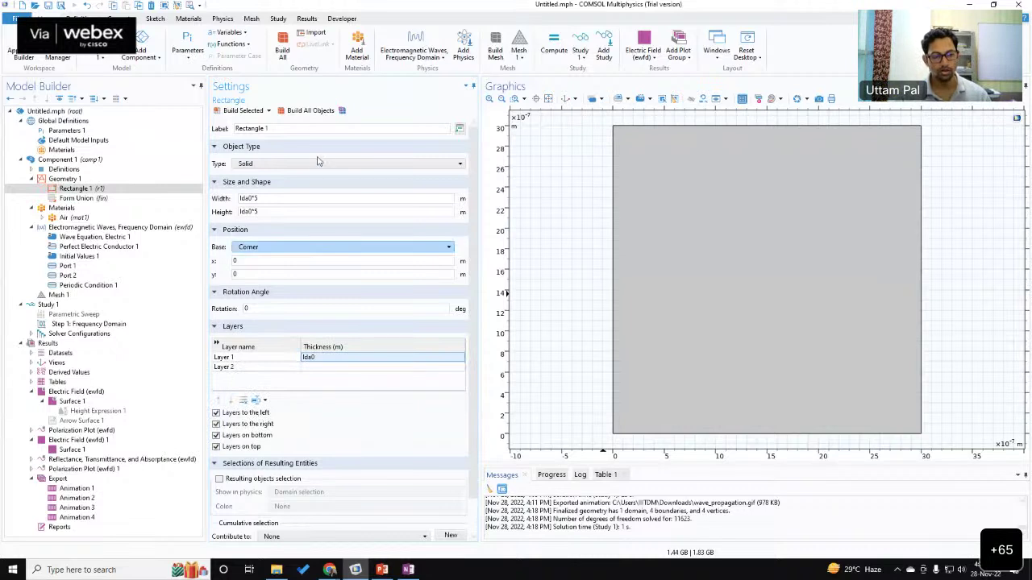
{"action": "left_click", "coordinate": [305, 111]}
Step: Reduce the thickness of Rectangle 1's Layer 1 to lda0/2 and rebuild the geometry
{"action": "left_click", "coordinate": [347, 357]}
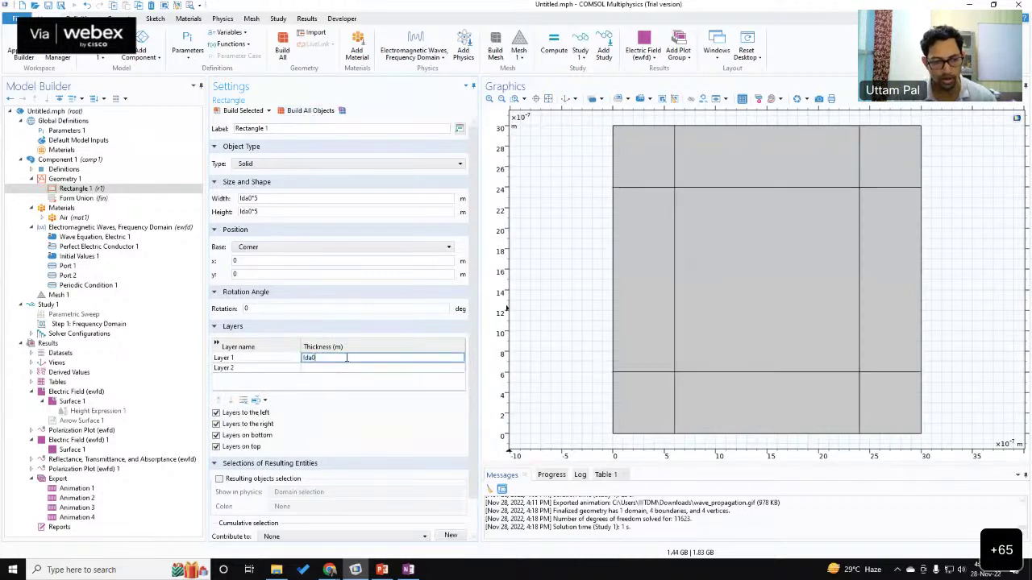
{"action": "left_click", "coordinate": [320, 114]}
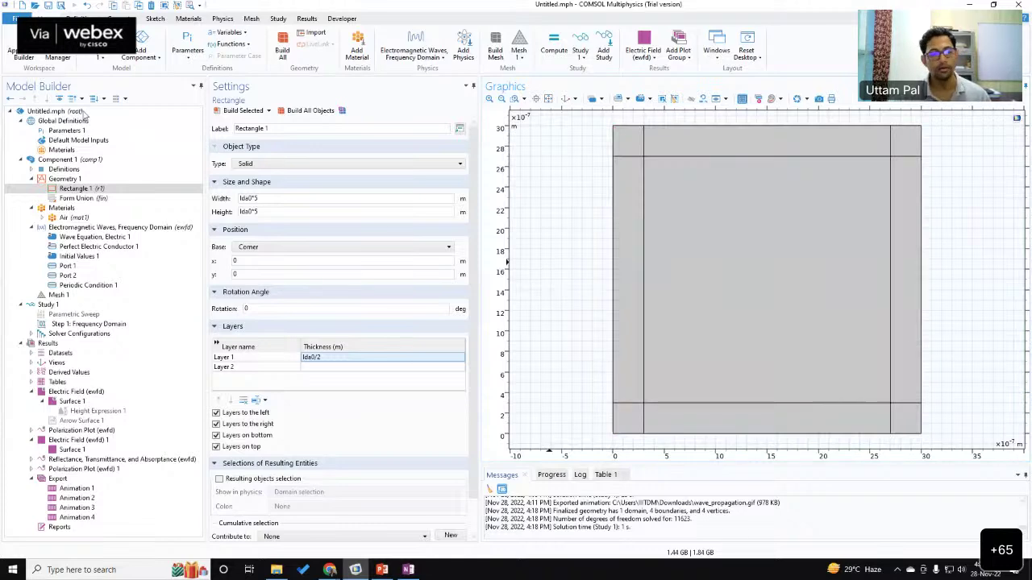
Step: Add a Perfectly Matched Layer under Definitions and assign it to all eight outer domains surrounding the central square
{"action": "left_click", "coordinate": [61, 171]}
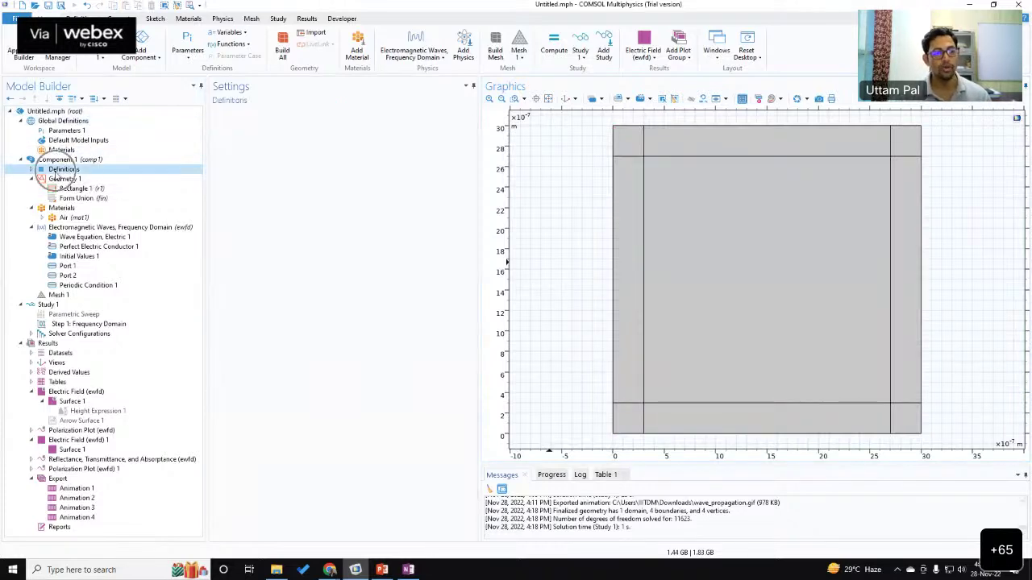
{"action": "double_click", "coordinate": [56, 171]}
{"action": "right_click", "coordinate": [55, 171]}
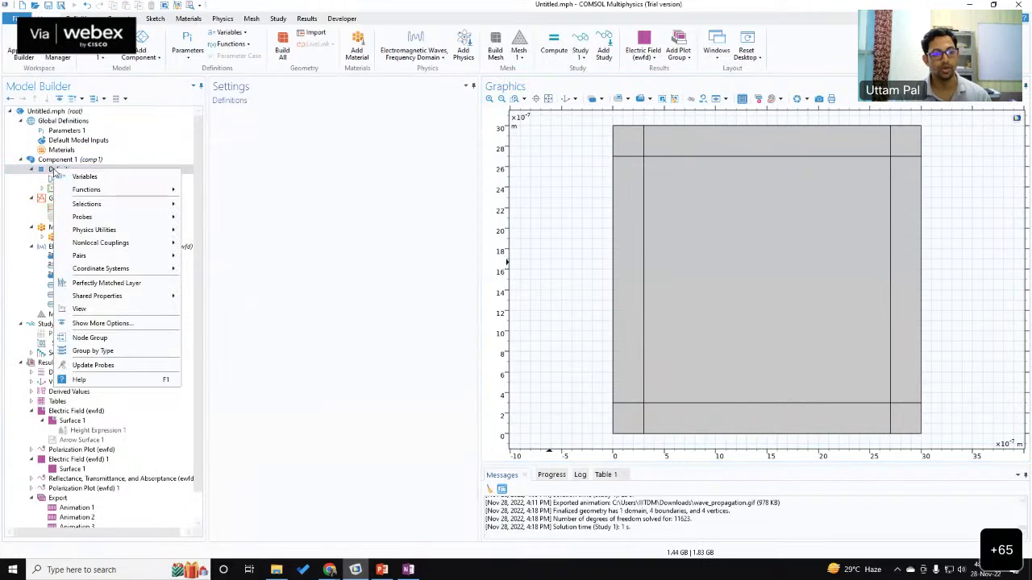
{"action": "left_click", "coordinate": [164, 285]}
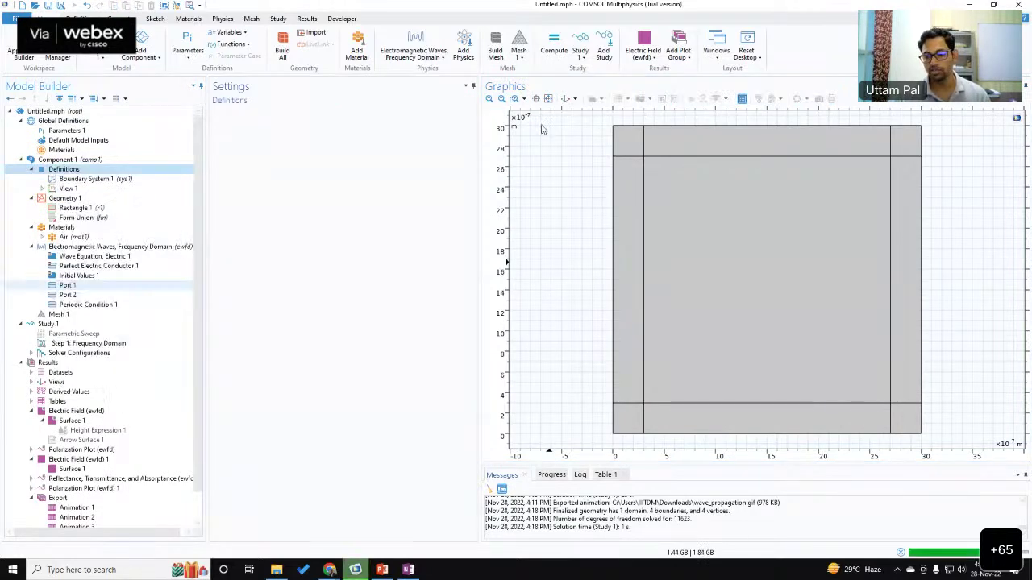
{"action": "left_click_drag", "start_coordinate": [629, 143], "coordinate": [915, 153]}
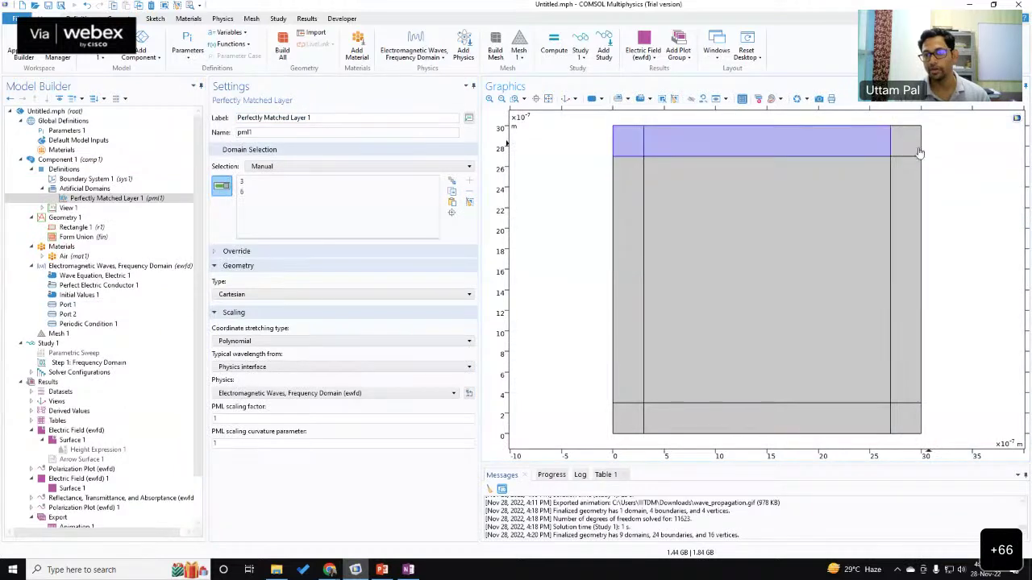
{"action": "left_click", "coordinate": [911, 206]}
{"action": "left_click", "coordinate": [911, 421]}
{"action": "left_click", "coordinate": [621, 421]}
{"action": "left_click", "coordinate": [689, 413]}
{"action": "left_click", "coordinate": [630, 387]}
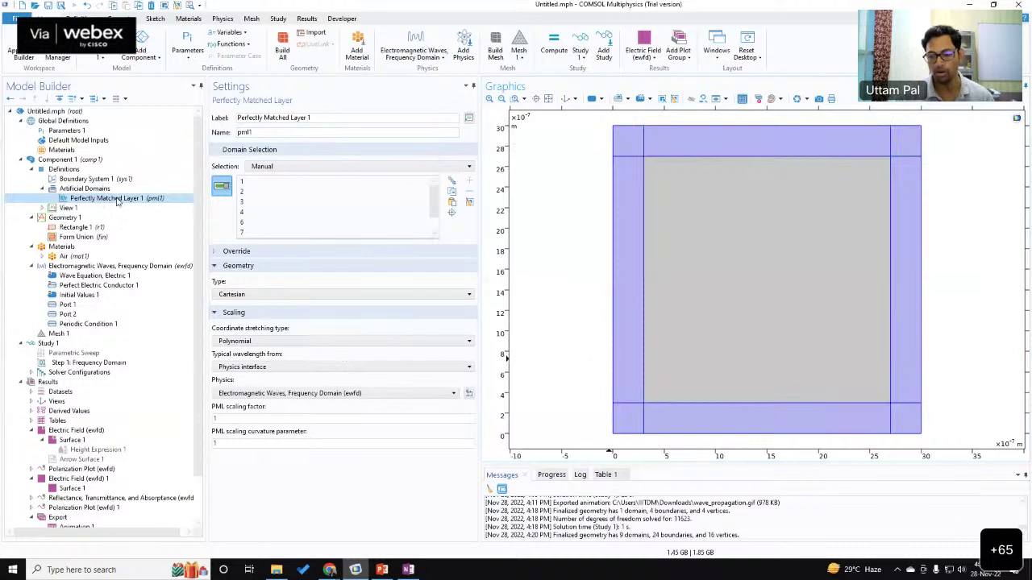
Step: Disable Port 1, Port 2 and Periodic Condition 1 in the Electromagnetic Waves, Frequency Domain physics
{"action": "left_click", "coordinate": [99, 267]}
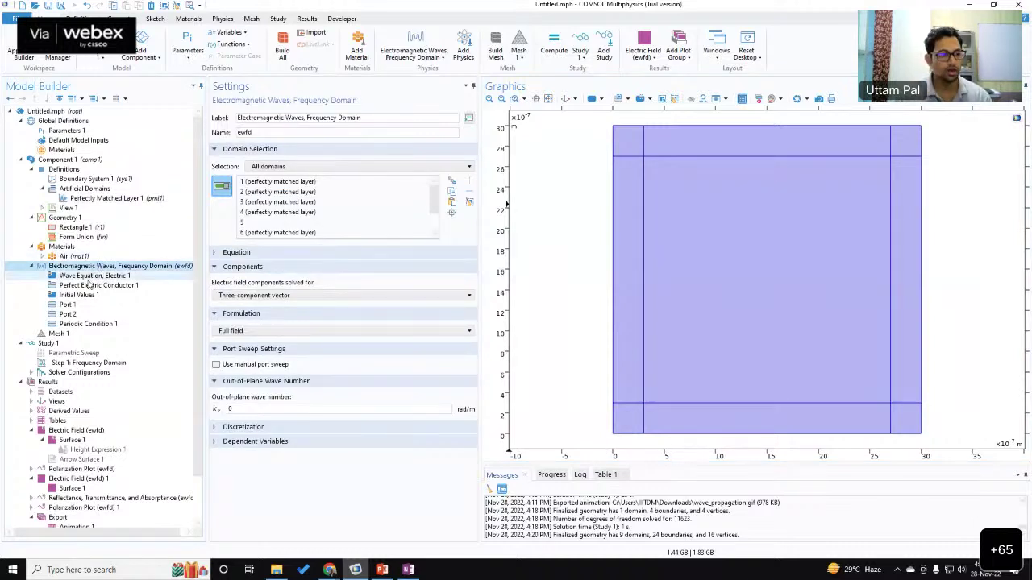
{"action": "left_click", "coordinate": [69, 305]}
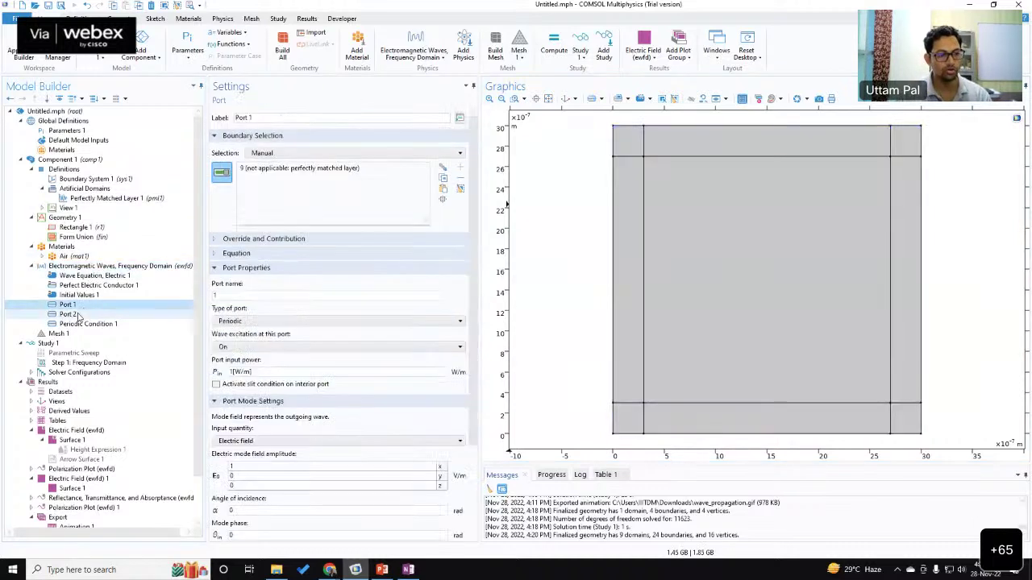
{"action": "left_click", "coordinate": [78, 325], "text": "shift"}
{"action": "right_click", "coordinate": [80, 326]}
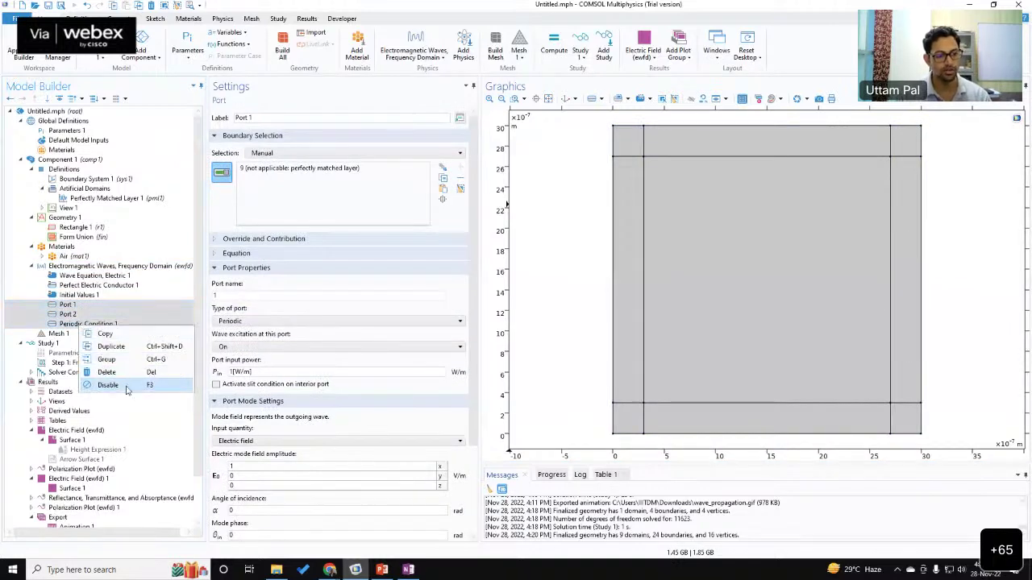
{"action": "left_click", "coordinate": [126, 390]}
Step: Review the settings of Initial Values 1, the disabled ports, the disabled periodic condition and the Air material
{"action": "left_click", "coordinate": [79, 295]}
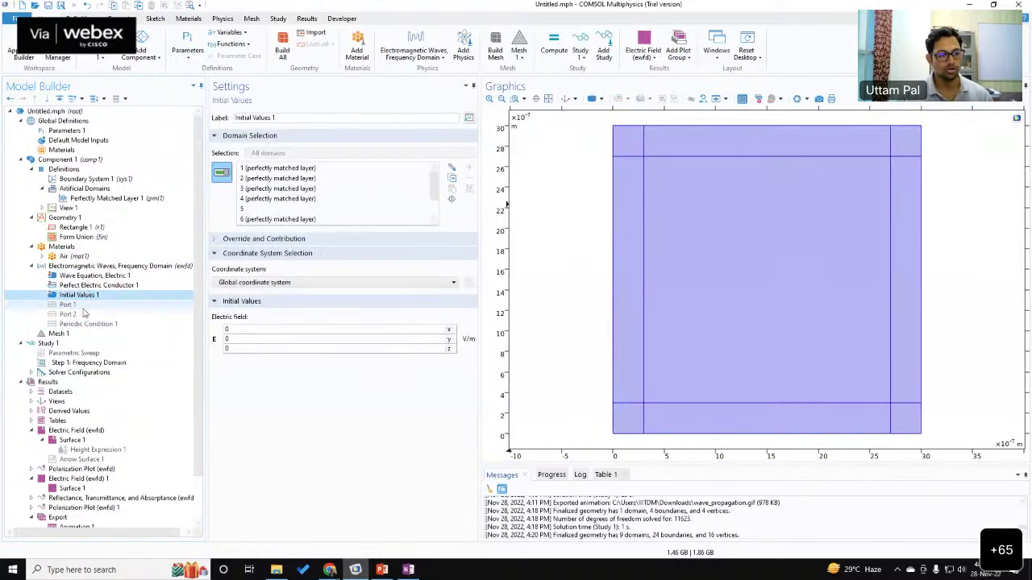
{"action": "left_click", "coordinate": [81, 306]}
{"action": "left_click", "coordinate": [82, 316]}
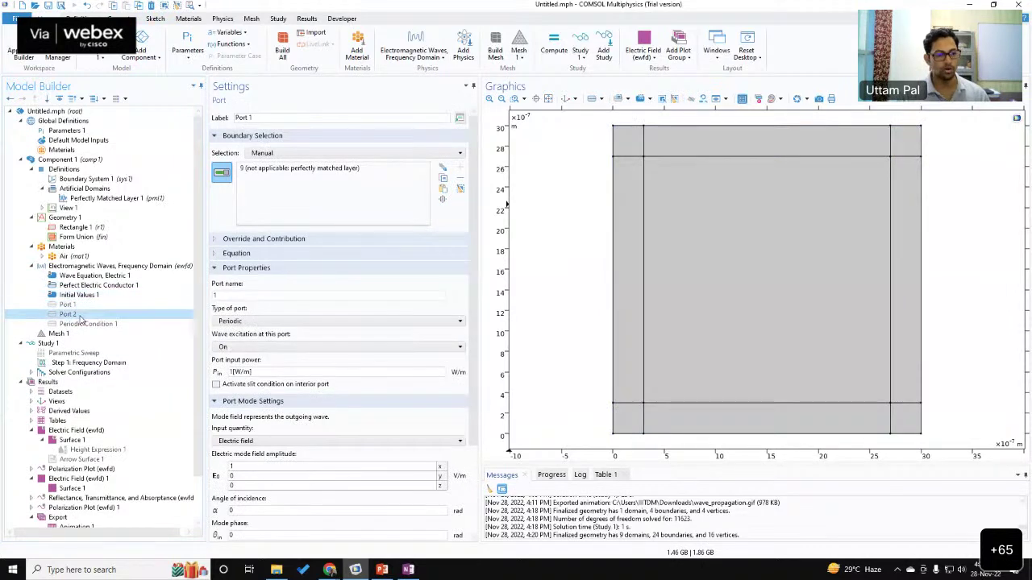
{"action": "left_click", "coordinate": [84, 325]}
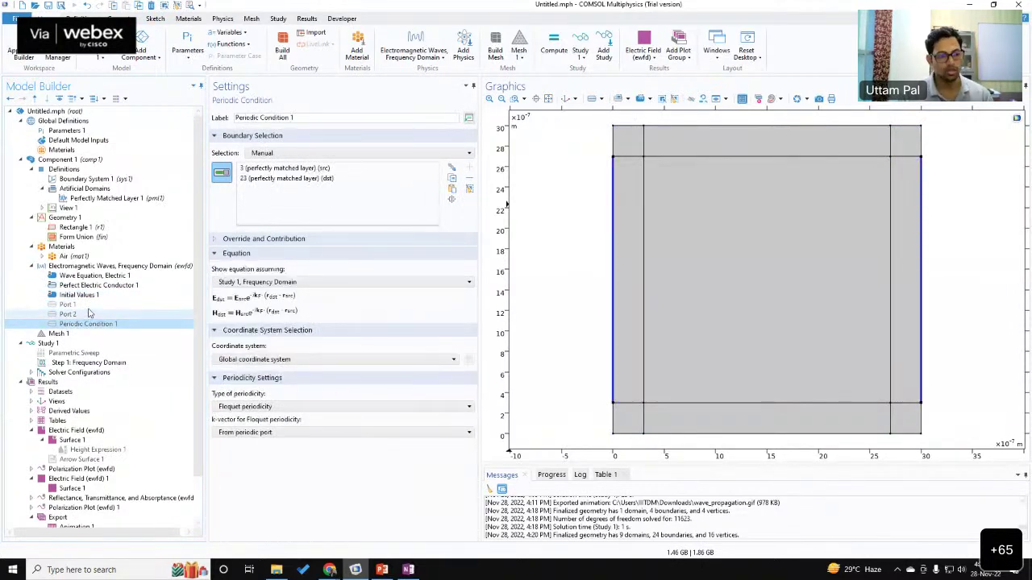
{"action": "left_click", "coordinate": [88, 308]}
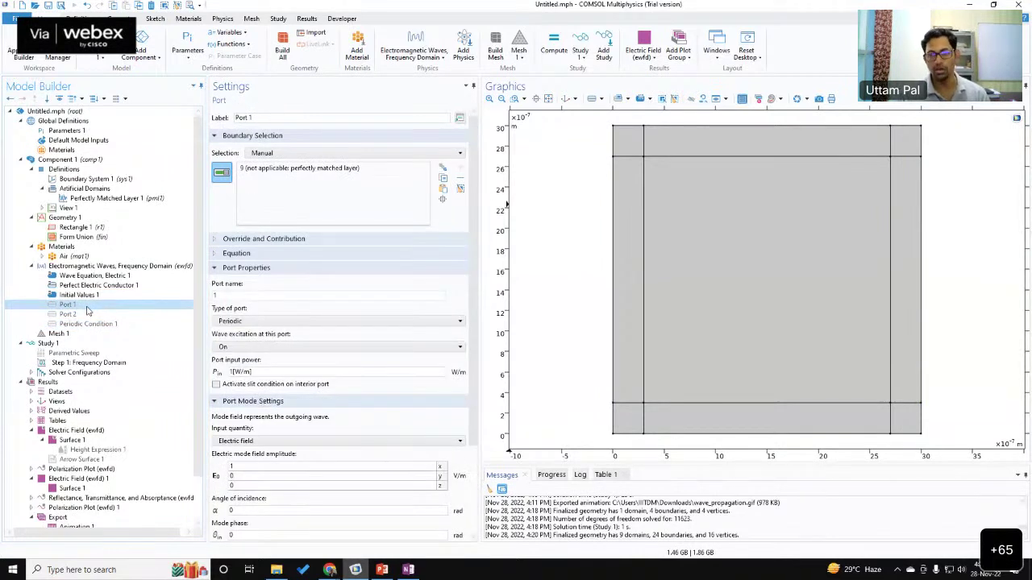
{"action": "left_click", "coordinate": [80, 324], "text": "shift"}
{"action": "right_click", "coordinate": [81, 325]}
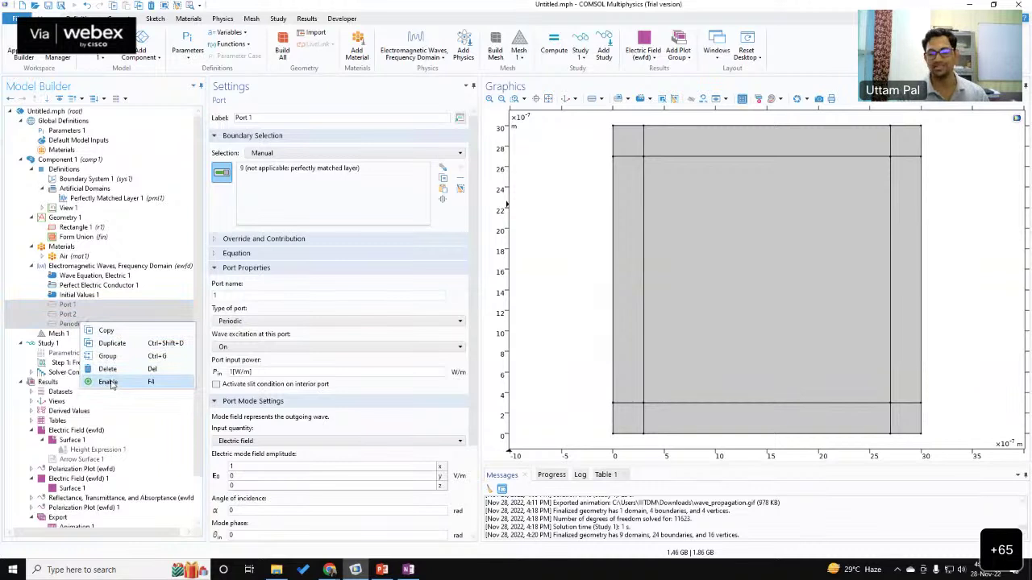
{"action": "left_click", "coordinate": [75, 307]}
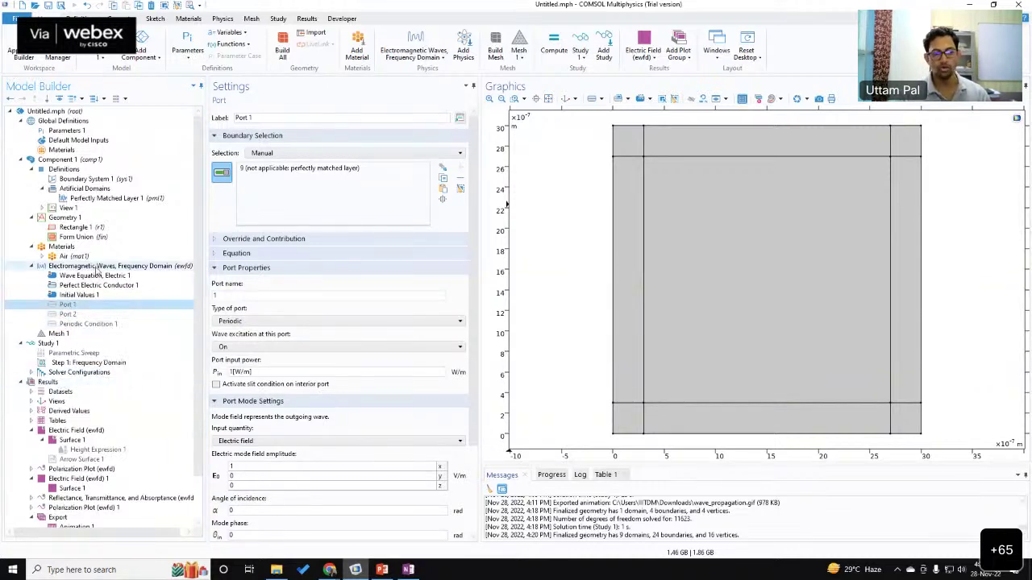
{"action": "left_click", "coordinate": [73, 257]}
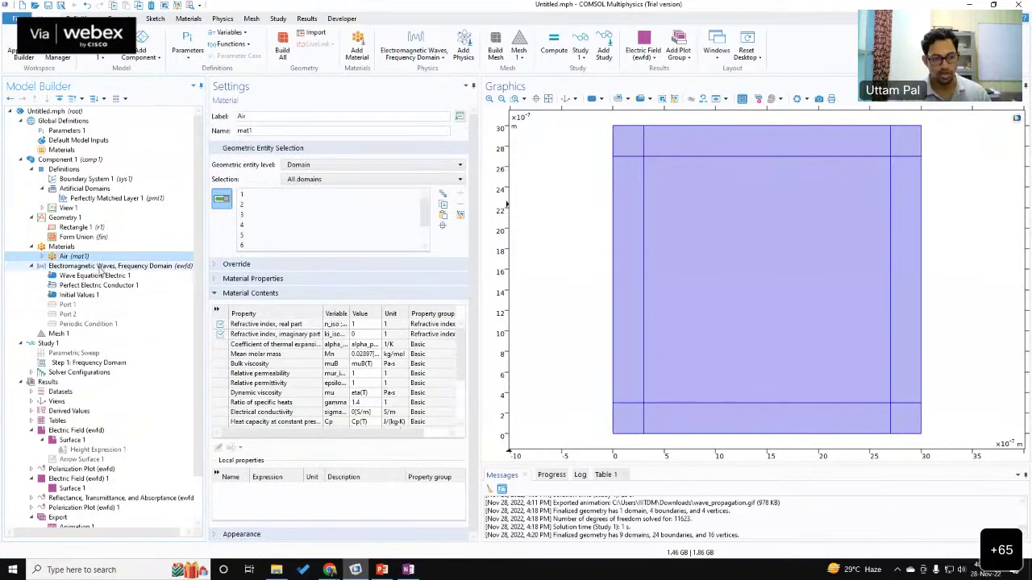
Step: Switch the formulation of Electromagnetic Waves, Frequency Domain to Scattered field, keeping the background wave type User defined
{"action": "left_click", "coordinate": [102, 268]}
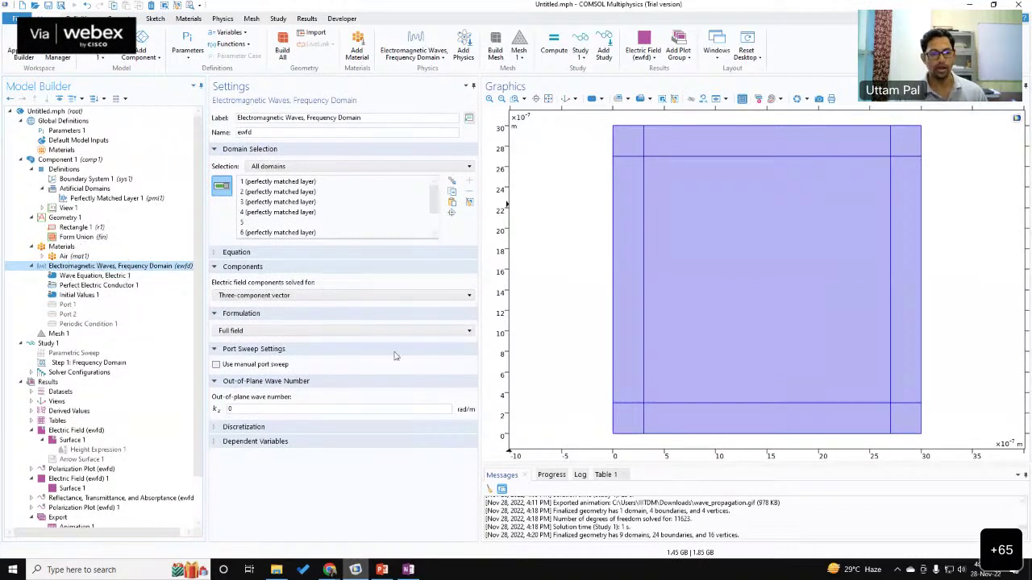
{"action": "left_click", "coordinate": [293, 299]}
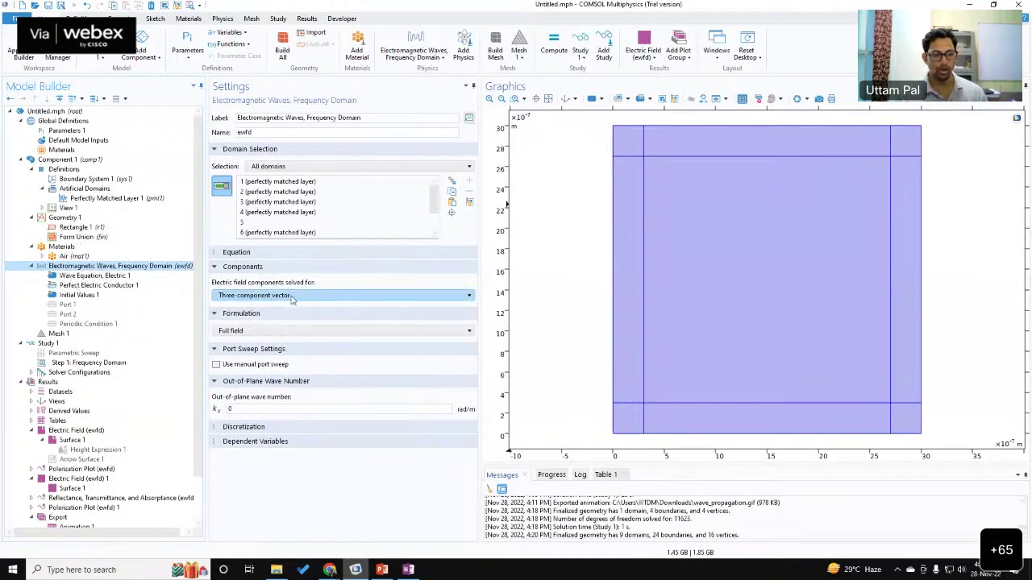
{"action": "left_click", "coordinate": [248, 333]}
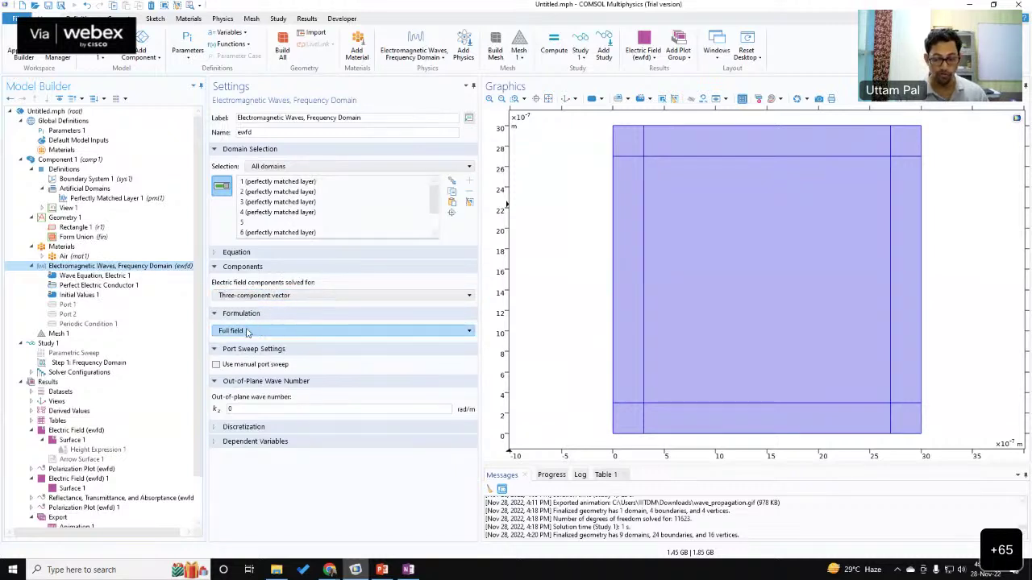
{"action": "left_click", "coordinate": [248, 332]}
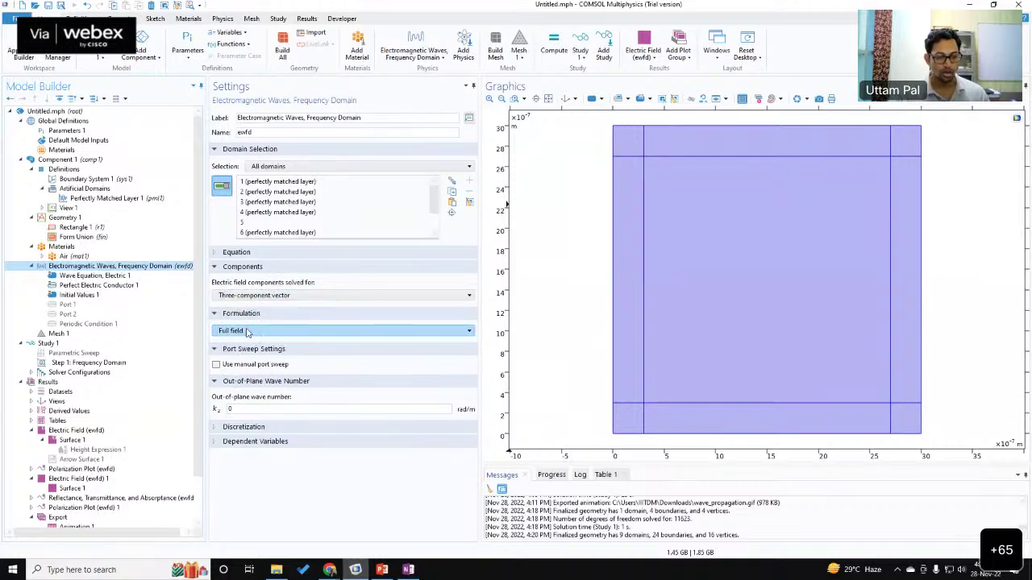
{"action": "left_click", "coordinate": [247, 332]}
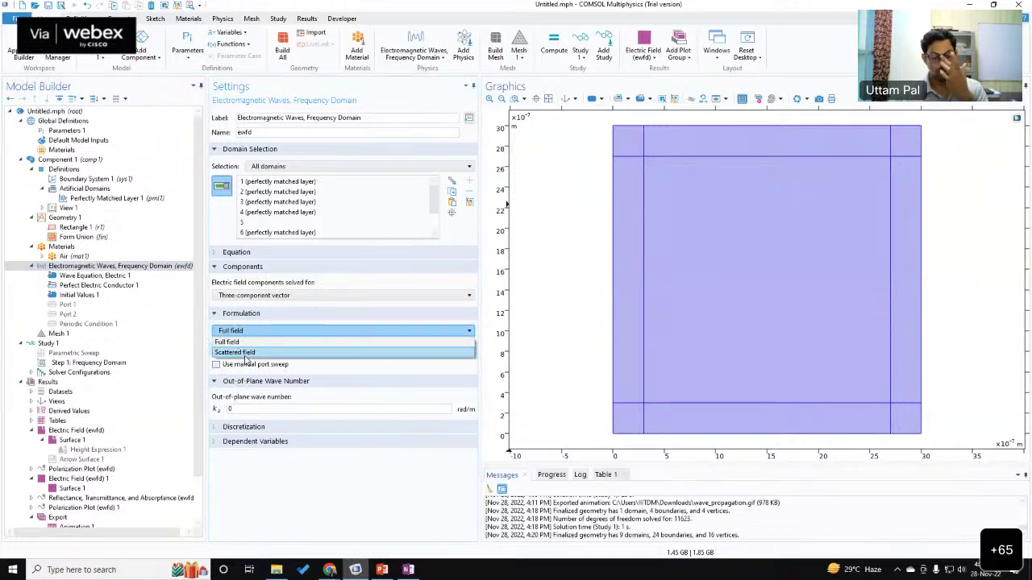
{"action": "left_click", "coordinate": [246, 356]}
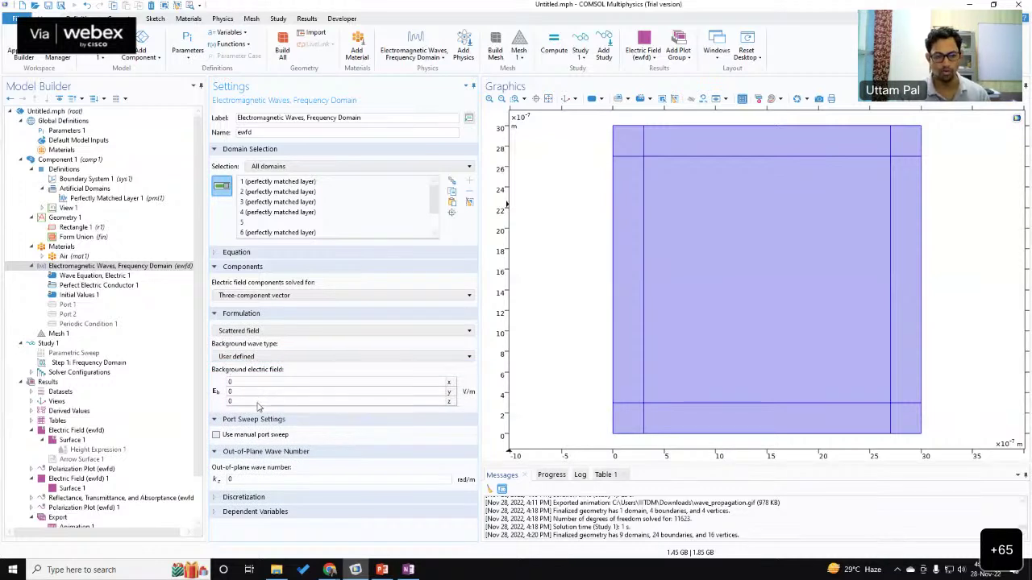
{"action": "left_click", "coordinate": [250, 356]}
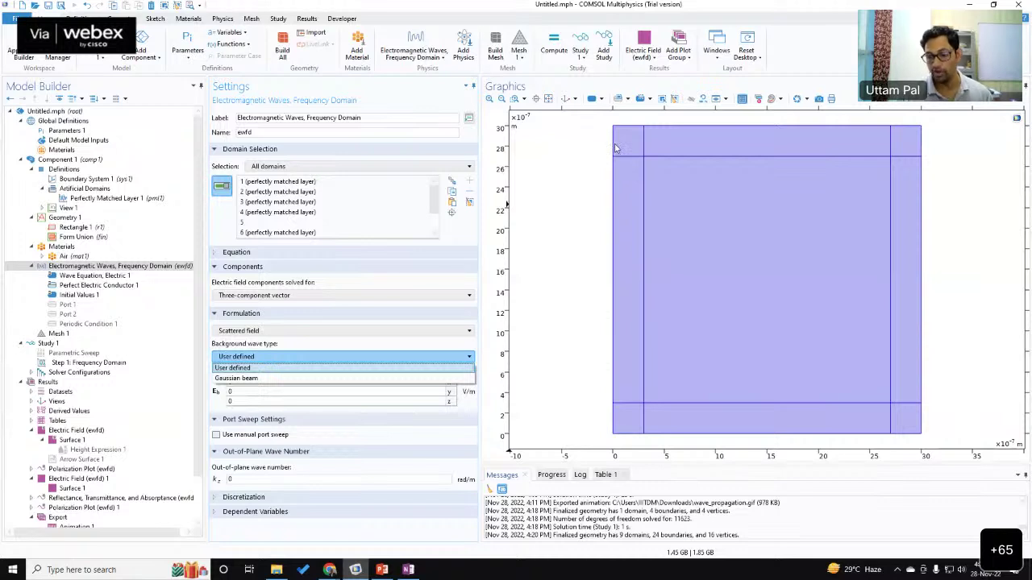
{"action": "left_click", "coordinate": [289, 343]}
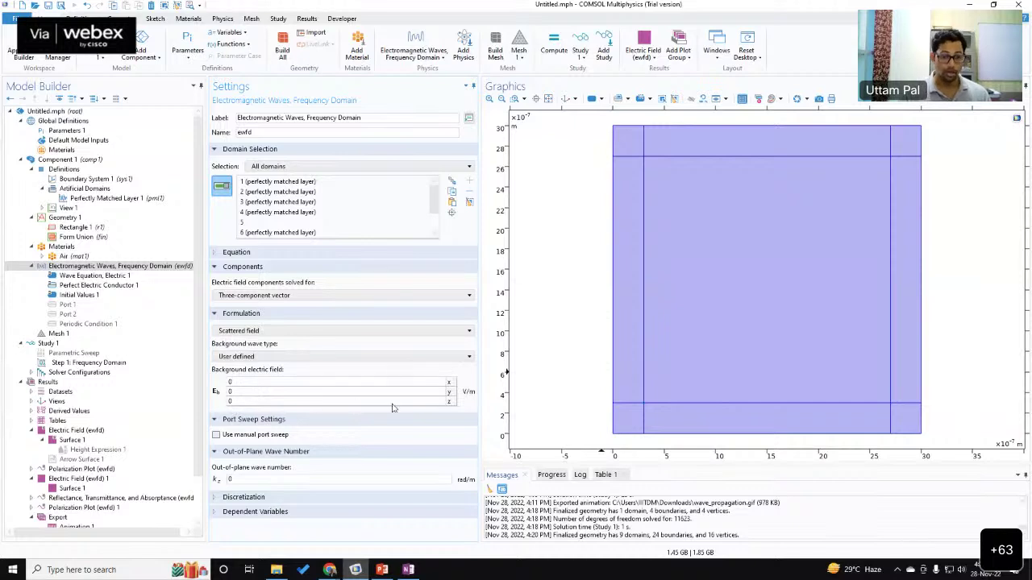
Step: Set the z component of the background electric field to exp(-j*ewfd.k0)
{"action": "left_click", "coordinate": [320, 400]}
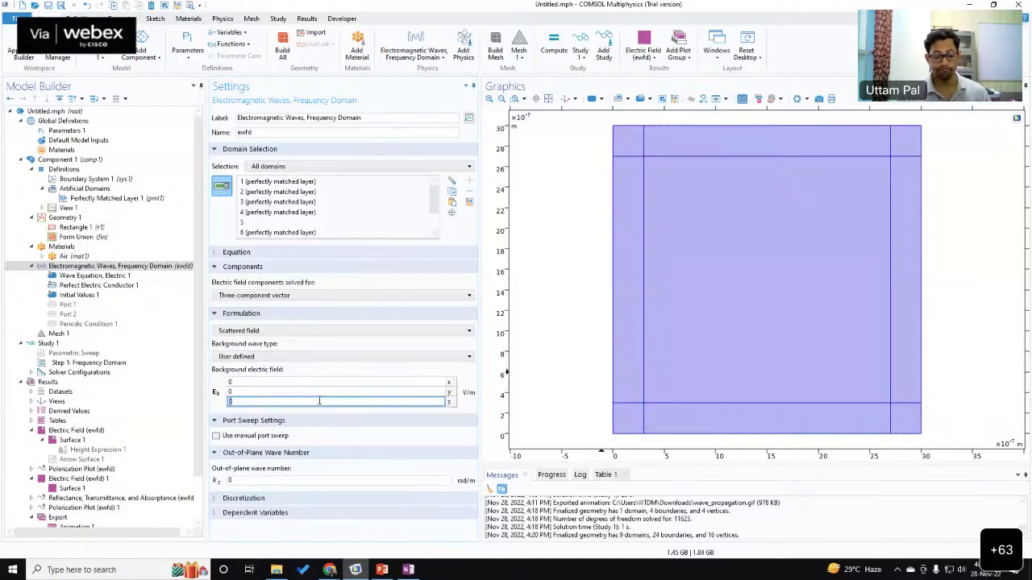
{"action": "type", "text": "exp(-j"}
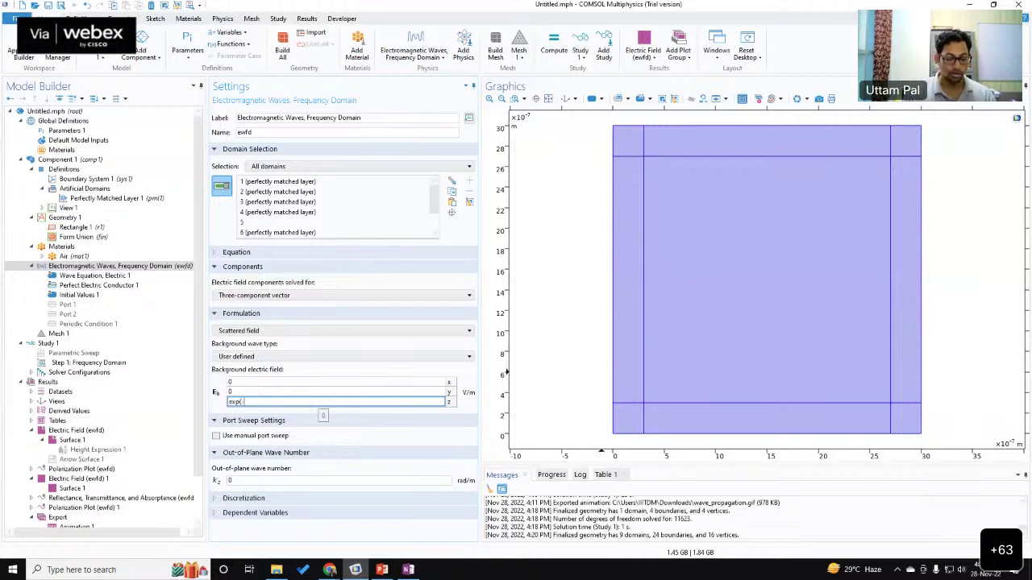
{"action": "type", "text": "*"}
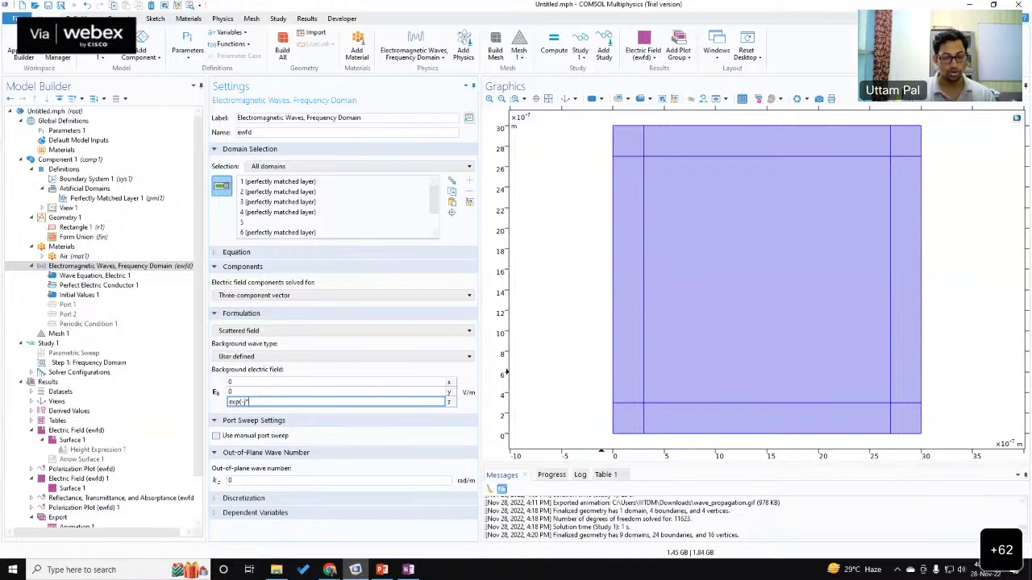
{"action": "type", "text": "ew"}
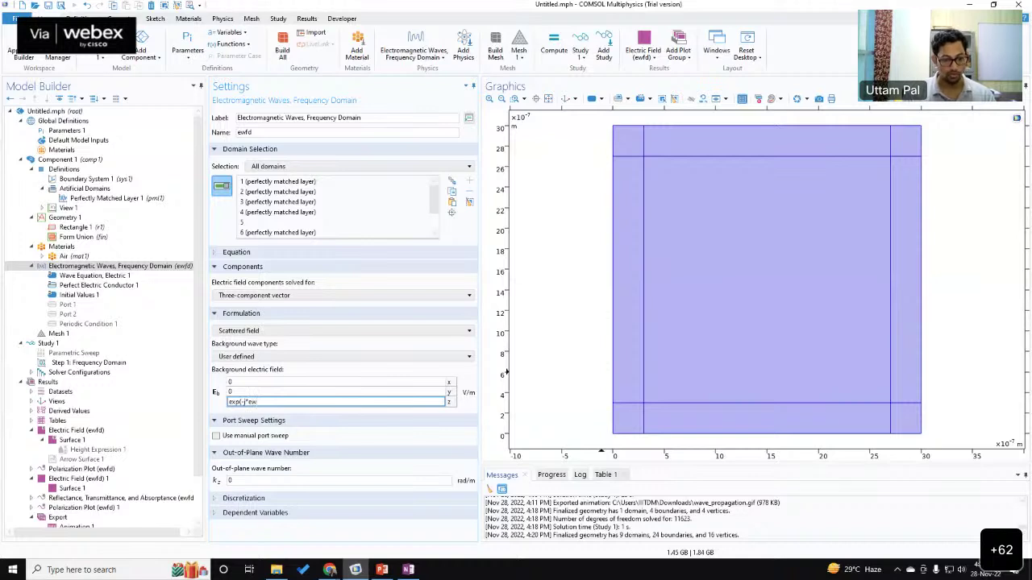
{"action": "type", "text": "fd.k0)"}
{"action": "key", "text": "Return"}
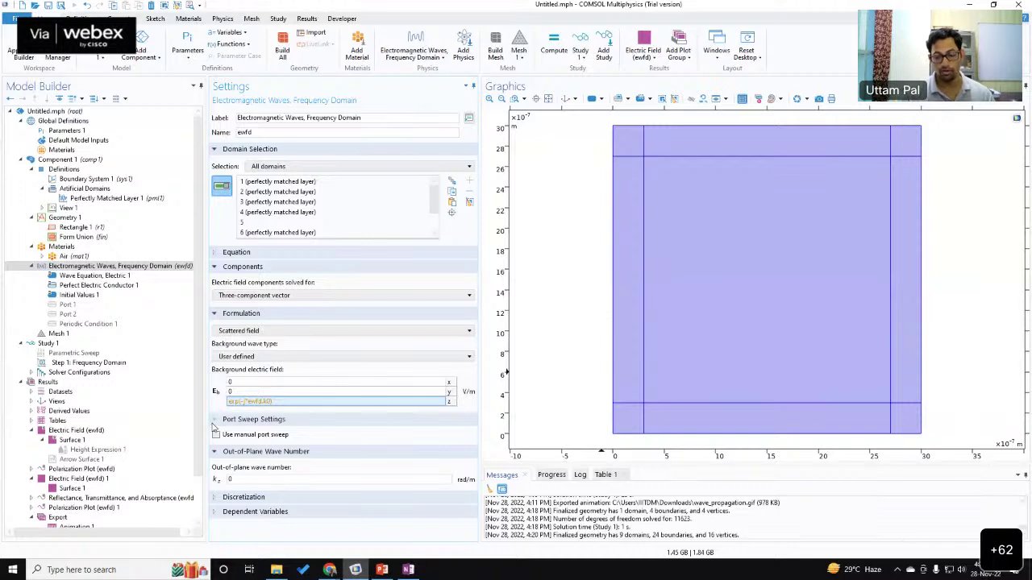
{"action": "mouse_move", "coordinate": [249, 406]}
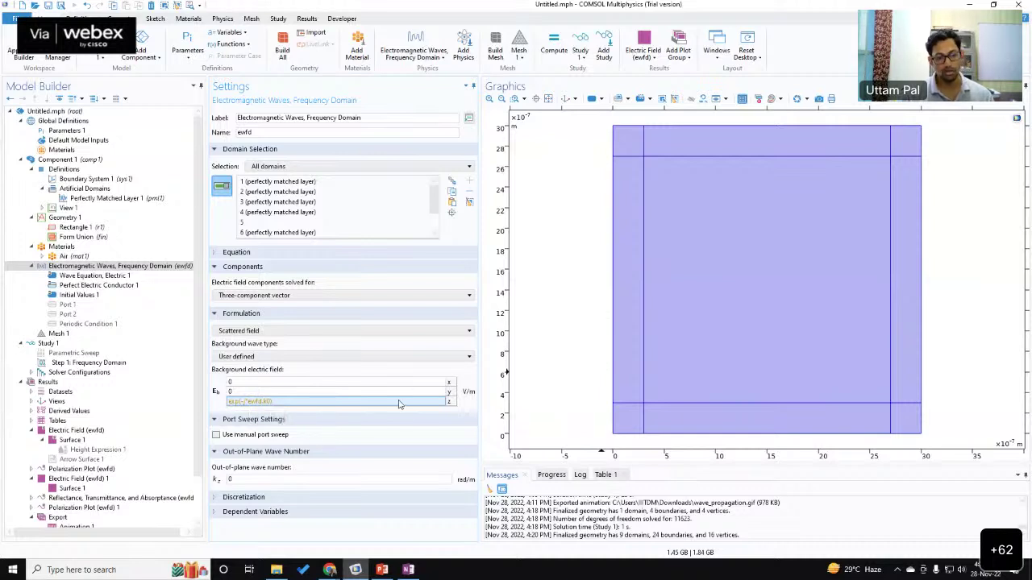
Step: Try multiplying the z component of the background electric field by 1[V/m]
{"action": "left_click", "coordinate": [296, 401]}
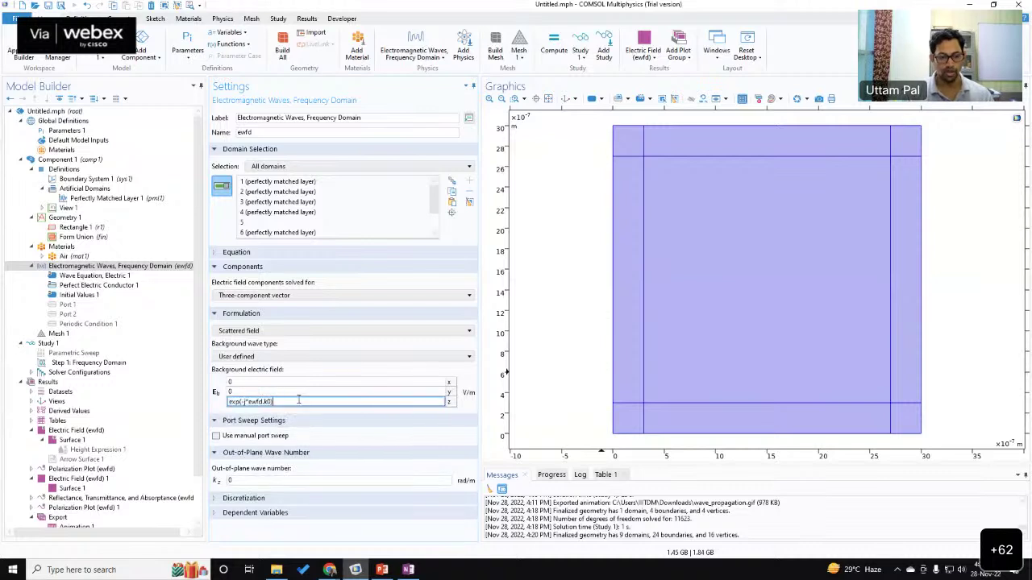
{"action": "type", "text": "*1[V/m]"}
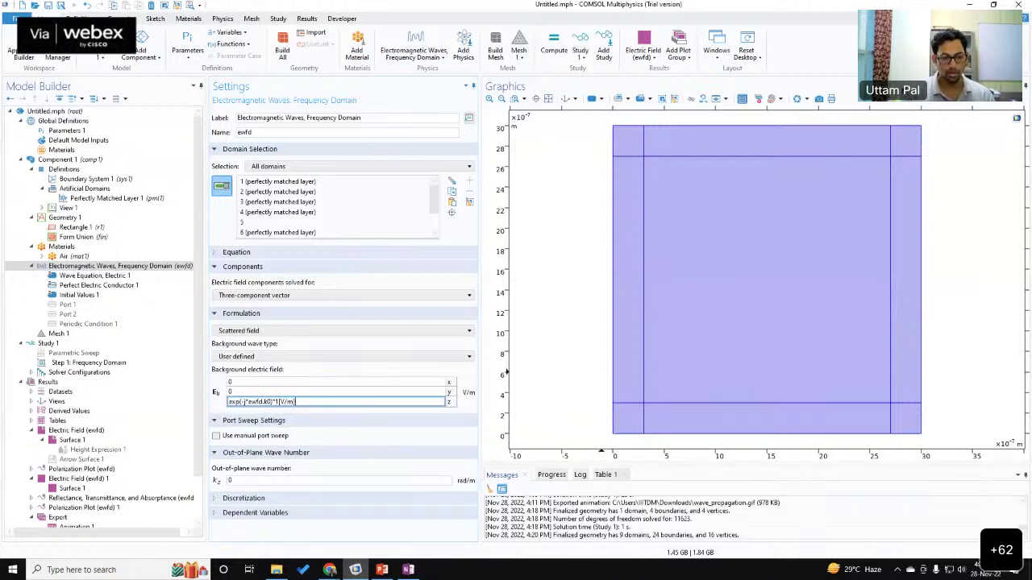
{"action": "key", "text": "ctrl+a"}
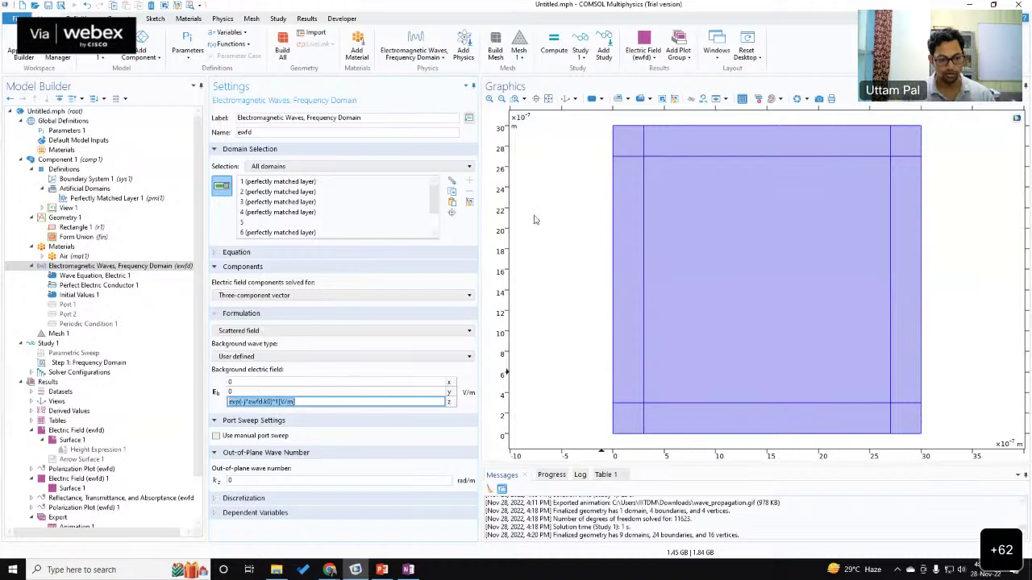
{"action": "left_click", "coordinate": [223, 383]}
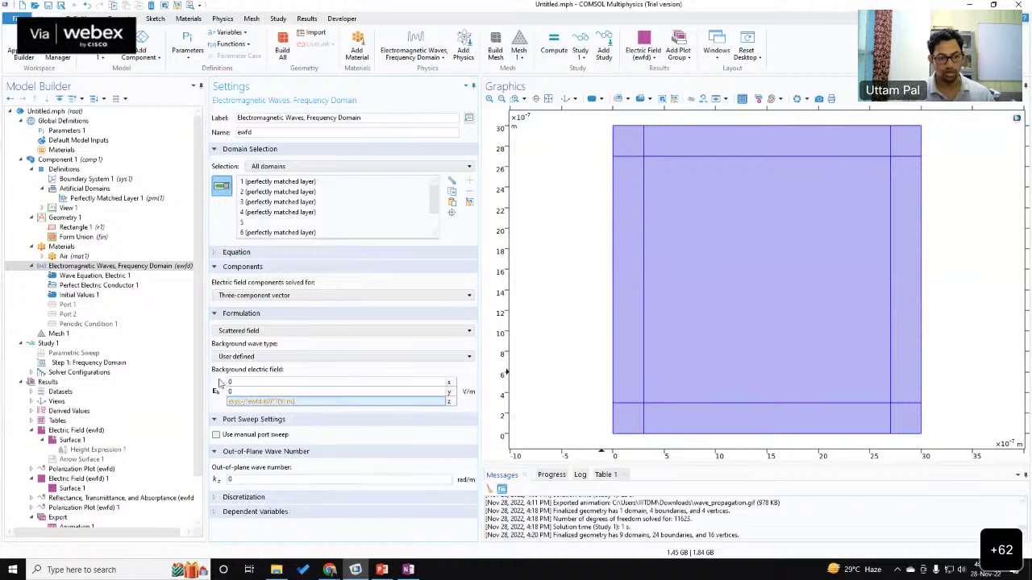
Step: Remove the *1[V/m] factor from the z component of the background electric field
{"action": "left_click", "coordinate": [280, 400]}
{"action": "left_click", "coordinate": [280, 401]}
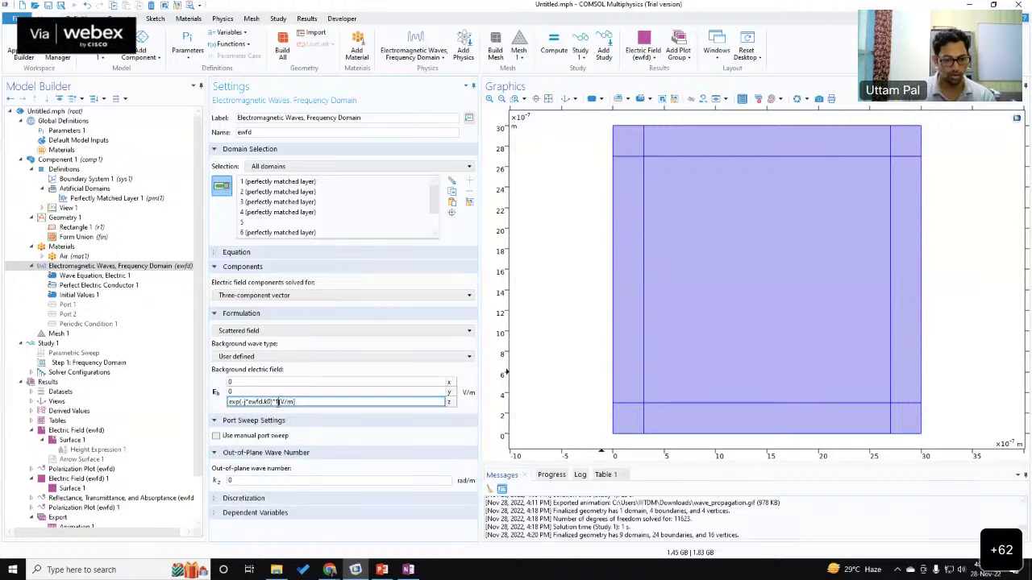
{"action": "left_click_drag", "start_coordinate": [274, 401], "coordinate": [297, 403]}
{"action": "key", "text": "Delete"}
{"action": "key", "text": "Return"}
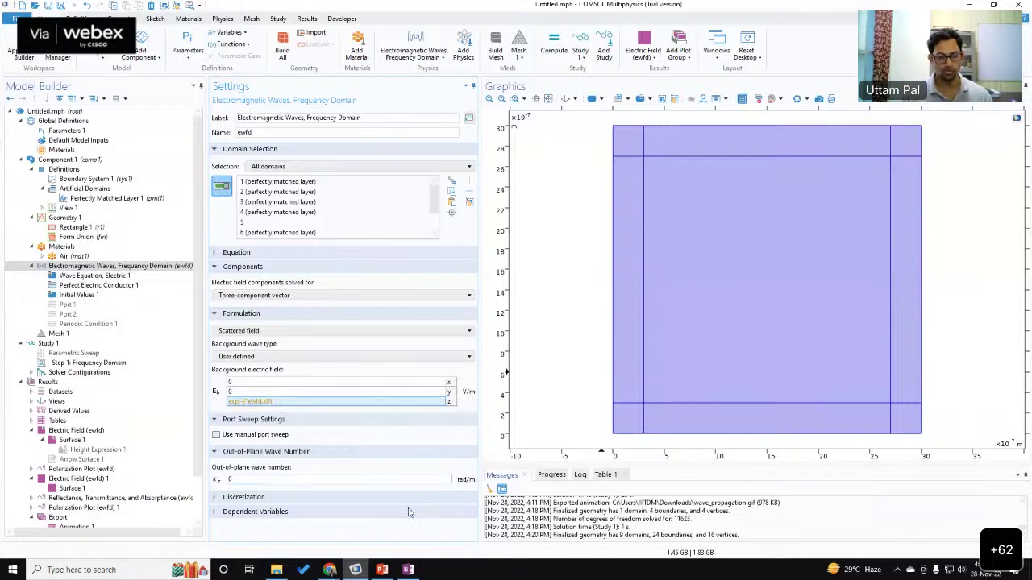
Step: Switch to OneNote and handwrite the start of the plane wave equation, E = Ex e, below the ellipse sketch
{"action": "left_click", "coordinate": [409, 571]}
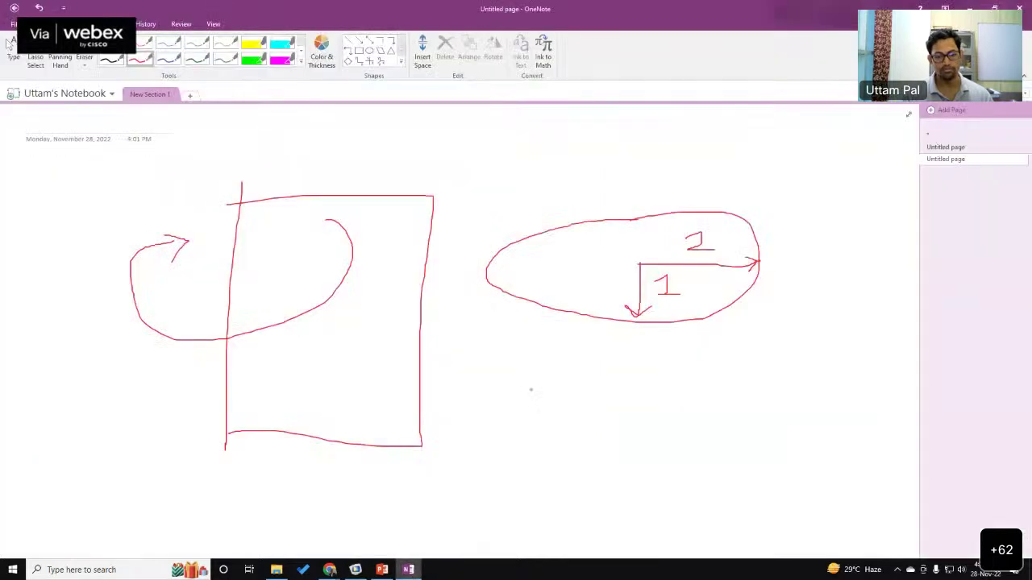
{"action": "left_click_drag", "start_coordinate": [505, 389], "coordinate": [500, 430]}
{"action": "mouse_move", "coordinate": [501, 388]}
{"action": "left_mouse_down"}
{"action": "mouse_move", "coordinate": [521, 385]}
{"action": "mouse_move", "coordinate": [520, 406]}
{"action": "mouse_move", "coordinate": [560, 405]}
{"action": "left_mouse_up"}
{"action": "left_click_drag", "start_coordinate": [546, 417], "coordinate": [560, 416]}
{"action": "mouse_move", "coordinate": [582, 390]}
{"action": "left_mouse_down"}
{"action": "mouse_move", "coordinate": [594, 419]}
{"action": "mouse_move", "coordinate": [594, 383]}
{"action": "mouse_move", "coordinate": [635, 431]}
{"action": "left_mouse_up"}
{"action": "mouse_move", "coordinate": [634, 410]}
{"action": "left_mouse_down"}
{"action": "mouse_move", "coordinate": [612, 429]}
{"action": "mouse_move", "coordinate": [602, 395]}
{"action": "mouse_move", "coordinate": [660, 398]}
{"action": "mouse_move", "coordinate": [675, 416]}
{"action": "left_mouse_up"}
Step: Handwrite the exponent -j(k.r + wt) above the e and underline the k.r term twice
{"action": "left_click_drag", "start_coordinate": [668, 355], "coordinate": [683, 352]}
{"action": "mouse_move", "coordinate": [690, 343]}
{"action": "left_mouse_down"}
{"action": "mouse_move", "coordinate": [694, 367]}
{"action": "mouse_move", "coordinate": [707, 334]}
{"action": "left_mouse_up"}
{"action": "mouse_move", "coordinate": [707, 345]}
{"action": "left_mouse_down"}
{"action": "mouse_move", "coordinate": [718, 338]}
{"action": "mouse_move", "coordinate": [717, 354]}
{"action": "left_mouse_up"}
{"action": "left_click", "coordinate": [740, 355]}
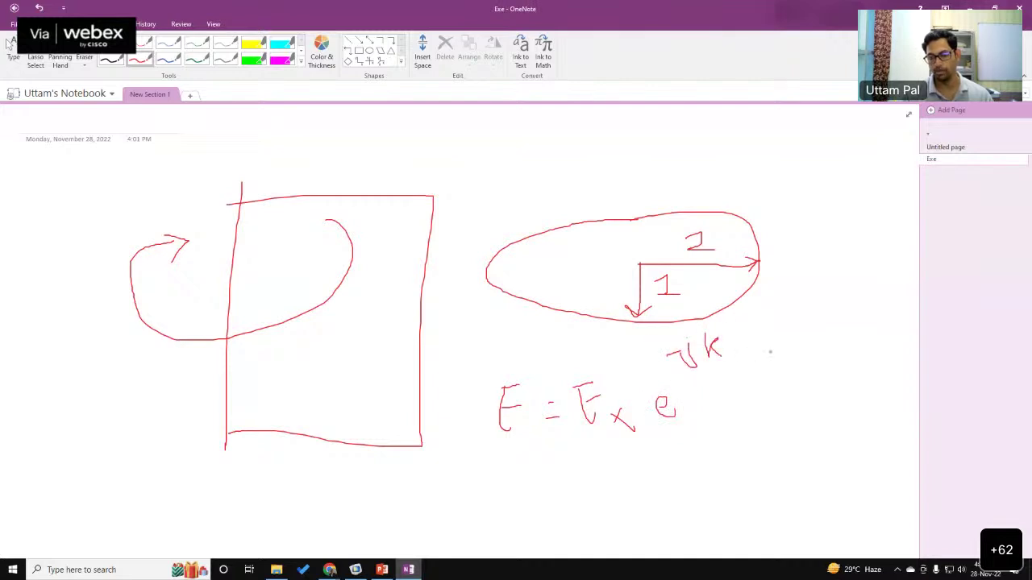
{"action": "mouse_move", "coordinate": [735, 354]}
{"action": "left_mouse_down"}
{"action": "mouse_move", "coordinate": [743, 339]}
{"action": "mouse_move", "coordinate": [802, 353]}
{"action": "mouse_move", "coordinate": [816, 339]}
{"action": "mouse_move", "coordinate": [836, 342]}
{"action": "left_mouse_up"}
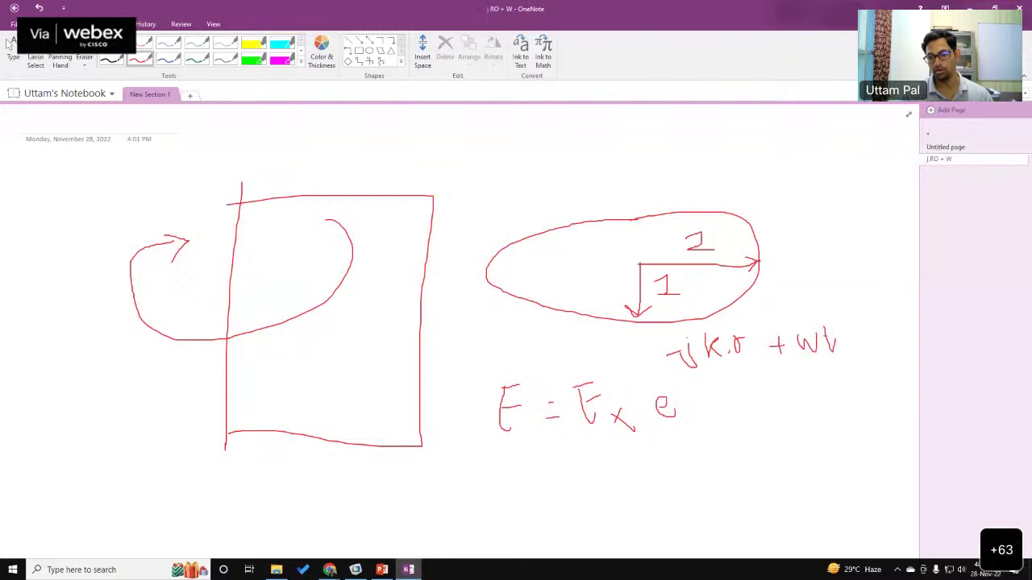
{"action": "left_click_drag", "start_coordinate": [701, 326], "coordinate": [708, 365]}
{"action": "left_click_drag", "start_coordinate": [830, 314], "coordinate": [845, 355]}
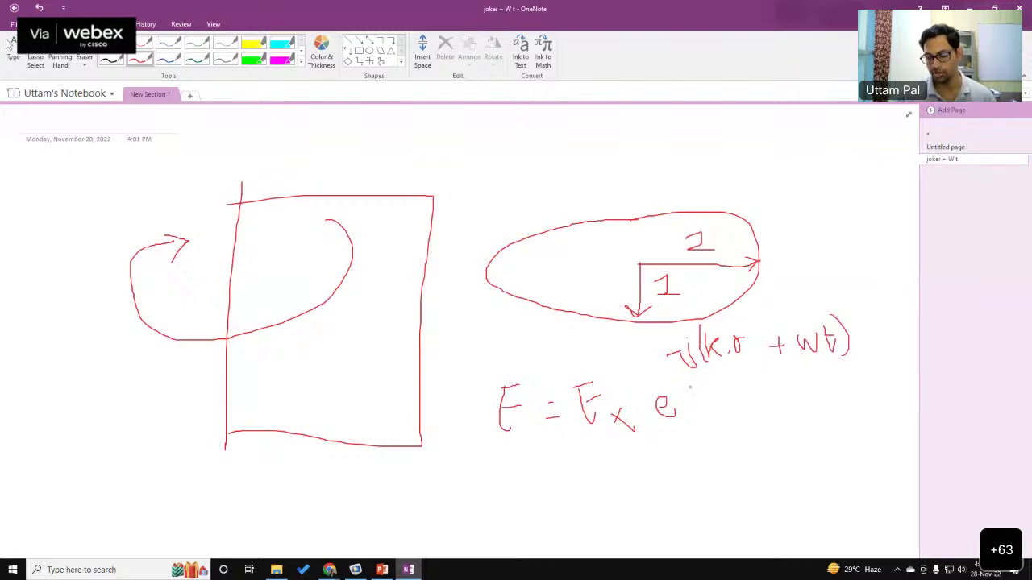
{"action": "mouse_move", "coordinate": [701, 378]}
{"action": "left_mouse_down"}
{"action": "mouse_move", "coordinate": [741, 362]}
{"action": "mouse_move", "coordinate": [745, 371]}
{"action": "left_mouse_up"}
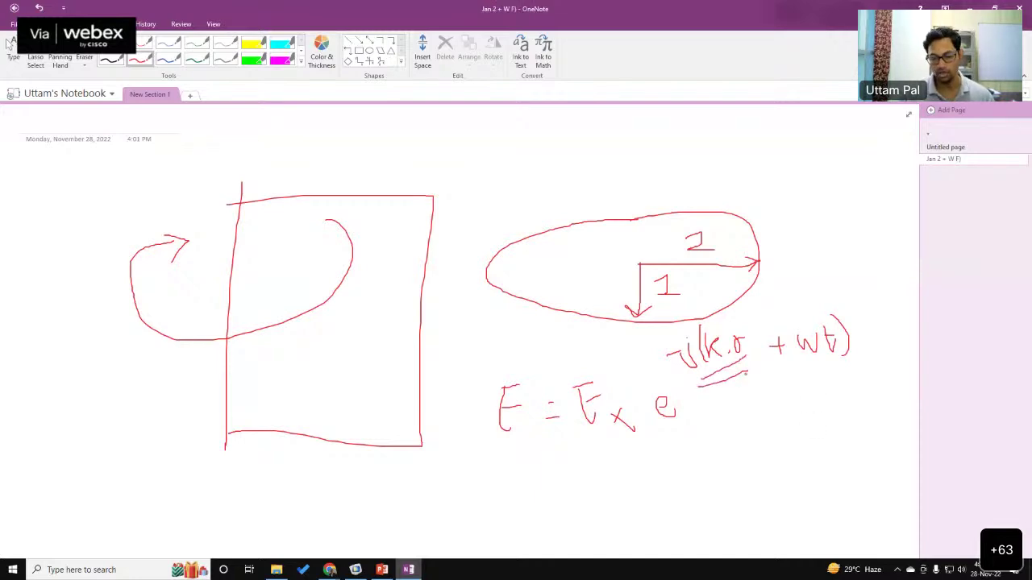
Step: Switch back to COMSOL and complete the z component of the background electric field as exp(-j*ewfd.k0*y)
{"action": "key", "text": "alt+Tab"}
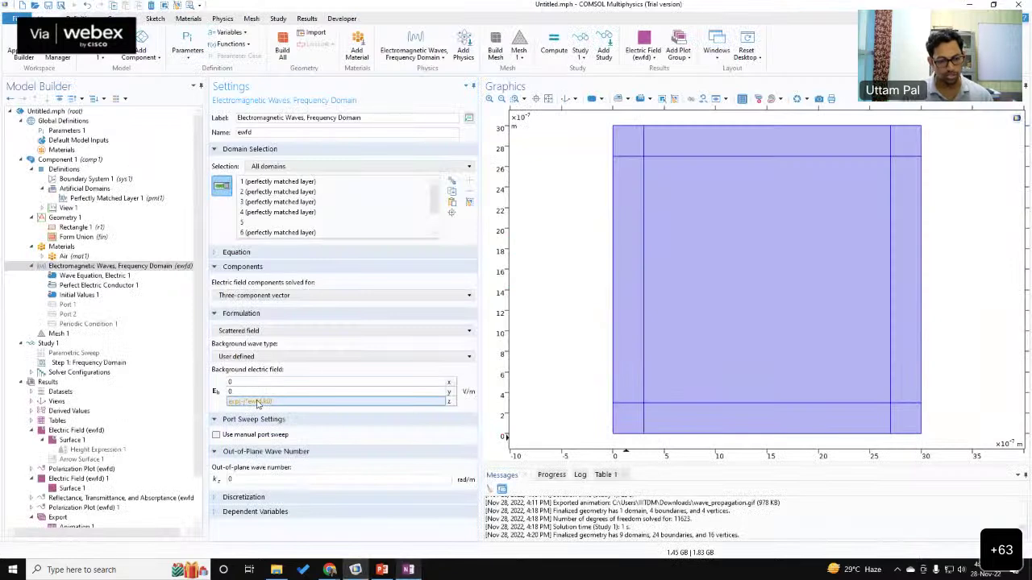
{"action": "left_click", "coordinate": [273, 401]}
{"action": "type", "text": "*"}
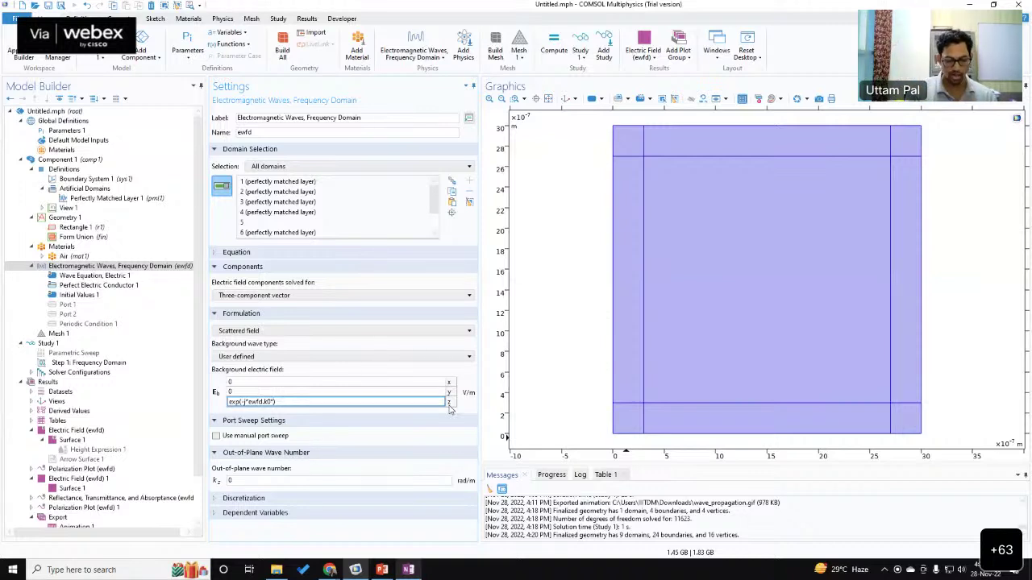
{"action": "type", "text": "y"}
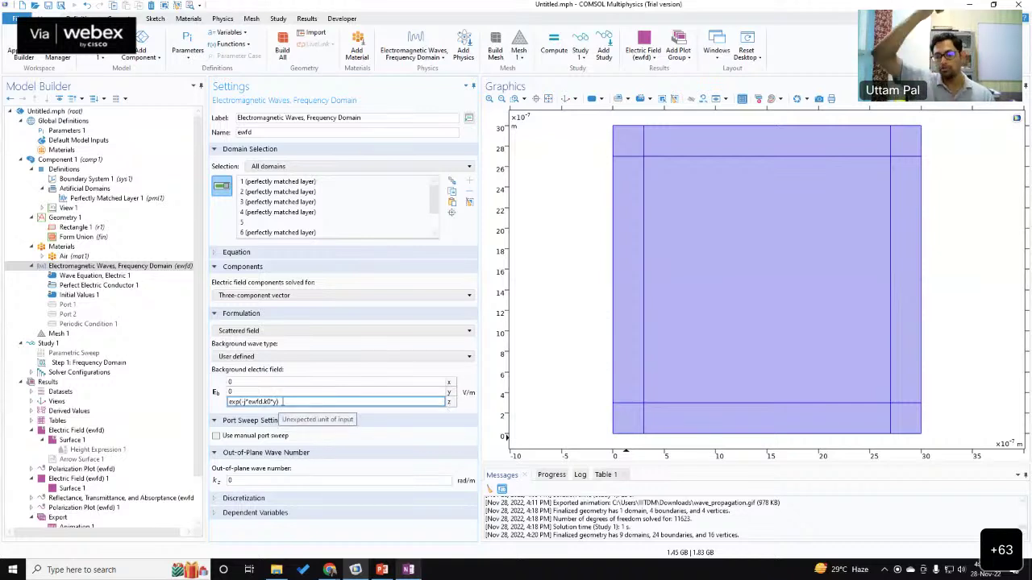
{"action": "left_click", "coordinate": [216, 389]}
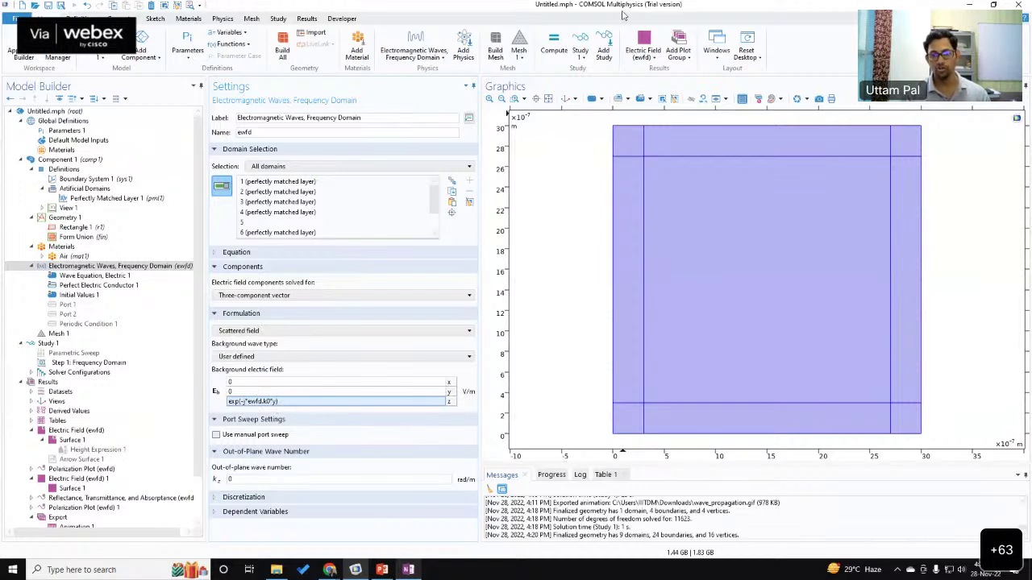
Step: Sketch a temporary red double-headed diagonal arrow across the square geometry to illustrate a field direction
{"action": "mouse_move", "coordinate": [641, 347]}
{"action": "left_mouse_down"}
{"action": "mouse_move", "coordinate": [481, 418]}
{"action": "mouse_move", "coordinate": [520, 458]}
{"action": "left_mouse_up"}
{"action": "left_click_drag", "start_coordinate": [665, 324], "coordinate": [843, 242]}
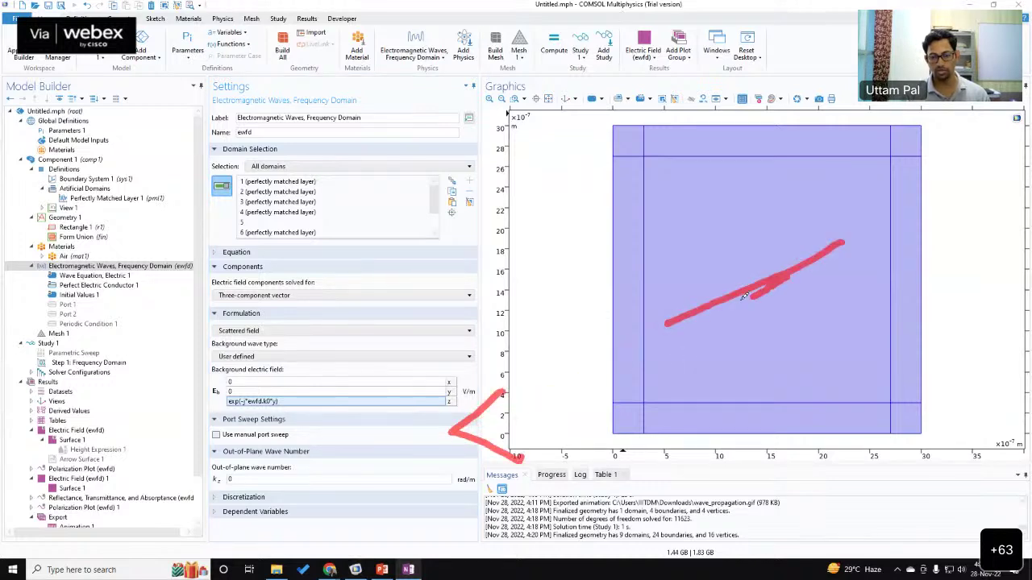
{"action": "mouse_move", "coordinate": [742, 272]}
{"action": "left_mouse_down"}
{"action": "mouse_move", "coordinate": [506, 427]}
{"action": "mouse_move", "coordinate": [545, 460]}
{"action": "left_mouse_up"}
{"action": "mouse_move", "coordinate": [892, 160]}
{"action": "left_mouse_down"}
{"action": "mouse_move", "coordinate": [850, 201]}
{"action": "mouse_move", "coordinate": [720, 271]}
{"action": "left_mouse_up"}
{"action": "left_click_drag", "start_coordinate": [871, 153], "coordinate": [895, 175]}
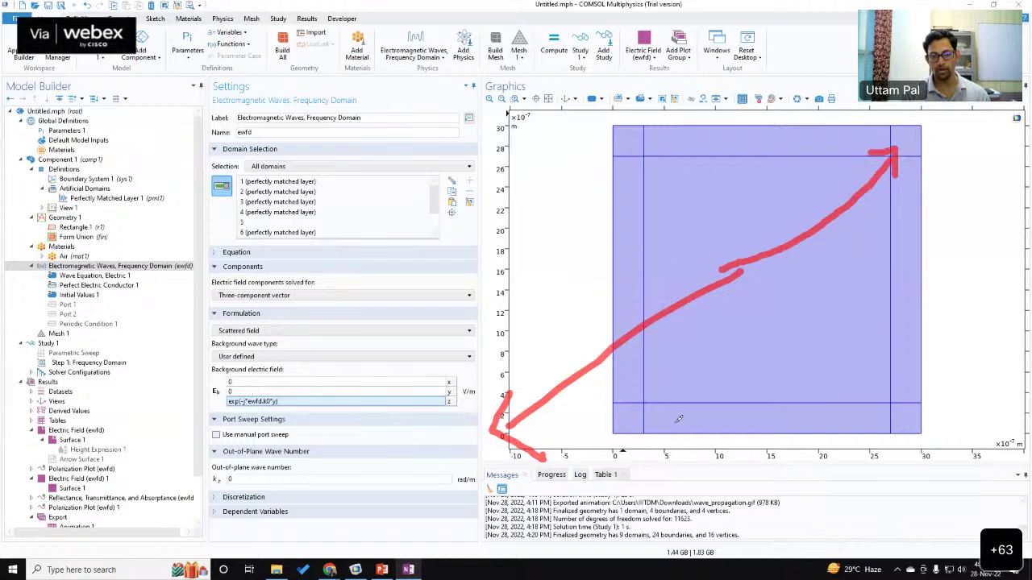
Step: Sketch an upward propagation arrow crossed by four horizontal wavefront lines over the geometry, as a temporary annotation
{"action": "left_click_drag", "start_coordinate": [675, 419], "coordinate": [668, 131]}
{"action": "mouse_move", "coordinate": [629, 171]}
{"action": "left_mouse_down"}
{"action": "mouse_move", "coordinate": [665, 131]}
{"action": "mouse_move", "coordinate": [709, 142]}
{"action": "left_mouse_up"}
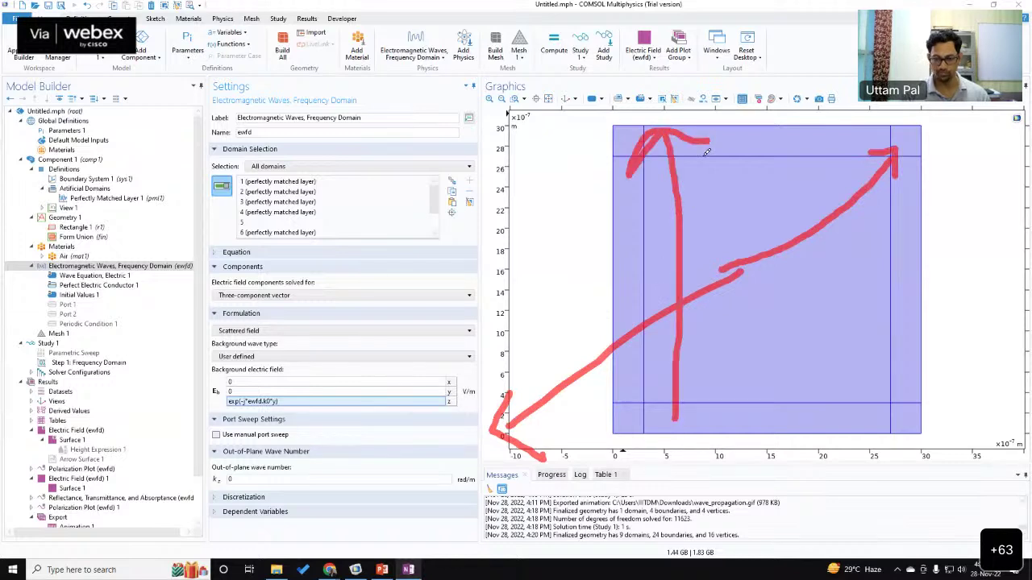
{"action": "left_click_drag", "start_coordinate": [563, 203], "coordinate": [843, 201]}
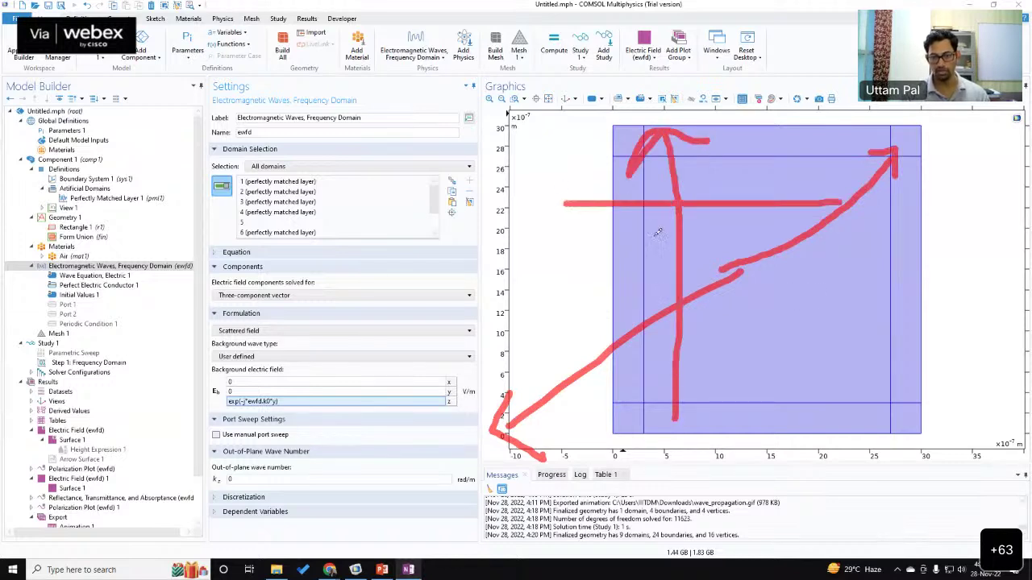
{"action": "left_click_drag", "start_coordinate": [629, 238], "coordinate": [795, 233]}
{"action": "left_click_drag", "start_coordinate": [590, 285], "coordinate": [757, 283]}
{"action": "left_click_drag", "start_coordinate": [625, 332], "coordinate": [724, 337]}
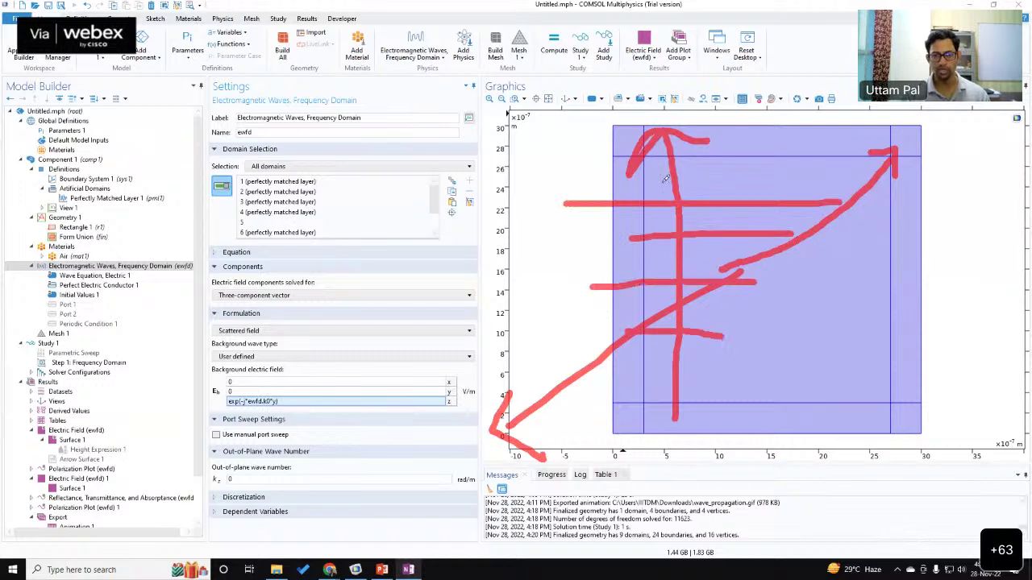
Step: Build the physics-controlled mesh with Normal element size and examine the elements inside the air domain and the perfectly matched layers
{"action": "left_click", "coordinate": [56, 334]}
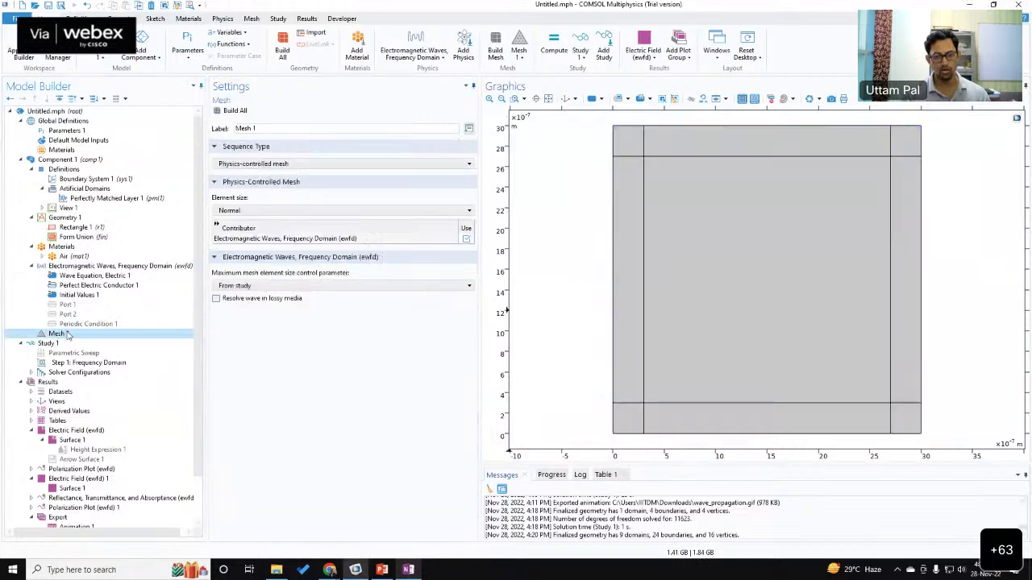
{"action": "left_click", "coordinate": [231, 111]}
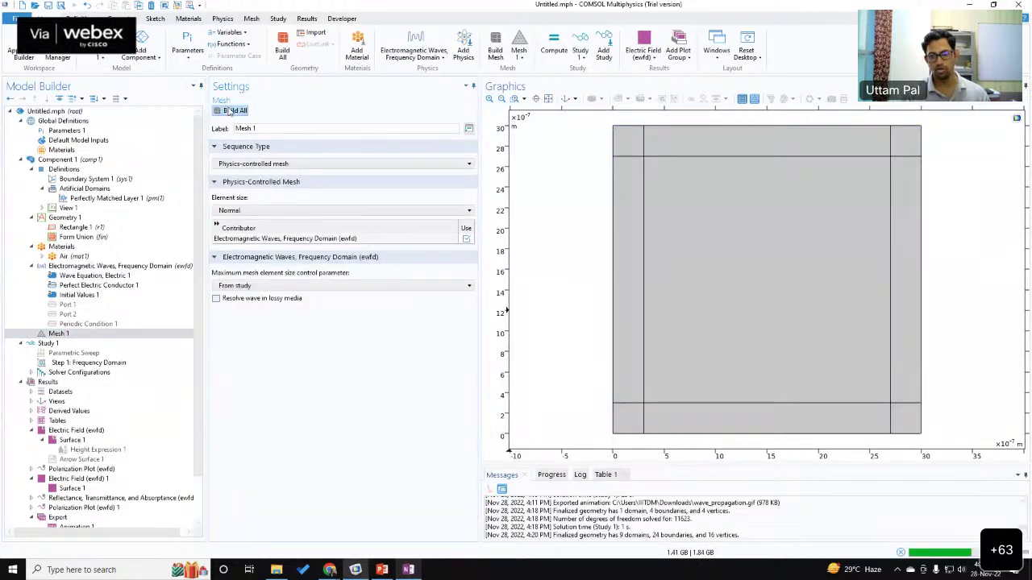
{"action": "scroll", "coordinate": [597, 196], "scroll_direction": "up", "scroll_amount": 4}
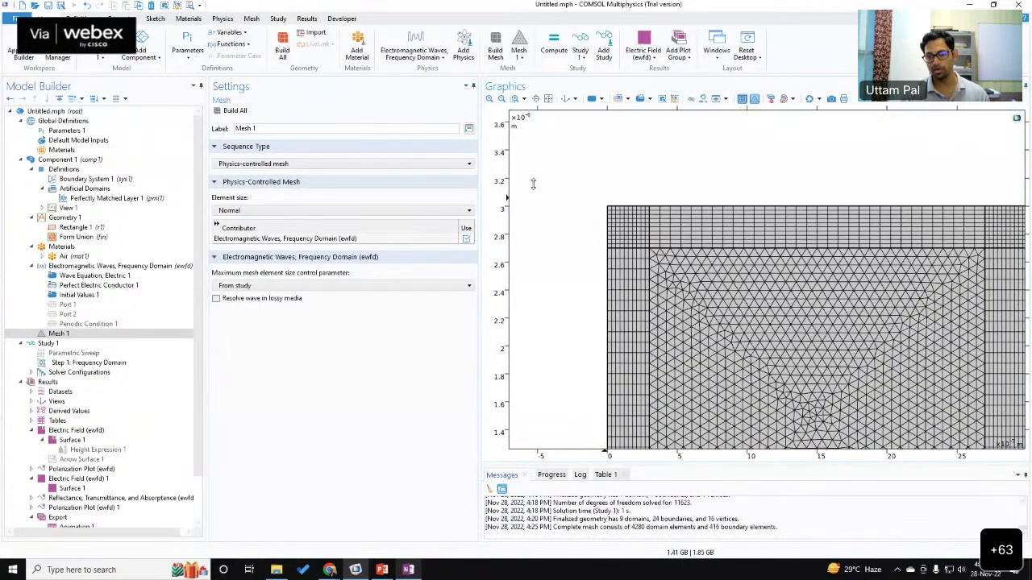
{"action": "right_click_drag", "start_coordinate": [550, 281], "coordinate": [573, 253]}
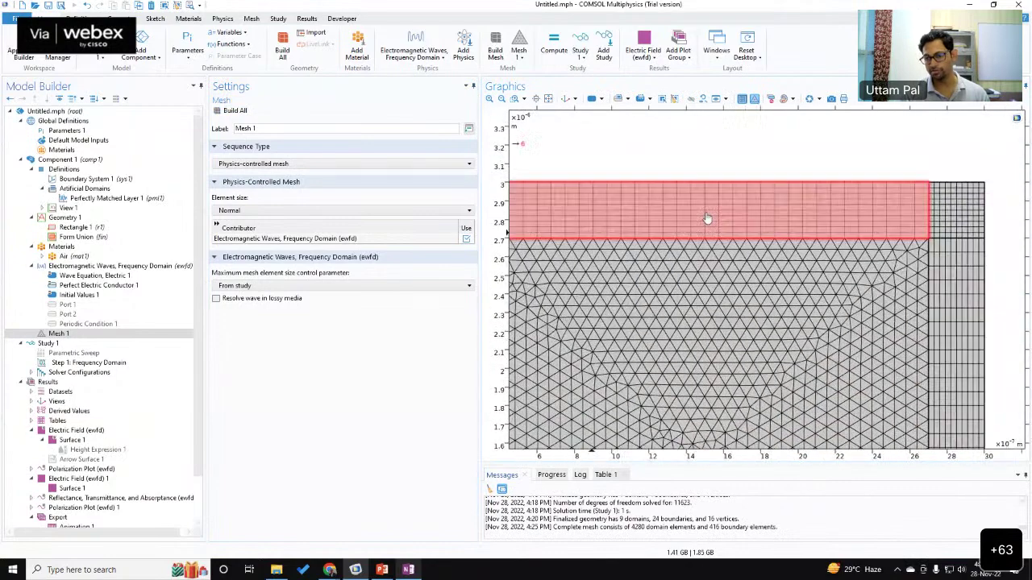
{"action": "scroll", "coordinate": [894, 152], "scroll_direction": "up", "scroll_amount": 1}
{"action": "scroll", "coordinate": [902, 222], "scroll_direction": "down", "scroll_amount": 1}
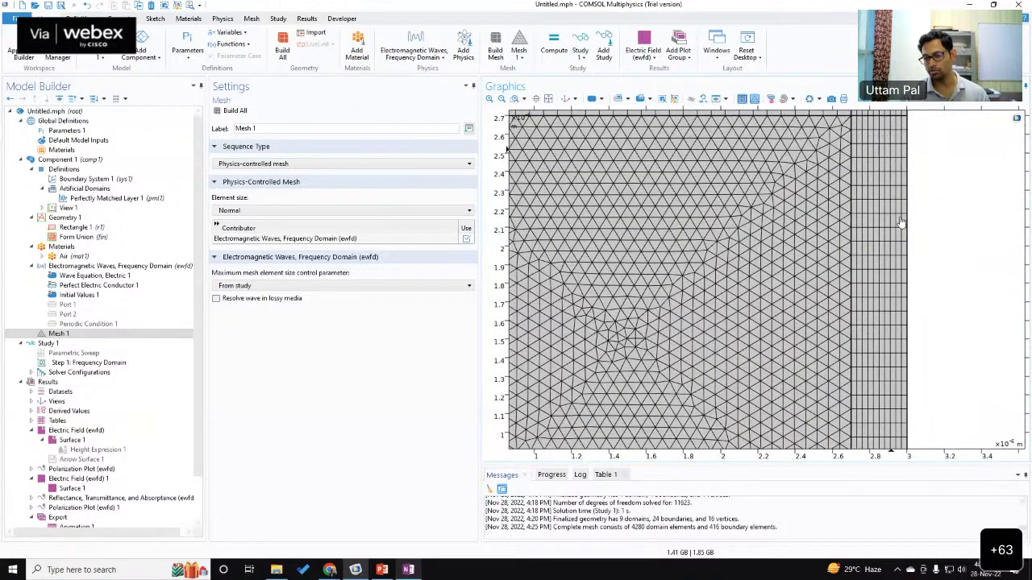
{"action": "scroll", "coordinate": [902, 223], "scroll_direction": "down", "scroll_amount": 3}
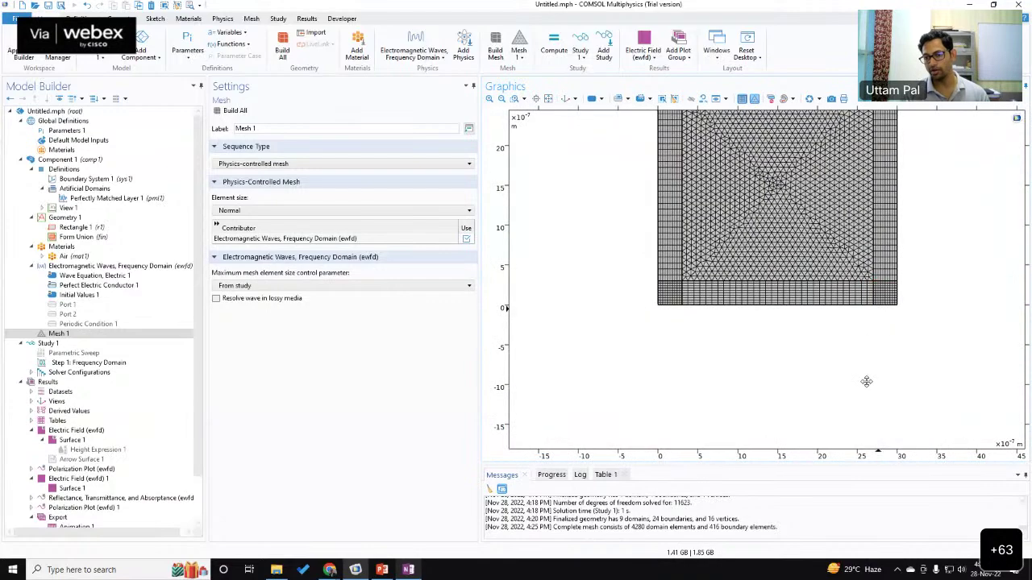
{"action": "scroll", "coordinate": [816, 277], "scroll_direction": "up", "scroll_amount": 5}
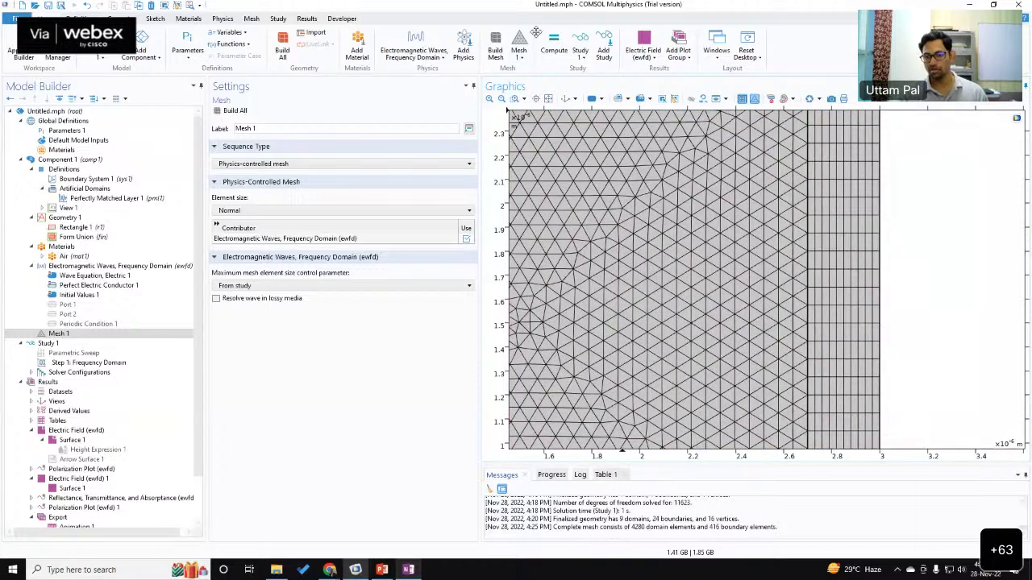
Step: Annotate the mesh with a small scatterer circle, incident wavefronts with a downward arrow, and three outgoing scattered wave arcs
{"action": "left_click_drag", "start_coordinate": [588, 264], "coordinate": [585, 269]}
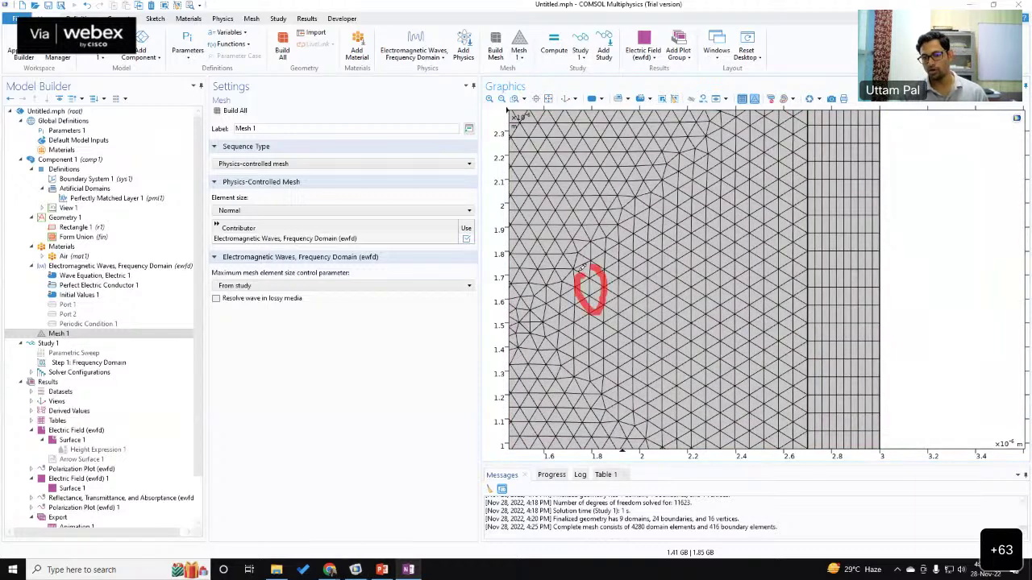
{"action": "left_click_drag", "start_coordinate": [672, 176], "coordinate": [523, 183]}
{"action": "left_click", "coordinate": [554, 229]}
{"action": "mouse_move", "coordinate": [659, 202]}
{"action": "left_mouse_down"}
{"action": "mouse_move", "coordinate": [540, 206]}
{"action": "mouse_move", "coordinate": [674, 226]}
{"action": "left_mouse_up"}
{"action": "mouse_move", "coordinate": [606, 145]}
{"action": "left_mouse_down"}
{"action": "mouse_move", "coordinate": [608, 269]}
{"action": "mouse_move", "coordinate": [627, 335]}
{"action": "left_mouse_up"}
{"action": "left_click_drag", "start_coordinate": [661, 241], "coordinate": [691, 347]}
{"action": "mouse_move", "coordinate": [719, 235]}
{"action": "left_mouse_down"}
{"action": "mouse_move", "coordinate": [785, 342]}
{"action": "mouse_move", "coordinate": [751, 362]}
{"action": "left_mouse_up"}
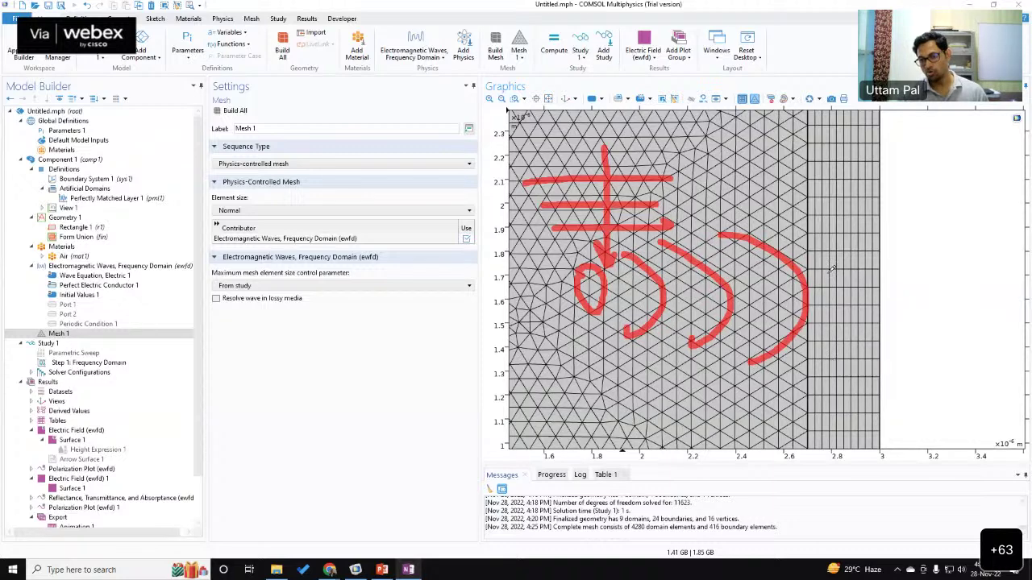
Step: Annotate three arrows reflecting back from the perfectly matched layer boundary and handwrite PML beside it
{"action": "mouse_move", "coordinate": [803, 363]}
{"action": "left_mouse_down"}
{"action": "mouse_move", "coordinate": [728, 369]}
{"action": "mouse_move", "coordinate": [728, 387]}
{"action": "mouse_move", "coordinate": [743, 408]}
{"action": "left_mouse_up"}
{"action": "mouse_move", "coordinate": [805, 217]}
{"action": "left_mouse_down"}
{"action": "mouse_move", "coordinate": [753, 227]}
{"action": "mouse_move", "coordinate": [736, 216]}
{"action": "mouse_move", "coordinate": [767, 237]}
{"action": "left_mouse_up"}
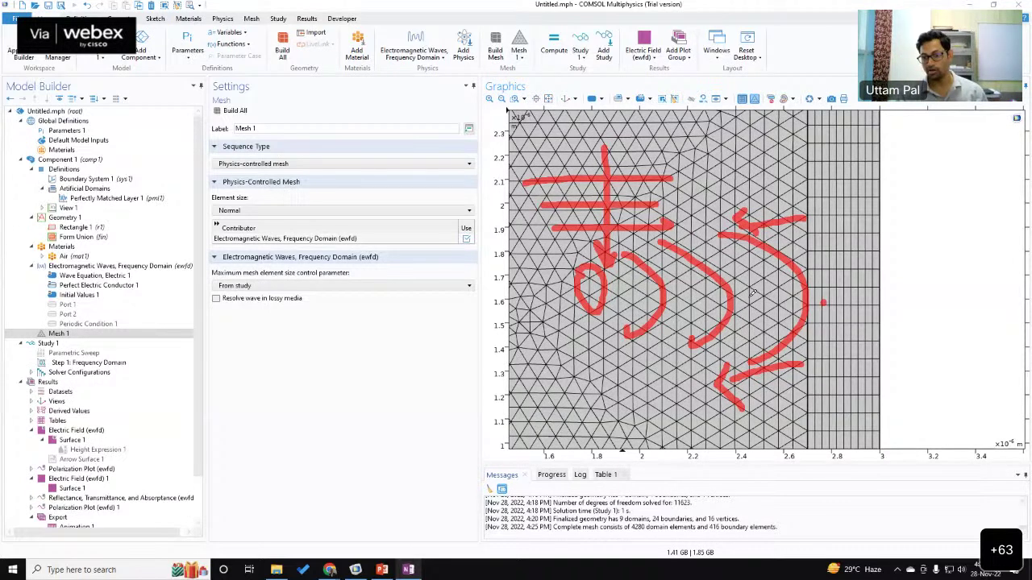
{"action": "left_click_drag", "start_coordinate": [823, 300], "coordinate": [746, 295]}
{"action": "left_click_drag", "start_coordinate": [762, 282], "coordinate": [766, 314]}
{"action": "left_click_drag", "start_coordinate": [827, 242], "coordinate": [826, 308]}
{"action": "mouse_move", "coordinate": [821, 243]}
{"action": "left_mouse_down"}
{"action": "mouse_move", "coordinate": [843, 241]}
{"action": "mouse_move", "coordinate": [831, 280]}
{"action": "left_mouse_up"}
{"action": "mouse_move", "coordinate": [864, 311]}
{"action": "left_mouse_down"}
{"action": "mouse_move", "coordinate": [871, 248]}
{"action": "mouse_move", "coordinate": [909, 300]}
{"action": "left_mouse_up"}
{"action": "left_click_drag", "start_coordinate": [938, 253], "coordinate": [977, 303]}
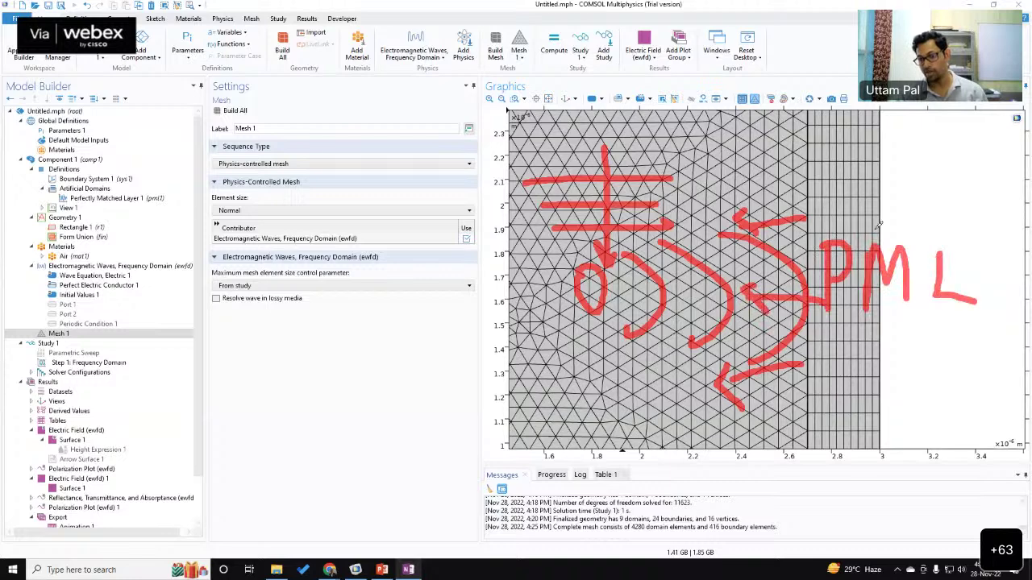
Step: Outline the structured rectangular grid over the perfectly matched layer in red, and clear all the annotations
{"action": "left_click_drag", "start_coordinate": [821, 139], "coordinate": [830, 234]}
{"action": "left_click_drag", "start_coordinate": [836, 125], "coordinate": [847, 212]}
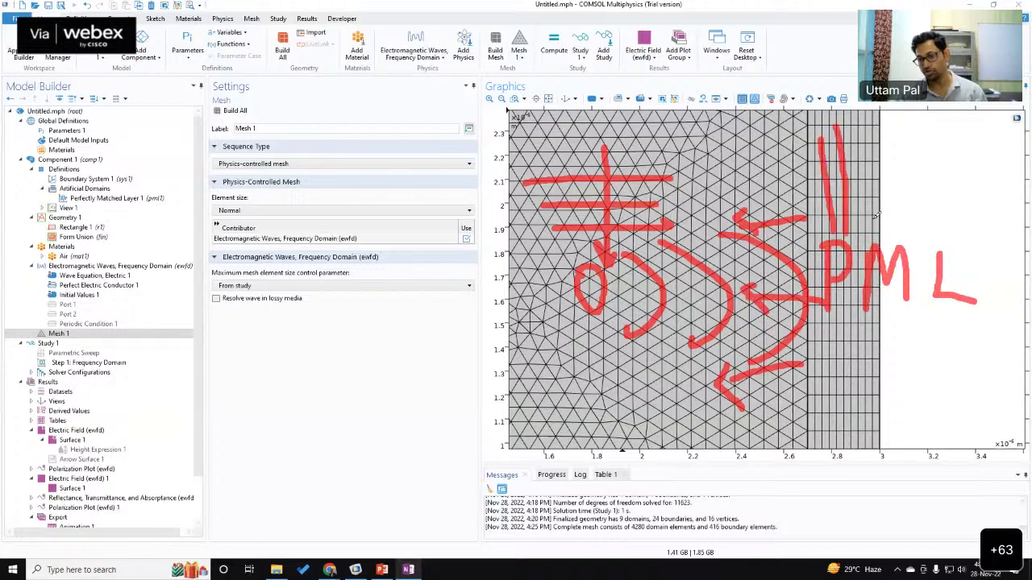
{"action": "left_click_drag", "start_coordinate": [873, 129], "coordinate": [874, 221]}
{"action": "mouse_move", "coordinate": [807, 143]}
{"action": "left_mouse_down"}
{"action": "mouse_move", "coordinate": [919, 133]}
{"action": "mouse_move", "coordinate": [896, 246]}
{"action": "left_mouse_up"}
{"action": "mouse_move", "coordinate": [806, 252]}
{"action": "left_mouse_down"}
{"action": "mouse_move", "coordinate": [802, 150]}
{"action": "mouse_move", "coordinate": [863, 139]}
{"action": "left_mouse_up"}
{"action": "mouse_move", "coordinate": [797, 183]}
{"action": "left_mouse_down"}
{"action": "mouse_move", "coordinate": [883, 208]}
{"action": "mouse_move", "coordinate": [799, 201]}
{"action": "mouse_move", "coordinate": [827, 194]}
{"action": "mouse_move", "coordinate": [890, 212]}
{"action": "mouse_move", "coordinate": [814, 209]}
{"action": "mouse_move", "coordinate": [894, 211]}
{"action": "left_mouse_up"}
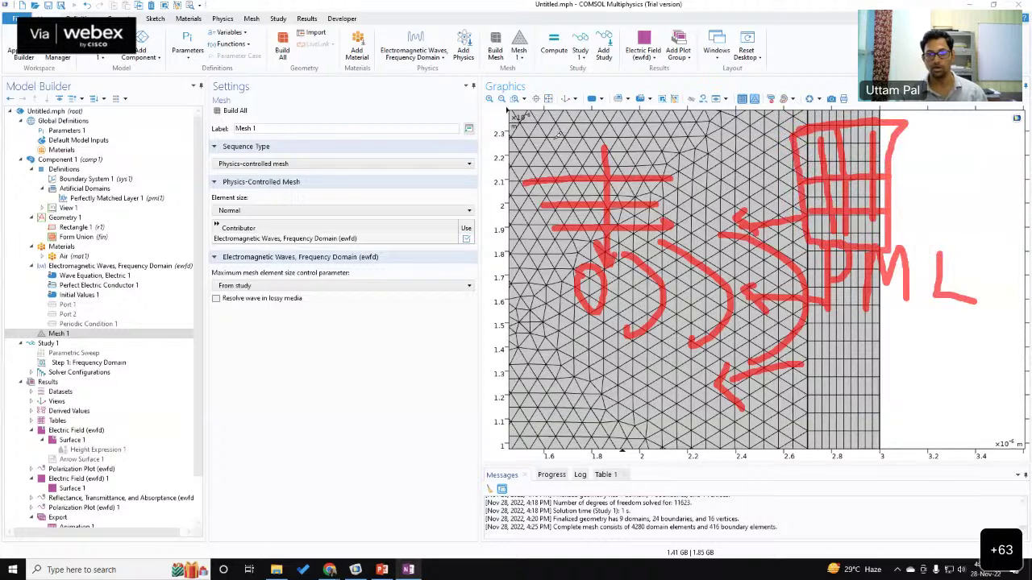
{"action": "left_click", "coordinate": [633, 22]}
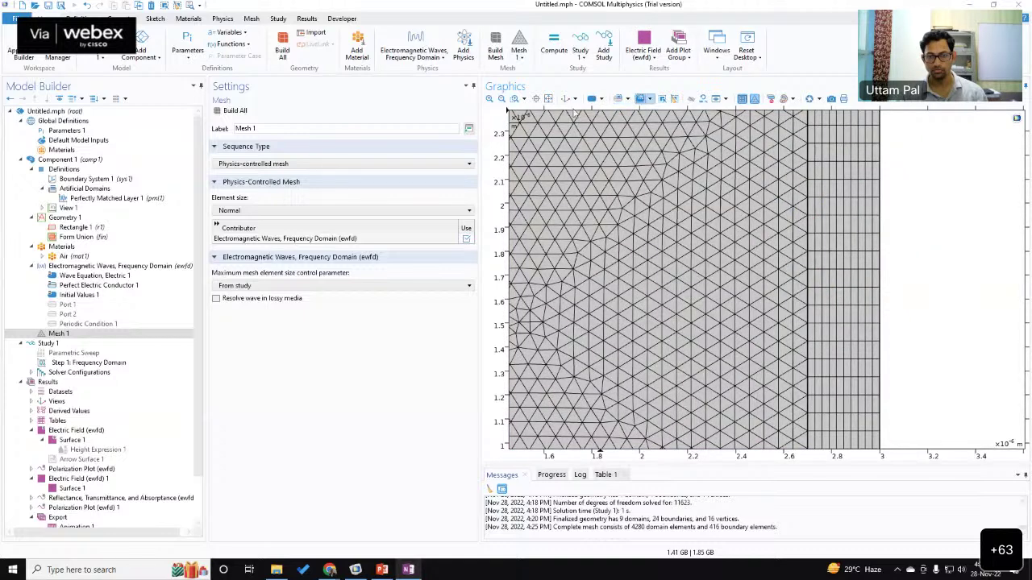
Step: Delete the solver configurations of Study 1 together with their associated results, and delete the disabled Parametric Sweep
{"action": "left_click", "coordinate": [548, 99]}
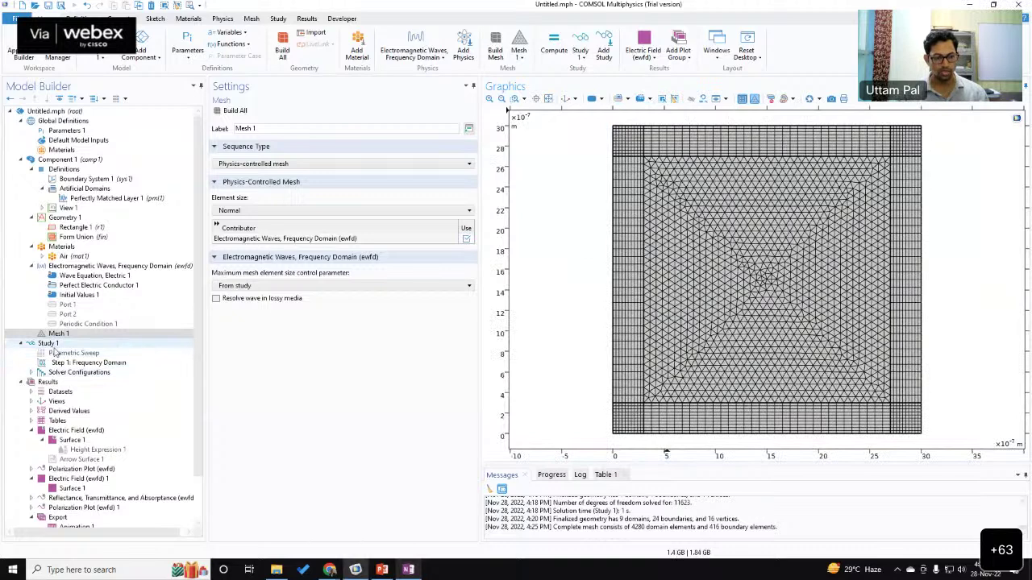
{"action": "right_click", "coordinate": [54, 374]}
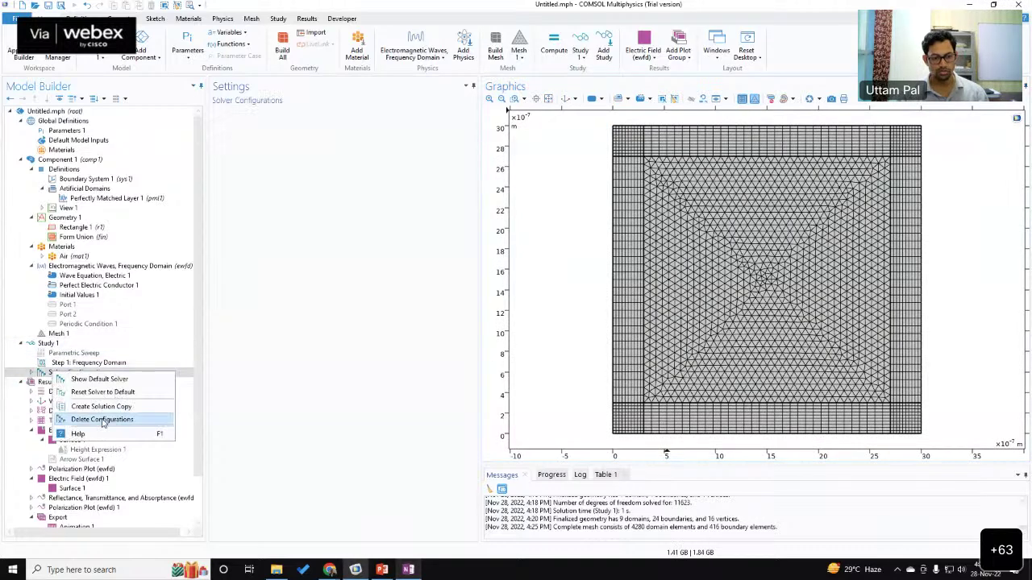
{"action": "left_click", "coordinate": [88, 421]}
{"action": "left_click", "coordinate": [546, 327]}
{"action": "left_click", "coordinate": [556, 326]}
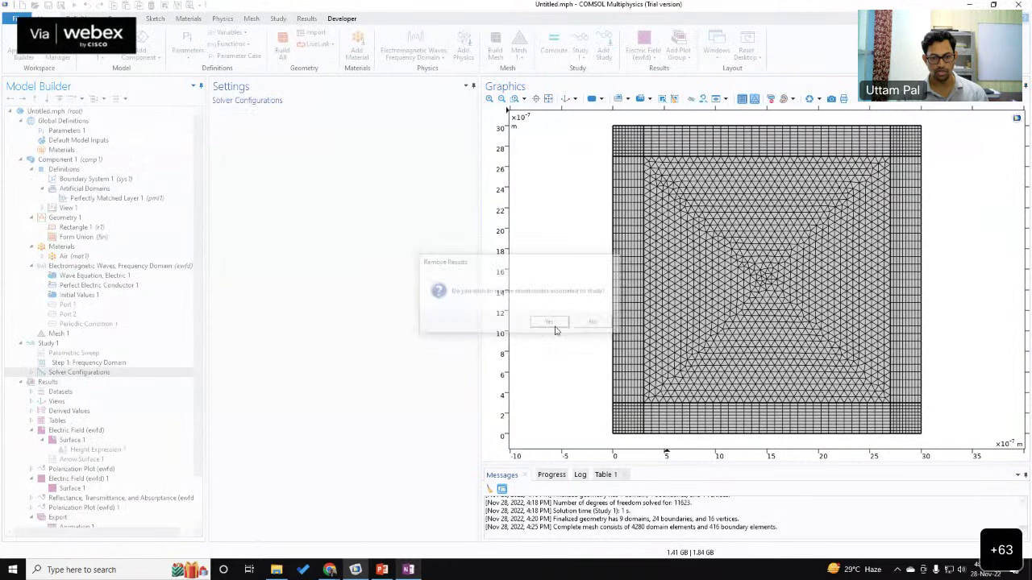
{"action": "left_click", "coordinate": [59, 355]}
{"action": "key", "text": "Delete"}
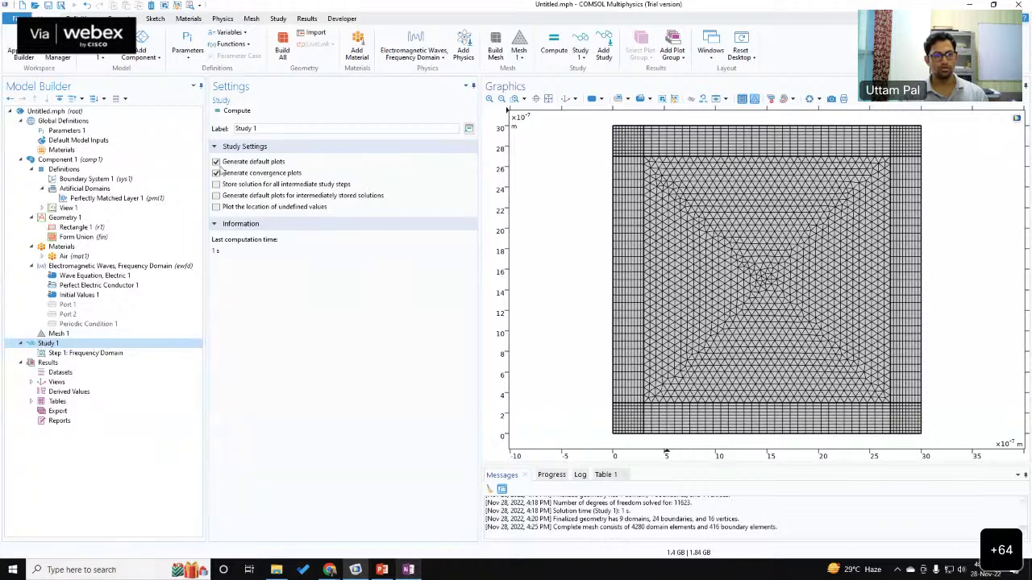
Step: Compute Study 1 and plot the expression ewfd.Ez on the surface of the default electric field plot
{"action": "left_click", "coordinate": [236, 110]}
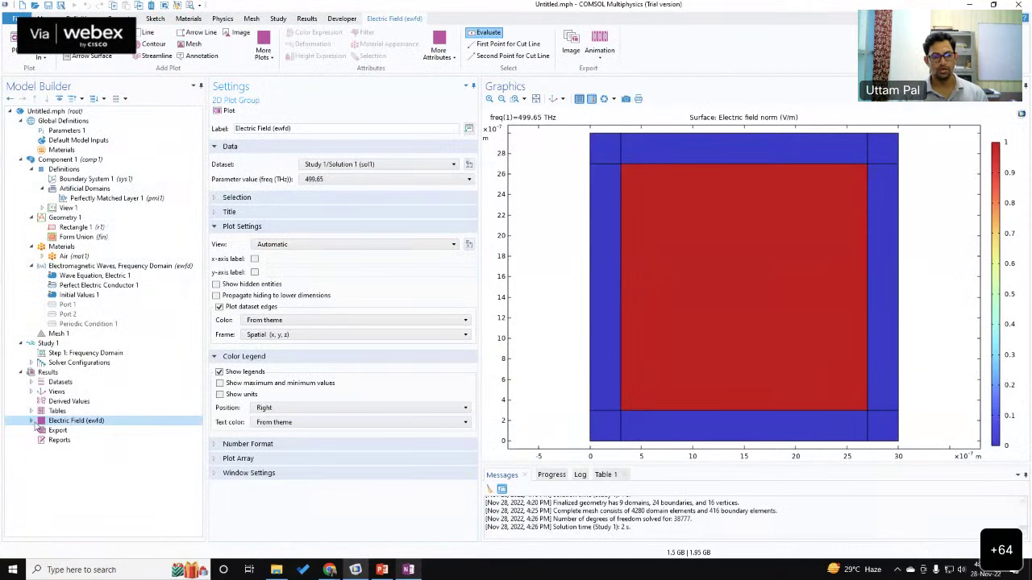
{"action": "left_click", "coordinate": [31, 421]}
{"action": "left_click", "coordinate": [72, 431]}
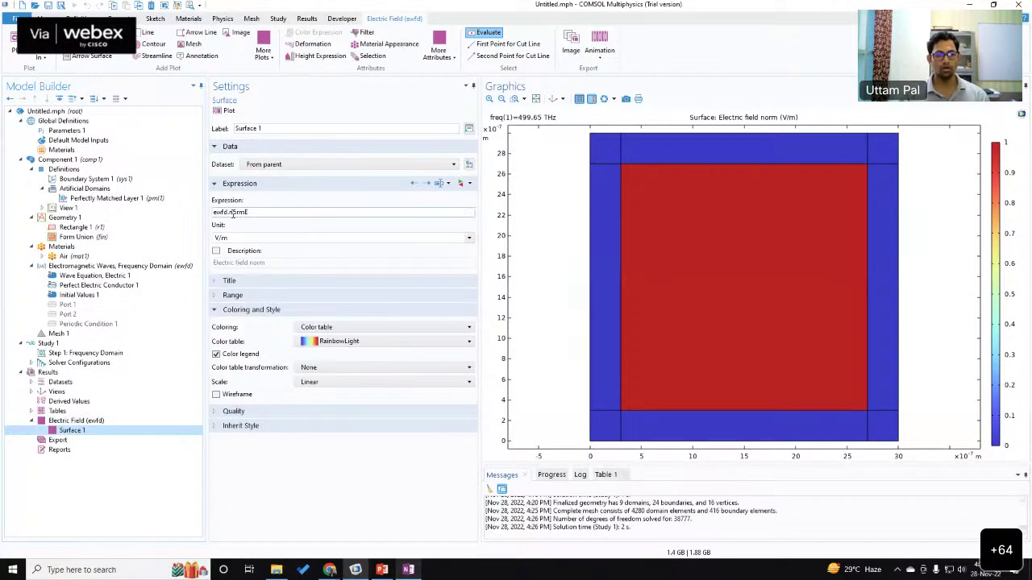
{"action": "left_click_drag", "start_coordinate": [230, 212], "coordinate": [388, 213]}
{"action": "type", "text": "Ez"}
{"action": "left_click", "coordinate": [219, 112]}
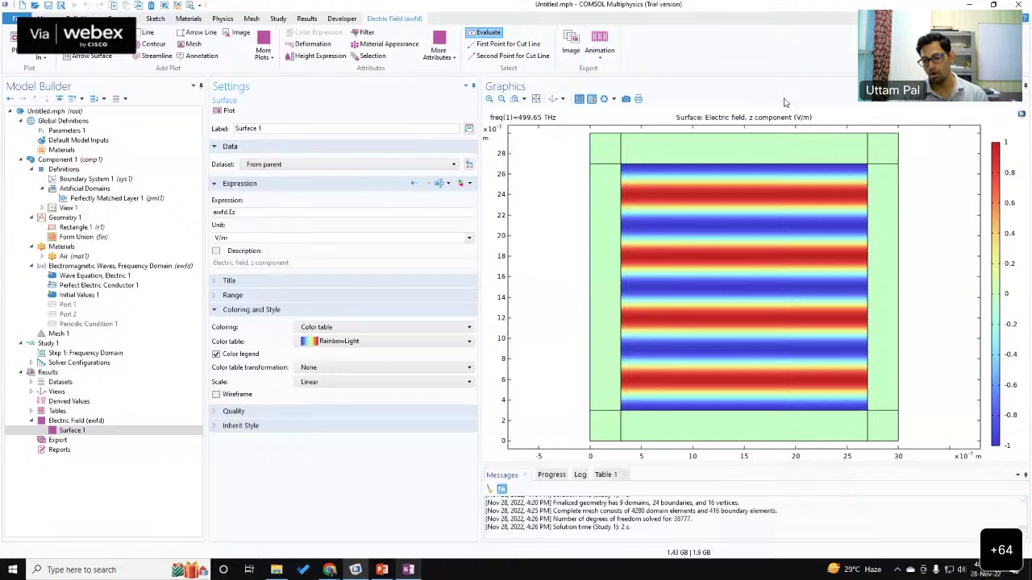
Step: Create a player animation of the electric field with Dynamic data extension and Repeat set to Forever, play it, and stop it
{"action": "left_click", "coordinate": [600, 53]}
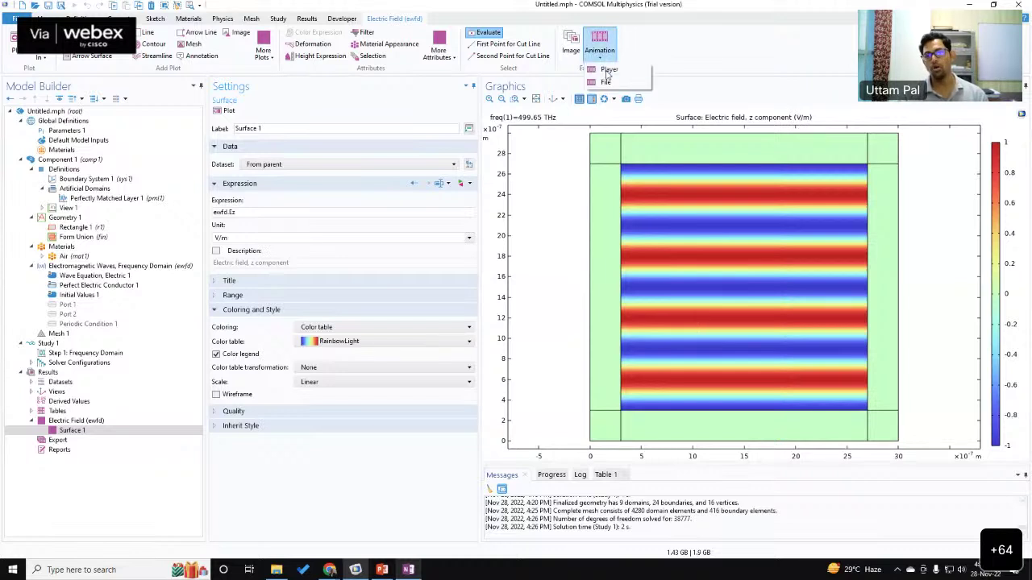
{"action": "left_click", "coordinate": [607, 71]}
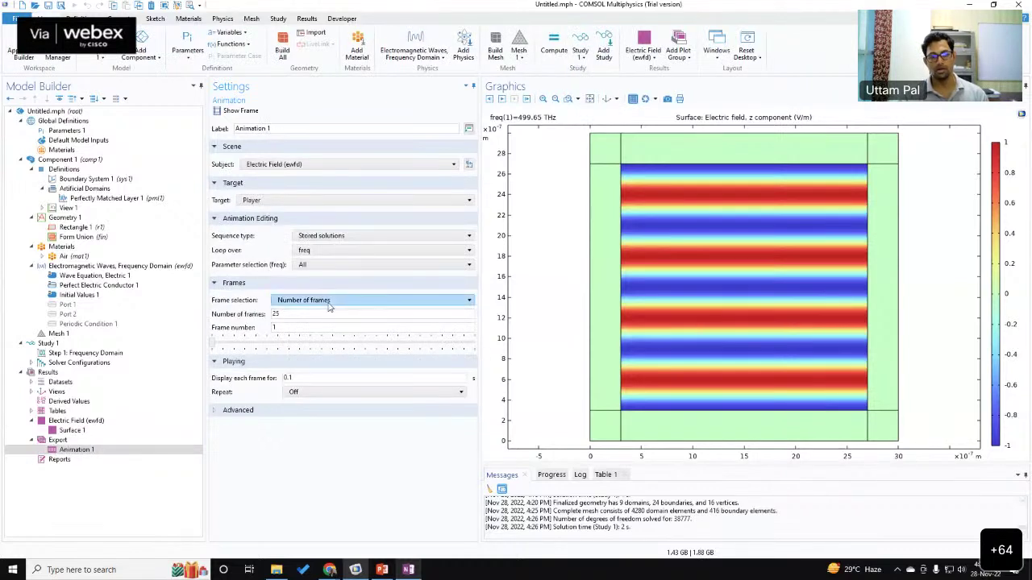
{"action": "left_click", "coordinate": [379, 236]}
{"action": "left_click", "coordinate": [331, 267]}
{"action": "left_click", "coordinate": [303, 364]}
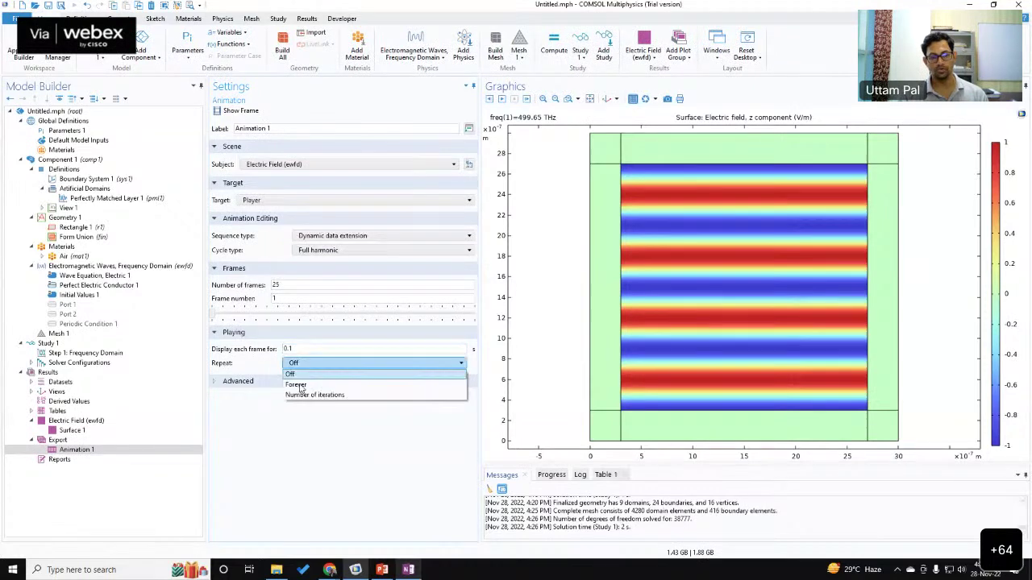
{"action": "left_click", "coordinate": [300, 379]}
{"action": "left_click", "coordinate": [502, 99]}
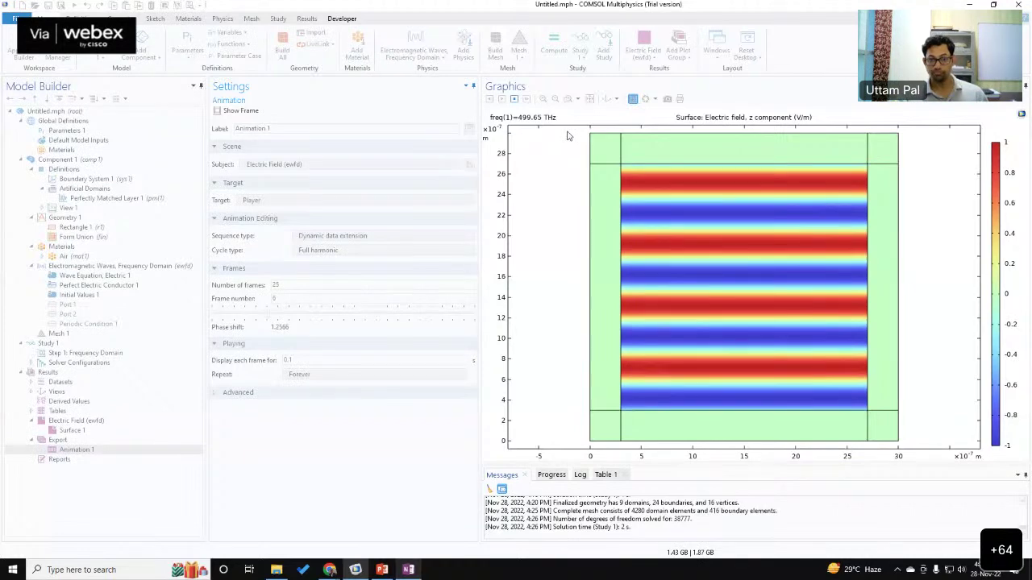
{"action": "left_click", "coordinate": [541, 288]}
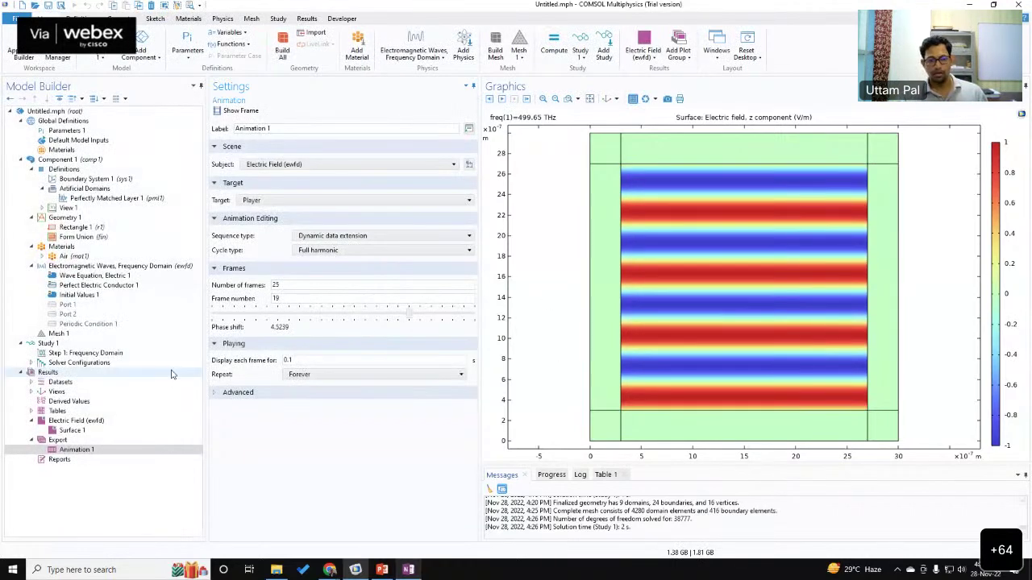
Step: Set the electric displacement field model of Wave Equation, Electric 1 to Sellmeier dispersion model
{"action": "left_click", "coordinate": [98, 276]}
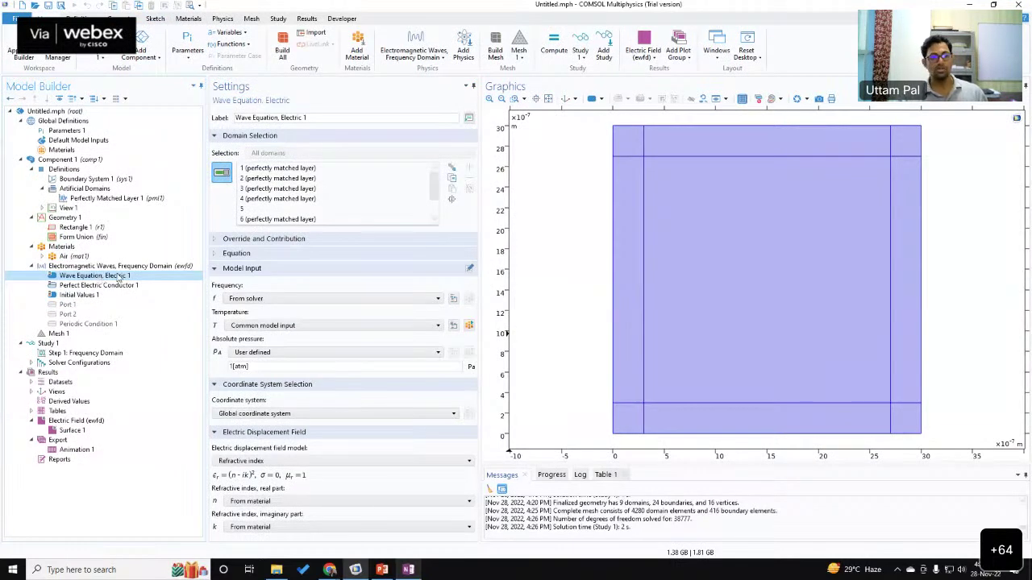
{"action": "key", "text": "ctrl"}
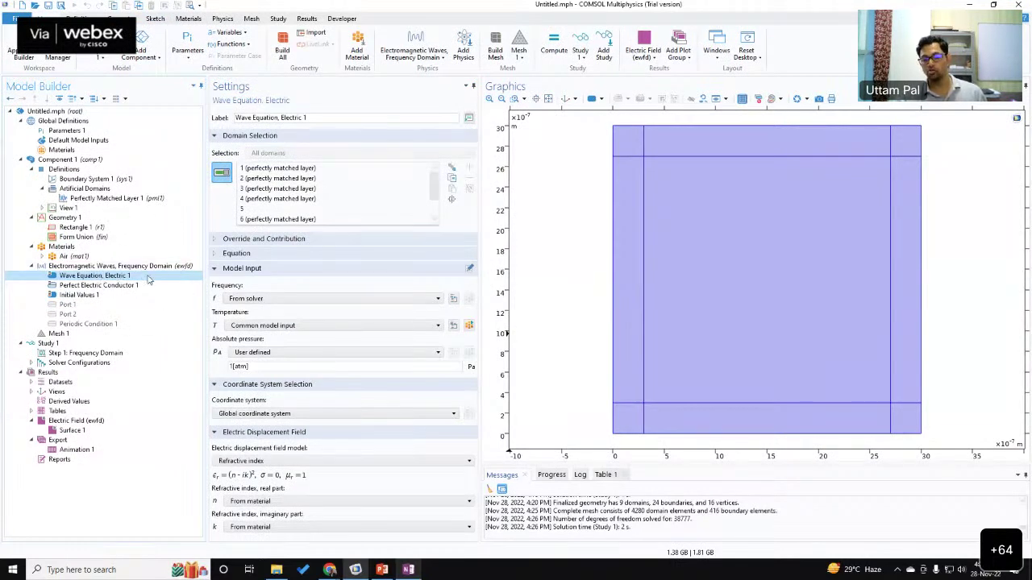
{"action": "left_click", "coordinate": [298, 467]}
{"action": "left_click", "coordinate": [298, 467]}
{"action": "left_click", "coordinate": [298, 467]}
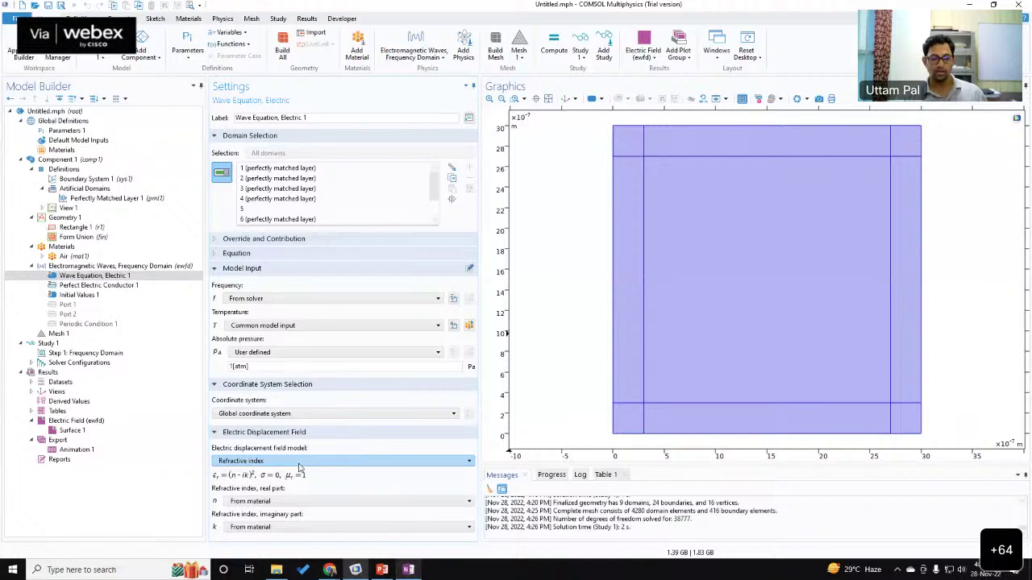
{"action": "left_click", "coordinate": [299, 467]}
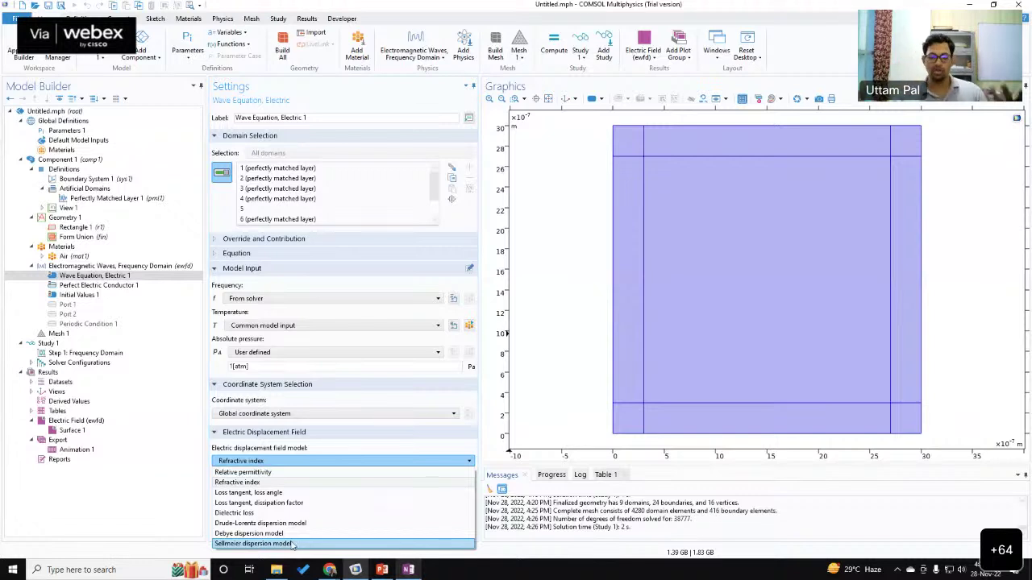
{"action": "left_click", "coordinate": [303, 544]}
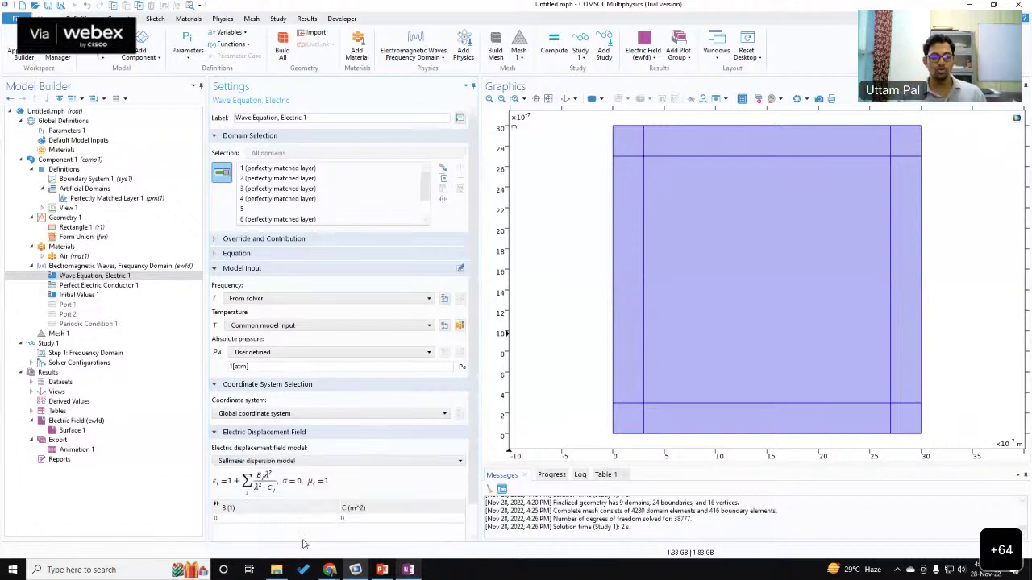
{"action": "scroll", "coordinate": [274, 493], "scroll_direction": "down", "scroll_amount": 1}
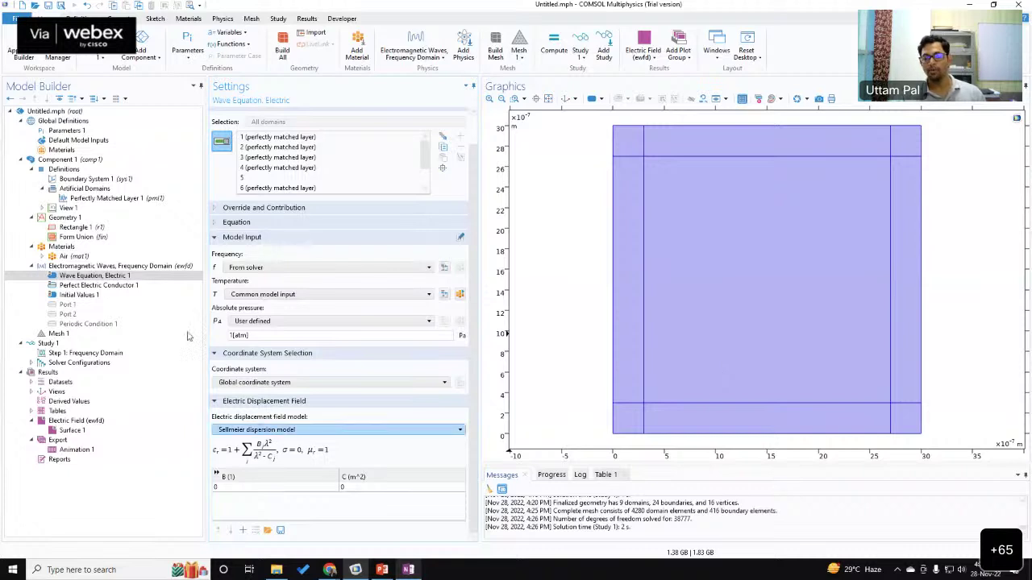
Step: Add two more Wave Equation, Electric nodes to the Electromagnetic Waves, Frequency Domain interface and delete both again
{"action": "right_click", "coordinate": [107, 267]}
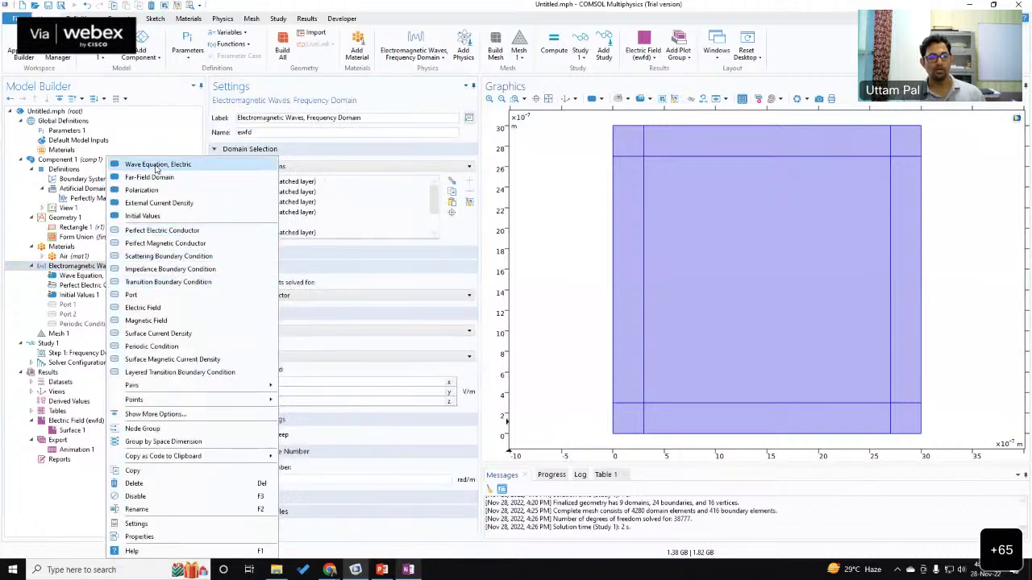
{"action": "left_click", "coordinate": [157, 166]}
{"action": "right_click", "coordinate": [105, 269]}
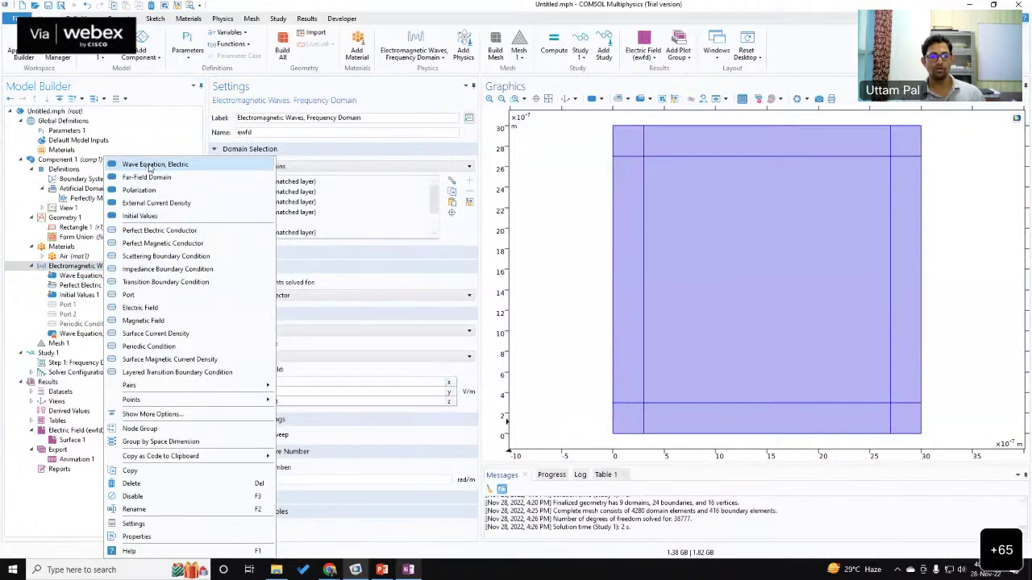
{"action": "left_click", "coordinate": [157, 166]}
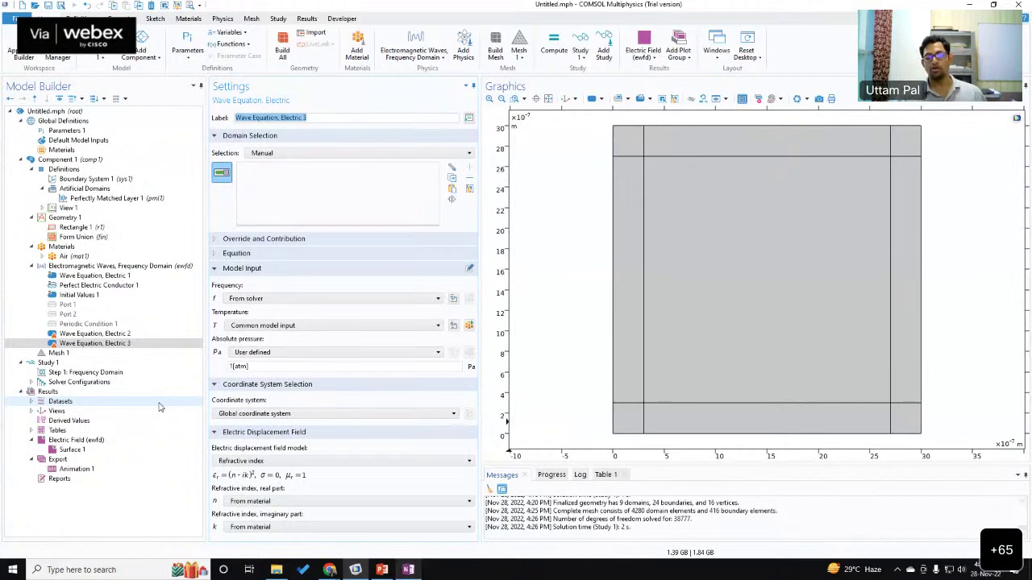
{"action": "left_click", "coordinate": [85, 336]}
{"action": "key", "text": "Delete"}
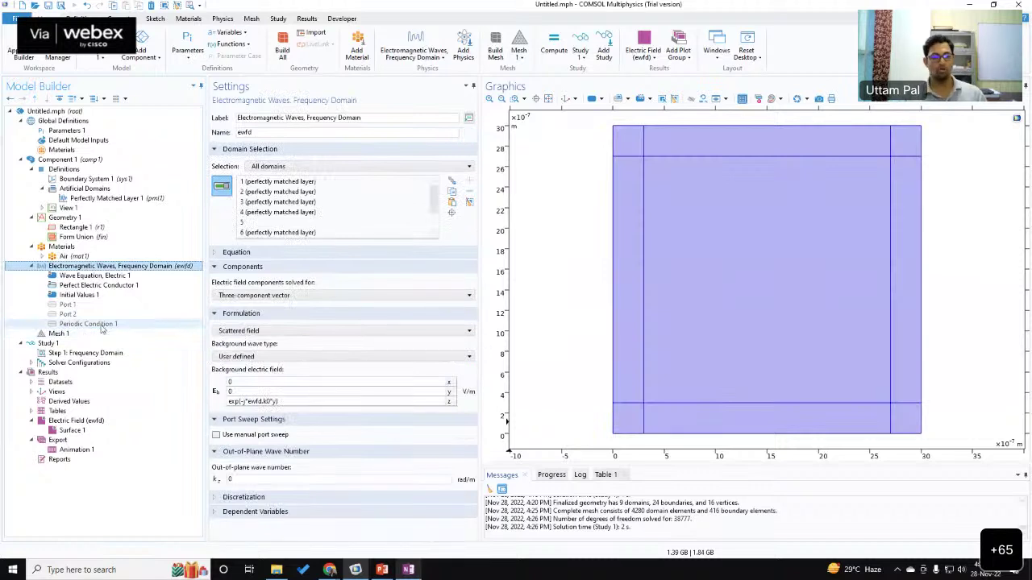
Step: Examine the settings of the physics interface's subnodes, its Formulation section and the Perfectly Matched Layer
{"action": "left_click", "coordinate": [96, 295]}
{"action": "left_click", "coordinate": [100, 285]}
{"action": "left_click", "coordinate": [102, 276]}
{"action": "left_click", "coordinate": [102, 267]}
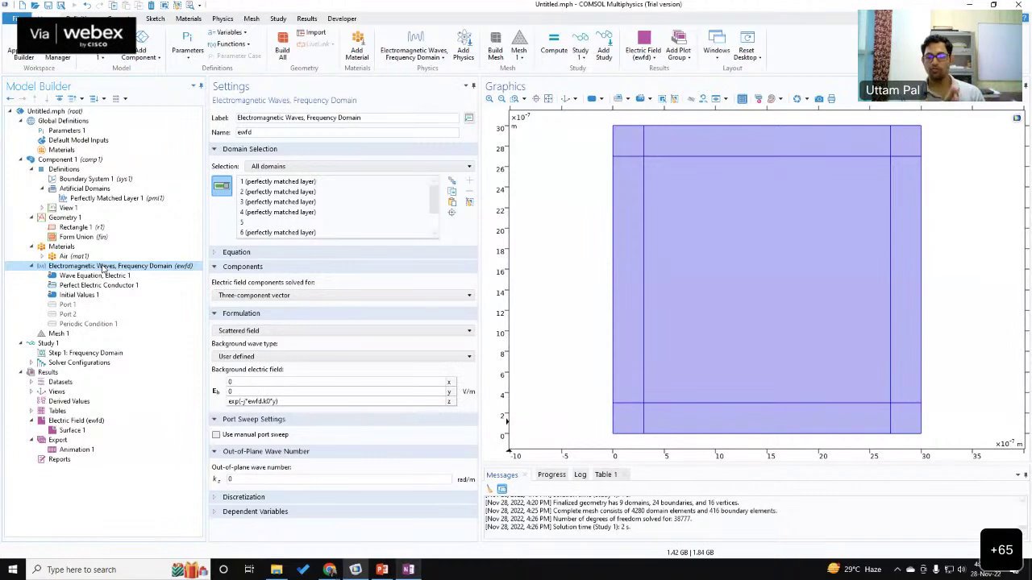
{"action": "left_click", "coordinate": [69, 314]}
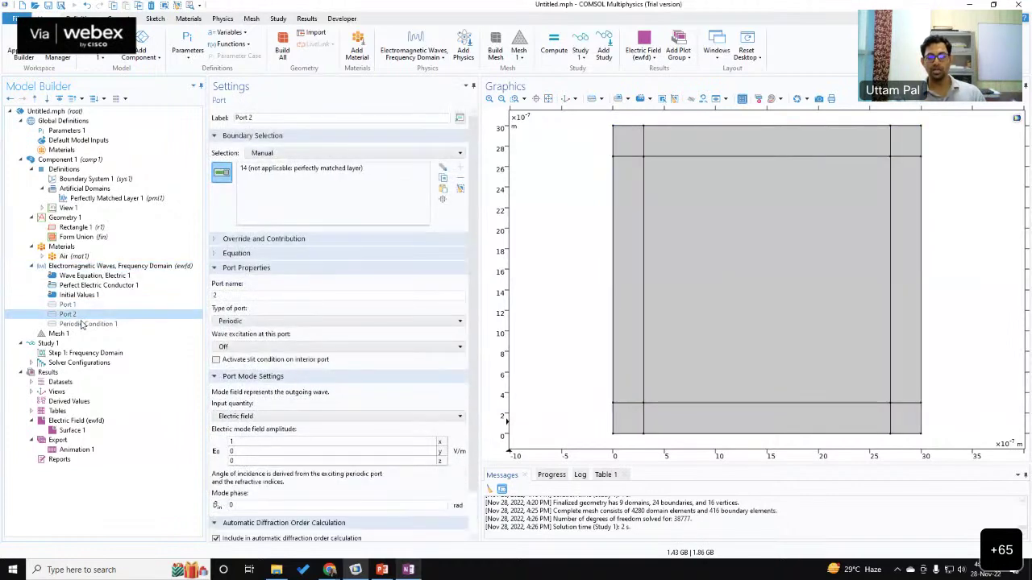
{"action": "left_click", "coordinate": [80, 325]}
{"action": "left_click", "coordinate": [97, 267]}
{"action": "right_click", "coordinate": [98, 268]}
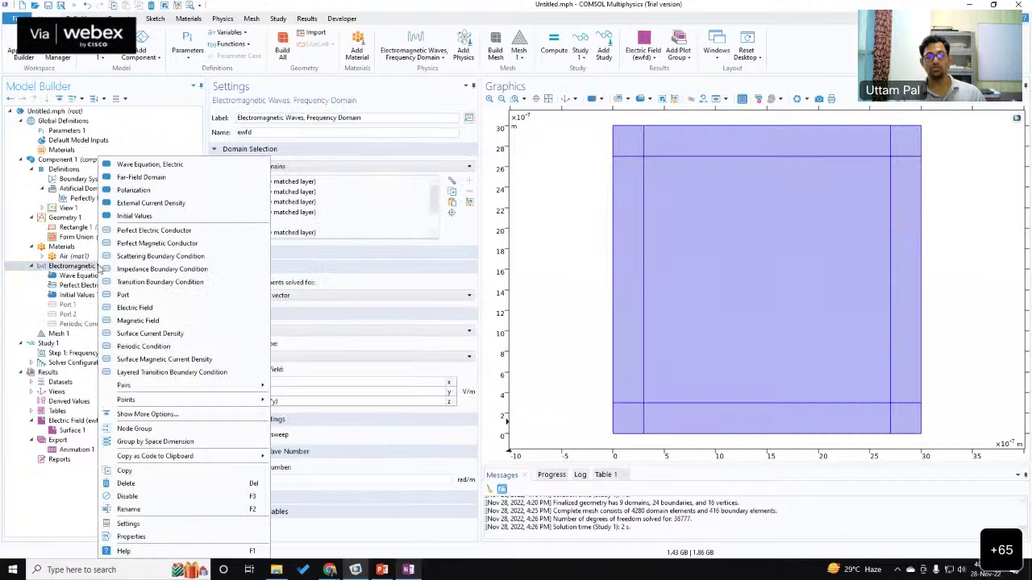
{"action": "left_click", "coordinate": [74, 267]}
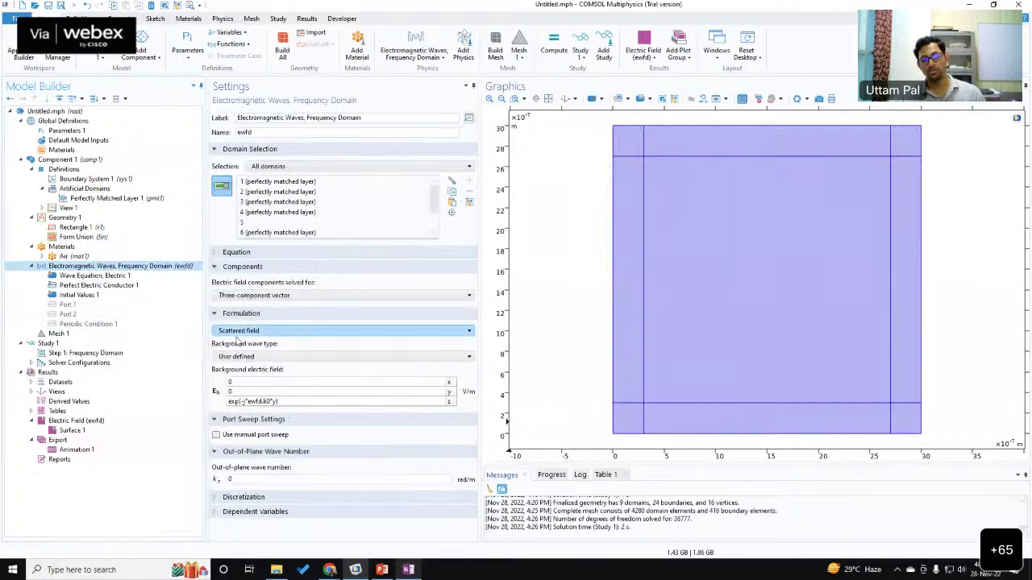
{"action": "left_click", "coordinate": [254, 317]}
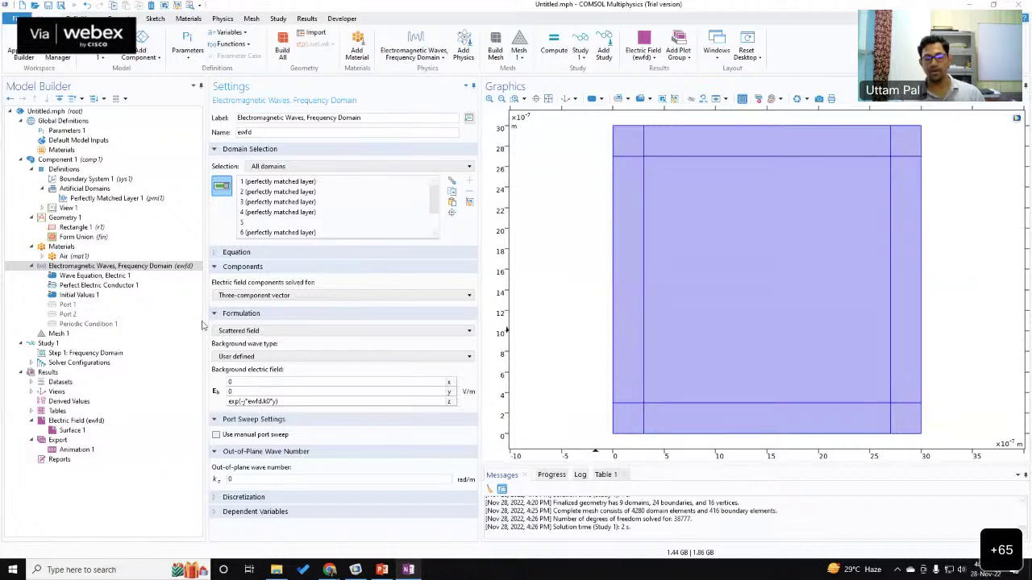
{"action": "left_click", "coordinate": [90, 198]}
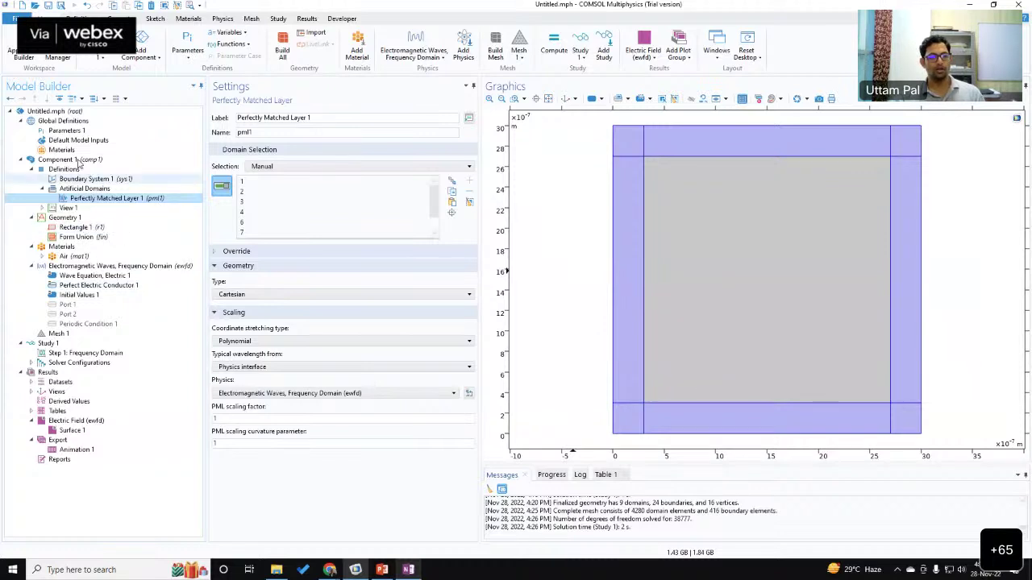
Step: Set the thickness of Layer 1 of the rectangle to lda0 and rebuild the geometry
{"action": "left_click", "coordinate": [80, 228]}
{"action": "left_click", "coordinate": [335, 361]}
{"action": "left_click", "coordinate": [338, 360]}
{"action": "left_click", "coordinate": [338, 360]}
{"action": "key", "text": "BackSpace"}
{"action": "key", "text": "BackSpace"}
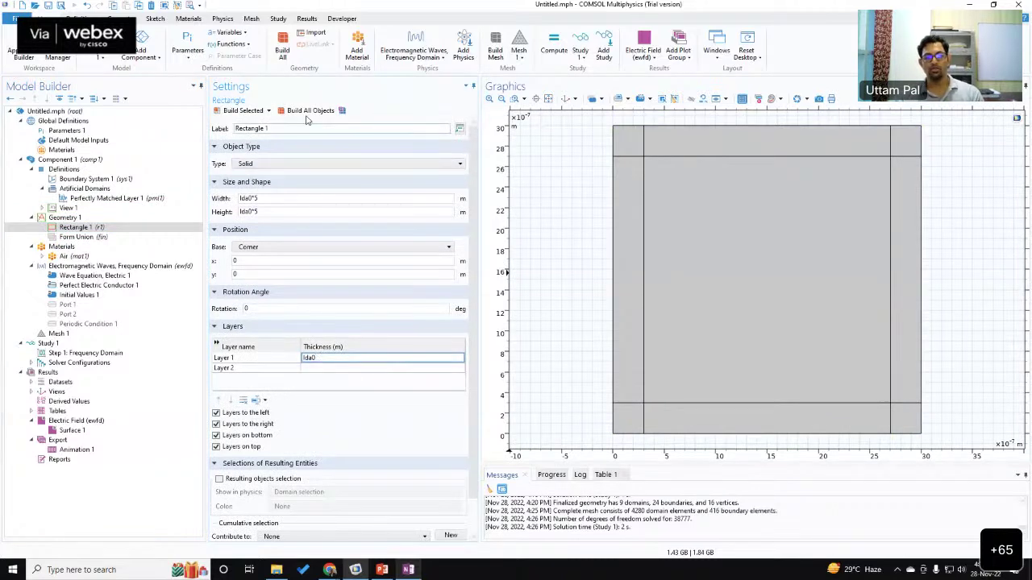
{"action": "key", "text": "F7"}
Step: Restore the rectangle's Layer 1 thickness to lda0/2 and rebuild all geometry objects
{"action": "left_click", "coordinate": [341, 358]}
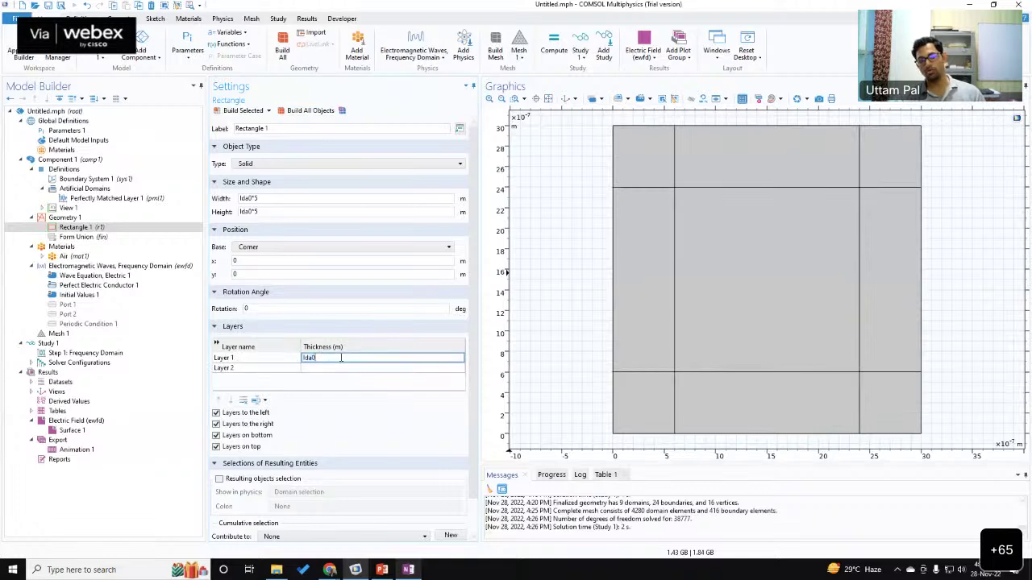
{"action": "type", "text": "/2"}
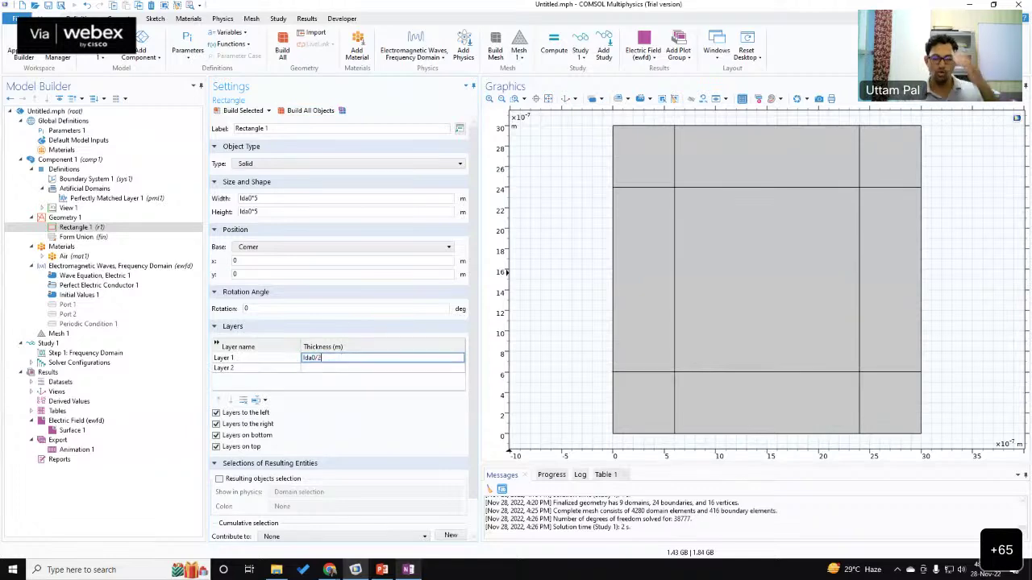
{"action": "left_click", "coordinate": [308, 110]}
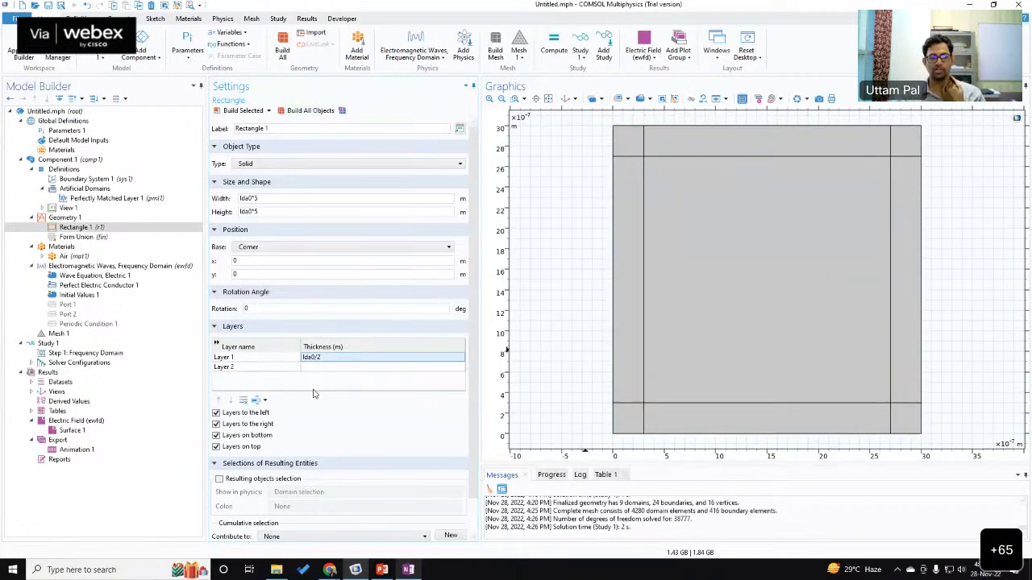
Step: Build the physics-controlled mesh, inspect the structured elements in the perfectly matched layer up close, and fit the whole geometry in view
{"action": "left_click", "coordinate": [58, 334]}
{"action": "left_click", "coordinate": [232, 112]}
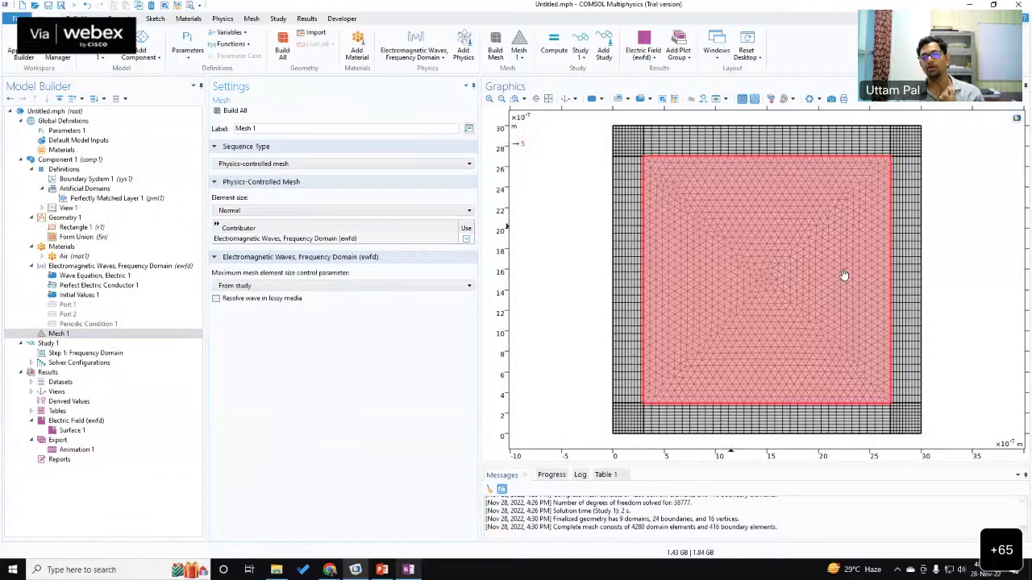
{"action": "scroll", "coordinate": [834, 286], "scroll_direction": "up", "scroll_amount": 10}
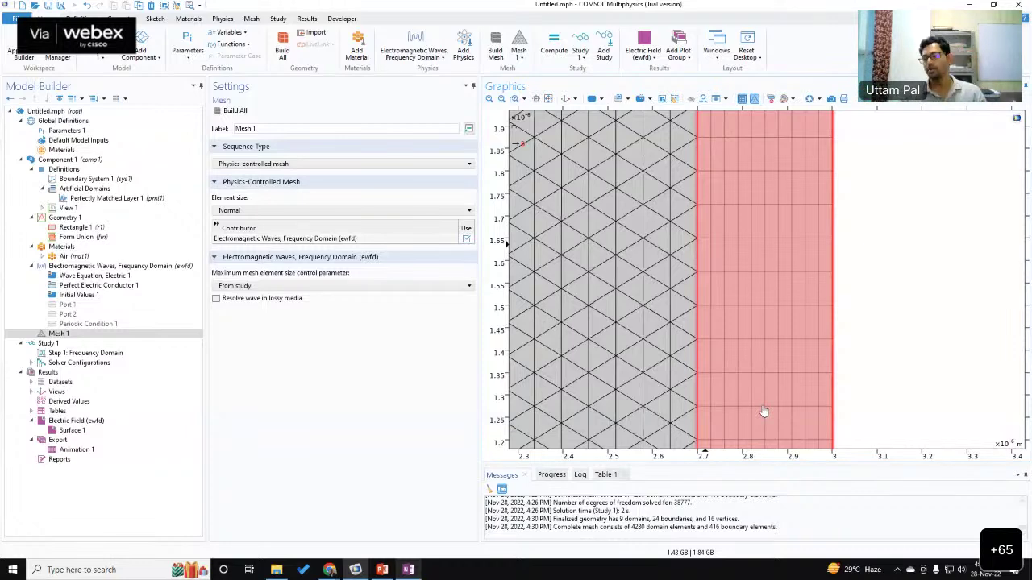
{"action": "scroll", "coordinate": [770, 413], "scroll_direction": "down", "scroll_amount": 4}
{"action": "left_click", "coordinate": [549, 98]}
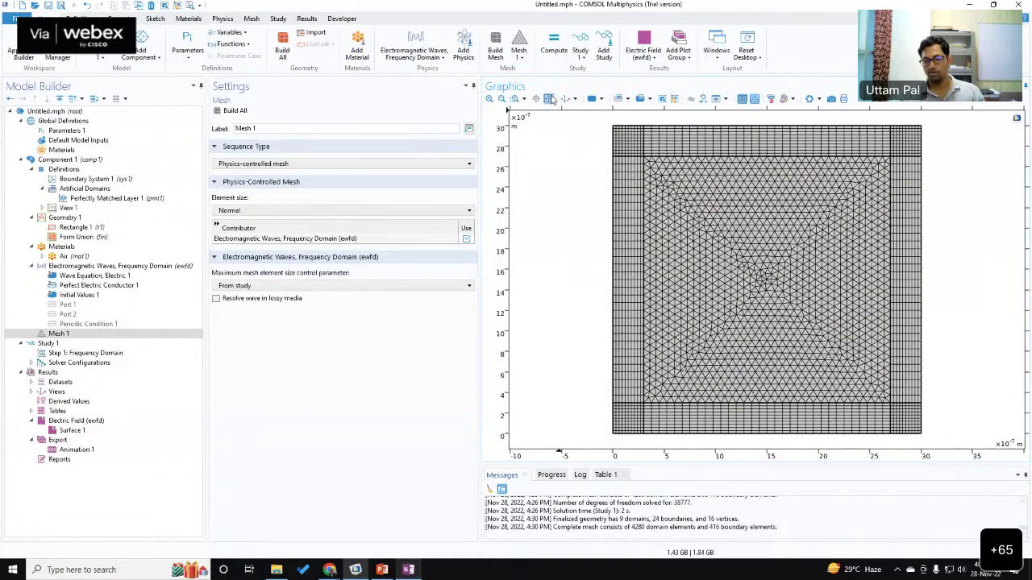
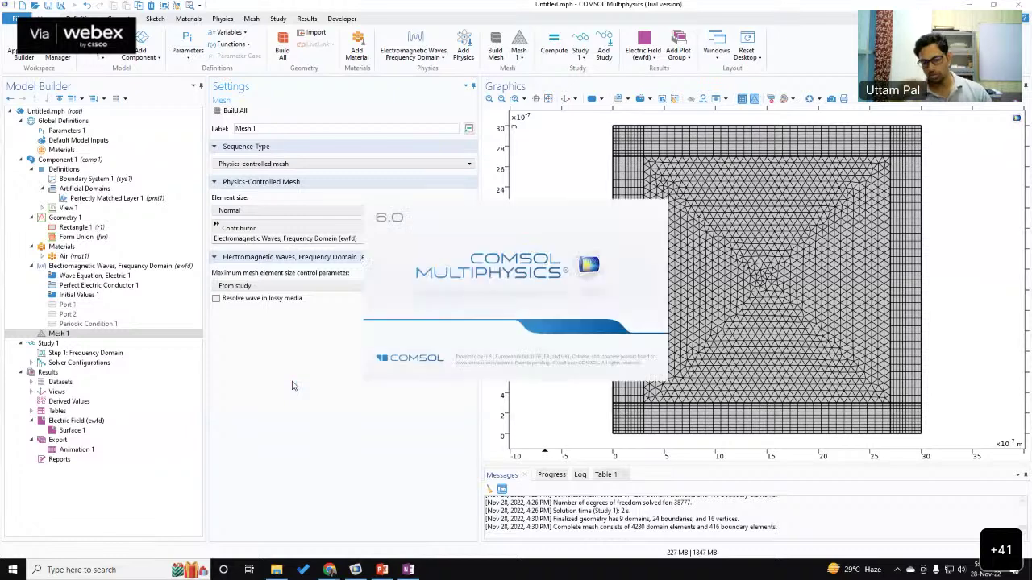
Step: Switch to OneNote, add a blank page, and sketch three parallel slanted cylinders side by side in red
{"action": "left_click", "coordinate": [408, 570]}
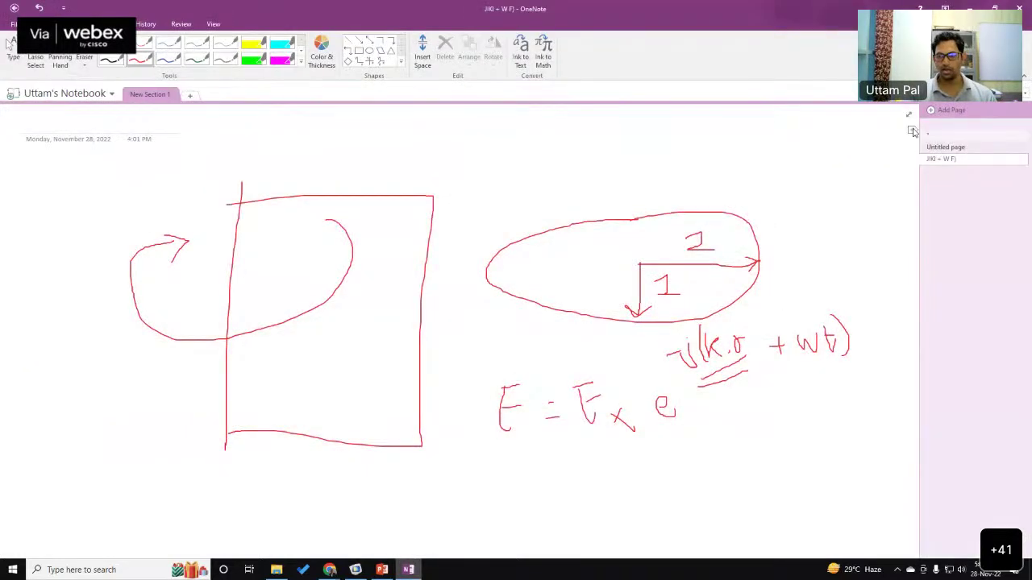
{"action": "key", "text": "ctrl+n"}
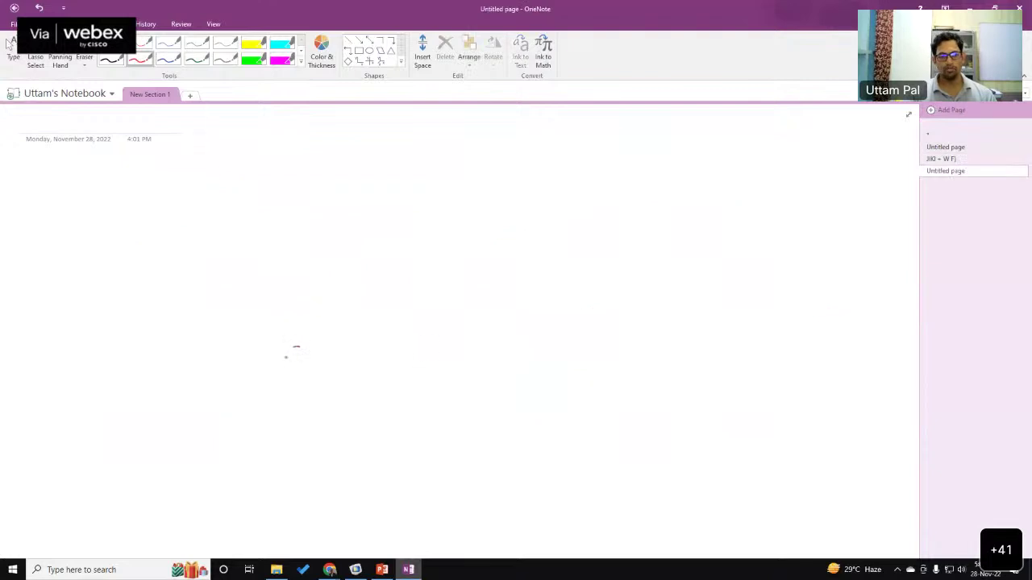
{"action": "mouse_move", "coordinate": [301, 370]}
{"action": "left_mouse_down"}
{"action": "mouse_move", "coordinate": [350, 301]}
{"action": "mouse_move", "coordinate": [423, 248]}
{"action": "left_mouse_up"}
{"action": "left_click_drag", "start_coordinate": [307, 368], "coordinate": [432, 280]}
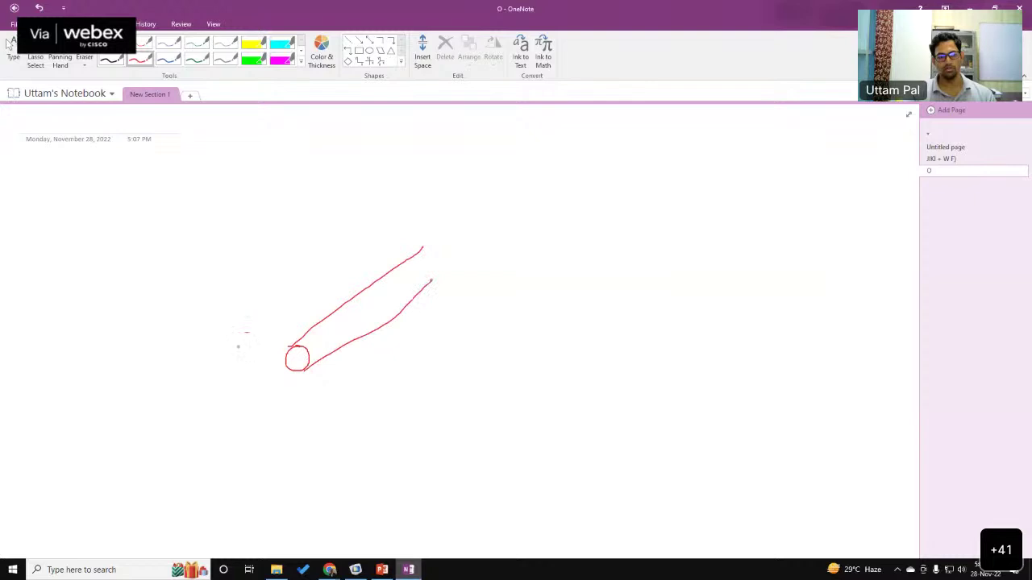
{"action": "mouse_move", "coordinate": [247, 332]}
{"action": "left_mouse_down"}
{"action": "mouse_move", "coordinate": [268, 308]}
{"action": "mouse_move", "coordinate": [335, 253]}
{"action": "left_mouse_up"}
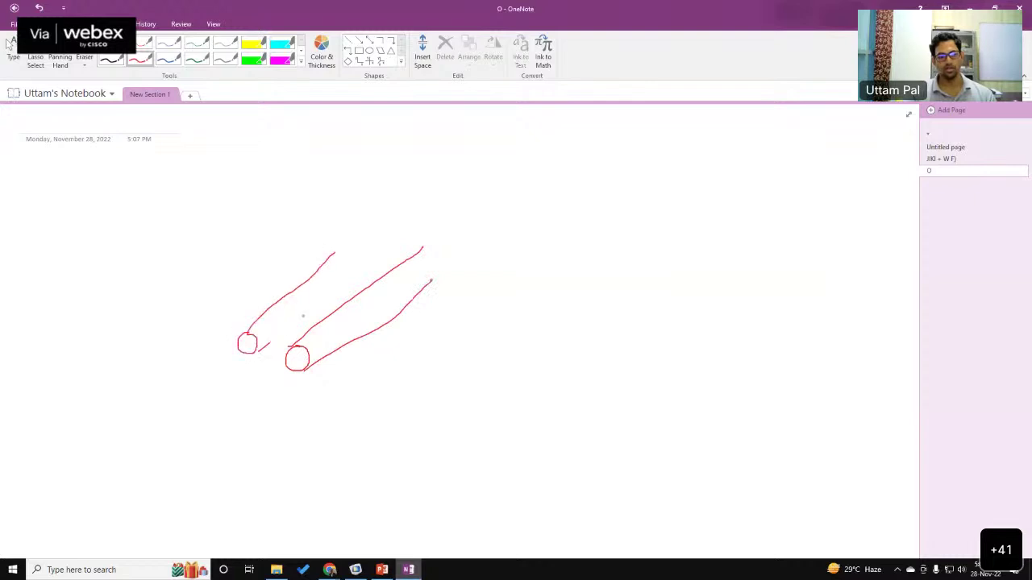
{"action": "left_click_drag", "start_coordinate": [303, 316], "coordinate": [366, 258]}
{"action": "left_click_drag", "start_coordinate": [204, 340], "coordinate": [256, 255]}
{"action": "left_click_drag", "start_coordinate": [218, 327], "coordinate": [274, 264]}
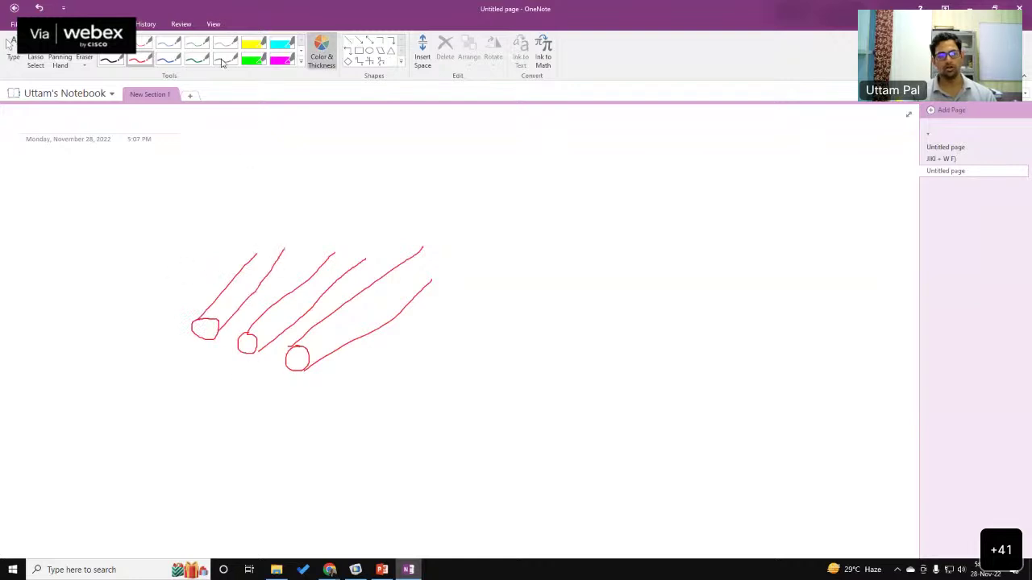
Step: Draw a black rectangle around the cylinder ends and a second, empty black rectangle beside it
{"action": "left_click", "coordinate": [111, 59]}
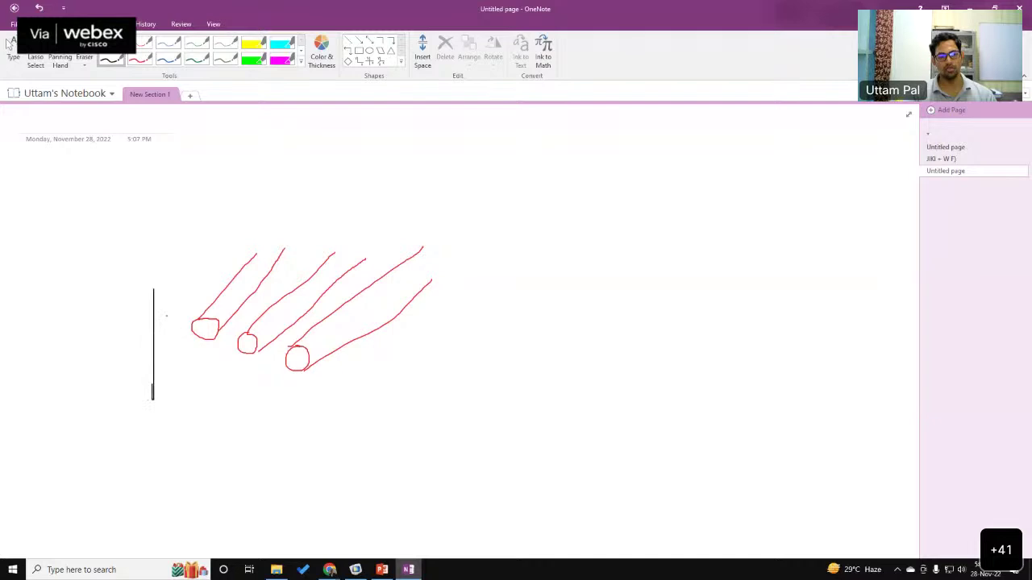
{"action": "mouse_move", "coordinate": [156, 286]}
{"action": "left_mouse_down"}
{"action": "mouse_move", "coordinate": [424, 295]}
{"action": "mouse_move", "coordinate": [437, 397]}
{"action": "mouse_move", "coordinate": [162, 407]}
{"action": "left_mouse_up"}
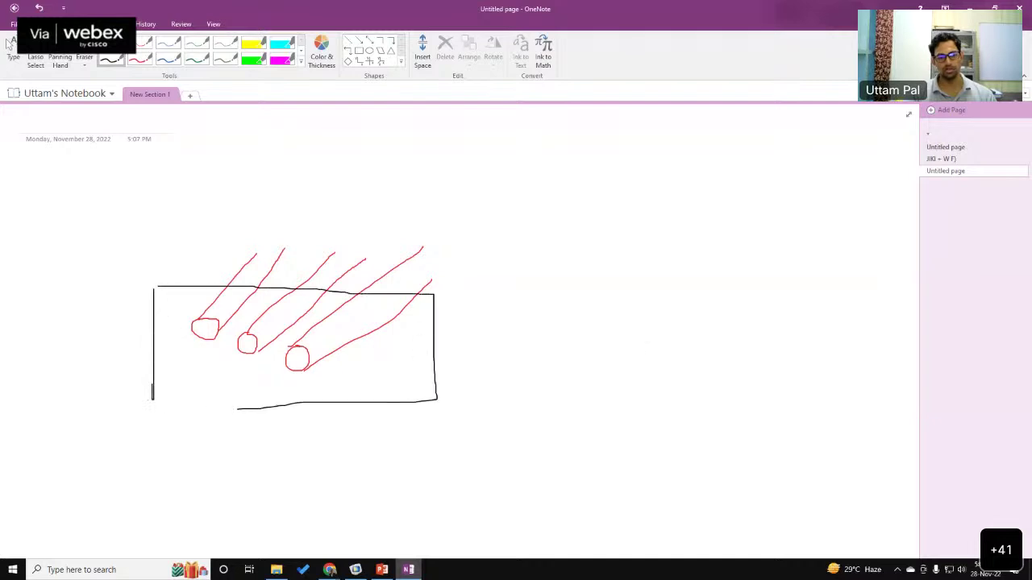
{"action": "left_click_drag", "start_coordinate": [535, 288], "coordinate": [534, 363]}
{"action": "mouse_move", "coordinate": [534, 286]}
{"action": "left_mouse_down"}
{"action": "mouse_move", "coordinate": [824, 278]}
{"action": "mouse_move", "coordinate": [836, 354]}
{"action": "mouse_move", "coordinate": [835, 378]}
{"action": "mouse_move", "coordinate": [535, 362]}
{"action": "left_mouse_up"}
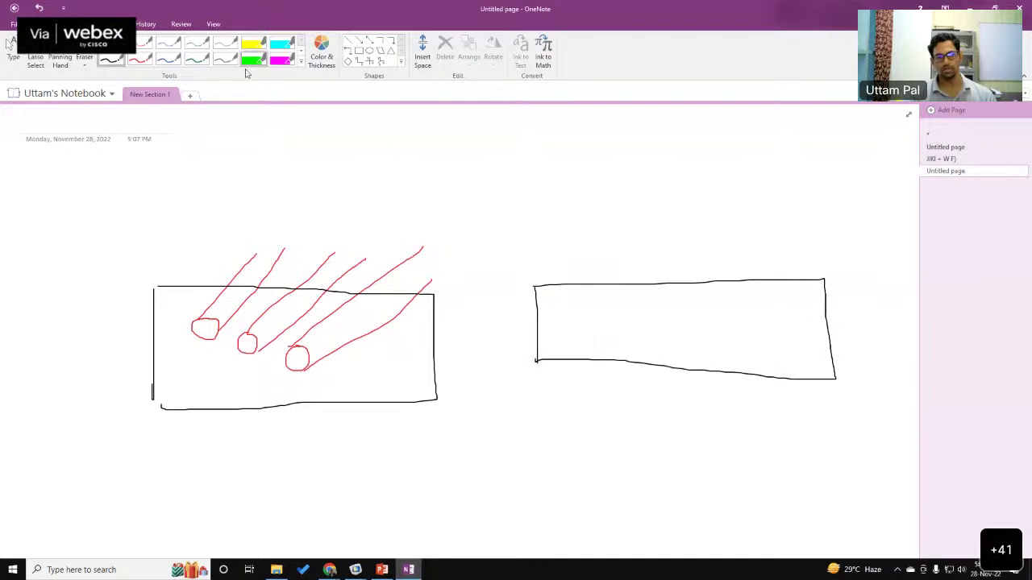
Step: Draw a row of four red circles inside the empty rectangle, and label the cylinder sketch 3D and the circle sketch 2D
{"action": "left_click", "coordinate": [140, 59]}
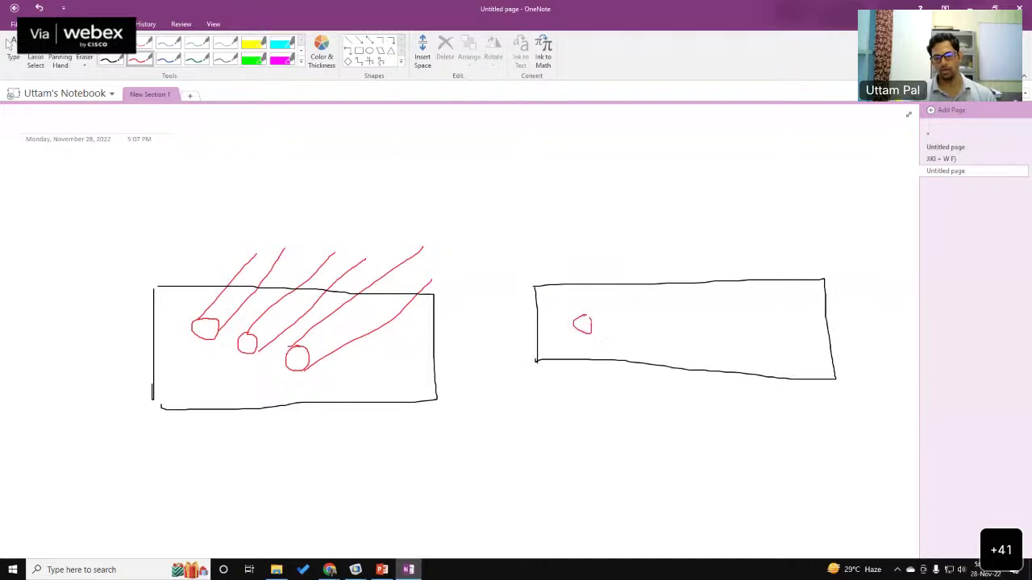
{"action": "mouse_move", "coordinate": [622, 316]}
{"action": "left_mouse_down"}
{"action": "mouse_move", "coordinate": [655, 329]}
{"action": "mouse_move", "coordinate": [662, 315]}
{"action": "mouse_move", "coordinate": [709, 322]}
{"action": "mouse_move", "coordinate": [696, 315]}
{"action": "left_mouse_up"}
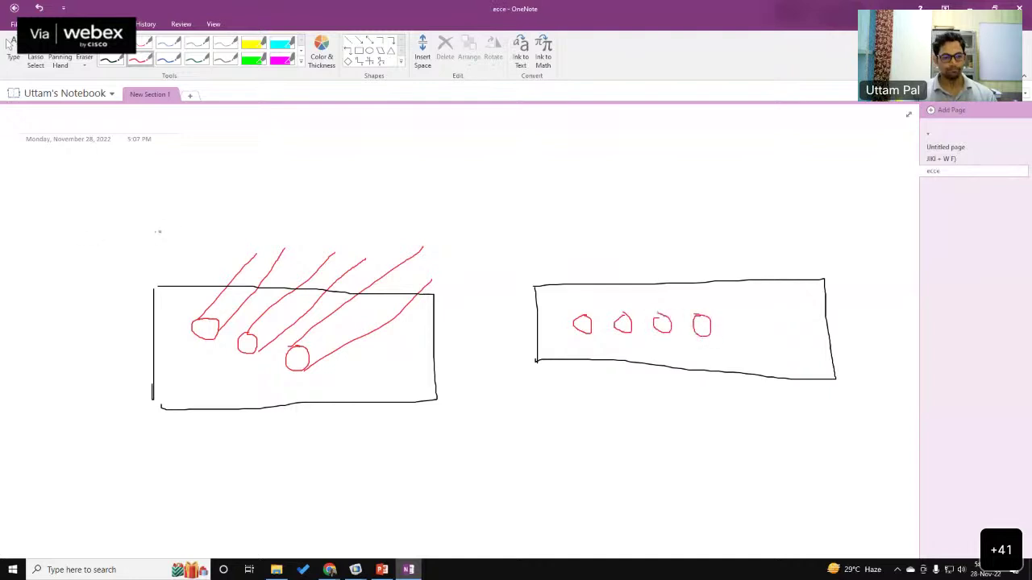
{"action": "left_click_drag", "start_coordinate": [190, 236], "coordinate": [180, 246]}
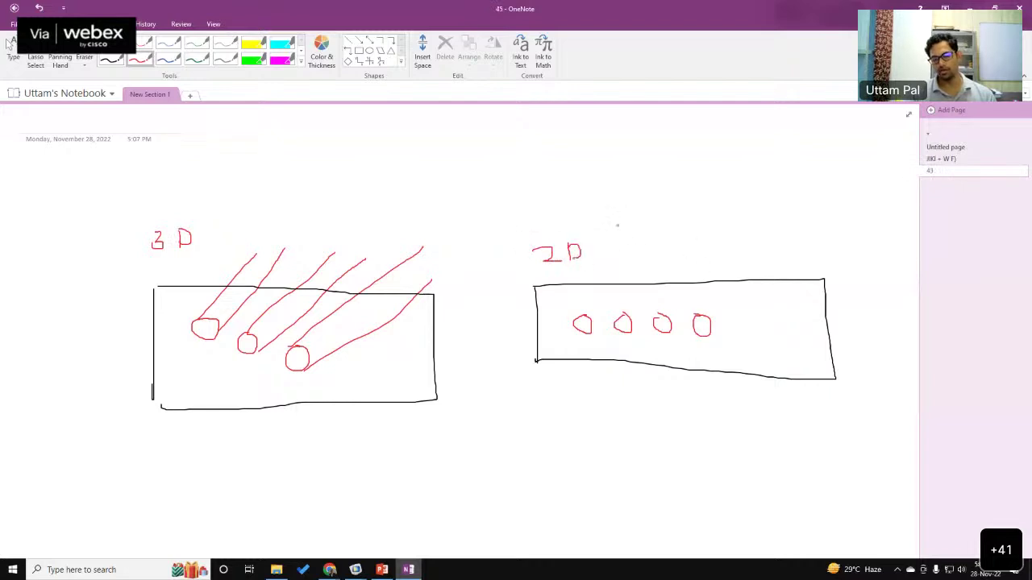
Step: Draw two curved red beam edges across the 2D sketch and scribble red coupling marks in the gaps between neighbouring circles
{"action": "left_click_drag", "start_coordinate": [611, 214], "coordinate": [597, 424]}
{"action": "mouse_move", "coordinate": [693, 209]}
{"action": "left_mouse_down"}
{"action": "mouse_move", "coordinate": [683, 331]}
{"action": "mouse_move", "coordinate": [715, 420]}
{"action": "mouse_move", "coordinate": [739, 427]}
{"action": "left_mouse_up"}
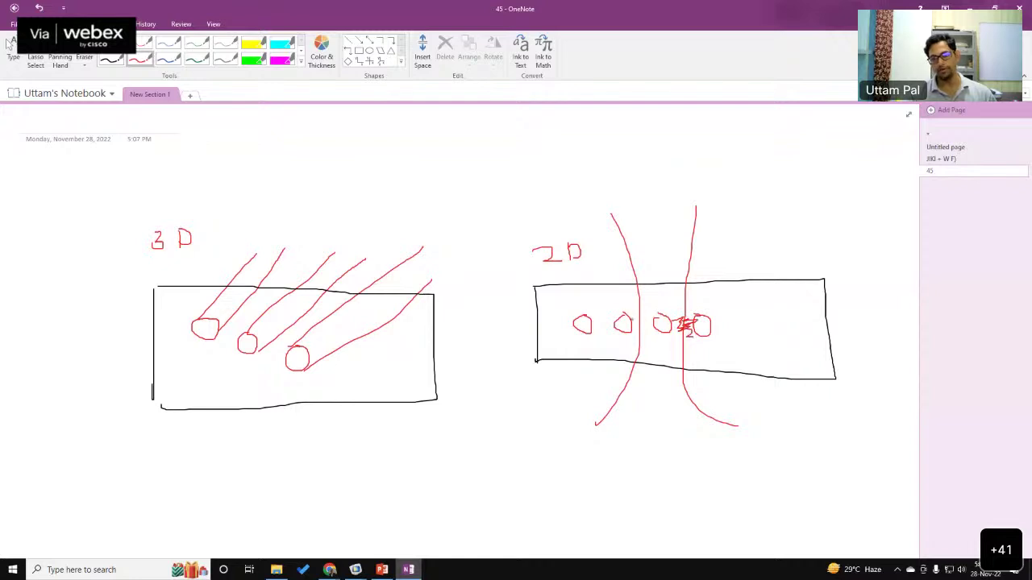
{"action": "left_click_drag", "start_coordinate": [649, 324], "coordinate": [635, 339]}
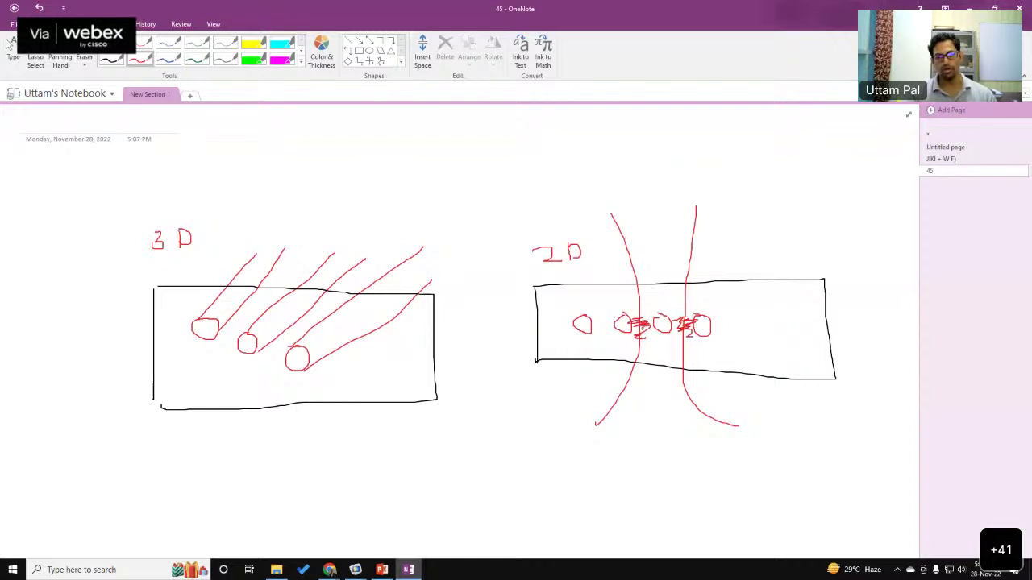
Step: Switch to COMSOL Multiphysics and select the nanorods example under Wave Optics Module, Optical Scattering in the Application Libraries
{"action": "key", "text": "alt+Tab"}
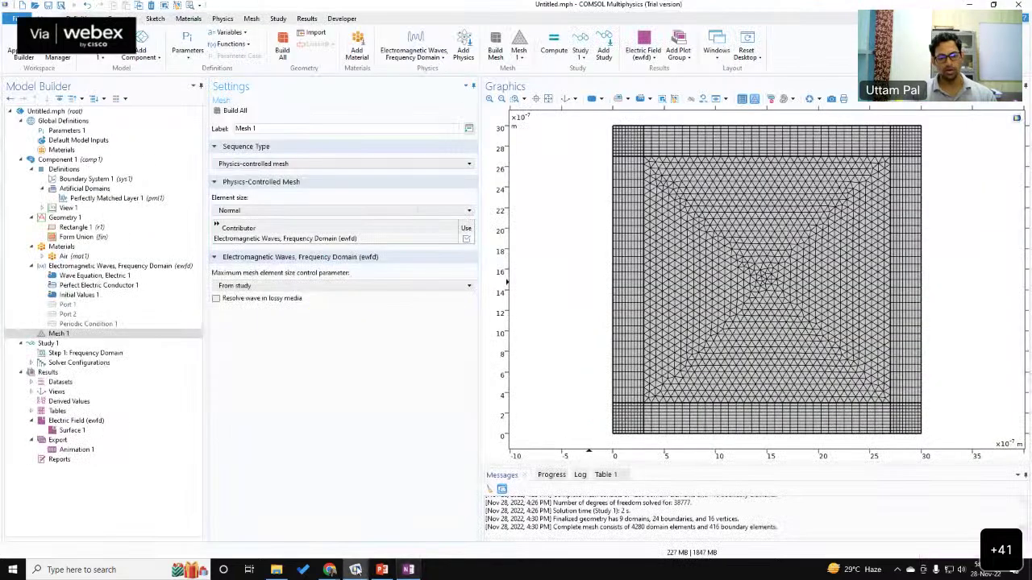
{"action": "left_click", "coordinate": [12, 18]}
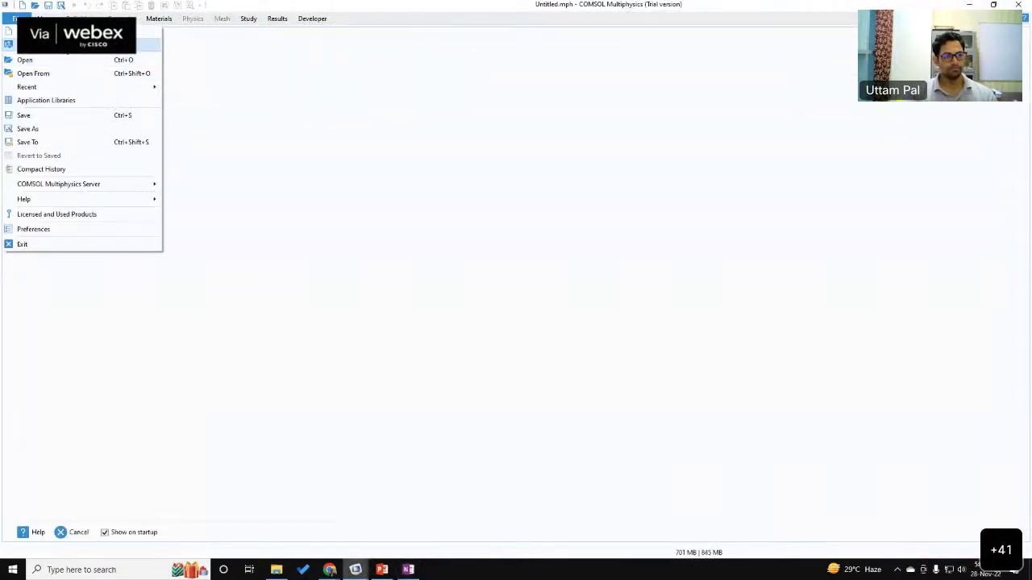
{"action": "left_click", "coordinate": [71, 98]}
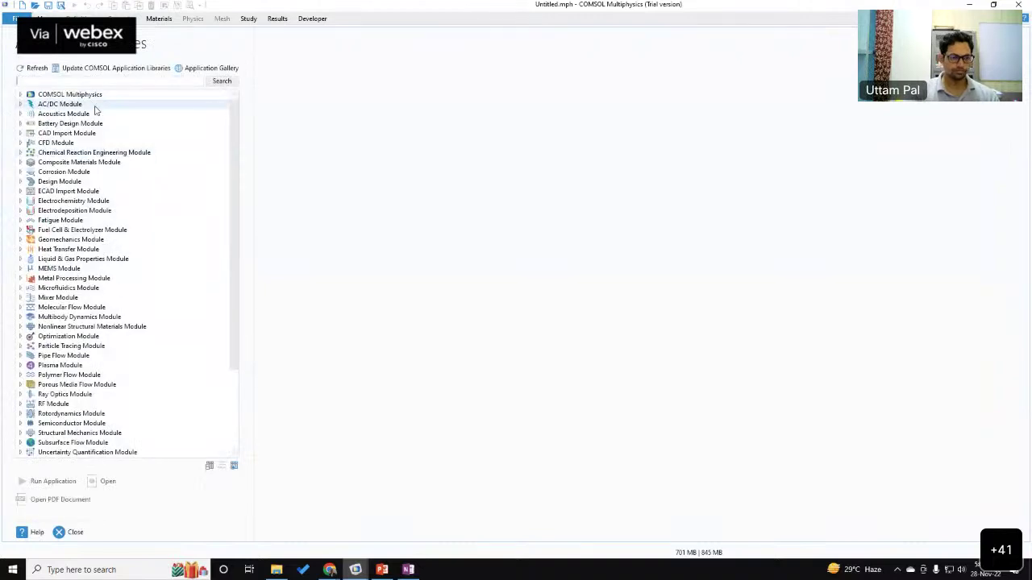
{"action": "scroll", "coordinate": [118, 328], "scroll_direction": "down", "scroll_amount": 3}
{"action": "scroll", "coordinate": [118, 328], "scroll_direction": "down", "scroll_amount": 1}
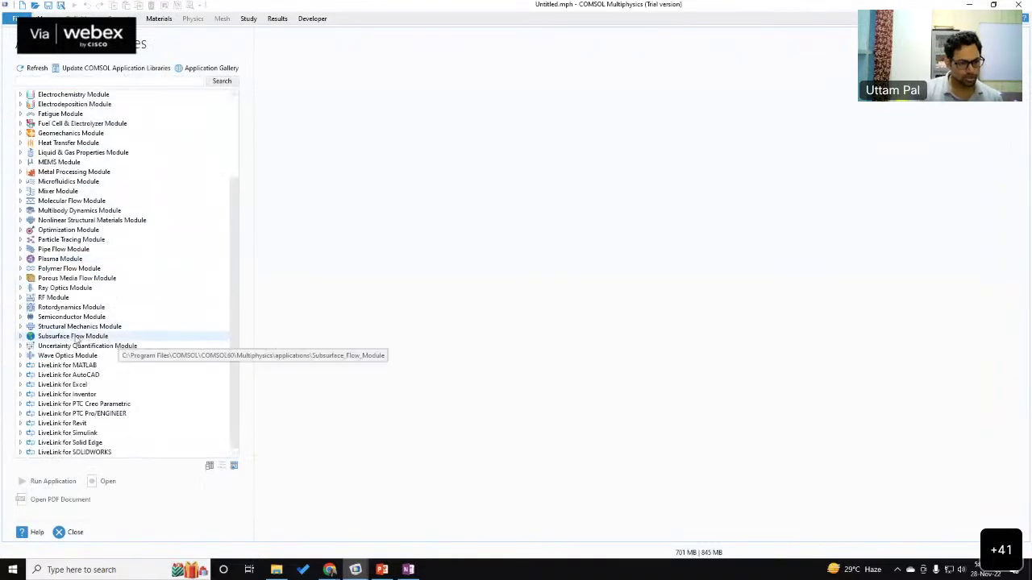
{"action": "left_click", "coordinate": [21, 355]}
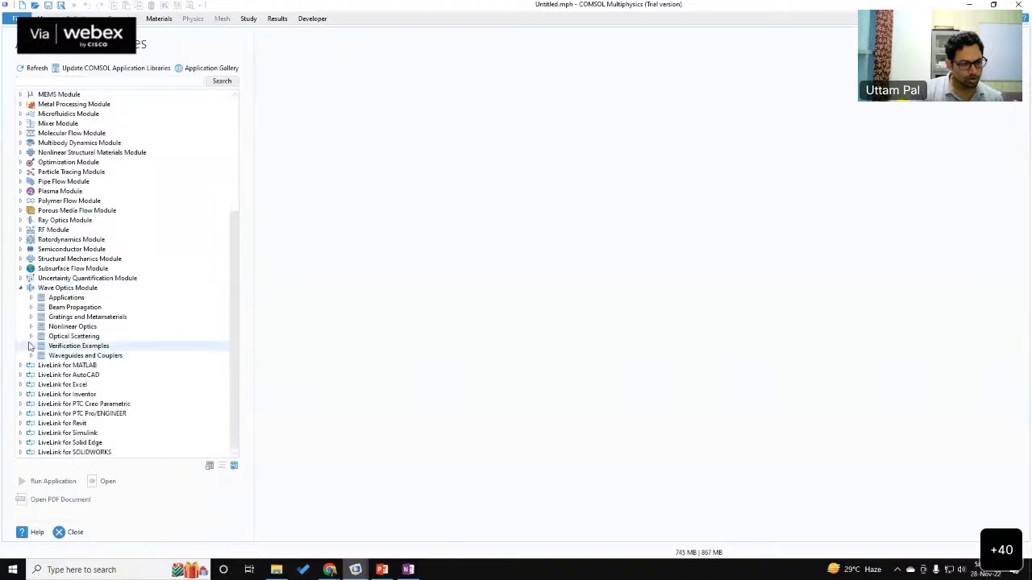
{"action": "left_click", "coordinate": [30, 336]}
{"action": "left_click", "coordinate": [74, 366]}
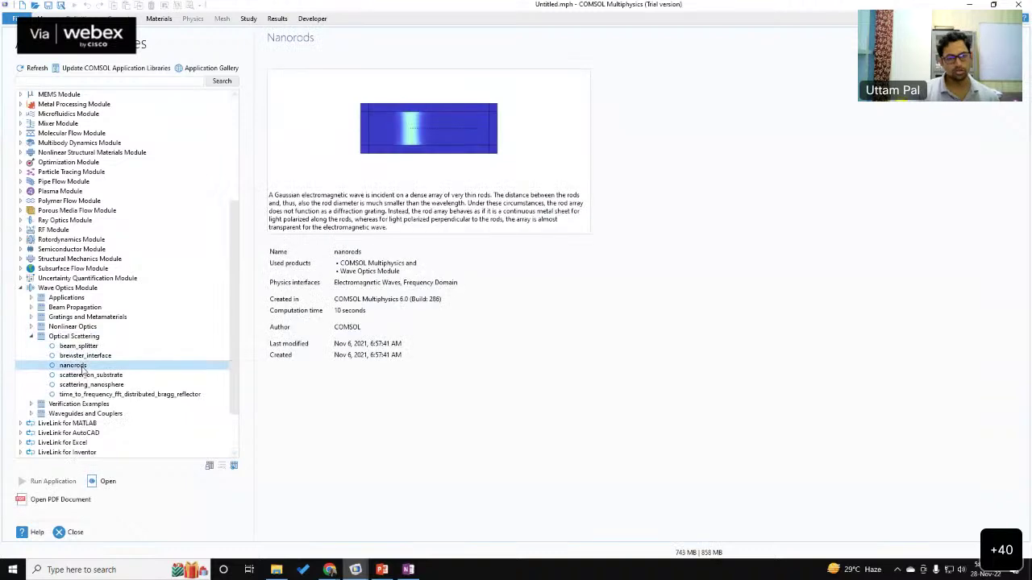
Step: Open the nanorods PDF documentation, hide its bookmarks, and examine Figure 1 with the rod array and incident Gaussian beam
{"action": "left_click", "coordinate": [74, 505]}
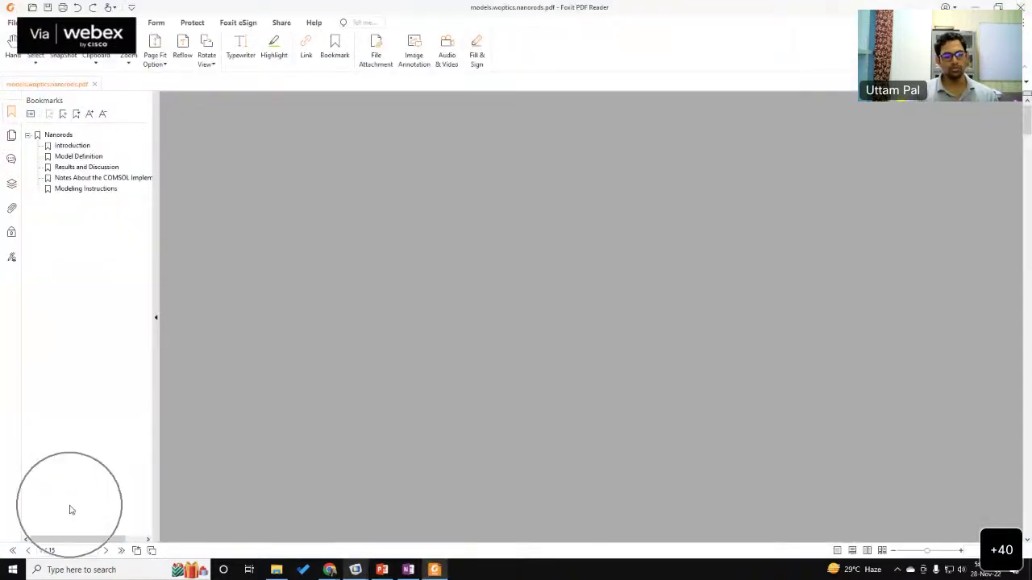
{"action": "left_click", "coordinate": [156, 320]}
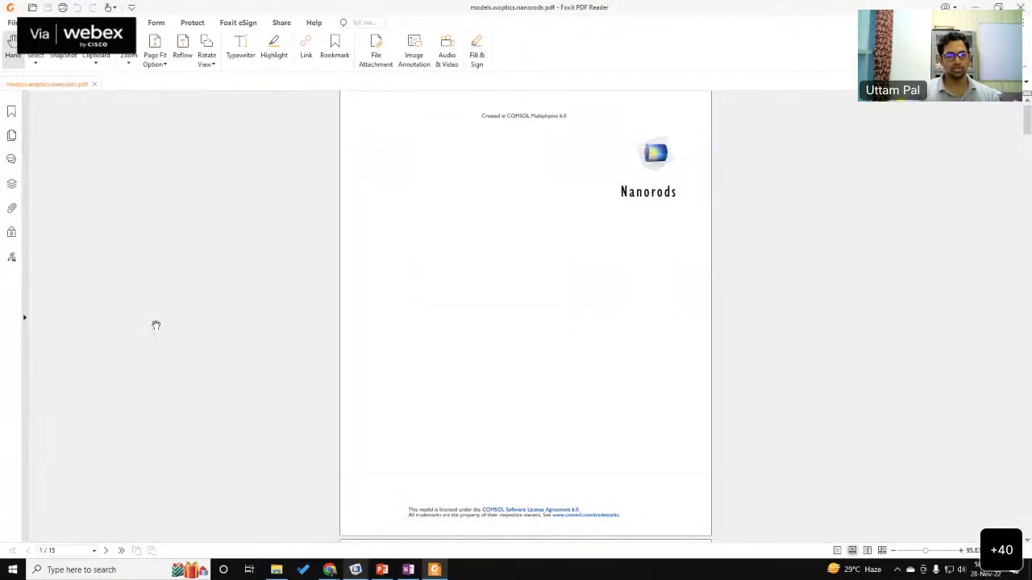
{"action": "key", "text": "alt+Tab"}
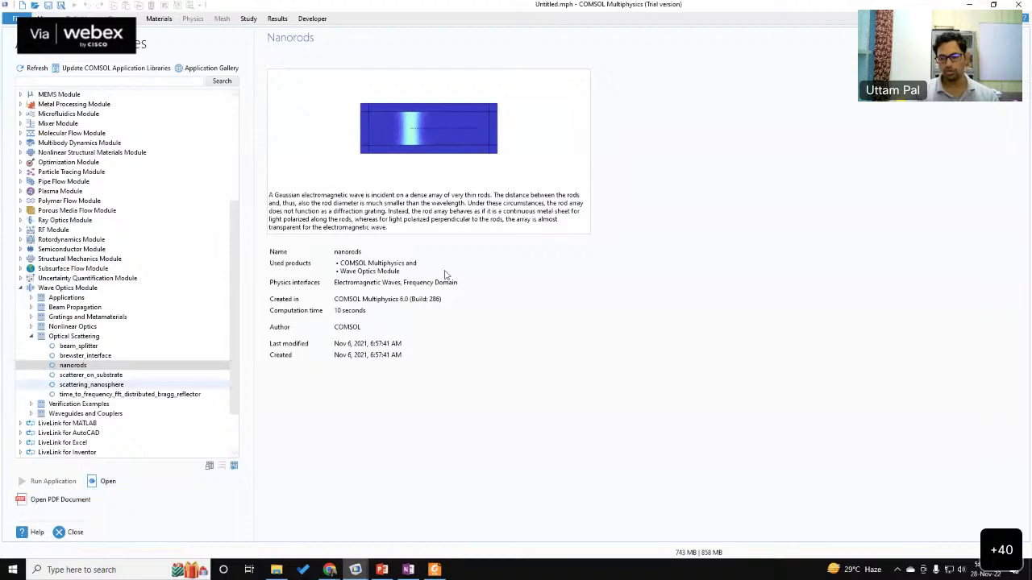
{"action": "key", "text": "alt+Tab"}
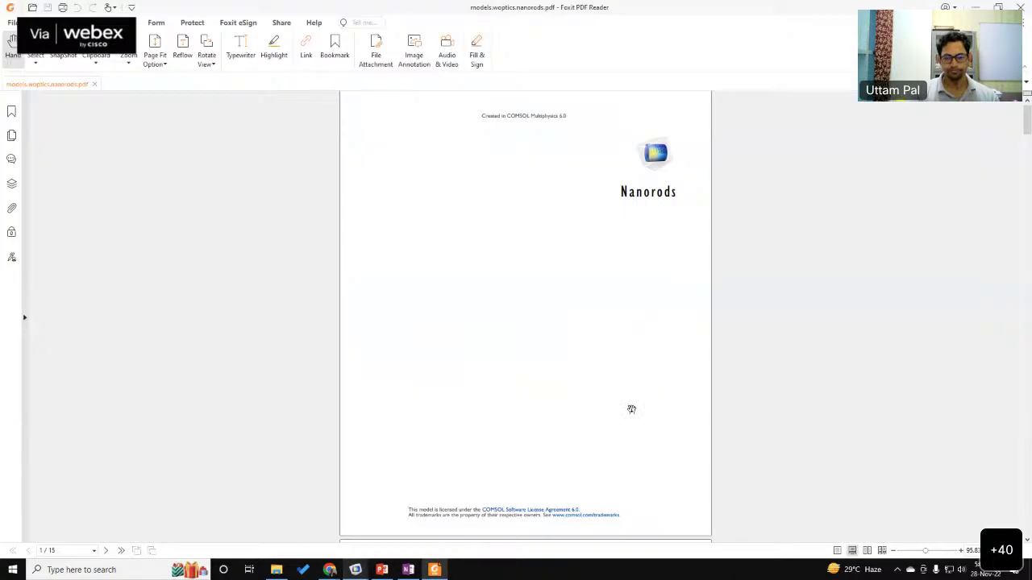
{"action": "scroll", "coordinate": [631, 403], "scroll_direction": "down", "scroll_amount": 15}
{"action": "scroll", "coordinate": [560, 430], "scroll_direction": "up", "scroll_amount": 2, "text": "ctrl"}
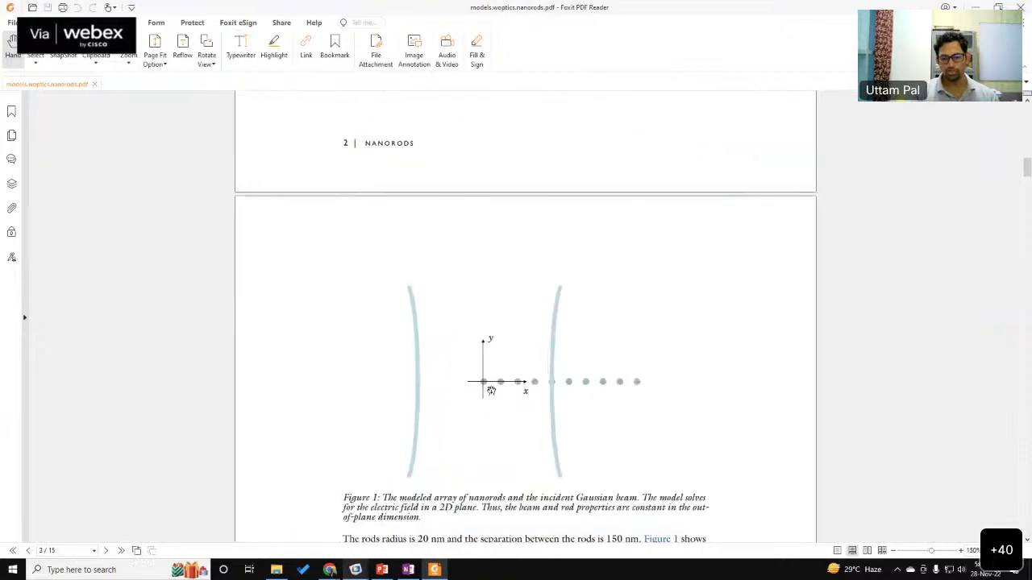
{"action": "scroll", "coordinate": [589, 389], "scroll_direction": "down", "scroll_amount": 2, "text": "ctrl"}
{"action": "scroll", "coordinate": [589, 399], "scroll_direction": "down", "scroll_amount": 10}
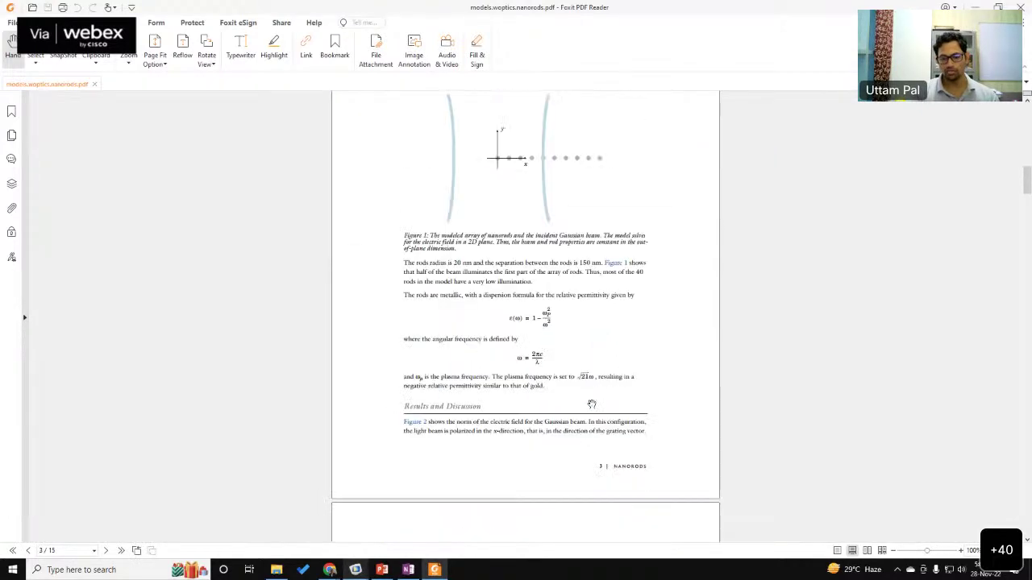
Step: Examine the nanorod array and the Gaussian beam up close in the Figure 2 surface plot of the electric field norm
{"action": "scroll", "coordinate": [479, 396], "scroll_direction": "up", "scroll_amount": 3}
{"action": "scroll", "coordinate": [479, 396], "scroll_direction": "up", "scroll_amount": 3, "text": "ctrl"}
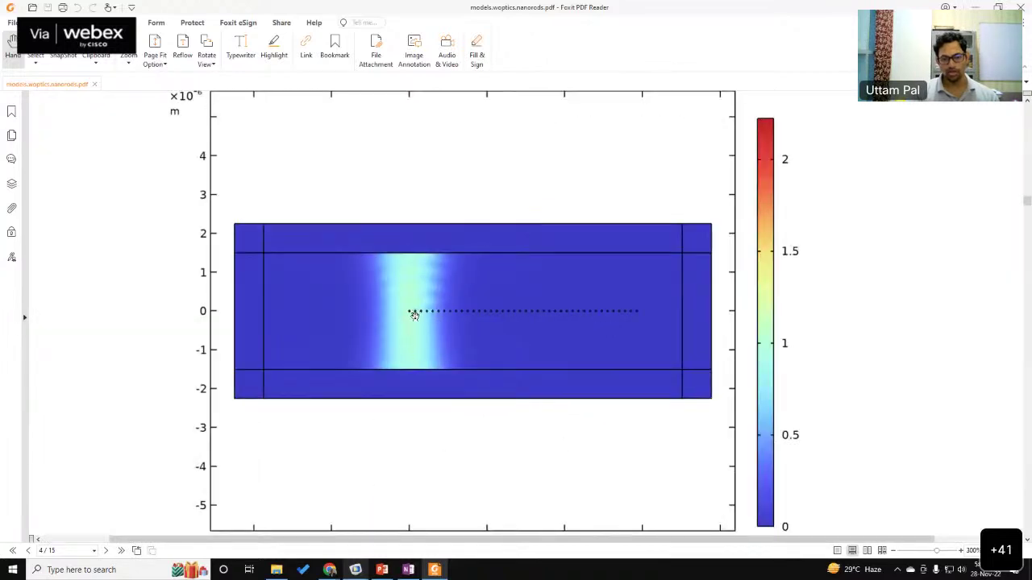
{"action": "scroll", "coordinate": [412, 311], "scroll_direction": "up", "scroll_amount": 3, "text": "ctrl"}
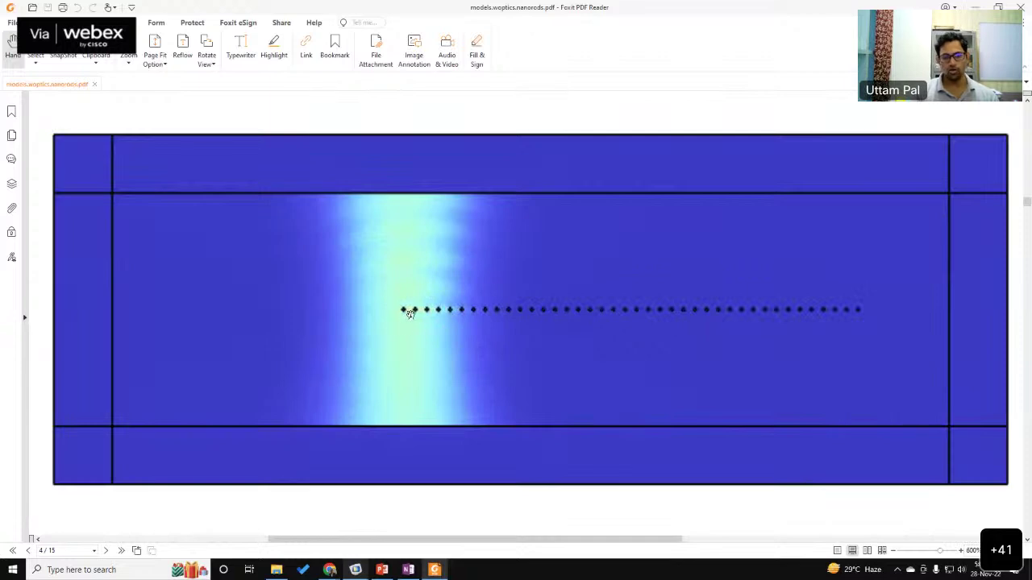
{"action": "scroll", "coordinate": [410, 312], "scroll_direction": "down", "scroll_amount": 3, "text": "ctrl"}
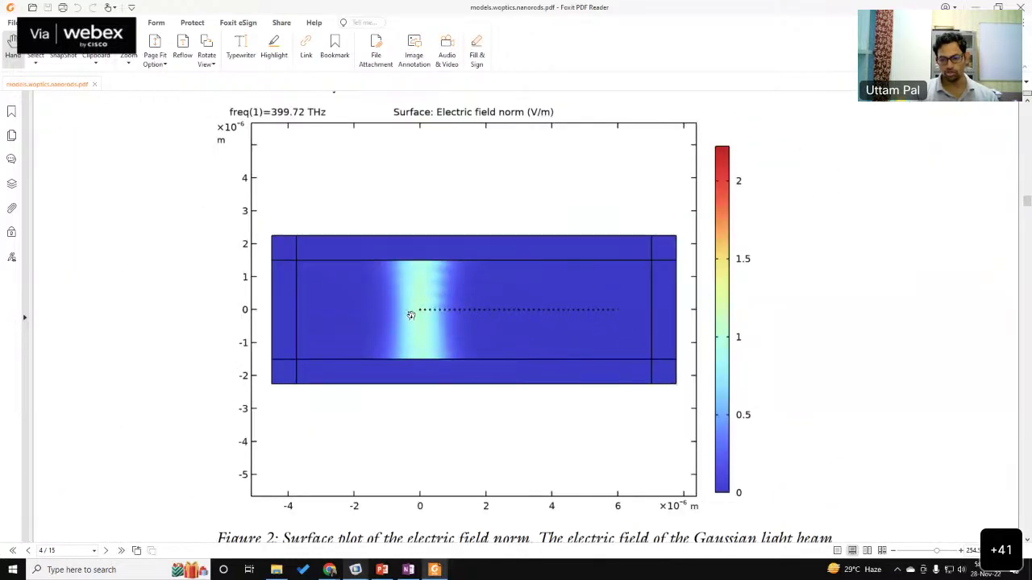
{"action": "left_click_drag", "start_coordinate": [410, 312], "coordinate": [412, 281]}
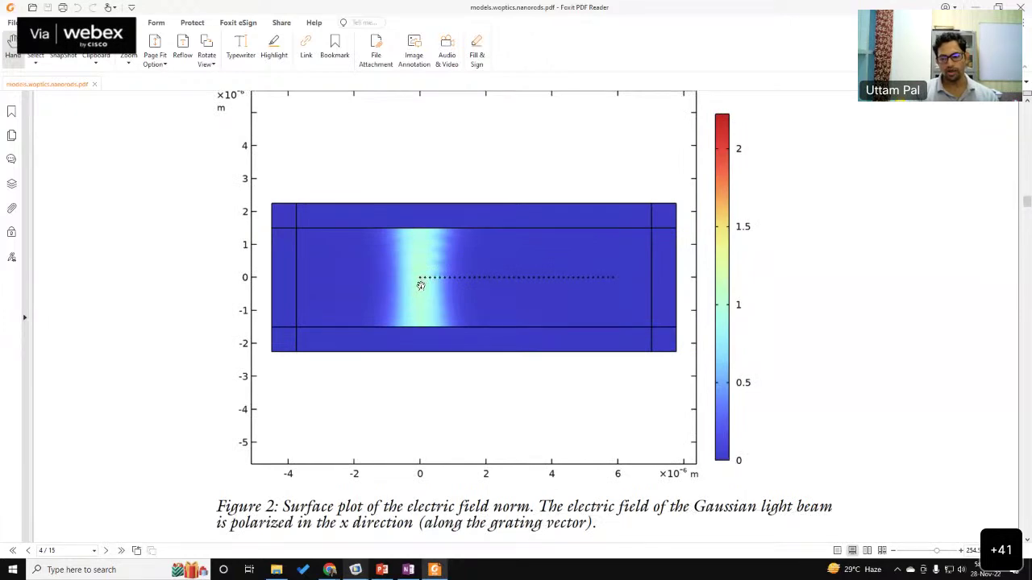
Step: Examine the field coupling between the leftmost nanorods in Figure 3 and the electric field line plot in Figure 4
{"action": "scroll", "coordinate": [426, 300], "scroll_direction": "down", "scroll_amount": 3}
{"action": "scroll", "coordinate": [425, 304], "scroll_direction": "down", "scroll_amount": 2, "text": "ctrl"}
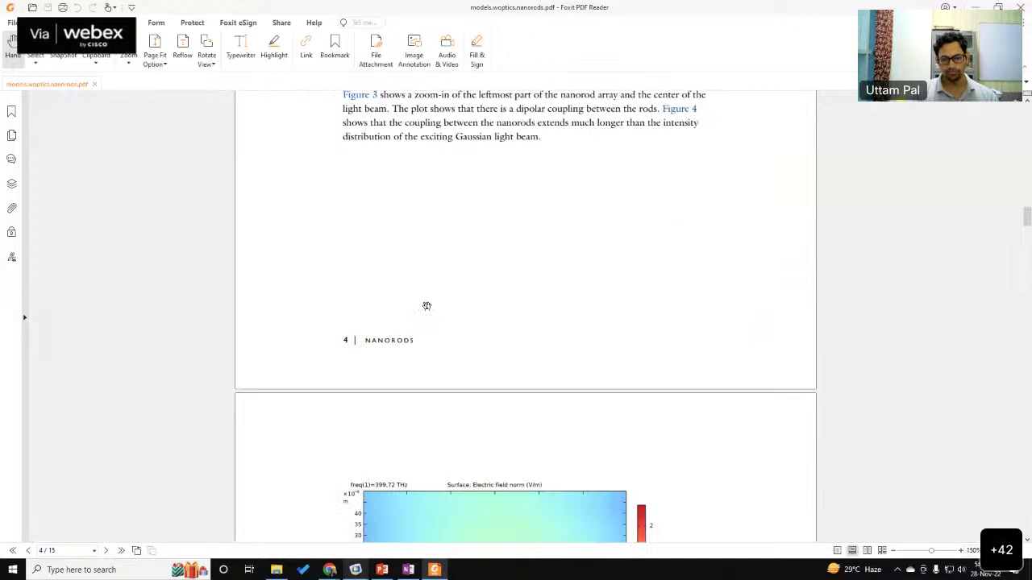
{"action": "scroll", "coordinate": [427, 306], "scroll_direction": "down", "scroll_amount": 5}
{"action": "scroll", "coordinate": [511, 382], "scroll_direction": "up", "scroll_amount": 2}
{"action": "left_click_drag", "start_coordinate": [511, 382], "coordinate": [511, 313]}
{"action": "scroll", "coordinate": [510, 313], "scroll_direction": "up", "scroll_amount": 3, "text": "ctrl"}
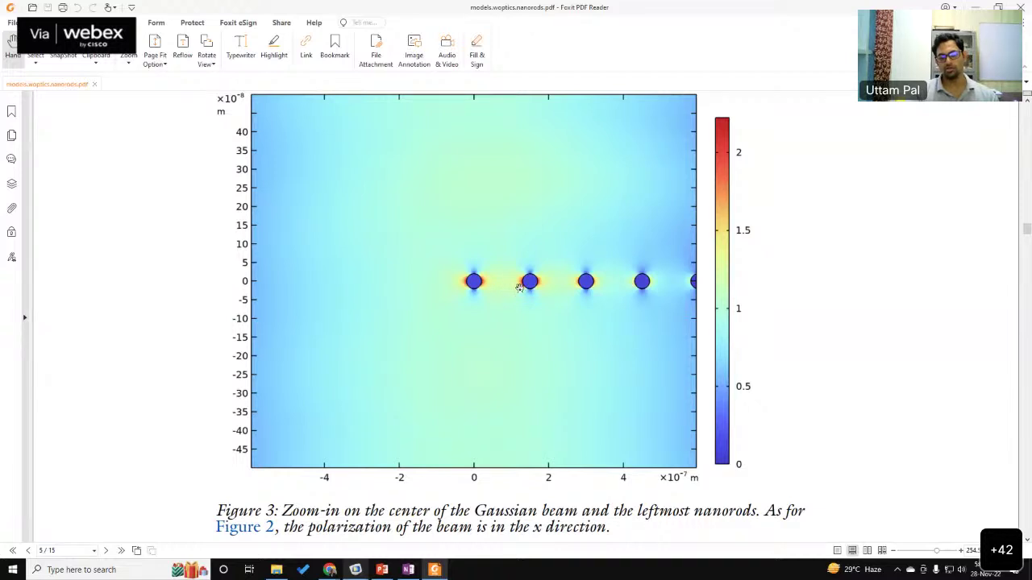
{"action": "scroll", "coordinate": [508, 287], "scroll_direction": "down", "scroll_amount": 3, "text": "ctrl"}
{"action": "scroll", "coordinate": [508, 288], "scroll_direction": "down", "scroll_amount": 5}
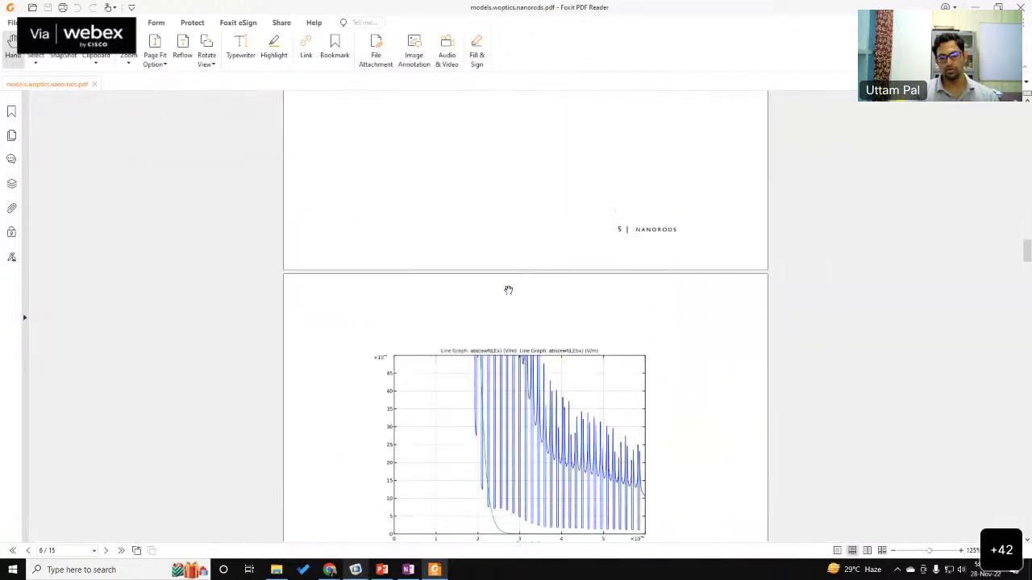
{"action": "scroll", "coordinate": [508, 290], "scroll_direction": "up", "scroll_amount": 6}
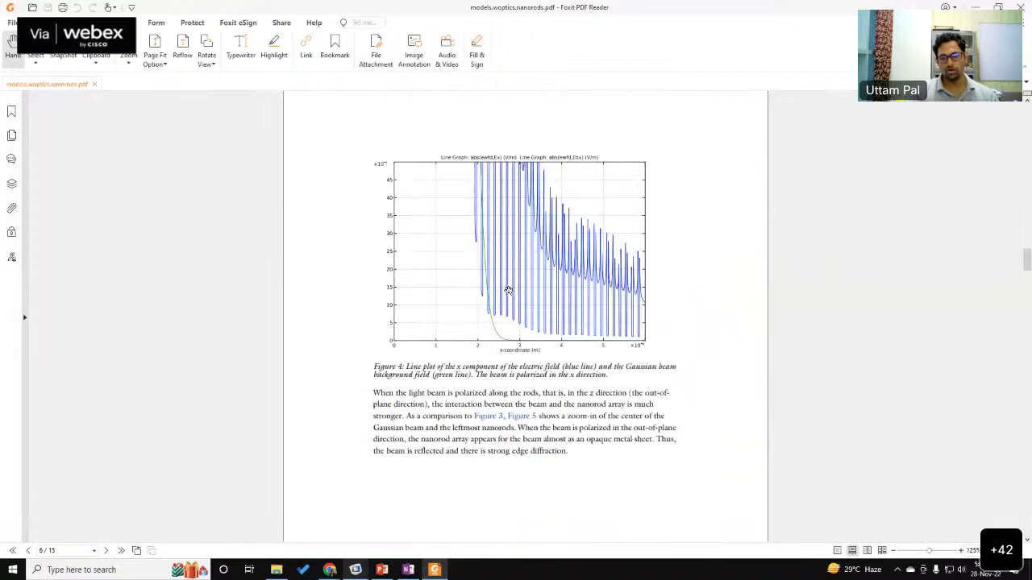
Step: Switch back to COMSOL Multiphysics and open the nanorods model from the local compact file
{"action": "key", "text": "alt+Tab"}
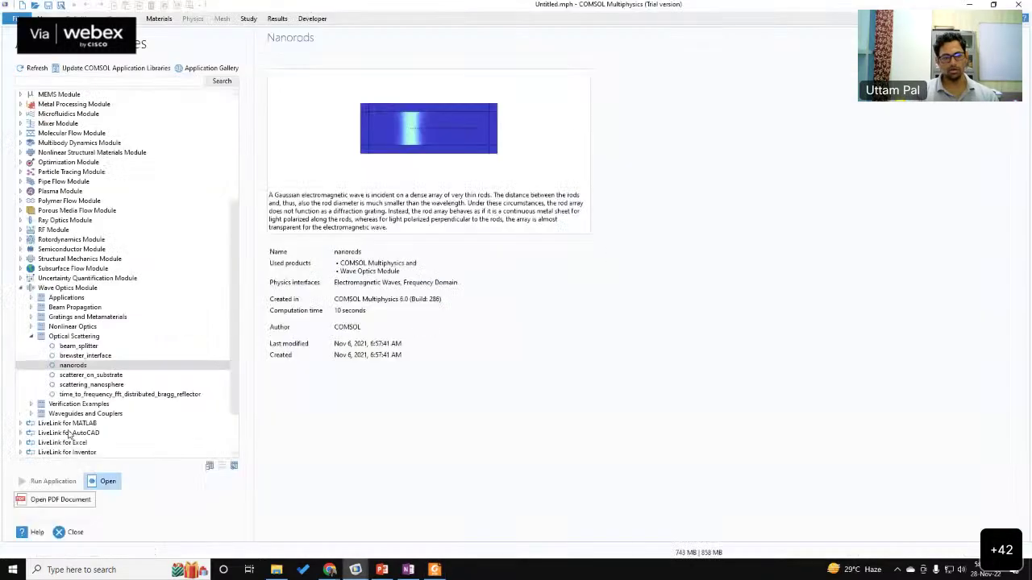
{"action": "left_click", "coordinate": [103, 482]}
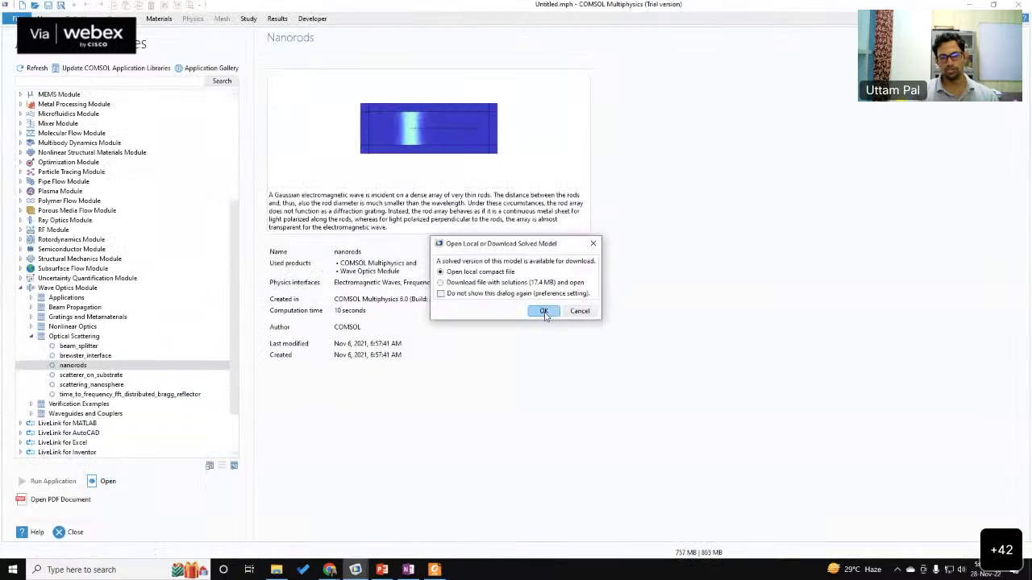
{"action": "left_click", "coordinate": [545, 313]}
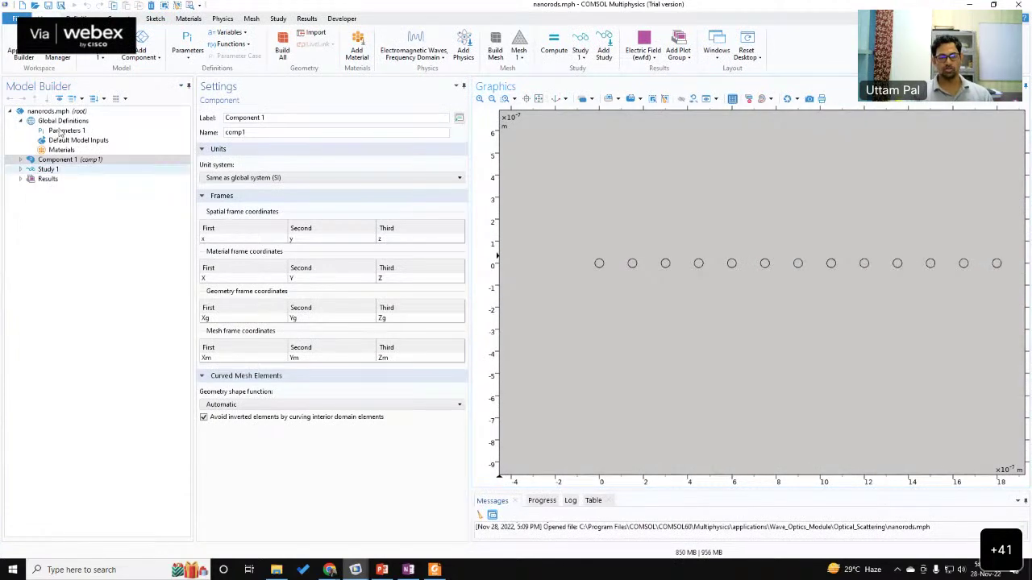
Step: Expand Component 1 and its materials, and inspect the domain selection and properties of the Air material
{"action": "left_click", "coordinate": [20, 160]}
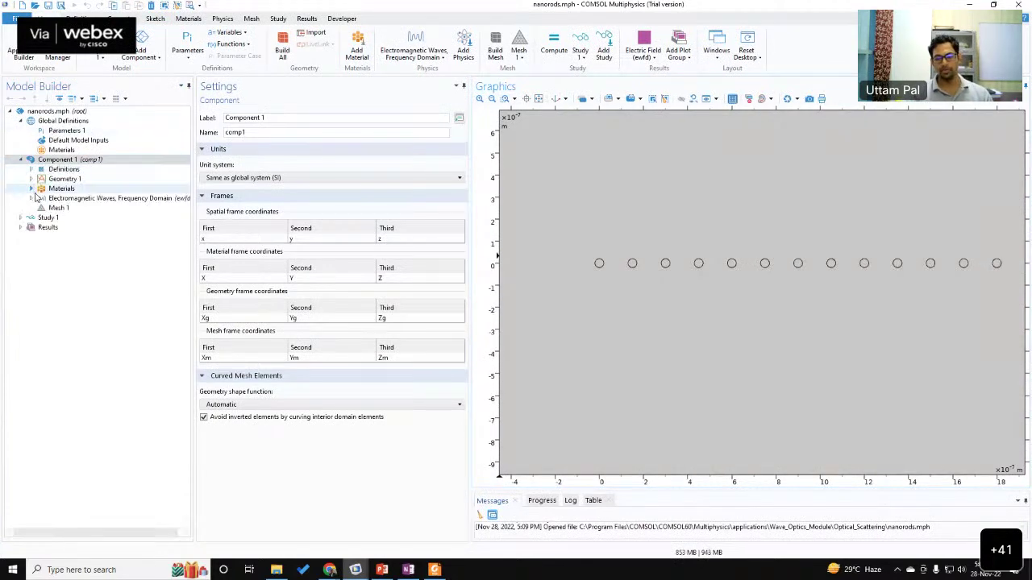
{"action": "left_click", "coordinate": [32, 189]}
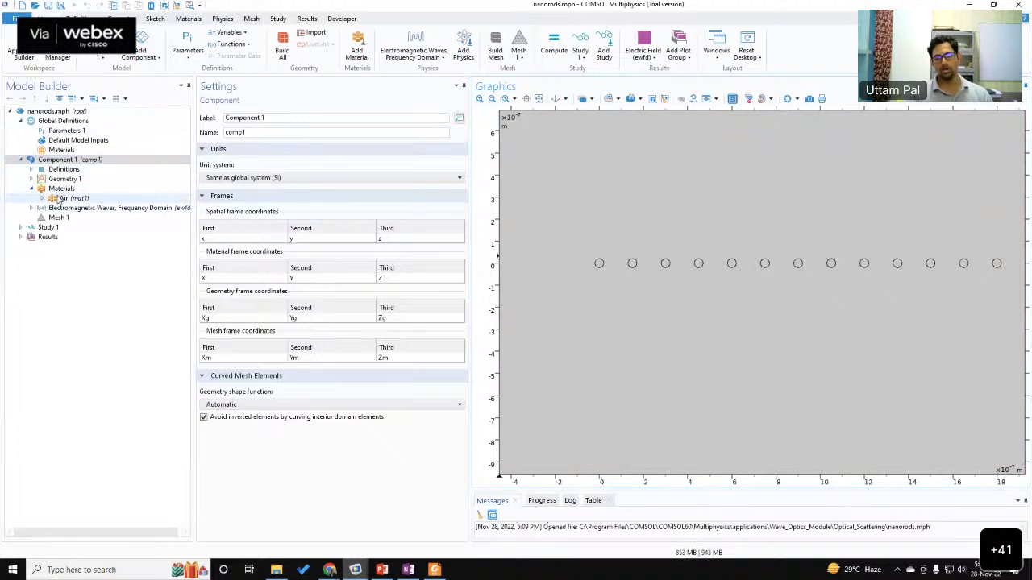
{"action": "left_click", "coordinate": [65, 199]}
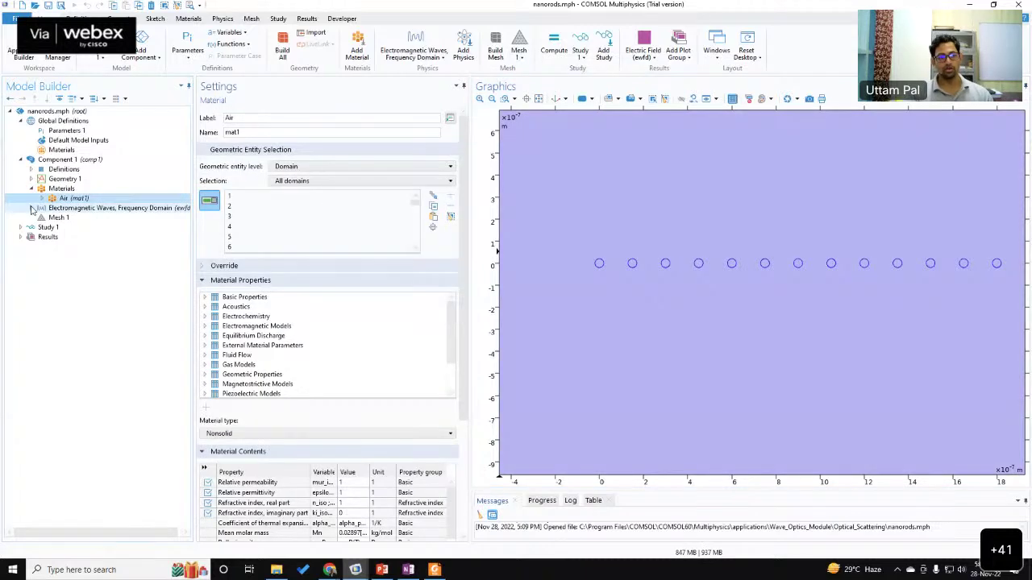
Step: Inspect the Wave Equation, Electric 2 settings for the nanorods and list the available electric displacement field models
{"action": "left_click", "coordinate": [31, 208]}
{"action": "left_click", "coordinate": [90, 247]}
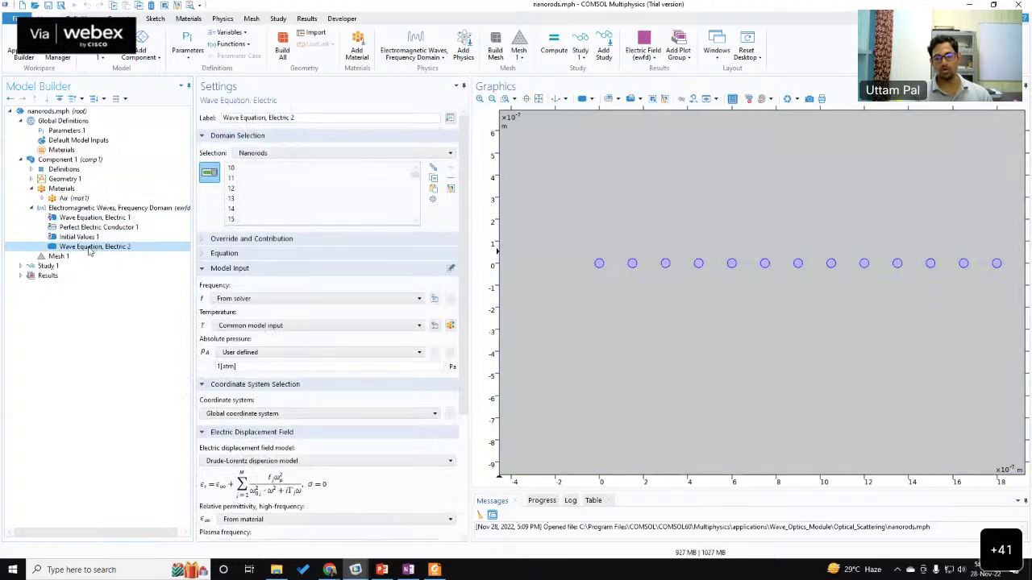
{"action": "scroll", "coordinate": [283, 426], "scroll_direction": "down", "scroll_amount": 5}
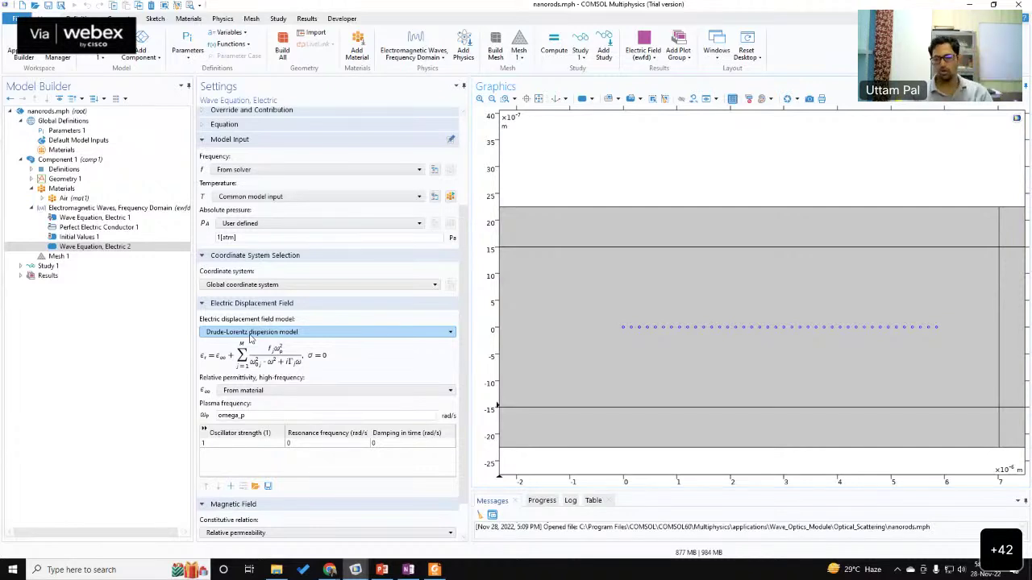
{"action": "left_click", "coordinate": [315, 332]}
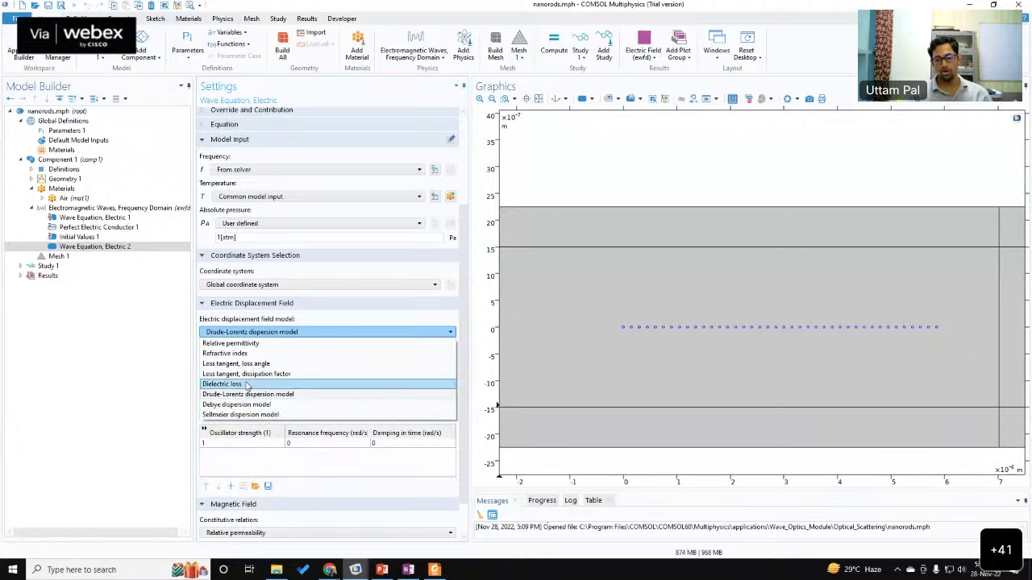
Step: Examine the Drude-Lorentz dispersion model settings of Wave Equation, Electric 2 and the row of nanorods it applies to
{"action": "left_click", "coordinate": [246, 320]}
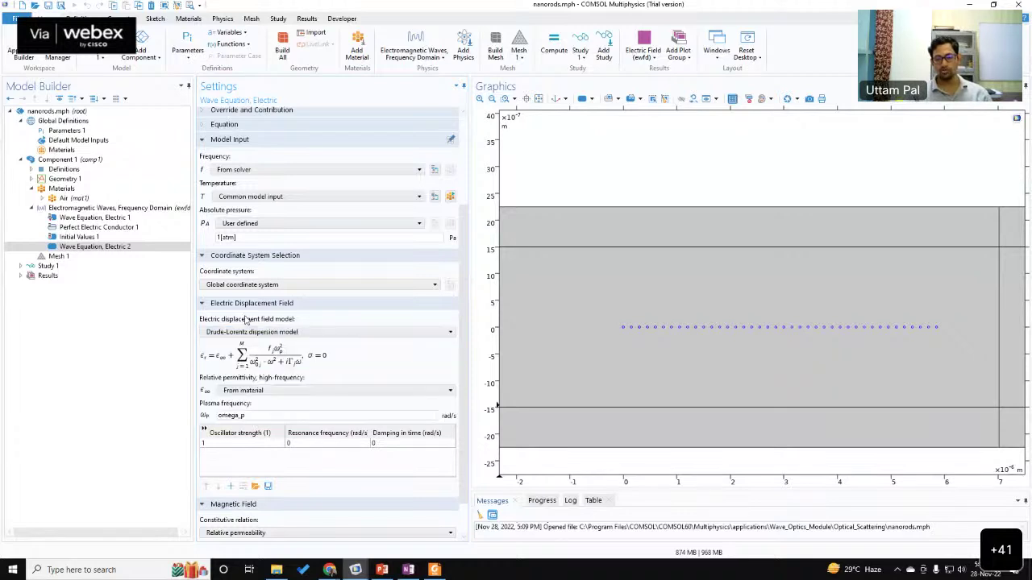
{"action": "scroll", "coordinate": [573, 332], "scroll_direction": "up", "scroll_amount": 2}
{"action": "scroll", "coordinate": [637, 277], "scroll_direction": "up", "scroll_amount": 2}
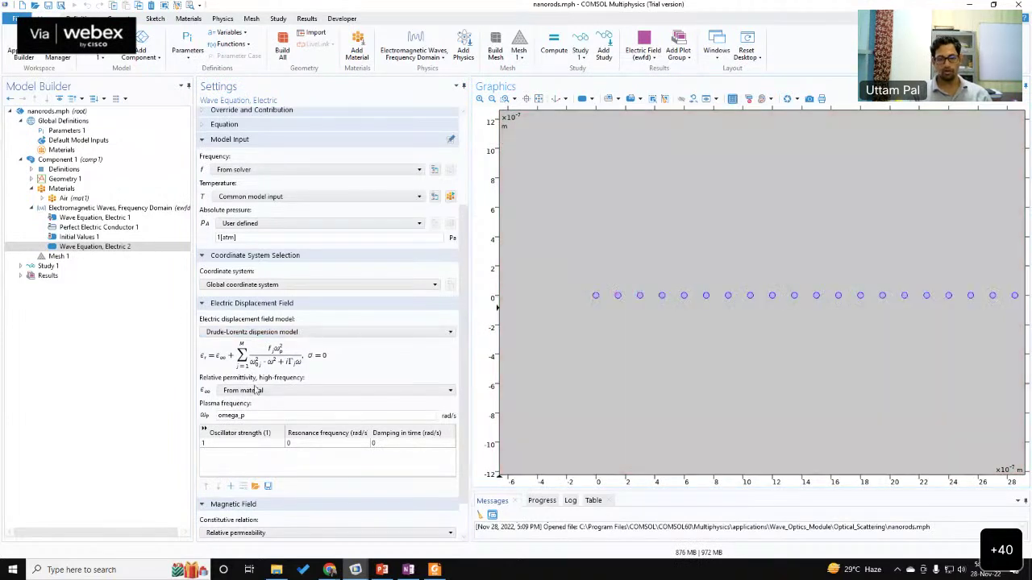
{"action": "scroll", "coordinate": [258, 434], "scroll_direction": "down", "scroll_amount": 1}
{"action": "scroll", "coordinate": [695, 249], "scroll_direction": "down", "scroll_amount": 4}
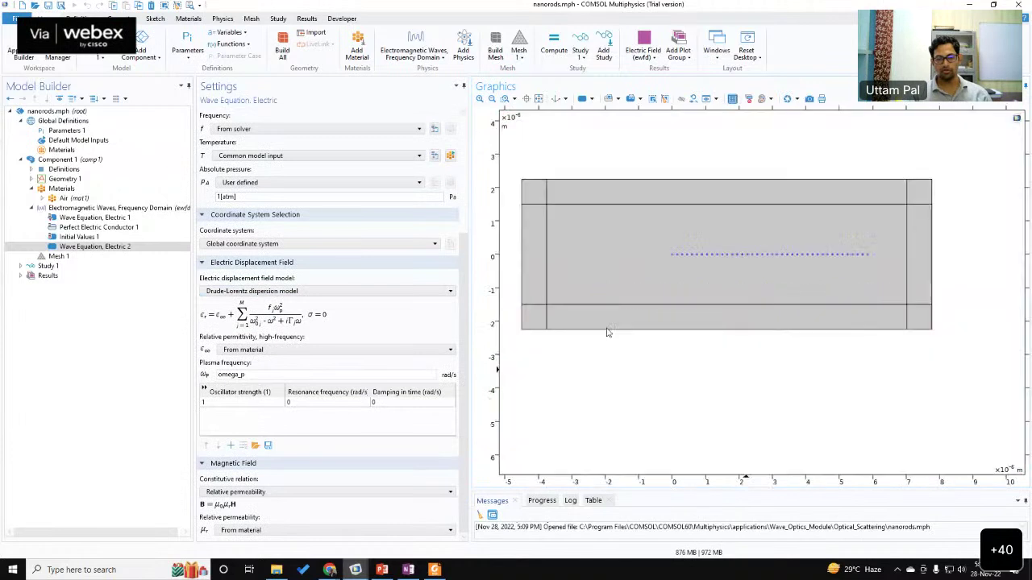
Step: Examine the scattered-field formulation and Gaussian beam background settings of the Electromagnetic Waves, Frequency Domain interface in the nanorods model
{"action": "left_click", "coordinate": [113, 209]}
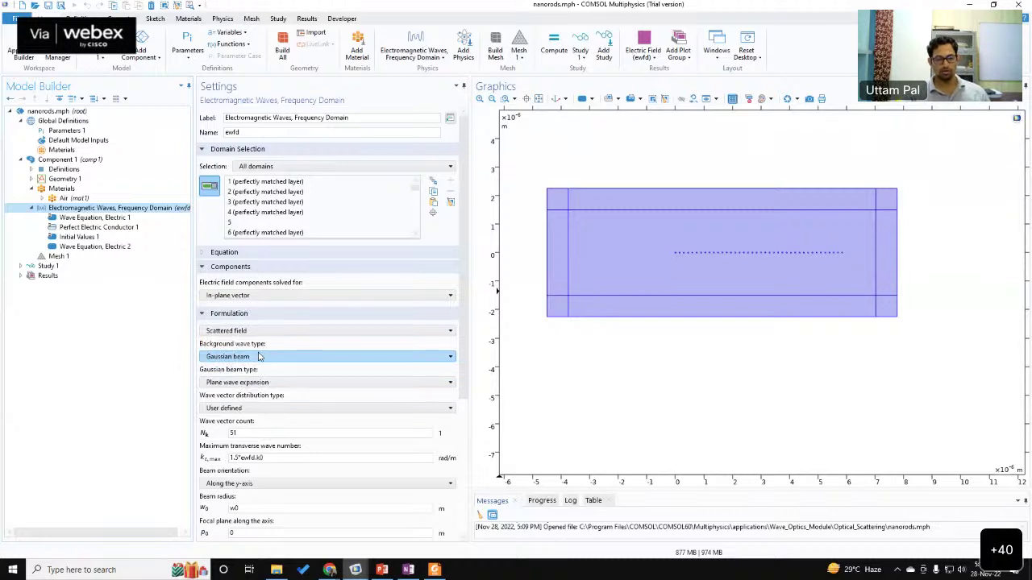
{"action": "scroll", "coordinate": [257, 379], "scroll_direction": "down", "scroll_amount": 1}
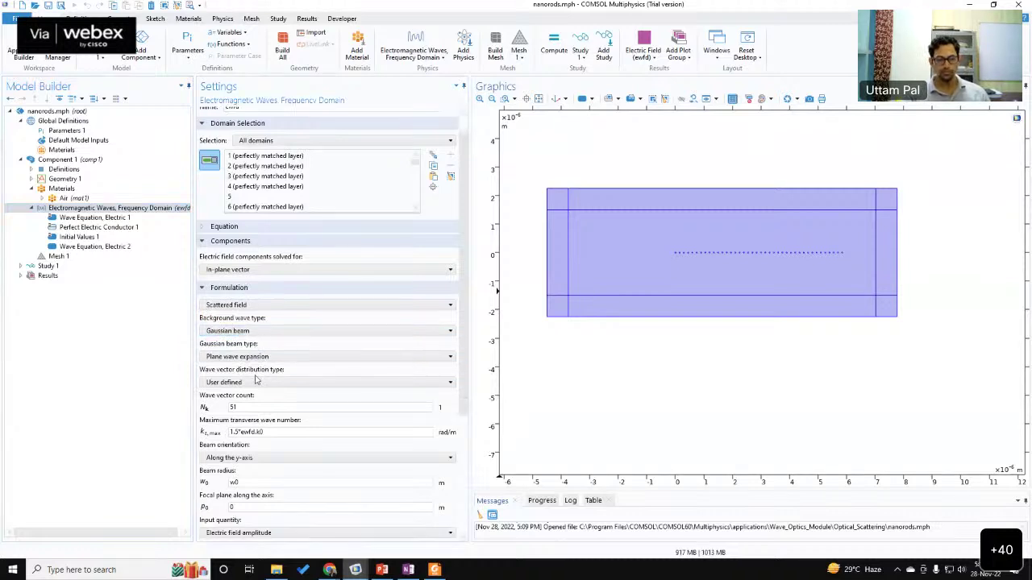
{"action": "scroll", "coordinate": [257, 379], "scroll_direction": "down", "scroll_amount": 6}
{"action": "scroll", "coordinate": [256, 379], "scroll_direction": "down", "scroll_amount": 1}
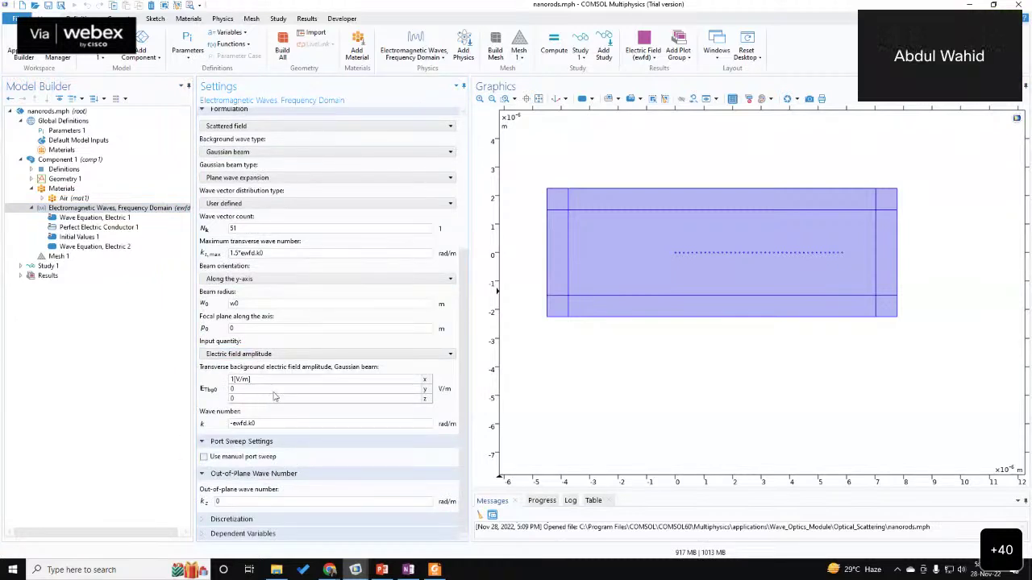
{"action": "scroll", "coordinate": [266, 399], "scroll_direction": "up", "scroll_amount": 5}
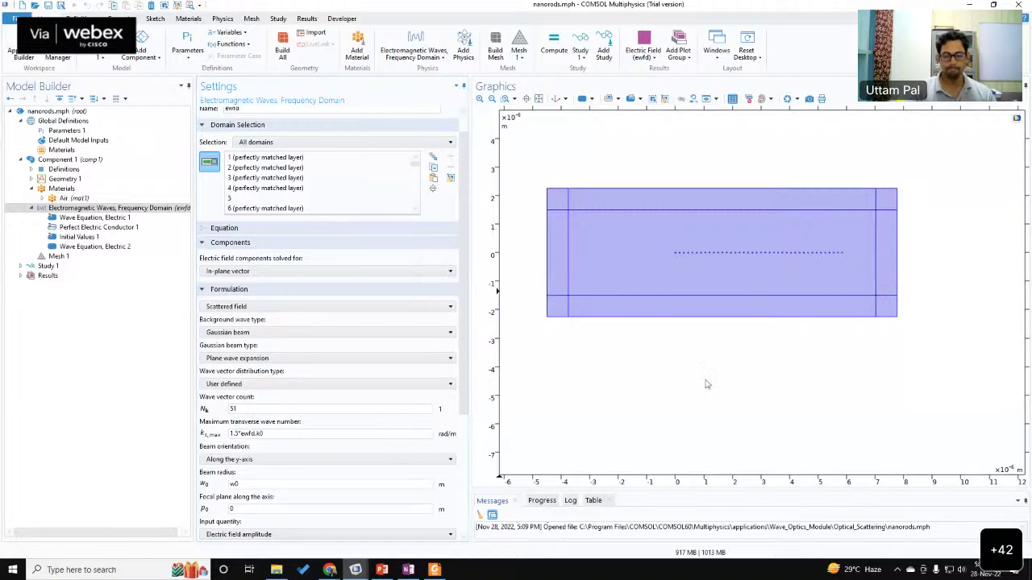
{"action": "left_click", "coordinate": [539, 98]}
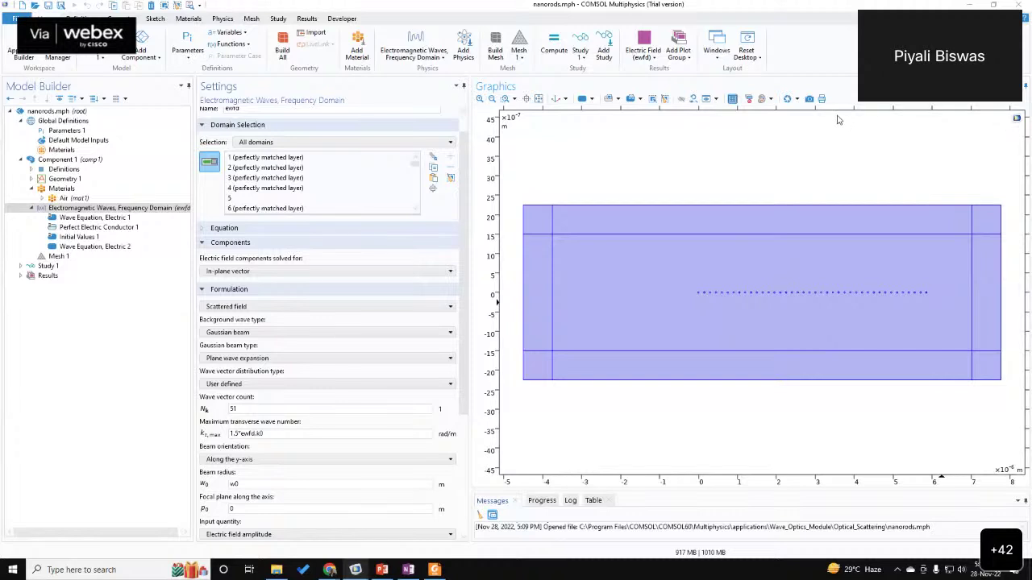
{"action": "left_click", "coordinate": [717, 242]}
Step: Switch to the Untitled.mph model and review its Materials overview and the Air material's settings
{"action": "mouse_move", "coordinate": [356, 570]}
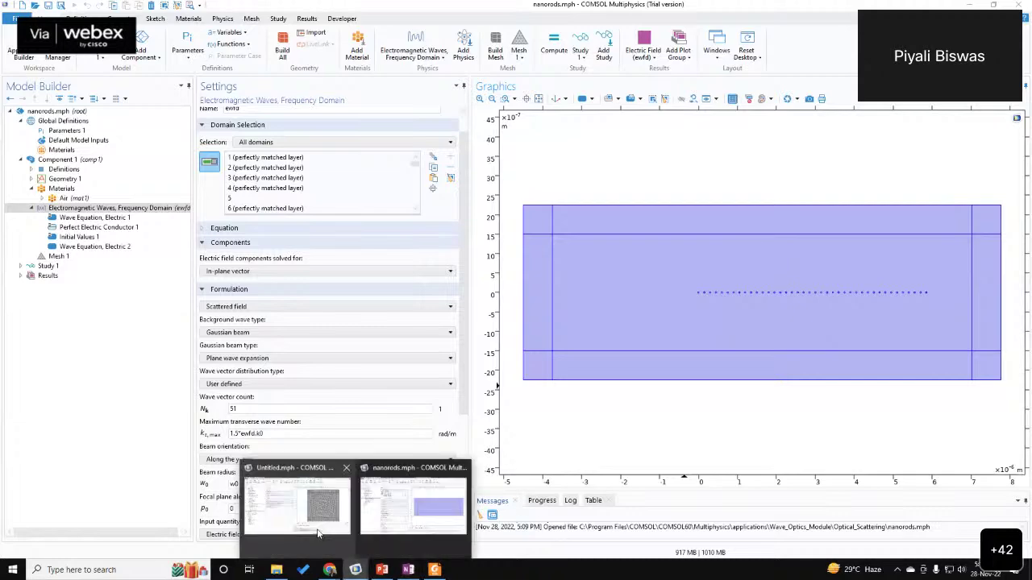
{"action": "left_click", "coordinate": [318, 534]}
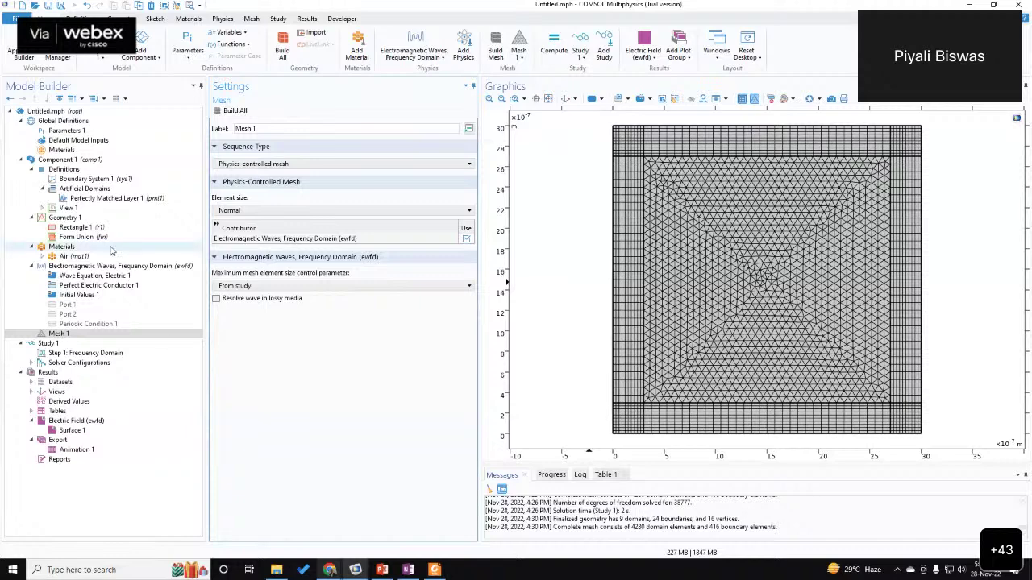
{"action": "left_click", "coordinate": [61, 247]}
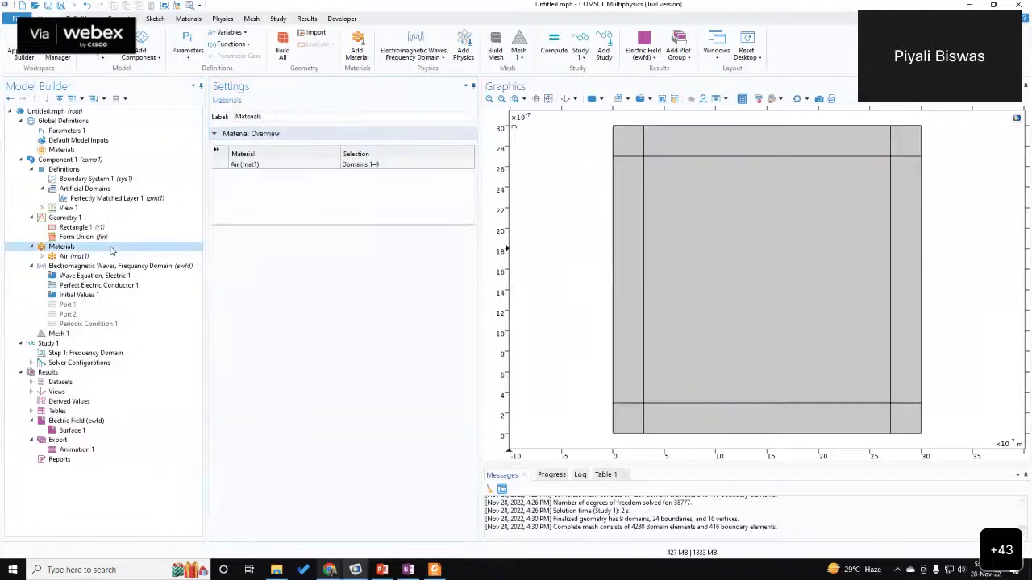
{"action": "left_click", "coordinate": [81, 257]}
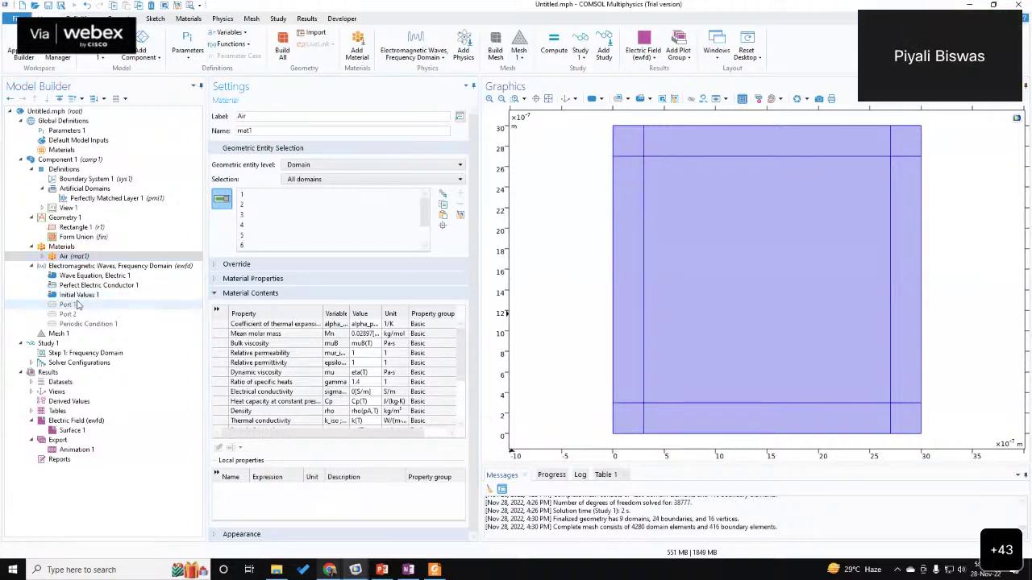
{"action": "left_click", "coordinate": [71, 247]}
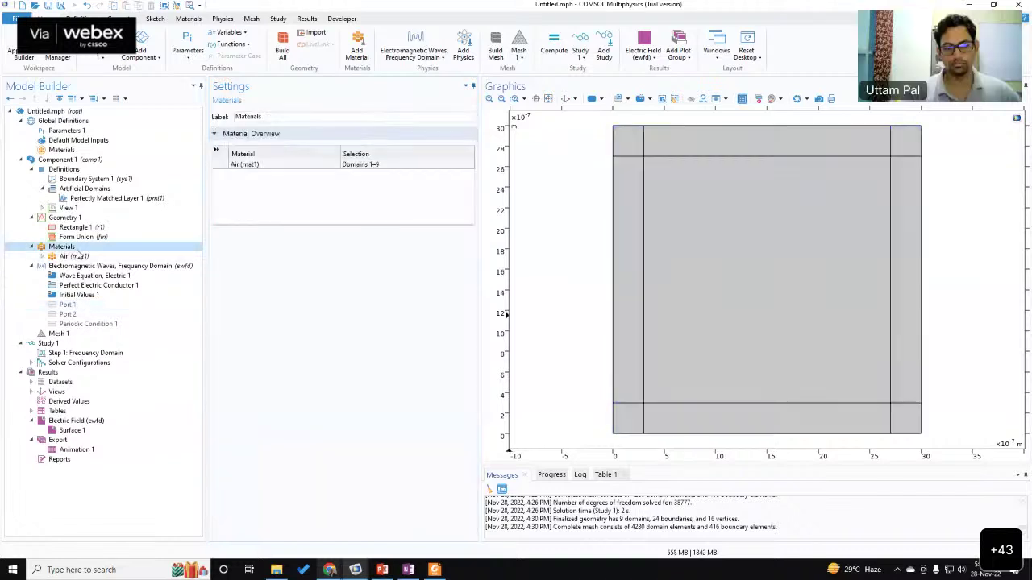
{"action": "right_click", "coordinate": [76, 250]}
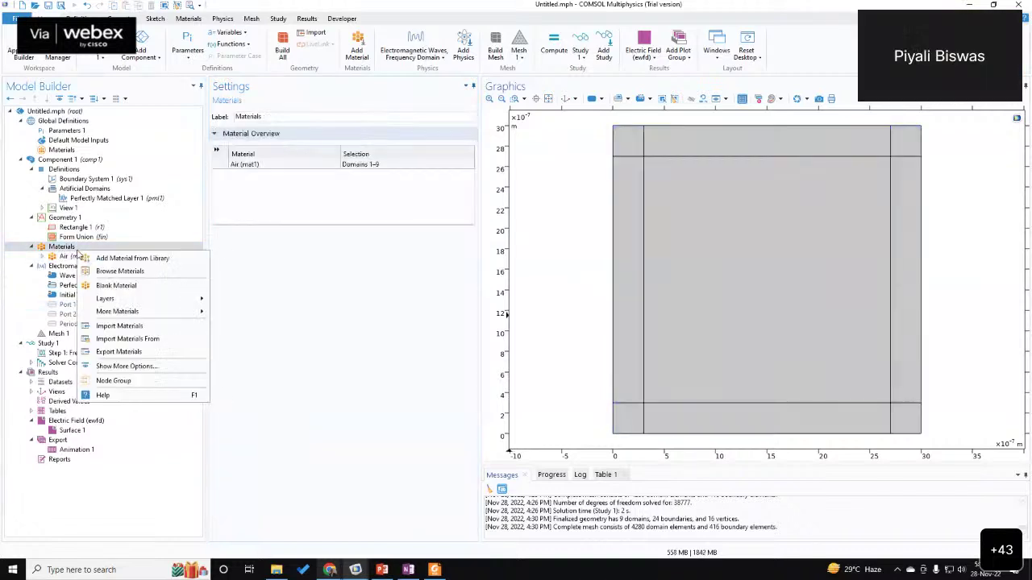
{"action": "left_click", "coordinate": [260, 256]}
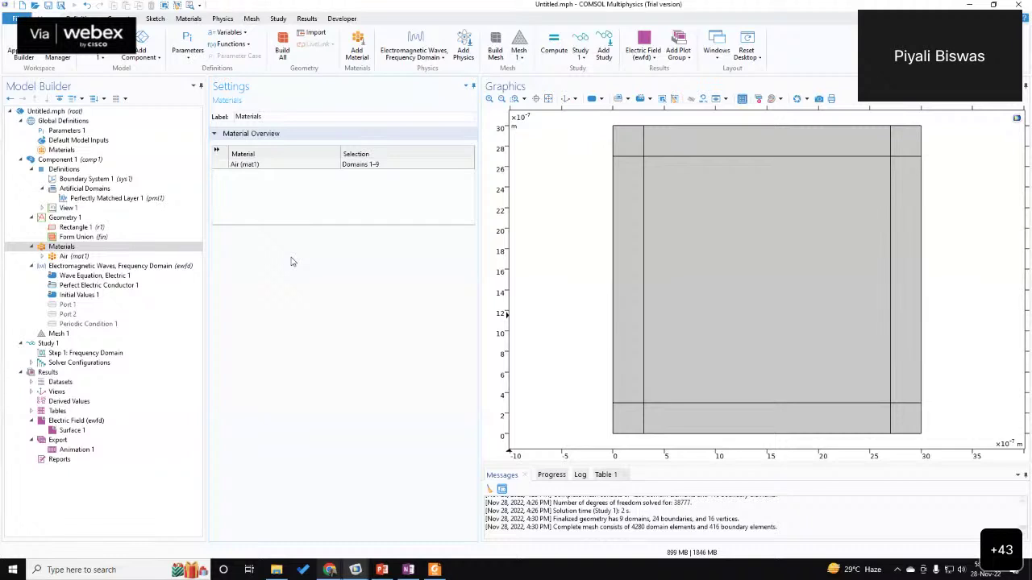
{"action": "left_click", "coordinate": [84, 249]}
{"action": "right_click", "coordinate": [84, 248]}
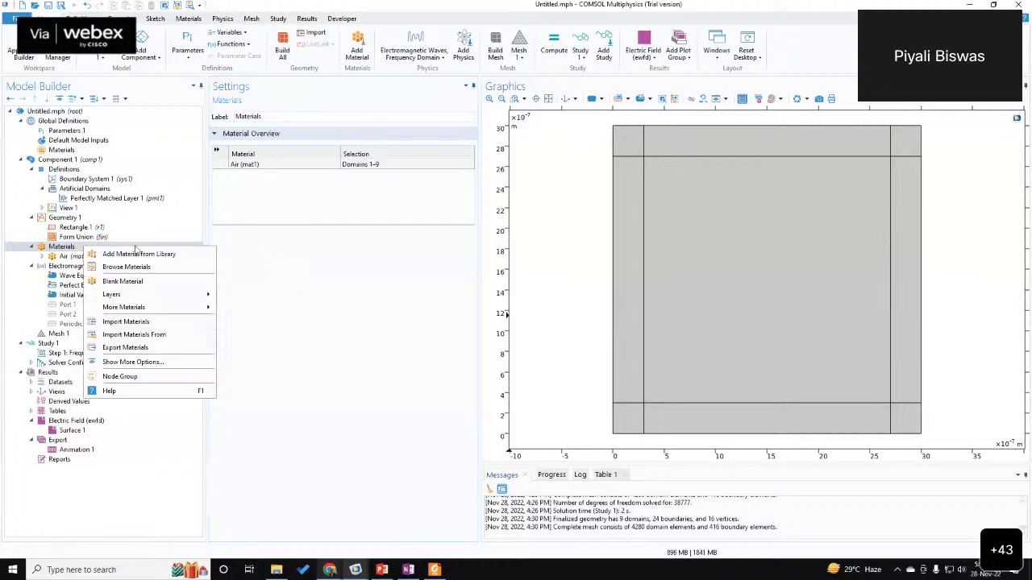
{"action": "left_click", "coordinate": [242, 260]}
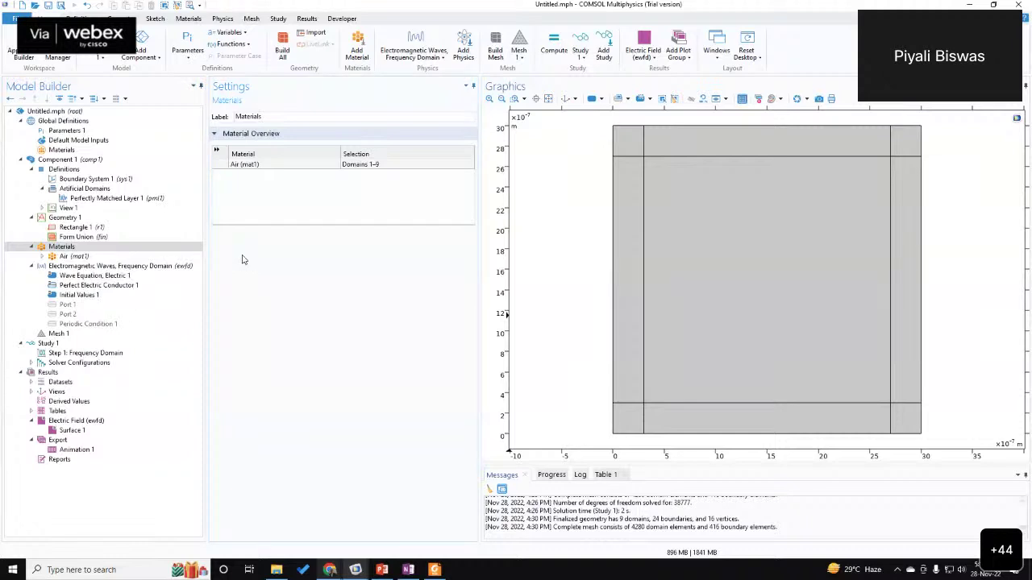
Step: Add Schott F2 Glass from the Optical material library's Schott Glass group and assign it to the large central domain
{"action": "right_click", "coordinate": [125, 252]}
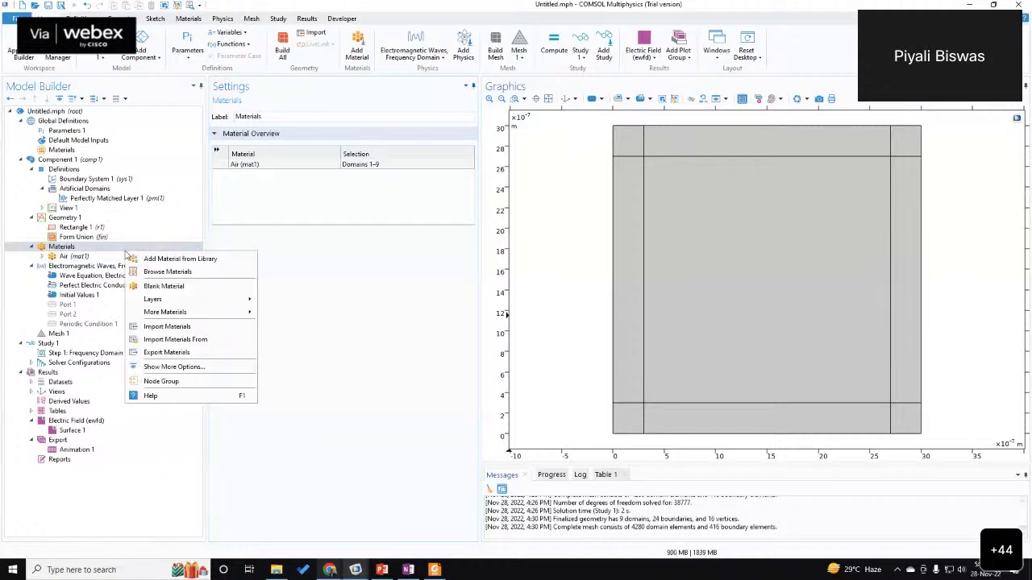
{"action": "left_click", "coordinate": [190, 259]}
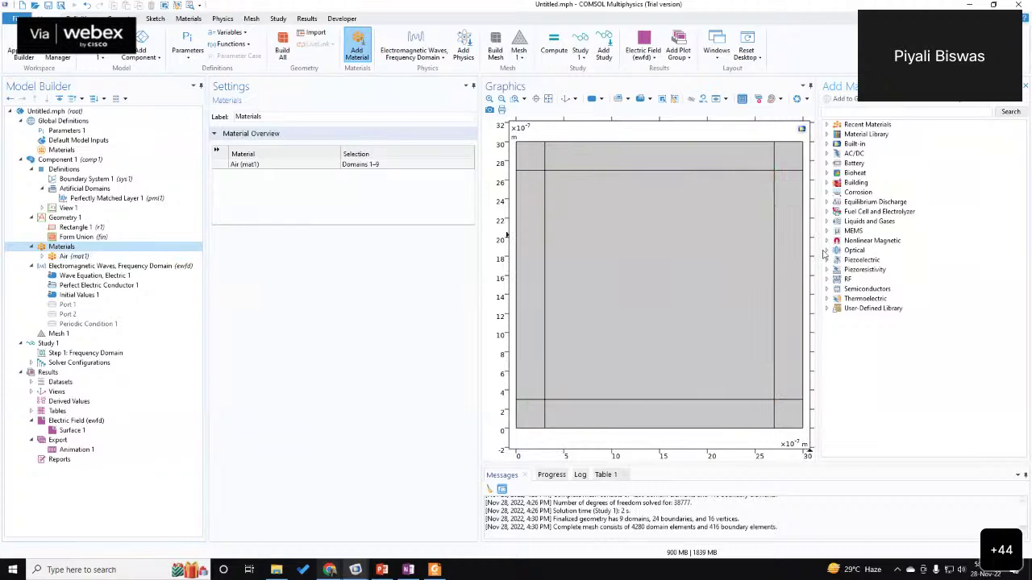
{"action": "left_click", "coordinate": [826, 251]}
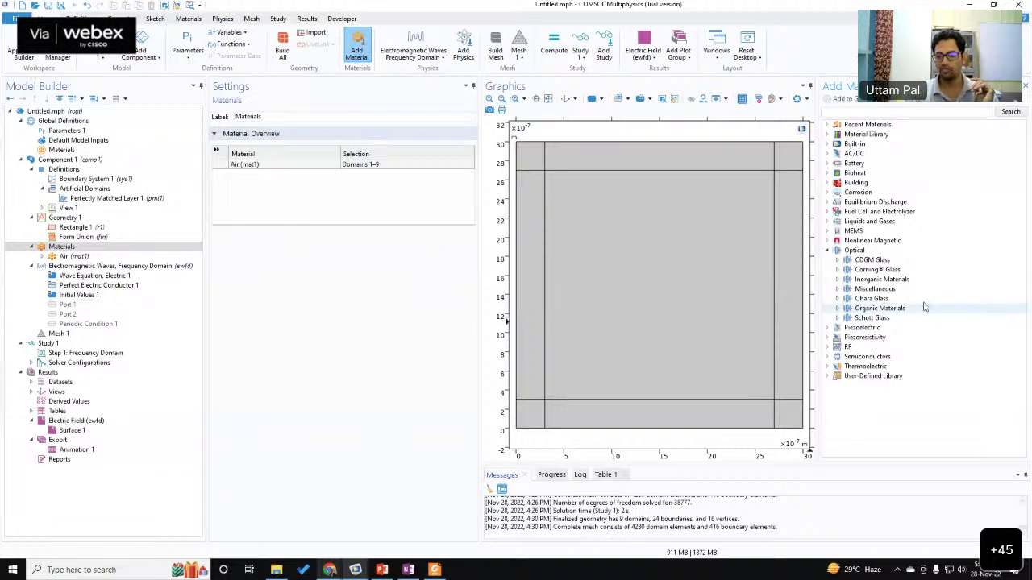
{"action": "left_click", "coordinate": [837, 320]}
{"action": "left_click", "coordinate": [874, 329]}
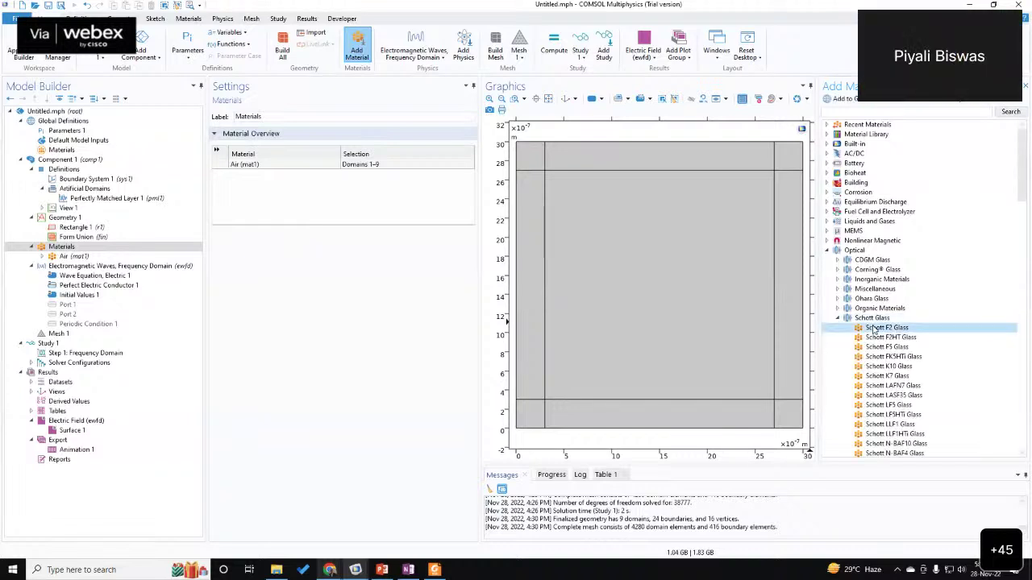
{"action": "double_click", "coordinate": [874, 328]}
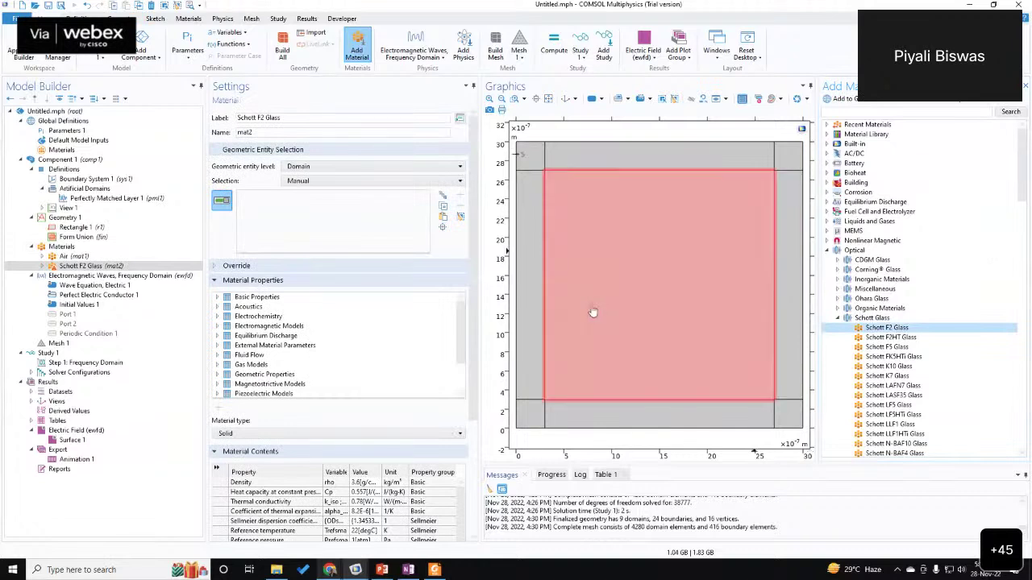
{"action": "left_click", "coordinate": [593, 313]}
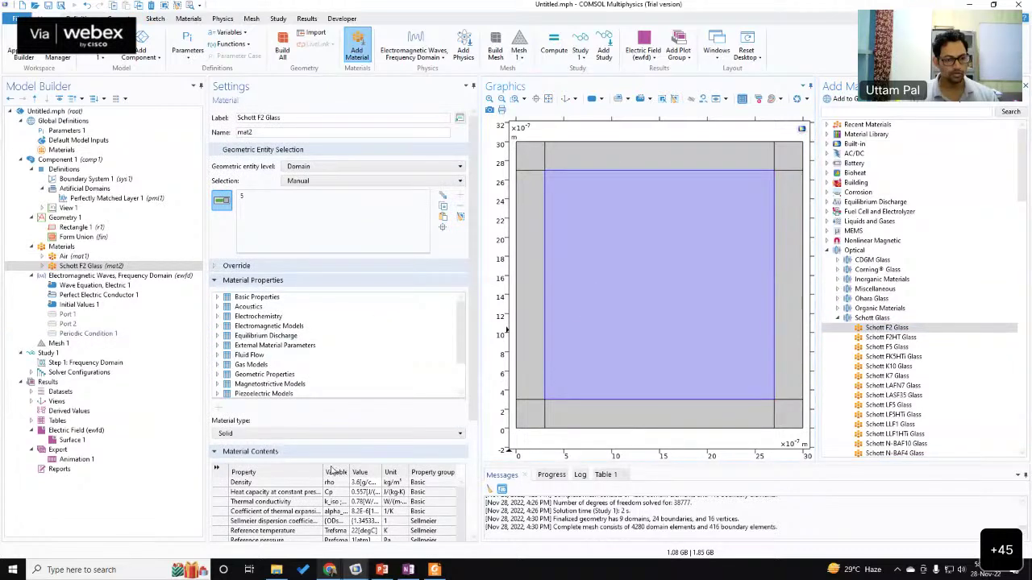
Step: Review the material contents of Schott F2 Glass and collapse its Material Properties section
{"action": "scroll", "coordinate": [334, 476], "scroll_direction": "down", "scroll_amount": 3}
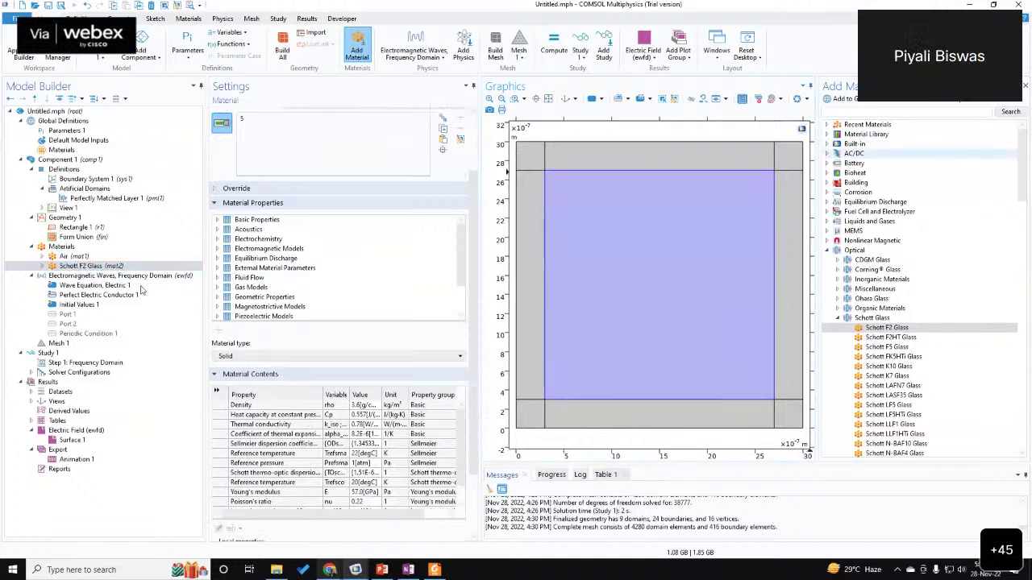
{"action": "left_click", "coordinate": [50, 270]}
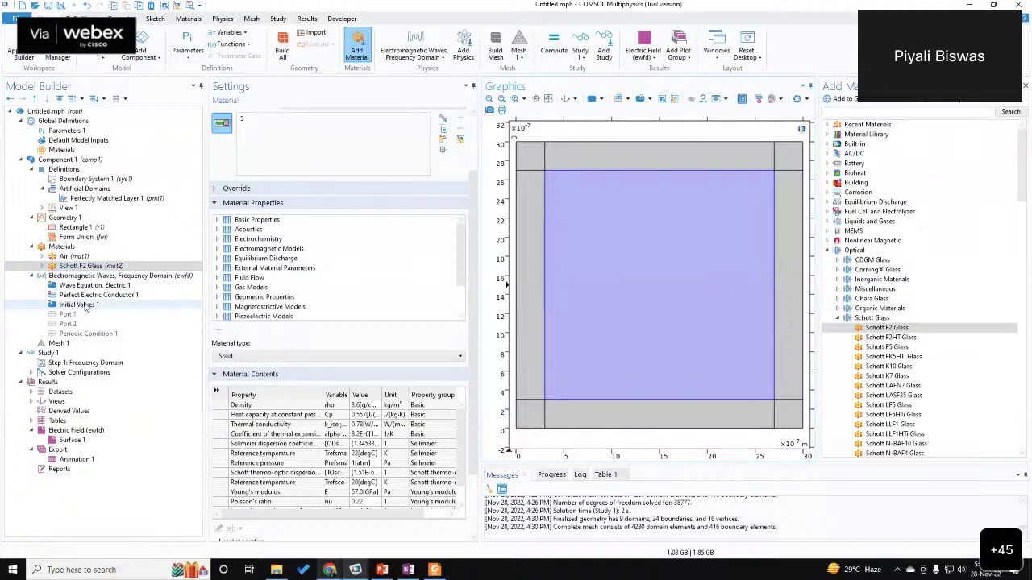
{"action": "left_click", "coordinate": [219, 204]}
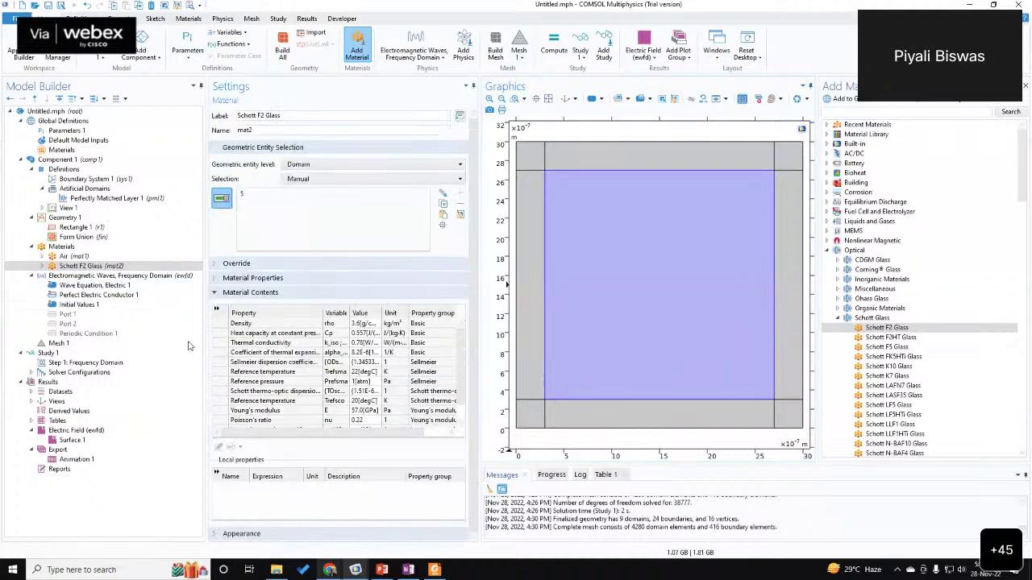
Step: Enable the disabled Port 1, Port 2 and Periodic Condition 1 nodes of the physics interface together
{"action": "left_click", "coordinate": [84, 314]}
{"action": "left_click", "coordinate": [85, 333], "text": "shift"}
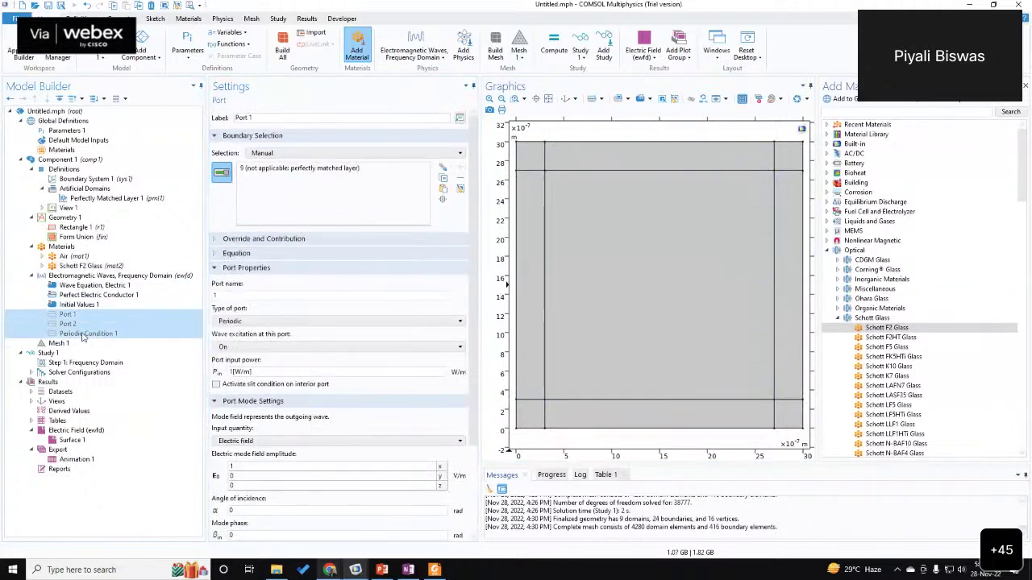
{"action": "right_click", "coordinate": [85, 333]}
{"action": "left_click", "coordinate": [111, 393]}
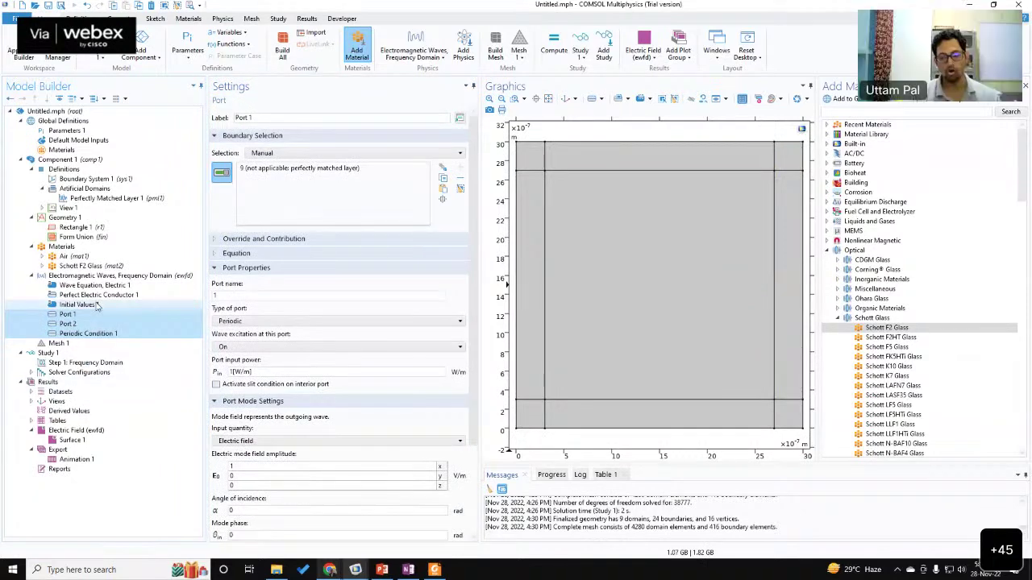
Step: Change the formulation of the Electromagnetic Waves, Frequency Domain interface to Full field
{"action": "left_click", "coordinate": [113, 276]}
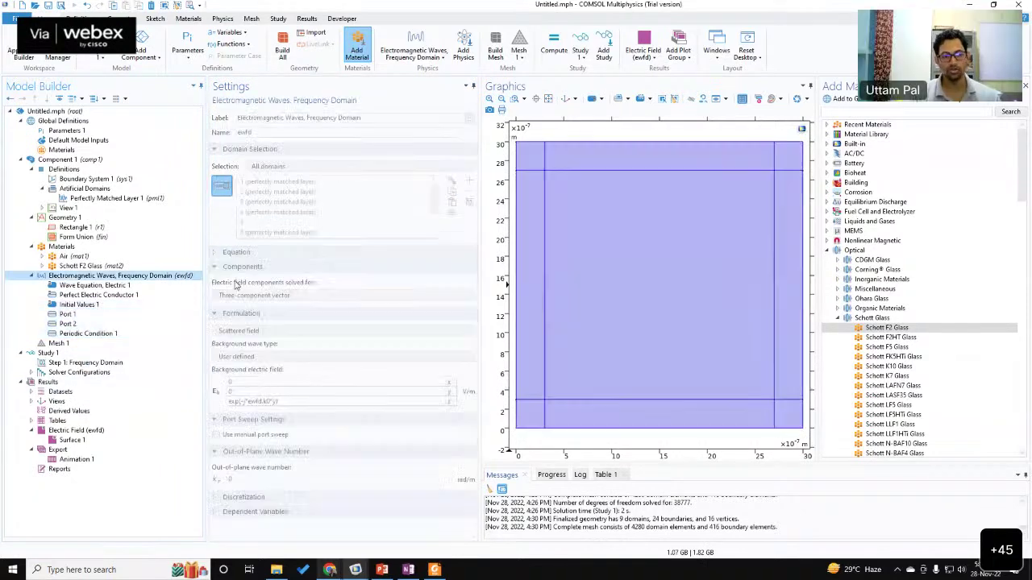
{"action": "left_click", "coordinate": [252, 331]}
{"action": "left_click", "coordinate": [227, 342]}
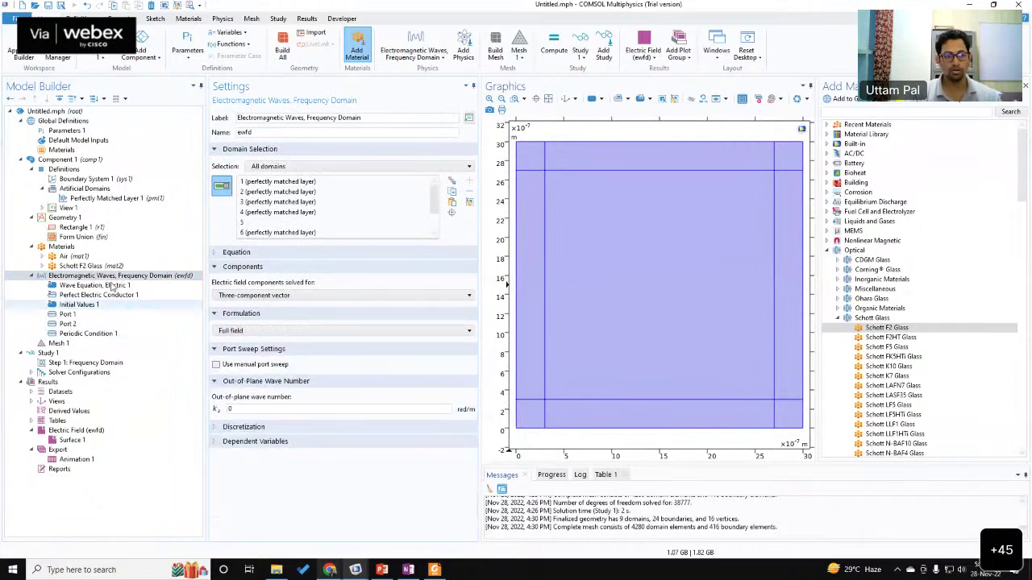
Step: Disable Perfectly Matched Layer 1 under the component's artificial domains
{"action": "left_click", "coordinate": [77, 200]}
{"action": "right_click", "coordinate": [78, 200]}
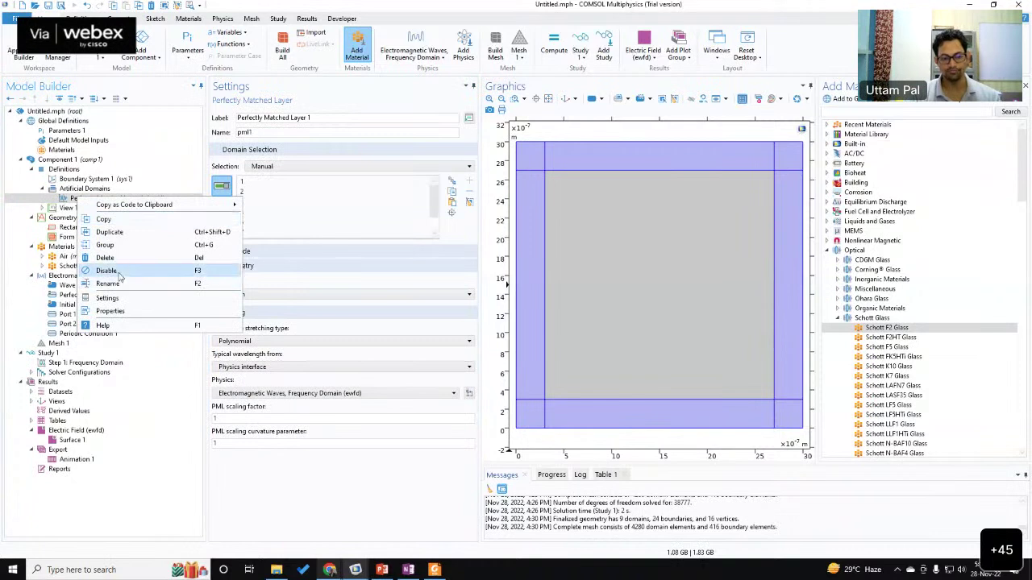
{"action": "key", "text": "Escape"}
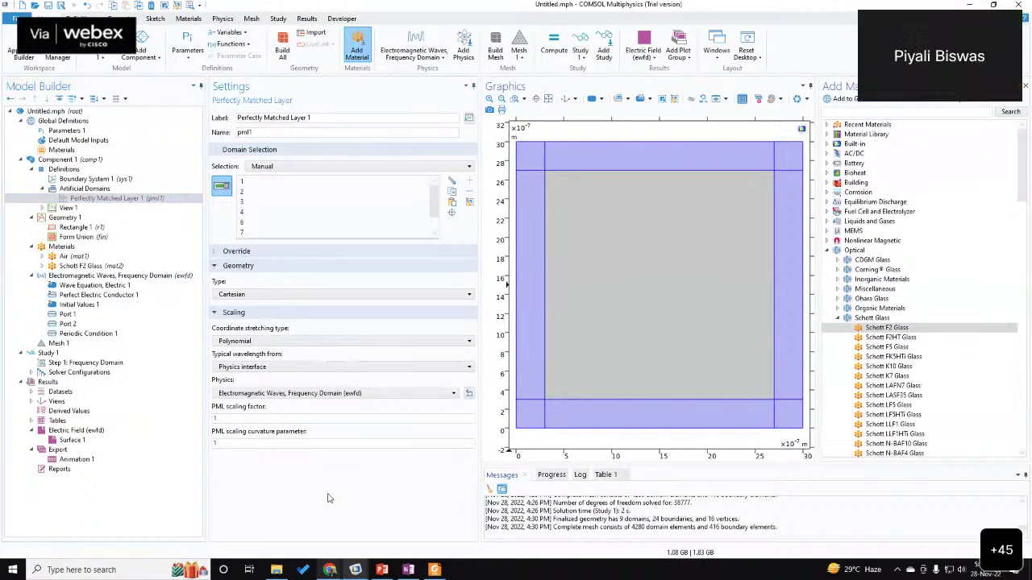
Step: Set the width of Rectangle 1 to lda0*2, rebuild all geometry objects and close the material library
{"action": "left_click", "coordinate": [86, 229]}
{"action": "left_click", "coordinate": [270, 199]}
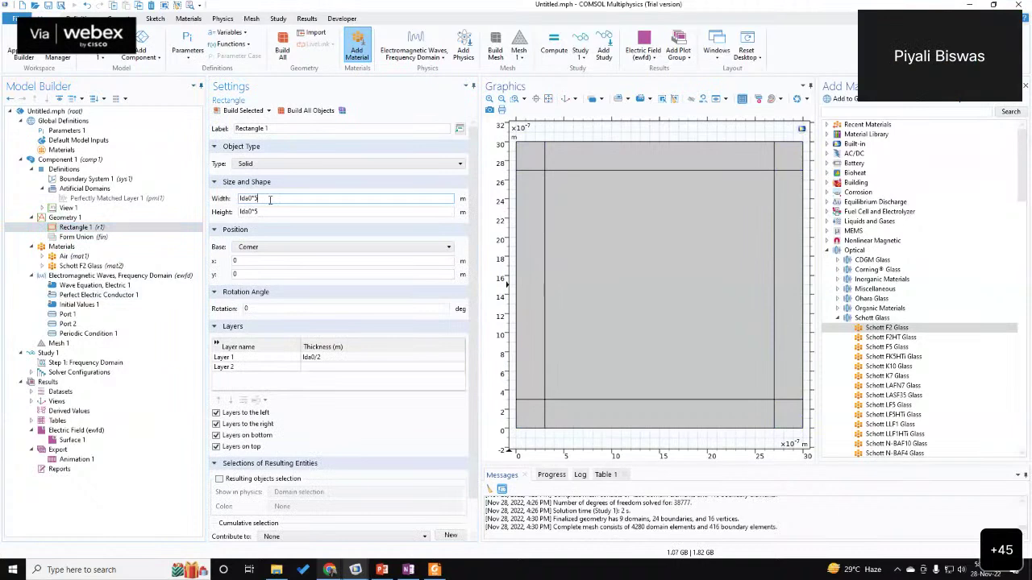
{"action": "type", "text": "2"}
{"action": "left_click", "coordinate": [306, 111]}
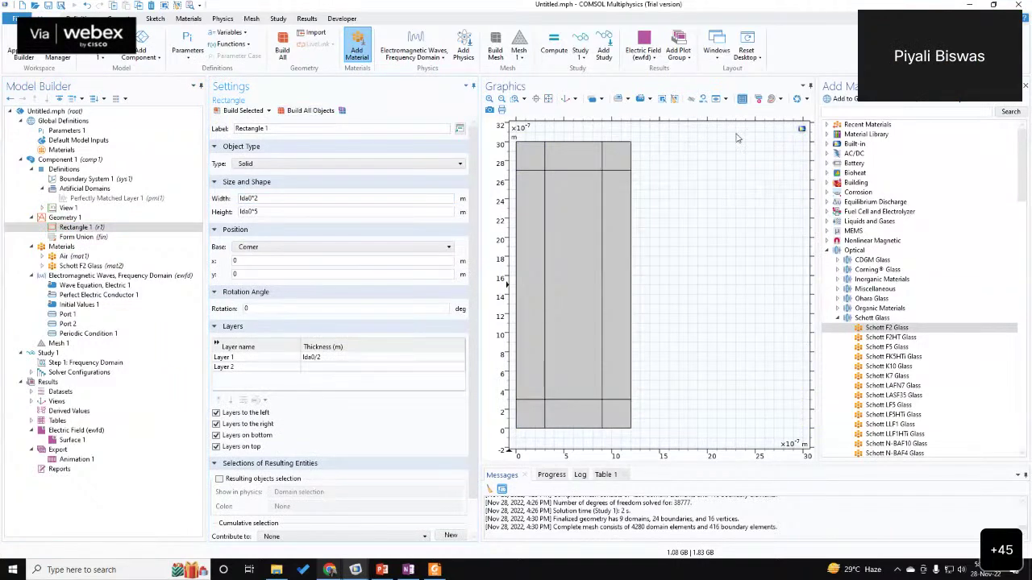
{"action": "left_click", "coordinate": [1025, 86]}
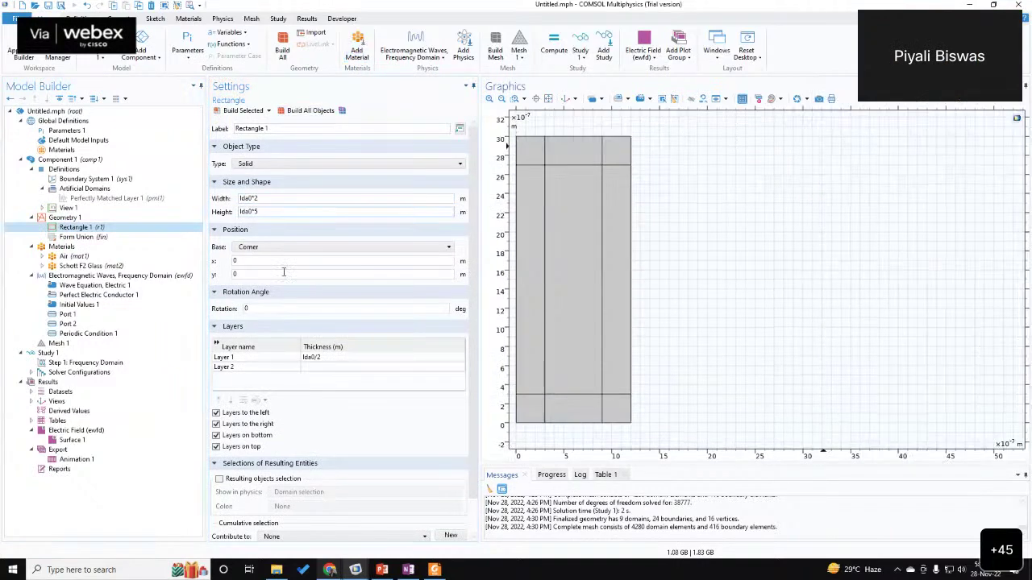
Step: Remove the layers from all four sides of Rectangle 1, rebuild all geometry objects and fit the result in view
{"action": "left_click", "coordinate": [249, 413]}
{"action": "left_click", "coordinate": [249, 424]}
{"action": "left_click", "coordinate": [247, 435]}
{"action": "left_click", "coordinate": [246, 447]}
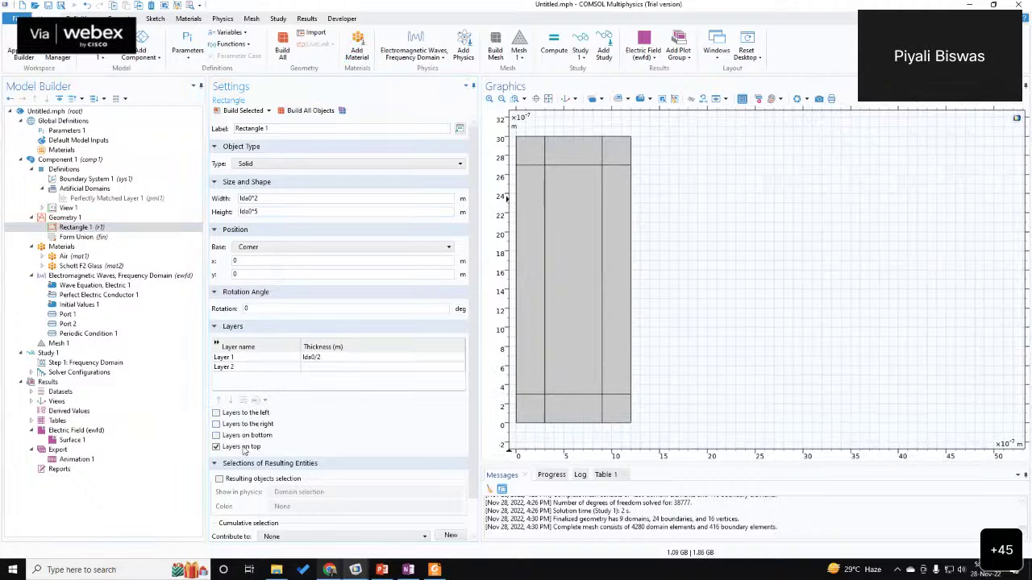
{"action": "left_click", "coordinate": [310, 111]}
{"action": "left_click", "coordinate": [548, 98]}
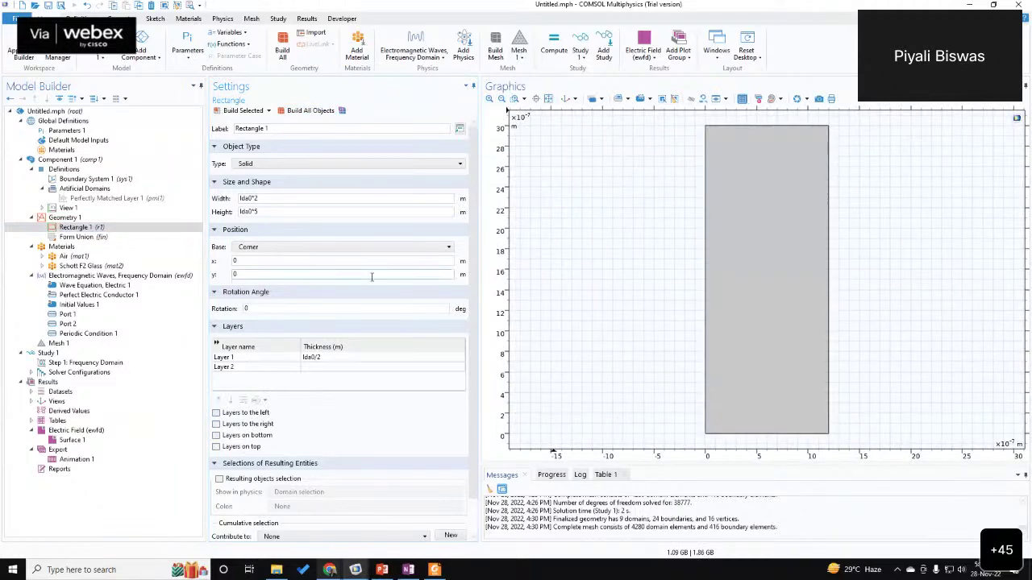
Step: Assign Port 1 to the rectangle's upper edge, Port 2 to its lower edge and Periodic Condition 1 to its two vertical edges
{"action": "left_click", "coordinate": [69, 314]}
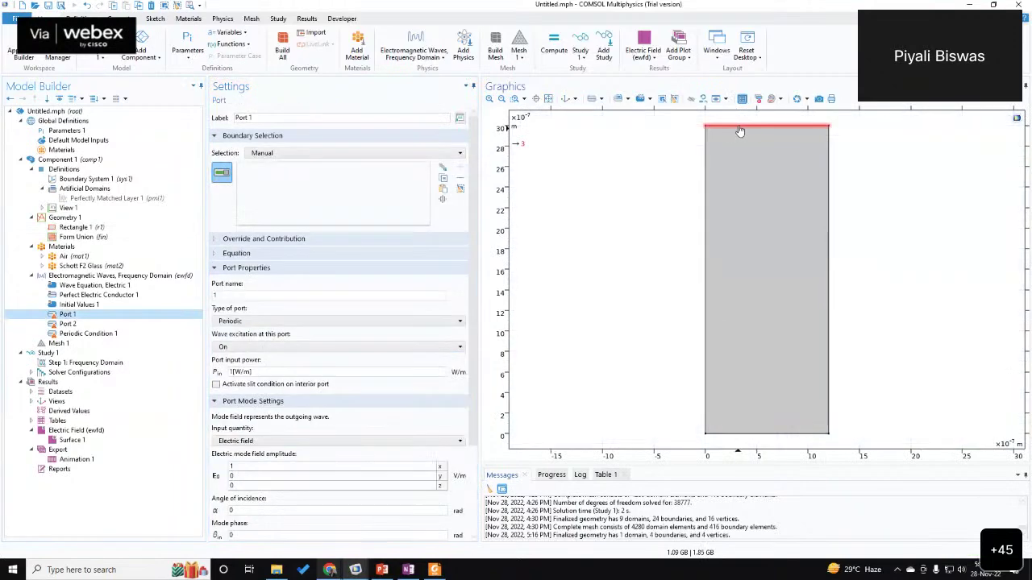
{"action": "left_click", "coordinate": [81, 324]}
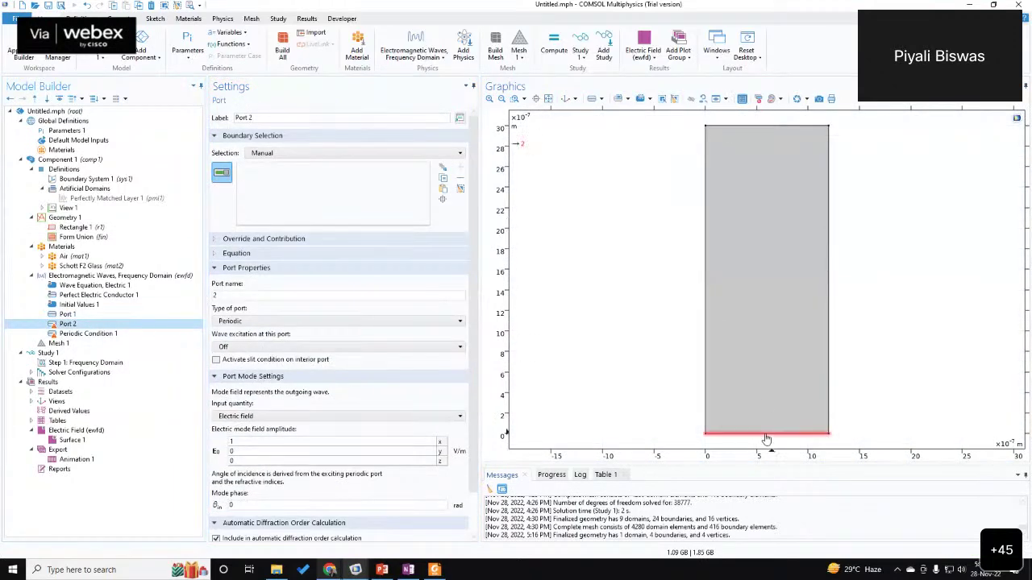
{"action": "left_click", "coordinate": [89, 334]}
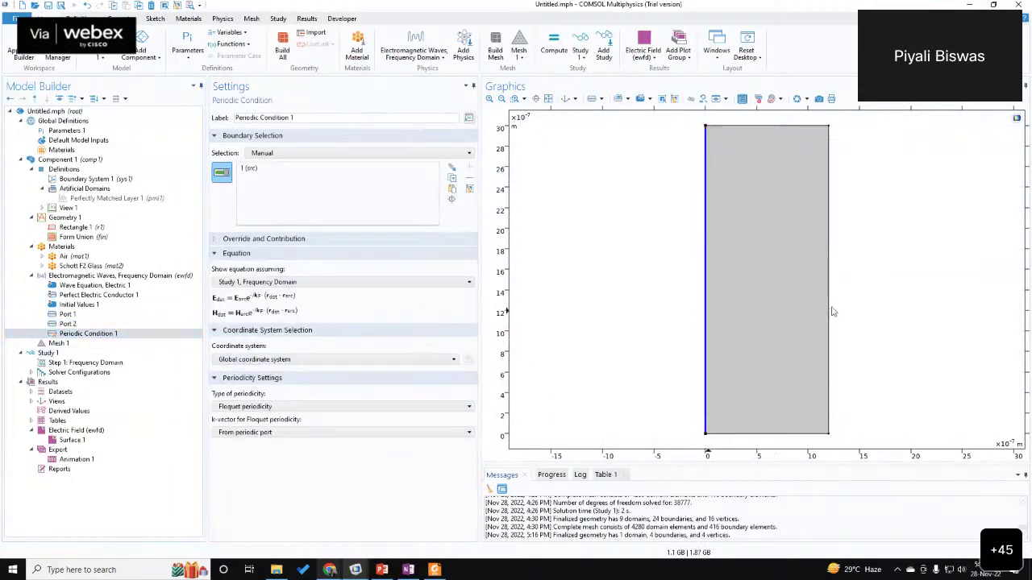
Step: Check the domain assignments of Air and Schott F2 Glass, and set the electric displacement field model of Wave Equation, Electric 1 to Refractive index
{"action": "left_click", "coordinate": [81, 267]}
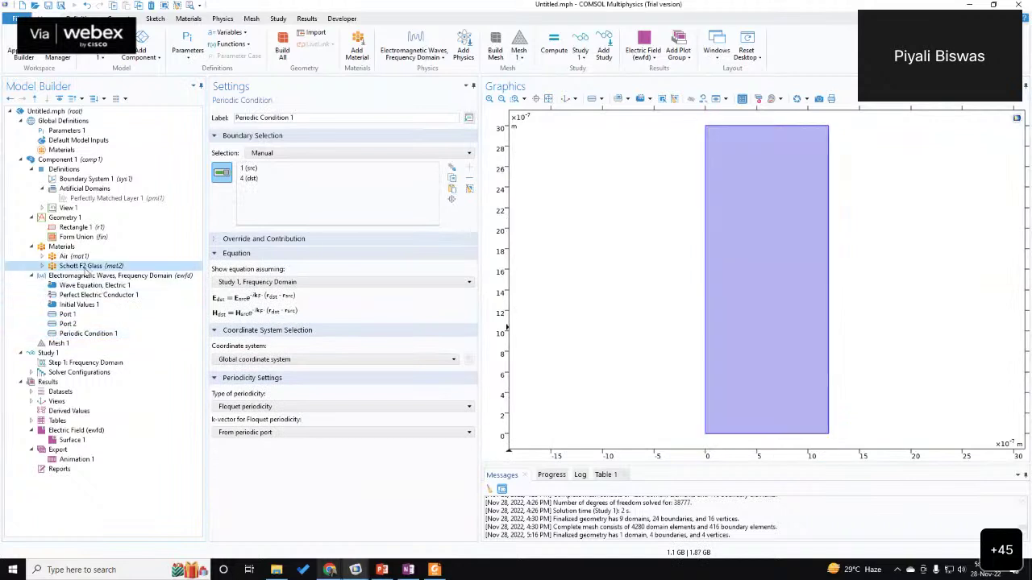
{"action": "left_click", "coordinate": [81, 257]}
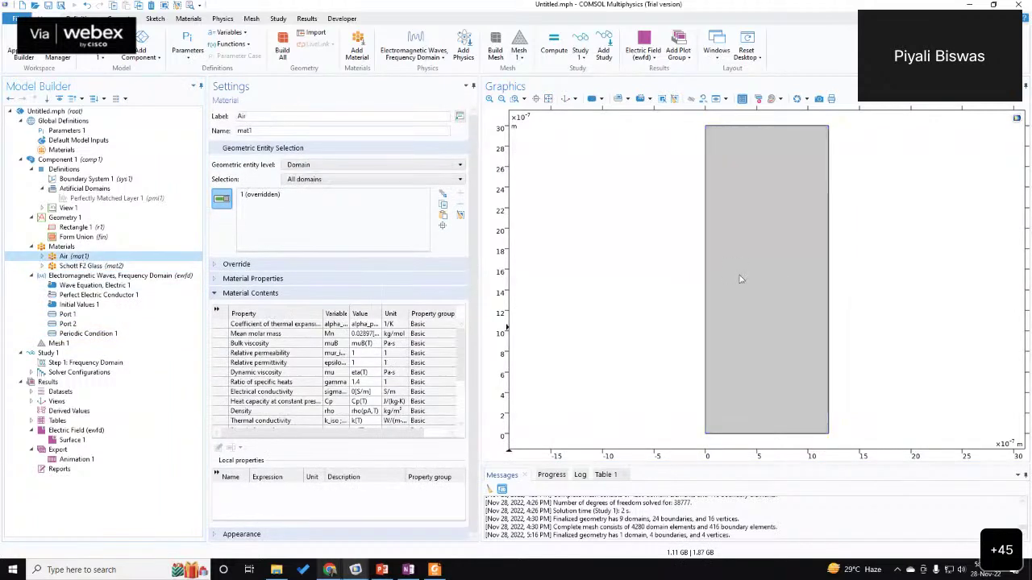
{"action": "left_click", "coordinate": [121, 266]}
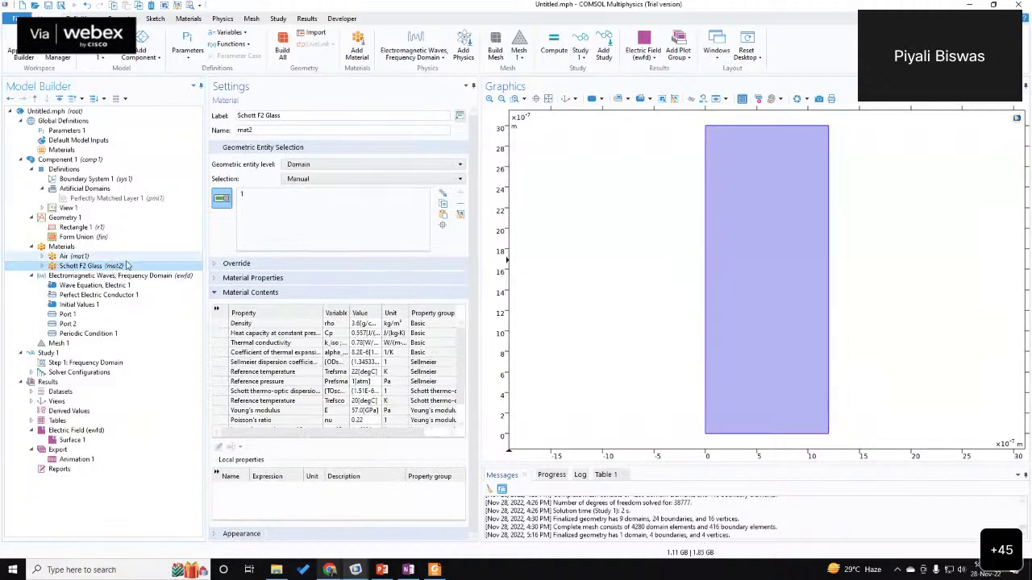
{"action": "left_click", "coordinate": [76, 285]}
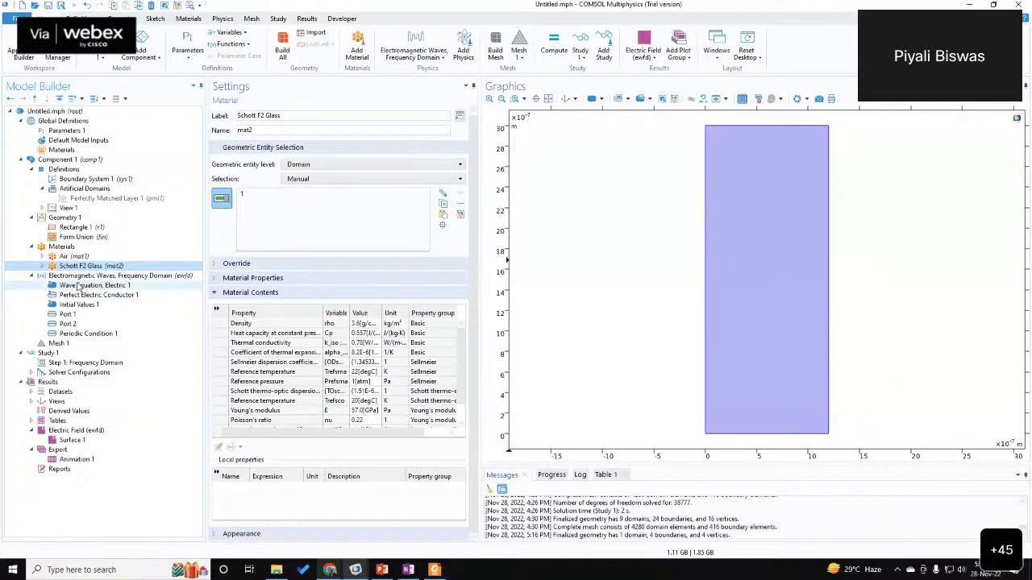
{"action": "left_click", "coordinate": [265, 461]}
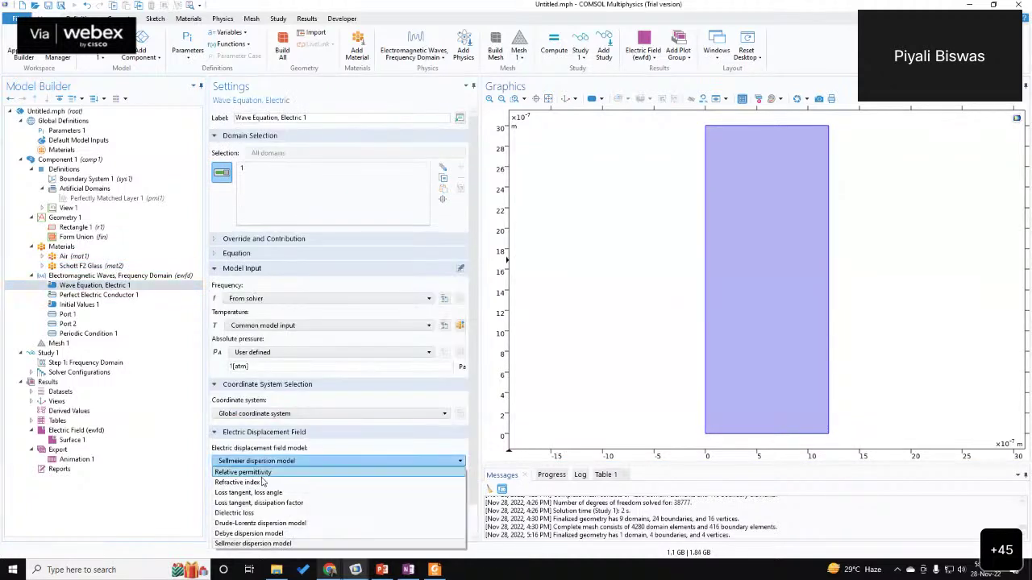
{"action": "left_click", "coordinate": [262, 483]}
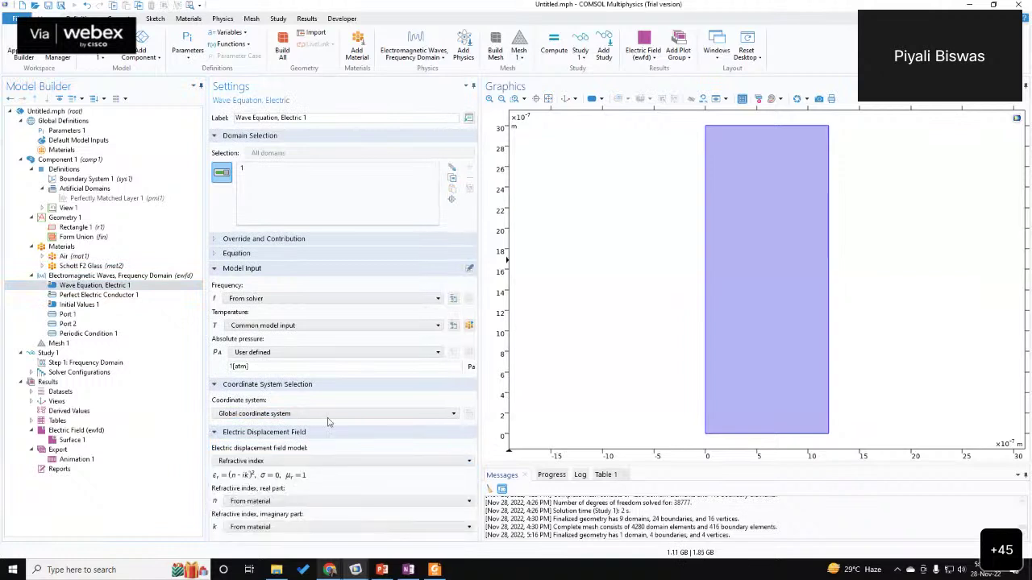
Step: Examine the real and imaginary refractive index expressions in the expanded material contents of Schott F2 Glass
{"action": "left_click", "coordinate": [84, 266]}
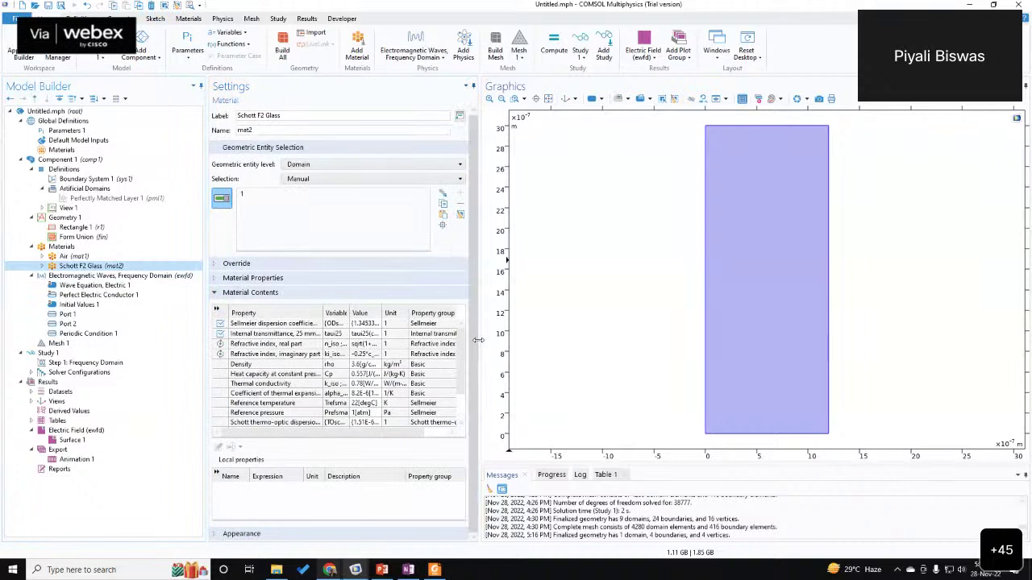
{"action": "left_click_drag", "start_coordinate": [478, 343], "coordinate": [546, 340]}
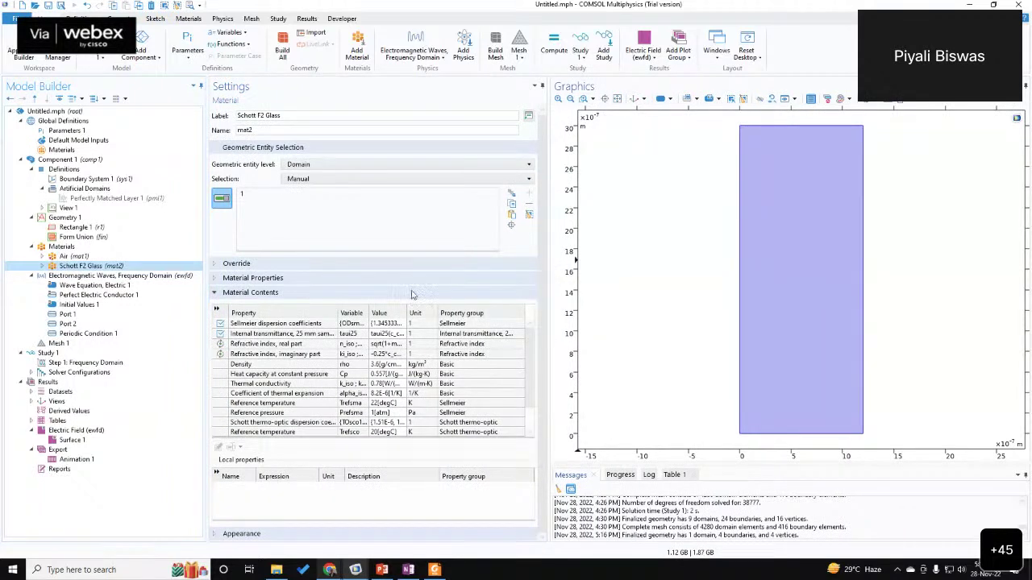
{"action": "left_click_drag", "start_coordinate": [407, 312], "coordinate": [455, 319]}
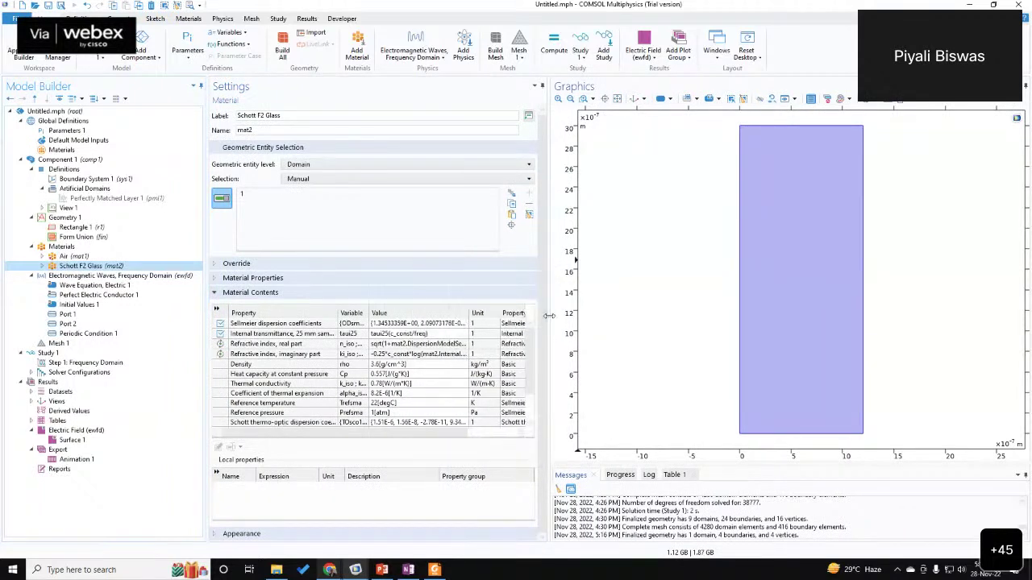
{"action": "left_click_drag", "start_coordinate": [546, 323], "coordinate": [601, 311]}
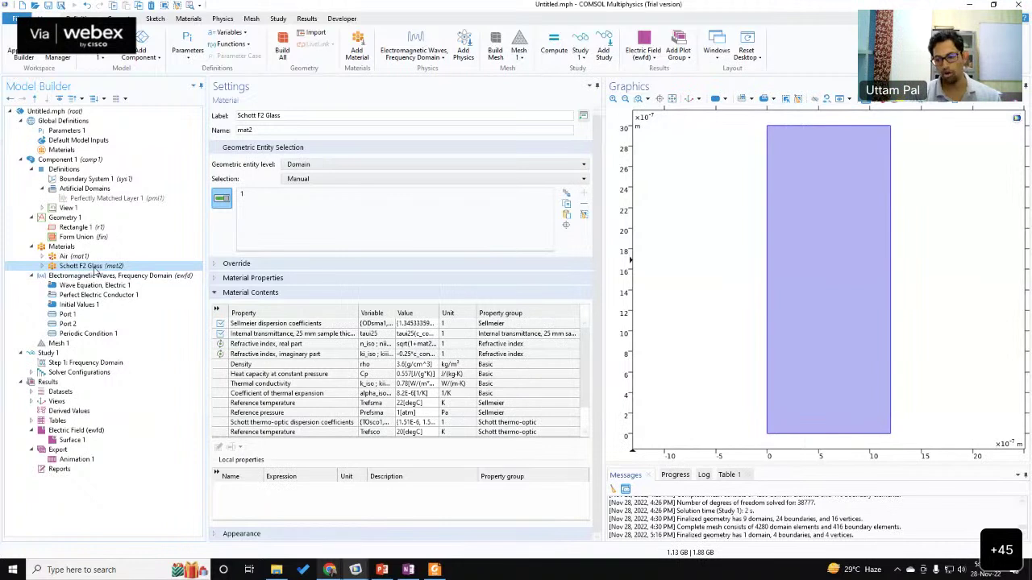
{"action": "left_click", "coordinate": [216, 310]}
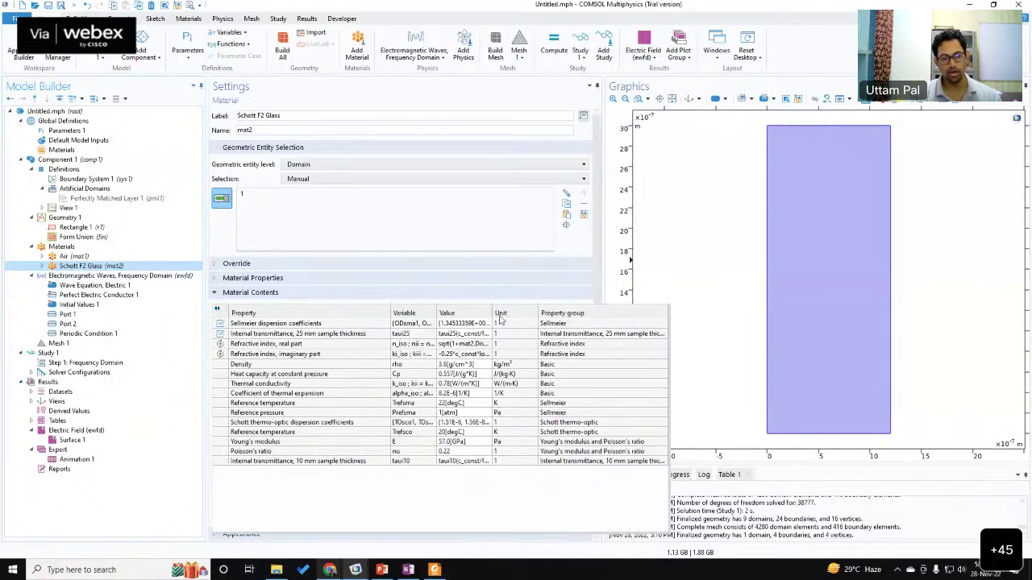
{"action": "left_click_drag", "start_coordinate": [491, 313], "coordinate": [597, 313]}
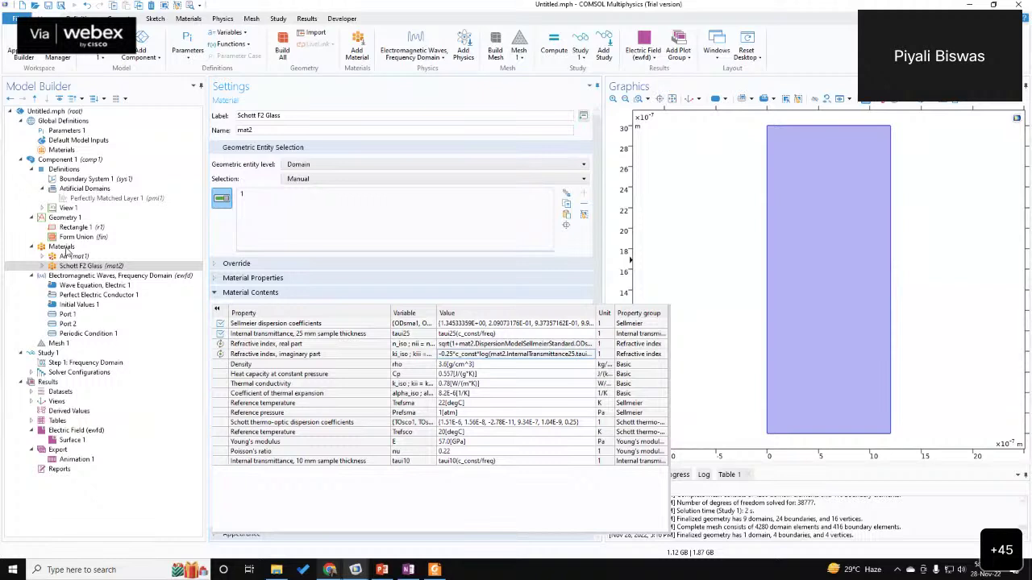
{"action": "left_click", "coordinate": [440, 346]}
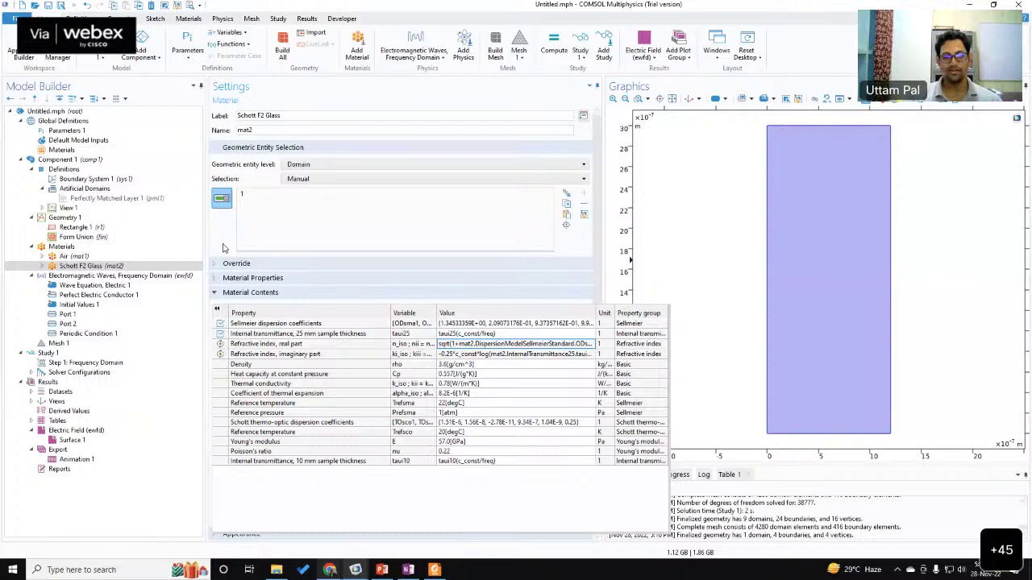
Step: Add Corning HPFS 8655 Fused Silica and Corning HPFS 7980 Fused Silica from the optical Corning Glass library to the component's materials
{"action": "left_click", "coordinate": [134, 247]}
{"action": "right_click", "coordinate": [136, 251]}
{"action": "left_click", "coordinate": [162, 258]}
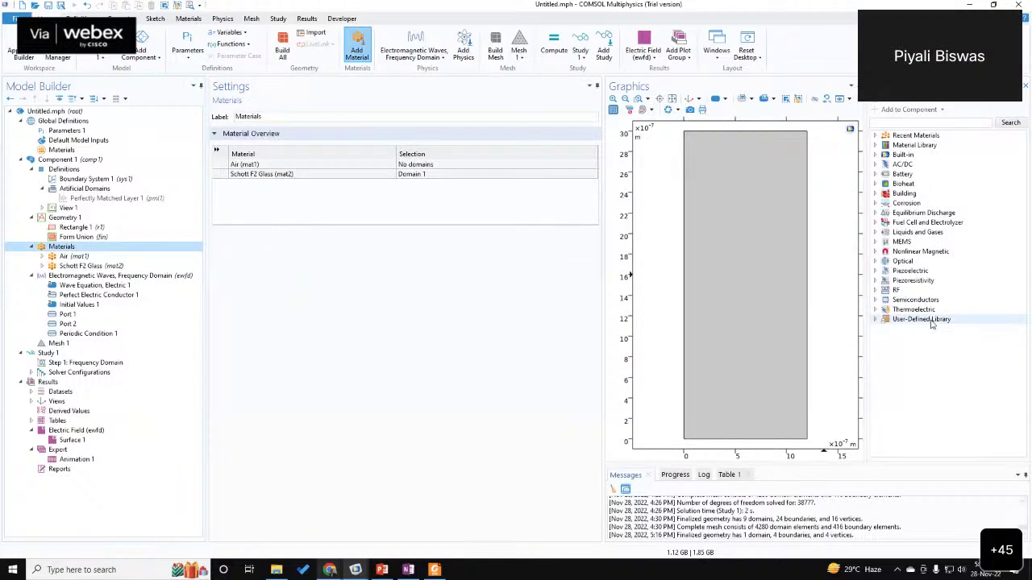
{"action": "left_click", "coordinate": [876, 262]}
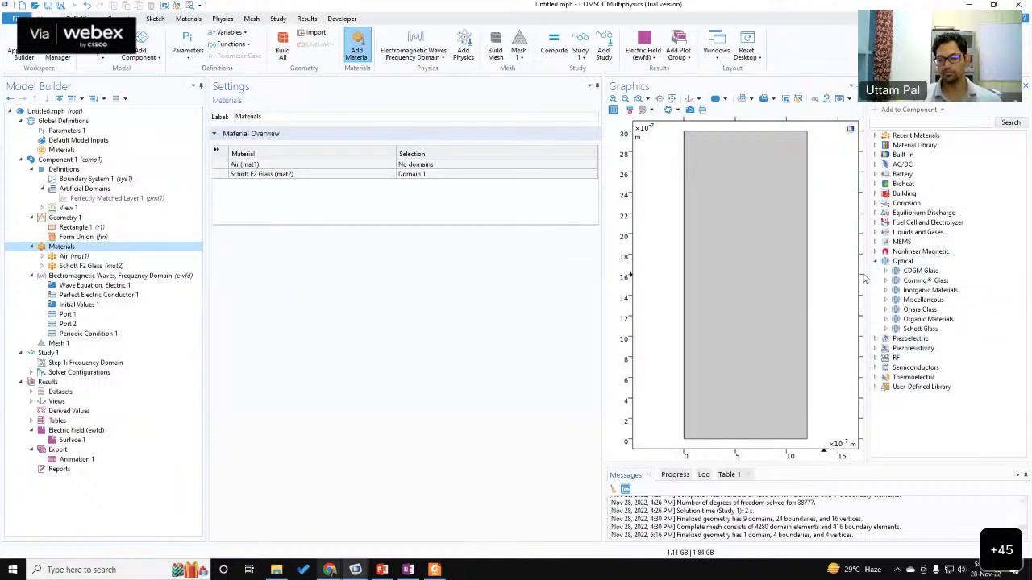
{"action": "left_click_drag", "start_coordinate": [863, 278], "coordinate": [806, 284]}
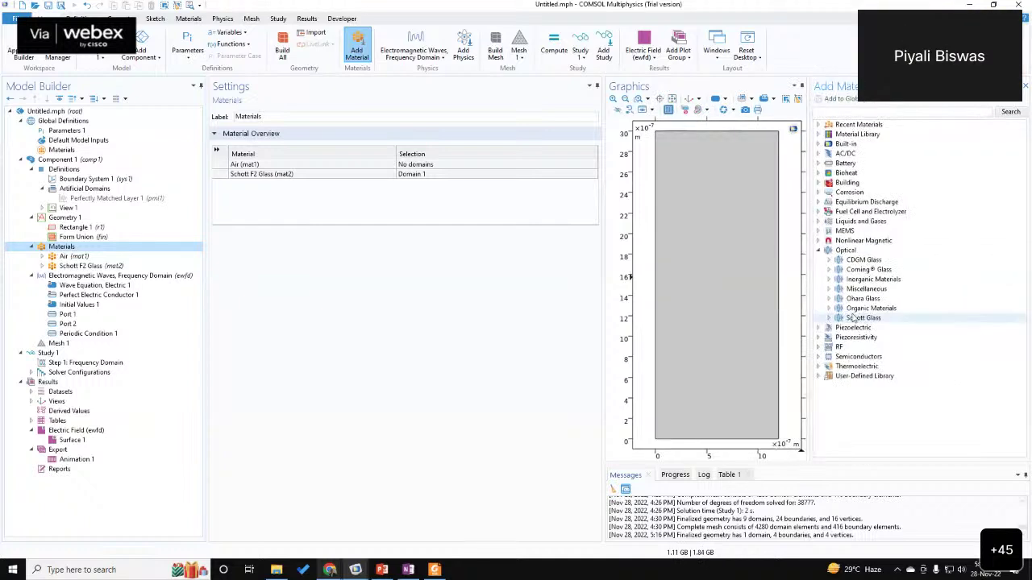
{"action": "double_click", "coordinate": [840, 271]}
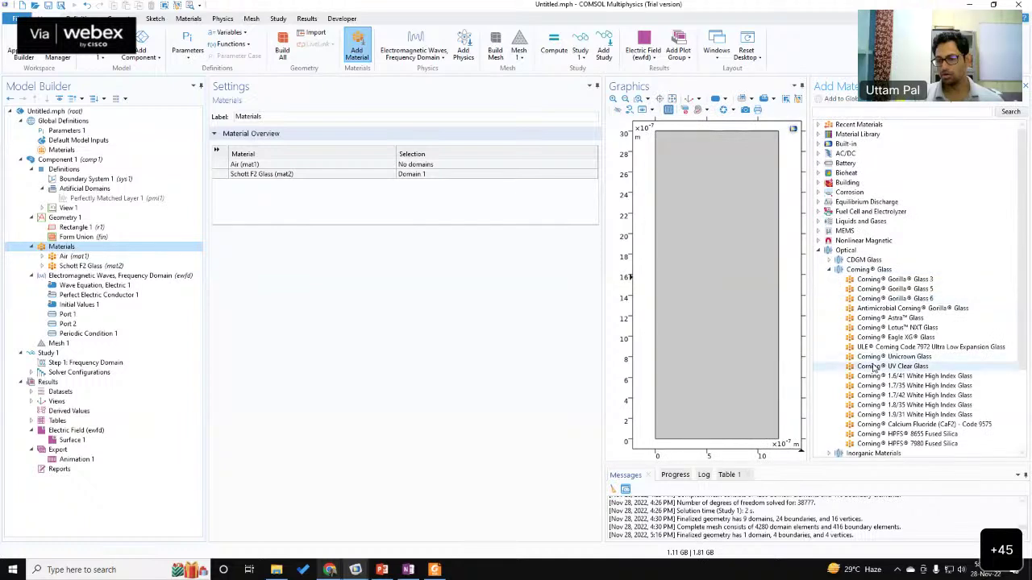
{"action": "scroll", "coordinate": [873, 370], "scroll_direction": "down", "scroll_amount": 1}
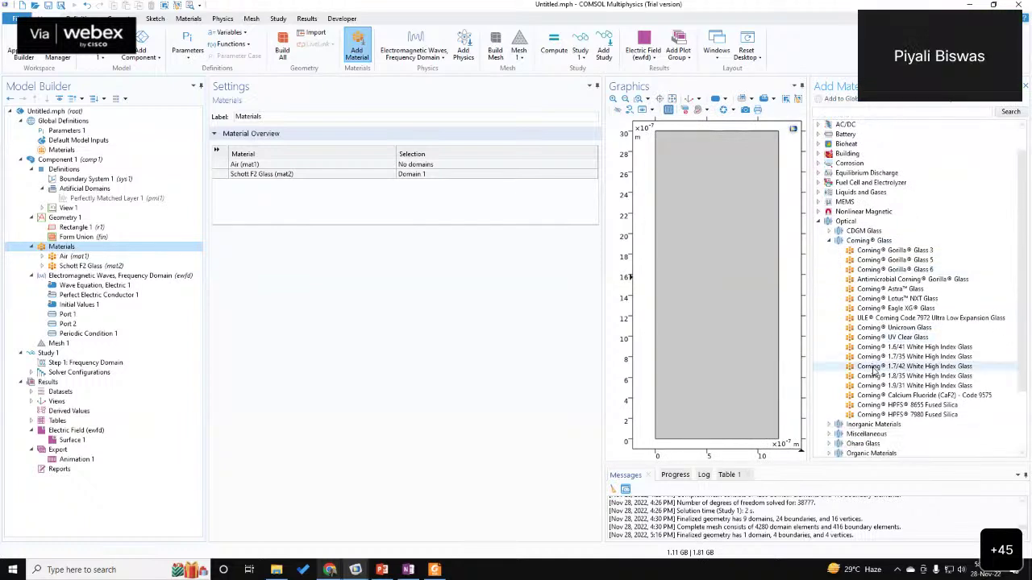
{"action": "left_click", "coordinate": [906, 414]}
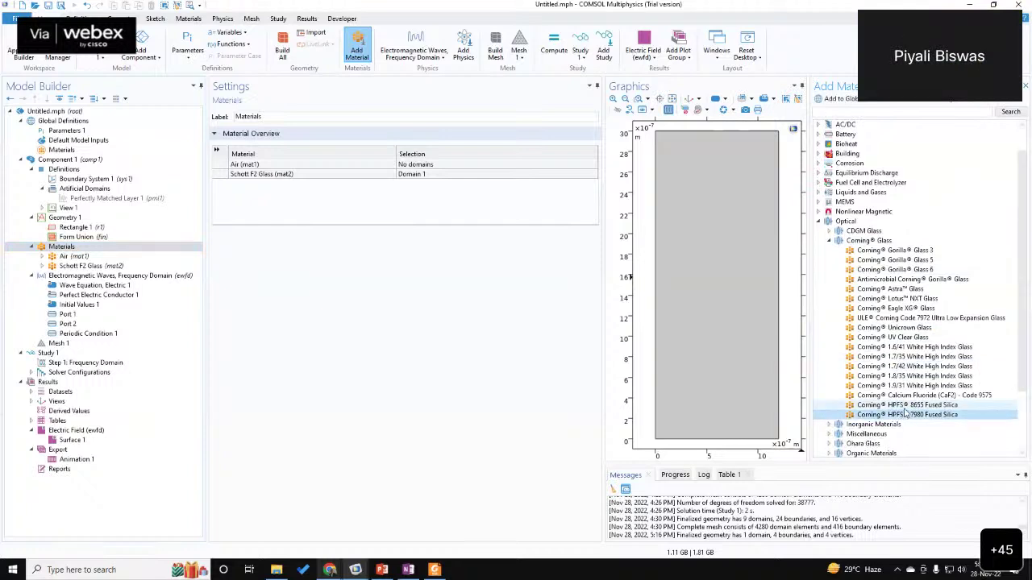
{"action": "double_click", "coordinate": [906, 405]}
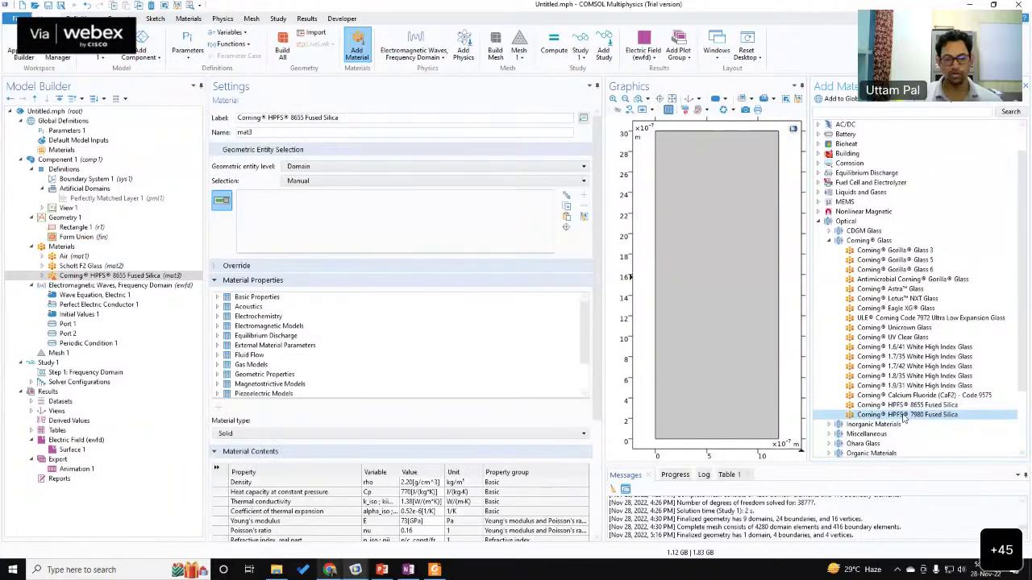
{"action": "double_click", "coordinate": [905, 415]}
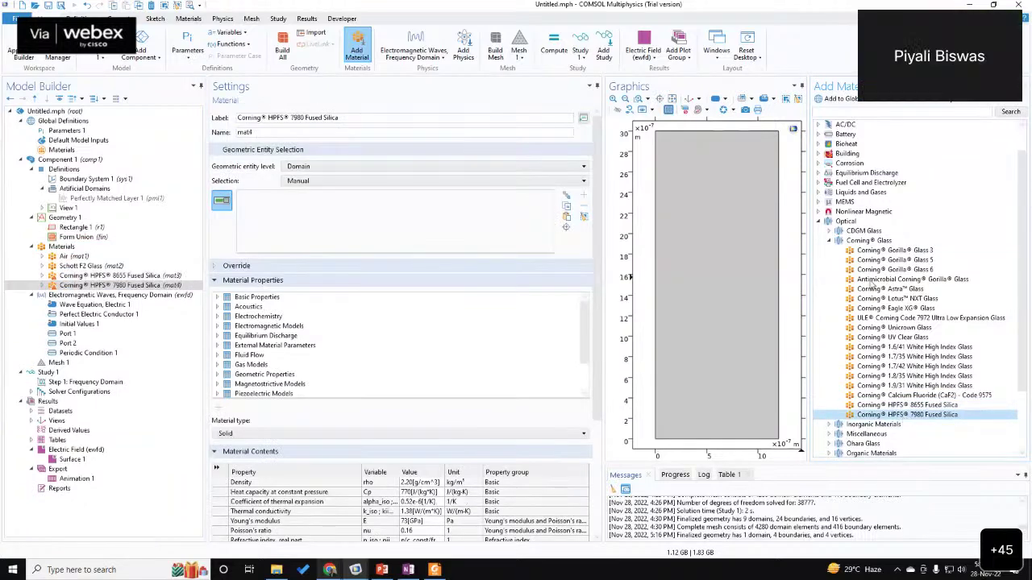
Step: Assign Corning HPFS 8655 Fused Silica to the rectangle domain and inspect its refractive index entries in the material contents
{"action": "left_click", "coordinate": [89, 276]}
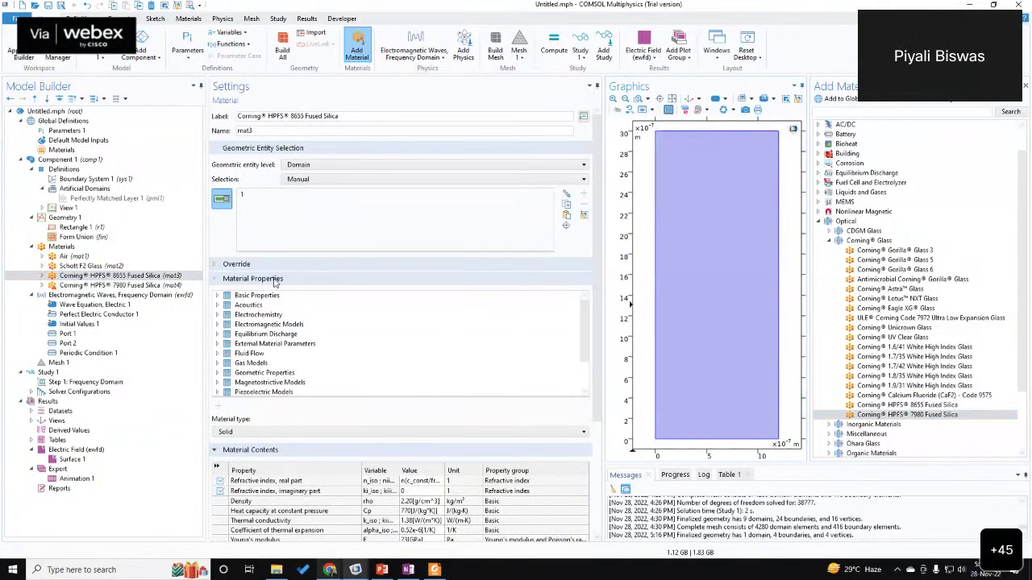
{"action": "left_click", "coordinate": [274, 279]}
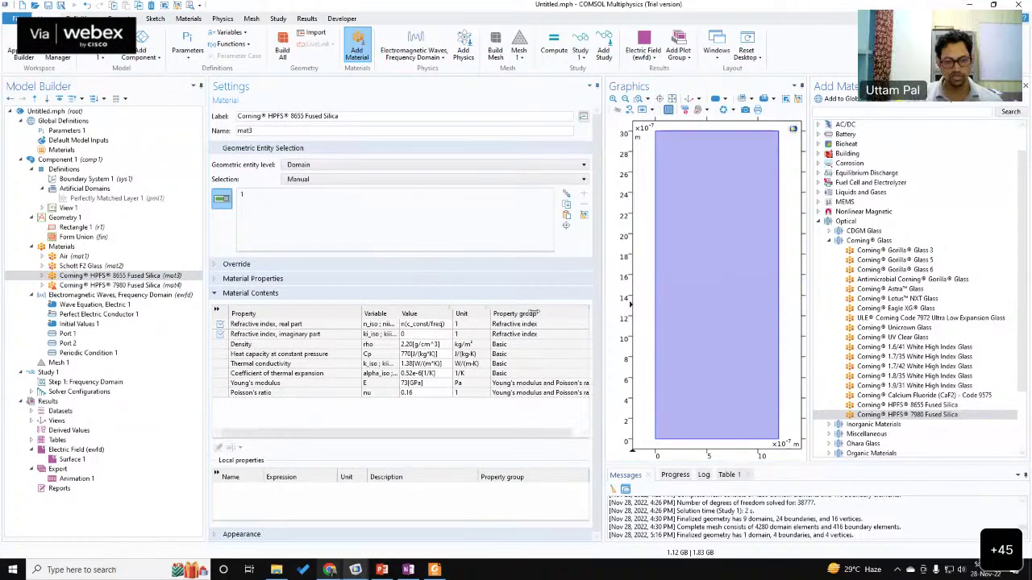
{"action": "left_click", "coordinate": [409, 336]}
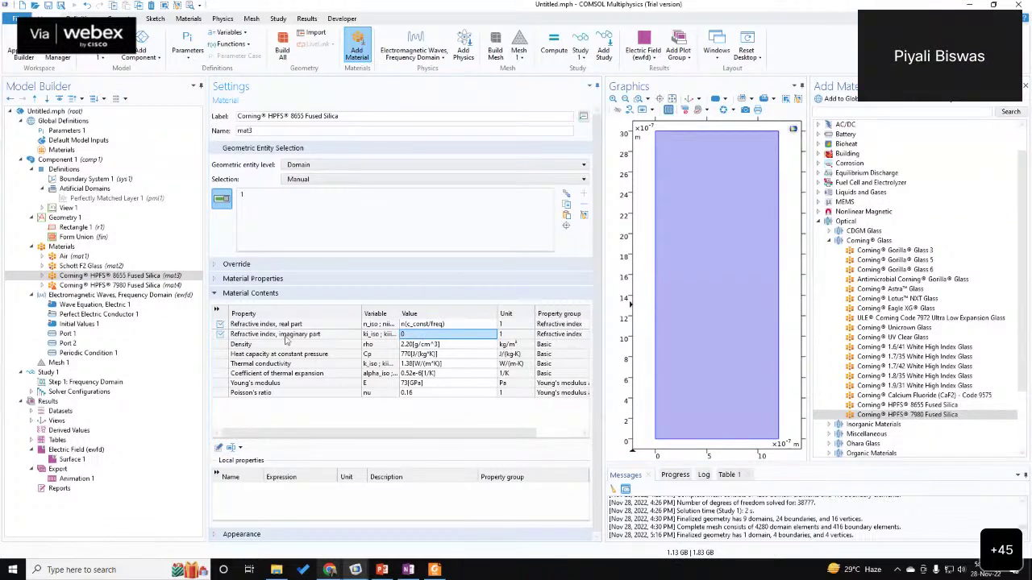
Step: Plot the Interpolation 1 refractive index function of Corning HPFS 8655 Fused Silica and close the material library
{"action": "left_click", "coordinate": [45, 279]}
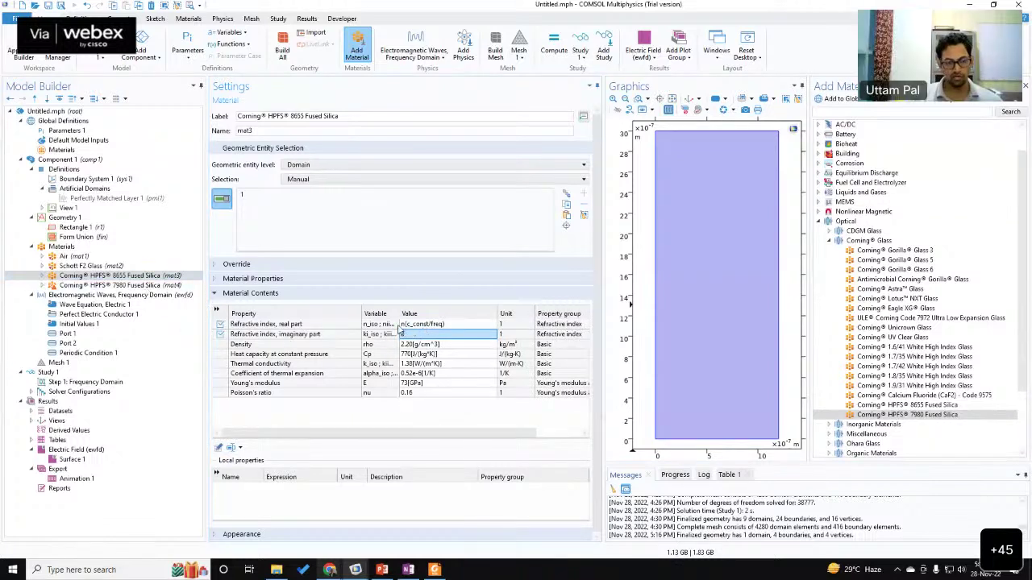
{"action": "left_click", "coordinate": [43, 276]}
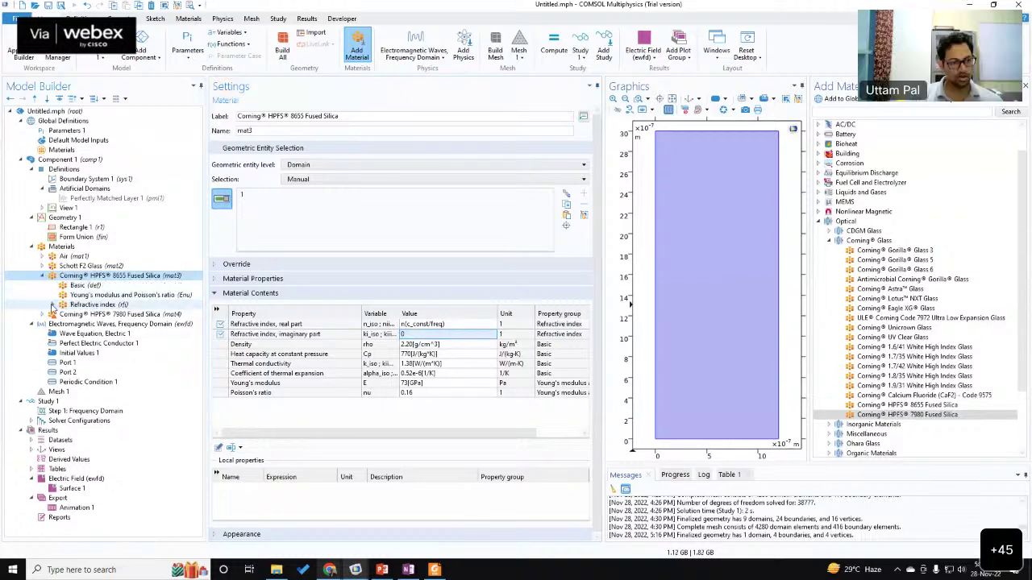
{"action": "left_click", "coordinate": [52, 305]}
{"action": "left_click", "coordinate": [117, 314]}
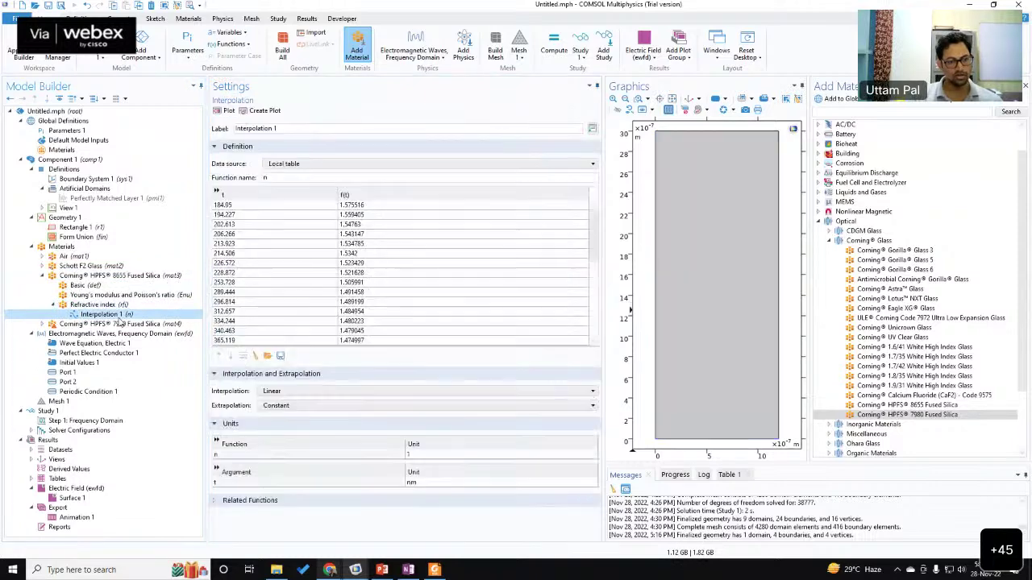
{"action": "left_click", "coordinate": [224, 110]}
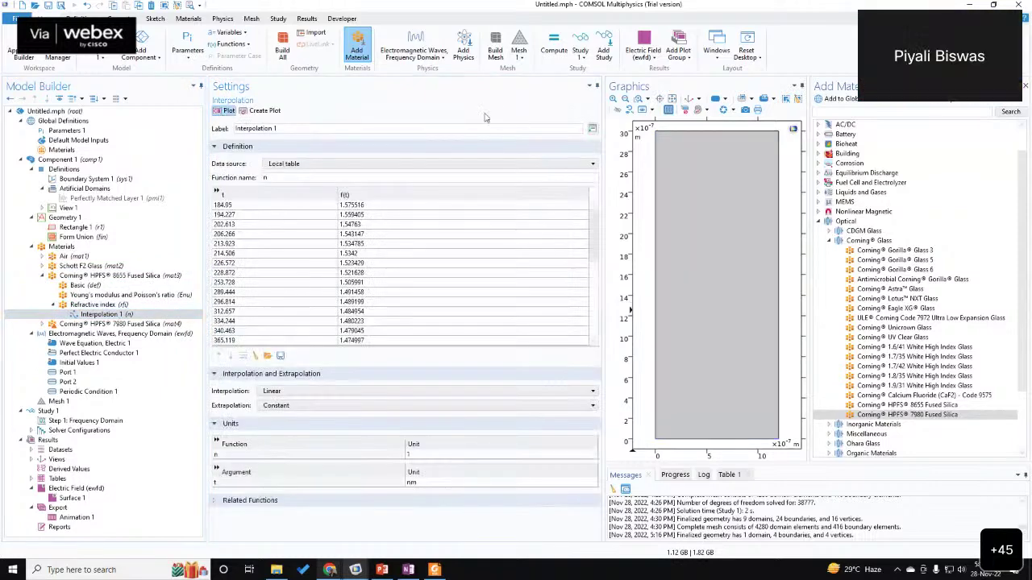
{"action": "left_click", "coordinate": [1027, 86]}
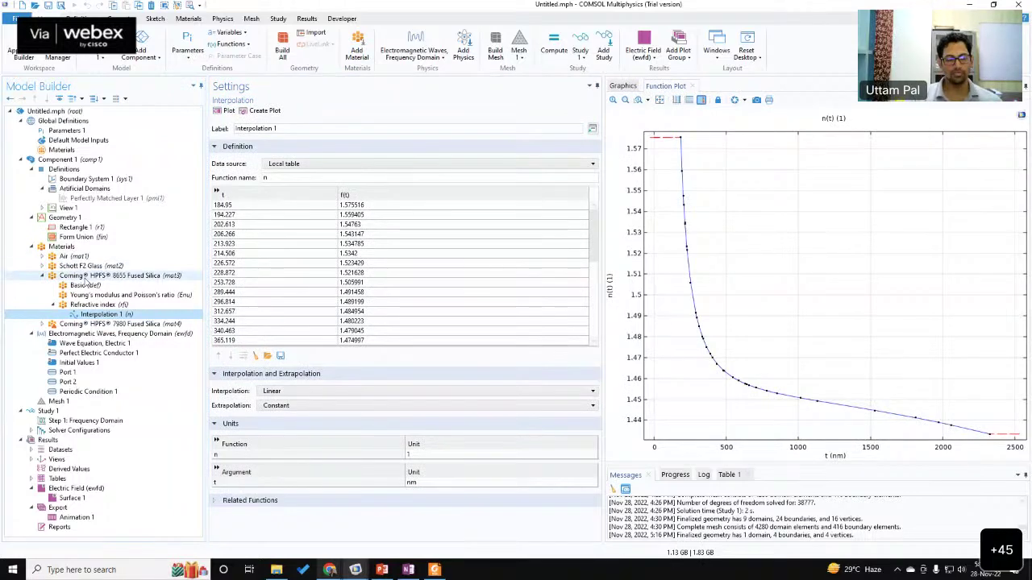
{"action": "left_click", "coordinate": [87, 275]}
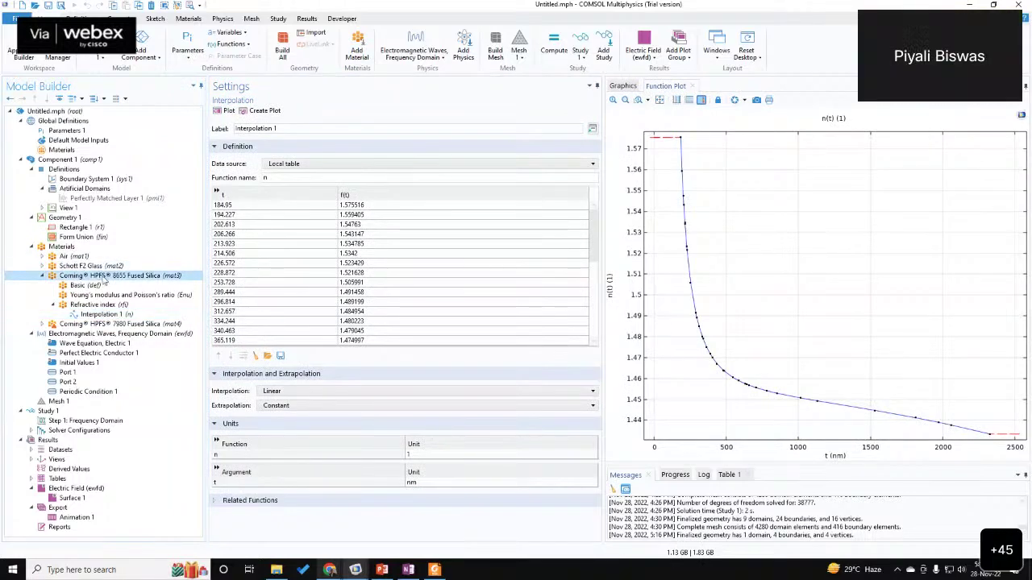
Step: Examine the real and imaginary refractive index values of Corning HPFS 8655 Fused Silica and plot its Interpolation 1 function again
{"action": "left_click", "coordinate": [418, 334]}
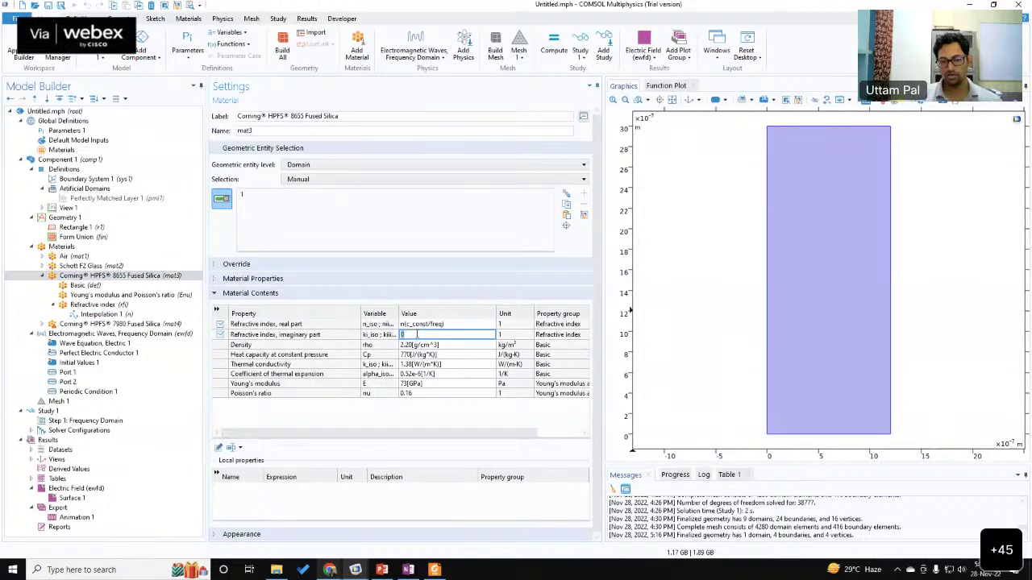
{"action": "left_click", "coordinate": [449, 424]}
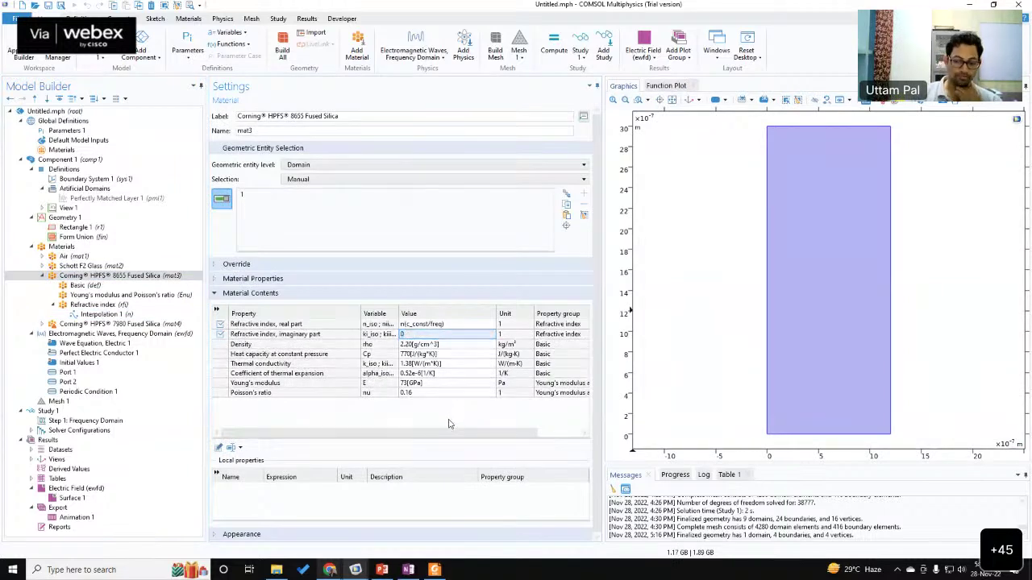
{"action": "left_click", "coordinate": [411, 325]}
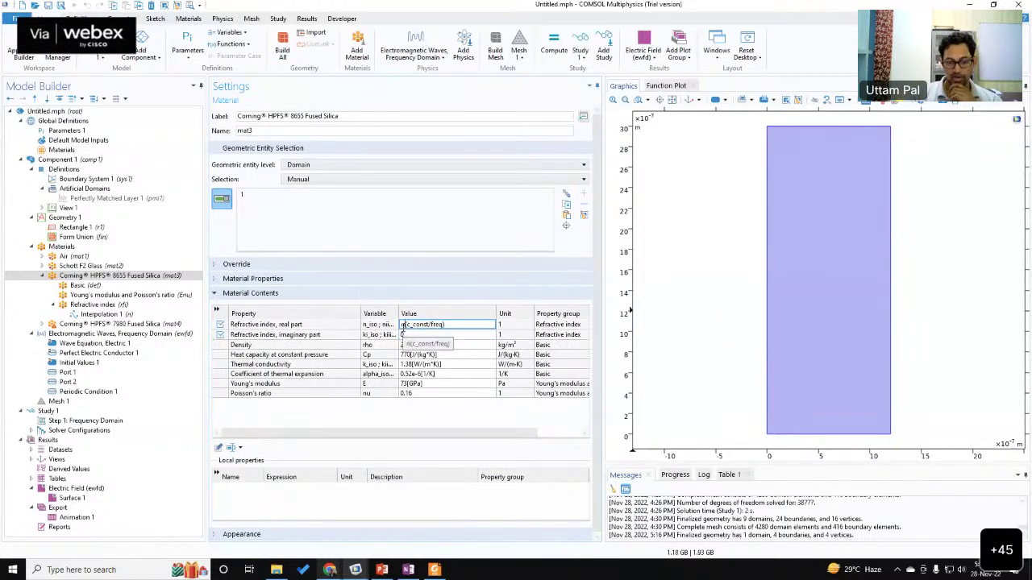
{"action": "key", "text": "ctrl+a"}
{"action": "left_click", "coordinate": [441, 425]}
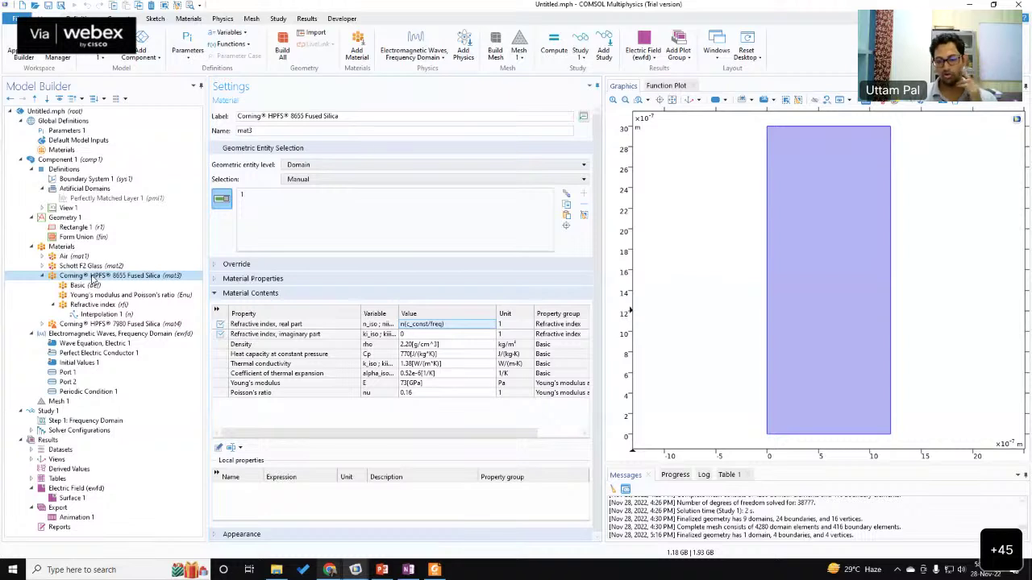
{"action": "left_click", "coordinate": [404, 335]}
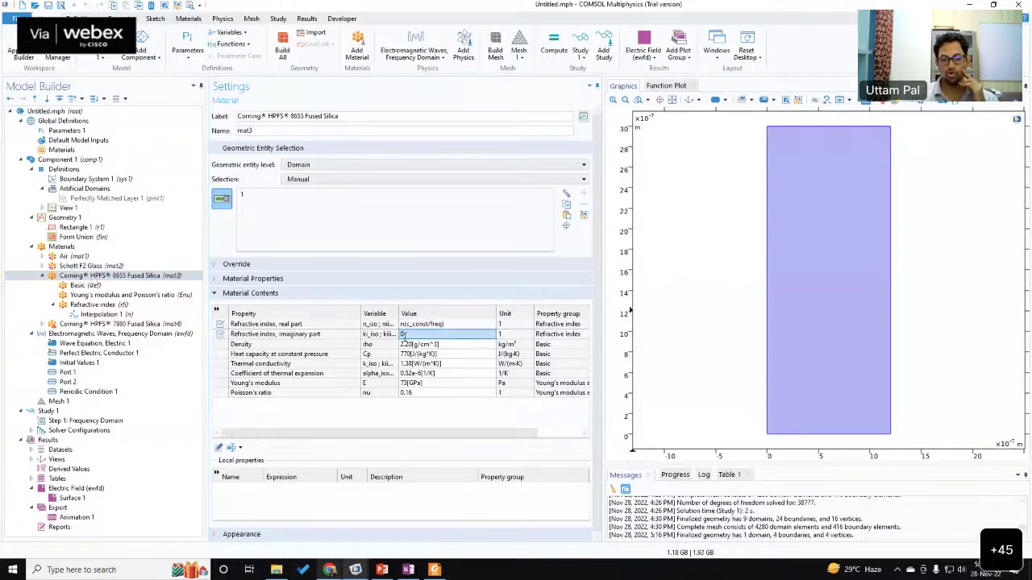
{"action": "left_click", "coordinate": [423, 410]}
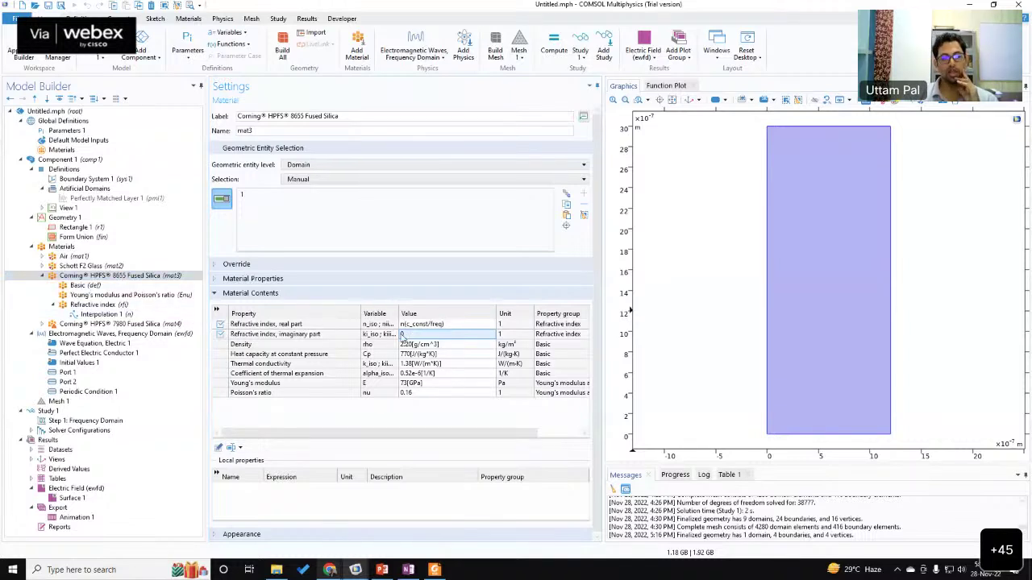
{"action": "left_click", "coordinate": [408, 337]}
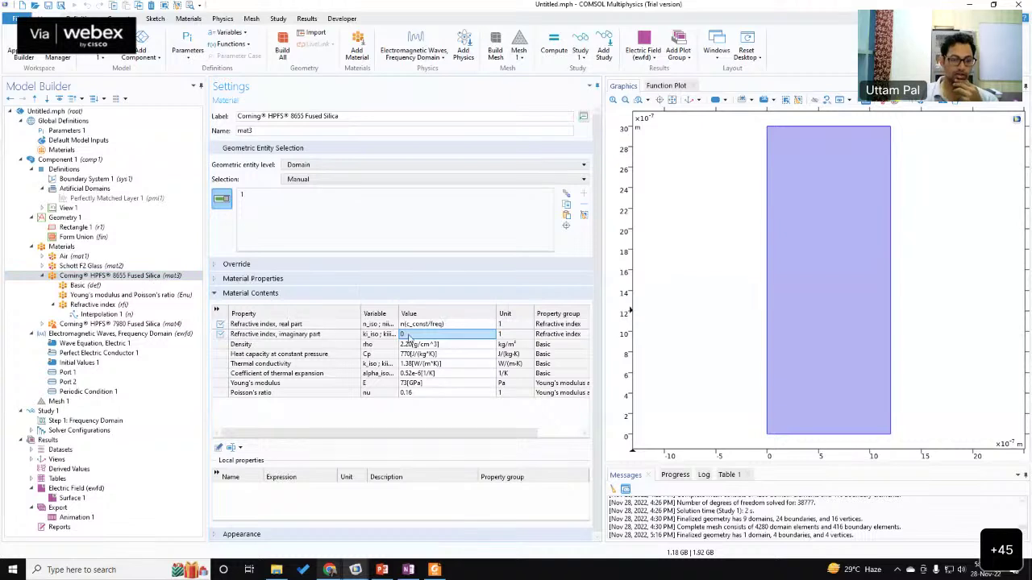
{"action": "left_click", "coordinate": [98, 314]}
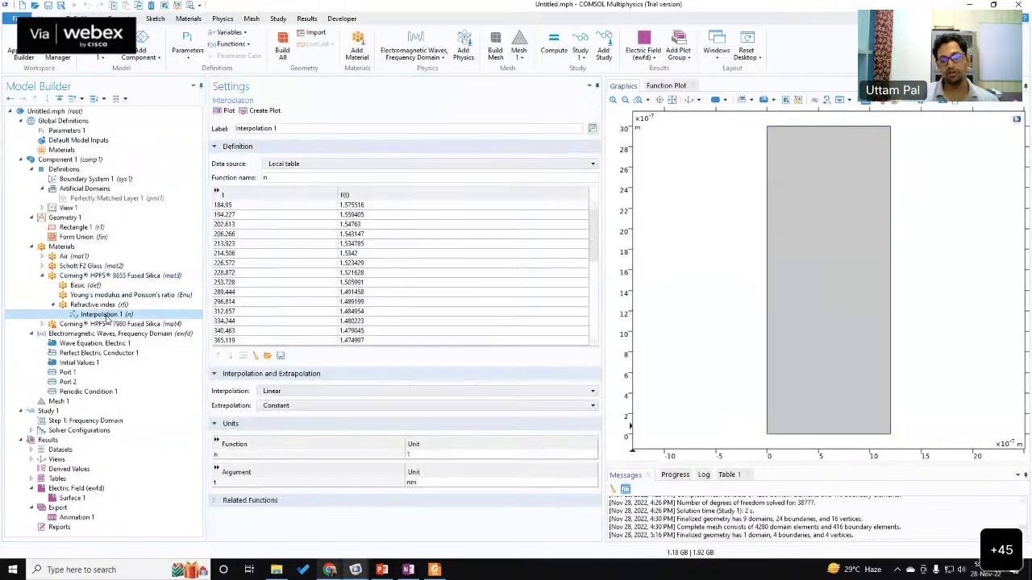
{"action": "left_click", "coordinate": [226, 111]}
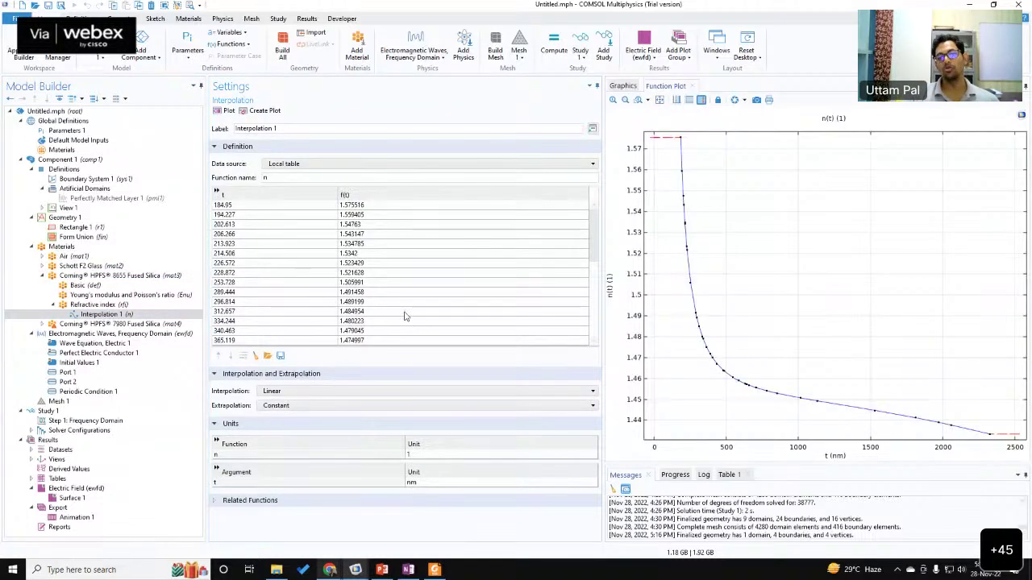
Step: Add a second interpolation function under the Refractive index group of Corning HPFS 8655 Fused Silica and name the function k
{"action": "right_click", "coordinate": [99, 307]}
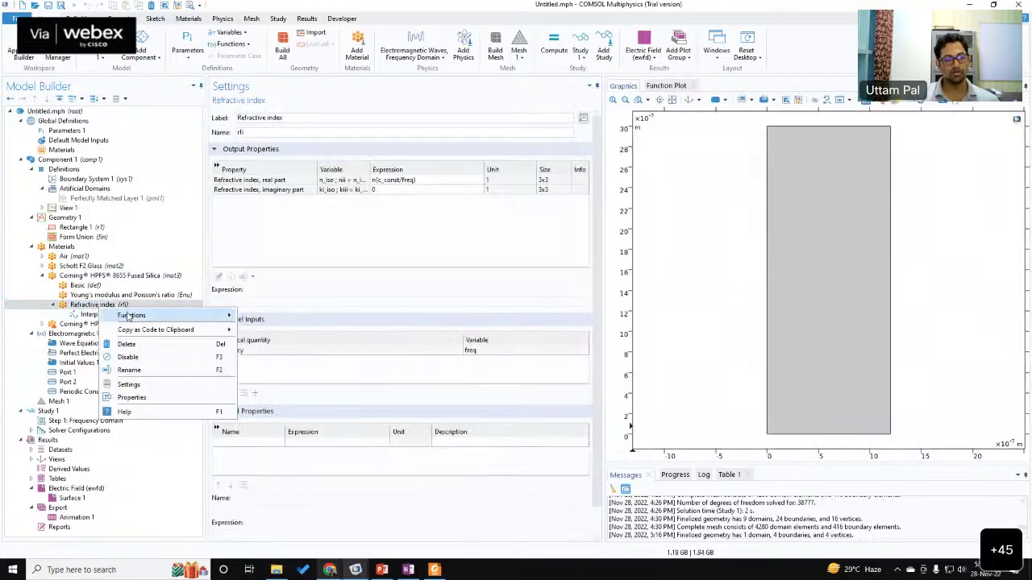
{"action": "mouse_move", "coordinate": [129, 316]}
{"action": "left_click", "coordinate": [272, 328]}
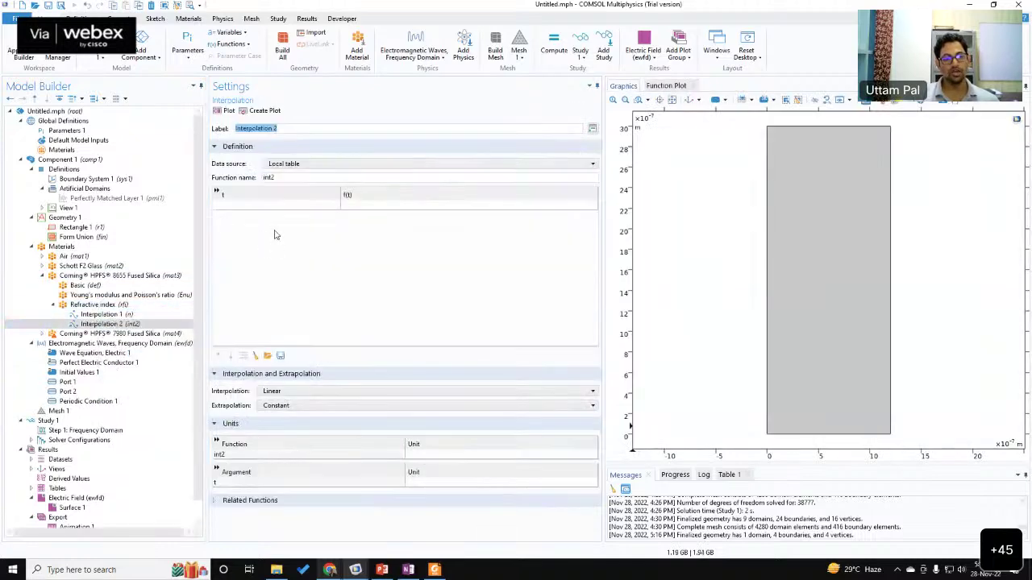
{"action": "double_click", "coordinate": [287, 179]}
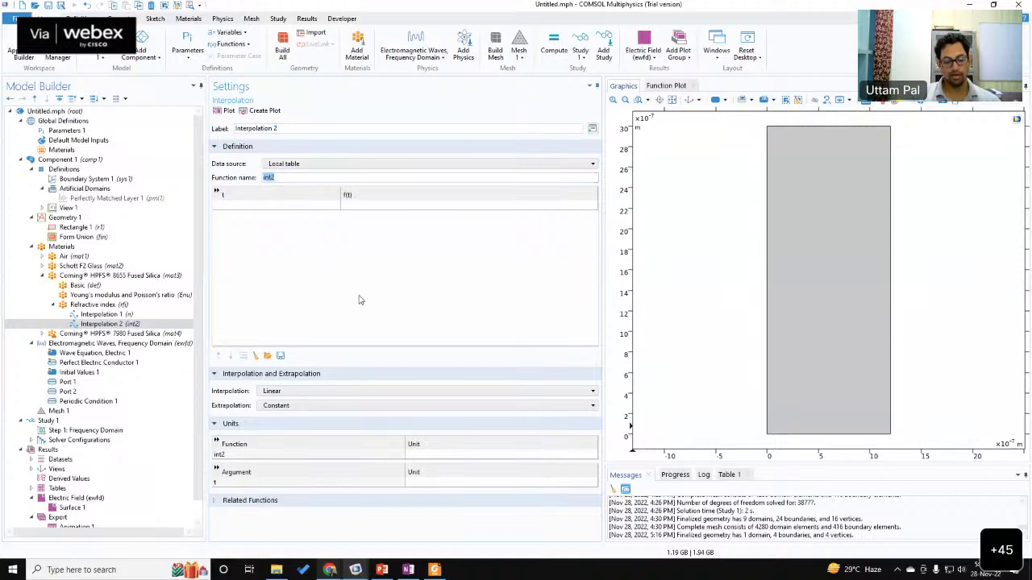
Step: Copy the full data table of Interpolation 1 into the empty table of function k
{"action": "left_click", "coordinate": [109, 314]}
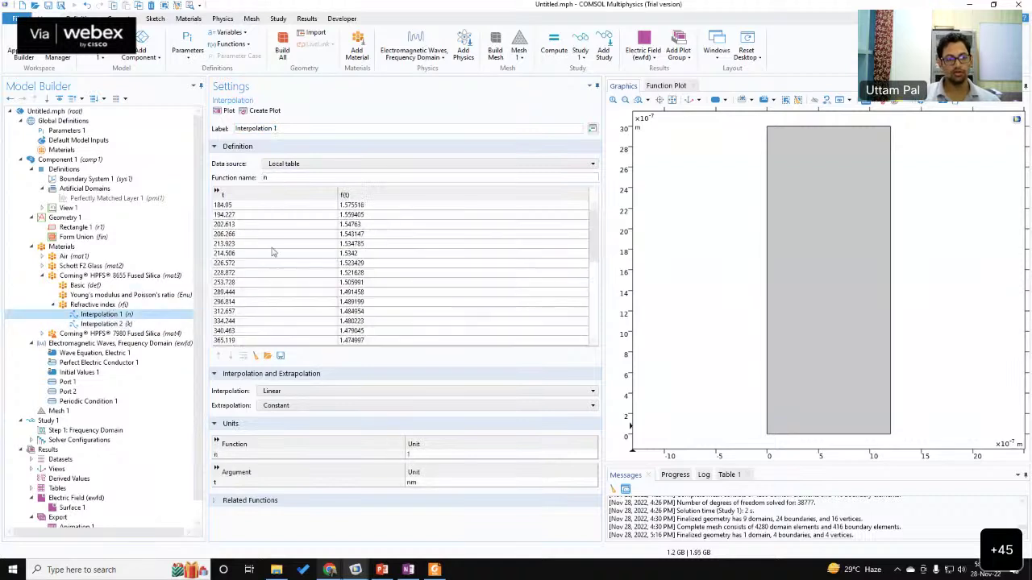
{"action": "key", "text": "ctrl+a"}
{"action": "left_click", "coordinate": [106, 323]}
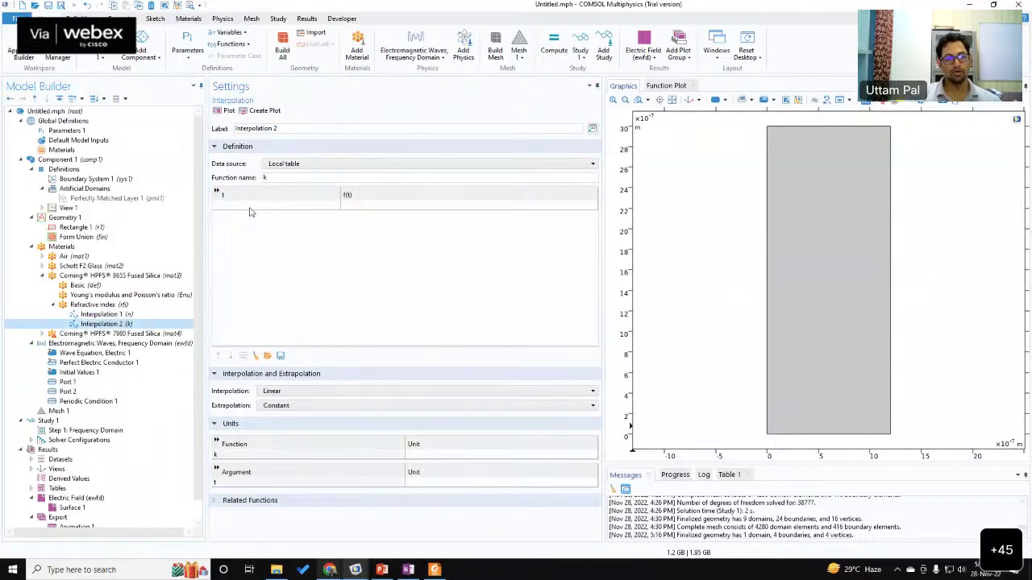
{"action": "left_click", "coordinate": [250, 205]}
{"action": "key", "text": "ctrl+v"}
Step: Check several f(t) entries in the table of Interpolation 2 and plot function k
{"action": "left_click", "coordinate": [357, 206]}
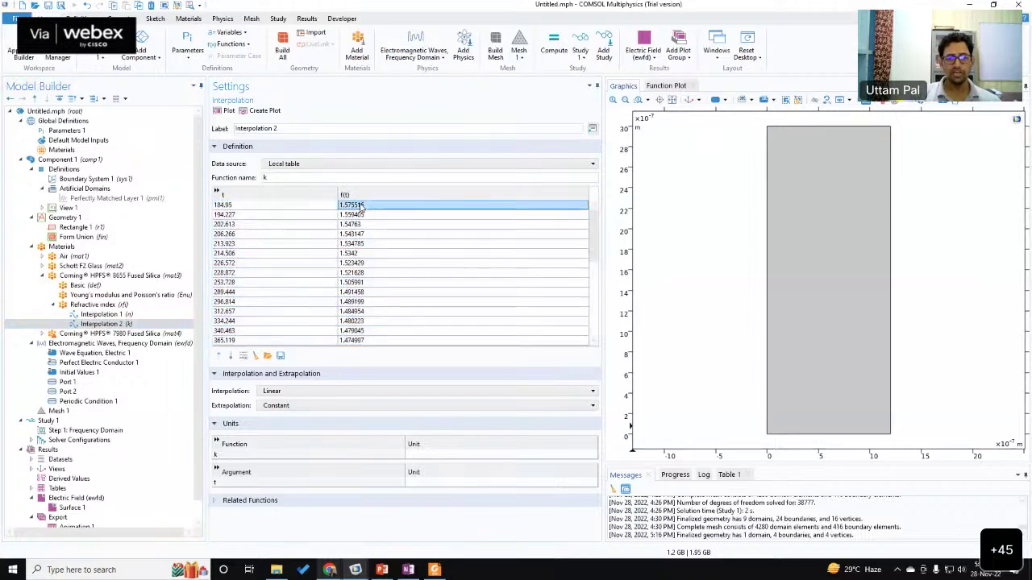
{"action": "left_click", "coordinate": [359, 224]}
{"action": "left_click", "coordinate": [364, 263]}
{"action": "left_click", "coordinate": [377, 302]}
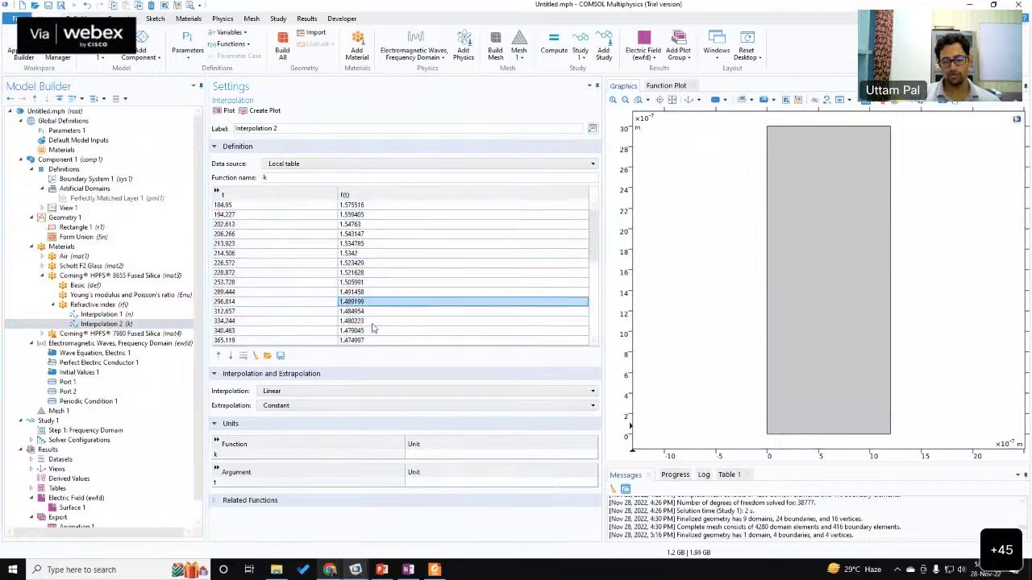
{"action": "left_click", "coordinate": [226, 110]}
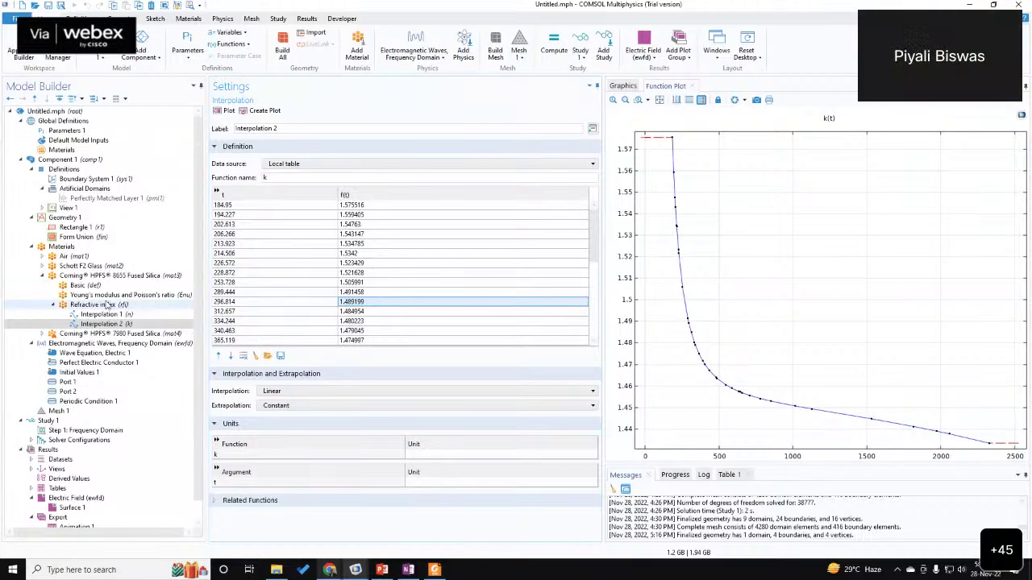
Step: Set the imaginary part of the refractive index of Corning HPFS 8655 Fused Silica to k(c_const/freq)
{"action": "left_click", "coordinate": [443, 336]}
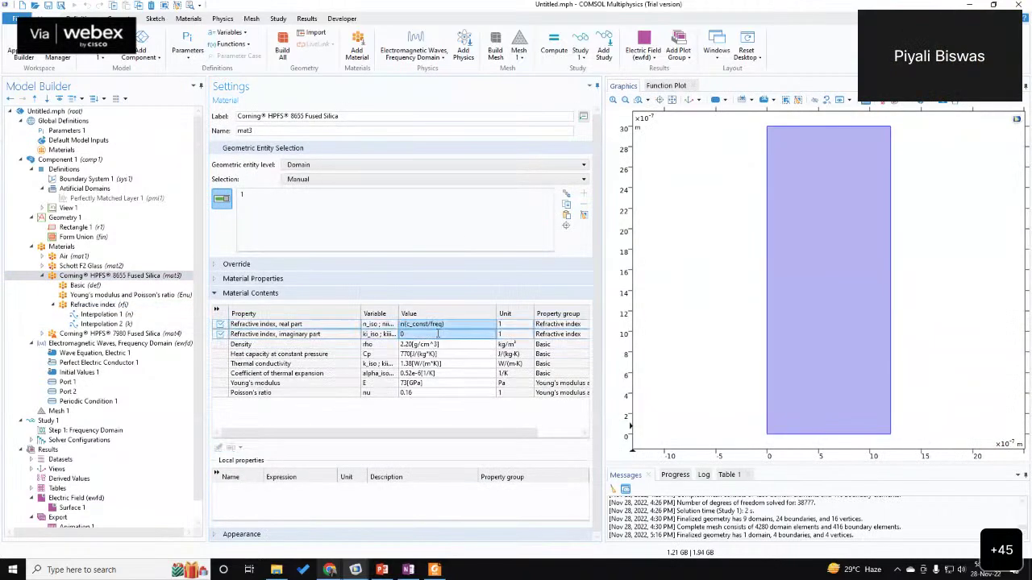
{"action": "left_click", "coordinate": [407, 337]}
{"action": "key", "text": "BackSpace"}
{"action": "type", "text": "k(c_const/freq"}
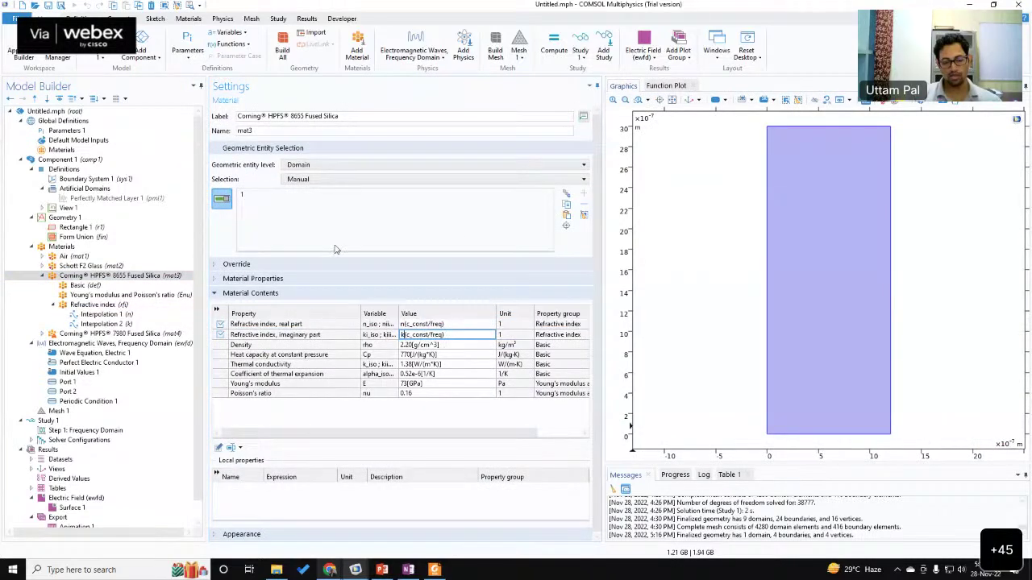
{"action": "key", "text": "Return"}
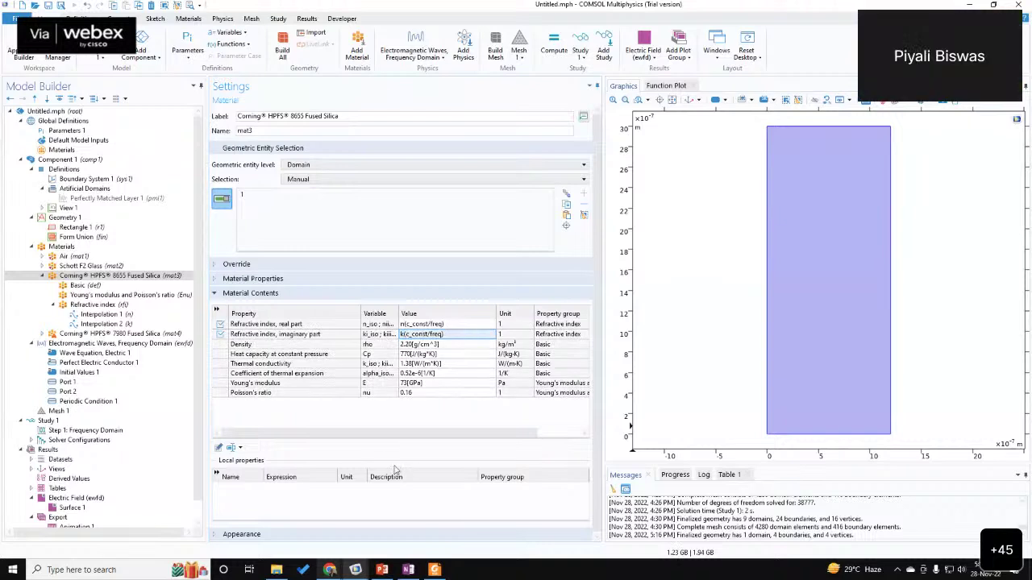
Step: Compare both interpolation functions and set Interpolation 2's function unit to 1 and argument unit to nm
{"action": "left_click", "coordinate": [123, 325]}
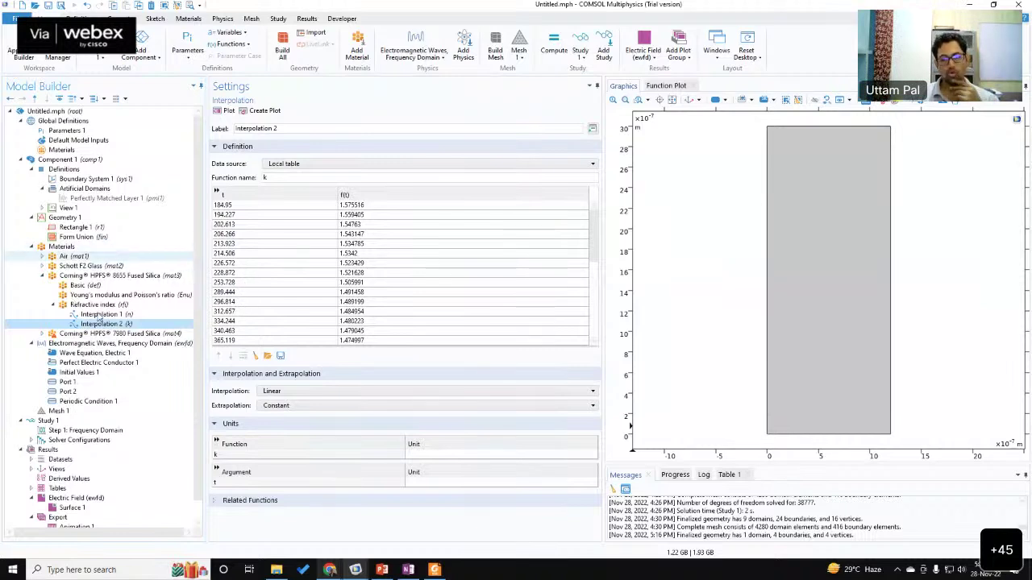
{"action": "left_click", "coordinate": [101, 314]}
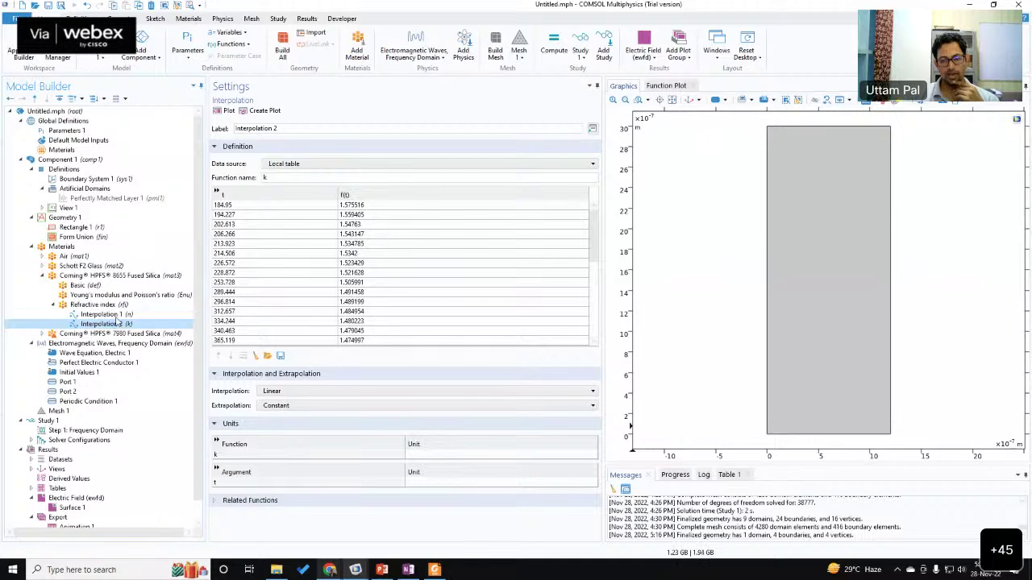
{"action": "left_click", "coordinate": [113, 276]}
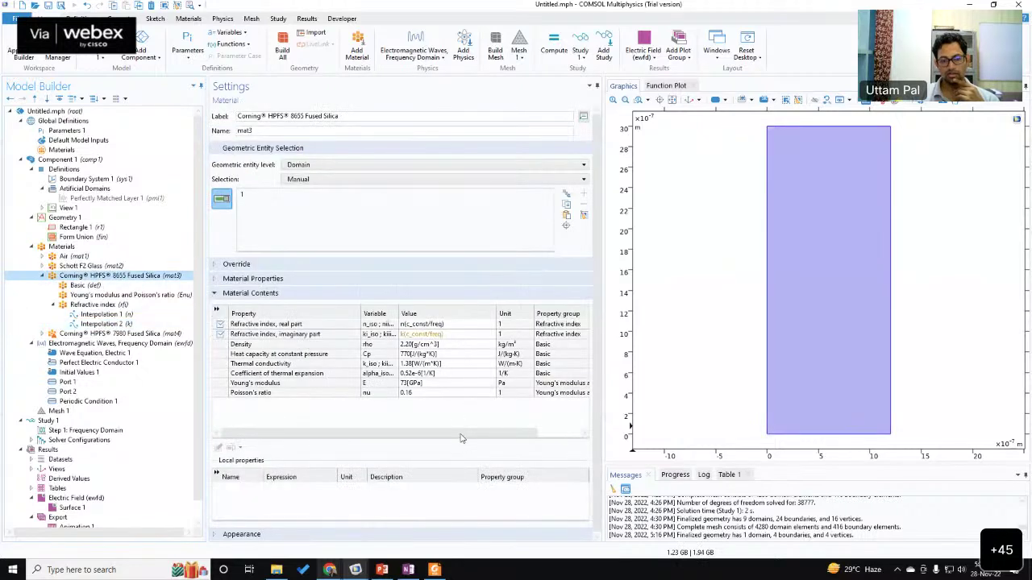
{"action": "left_click", "coordinate": [110, 325]}
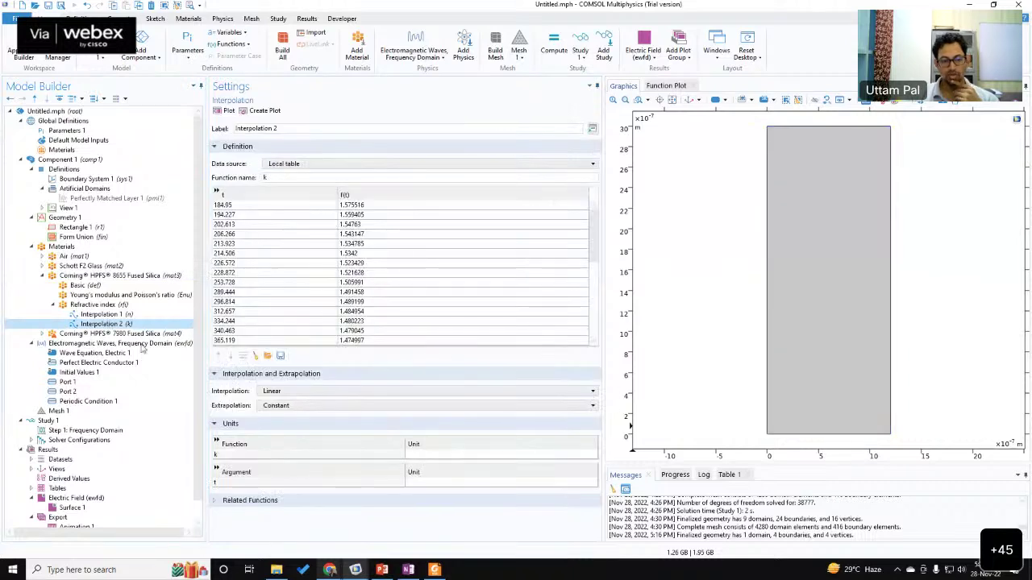
{"action": "left_click", "coordinate": [128, 315]}
{"action": "left_click", "coordinate": [108, 324]}
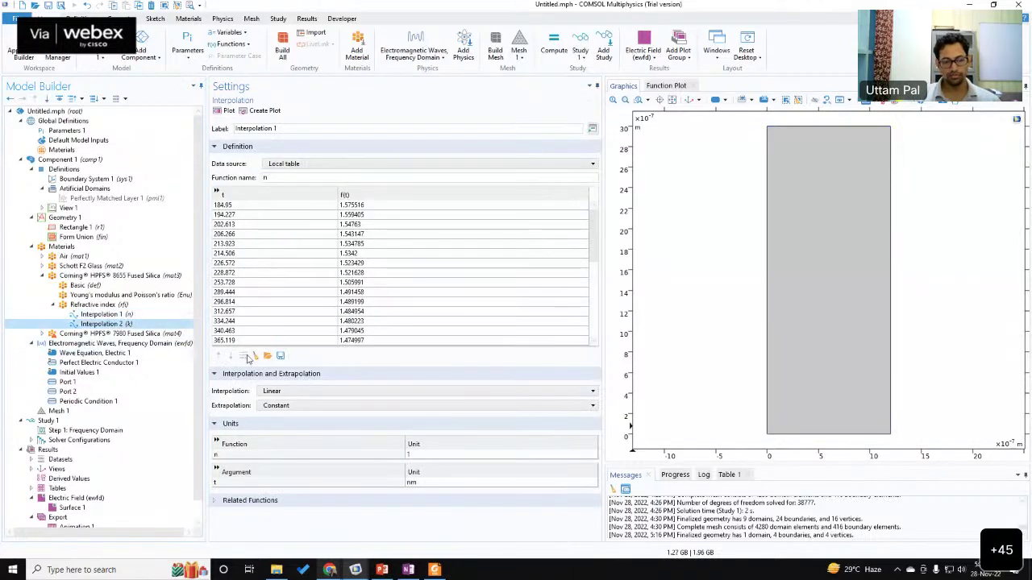
{"action": "left_click", "coordinate": [411, 456]}
{"action": "type", "text": "1"}
{"action": "left_click", "coordinate": [418, 483]}
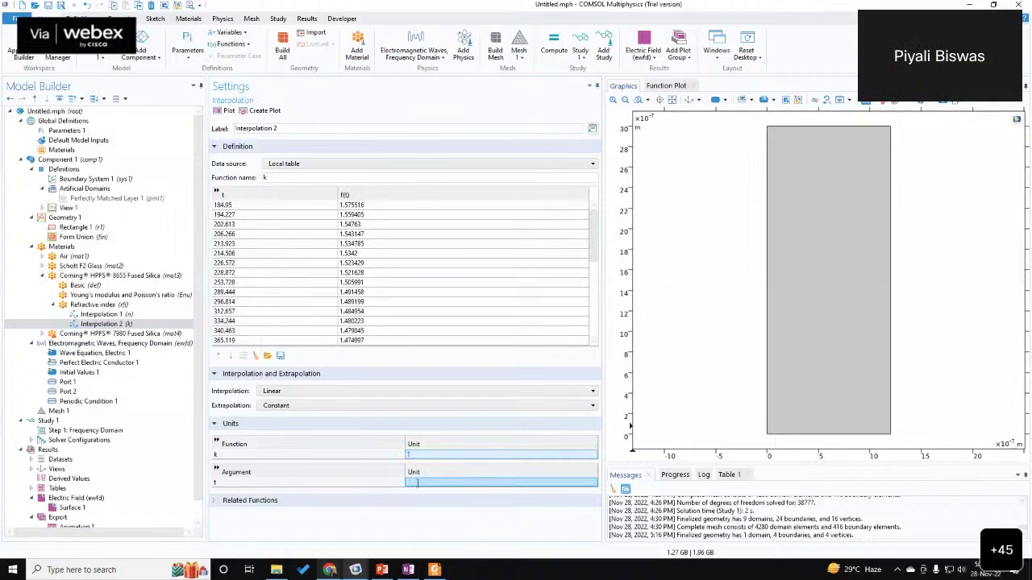
{"action": "type", "text": "nm"}
{"action": "left_click", "coordinate": [415, 518]}
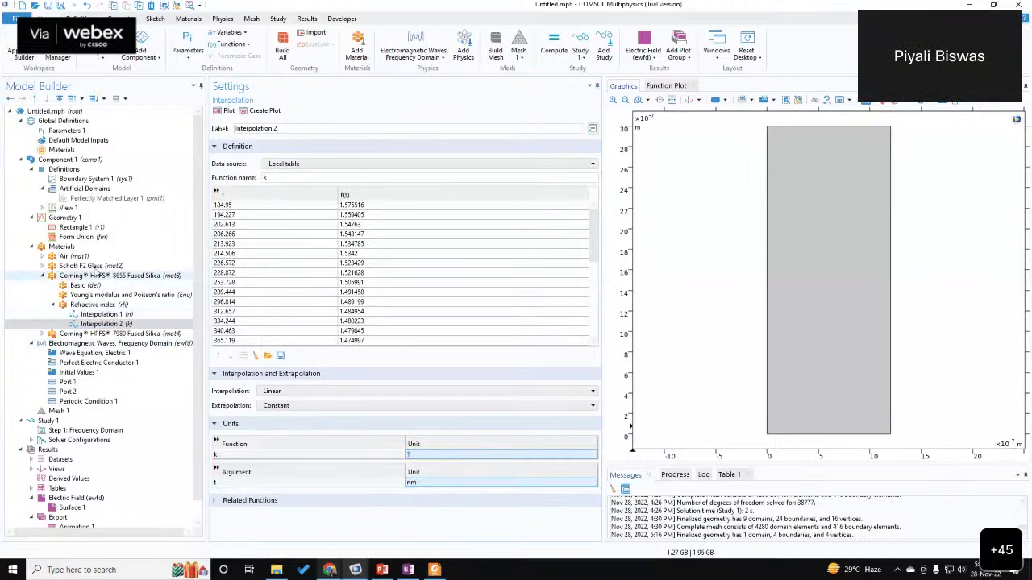
Step: Recheck the Corning HPFS 8655 material contents and disable the Schott F2 Glass and both Corning HPFS Fused Silica materials
{"action": "left_click", "coordinate": [93, 230]}
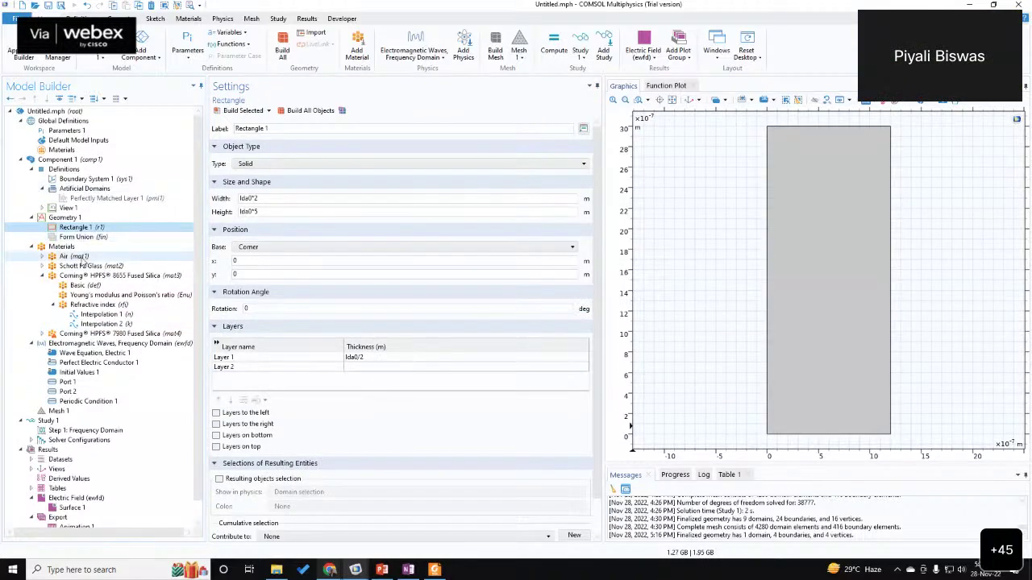
{"action": "left_click", "coordinate": [105, 275]}
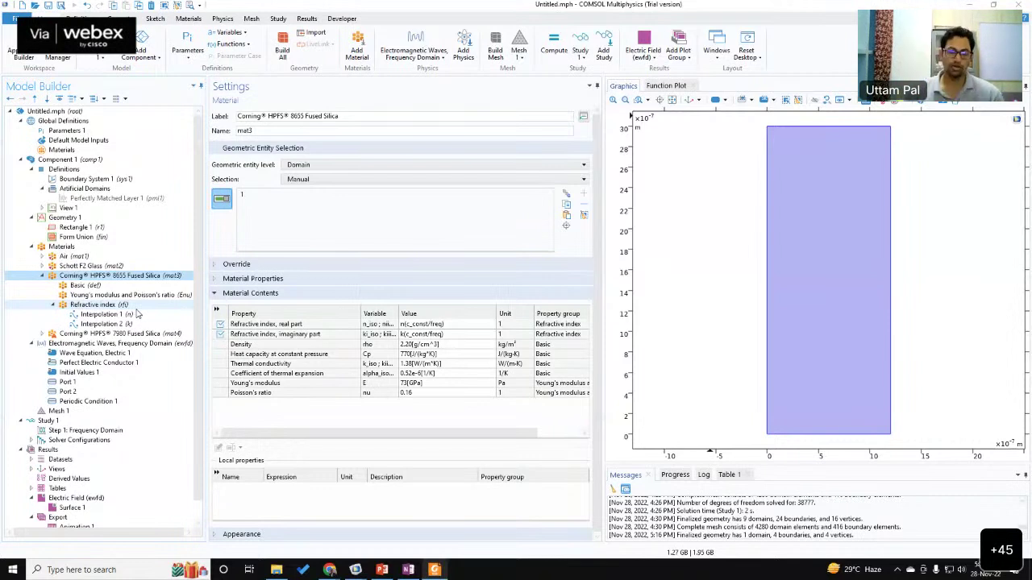
{"action": "left_click", "coordinate": [42, 275]}
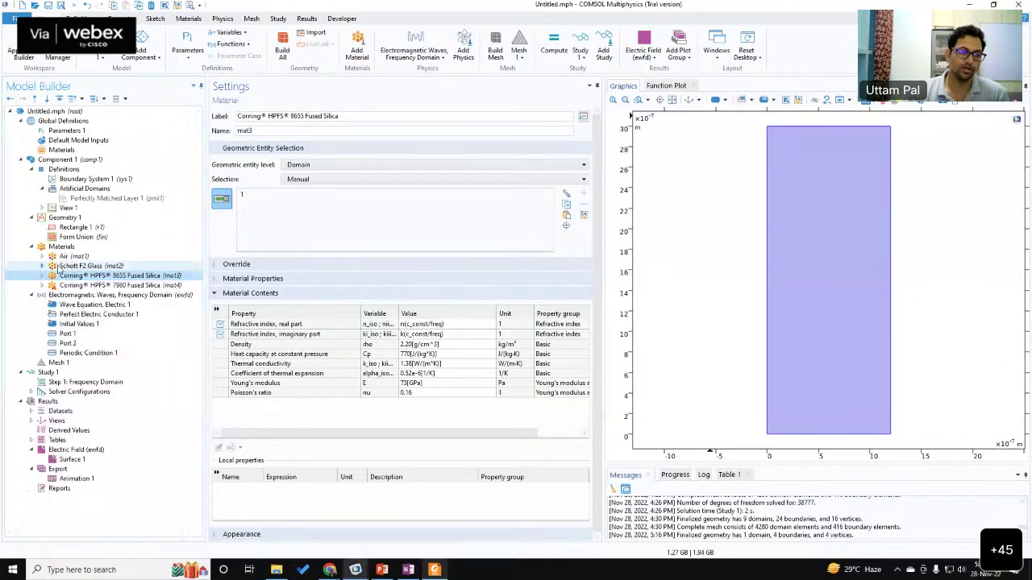
{"action": "left_click", "coordinate": [76, 285], "text": "shift"}
{"action": "right_click", "coordinate": [76, 285]}
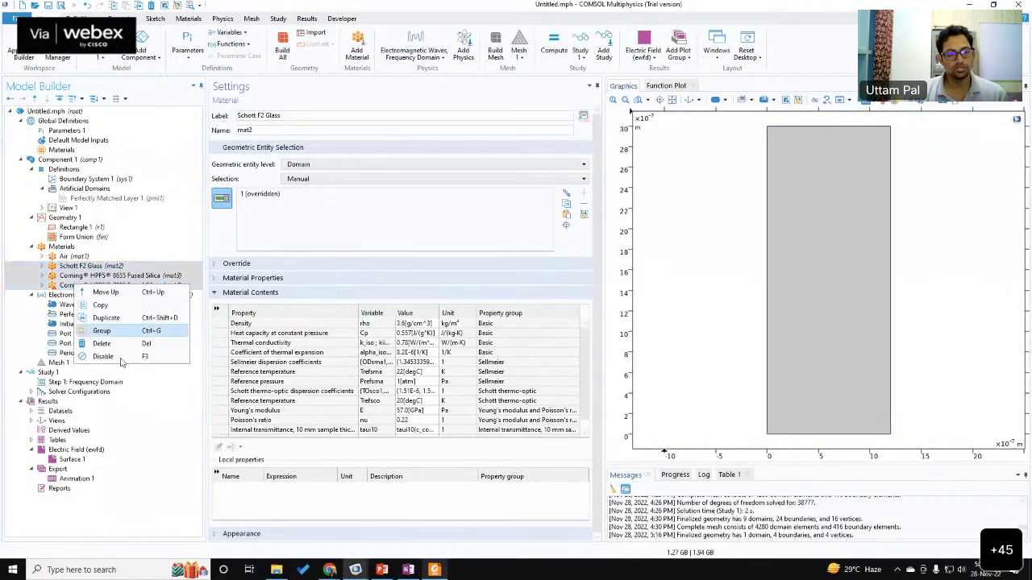
{"action": "left_click", "coordinate": [103, 356]}
Step: Add Silica glass from the built-in material library to the component and close the library
{"action": "right_click", "coordinate": [77, 249]}
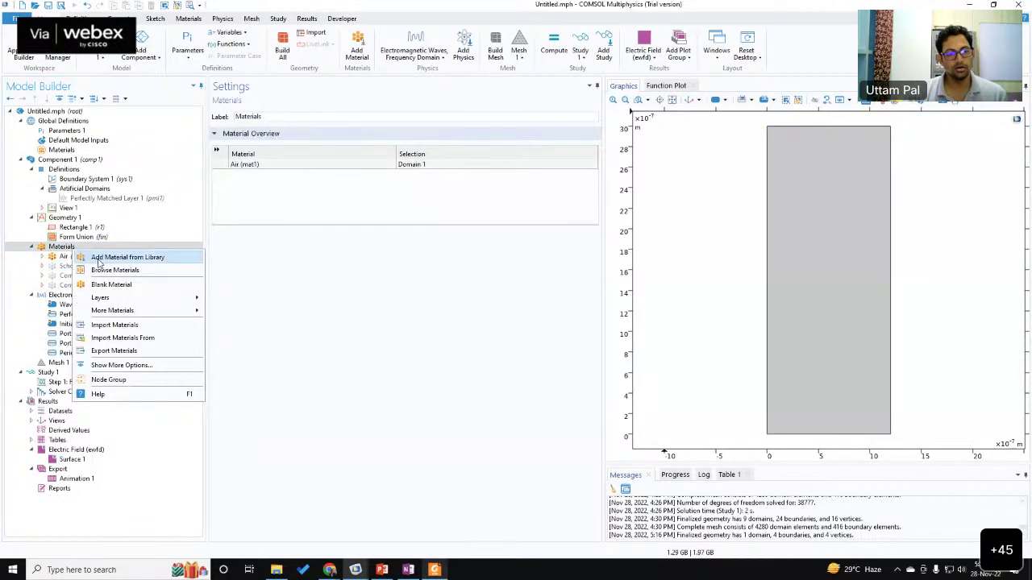
{"action": "left_click", "coordinate": [121, 258]}
{"action": "left_click", "coordinate": [818, 153]}
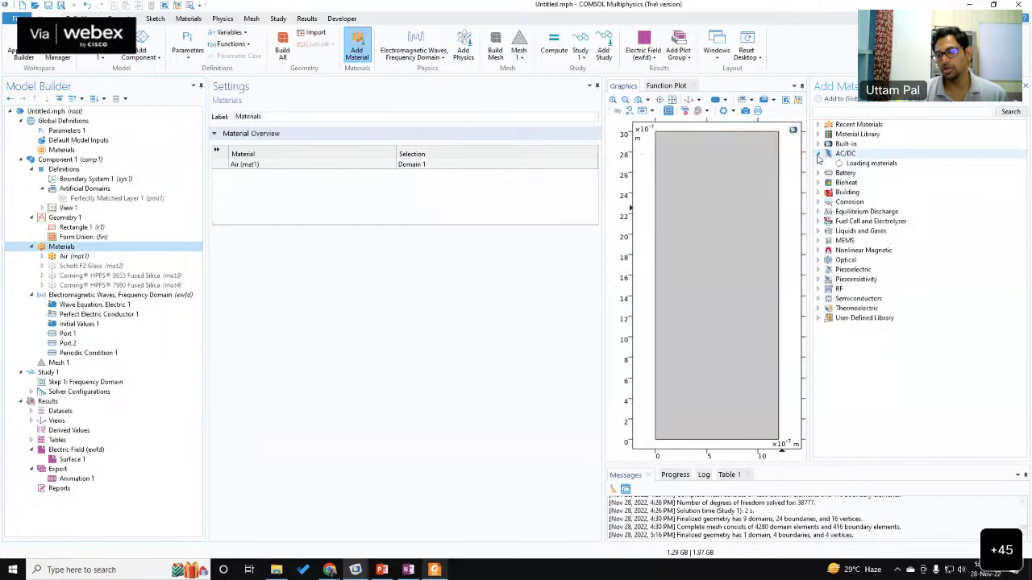
{"action": "left_click", "coordinate": [818, 143]}
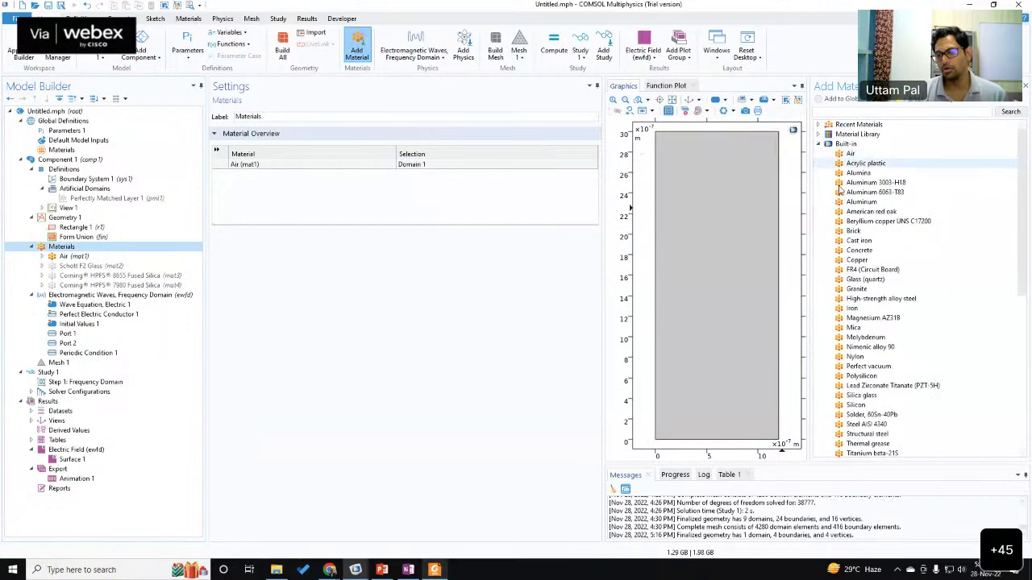
{"action": "left_click", "coordinate": [861, 395]}
{"action": "left_click", "coordinate": [818, 98]}
{"action": "left_click", "coordinate": [1027, 84]}
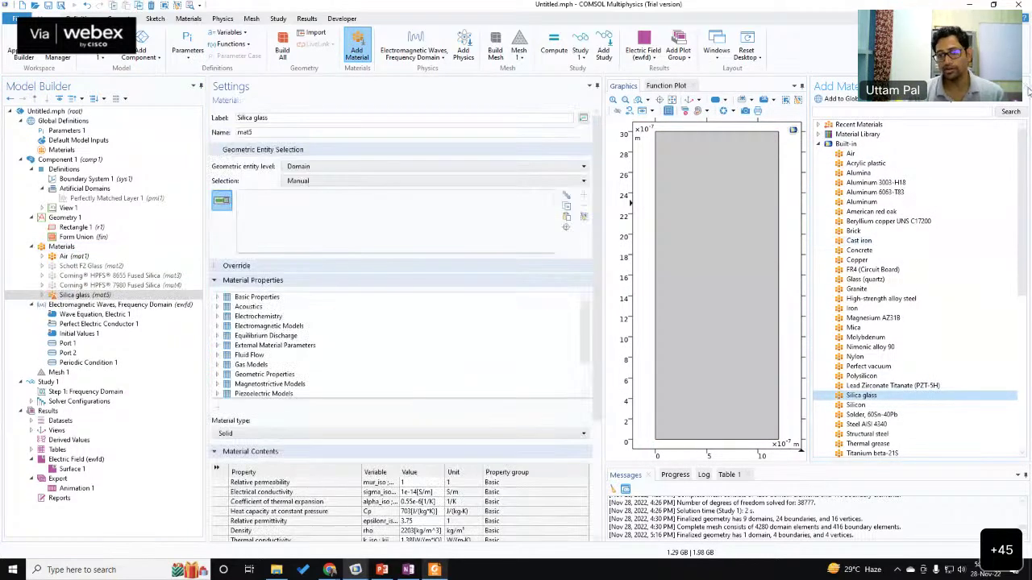
Step: Assign Silica glass to the rectangle domain and check its material contents against those of Corning HPFS 8655 Fused Silica
{"action": "left_click", "coordinate": [790, 242]}
{"action": "left_click", "coordinate": [256, 281]}
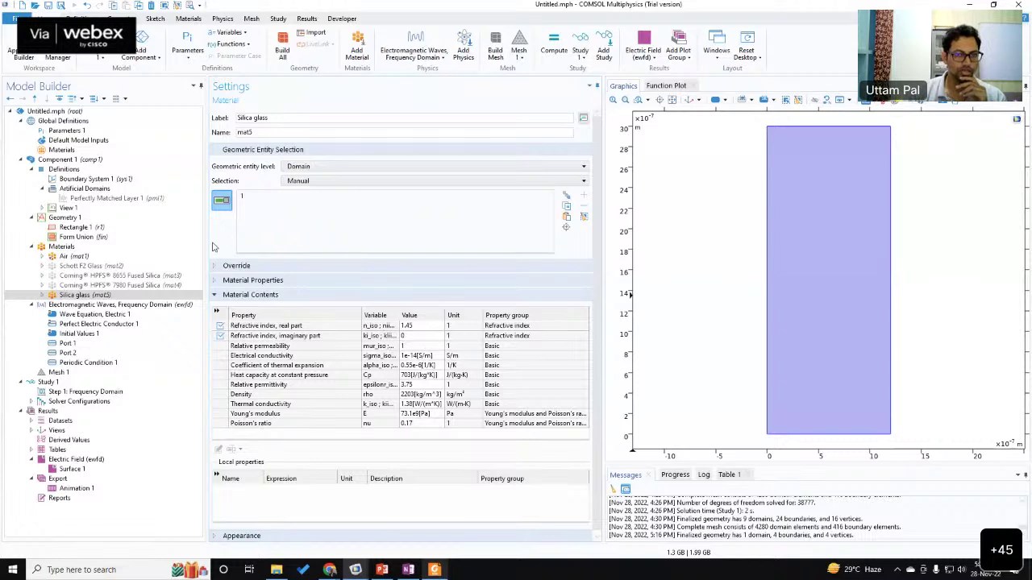
{"action": "left_click", "coordinate": [97, 276]}
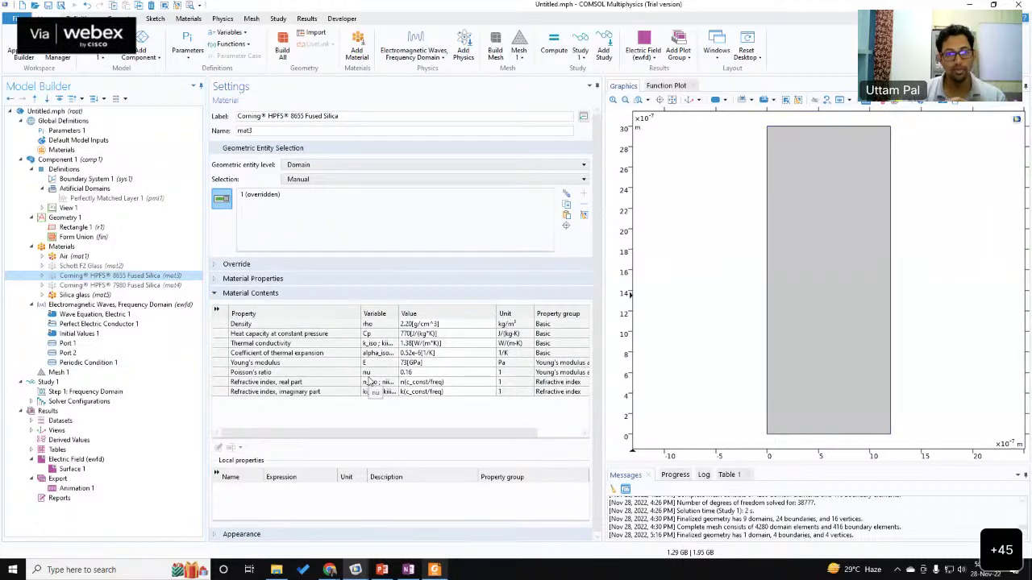
Step: Keep the element size of Mesh 1 at Normal and switch its sequence type to User-controlled mesh
{"action": "left_click", "coordinate": [72, 374]}
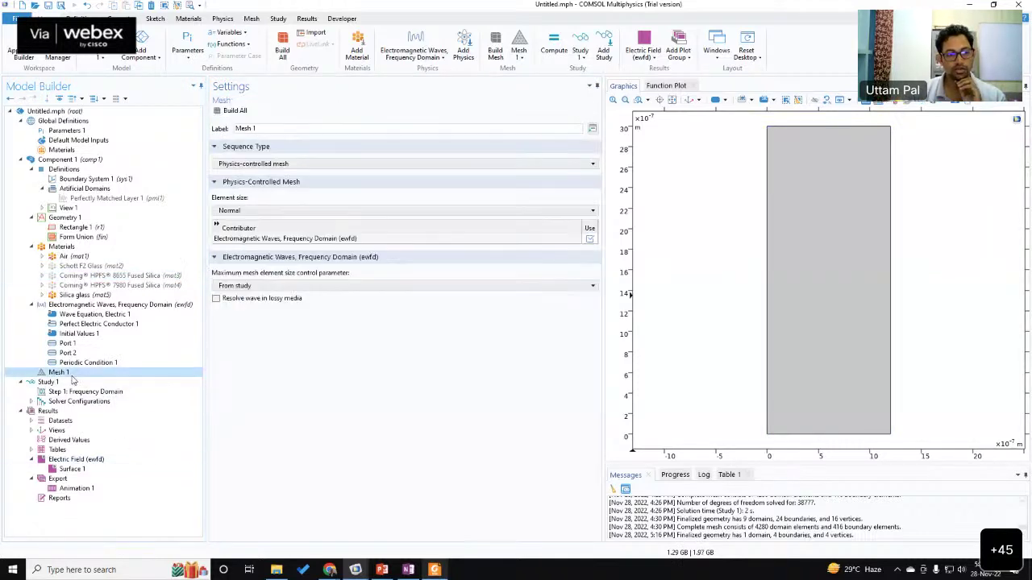
{"action": "left_click", "coordinate": [263, 213]}
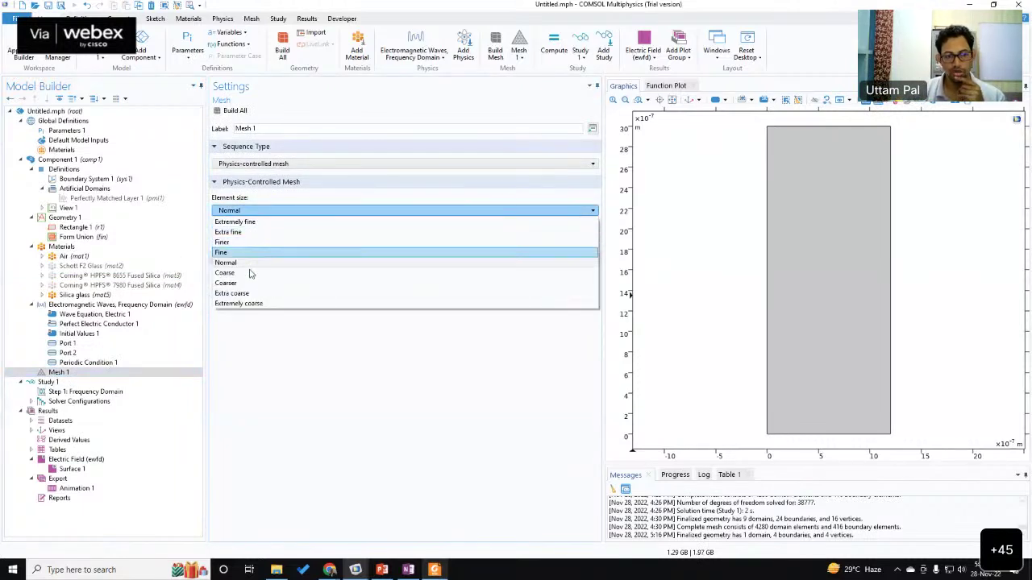
{"action": "left_click", "coordinate": [258, 265]}
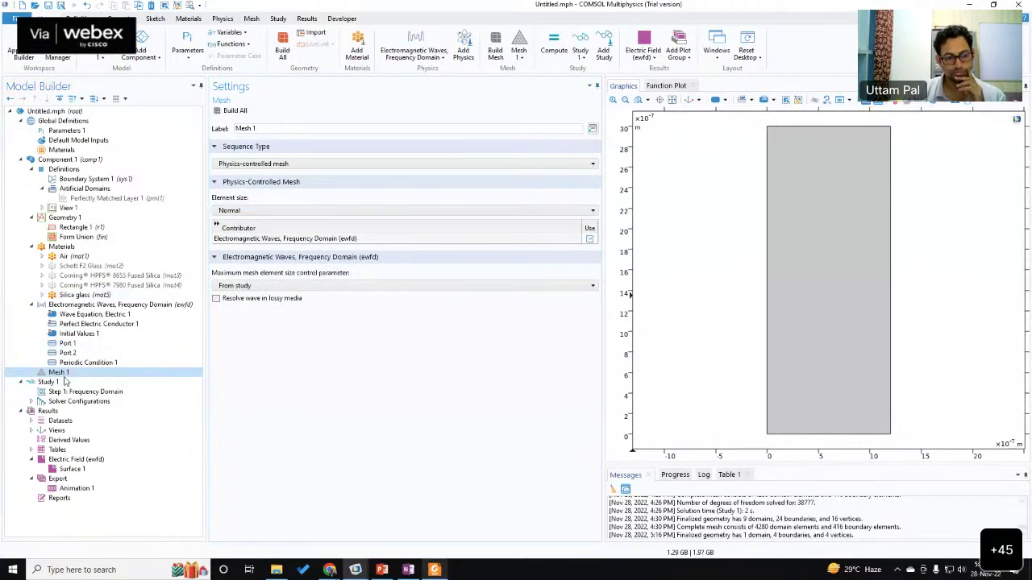
{"action": "left_click", "coordinate": [254, 164]}
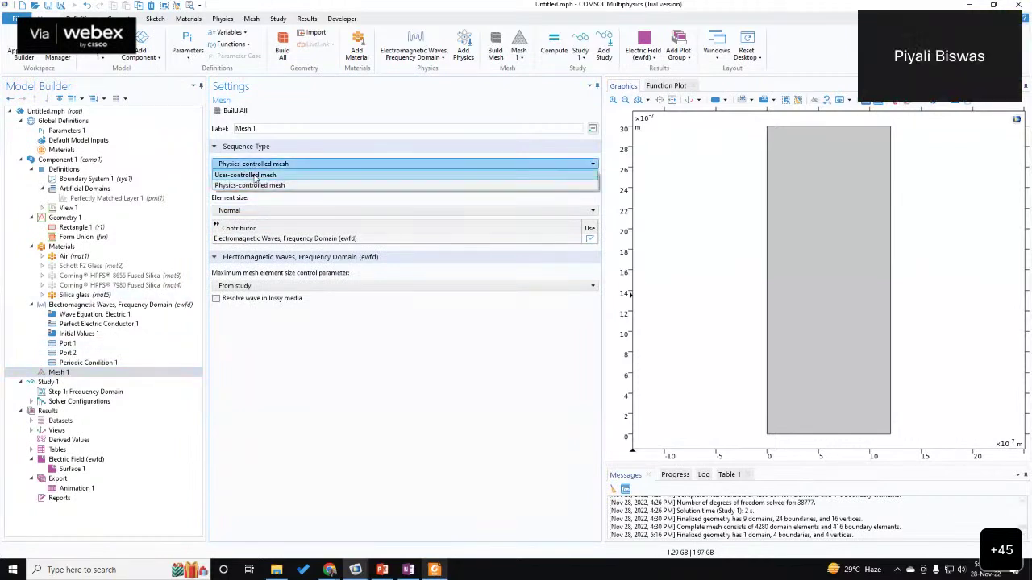
{"action": "left_click", "coordinate": [255, 176]}
Step: Set the maximum element size in the mesh Size settings to lda0/1.45/5
{"action": "left_click", "coordinate": [80, 383]}
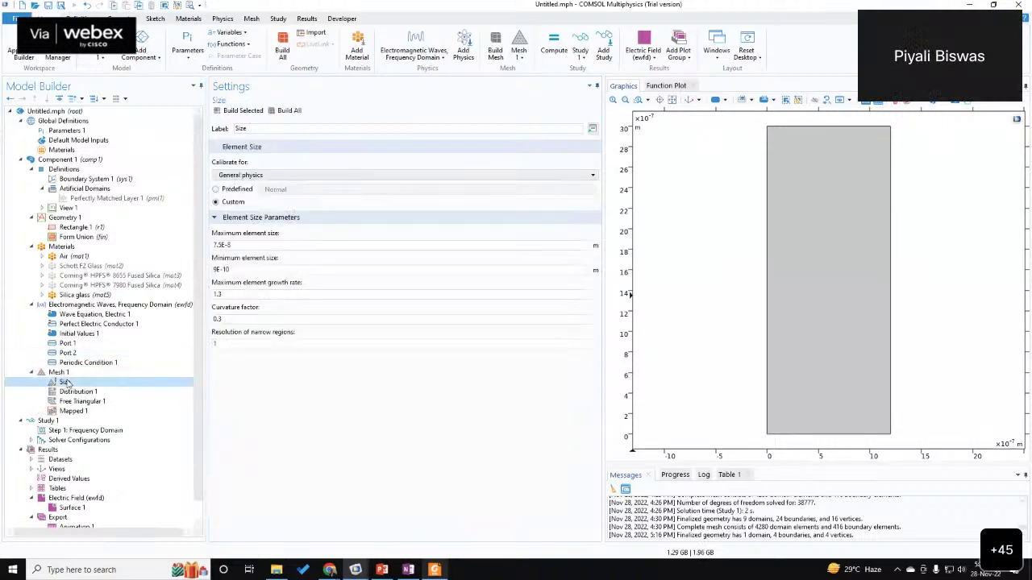
{"action": "double_click", "coordinate": [255, 245]}
{"action": "type", "text": "lda0"}
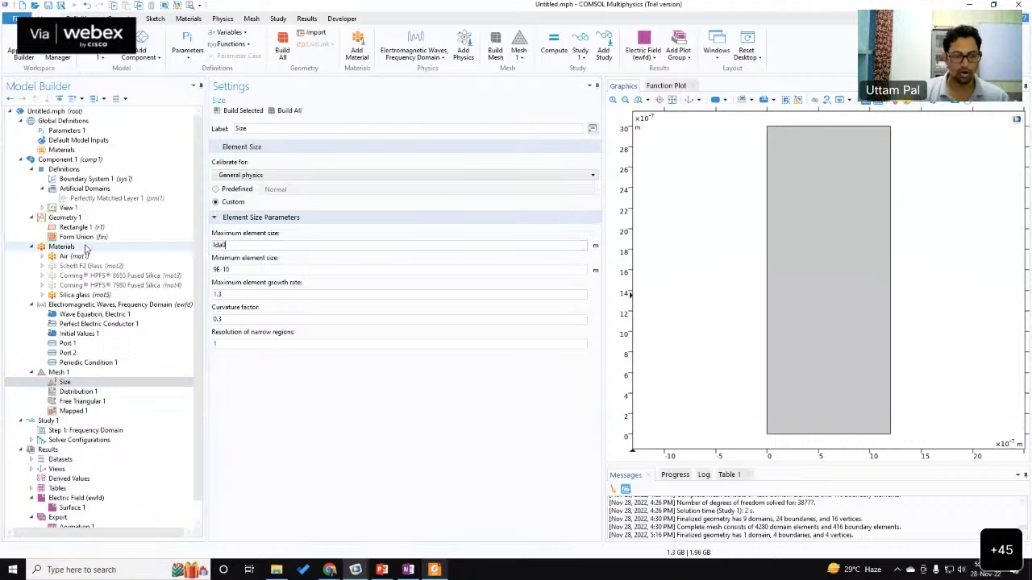
{"action": "type", "text": "/"}
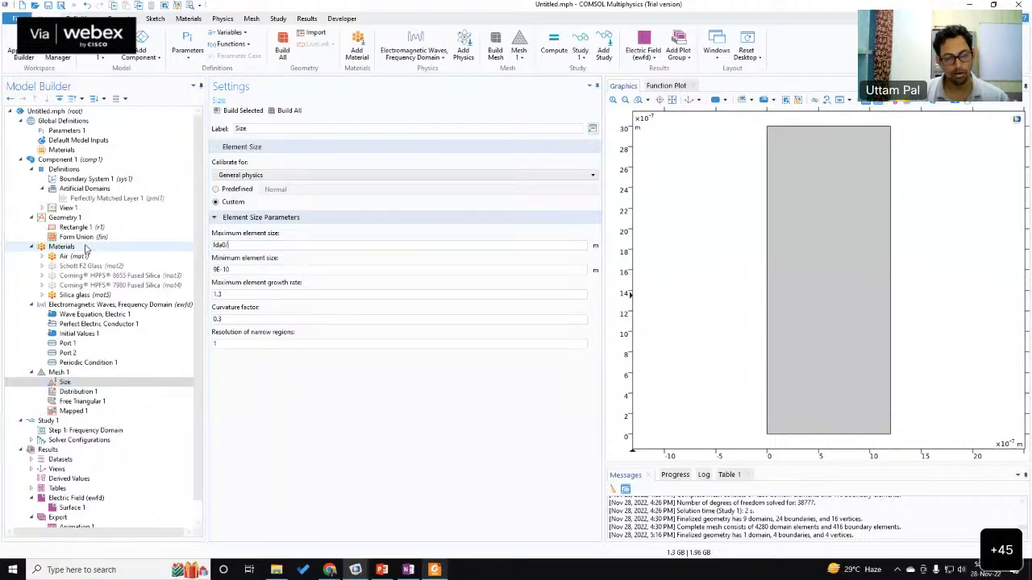
{"action": "type", "text": "1.45"}
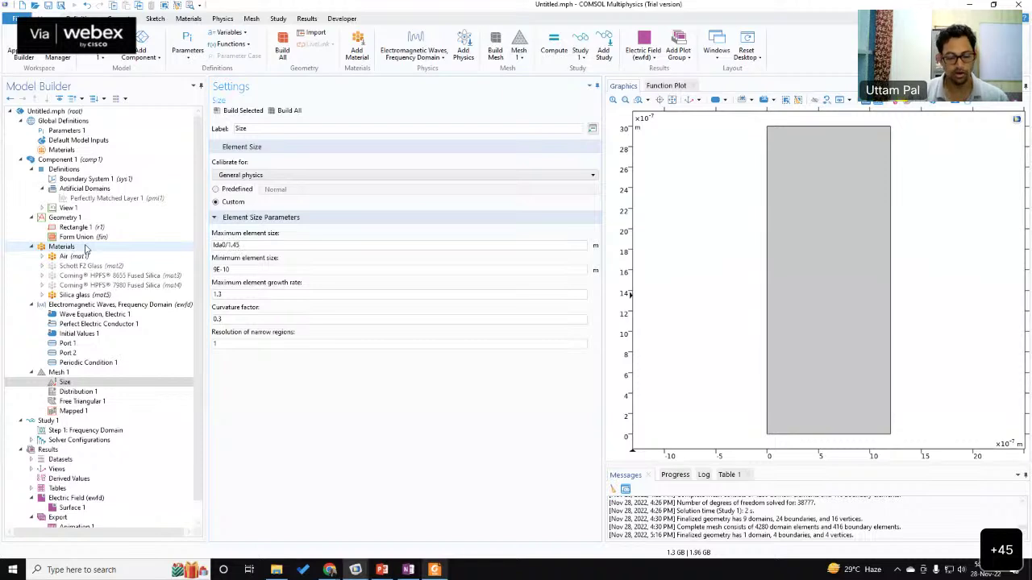
{"action": "type", "text": "/5"}
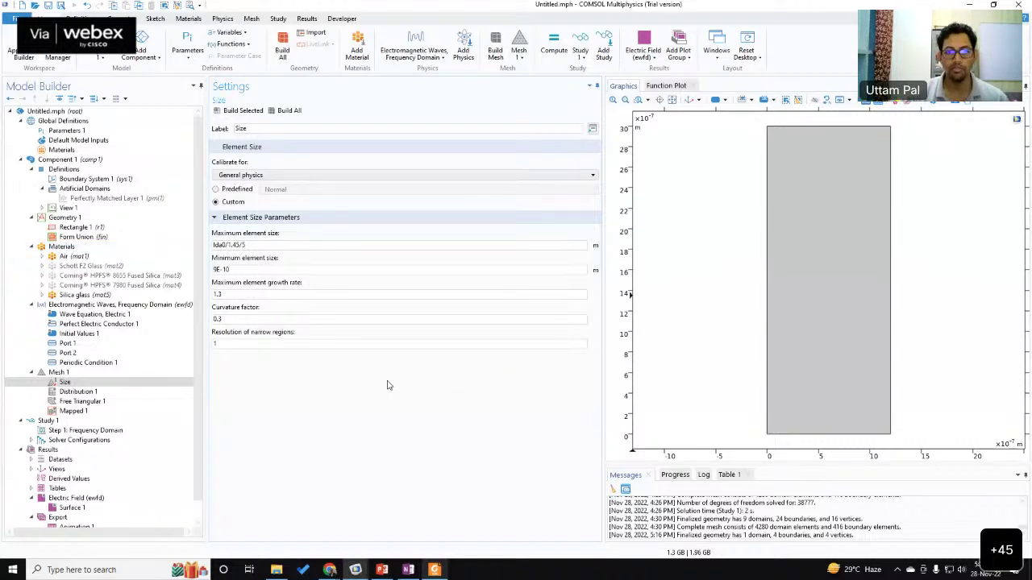
{"action": "key", "text": "ctrl+a"}
{"action": "left_click", "coordinate": [387, 386]}
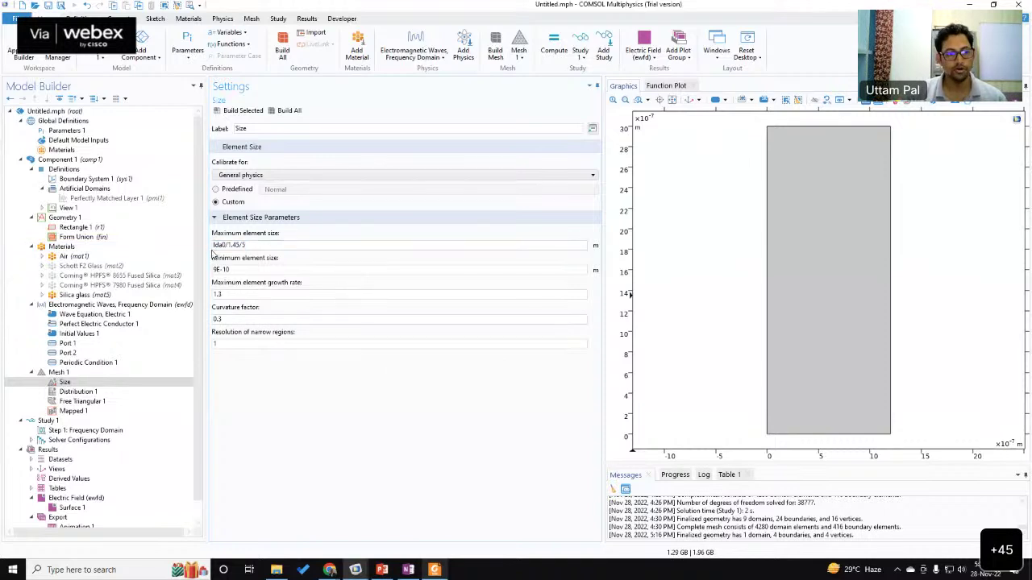
Step: Enable the Corning HPFS 8655 Fused Silica material and open its refractive index function Interpolation 1
{"action": "left_click", "coordinate": [43, 276]}
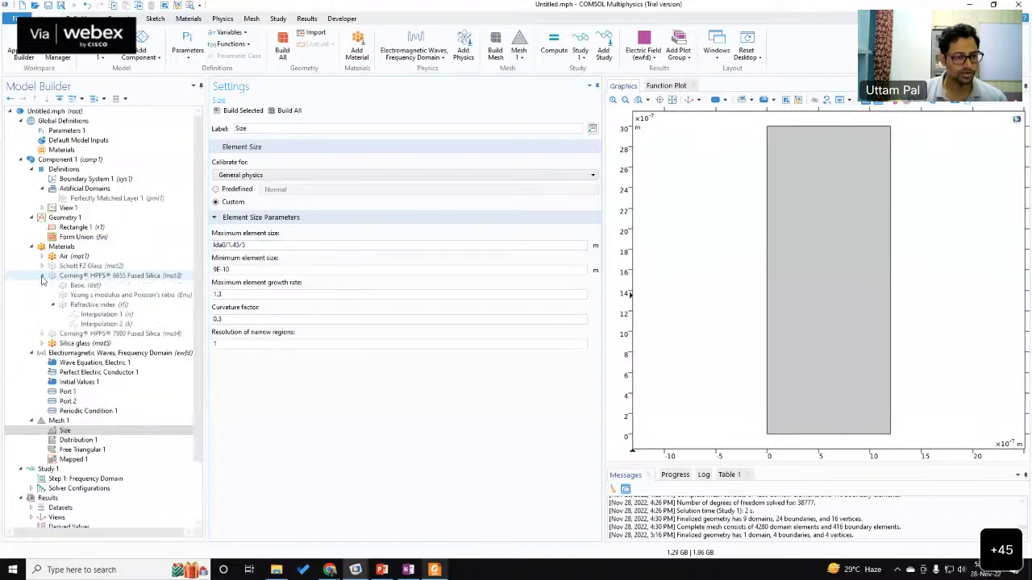
{"action": "left_click", "coordinate": [97, 314]}
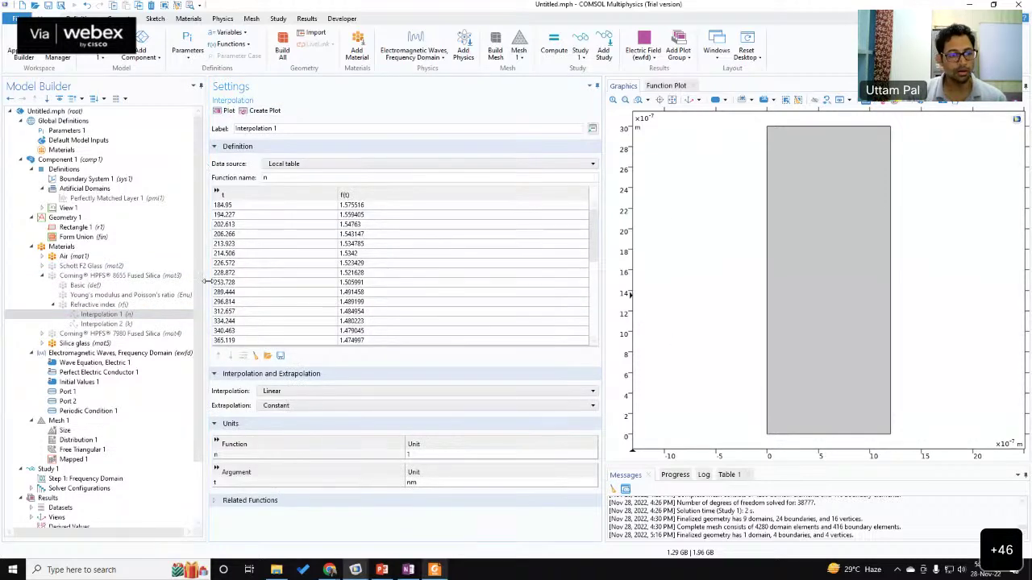
{"action": "right_click", "coordinate": [108, 319]}
{"action": "left_click", "coordinate": [83, 278]}
{"action": "right_click", "coordinate": [83, 278]}
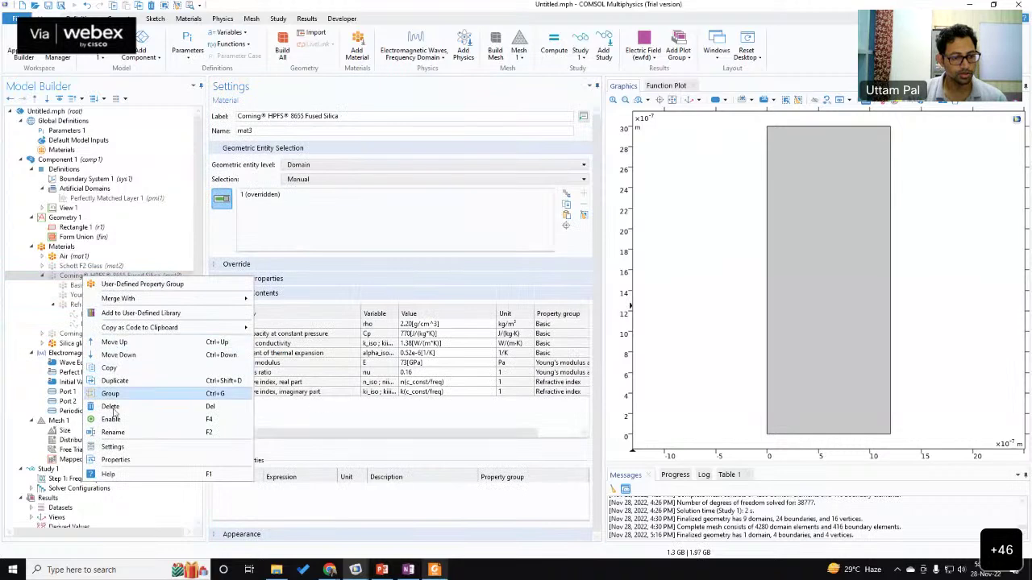
{"action": "key", "text": "Escape"}
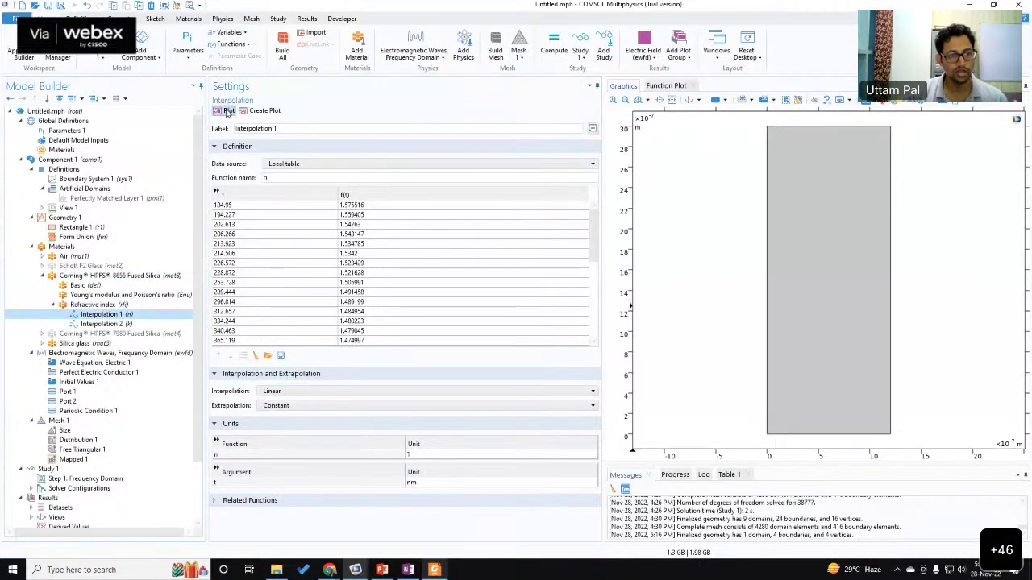
Step: Plot the Interpolation 1 function and examine the refractive index at the short-wavelength end of the curve
{"action": "left_click_drag", "start_coordinate": [603, 222], "coordinate": [554, 222]}
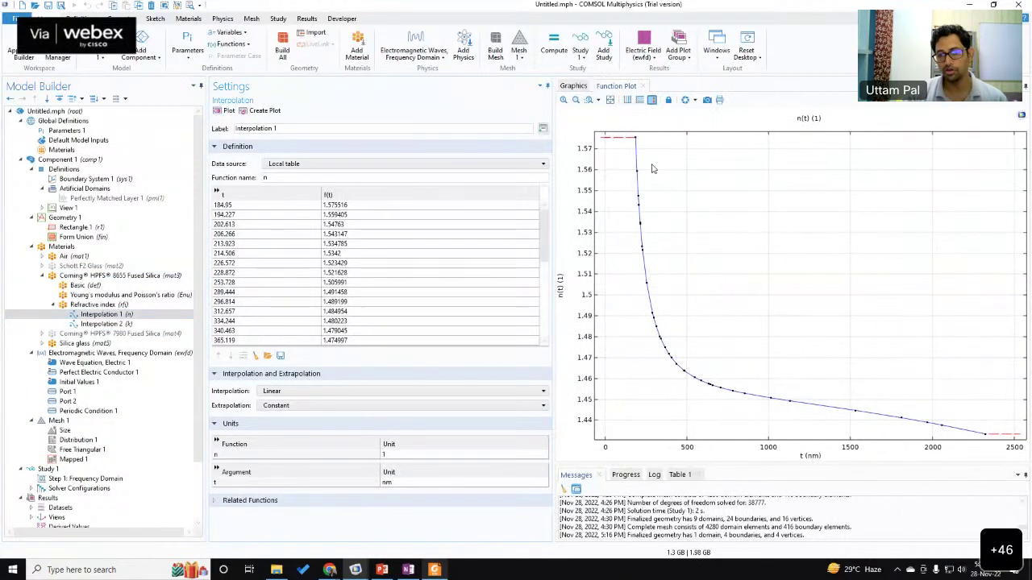
{"action": "scroll", "coordinate": [809, 314], "scroll_direction": "up", "scroll_amount": 6}
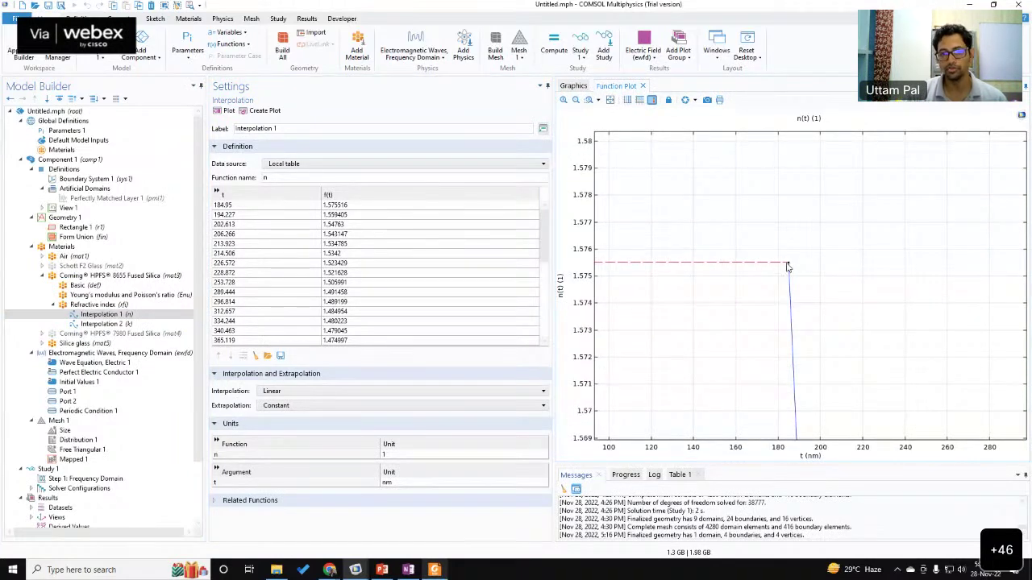
{"action": "left_click", "coordinate": [610, 100]}
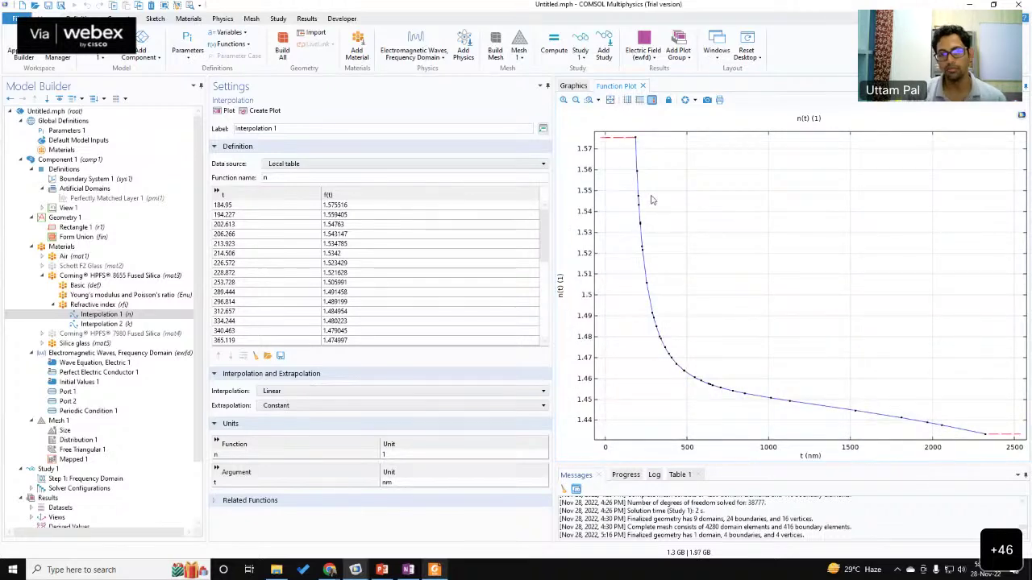
{"action": "left_click_drag", "start_coordinate": [635, 142], "coordinate": [639, 167]}
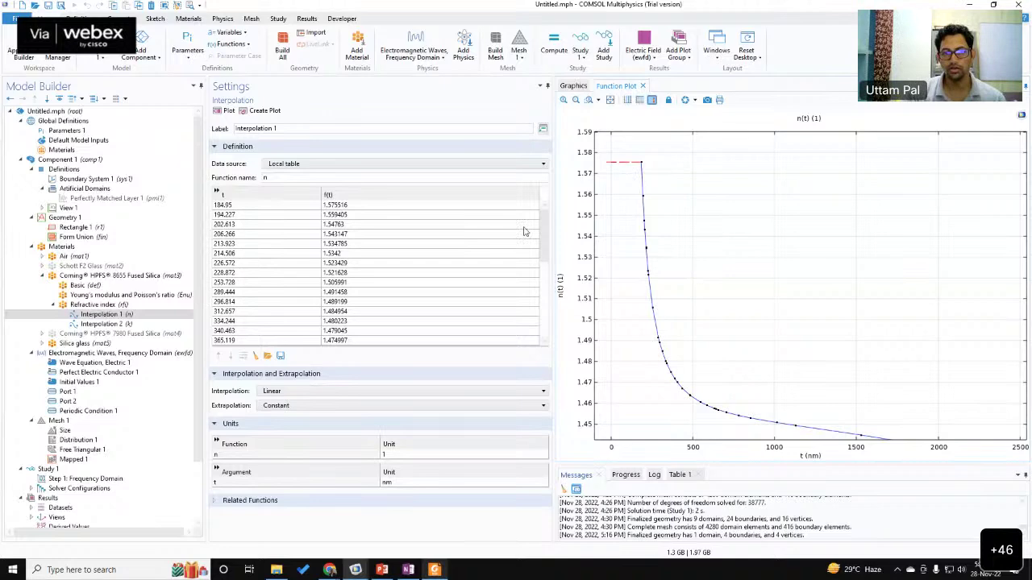
Step: Set the maximum element size of Mesh 1 to lda0/1.56/5 and build the complete mesh
{"action": "left_click", "coordinate": [42, 274]}
{"action": "left_click", "coordinate": [81, 402]}
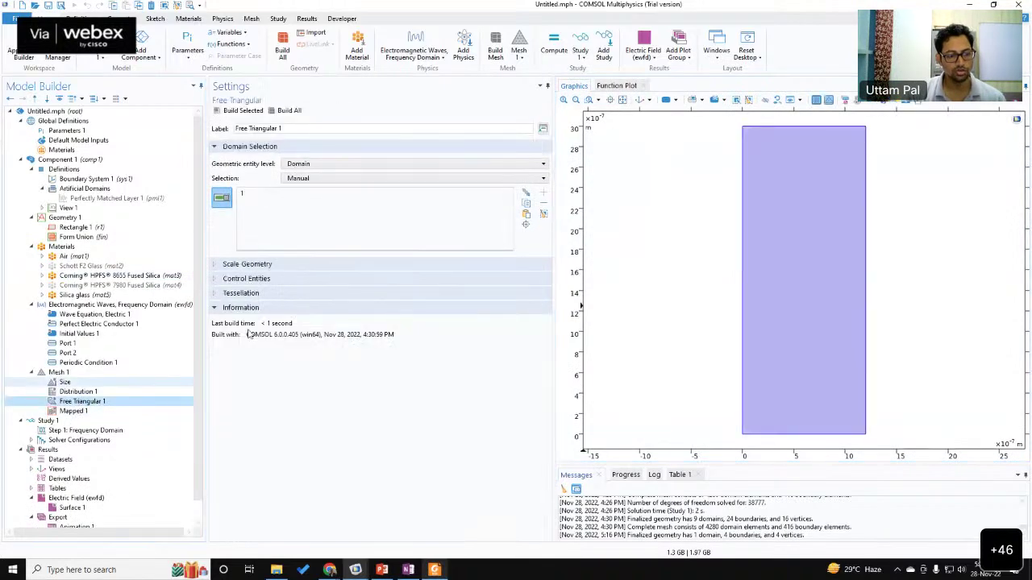
{"action": "left_click", "coordinate": [65, 382]}
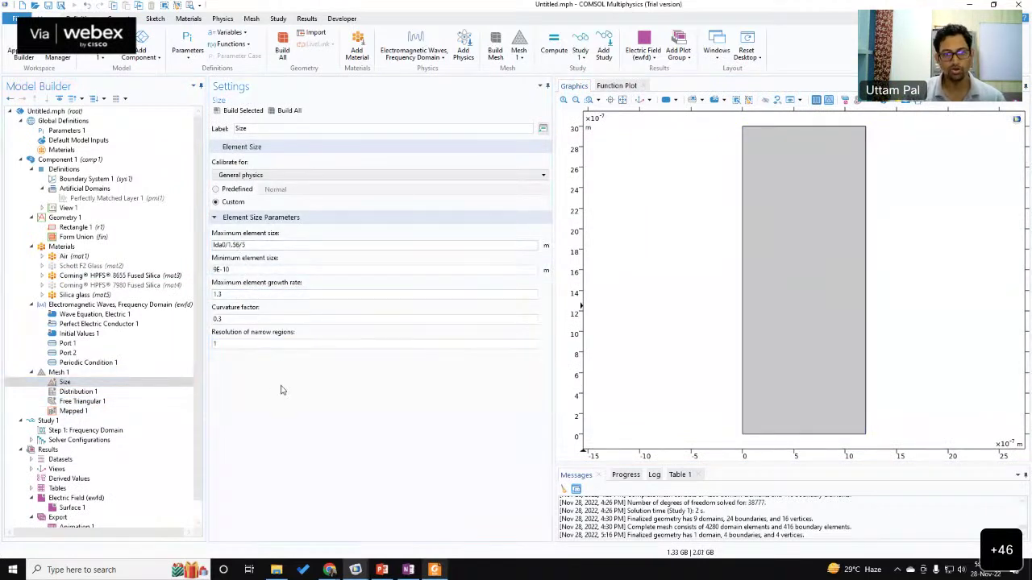
{"action": "left_click", "coordinate": [58, 372]}
{"action": "left_click", "coordinate": [234, 110]}
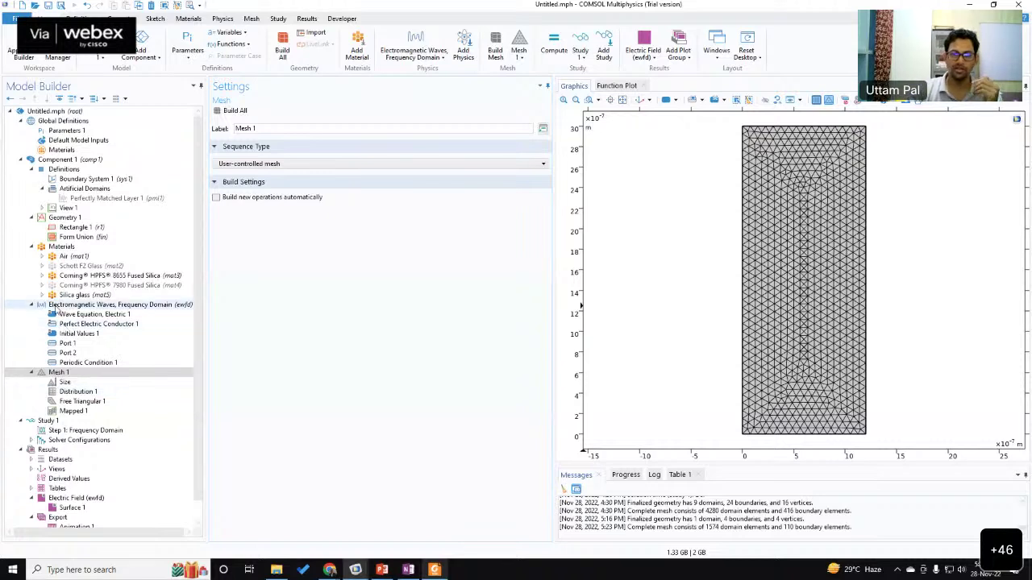
{"action": "left_click", "coordinate": [47, 420]}
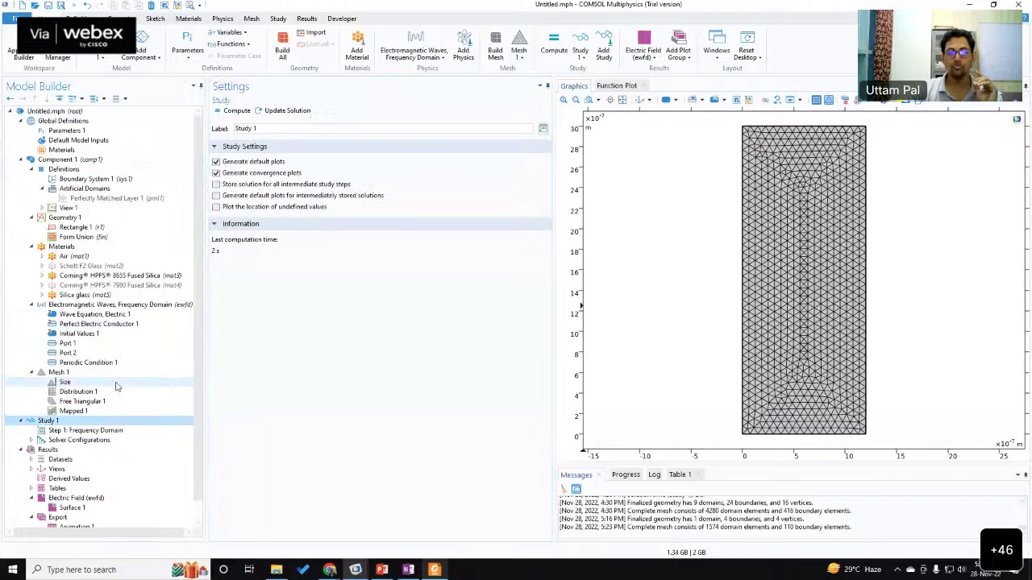
{"action": "left_click", "coordinate": [87, 363]}
{"action": "left_click", "coordinate": [87, 374]}
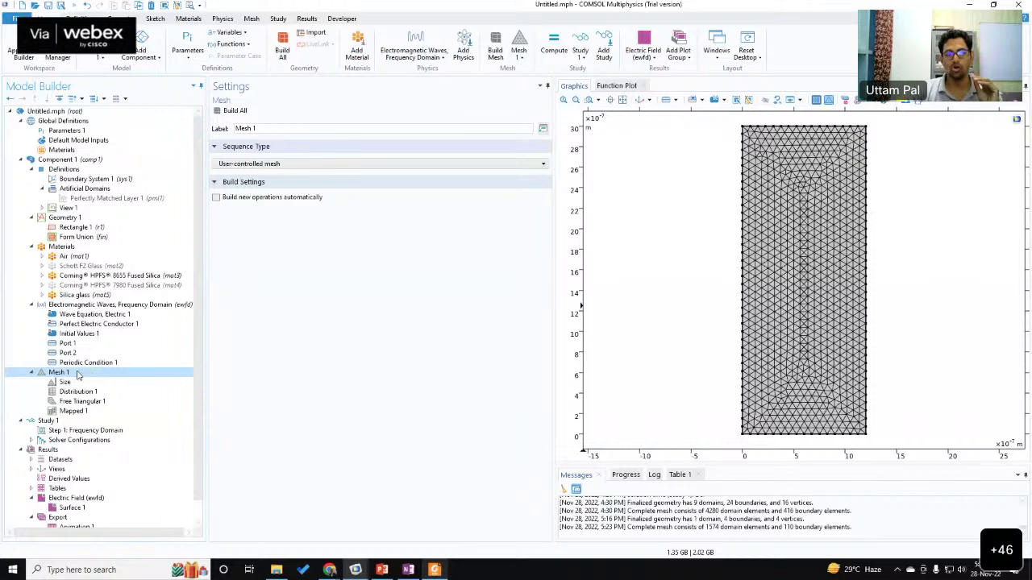
{"action": "left_click", "coordinate": [48, 421]}
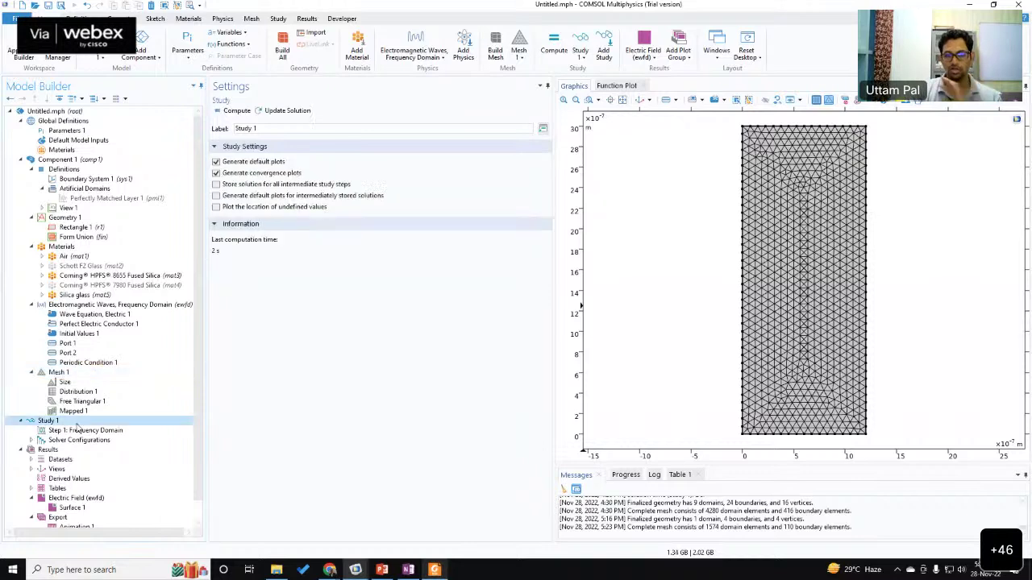
{"action": "left_click", "coordinate": [61, 372]}
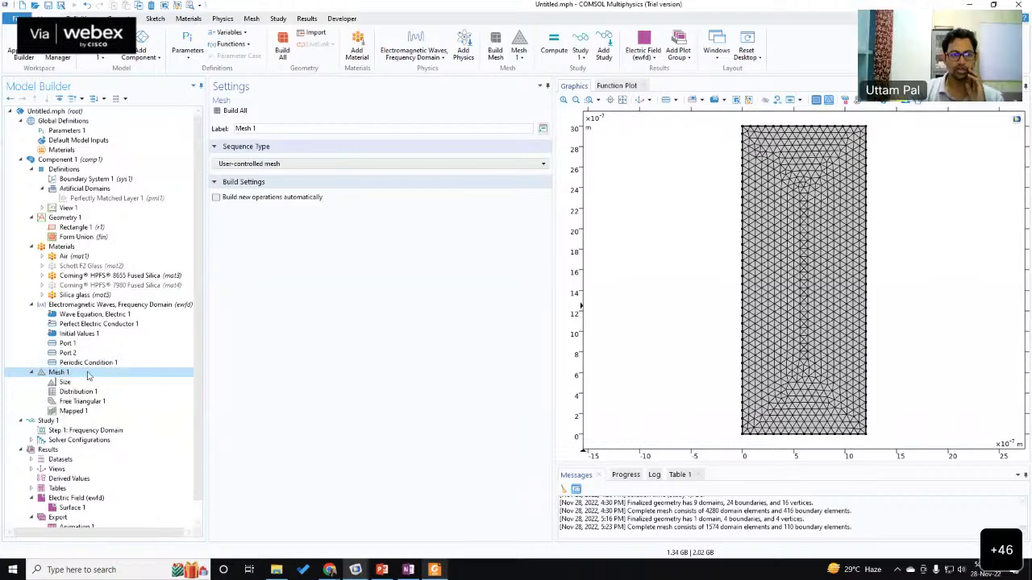
Step: Duplicate Rectangle 1, set the copy's x position to lda0*2 and build it beside the original
{"action": "right_click", "coordinate": [74, 229]}
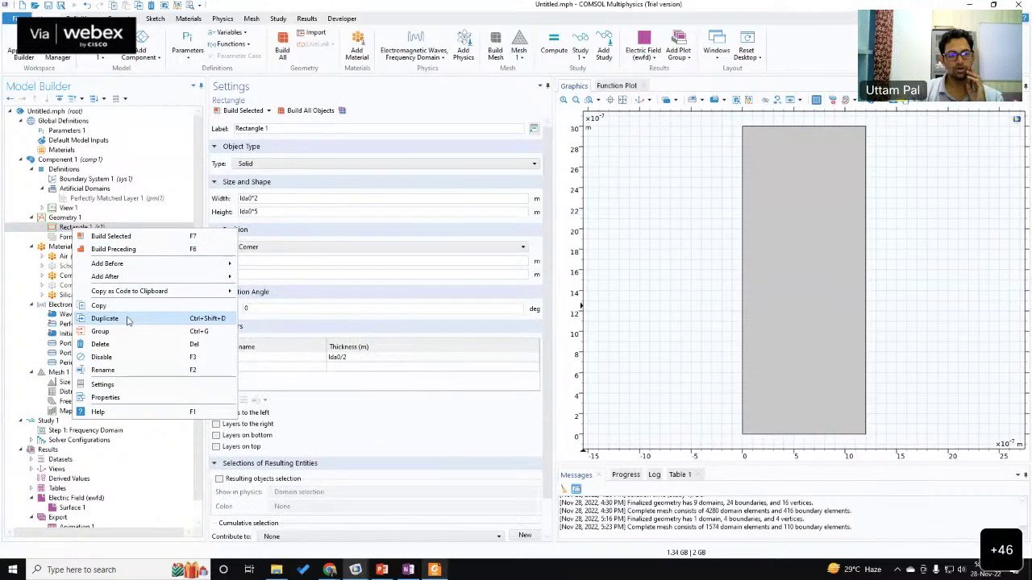
{"action": "left_click", "coordinate": [104, 319]}
{"action": "double_click", "coordinate": [248, 199]}
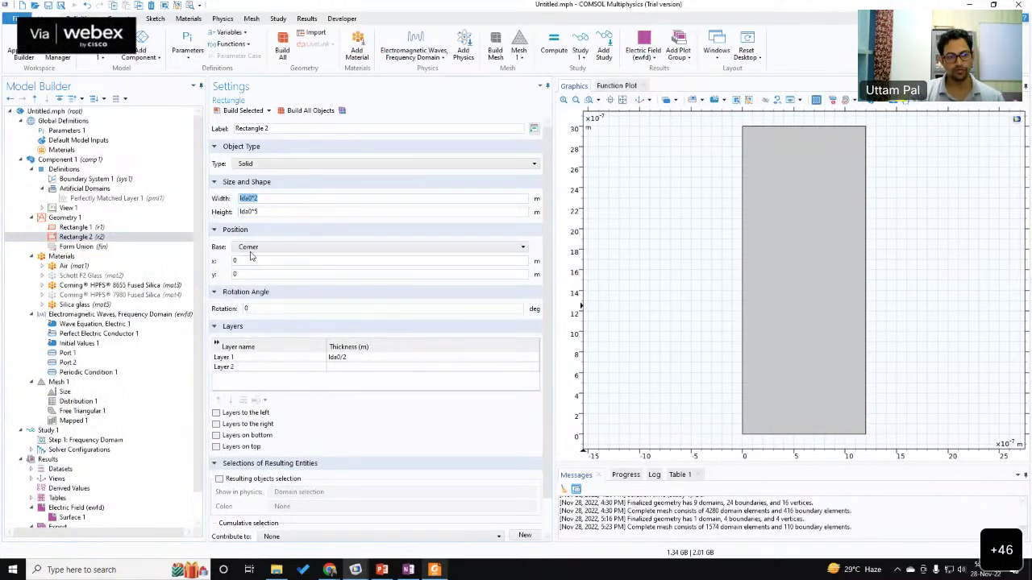
{"action": "double_click", "coordinate": [251, 260]}
{"action": "type", "text": "lda0*2"}
{"action": "left_click", "coordinate": [241, 111]}
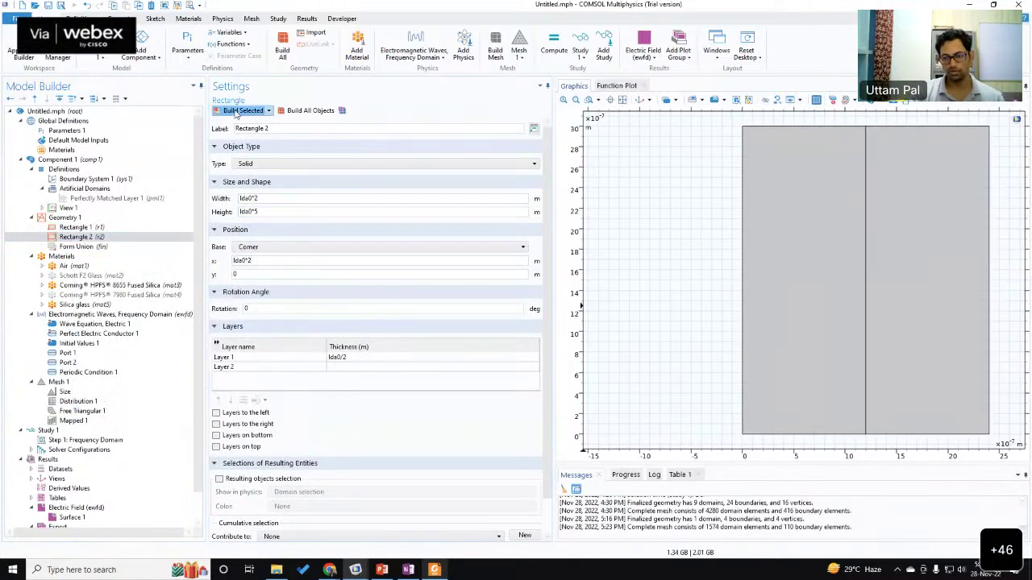
Step: Set the height of Rectangle 2 to lda0*2.5 and build all geometry objects
{"action": "left_click", "coordinate": [271, 210]}
{"action": "key", "text": "BackSpace"}
{"action": "type", "text": "2.5"}
{"action": "left_click", "coordinate": [311, 111]}
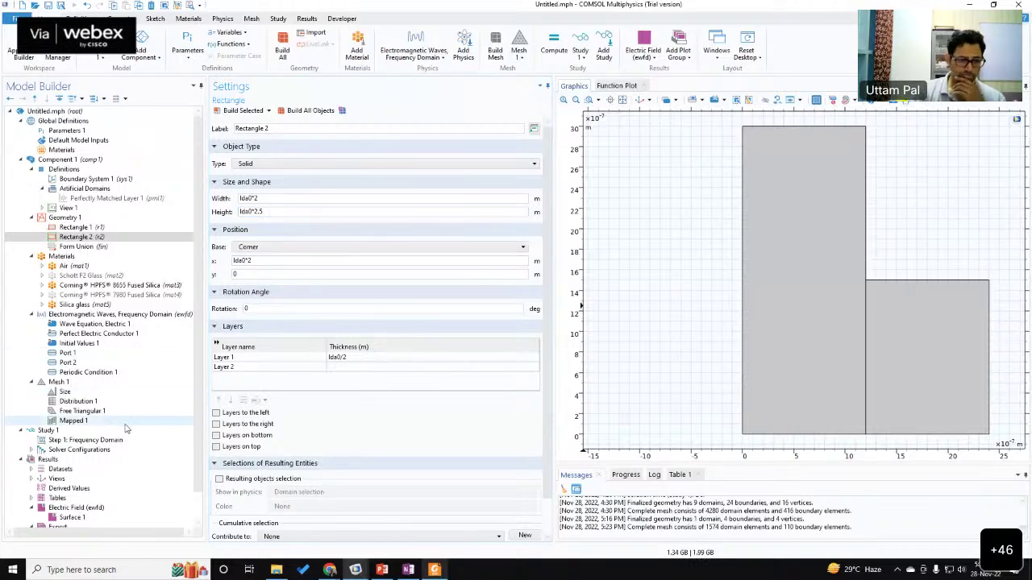
Step: Rebuild Mesh 1 on the two-rectangle geometry and add a second Free Triangular operation to the mesh sequence
{"action": "left_click", "coordinate": [58, 382]}
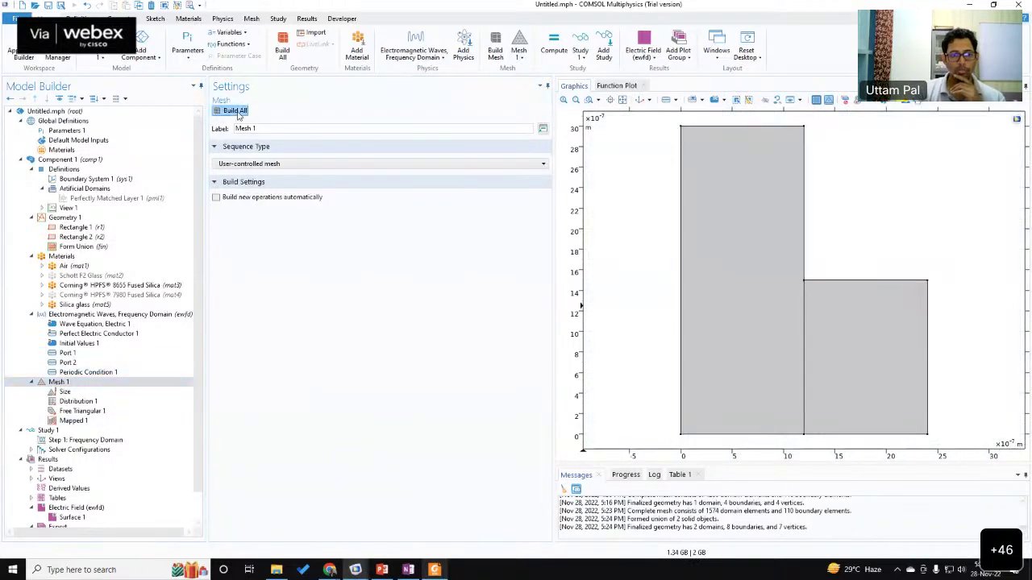
{"action": "left_click", "coordinate": [231, 110]}
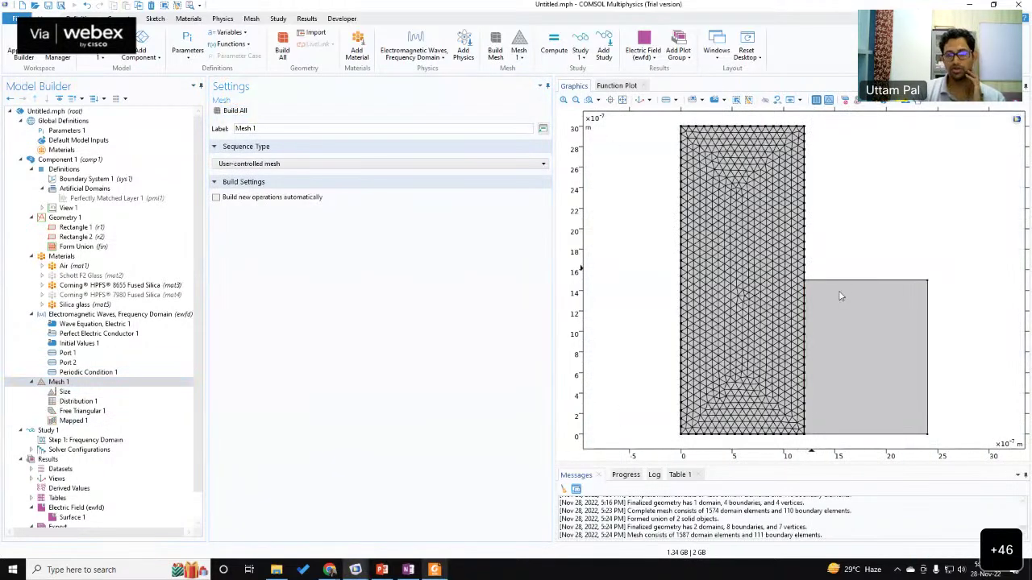
{"action": "right_click", "coordinate": [74, 384]}
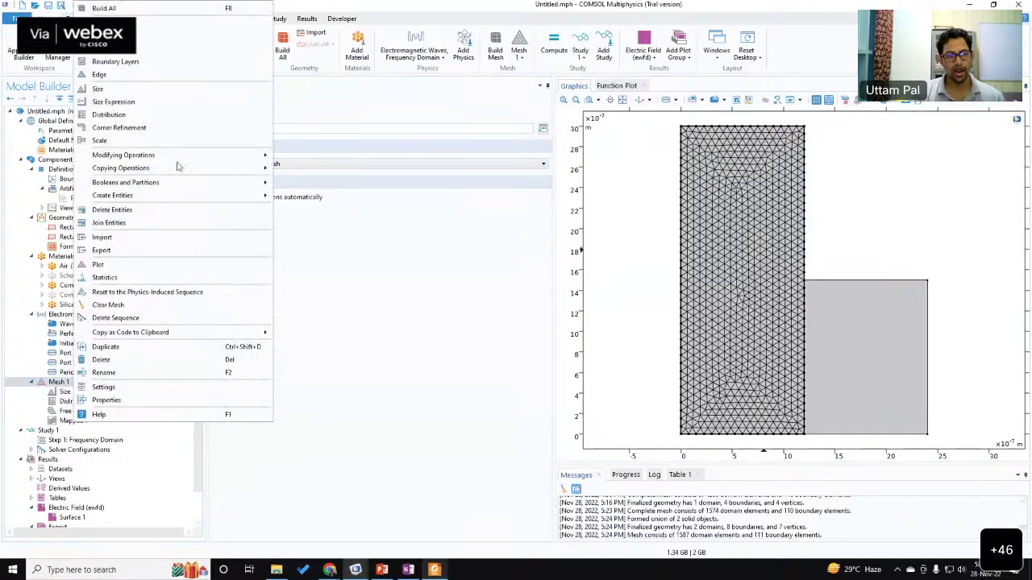
{"action": "left_click", "coordinate": [161, 32]}
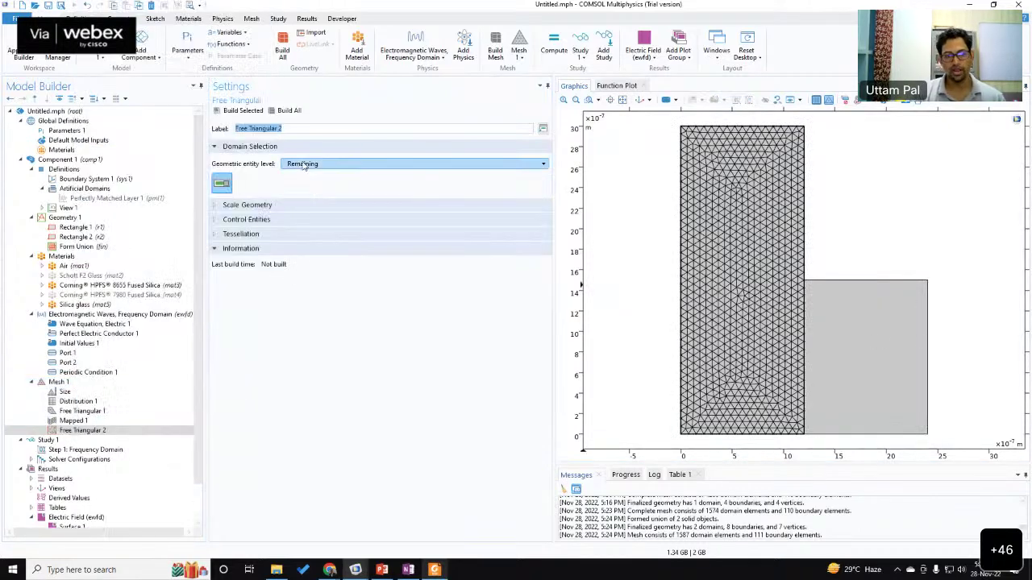
Step: Build the complete mesh with Free Triangular 2 applied to the remaining domain, the shorter rectangle
{"action": "left_click", "coordinate": [328, 374]}
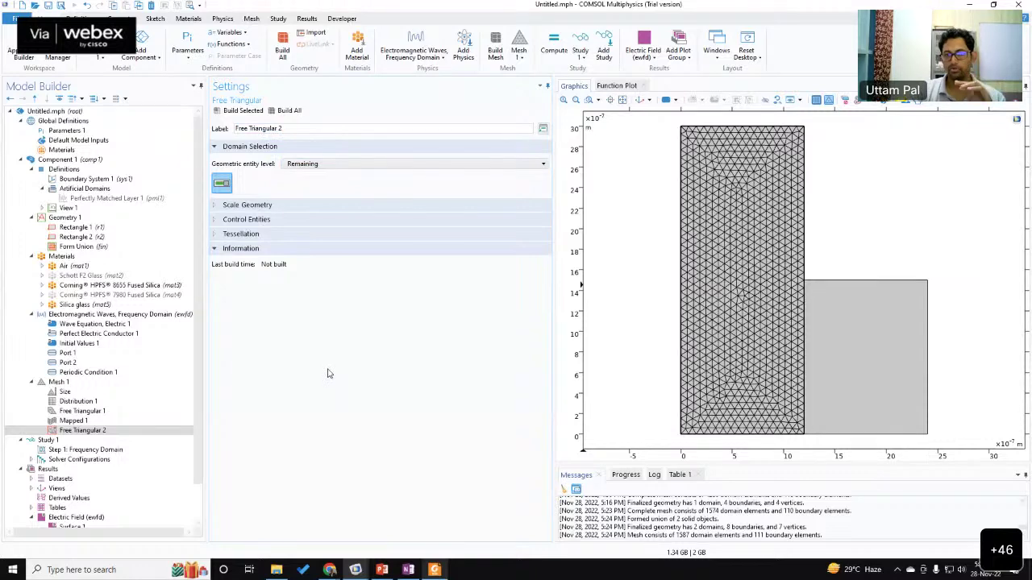
{"action": "left_click", "coordinate": [286, 111]}
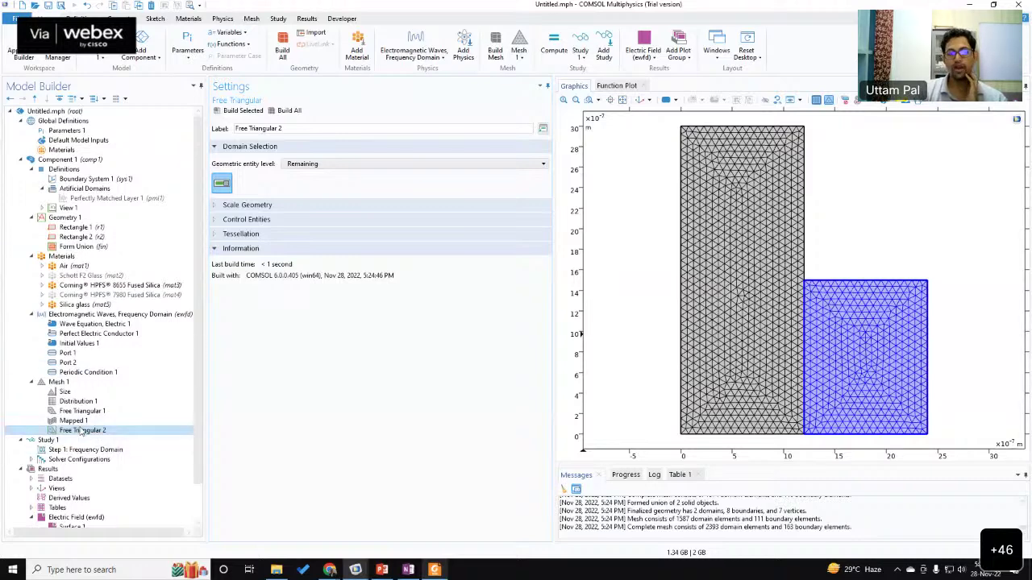
{"action": "right_click", "coordinate": [58, 386]}
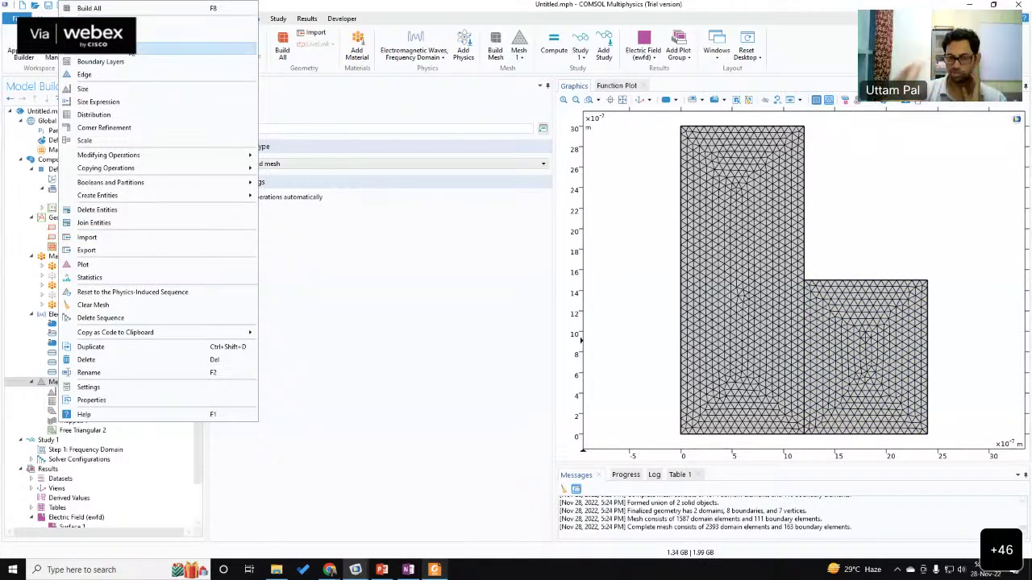
{"action": "left_click", "coordinate": [341, 362]}
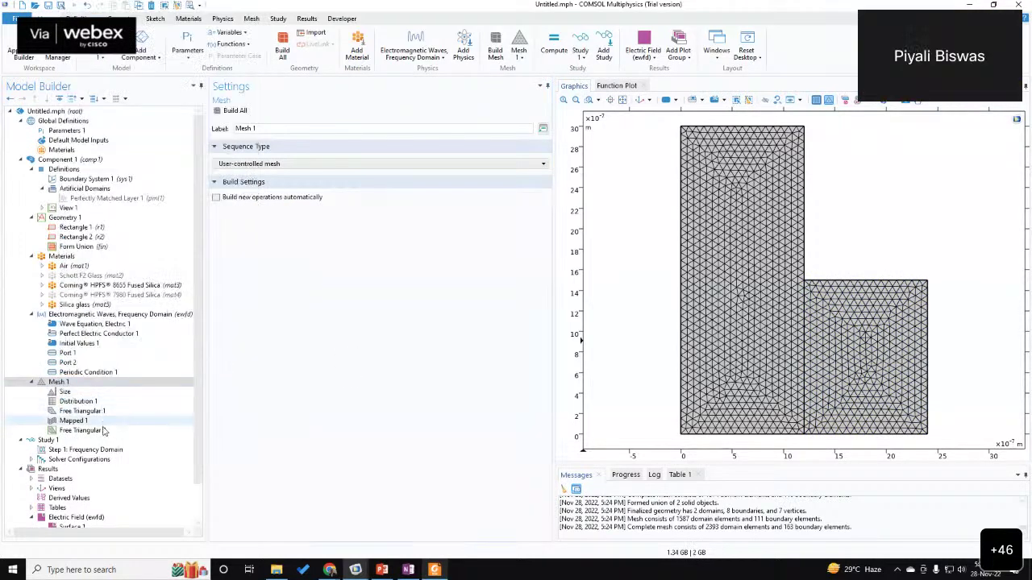
{"action": "left_click", "coordinate": [103, 432]}
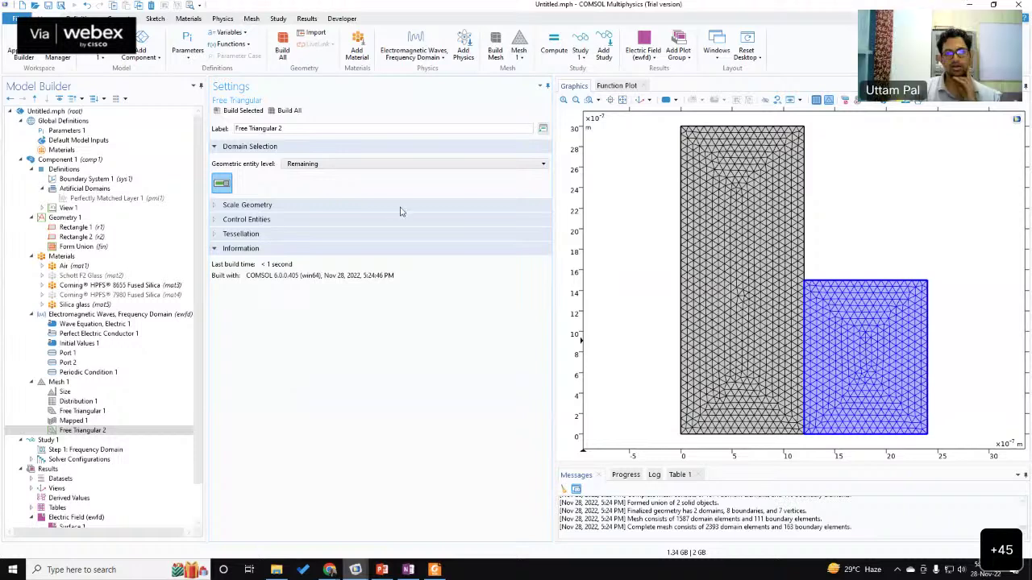
Step: Sketch a long horizontal cylinder outline as a red freehand annotation over an empty area of the graphics view
{"action": "left_click_drag", "start_coordinate": [673, 240], "coordinate": [656, 219]}
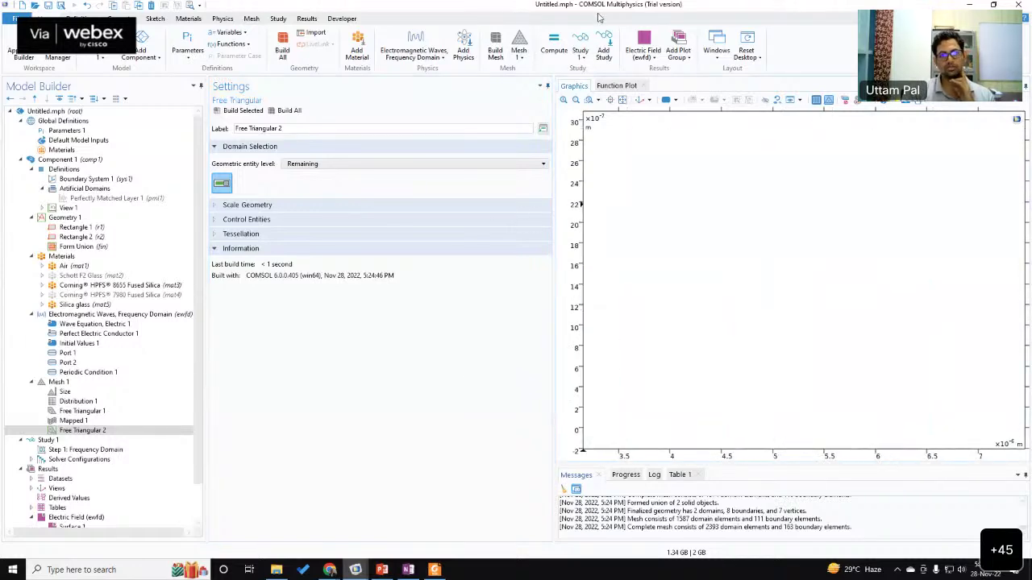
{"action": "left_click_drag", "start_coordinate": [737, 170], "coordinate": [990, 167]}
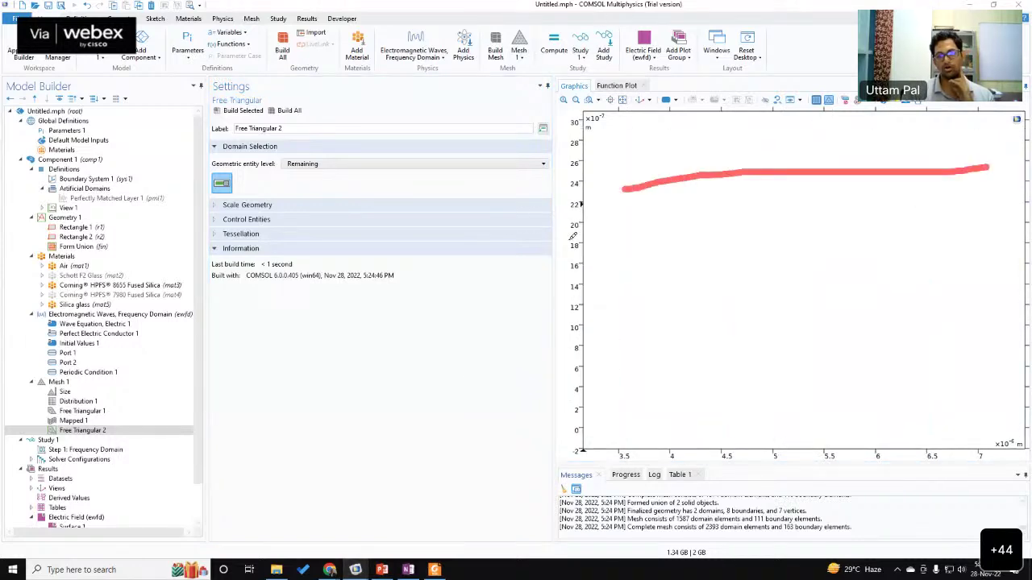
{"action": "mouse_move", "coordinate": [623, 193]}
{"action": "left_mouse_down"}
{"action": "mouse_move", "coordinate": [633, 269]}
{"action": "mouse_move", "coordinate": [623, 261]}
{"action": "mouse_move", "coordinate": [996, 233]}
{"action": "mouse_move", "coordinate": [1006, 177]}
{"action": "mouse_move", "coordinate": [986, 179]}
{"action": "mouse_move", "coordinate": [995, 234]}
{"action": "mouse_move", "coordinate": [1014, 184]}
{"action": "left_mouse_up"}
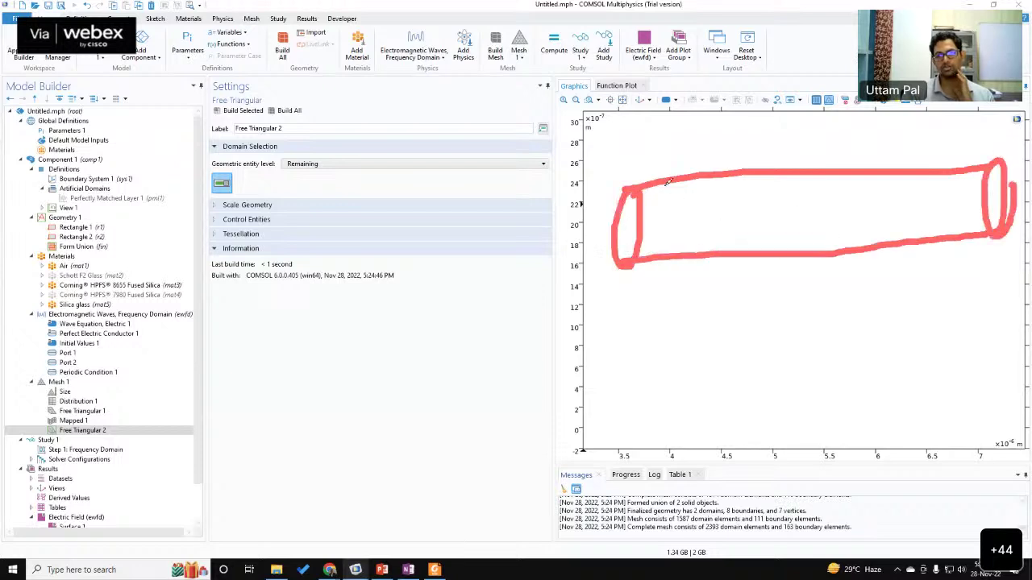
Step: Add crosswise division strokes along the length of the annotated cylinder to illustrate mesh slices
{"action": "left_click_drag", "start_coordinate": [662, 179], "coordinate": [683, 246]}
{"action": "mouse_move", "coordinate": [698, 181]}
{"action": "left_mouse_down"}
{"action": "mouse_move", "coordinate": [720, 224]}
{"action": "mouse_move", "coordinate": [714, 235]}
{"action": "left_mouse_up"}
{"action": "left_click_drag", "start_coordinate": [754, 177], "coordinate": [762, 249]}
{"action": "left_click_drag", "start_coordinate": [810, 182], "coordinate": [825, 245]}
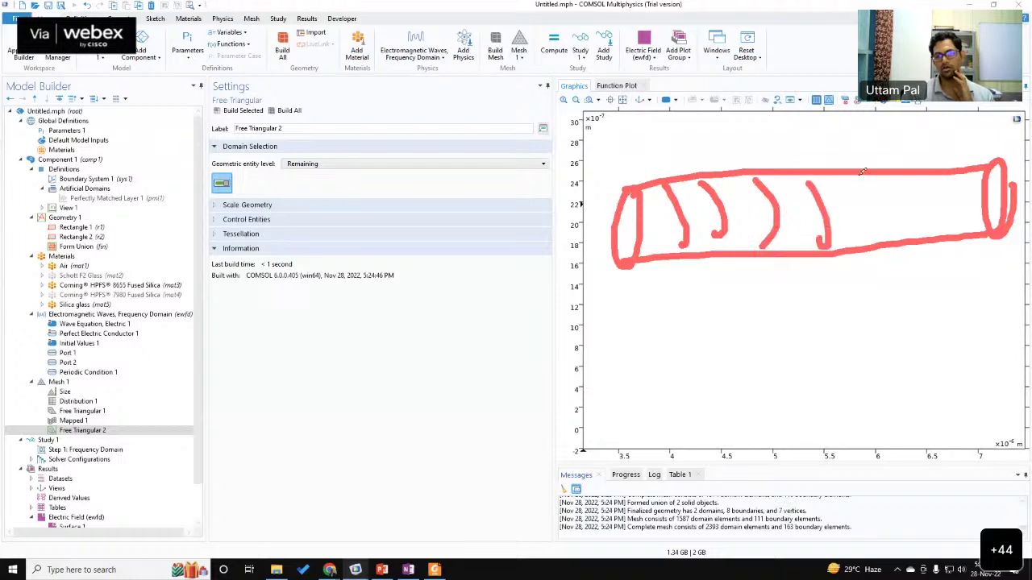
{"action": "left_click", "coordinate": [828, 177]}
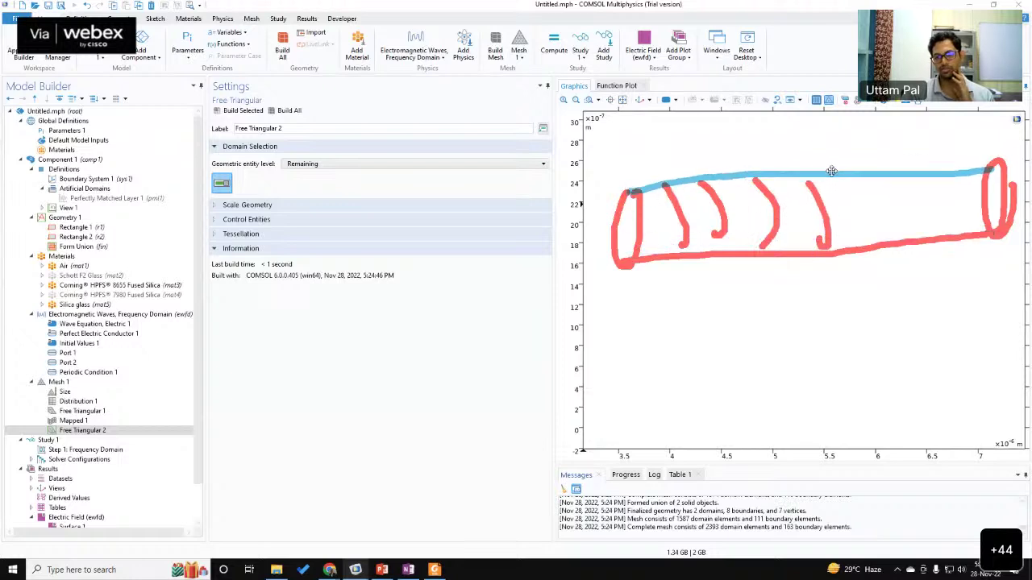
{"action": "mouse_move", "coordinate": [853, 250]}
{"action": "left_mouse_down"}
{"action": "mouse_move", "coordinate": [856, 199]}
{"action": "mouse_move", "coordinate": [854, 259]}
{"action": "left_mouse_up"}
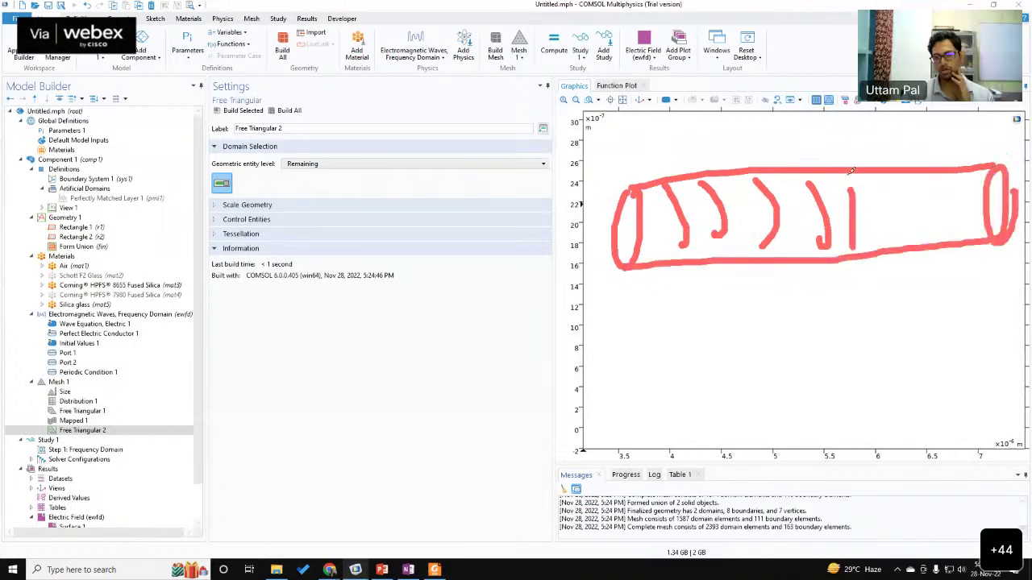
{"action": "left_click_drag", "start_coordinate": [846, 174], "coordinate": [851, 247]}
{"action": "left_click_drag", "start_coordinate": [880, 174], "coordinate": [884, 239]}
{"action": "left_click_drag", "start_coordinate": [920, 173], "coordinate": [929, 234]}
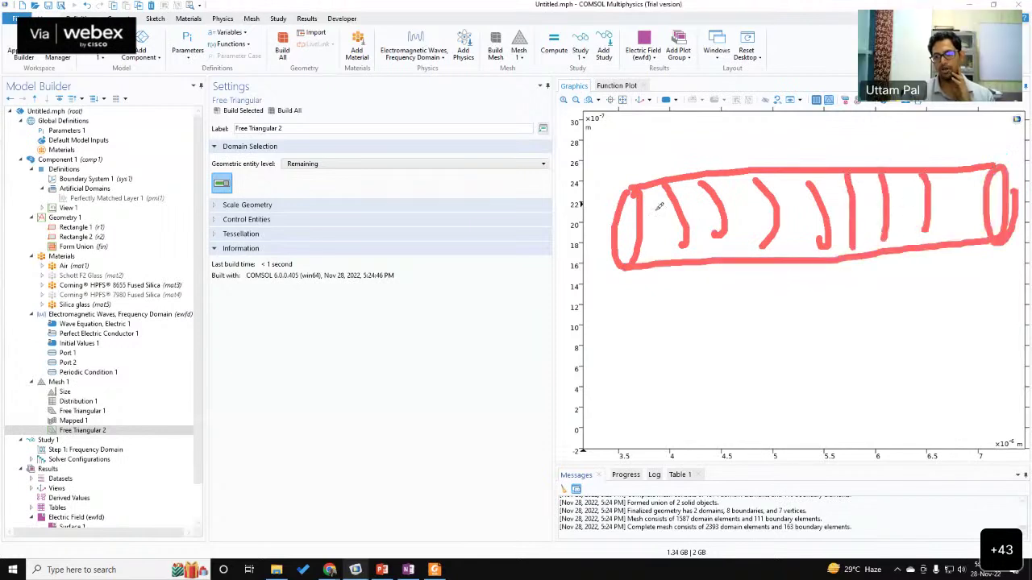
Step: Add two lengthwise lines through the annotated cylinder, and clear the whole annotation from the graphics view
{"action": "left_click_drag", "start_coordinate": [635, 201], "coordinate": [632, 208]}
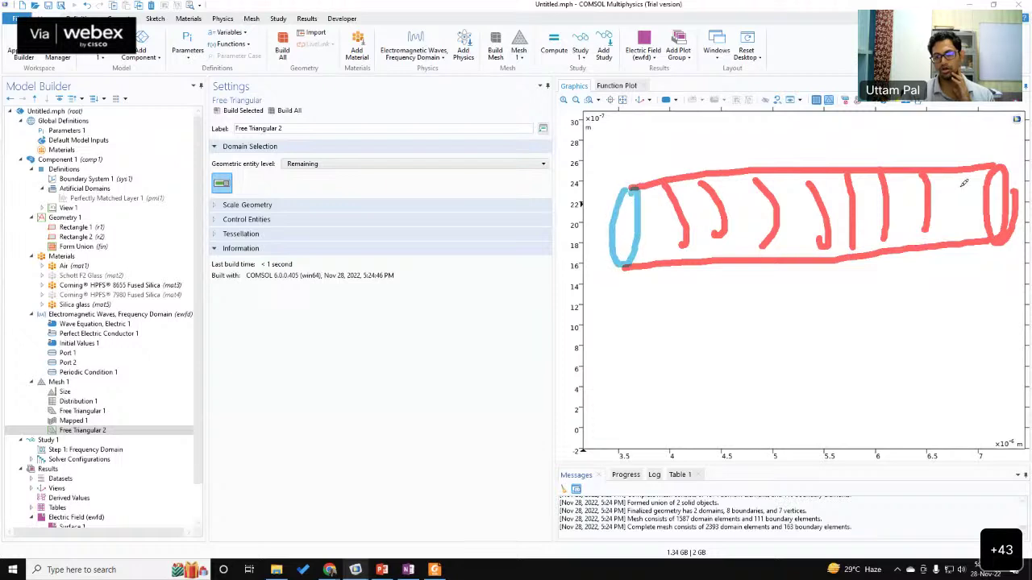
{"action": "left_click_drag", "start_coordinate": [969, 186], "coordinate": [645, 197]}
{"action": "left_click_drag", "start_coordinate": [972, 216], "coordinate": [619, 230]}
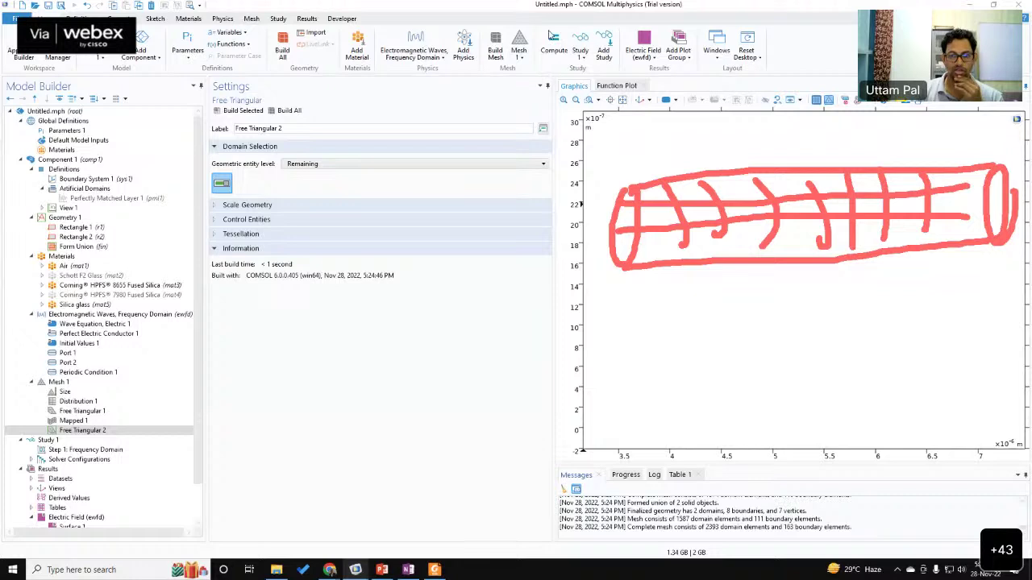
{"action": "left_click", "coordinate": [620, 11]}
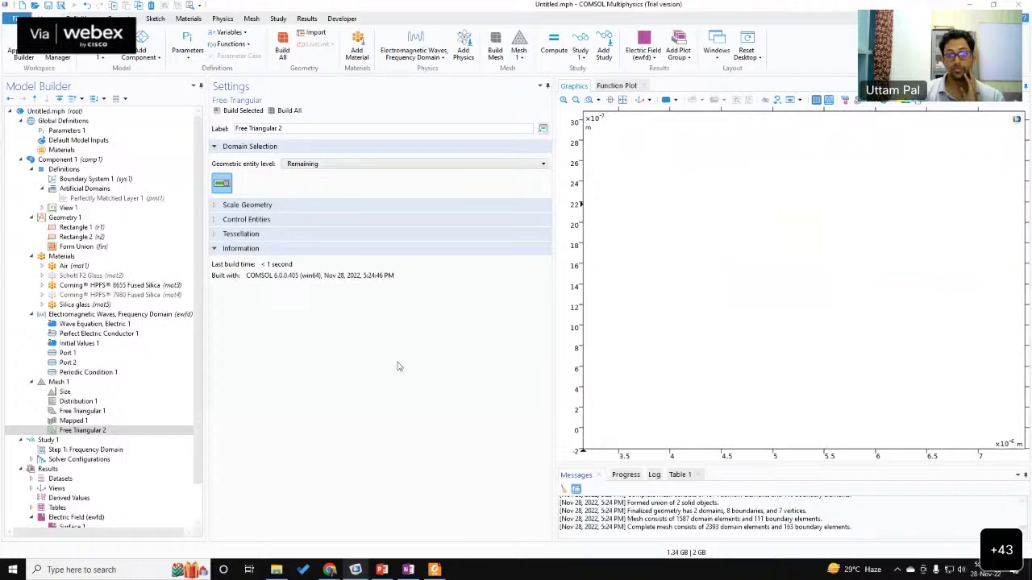
Step: Inspect the Suggested Direct Solver (ewfd) settings under Stationary Solver 1 and collapse Study 1's solver configurations
{"action": "scroll", "coordinate": [32, 416], "scroll_direction": "down", "scroll_amount": 2}
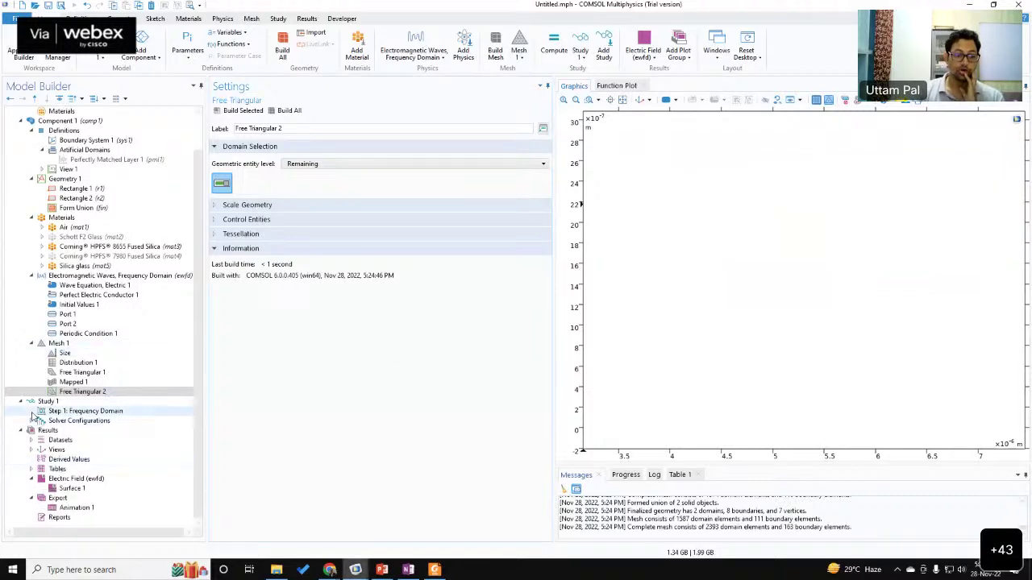
{"action": "left_click", "coordinate": [32, 420]}
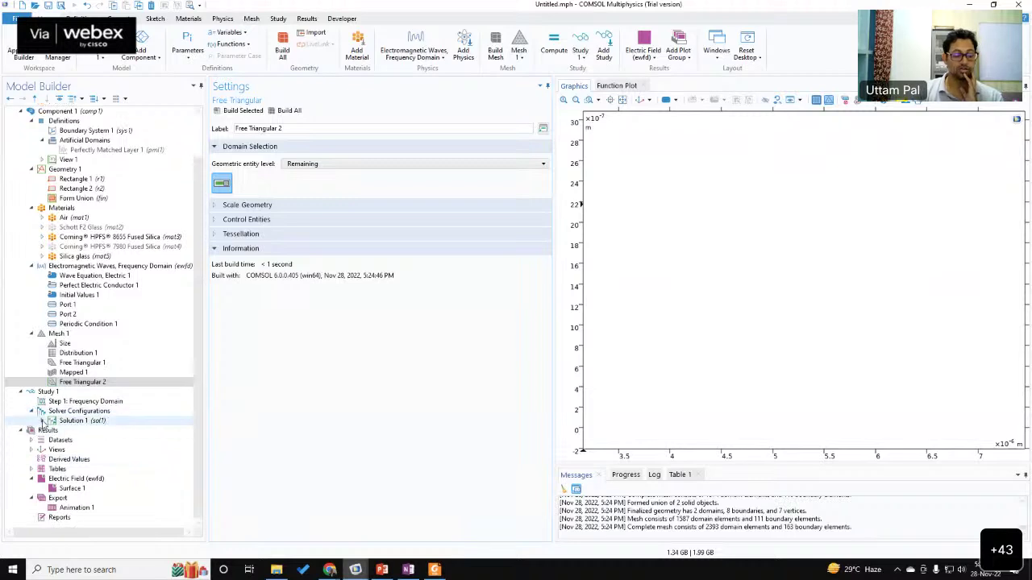
{"action": "left_click", "coordinate": [42, 420]}
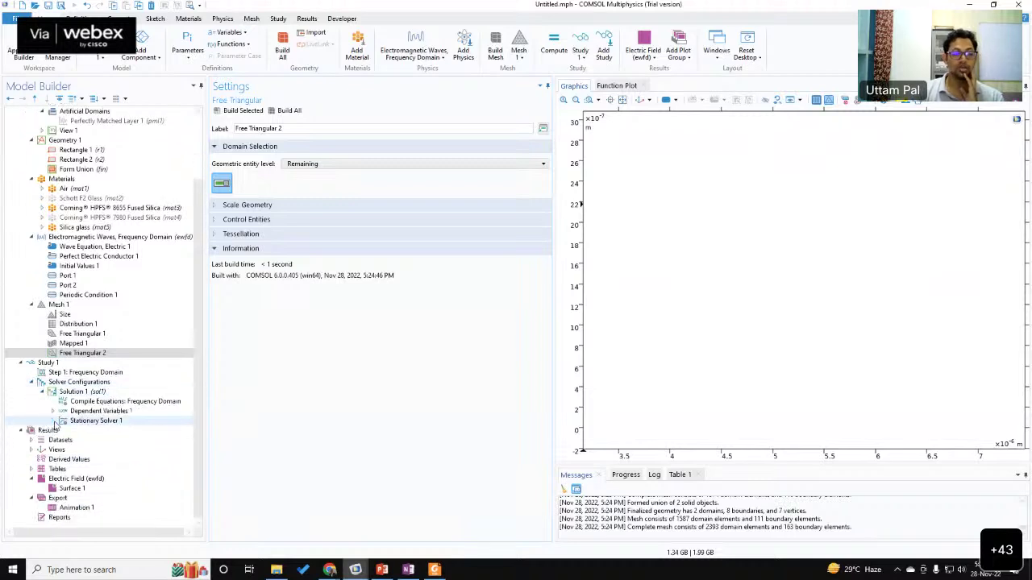
{"action": "left_click", "coordinate": [53, 421]}
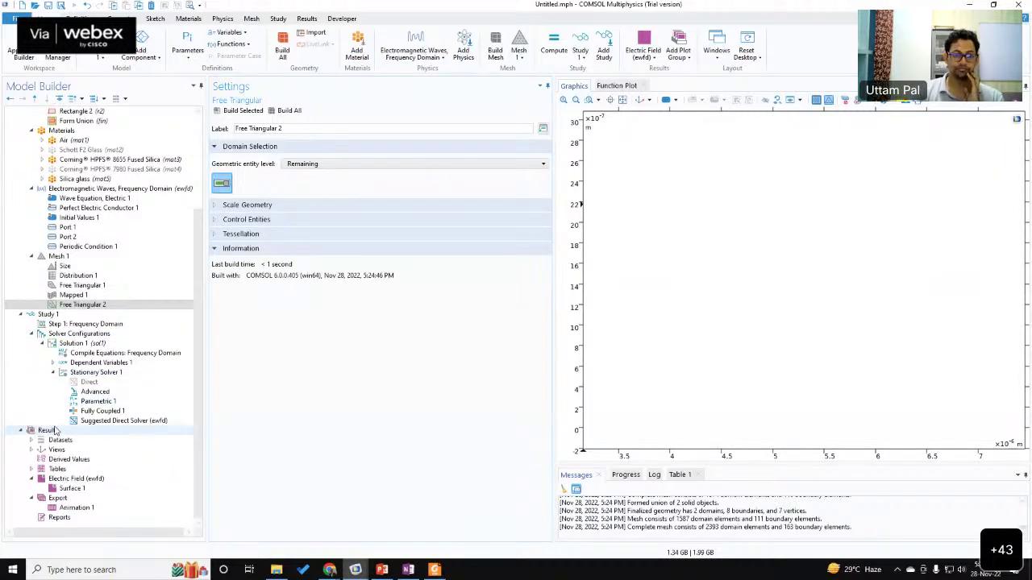
{"action": "left_click", "coordinate": [121, 421]}
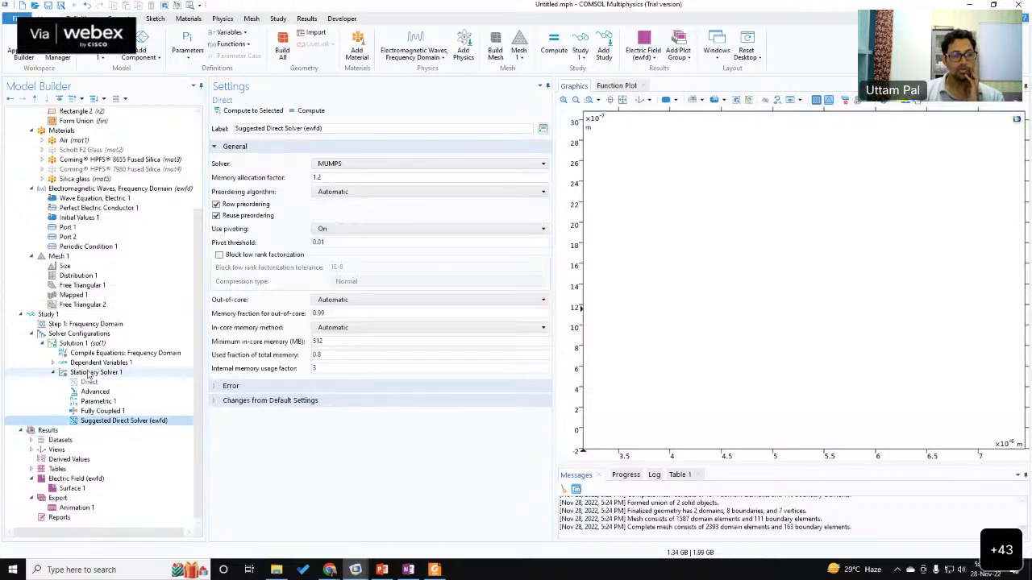
{"action": "left_click", "coordinate": [91, 374]}
{"action": "left_click", "coordinate": [32, 334]}
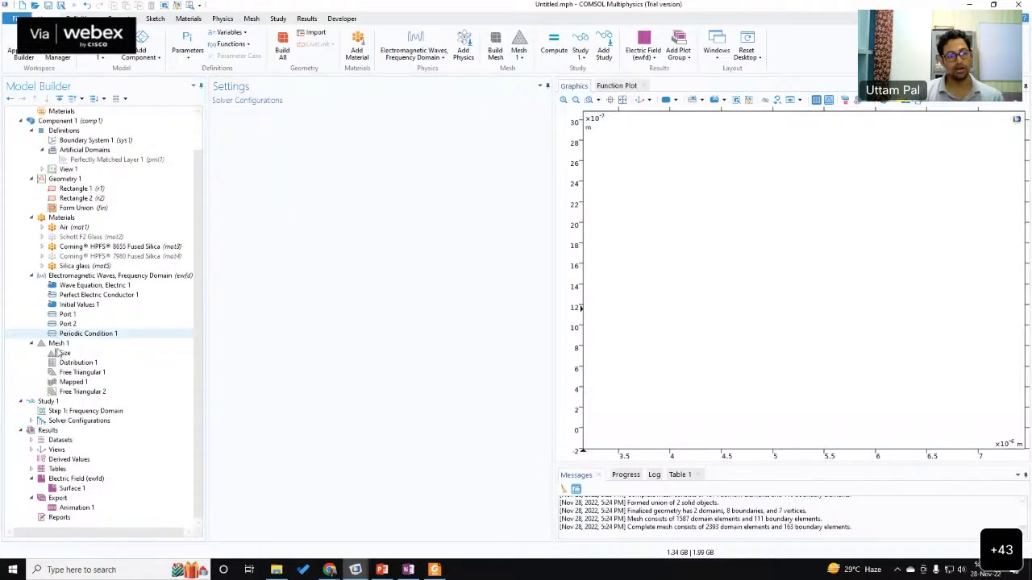
Step: Review the Stationary Solver 1 settings and the solver types available for Suggested Direct Solver (ewfd), leaving MUMPS selected
{"action": "left_click", "coordinate": [33, 422]}
{"action": "scroll", "coordinate": [36, 423], "scroll_direction": "down", "scroll_amount": 2}
{"action": "left_click", "coordinate": [52, 408]}
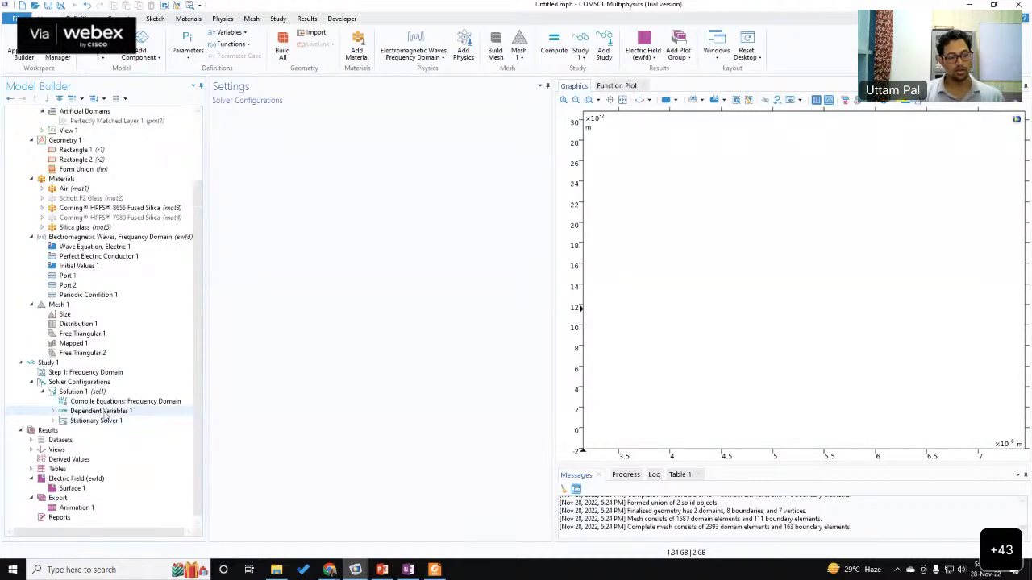
{"action": "left_click", "coordinate": [96, 421]}
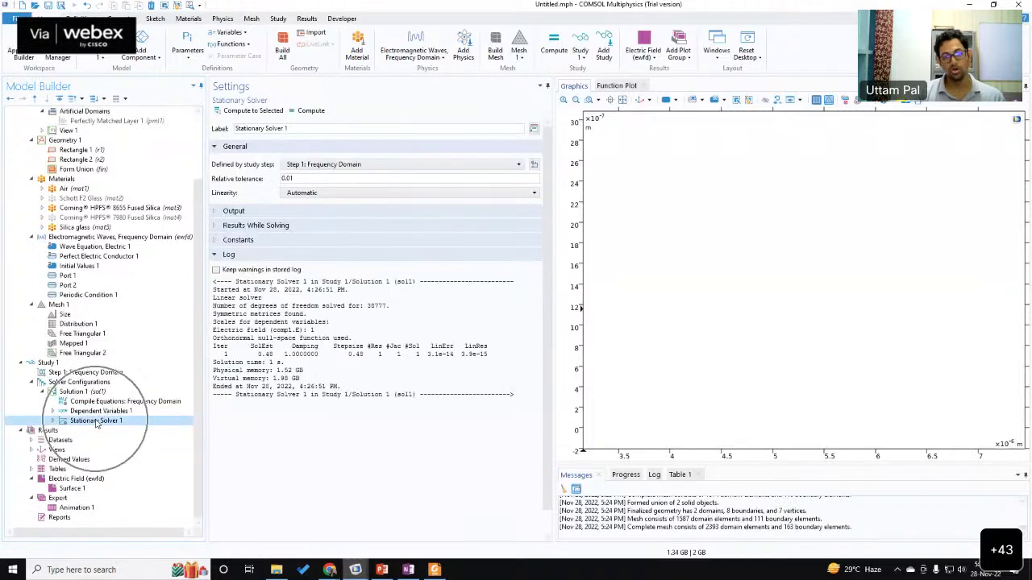
{"action": "left_click", "coordinate": [53, 421]}
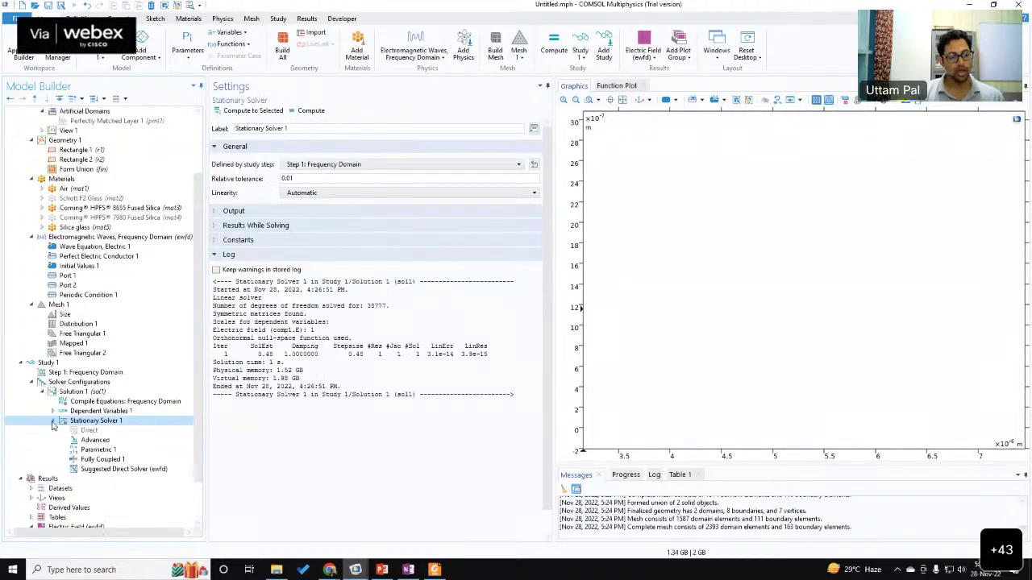
{"action": "left_click", "coordinate": [123, 469]}
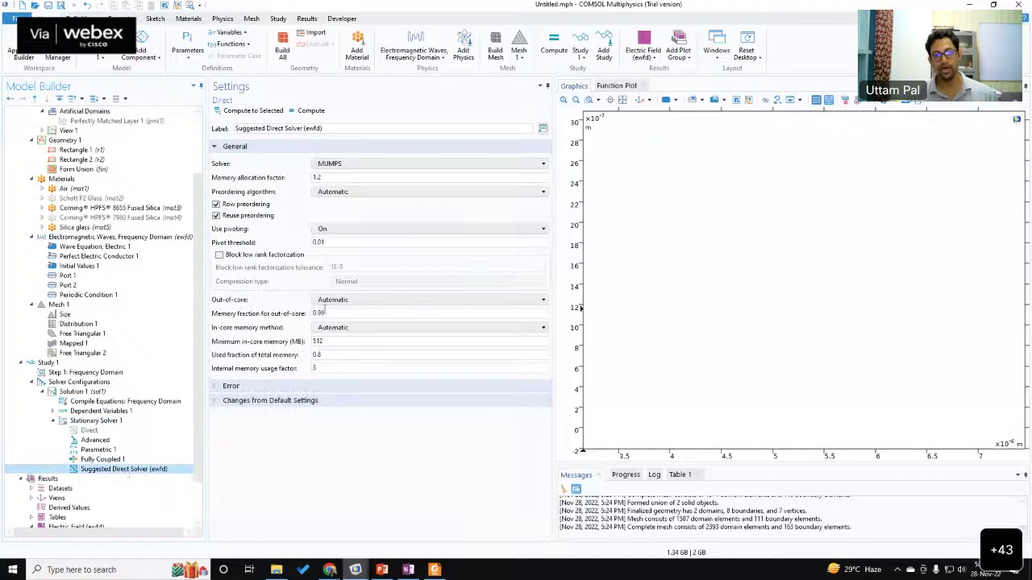
{"action": "left_click", "coordinate": [355, 165]}
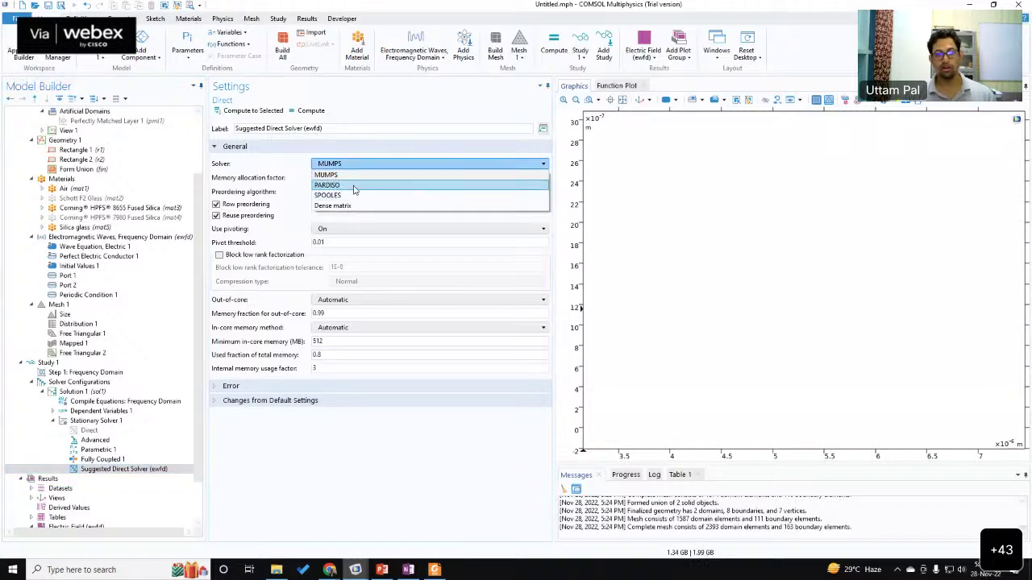
{"action": "left_click", "coordinate": [297, 180]}
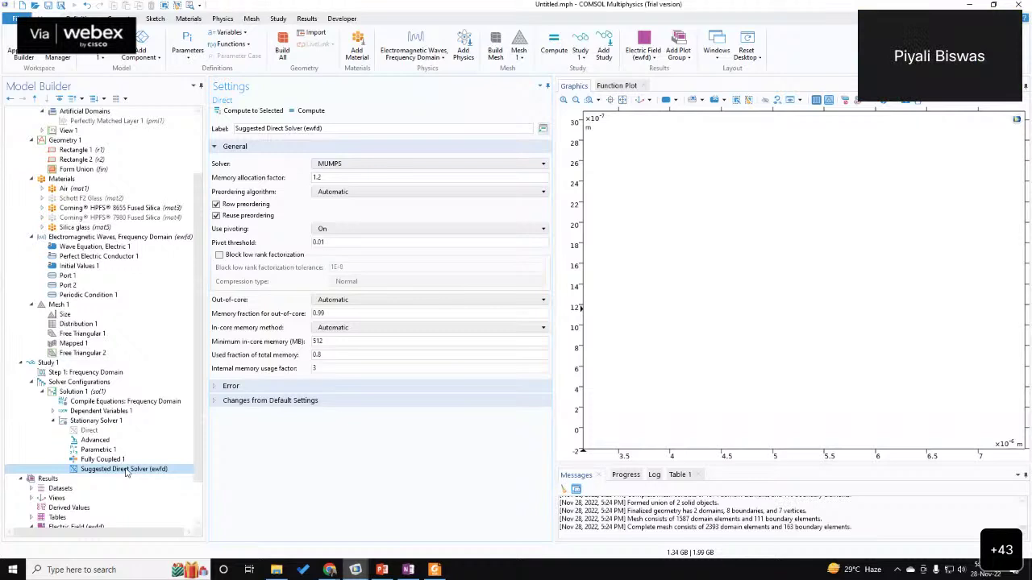
Step: Add an Iterative solver to Stationary Solver 1 and check the Suggested Direct Solver (ewfd) node
{"action": "right_click", "coordinate": [97, 422]}
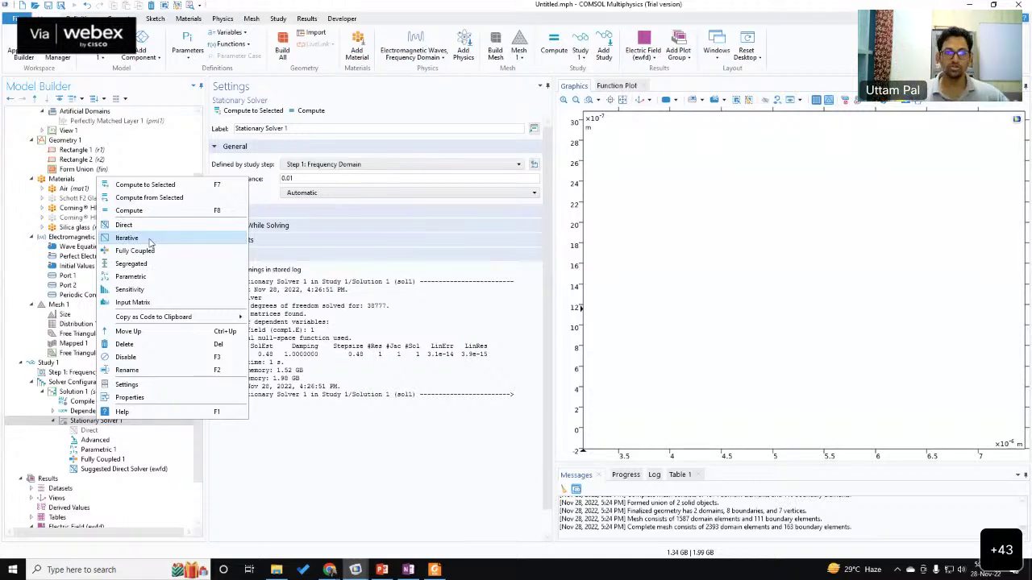
{"action": "left_click", "coordinate": [285, 464]}
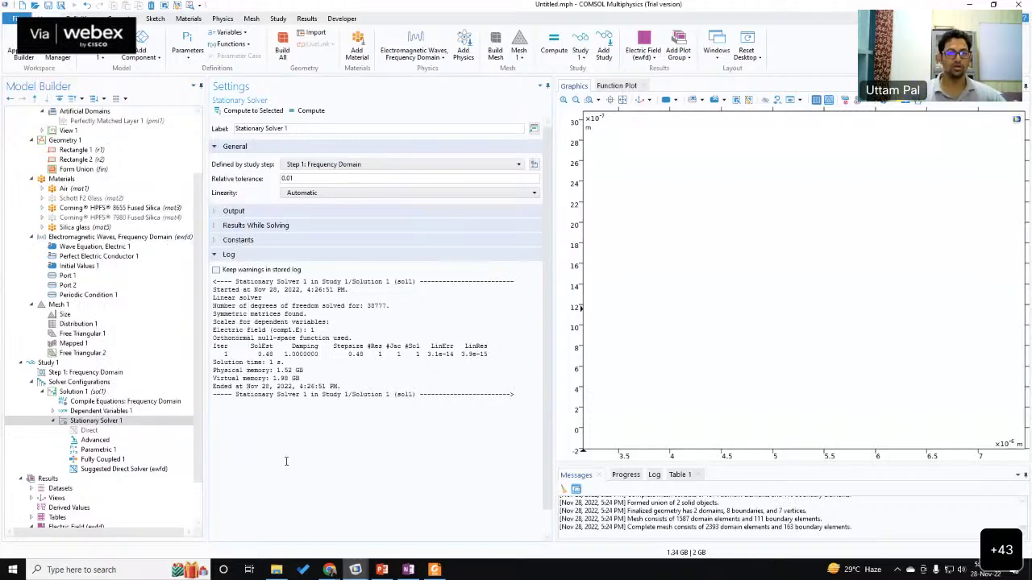
{"action": "right_click", "coordinate": [125, 422]}
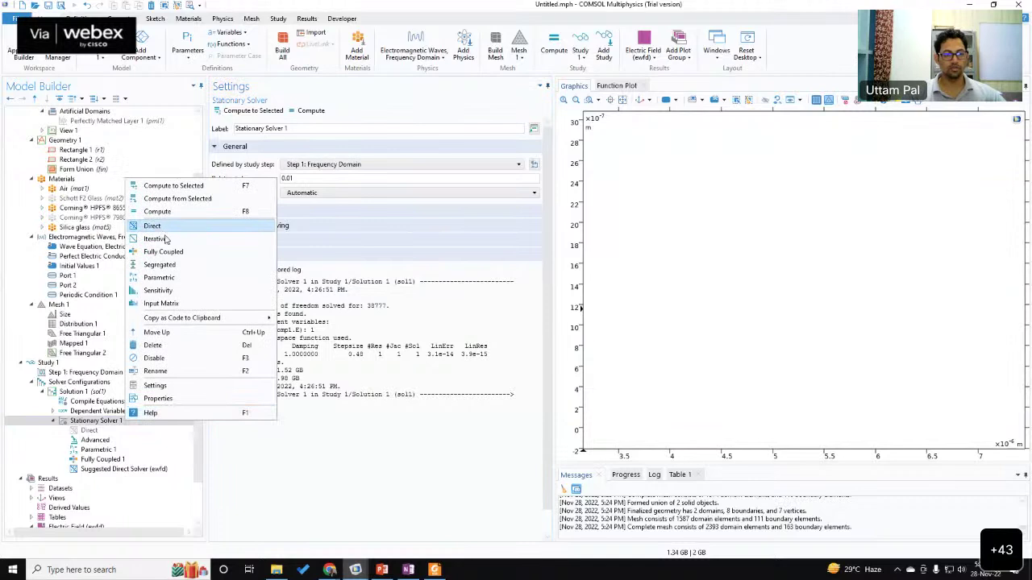
{"action": "left_click", "coordinate": [159, 239]}
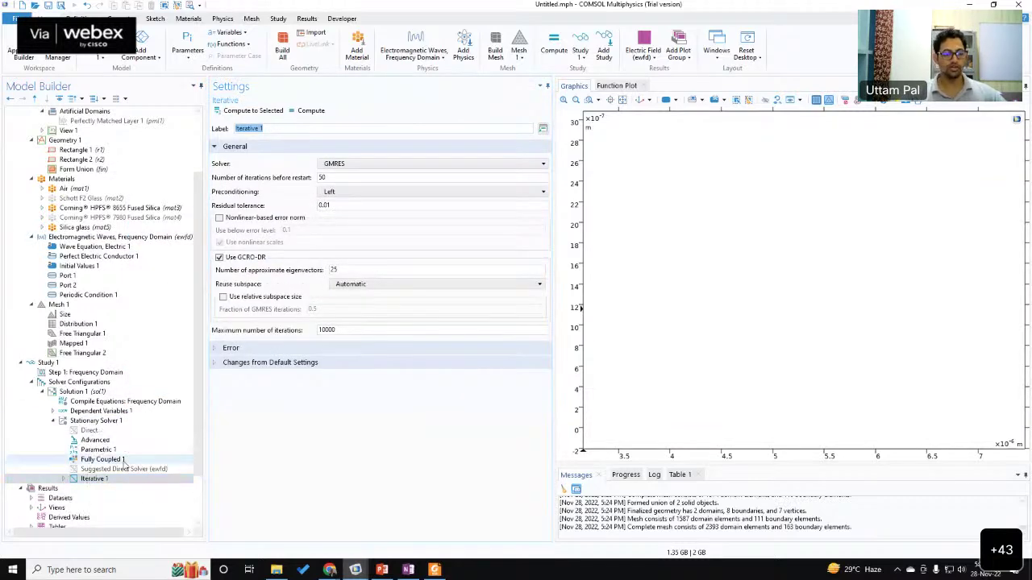
{"action": "left_click", "coordinate": [125, 469]}
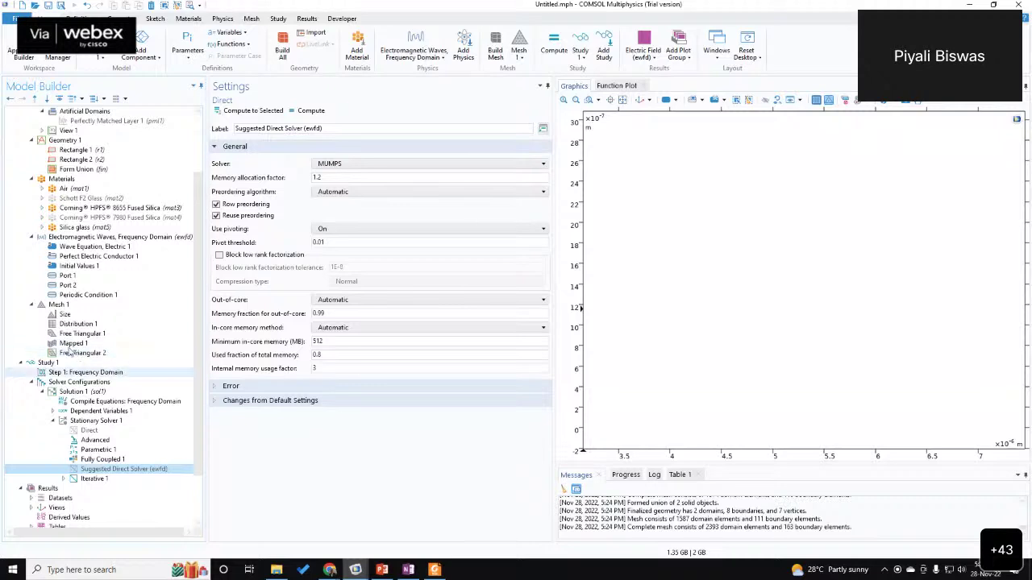
Step: Open the Size settings of Mesh 1, build the complete mesh and display both rectangles in full
{"action": "left_click", "coordinate": [121, 305]}
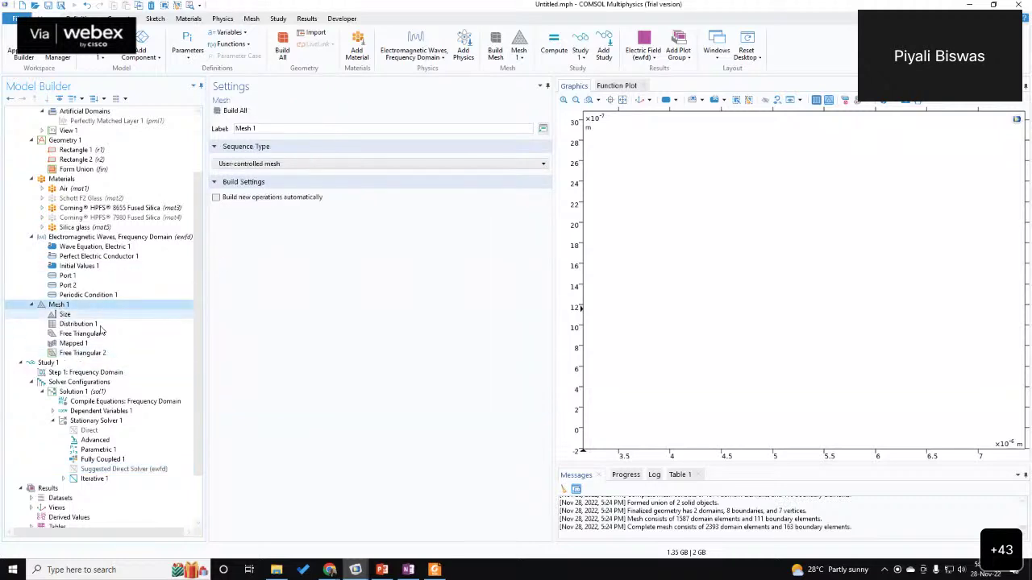
{"action": "left_click", "coordinate": [64, 314]}
{"action": "left_click", "coordinate": [293, 113]}
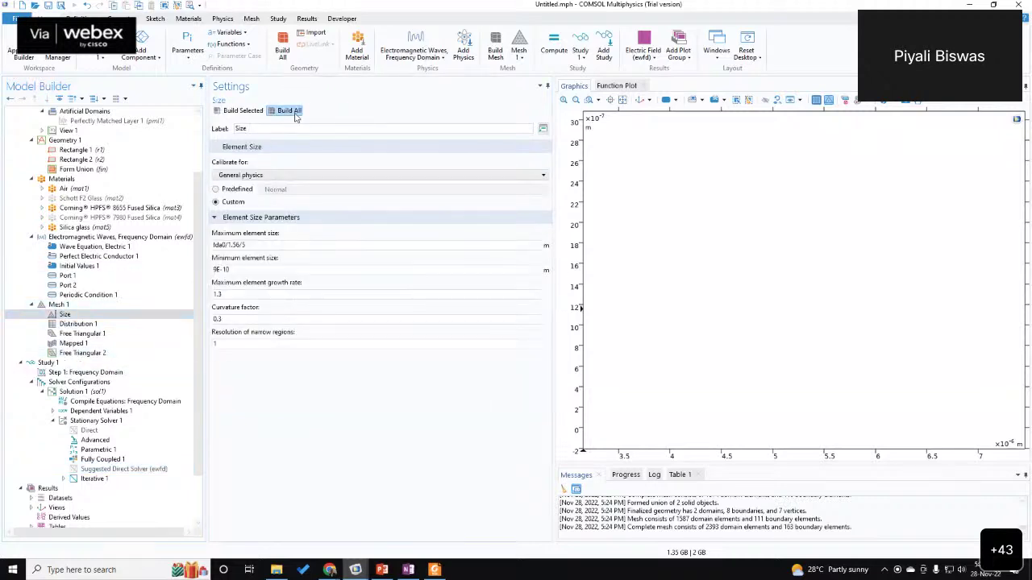
{"action": "left_click", "coordinate": [621, 102]}
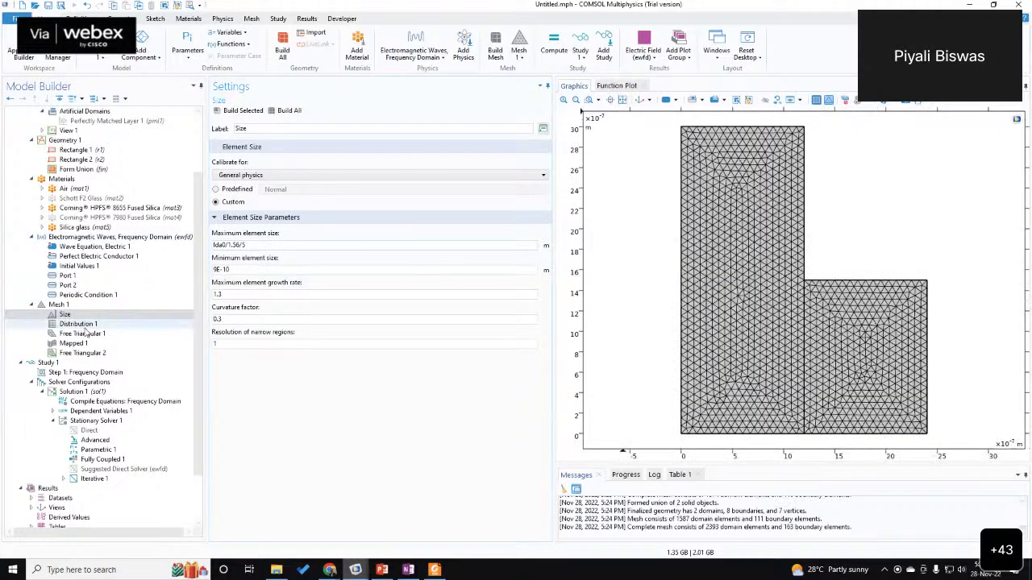
Step: Add a Size node to Mesh 1 and apply it to domain 2, the smaller rectangle
{"action": "right_click", "coordinate": [59, 305]}
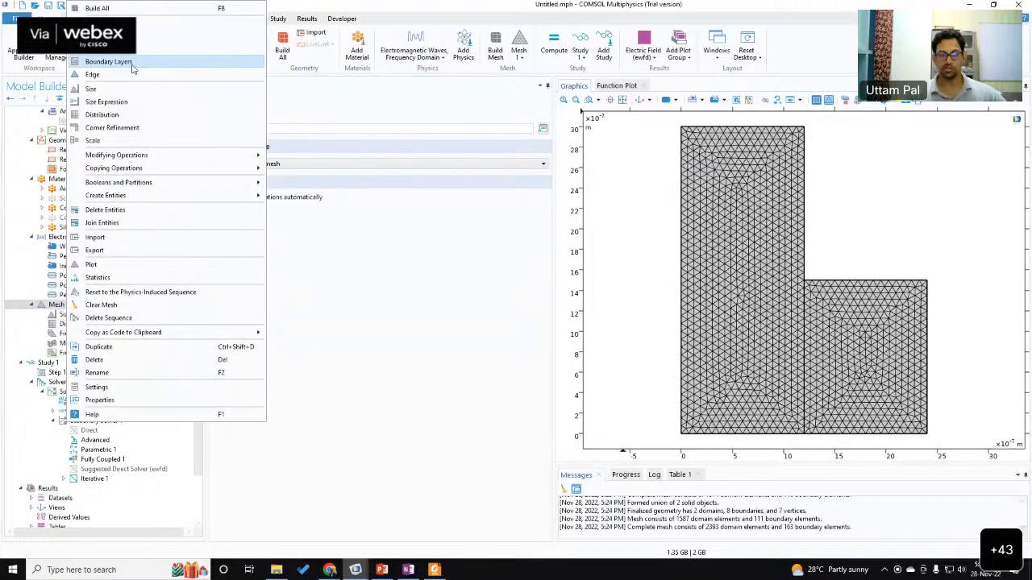
{"action": "left_click", "coordinate": [127, 90]}
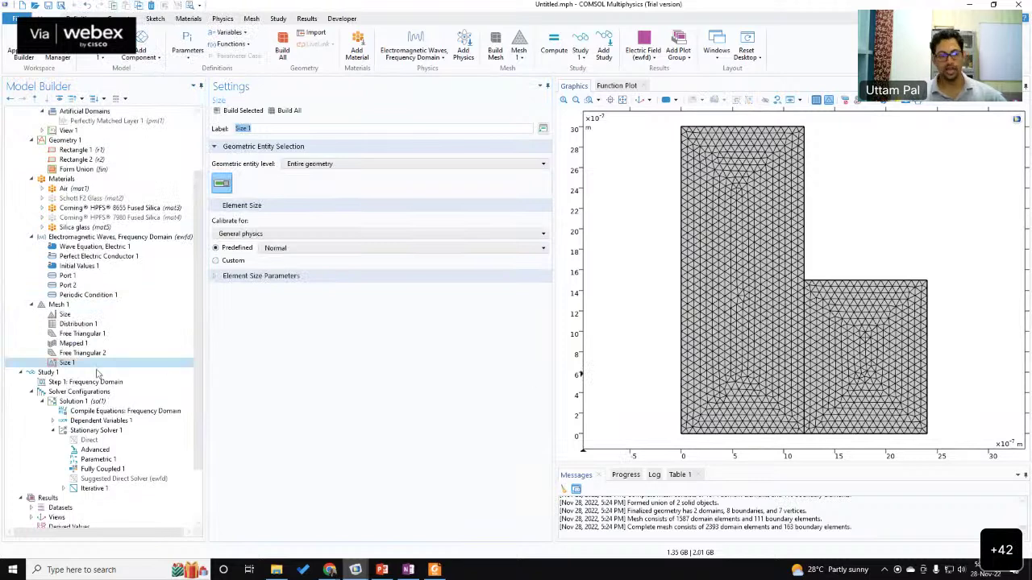
{"action": "left_click", "coordinate": [322, 166]}
{"action": "left_click", "coordinate": [323, 185]}
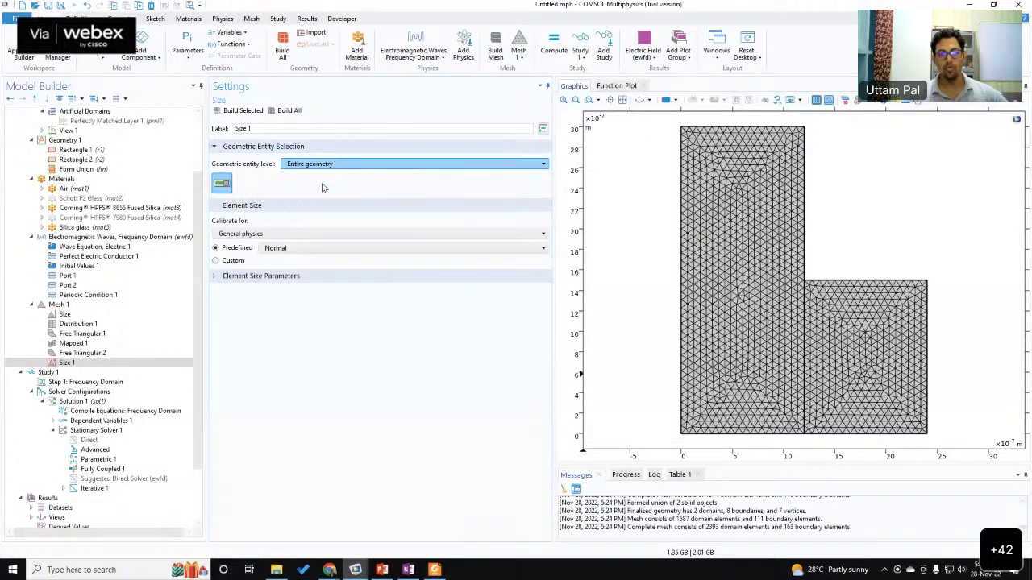
{"action": "left_click", "coordinate": [840, 333]}
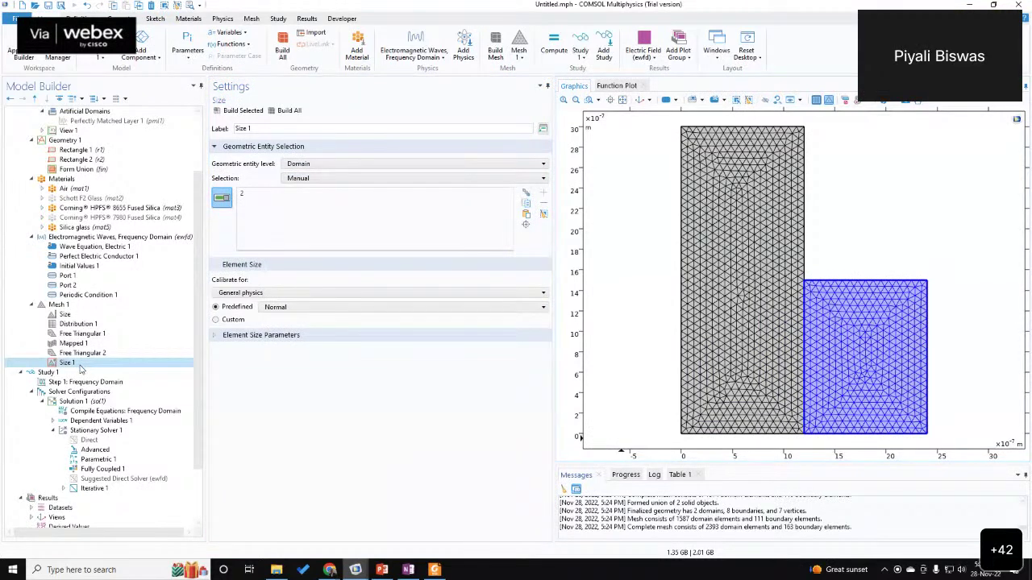
Step: Move the Size 1 node ahead of Free Triangular 2 in the Mesh 1 sequence
{"action": "left_click_drag", "start_coordinate": [131, 303], "coordinate": [139, 378]}
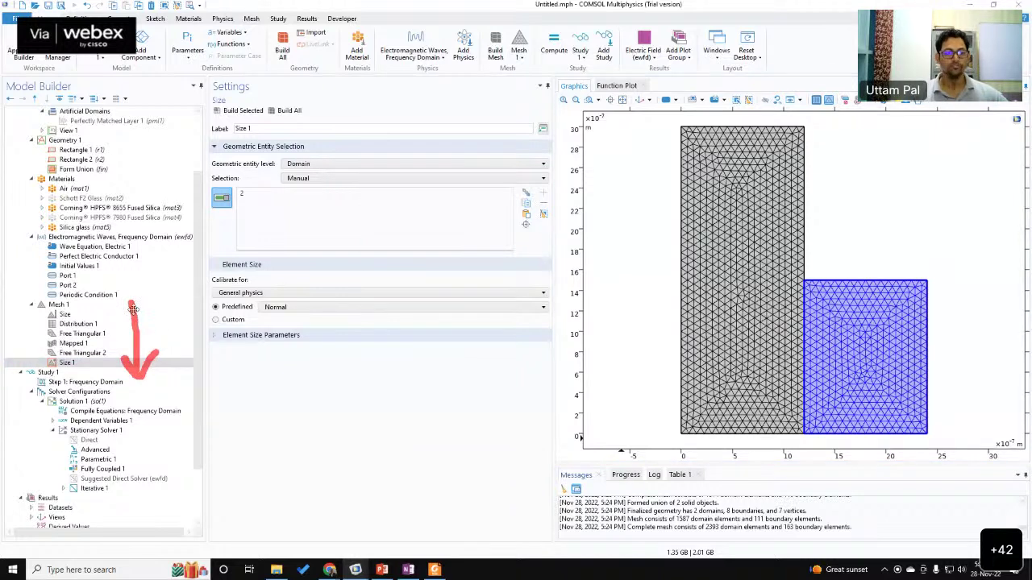
{"action": "left_click", "coordinate": [73, 363]}
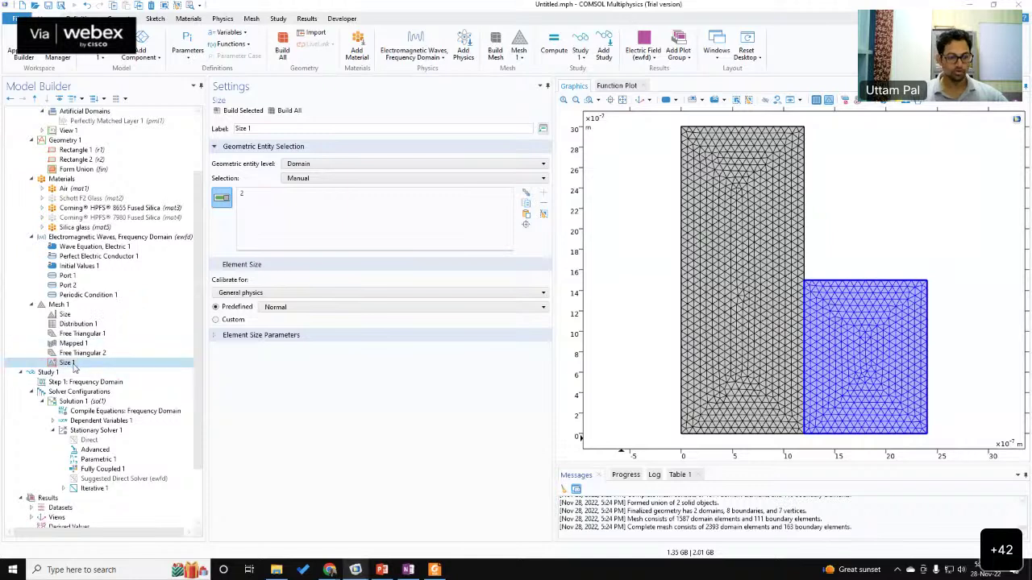
{"action": "left_click_drag", "start_coordinate": [73, 365], "coordinate": [71, 350]}
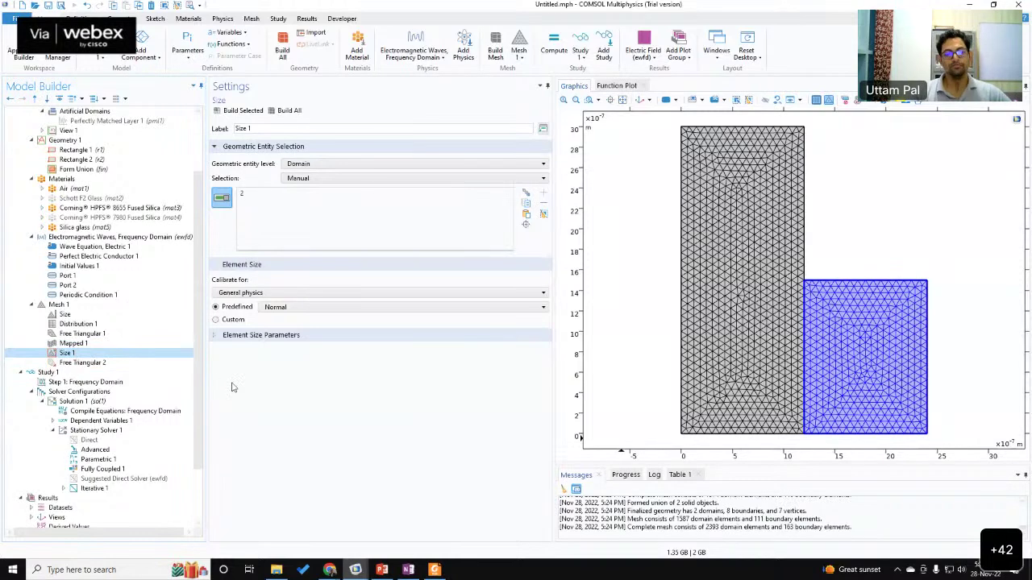
Step: Check the Free Triangular 2 settings and delete the separate Size 1 node from Mesh 1
{"action": "left_click", "coordinate": [82, 364]}
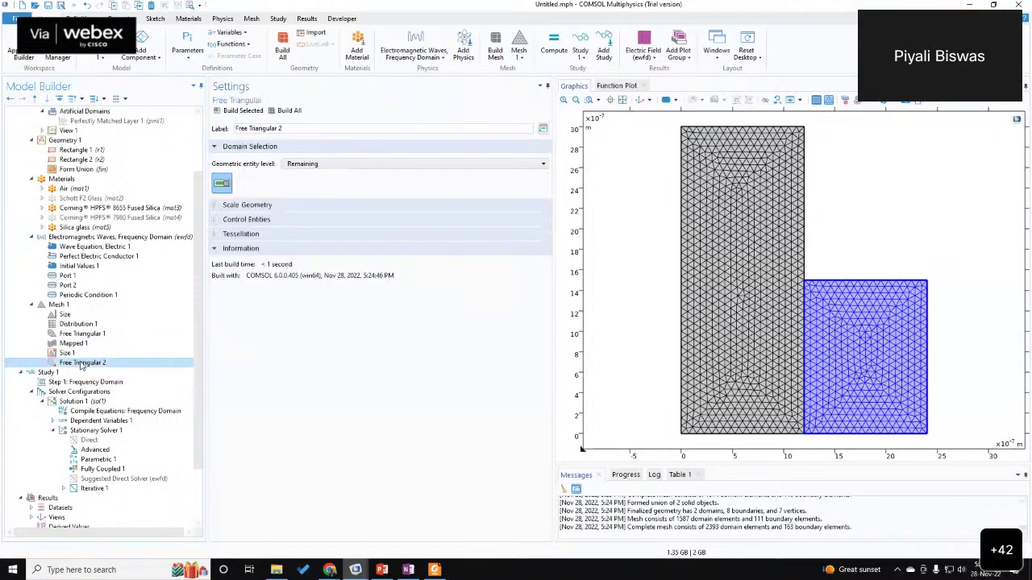
{"action": "left_click", "coordinate": [68, 353]}
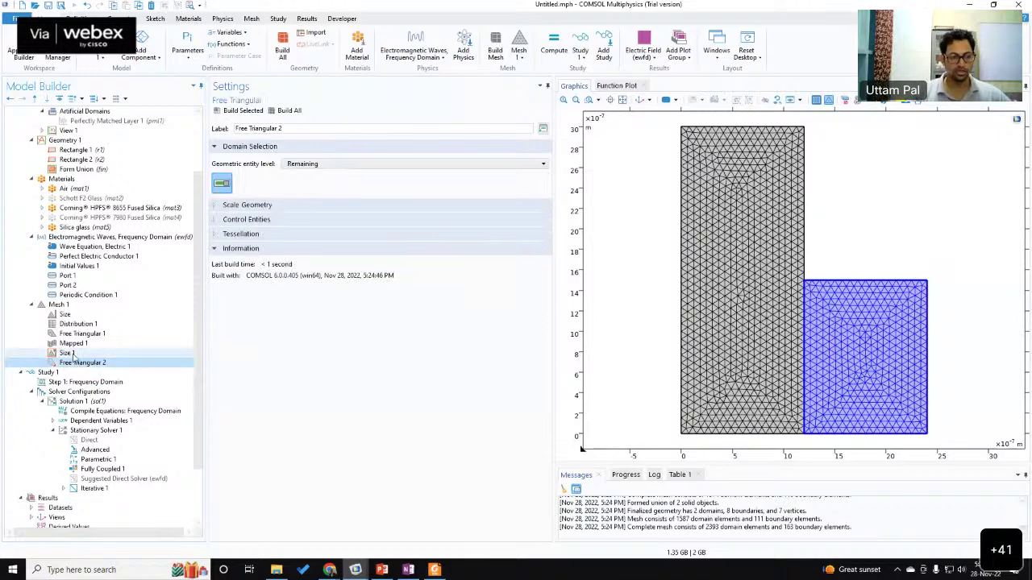
{"action": "right_click", "coordinate": [73, 355]}
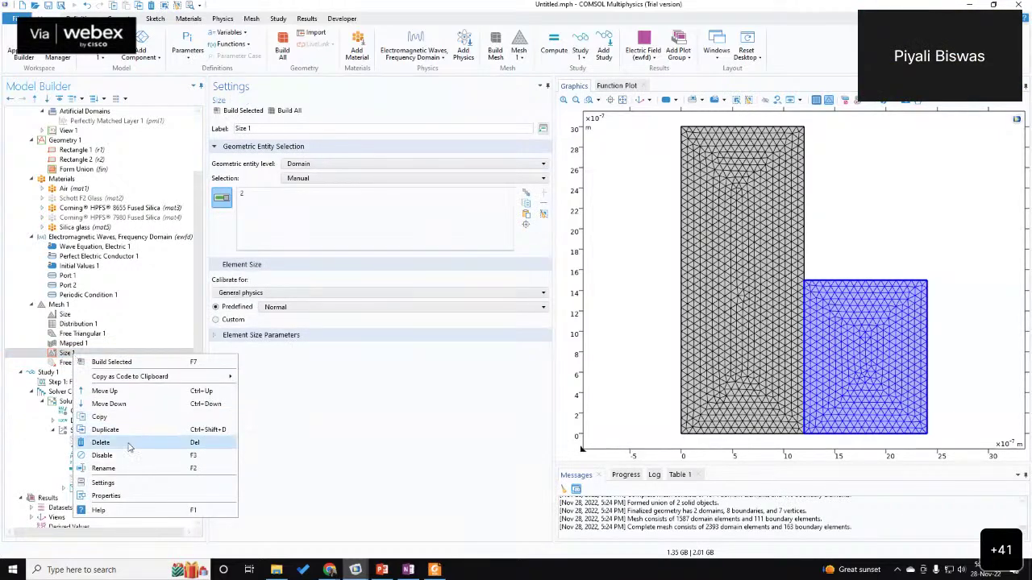
{"action": "left_click", "coordinate": [101, 442]}
{"action": "left_click", "coordinate": [528, 326]}
Step: Add a Size subnode to Free Triangular 2 and restrict Free Triangular 2 to domain 2
{"action": "left_click", "coordinate": [85, 354]}
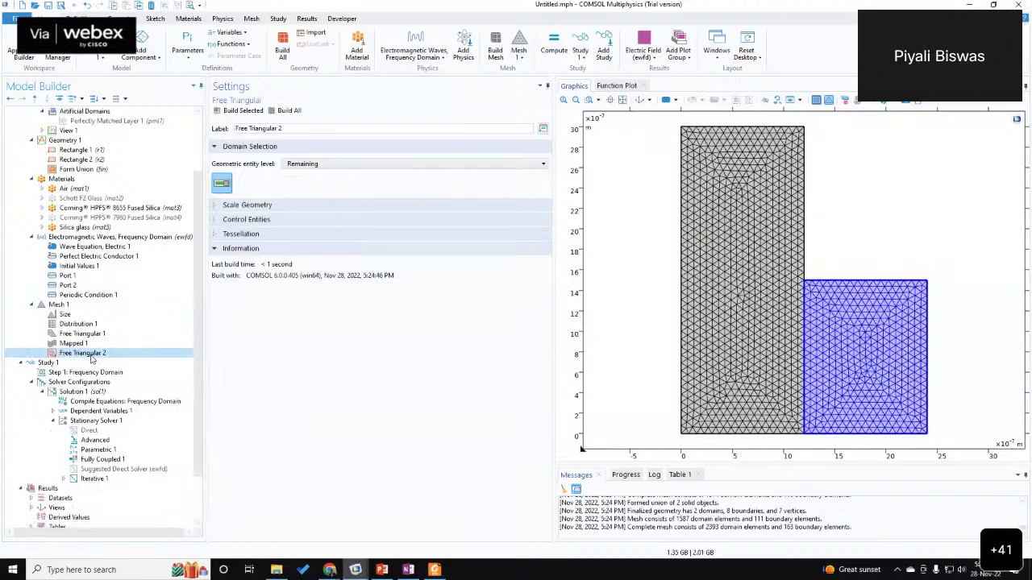
{"action": "right_click", "coordinate": [89, 355]}
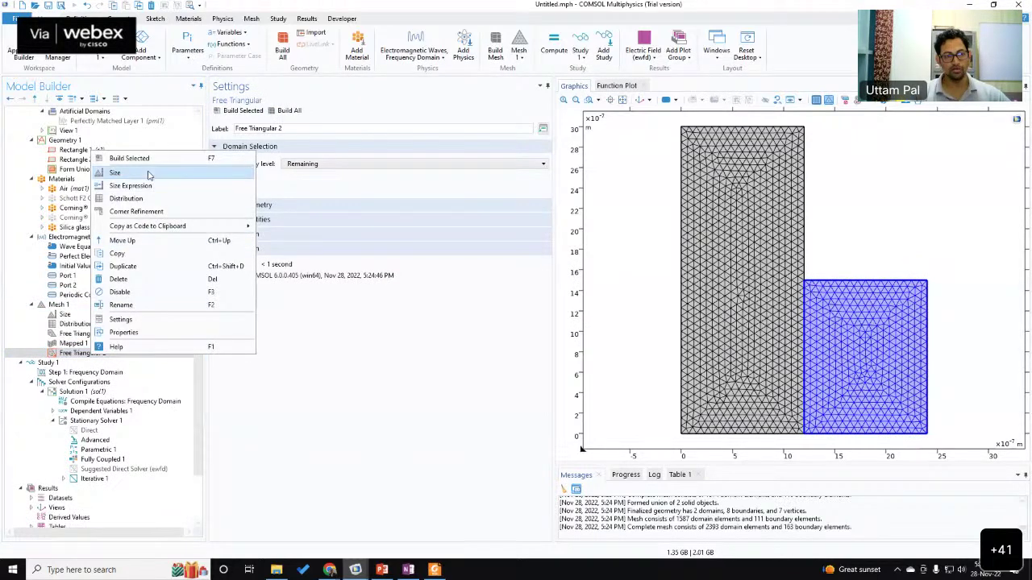
{"action": "left_click", "coordinate": [150, 172]}
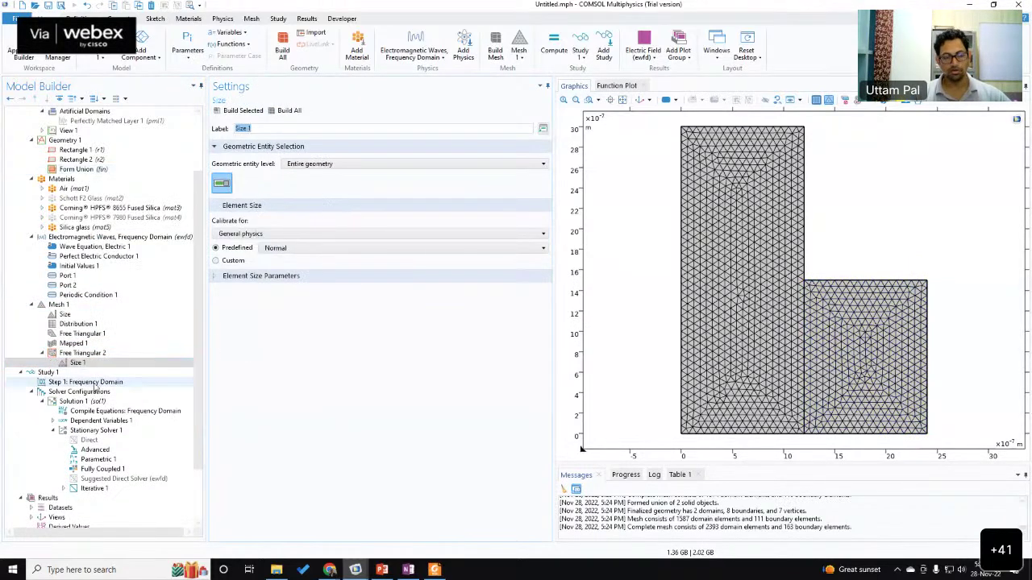
{"action": "left_click", "coordinate": [95, 355]}
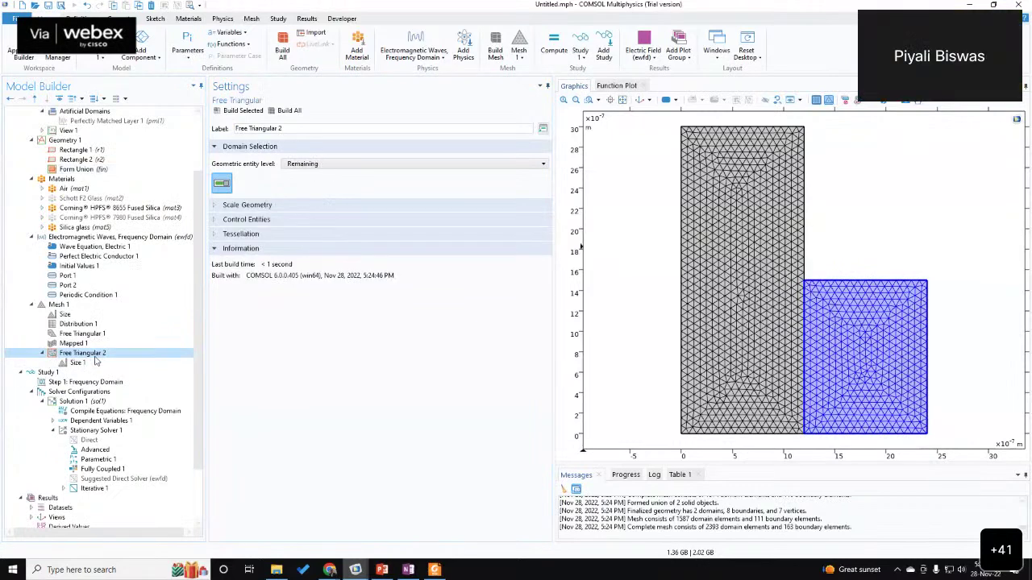
{"action": "left_click", "coordinate": [315, 164]}
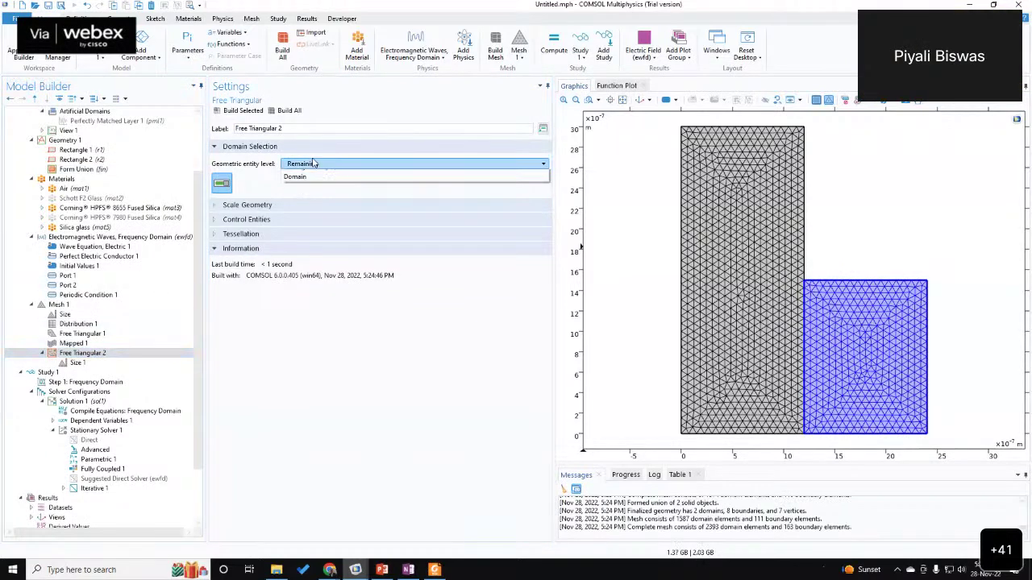
{"action": "left_click", "coordinate": [295, 176]}
{"action": "left_click", "coordinate": [882, 363]}
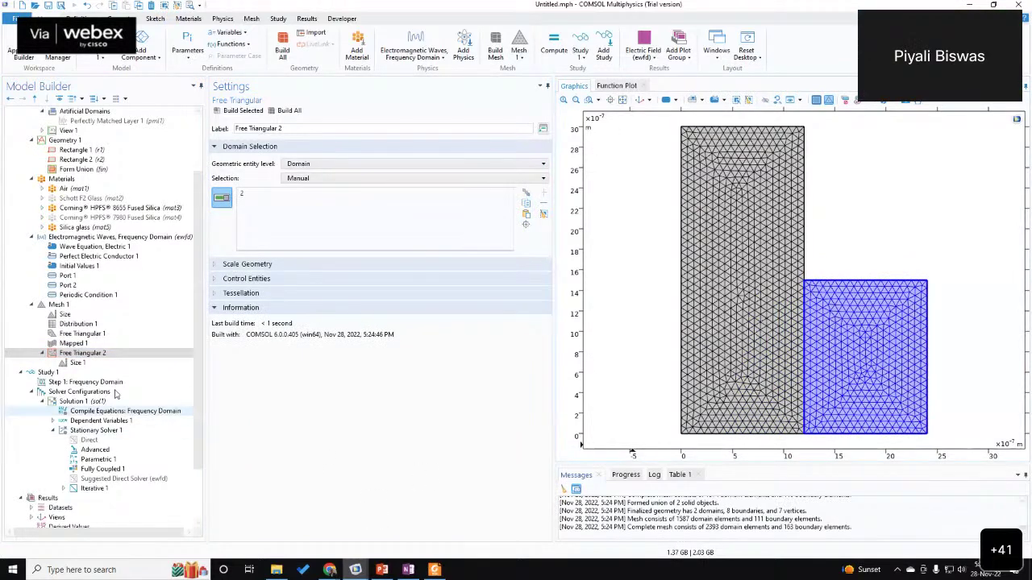
Step: Switch the Size 1 subnode of Free Triangular 2 to custom element size and enable its maximum element size
{"action": "left_click", "coordinate": [83, 355]}
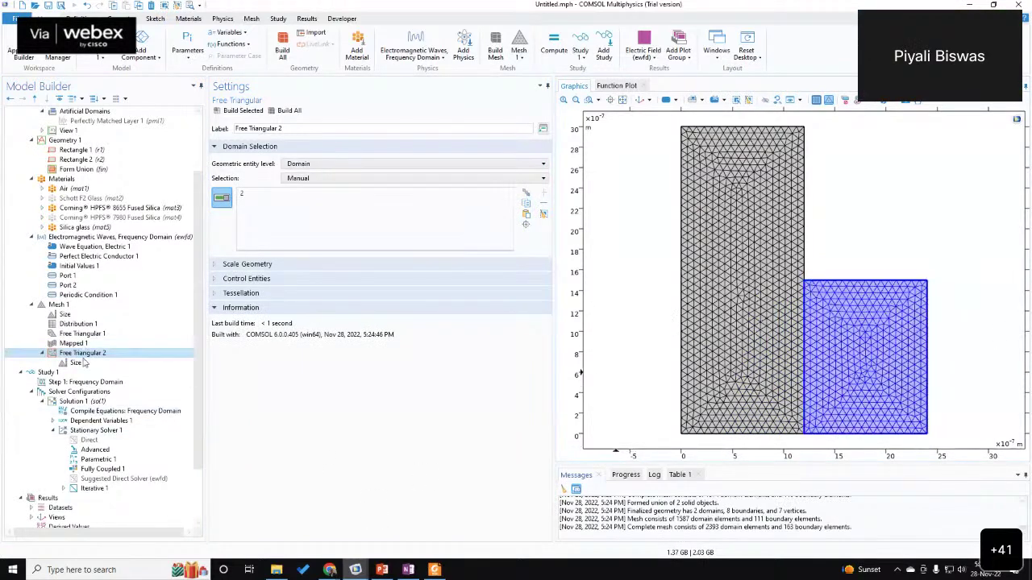
{"action": "left_click", "coordinate": [81, 363]}
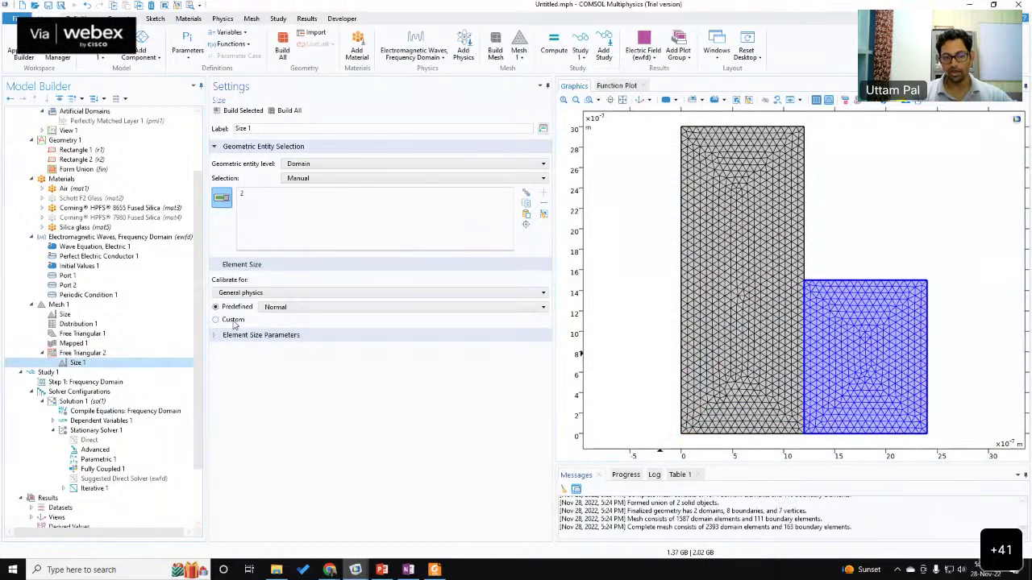
{"action": "left_click", "coordinate": [233, 321]}
{"action": "left_click", "coordinate": [216, 351]}
Step: Reuse the global Size expression for Size 1, setting its maximum element size to lda0/1.56/10, and build the whole mesh
{"action": "left_click", "coordinate": [65, 314]}
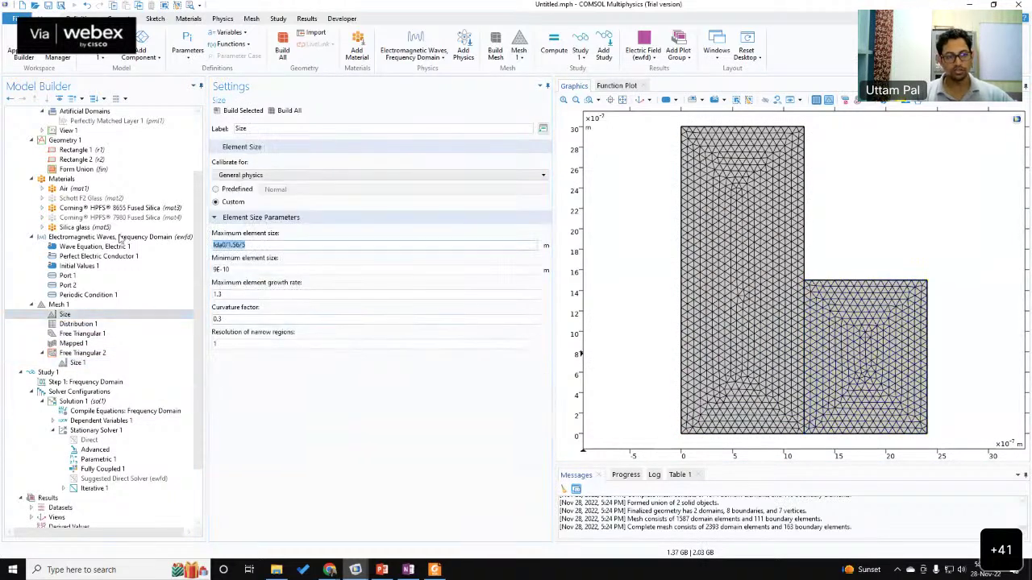
{"action": "left_click", "coordinate": [80, 353]}
{"action": "left_click", "coordinate": [73, 362]}
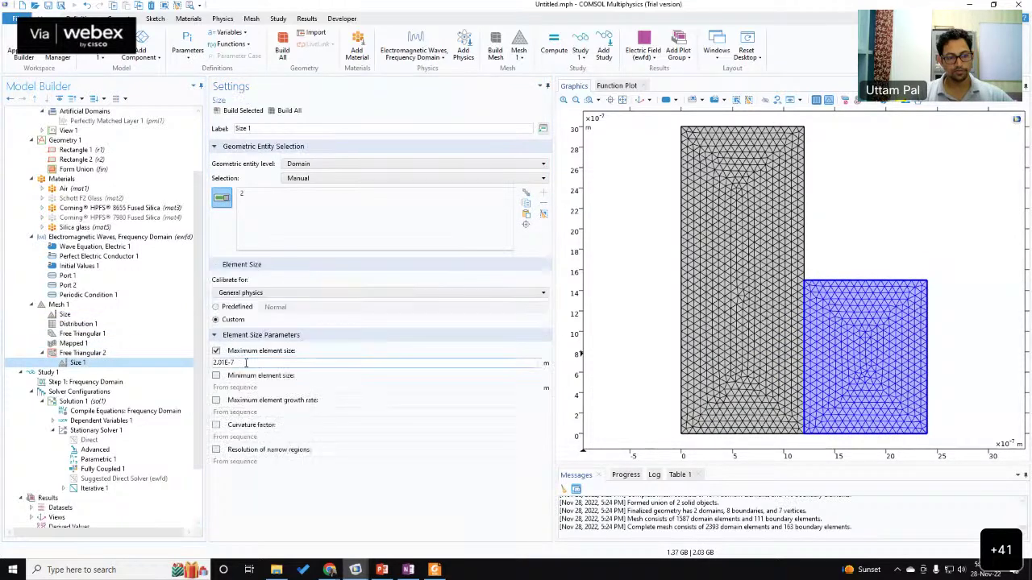
{"action": "left_click", "coordinate": [216, 351]}
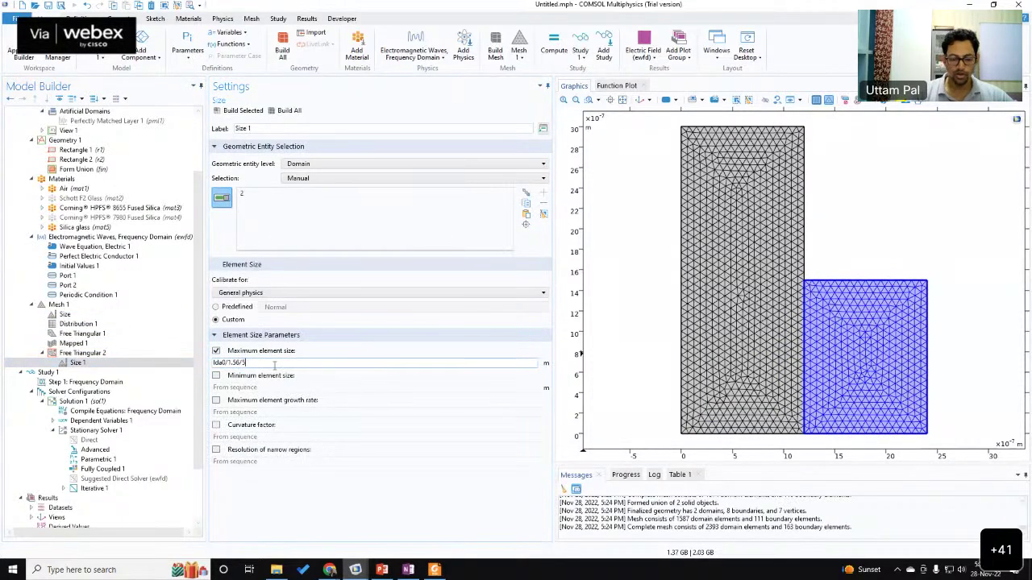
{"action": "key", "text": "BackSpace"}
{"action": "type", "text": "10"}
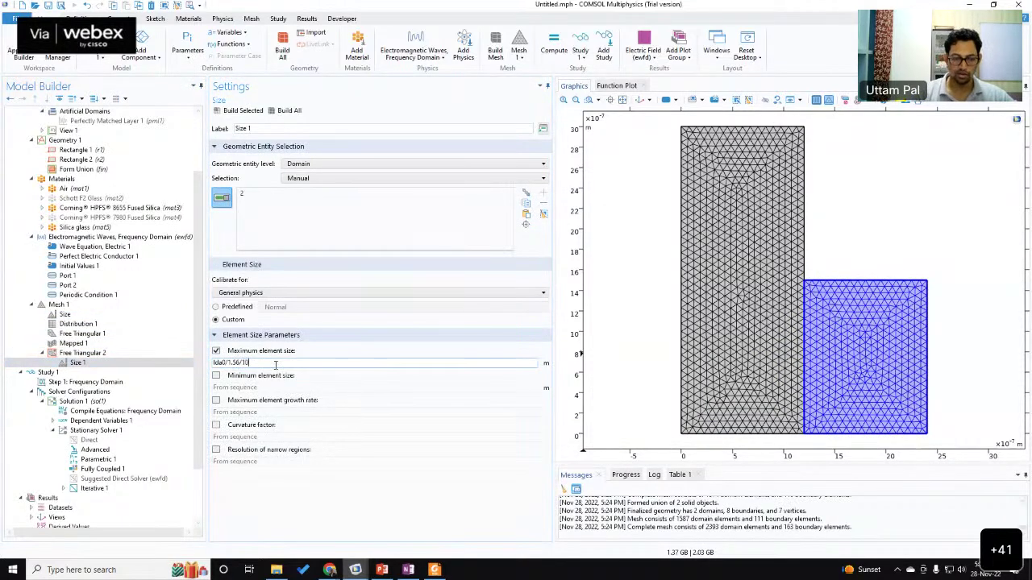
{"action": "left_click", "coordinate": [289, 110]}
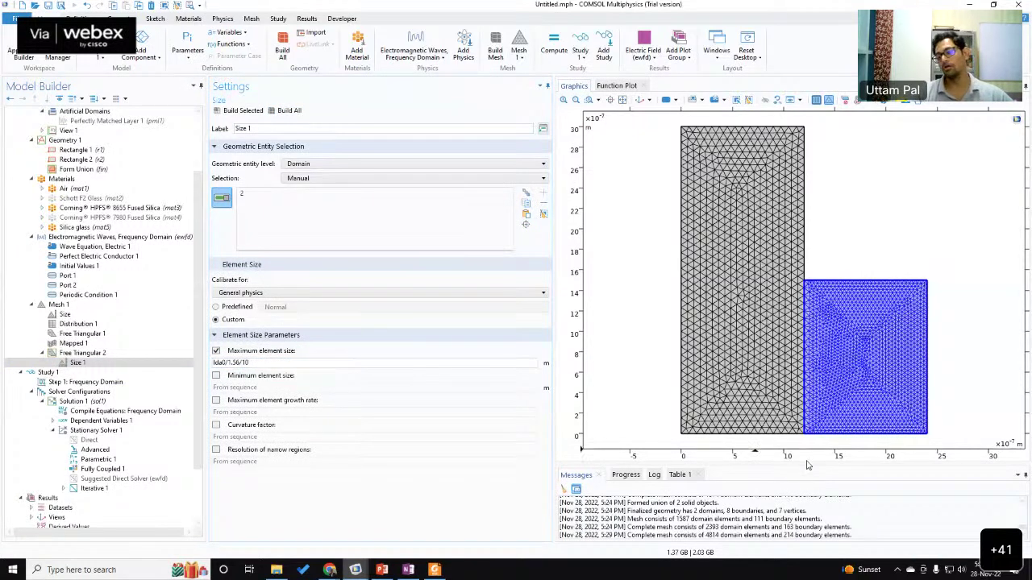
Step: Enlarge the graphics area and examine the mesh density in the smaller rectangle and along its shared boundary
{"action": "left_click_drag", "start_coordinate": [807, 465], "coordinate": [807, 491]}
{"action": "scroll", "coordinate": [801, 351], "scroll_direction": "up", "scroll_amount": 8}
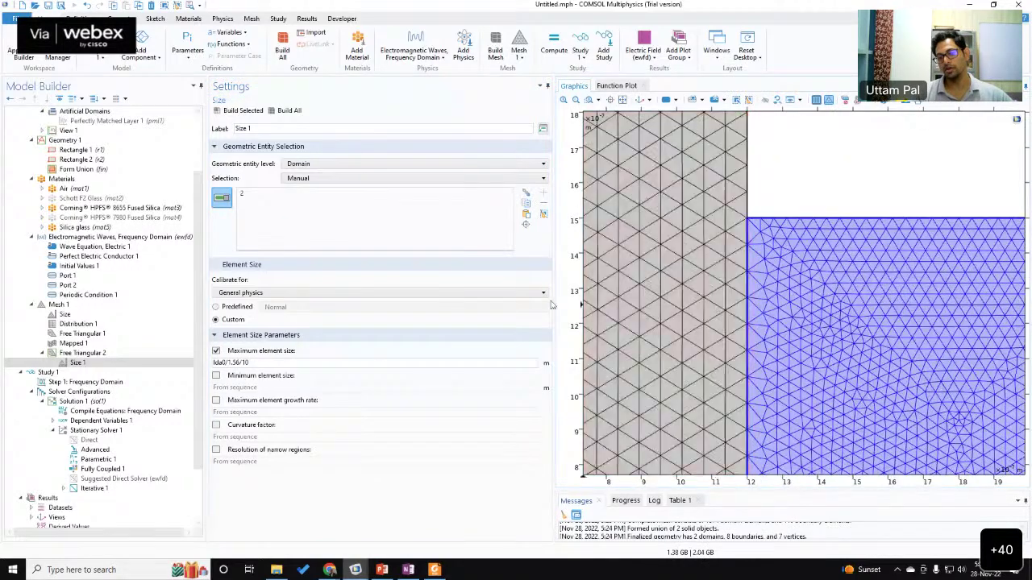
{"action": "left_click_drag", "start_coordinate": [553, 305], "coordinate": [478, 305]}
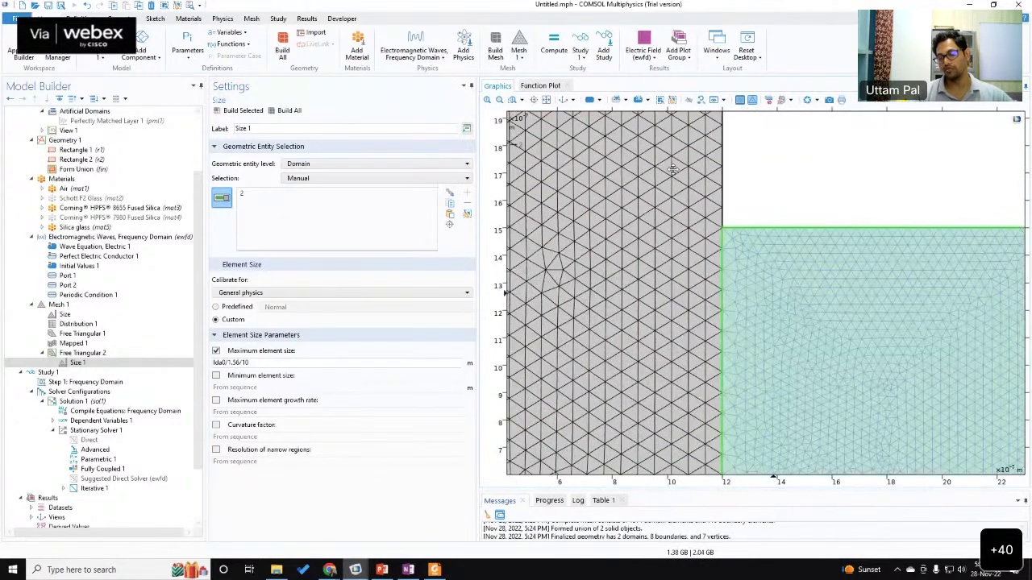
{"action": "scroll", "coordinate": [834, 260], "scroll_direction": "down", "scroll_amount": 2}
{"action": "scroll", "coordinate": [817, 282], "scroll_direction": "down", "scroll_amount": 3}
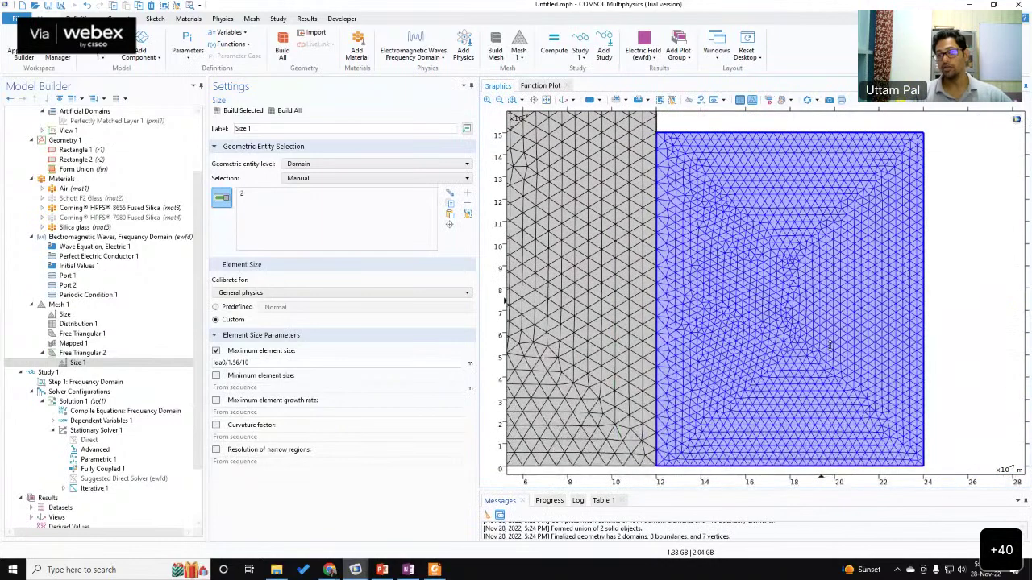
{"action": "scroll", "coordinate": [832, 349], "scroll_direction": "down", "scroll_amount": 1}
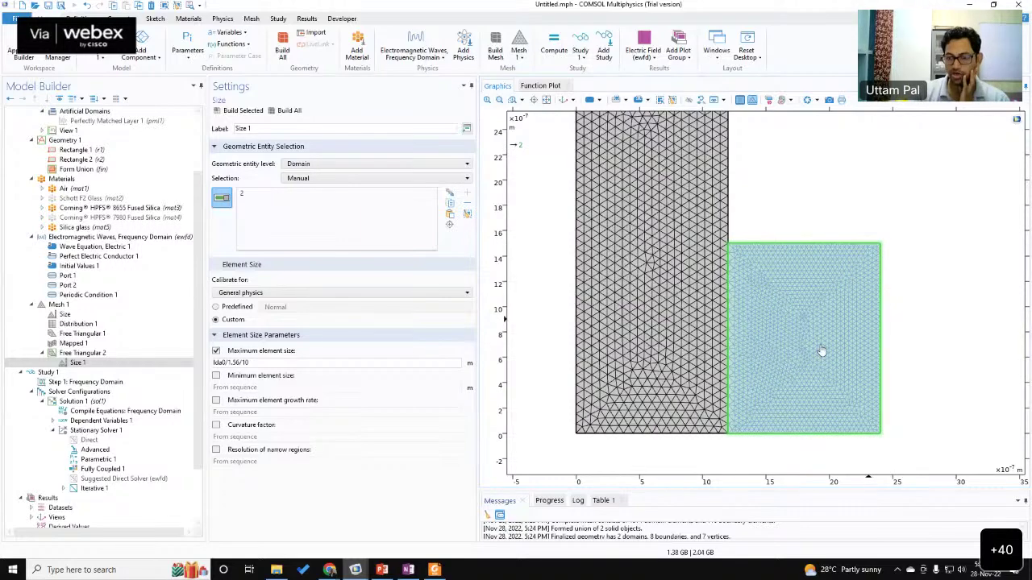
{"action": "scroll", "coordinate": [793, 327], "scroll_direction": "up", "scroll_amount": 4}
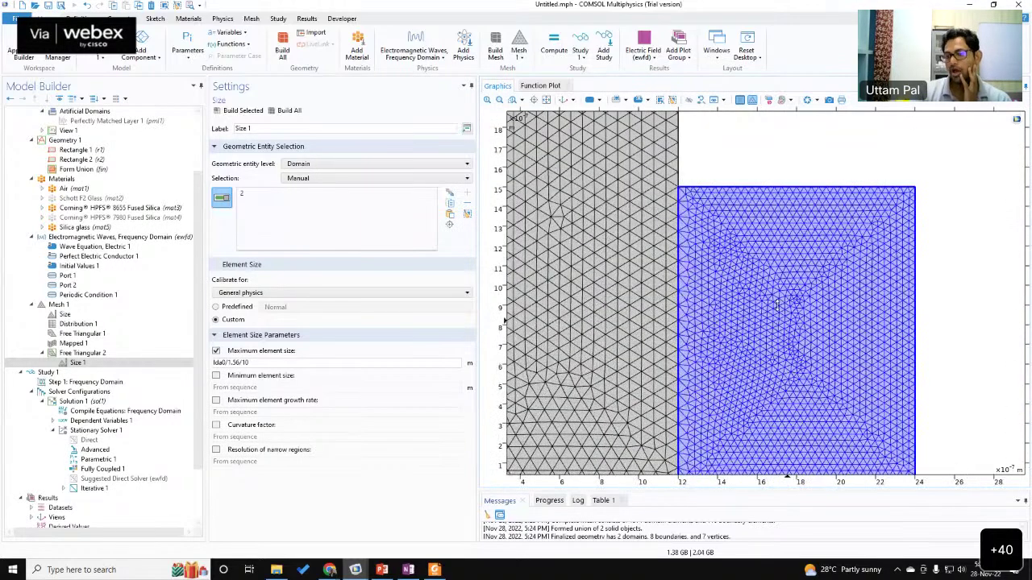
{"action": "scroll", "coordinate": [746, 294], "scroll_direction": "up", "scroll_amount": 2}
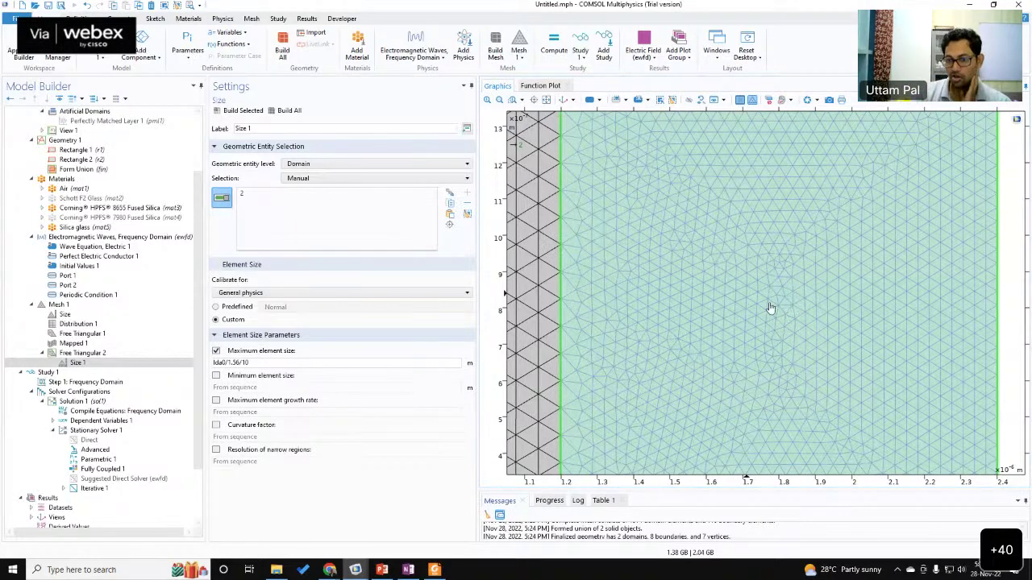
{"action": "scroll", "coordinate": [819, 367], "scroll_direction": "down", "scroll_amount": 5}
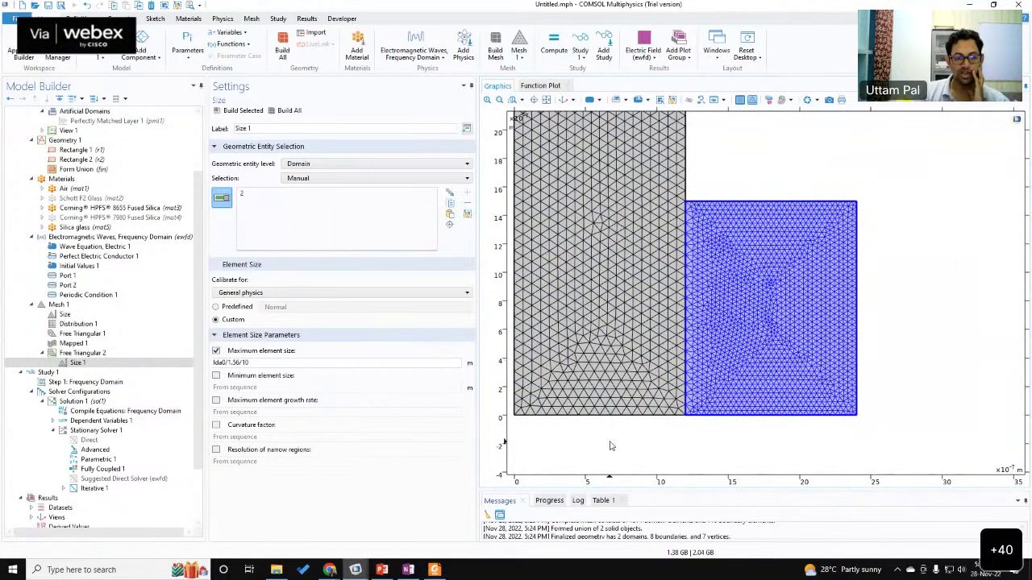
Step: Compare the global Size settings with Size 1 and review the domains assigned to each operation in the Mesh 1 sequence
{"action": "left_click", "coordinate": [71, 315]}
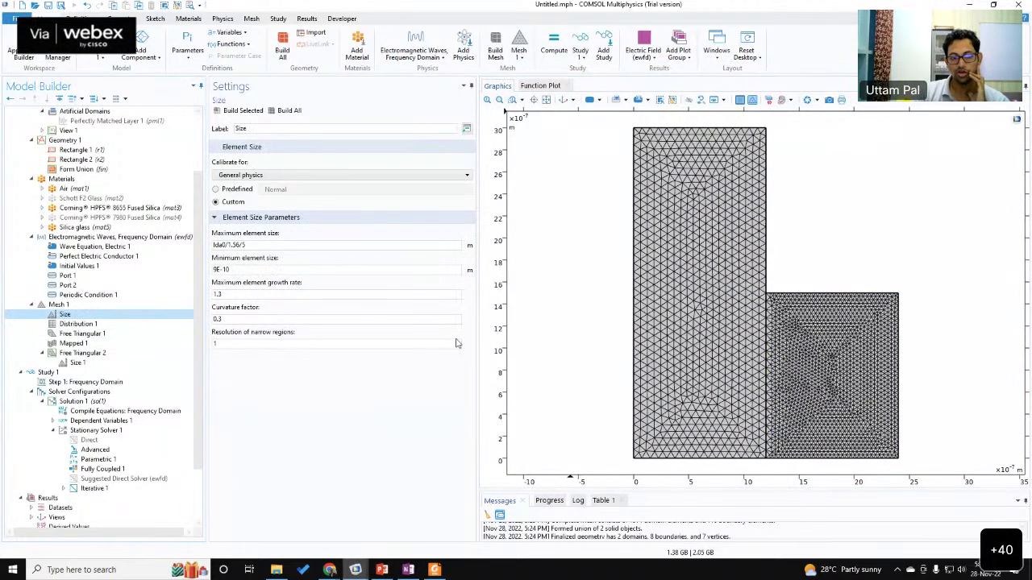
{"action": "left_click", "coordinate": [84, 364]}
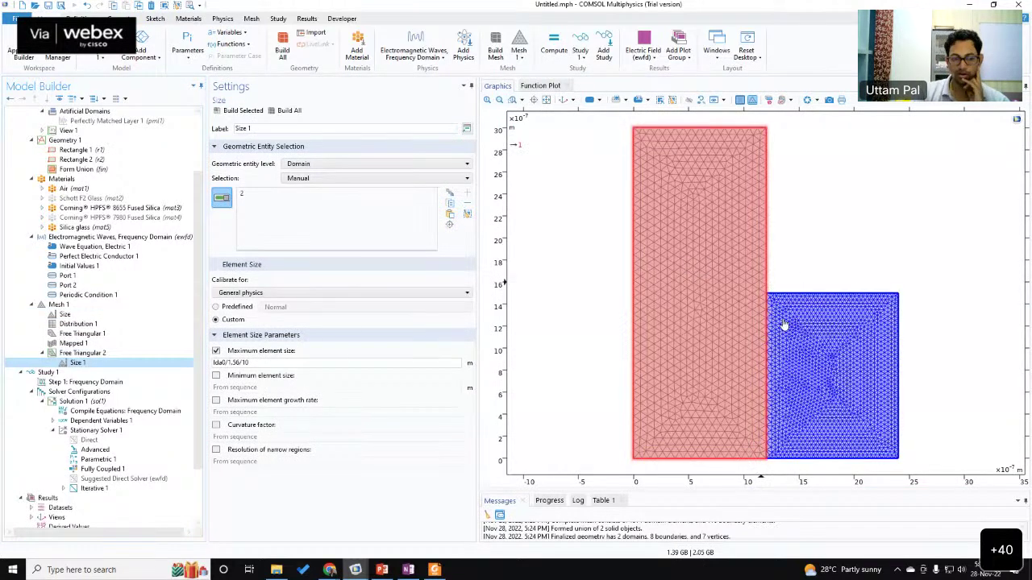
{"action": "left_click", "coordinate": [82, 354]}
{"action": "left_click", "coordinate": [74, 342]}
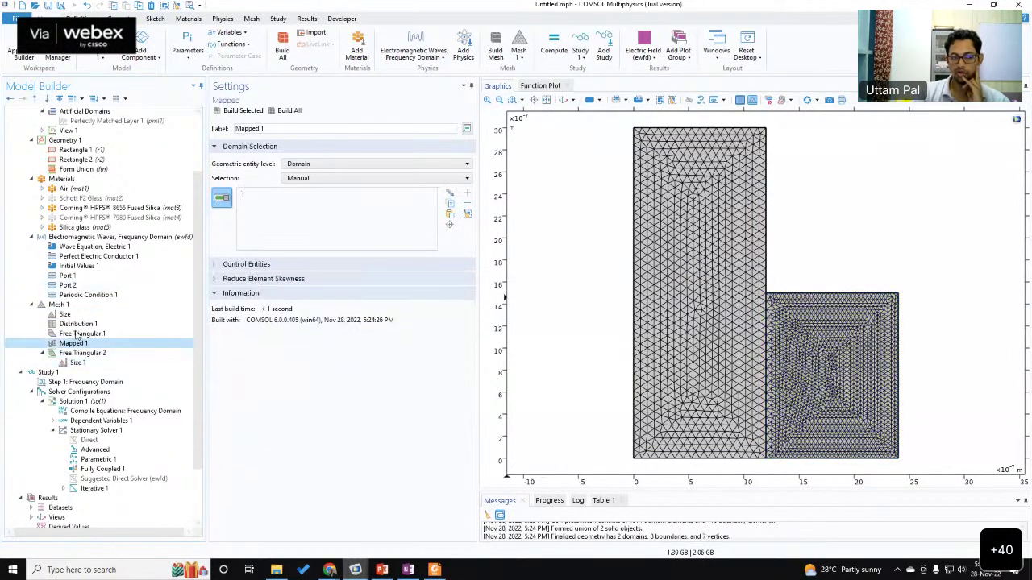
{"action": "left_click", "coordinate": [77, 324]}
{"action": "left_click", "coordinate": [79, 334]}
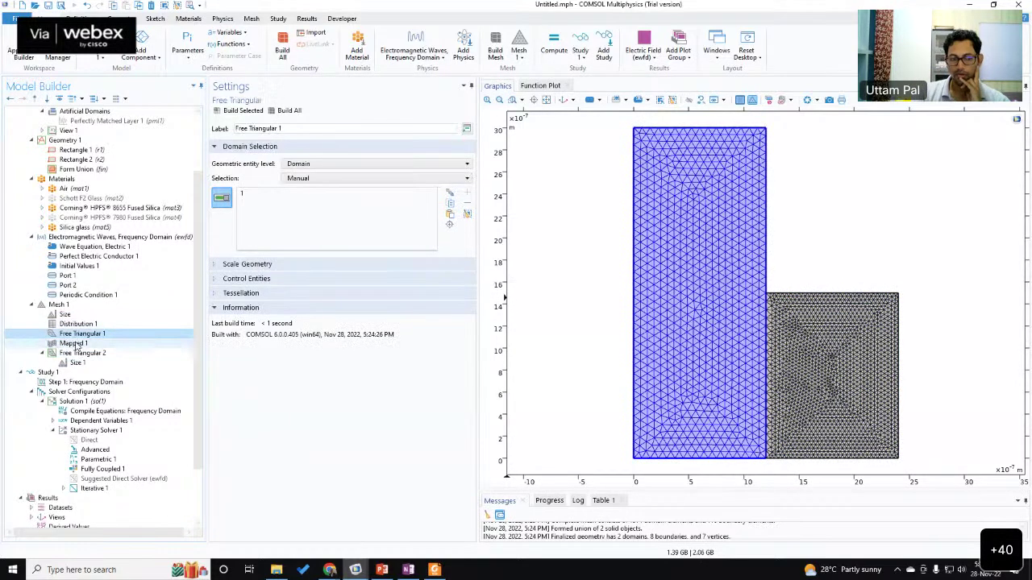
{"action": "left_click", "coordinate": [74, 343]}
{"action": "left_click", "coordinate": [81, 353]}
{"action": "left_click", "coordinate": [76, 363]}
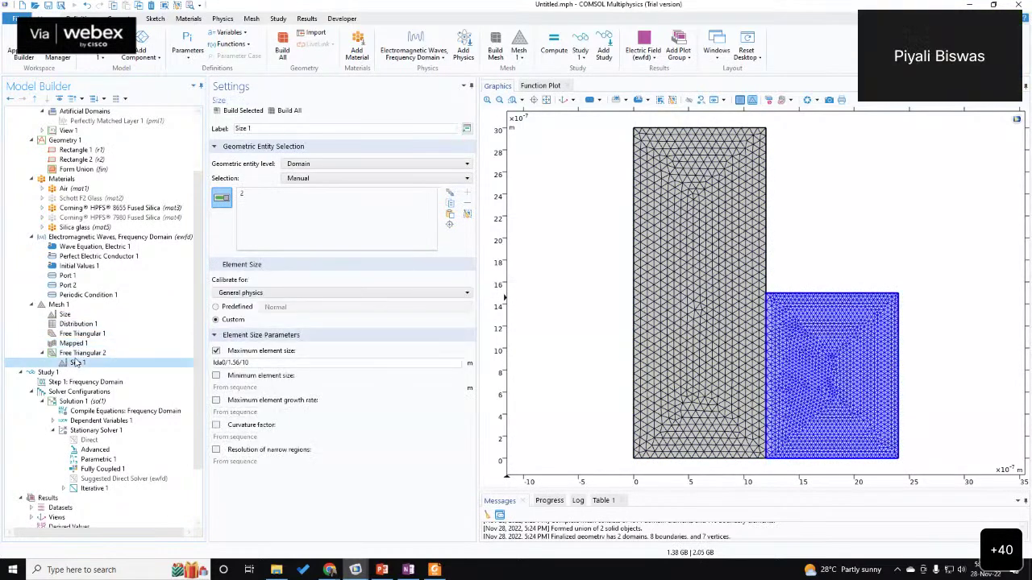
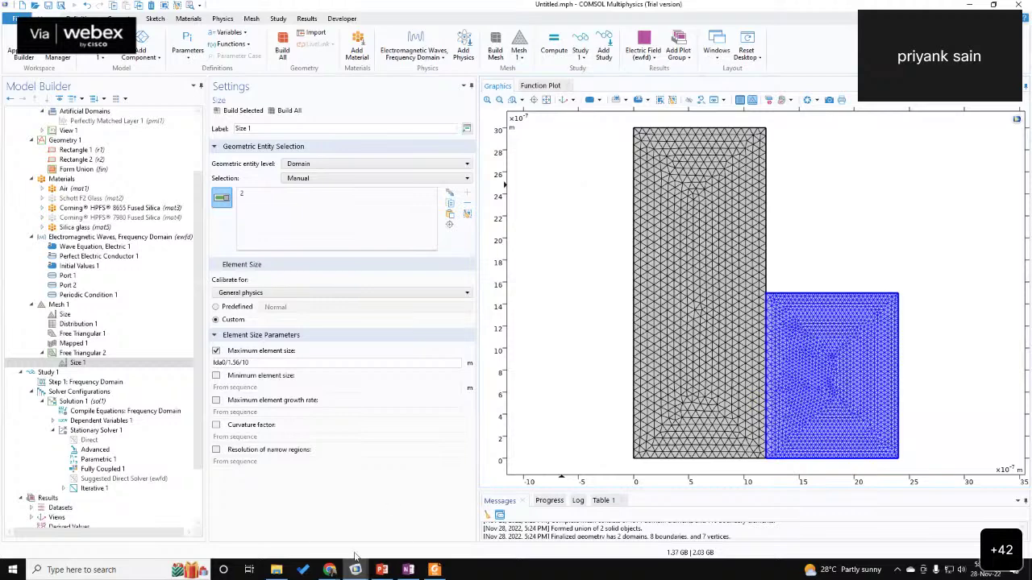
Step: Switch to Chrome, search the web for "anisotropic comsol blog", and open the post How to Model Optical Anisotropic Media with COMSOL Multiphysics
{"action": "mouse_move", "coordinate": [332, 570]}
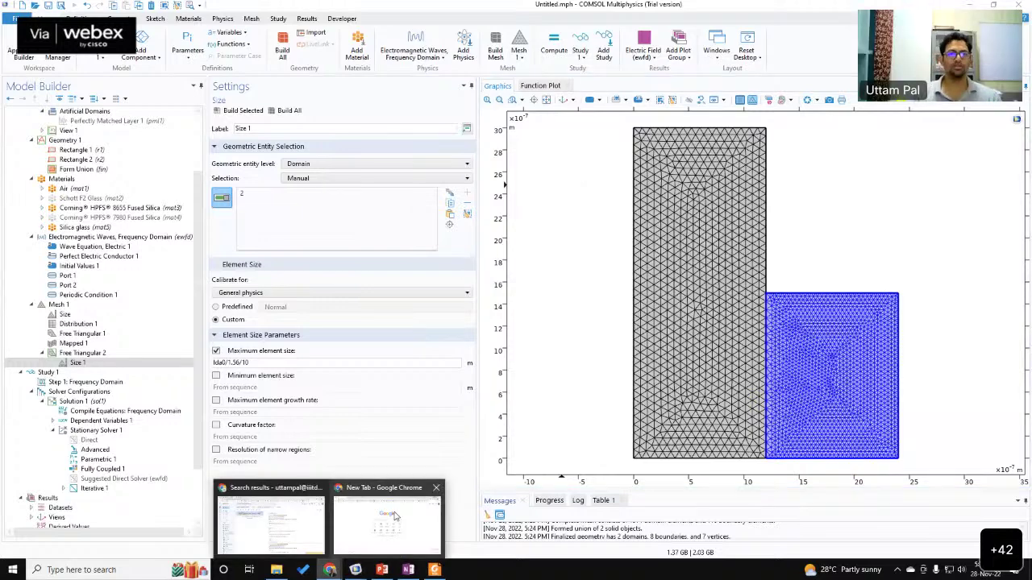
{"action": "left_click", "coordinate": [395, 517]}
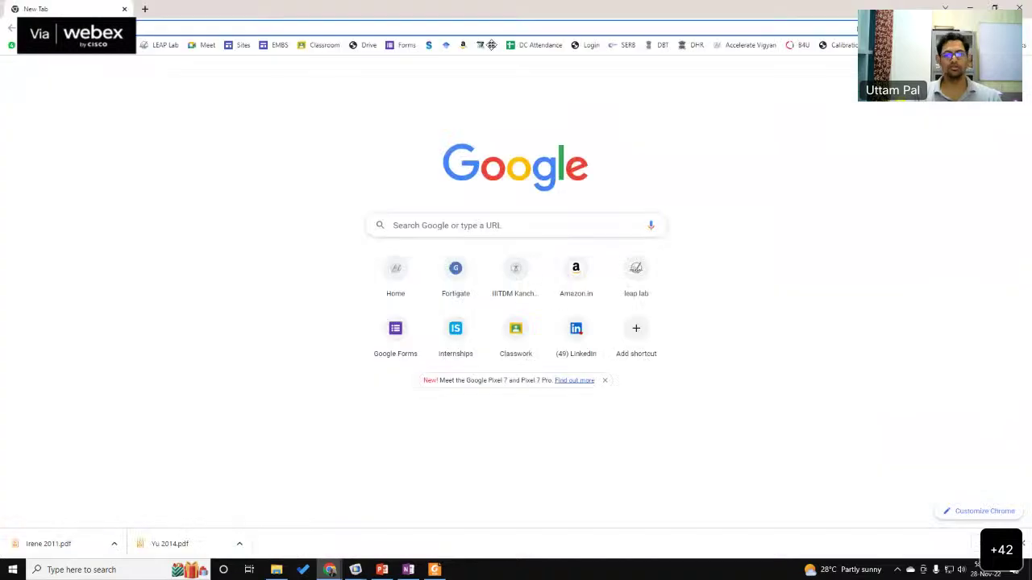
{"action": "left_click", "coordinate": [1024, 544]}
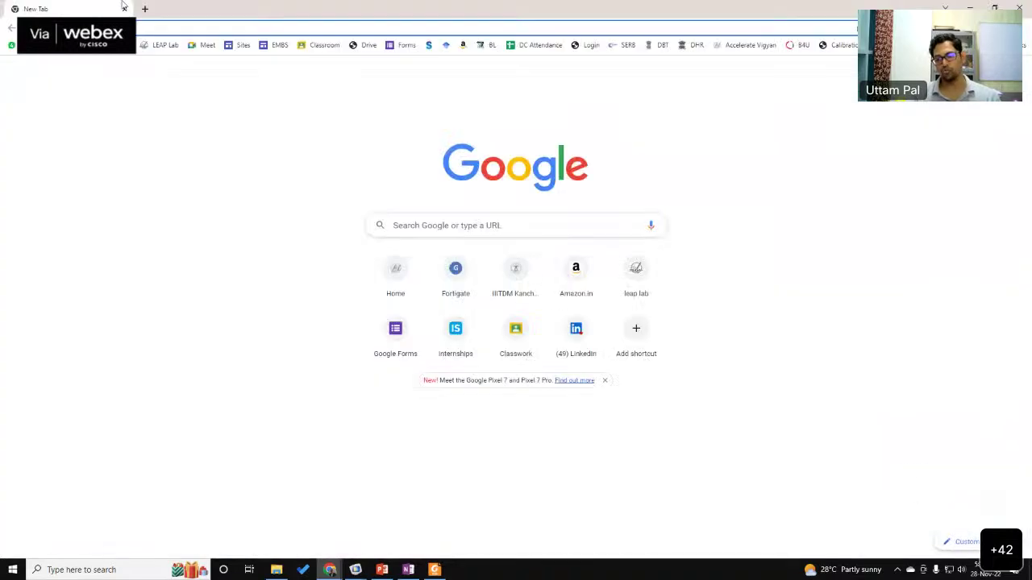
{"action": "left_click", "coordinate": [242, 26]}
{"action": "type", "text": "ani"}
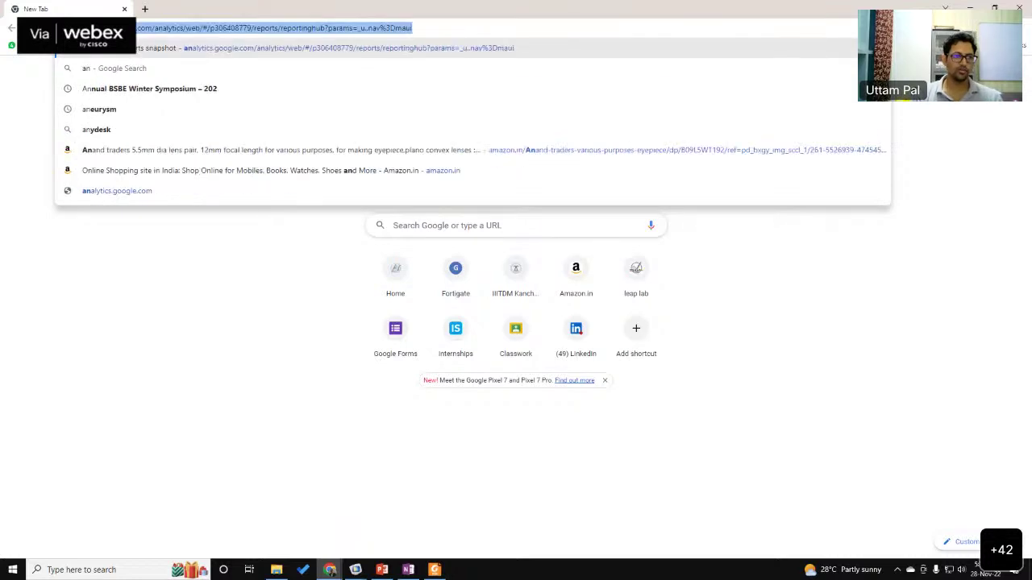
{"action": "type", "text": "sotropic"}
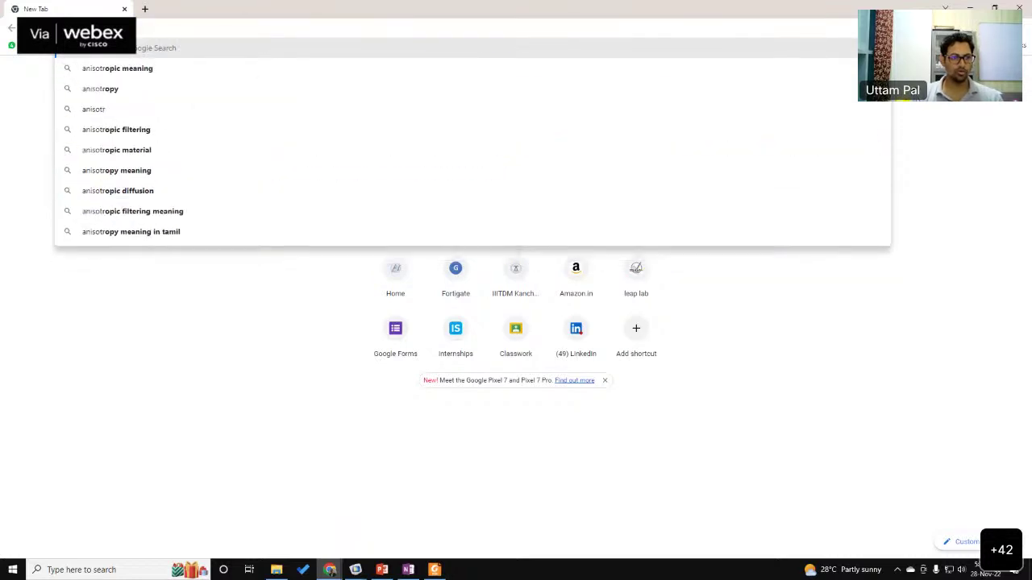
{"action": "type", "text": " comsol blog"}
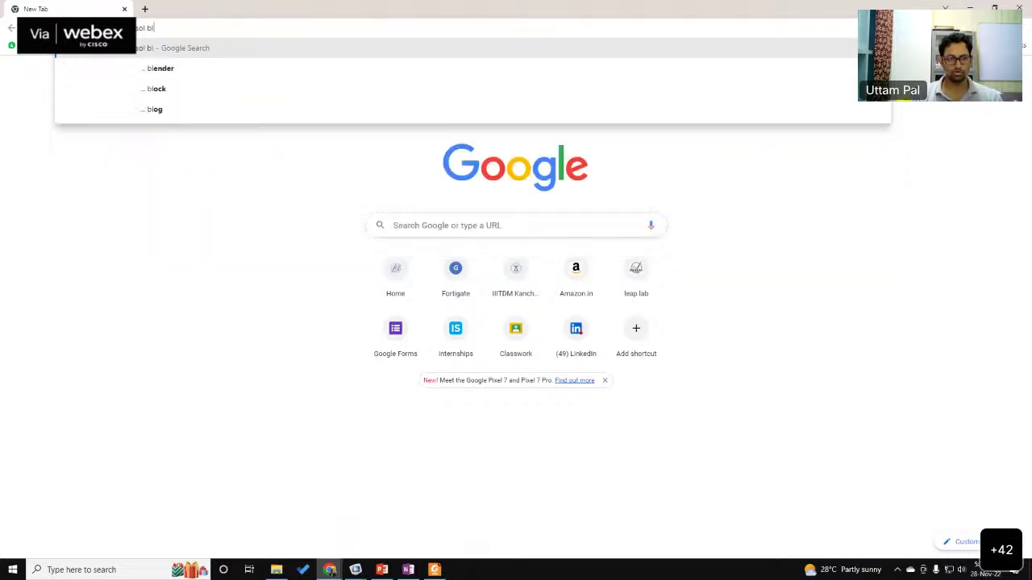
{"action": "key", "text": "Return"}
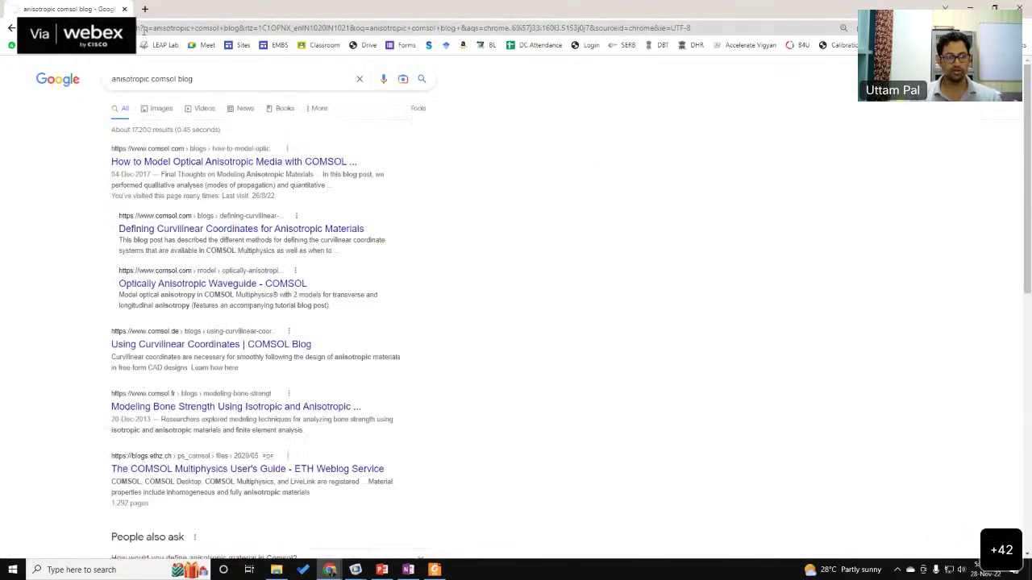
{"action": "left_click", "coordinate": [233, 161]}
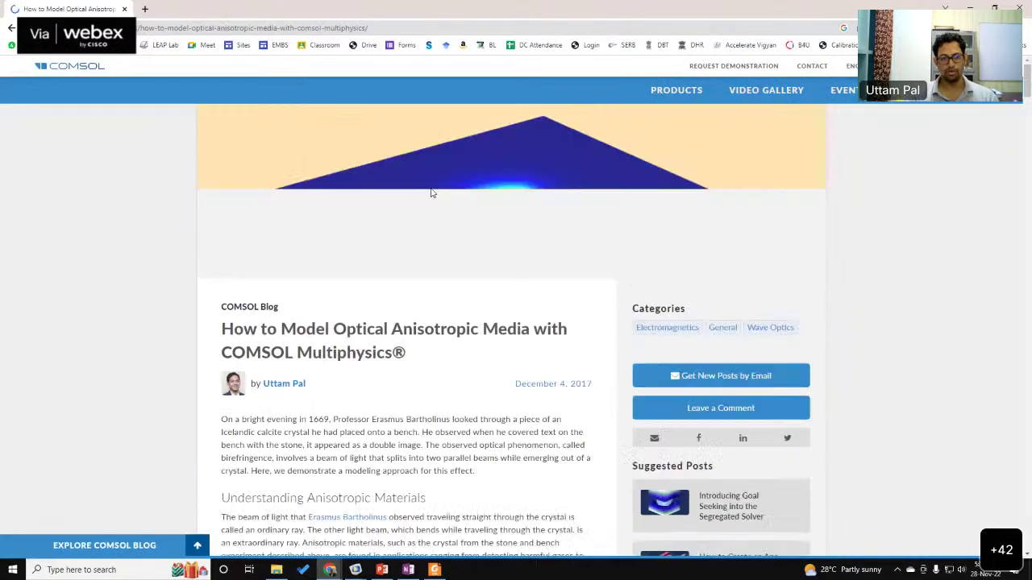
Step: Skim the blog post from its title through the waveguide mode plots, the Introducing Diagonal Anisotropy section and the buried rib waveguide schematic
{"action": "left_click_drag", "start_coordinate": [333, 333], "coordinate": [446, 357]}
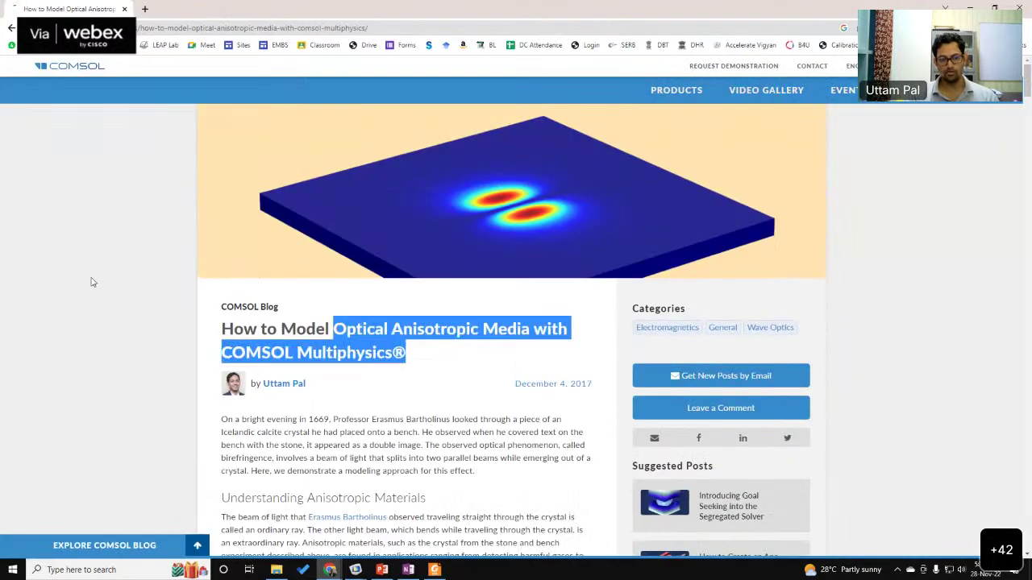
{"action": "scroll", "coordinate": [93, 282], "scroll_direction": "down", "scroll_amount": 1}
{"action": "left_click", "coordinate": [93, 281]}
{"action": "key", "text": "ctrl+l"}
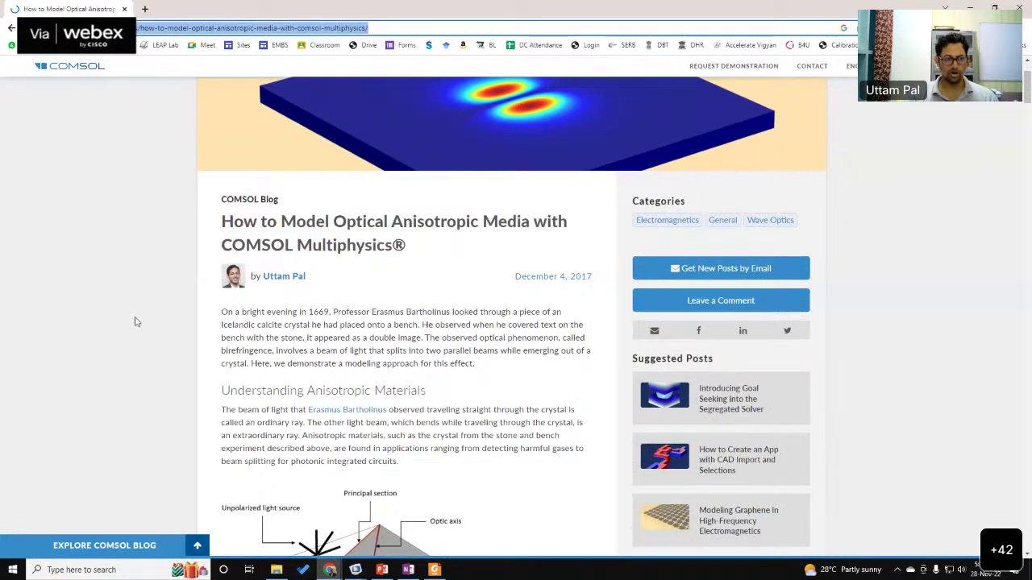
{"action": "scroll", "coordinate": [120, 327], "scroll_direction": "down", "scroll_amount": 4}
{"action": "left_click", "coordinate": [120, 326]}
{"action": "scroll", "coordinate": [121, 326], "scroll_direction": "down", "scroll_amount": 9}
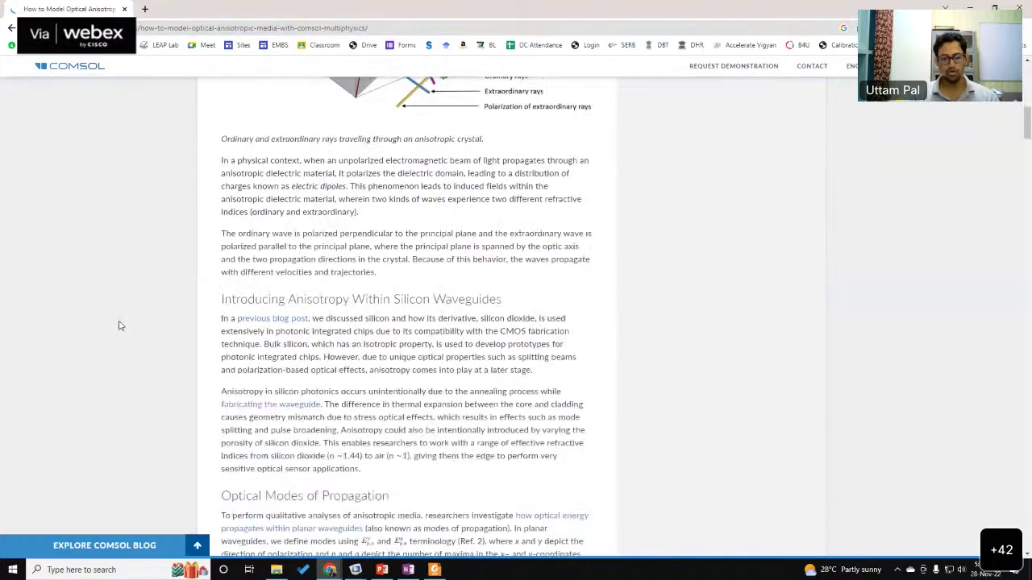
{"action": "scroll", "coordinate": [121, 326], "scroll_direction": "down", "scroll_amount": 8}
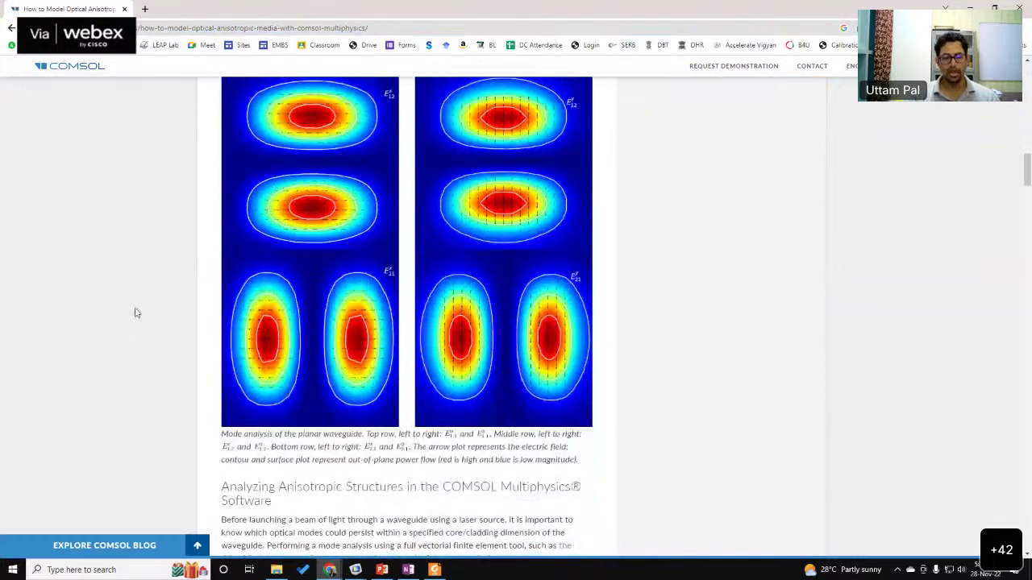
{"action": "scroll", "coordinate": [137, 326], "scroll_direction": "down", "scroll_amount": 2}
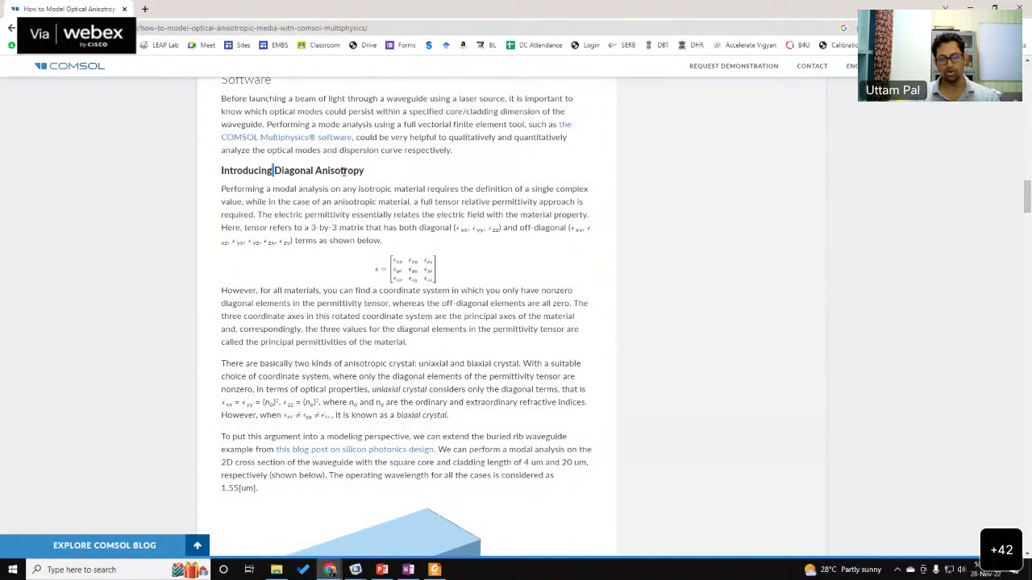
{"action": "left_click_drag", "start_coordinate": [273, 170], "coordinate": [374, 177]}
{"action": "scroll", "coordinate": [372, 214], "scroll_direction": "down", "scroll_amount": 10}
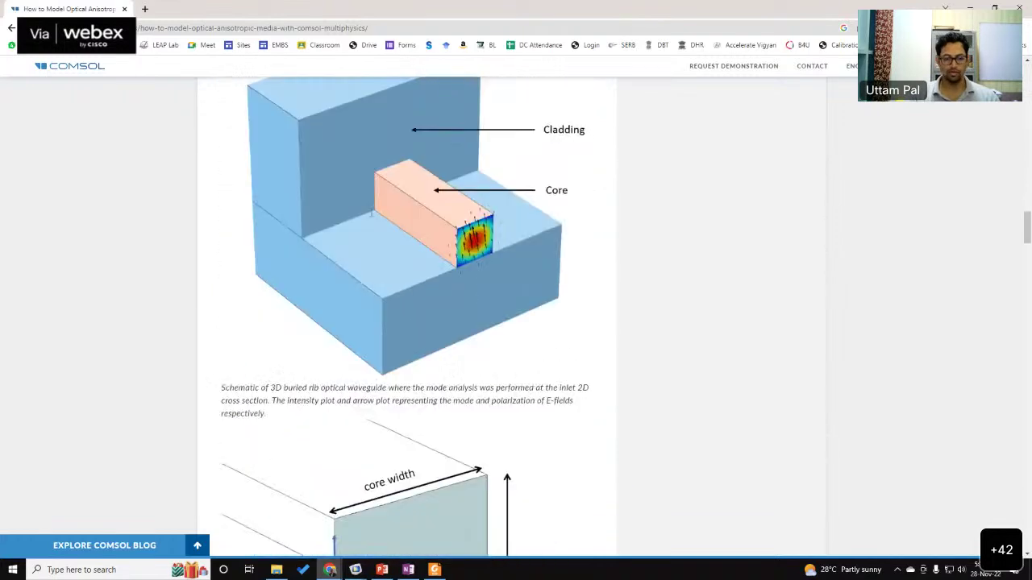
{"action": "scroll", "coordinate": [373, 220], "scroll_direction": "down", "scroll_amount": 5}
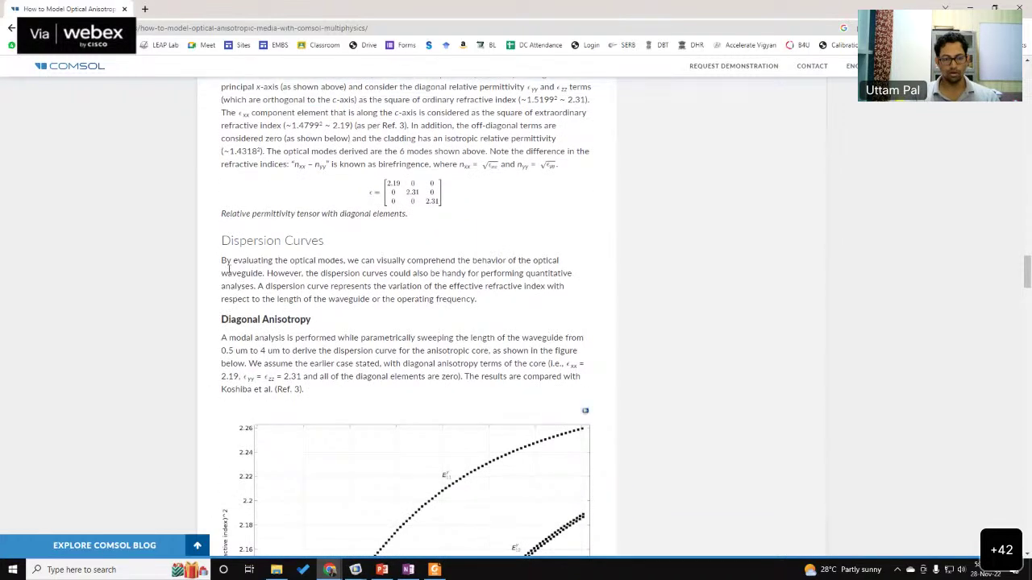
Step: Review the Dispersion Curves and off-diagonal transverse and longitudinal anisotropy sections, continuing to the post's Next Steps section
{"action": "triple_click", "coordinate": [266, 246]}
{"action": "scroll", "coordinate": [162, 300], "scroll_direction": "down", "scroll_amount": 4}
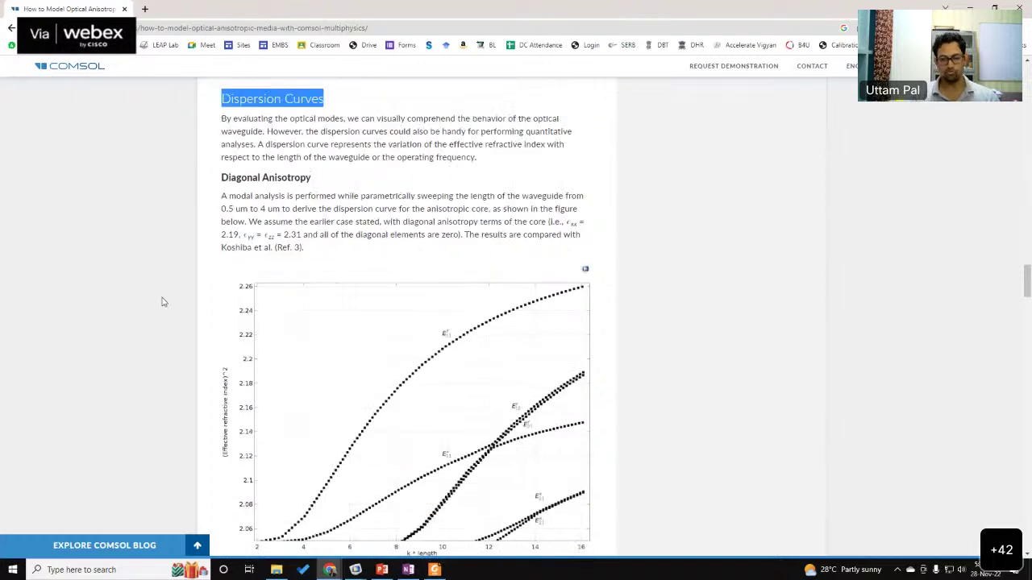
{"action": "scroll", "coordinate": [161, 301], "scroll_direction": "down", "scroll_amount": 1}
{"action": "left_click_drag", "start_coordinate": [230, 299], "coordinate": [445, 298]}
{"action": "scroll", "coordinate": [193, 318], "scroll_direction": "down", "scroll_amount": 8}
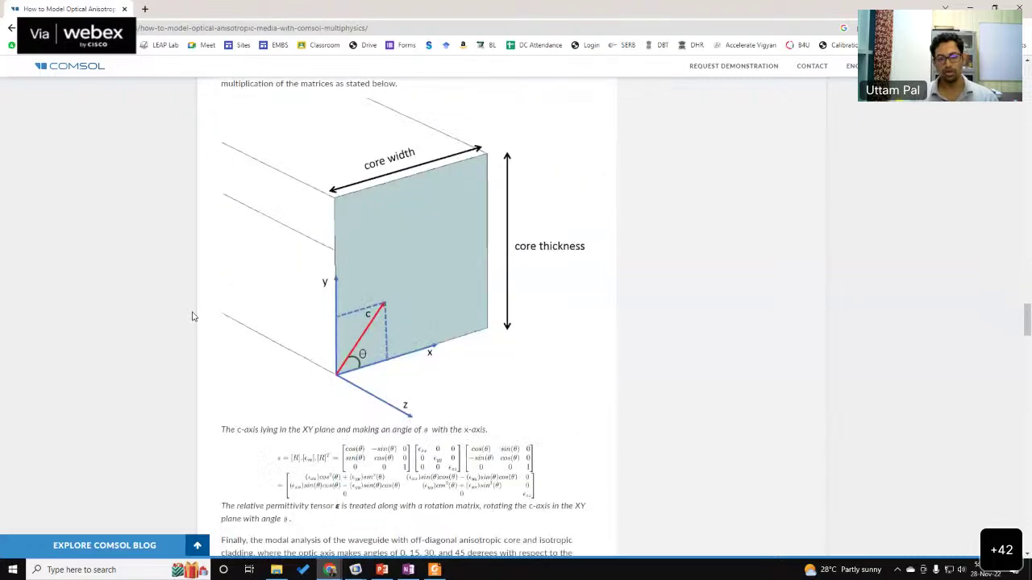
{"action": "scroll", "coordinate": [194, 326], "scroll_direction": "down", "scroll_amount": 7}
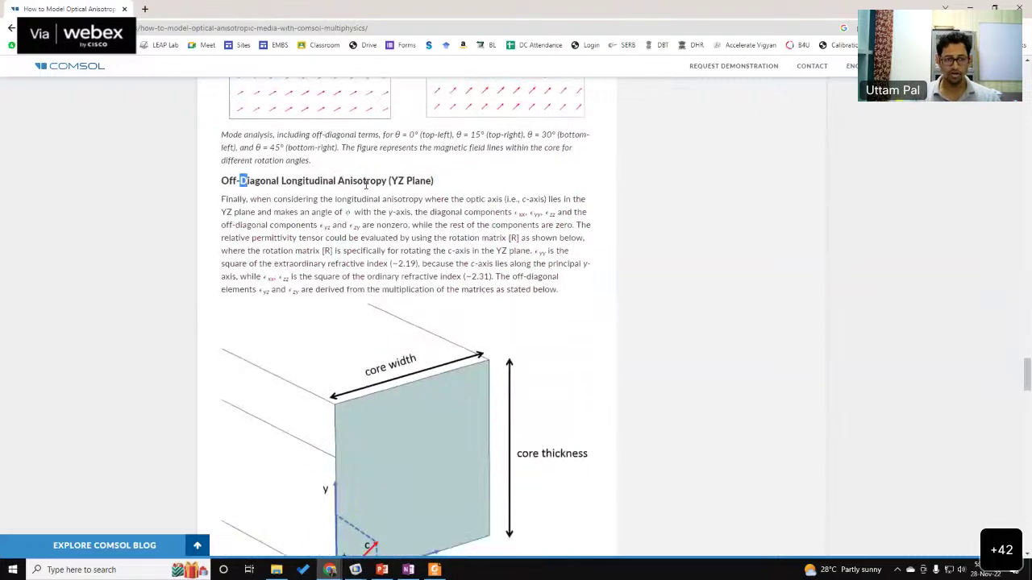
{"action": "left_click_drag", "start_coordinate": [240, 181], "coordinate": [418, 194]}
{"action": "scroll", "coordinate": [187, 278], "scroll_direction": "down", "scroll_amount": 5}
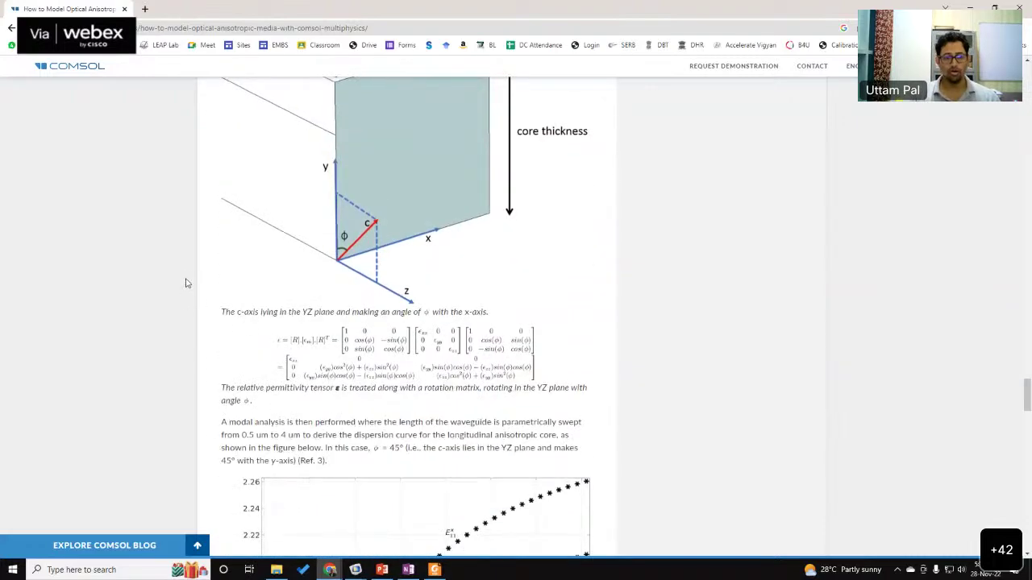
{"action": "scroll", "coordinate": [187, 287], "scroll_direction": "down", "scroll_amount": 8}
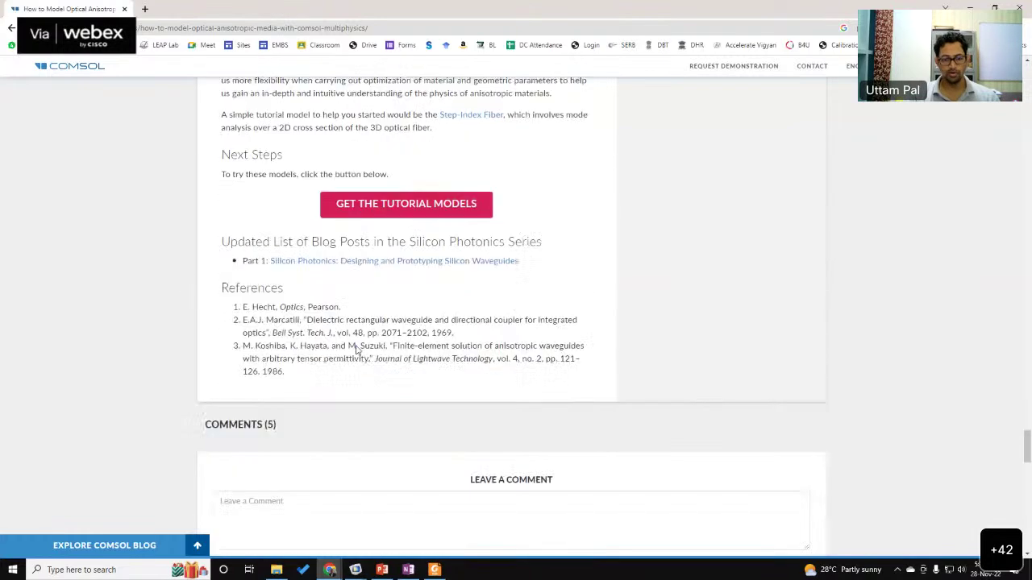
{"action": "scroll", "coordinate": [347, 270], "scroll_direction": "up", "scroll_amount": 1}
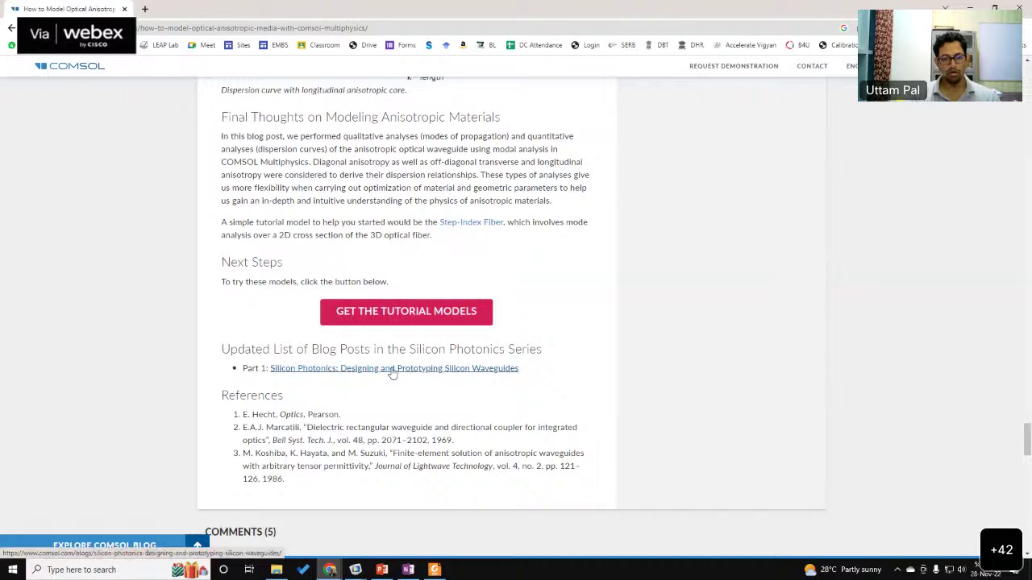
Step: Open the post's tutorial models page and show the downloadable application files for Optically Anisotropic Waveguide
{"action": "left_click", "coordinate": [399, 316]}
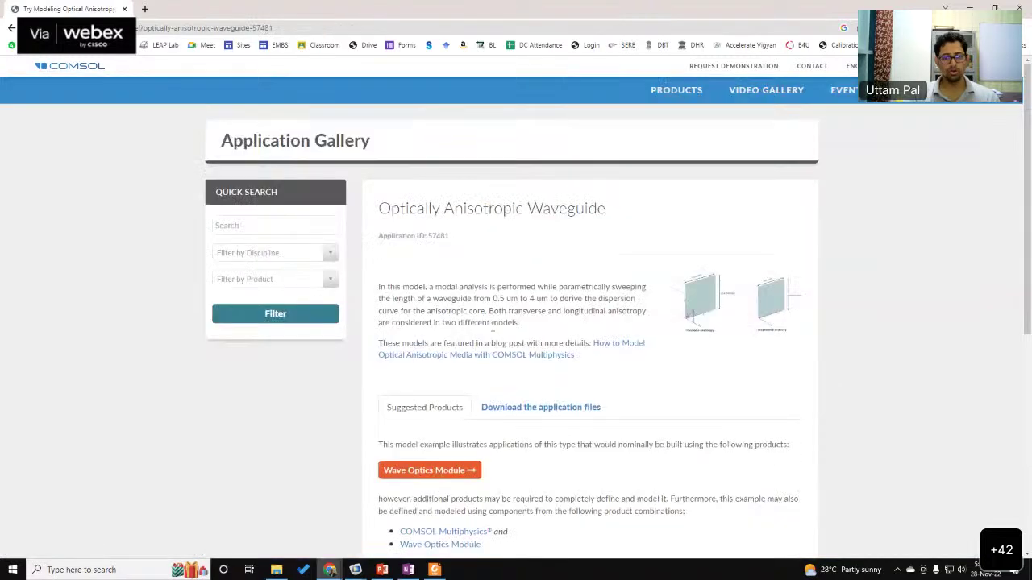
{"action": "left_click", "coordinate": [590, 409]}
{"action": "scroll", "coordinate": [611, 357], "scroll_direction": "down", "scroll_amount": 1}
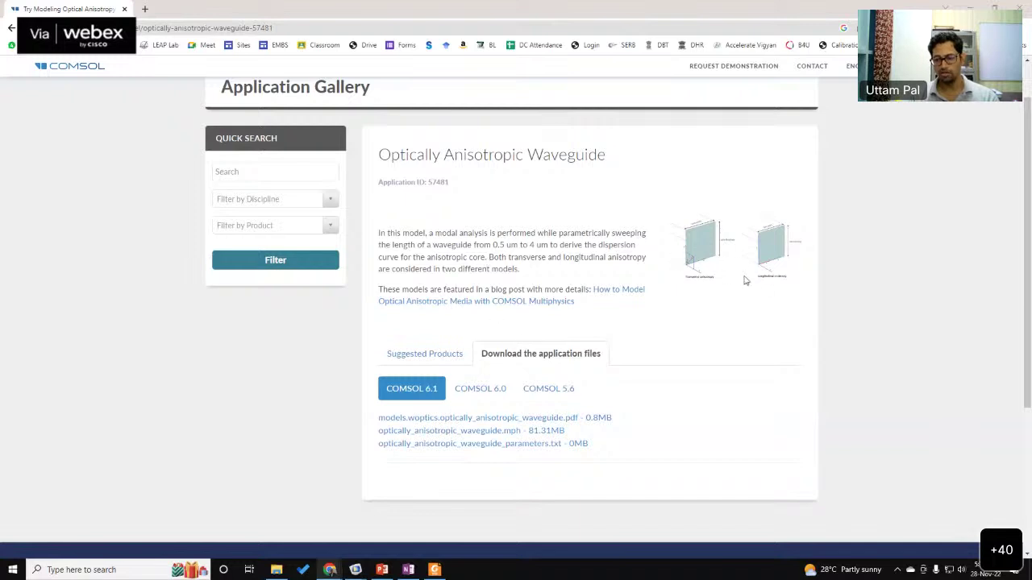
Step: Switch to the COMSOL window with nanorods.mph and search its Application Libraries for "anisotropic"
{"action": "mouse_move", "coordinate": [355, 568]}
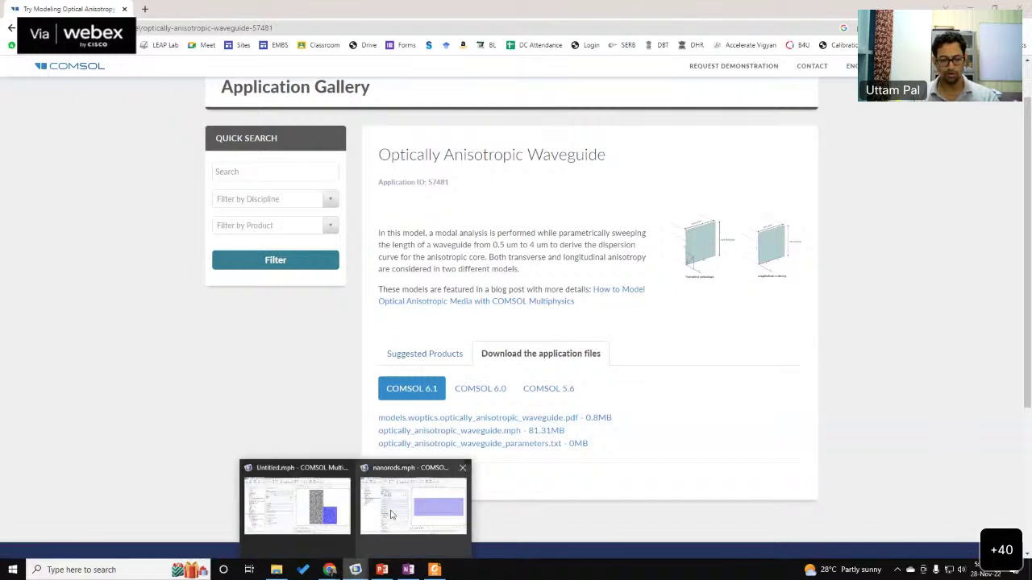
{"action": "left_click", "coordinate": [390, 514]}
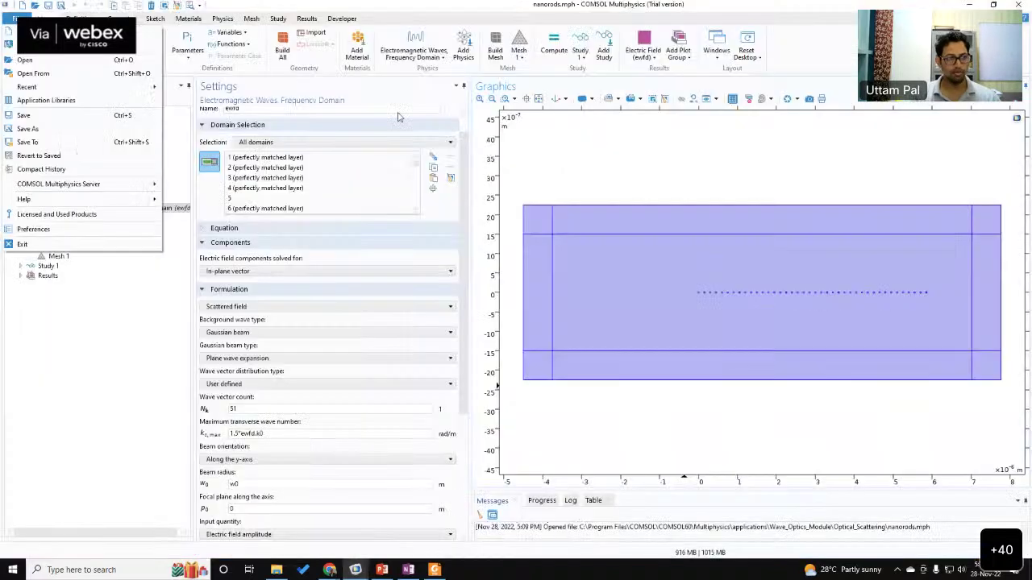
{"action": "left_click", "coordinate": [97, 102]}
{"action": "type", "text": "an"}
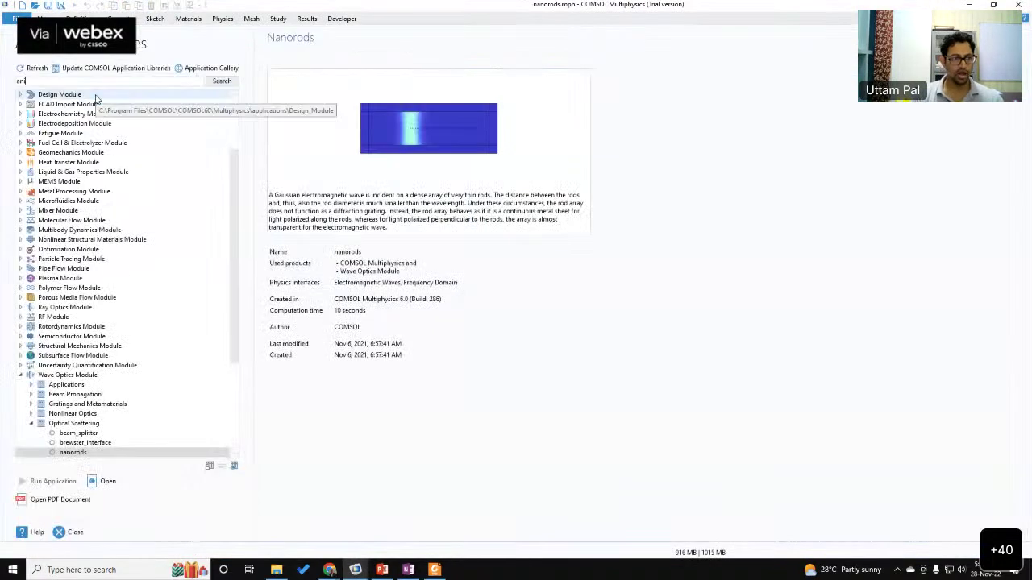
{"action": "type", "text": "isotropic"}
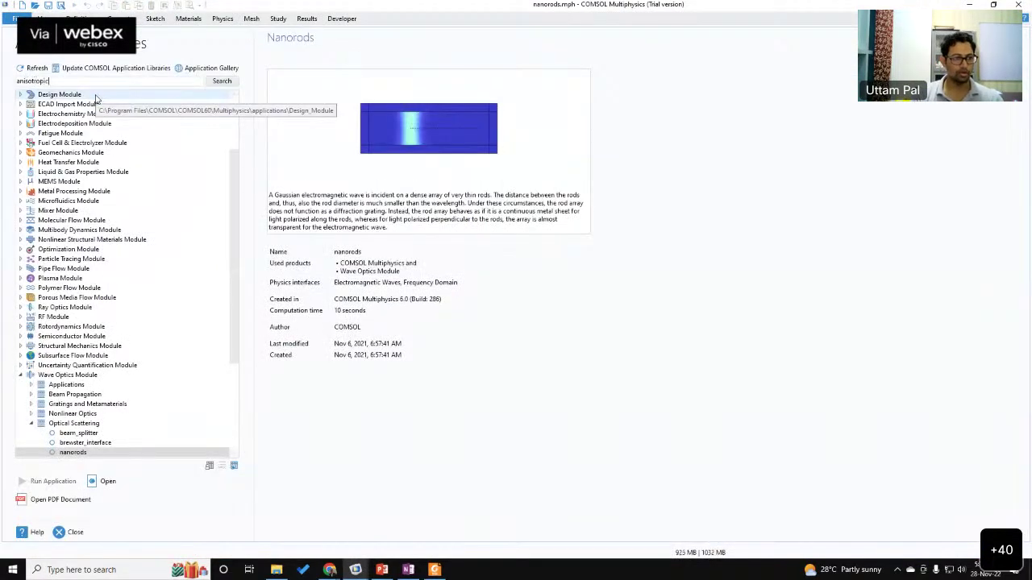
{"action": "key", "text": "Return"}
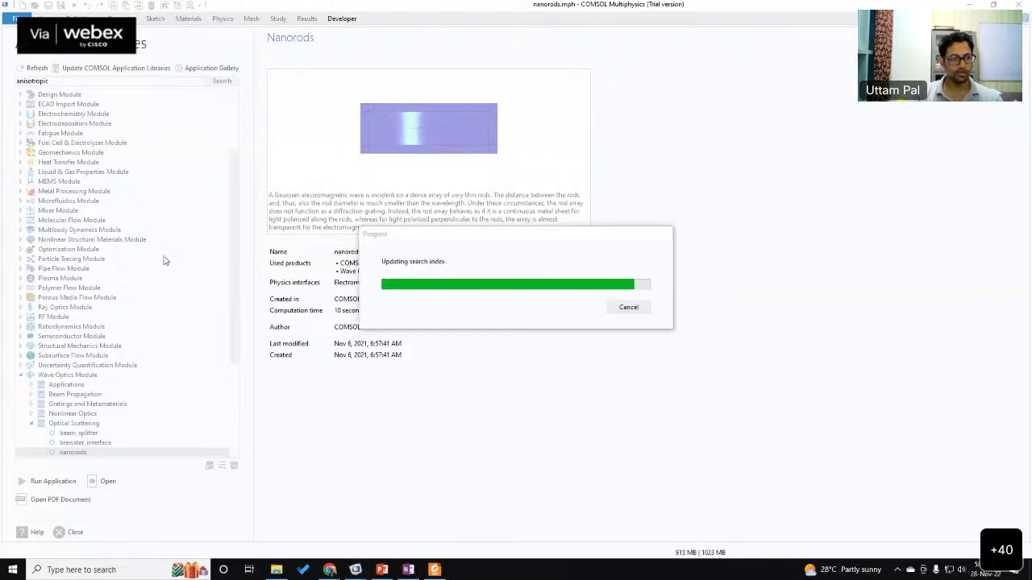
Step: Open the local compact file of optically_anisotropic_waveguide from the Wave Optics Module verification examples
{"action": "scroll", "coordinate": [134, 442], "scroll_direction": "down", "scroll_amount": 10}
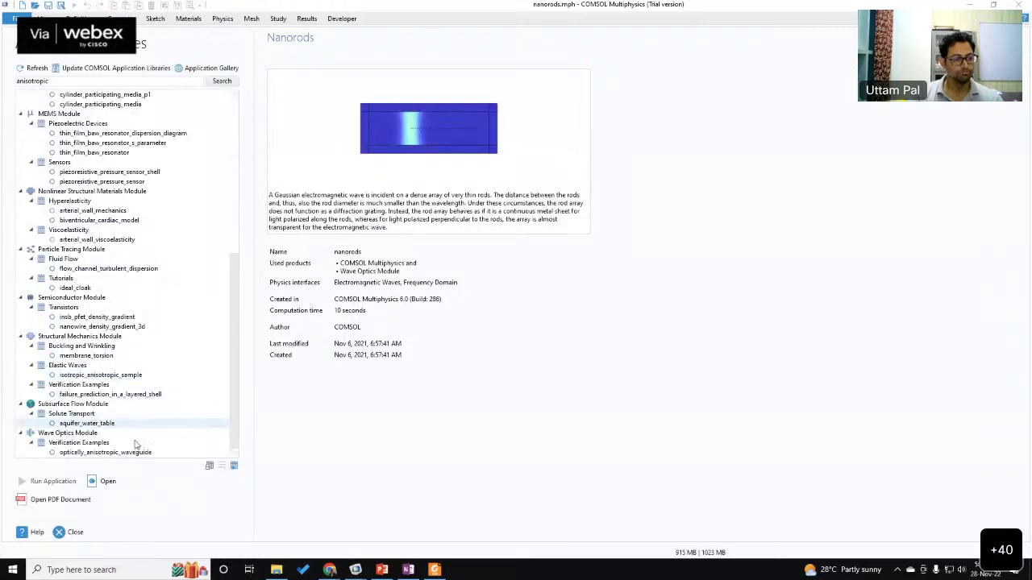
{"action": "left_click", "coordinate": [84, 452]}
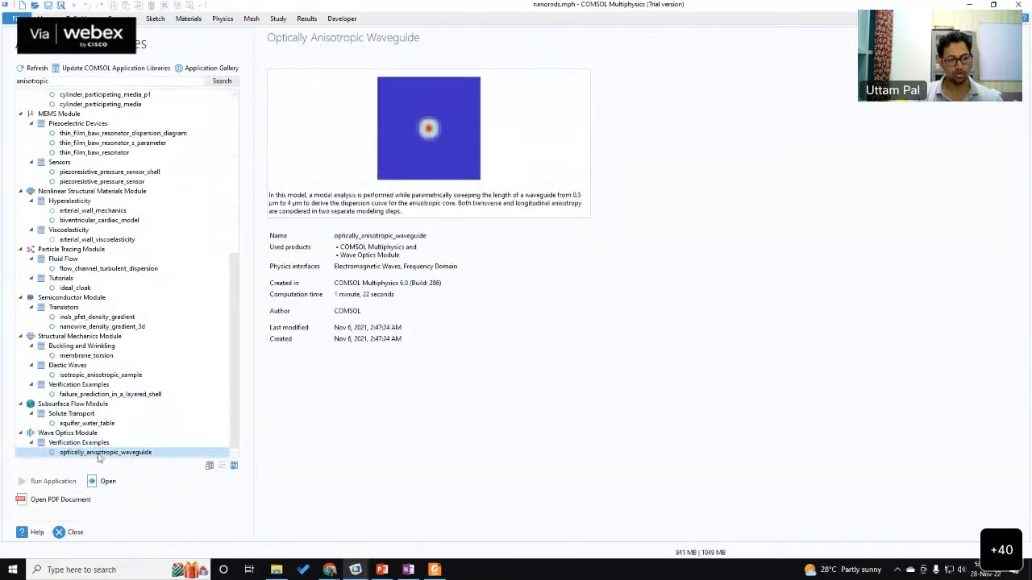
{"action": "left_click", "coordinate": [108, 481]}
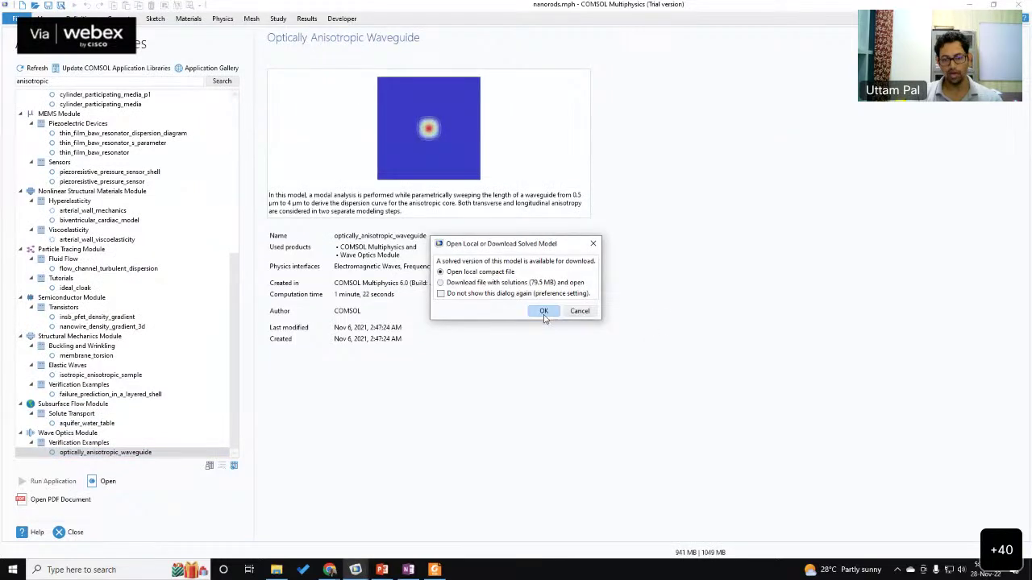
{"action": "left_click", "coordinate": [545, 310]}
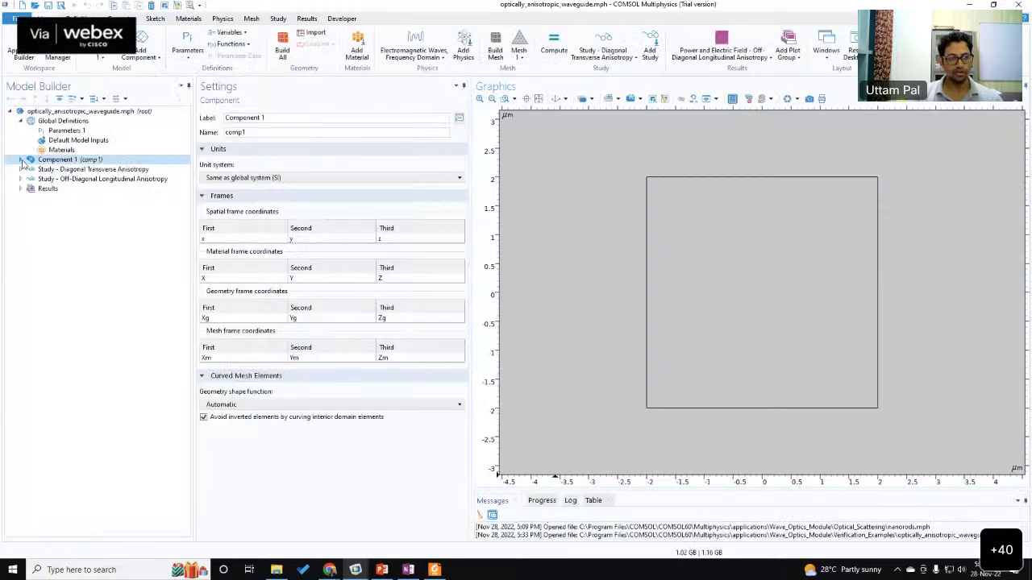
Step: Show the user-defined relative permittivity tensor of the off-diagonal longitudinal anisotropy wave equation, with the settings area widened to fit the expressions
{"action": "left_click", "coordinate": [21, 159]}
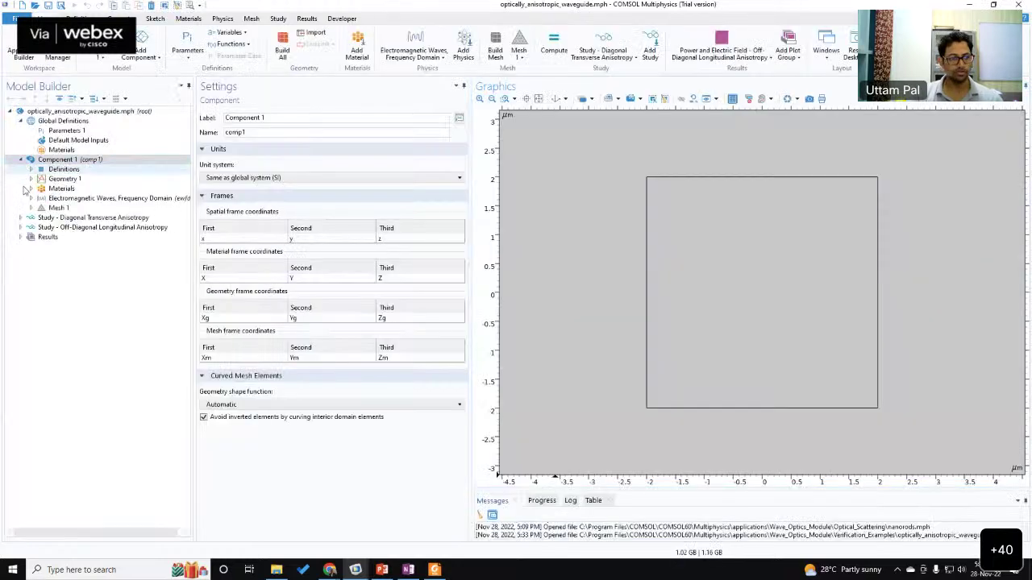
{"action": "left_click", "coordinate": [31, 198]}
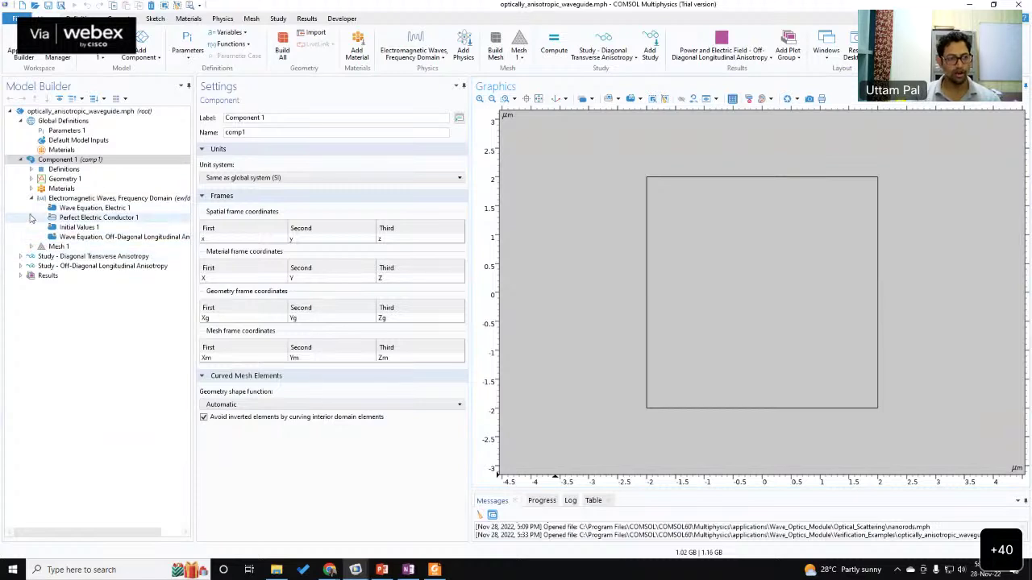
{"action": "left_click", "coordinate": [113, 237]}
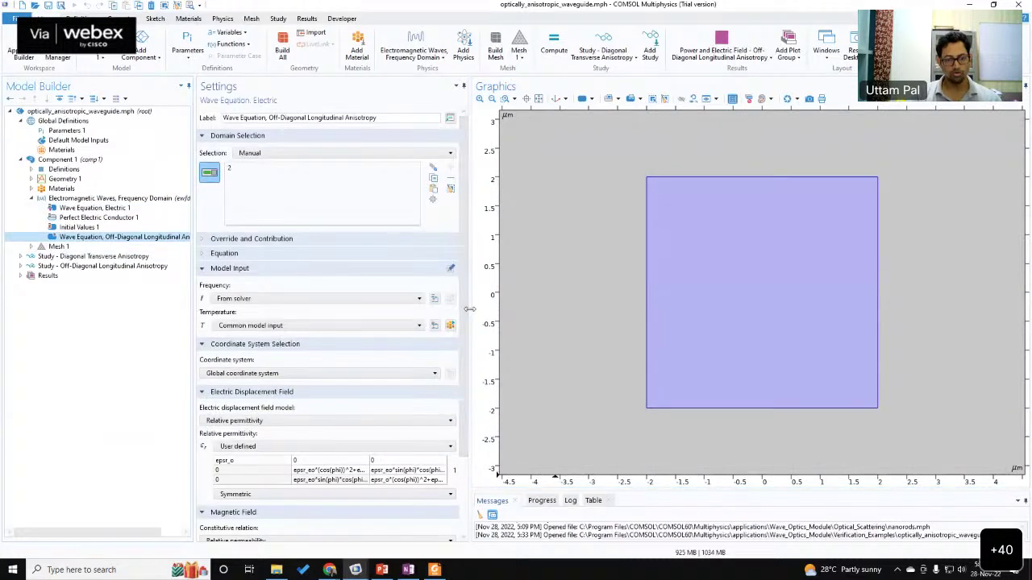
{"action": "left_click_drag", "start_coordinate": [469, 309], "coordinate": [611, 310]}
{"action": "scroll", "coordinate": [551, 435], "scroll_direction": "down", "scroll_amount": 3}
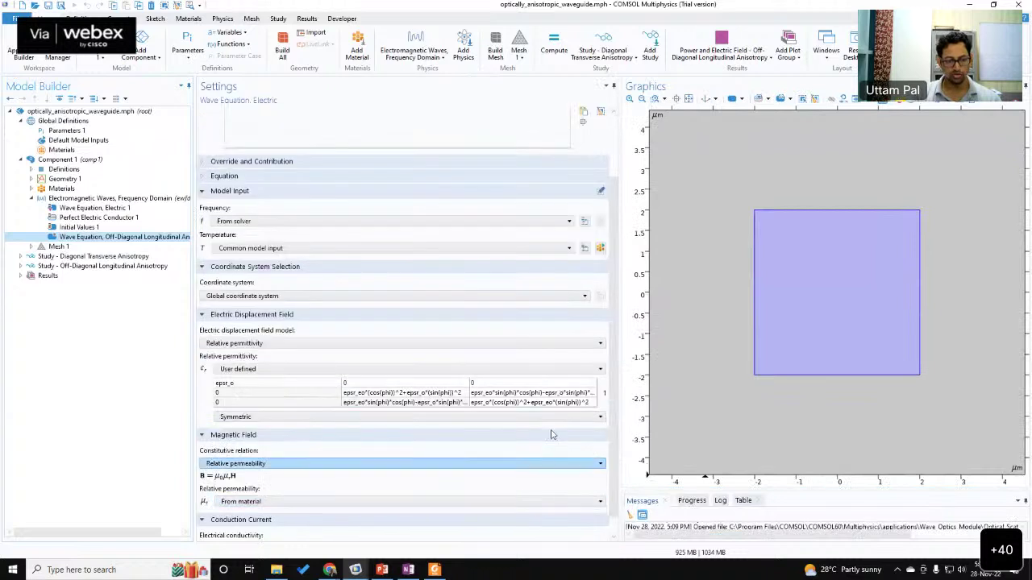
{"action": "left_click_drag", "start_coordinate": [617, 411], "coordinate": [737, 407]}
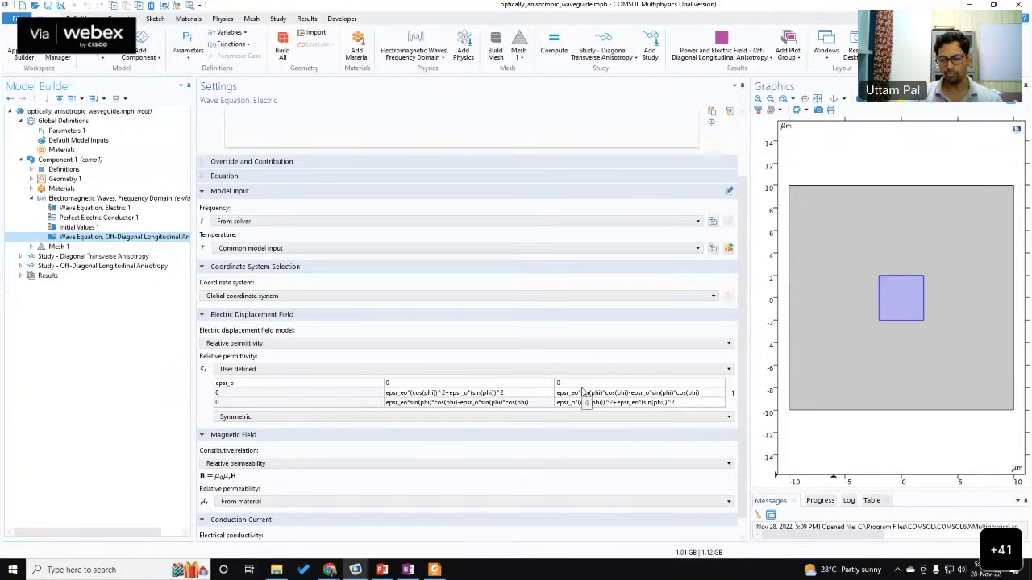
Step: Switch to the browser, return to the anisotropic media blog post, and highlight its second and third references on waveguides
{"action": "key", "text": "alt+Tab"}
{"action": "key", "text": "alt+Left"}
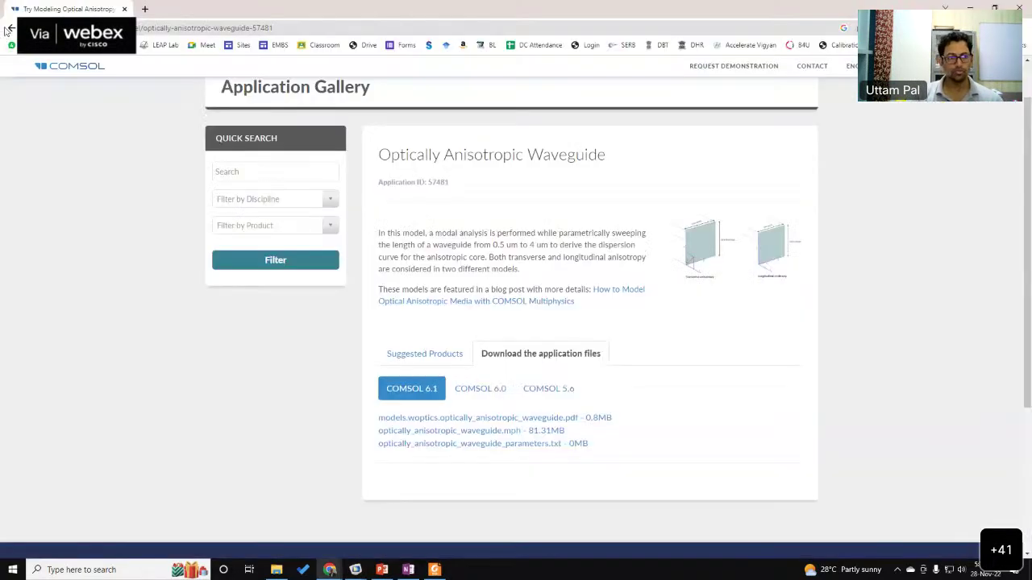
{"action": "scroll", "coordinate": [288, 291], "scroll_direction": "up", "scroll_amount": 2}
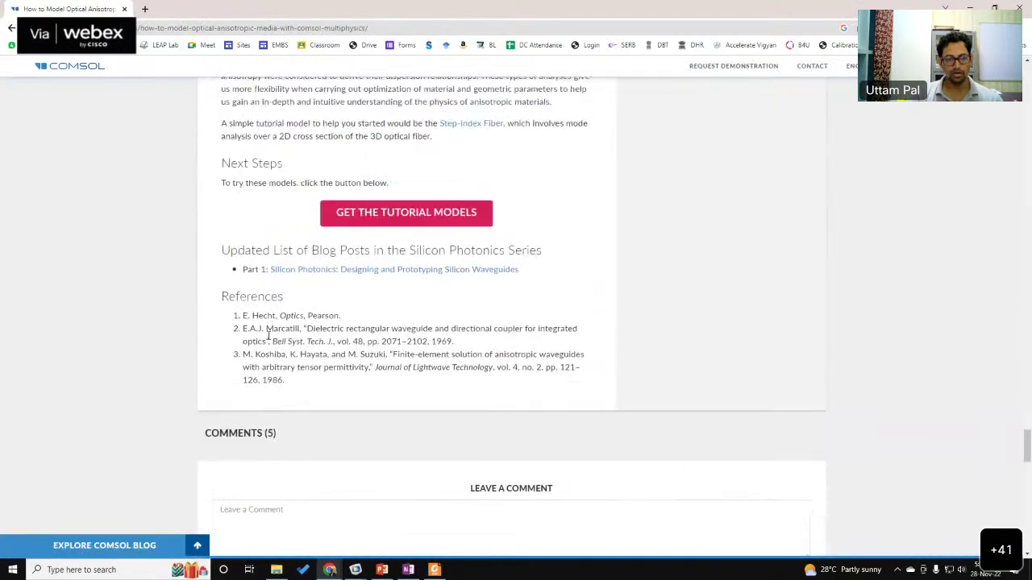
{"action": "left_click_drag", "start_coordinate": [313, 330], "coordinate": [402, 342]}
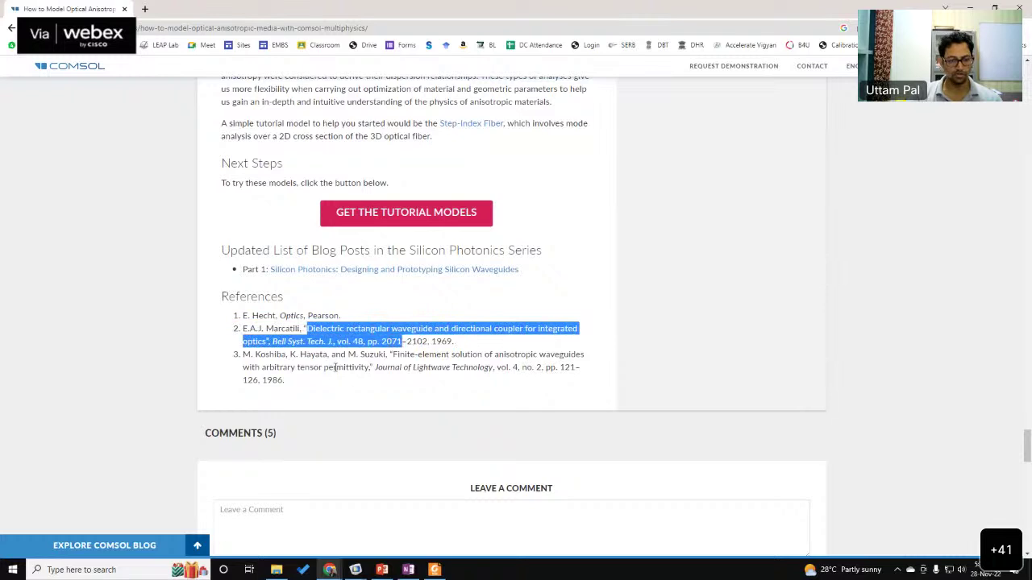
{"action": "left_click_drag", "start_coordinate": [270, 357], "coordinate": [293, 392]}
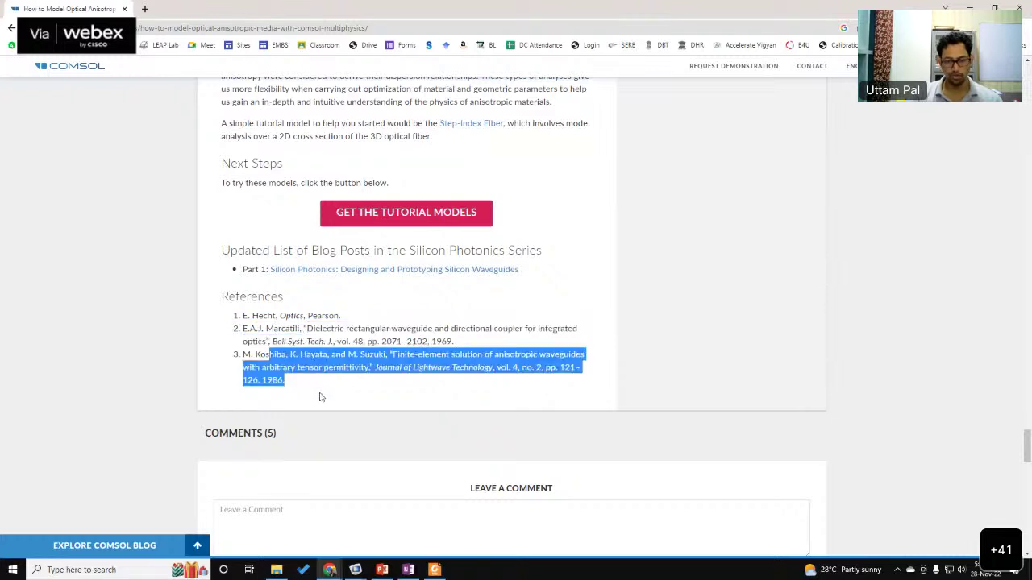
{"action": "left_click", "coordinate": [320, 397]}
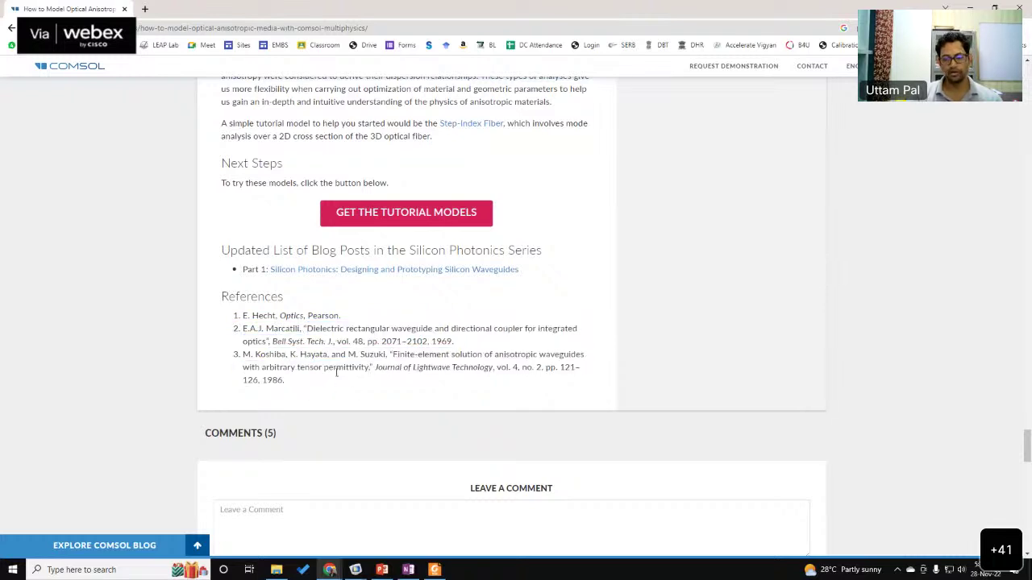
{"action": "scroll", "coordinate": [337, 373], "scroll_direction": "up", "scroll_amount": 5}
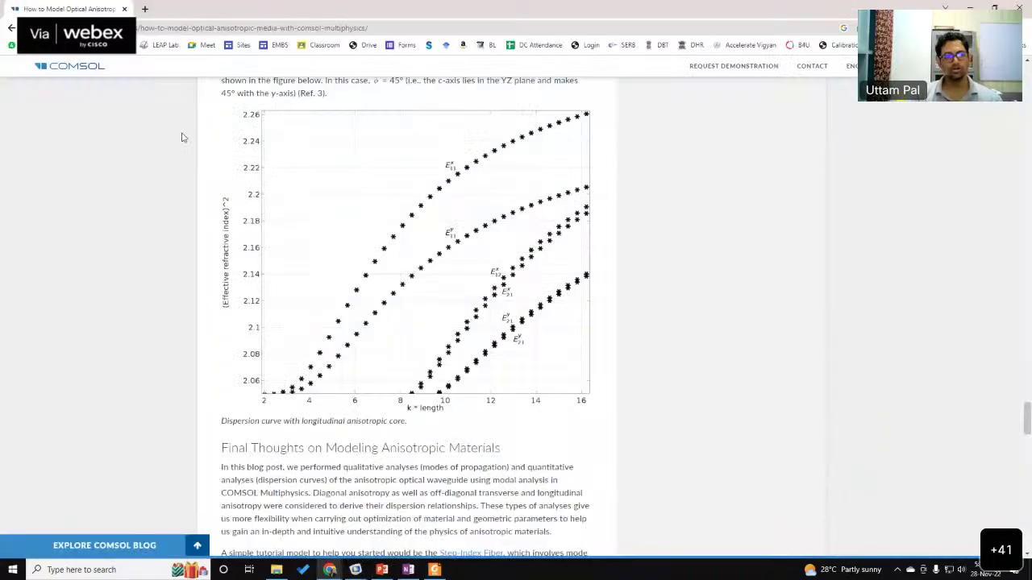
Step: Switch to COMSOL and reopen its Application Libraries
{"action": "key", "text": "alt+Tab"}
{"action": "left_click", "coordinate": [16, 17]}
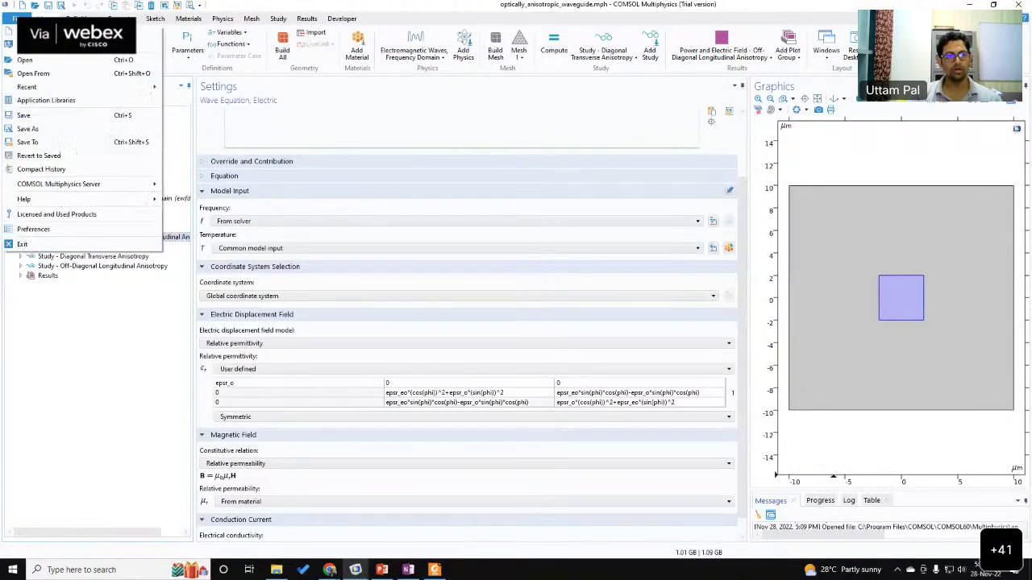
{"action": "left_click", "coordinate": [59, 107]}
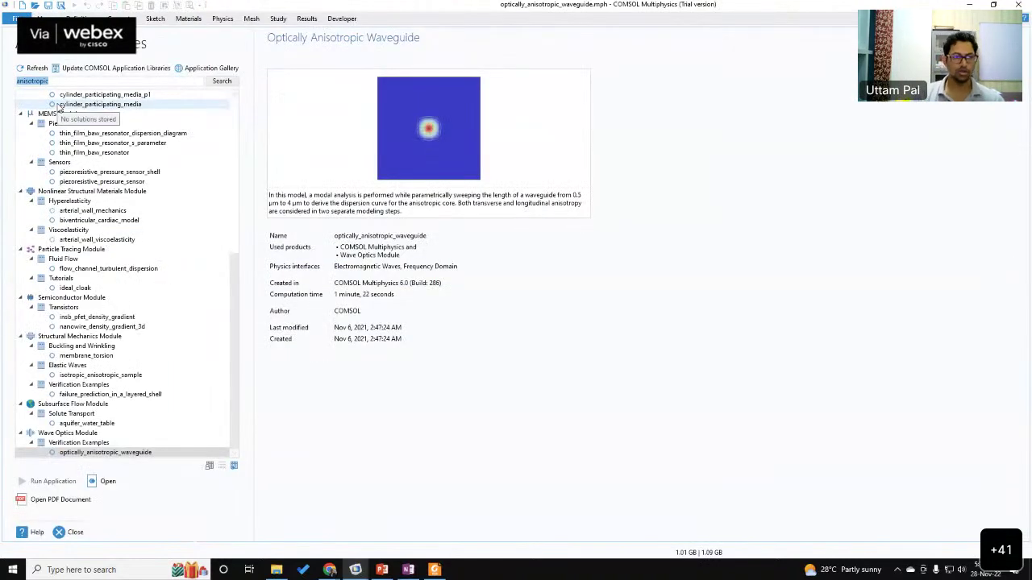
Step: Switch to the browser, search the web for "luneberg lens comsol", and open the Luneburg Lens page of the Application Gallery
{"action": "key", "text": "alt+Tab"}
{"action": "key", "text": "ctrl+l"}
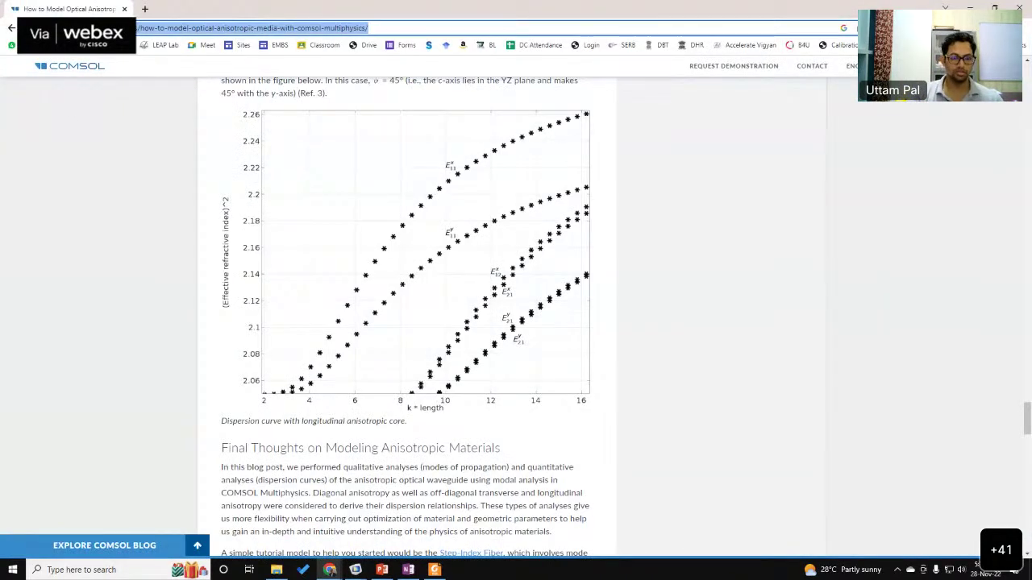
{"action": "type", "text": "luneberg l"}
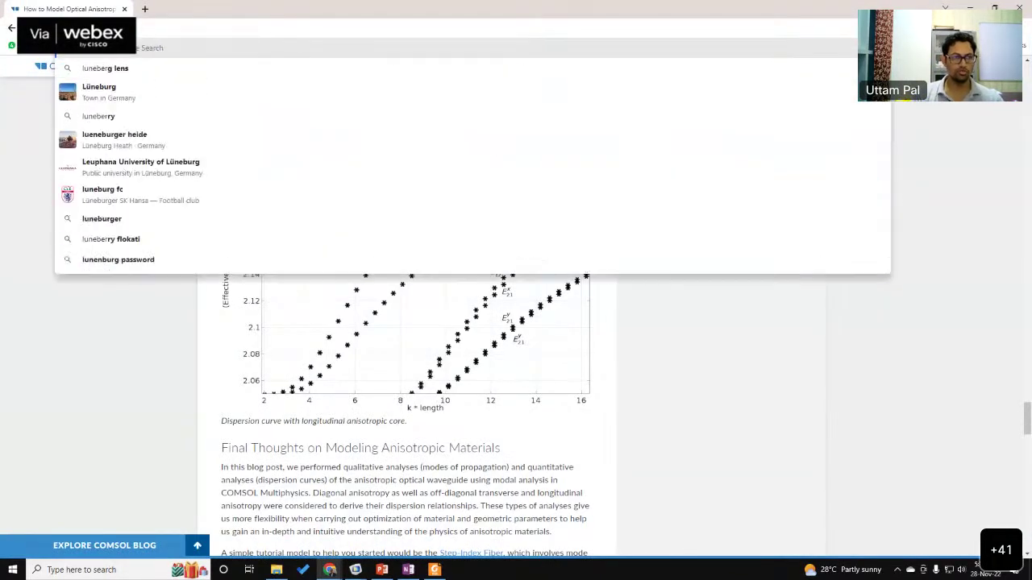
{"action": "type", "text": "ens comsol"}
{"action": "key", "text": "Return"}
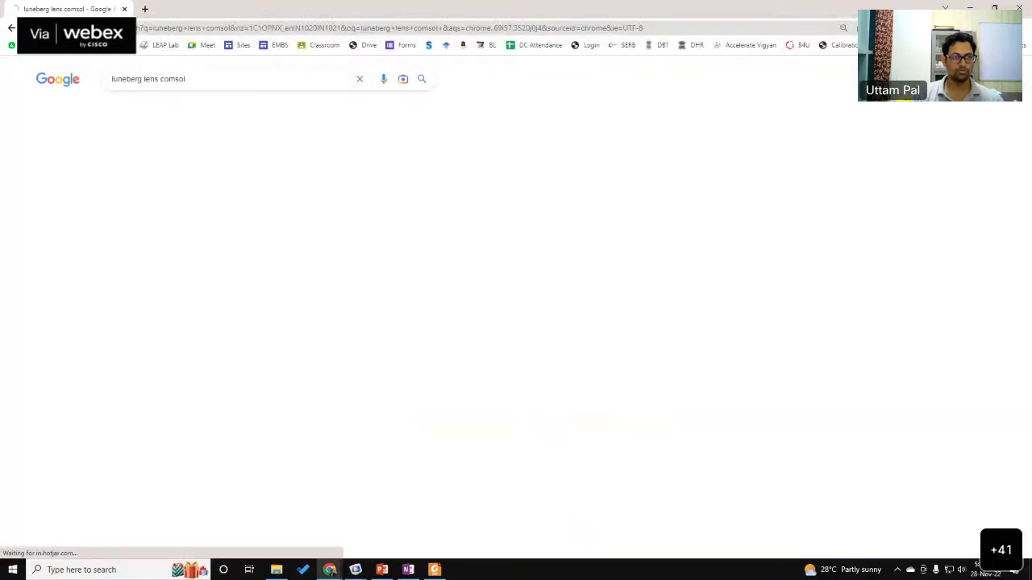
{"action": "left_click", "coordinate": [157, 274]}
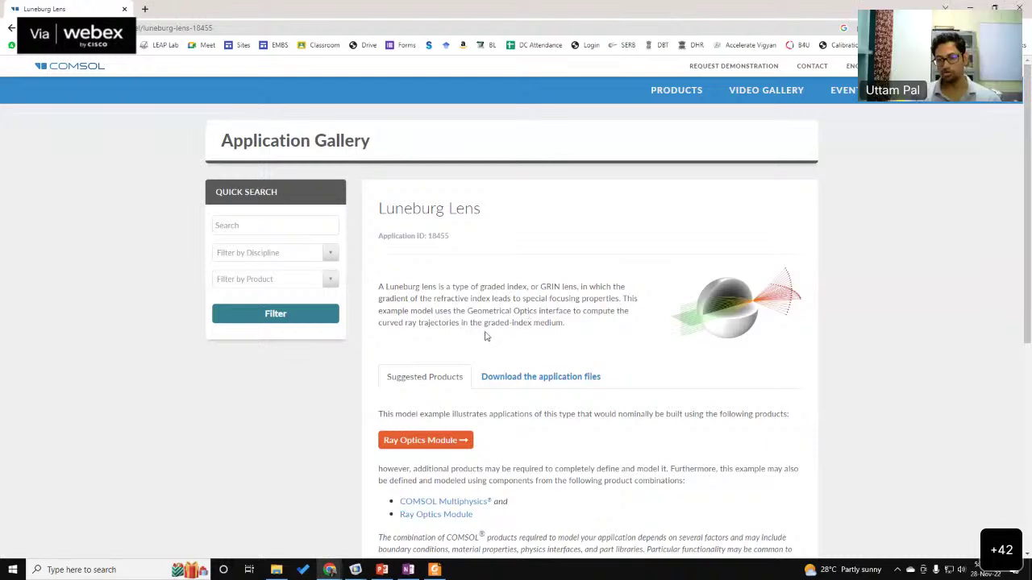
Step: Try a search for "luneberg" in COMSOL's Application Libraries and check the spelling on the gallery page in the browser
{"action": "key", "text": "alt+Tab"}
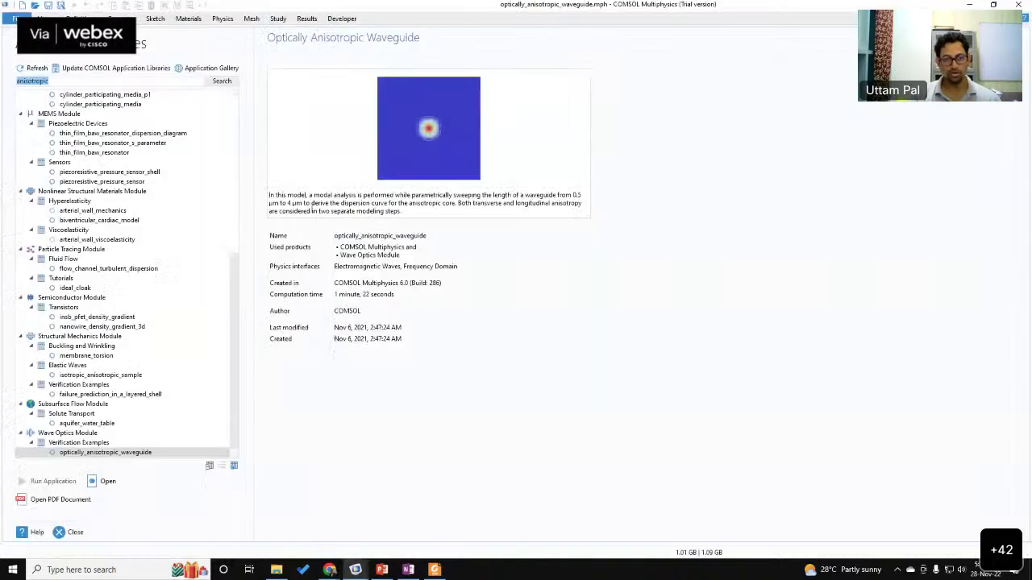
{"action": "left_click", "coordinate": [89, 81]}
{"action": "type", "text": "luneberg"}
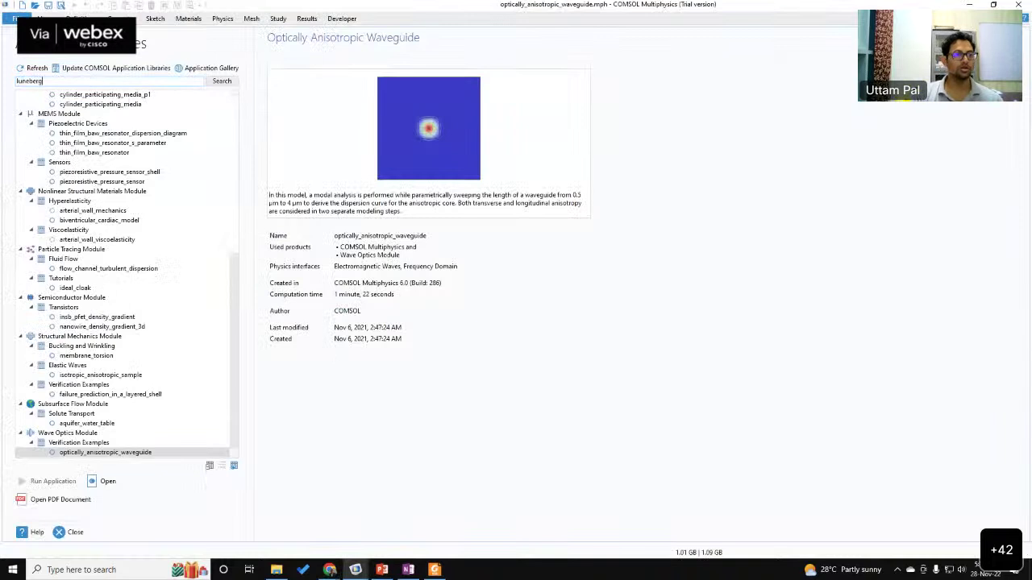
{"action": "key", "text": "Return"}
{"action": "key", "text": "alt+Tab"}
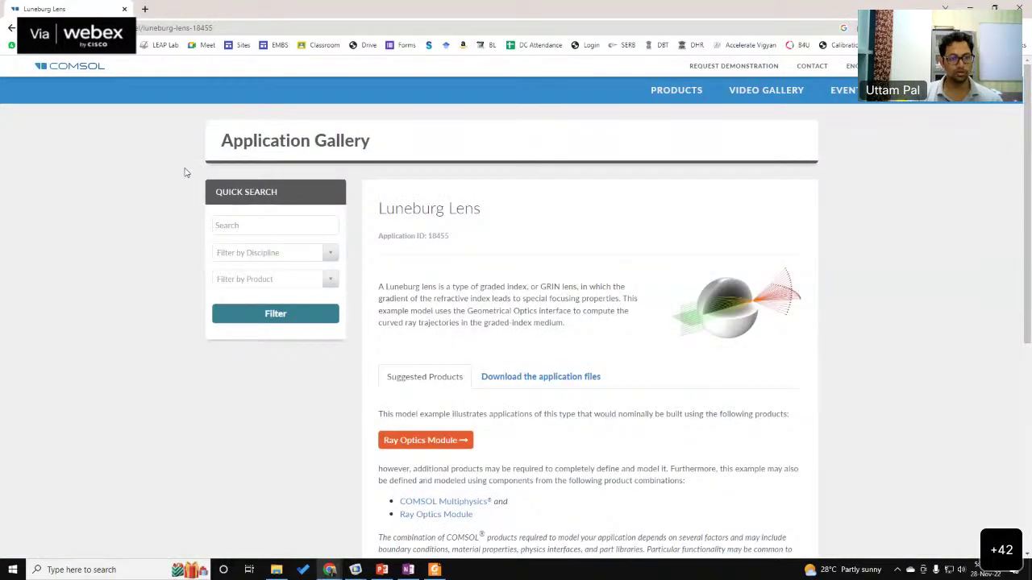
Step: Switch to COMSOL, search the Application Libraries for "luneburg", and open luneburg_lens without saving the changes to optically_anisotropic_waveguide.mph
{"action": "key", "text": "alt+Tab"}
{"action": "type", "text": "rg"}
{"action": "key", "text": "Return"}
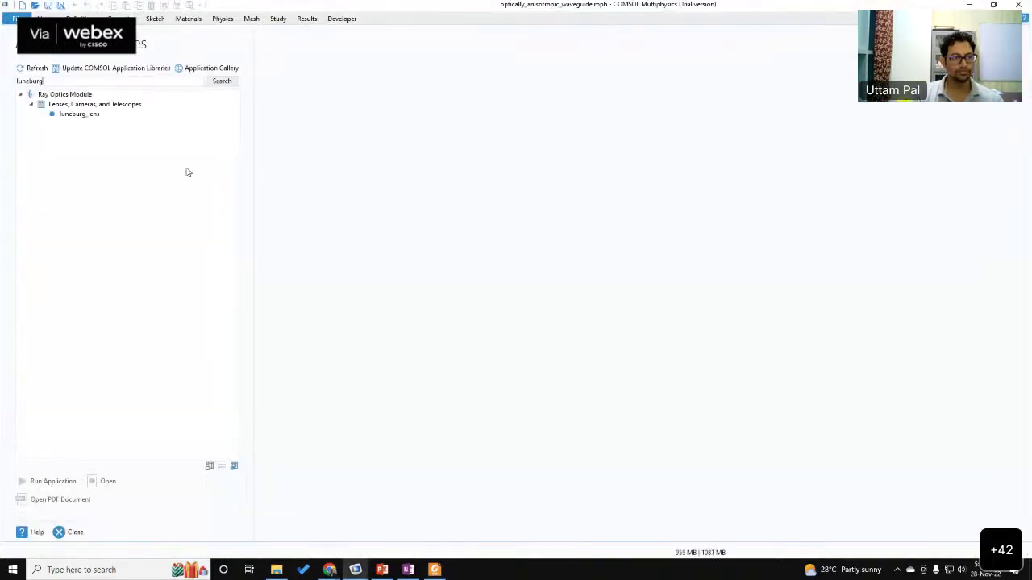
{"action": "double_click", "coordinate": [80, 113]}
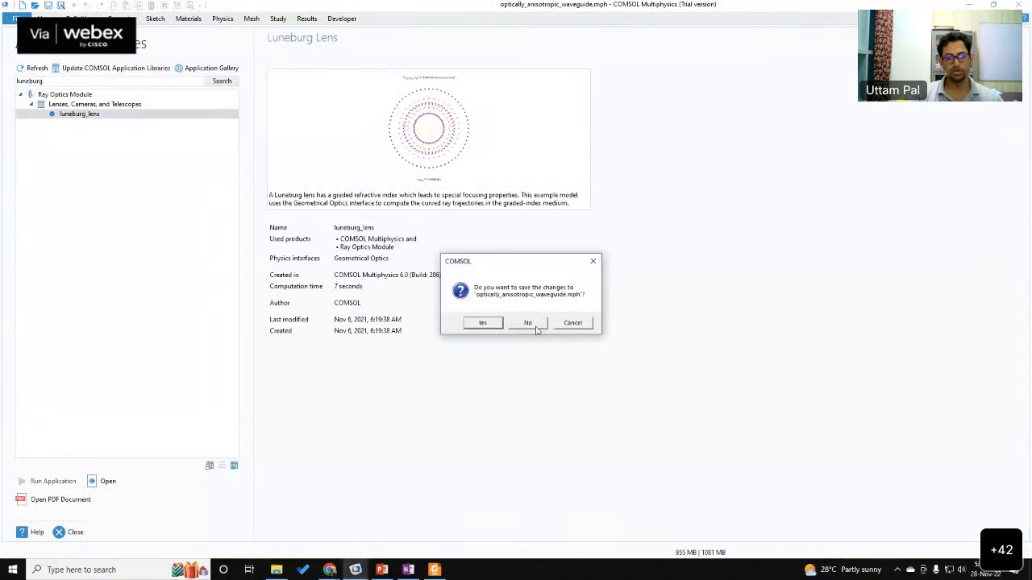
{"action": "left_click", "coordinate": [529, 323]}
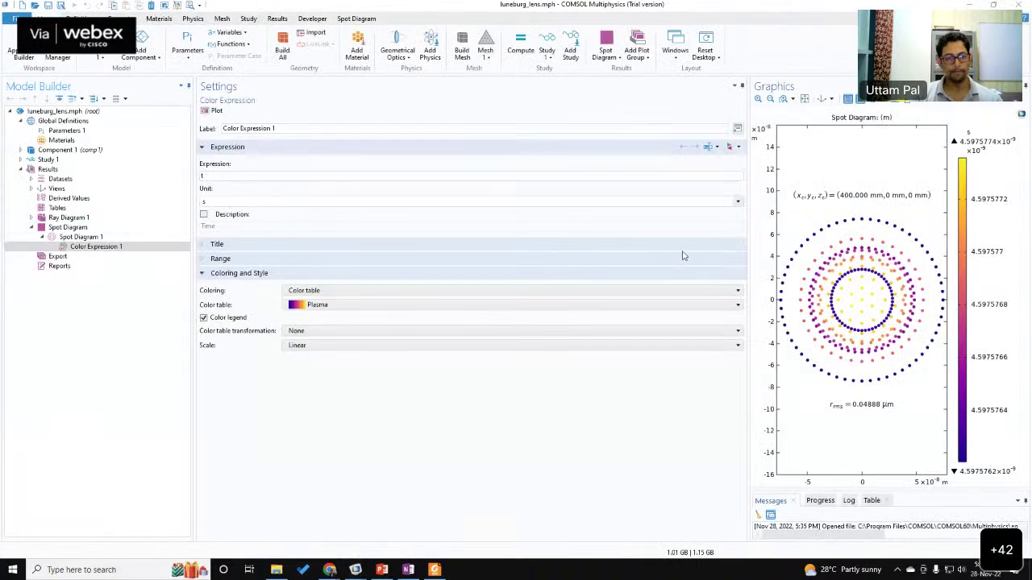
Step: Enlarge the graphics area and show the Variables 1 definitions of Component 1, including the graded refractive index expression
{"action": "left_click_drag", "start_coordinate": [729, 253], "coordinate": [466, 253]}
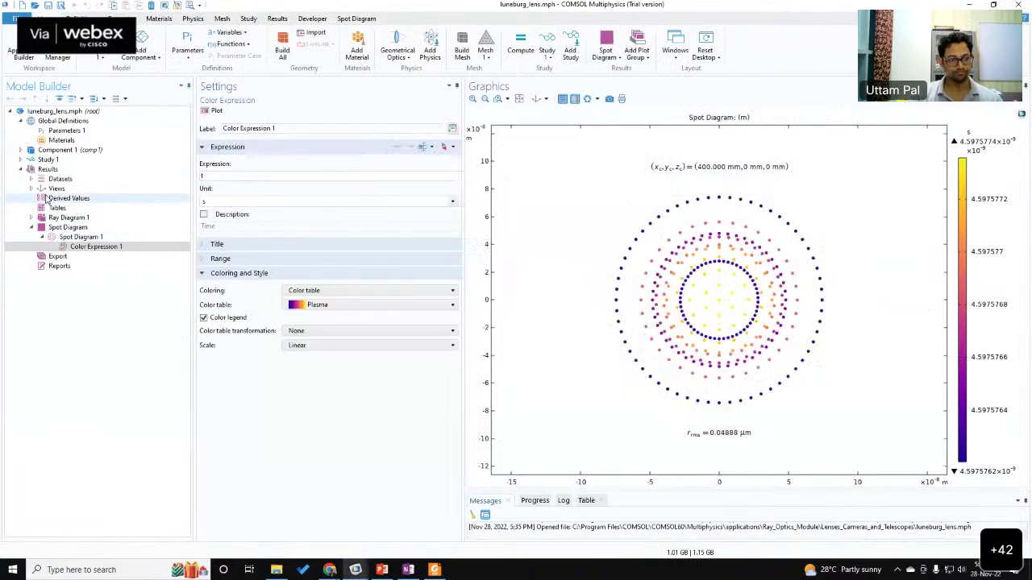
{"action": "left_click", "coordinate": [21, 150]}
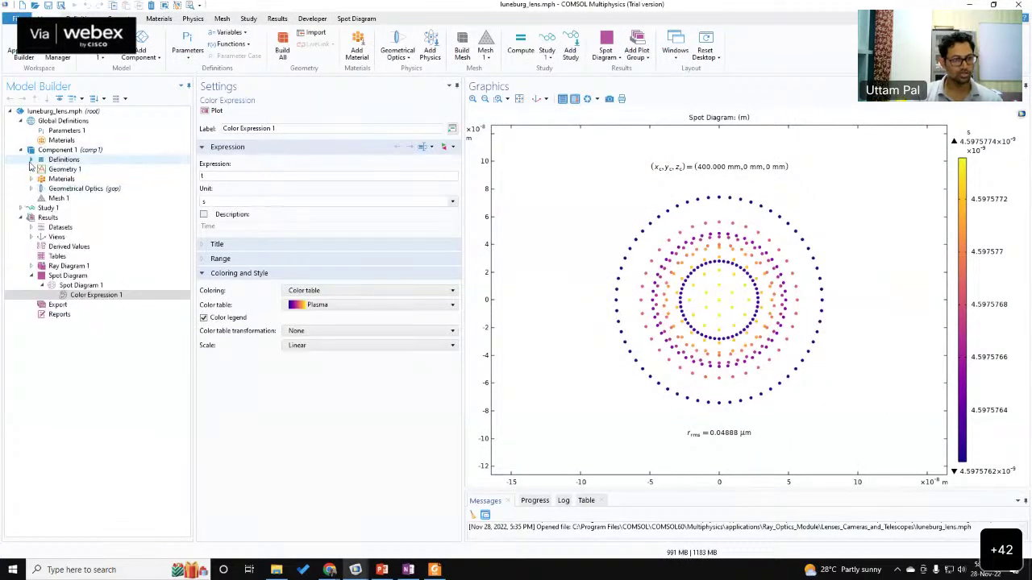
{"action": "left_click", "coordinate": [31, 160]}
{"action": "left_click", "coordinate": [60, 170]}
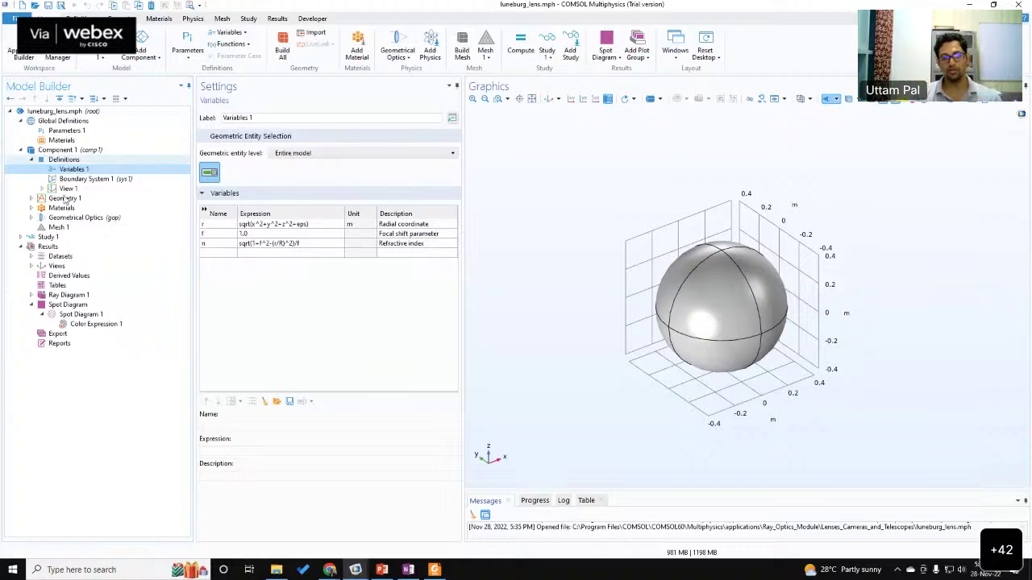
Step: Add an Analytic function to the definitions of Component 1 with the expression x^2 and plot it
{"action": "right_click", "coordinate": [57, 160]}
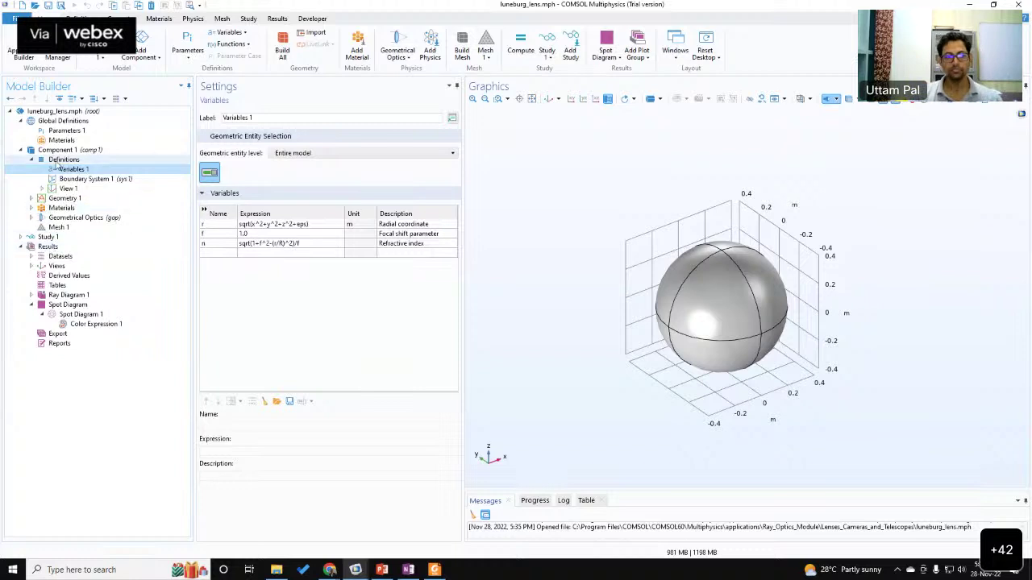
{"action": "mouse_move", "coordinate": [104, 186]}
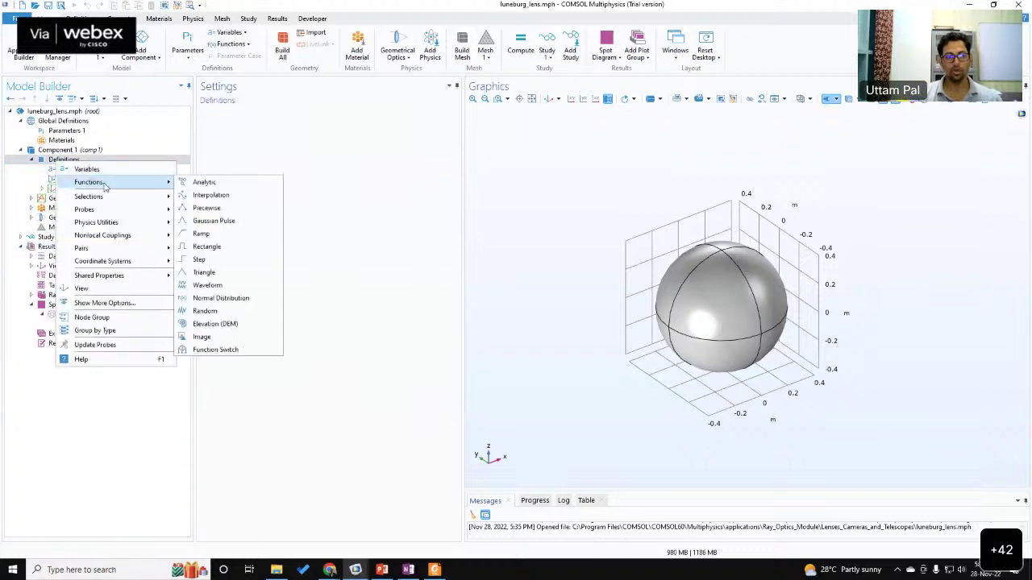
{"action": "left_click", "coordinate": [203, 183]}
{"action": "left_click", "coordinate": [284, 178]}
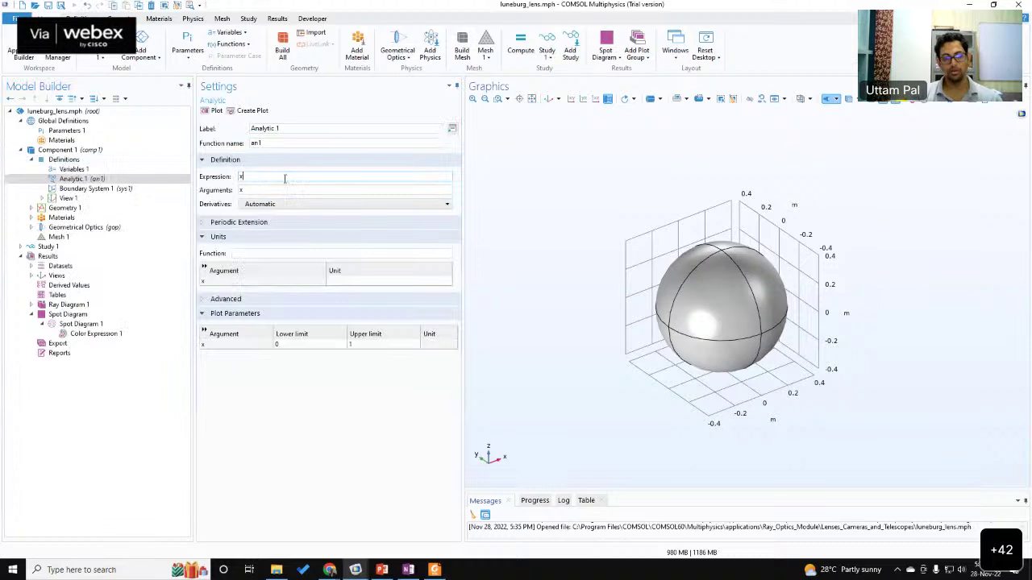
{"action": "left_click", "coordinate": [213, 110]}
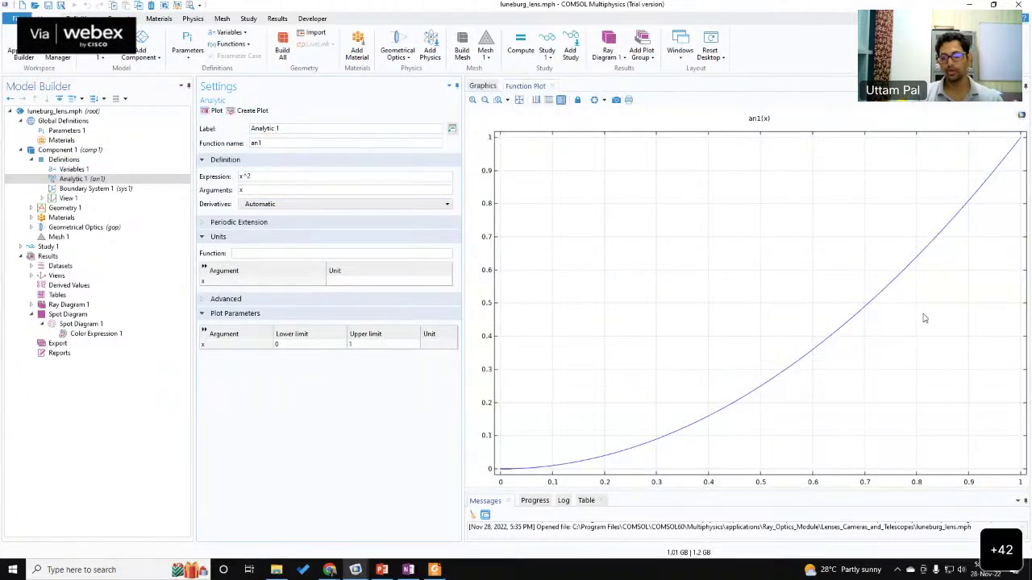
Step: Set the analytic function's arguments to x, y and its expression to x^2+y^2, plot the surface, and highlight the function name
{"action": "left_click", "coordinate": [272, 191]}
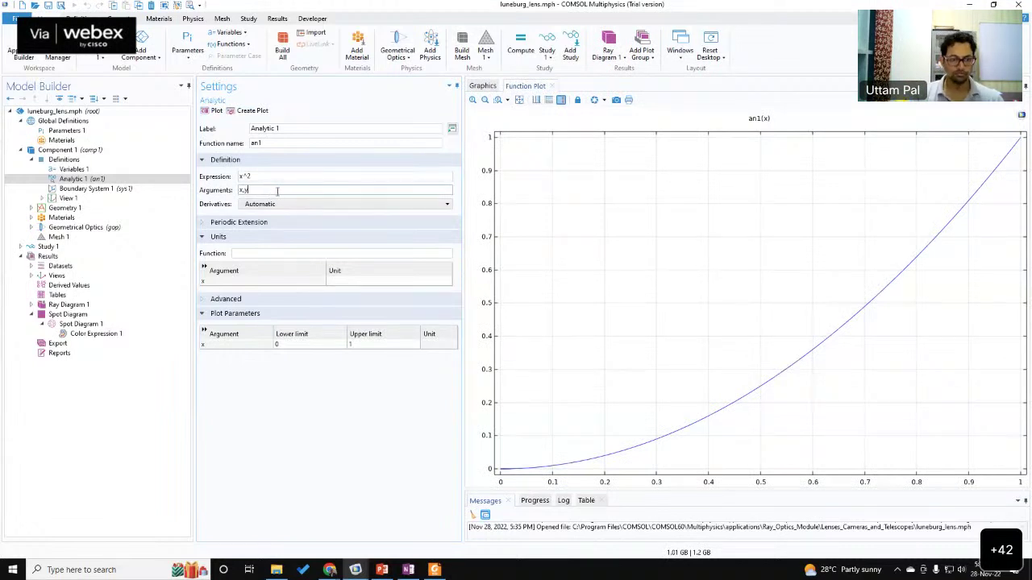
{"action": "left_click", "coordinate": [276, 176]}
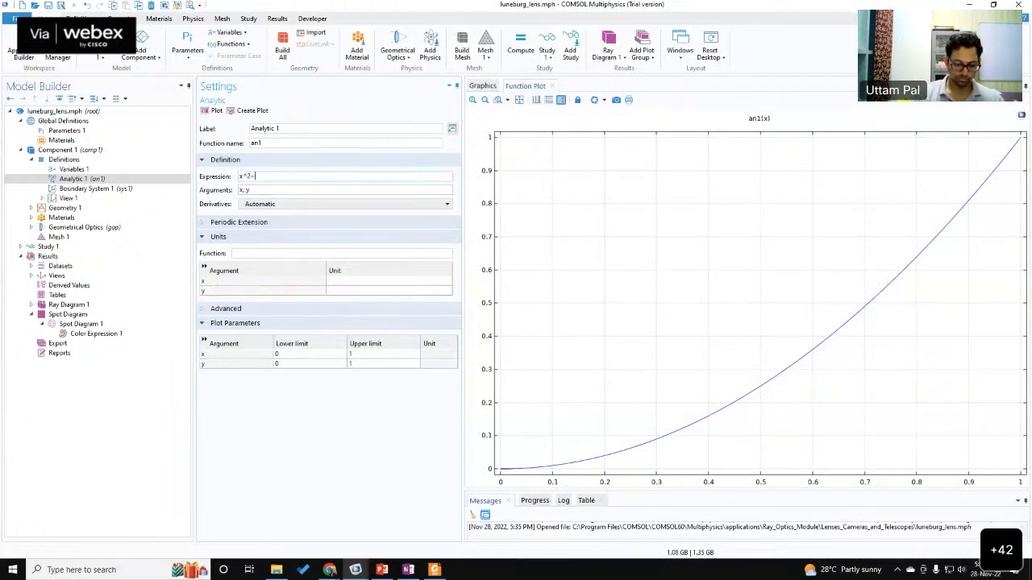
{"action": "type", "text": "+y^2"}
{"action": "left_click", "coordinate": [213, 110]}
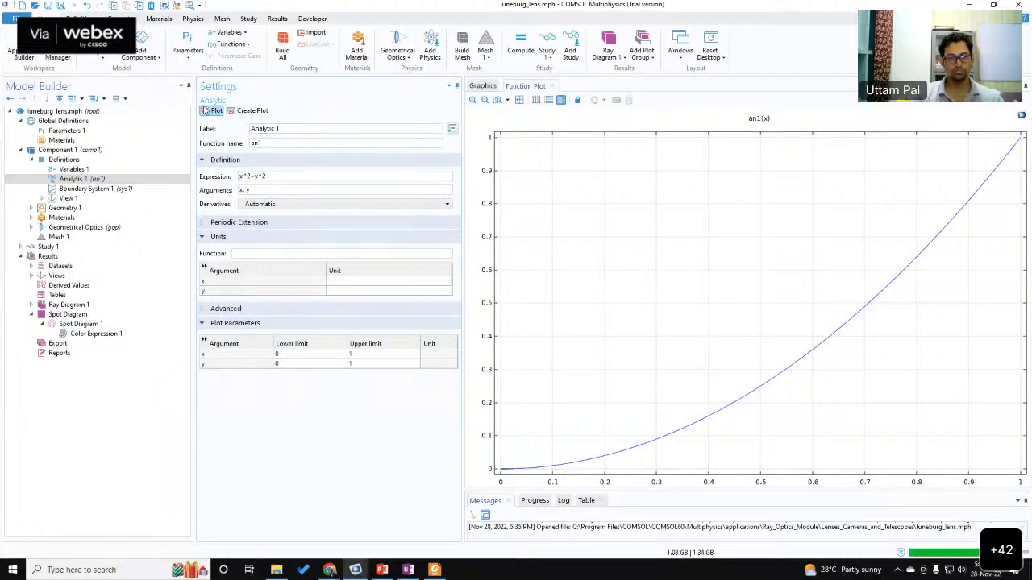
{"action": "left_click_drag", "start_coordinate": [750, 311], "coordinate": [667, 266]}
{"action": "left_click", "coordinate": [536, 100]}
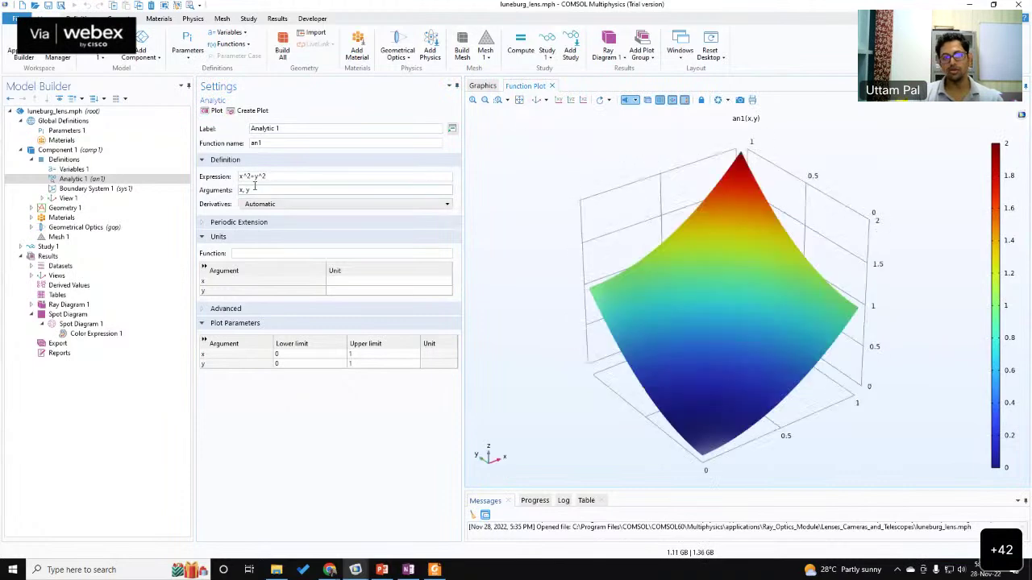
{"action": "double_click", "coordinate": [262, 143]}
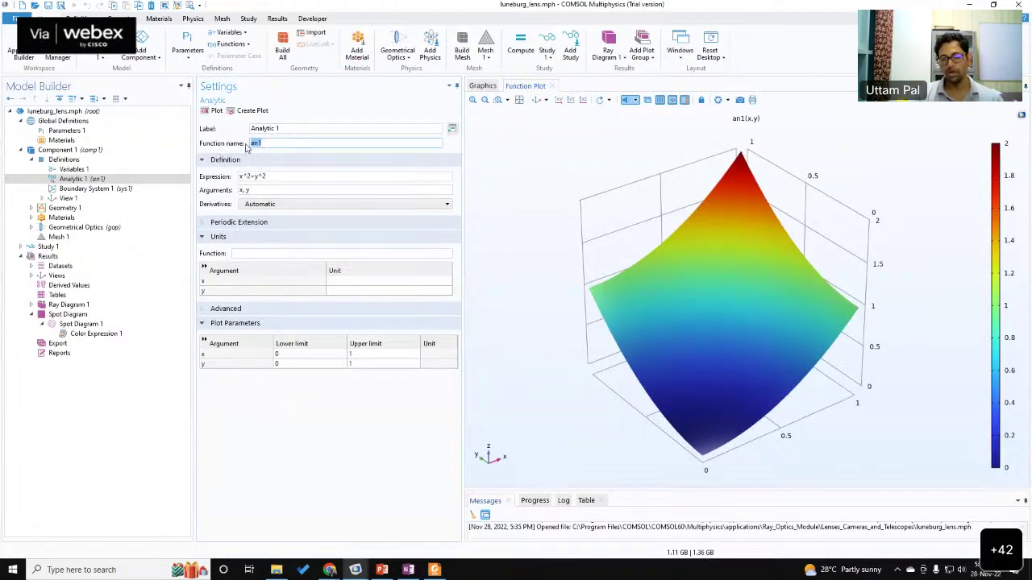
Step: Set the analytic function's expression to y^2 and replot its surface
{"action": "left_click", "coordinate": [768, 316]}
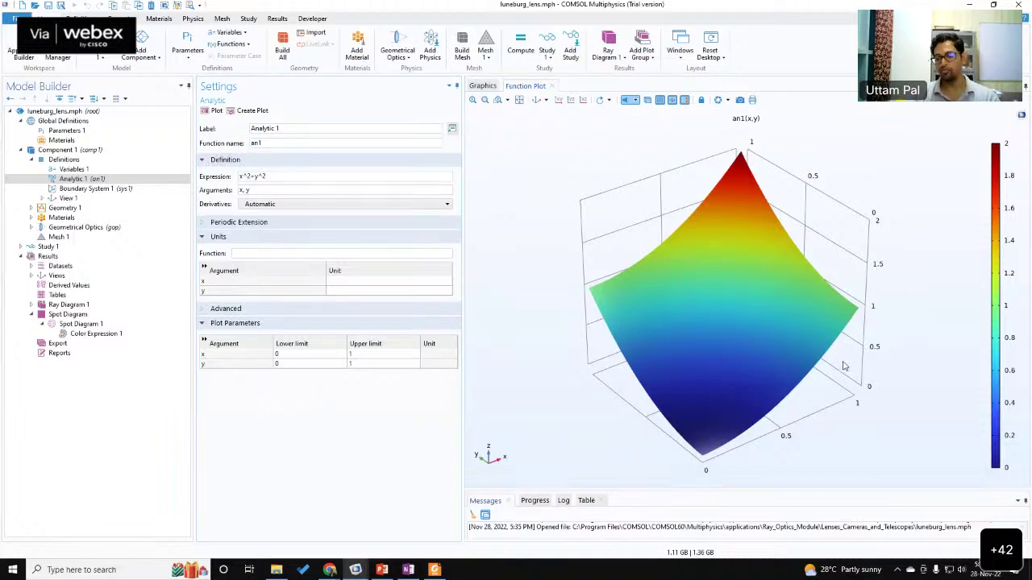
{"action": "left_click_drag", "start_coordinate": [810, 382], "coordinate": [805, 362]}
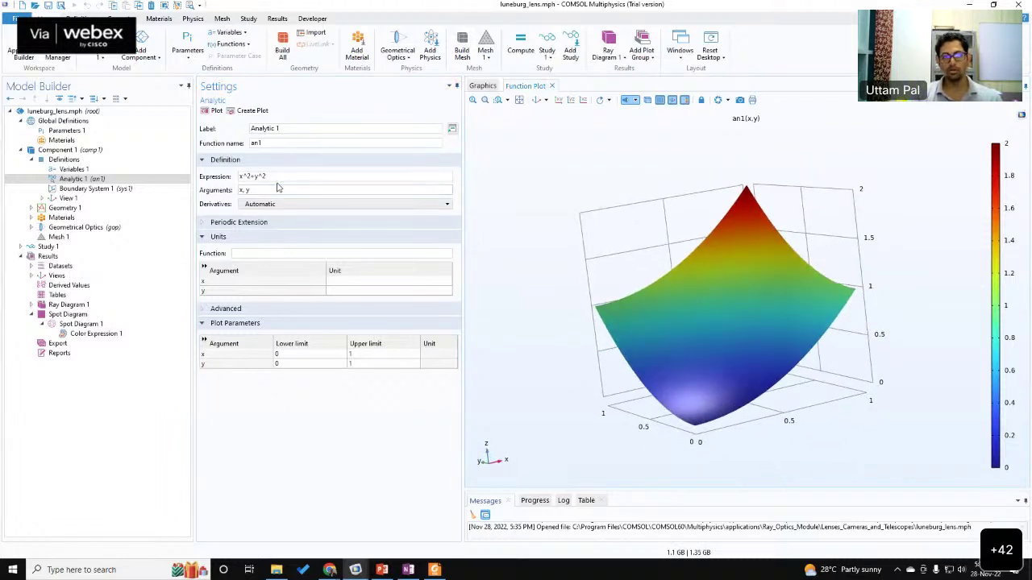
{"action": "left_click_drag", "start_coordinate": [257, 177], "coordinate": [208, 179]}
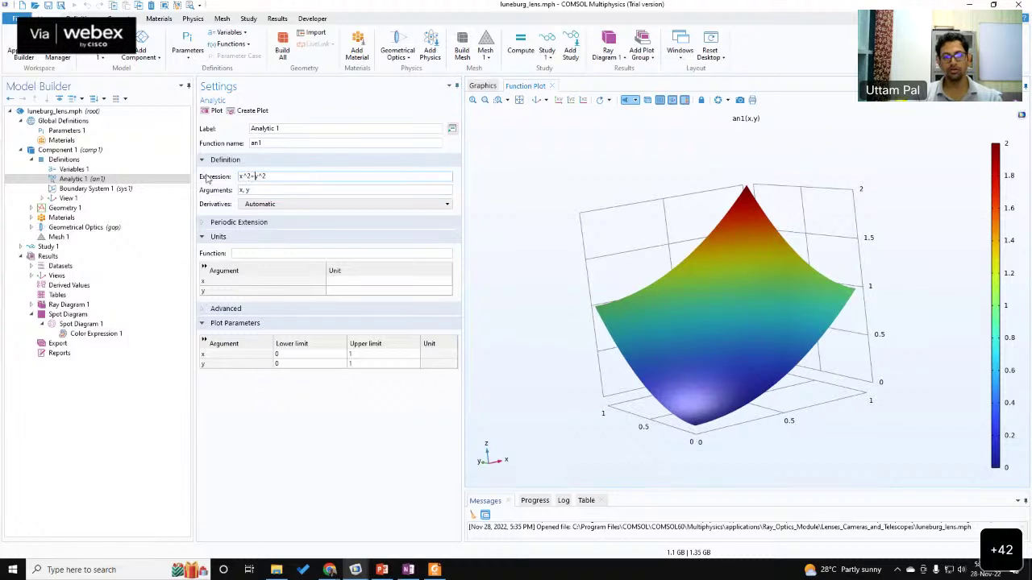
{"action": "key", "text": "BackSpace"}
{"action": "left_click", "coordinate": [212, 111]}
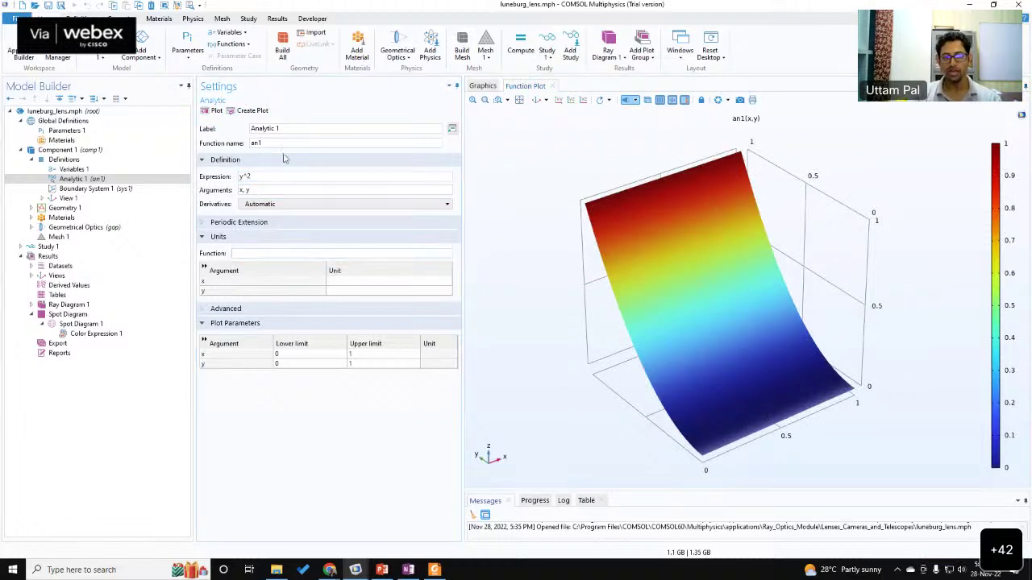
Step: Set the real part of the refractive index of Material 1 to an1(y), reusing the analytic function's name
{"action": "double_click", "coordinate": [255, 143]}
{"action": "key", "text": "ctrl+c"}
{"action": "left_click", "coordinate": [32, 218]}
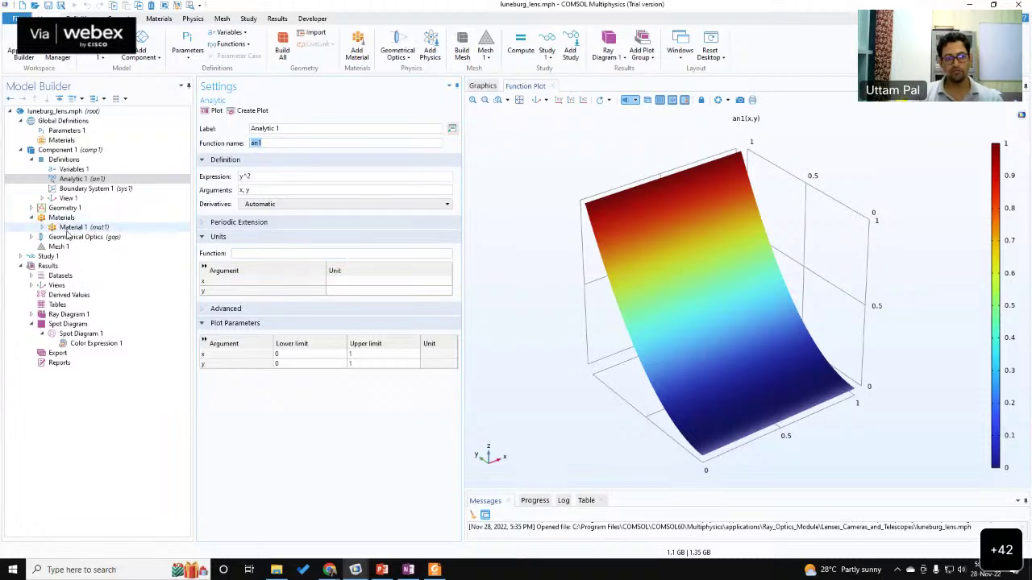
{"action": "left_click", "coordinate": [71, 228]}
{"action": "left_click", "coordinate": [203, 280]}
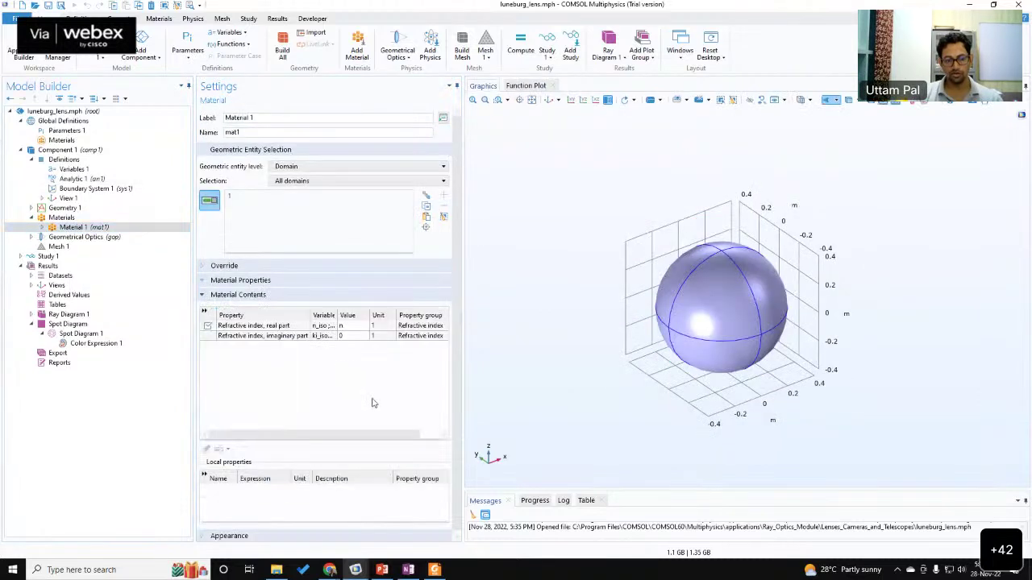
{"action": "left_click", "coordinate": [354, 326]}
{"action": "key", "text": "ctrl+v"}
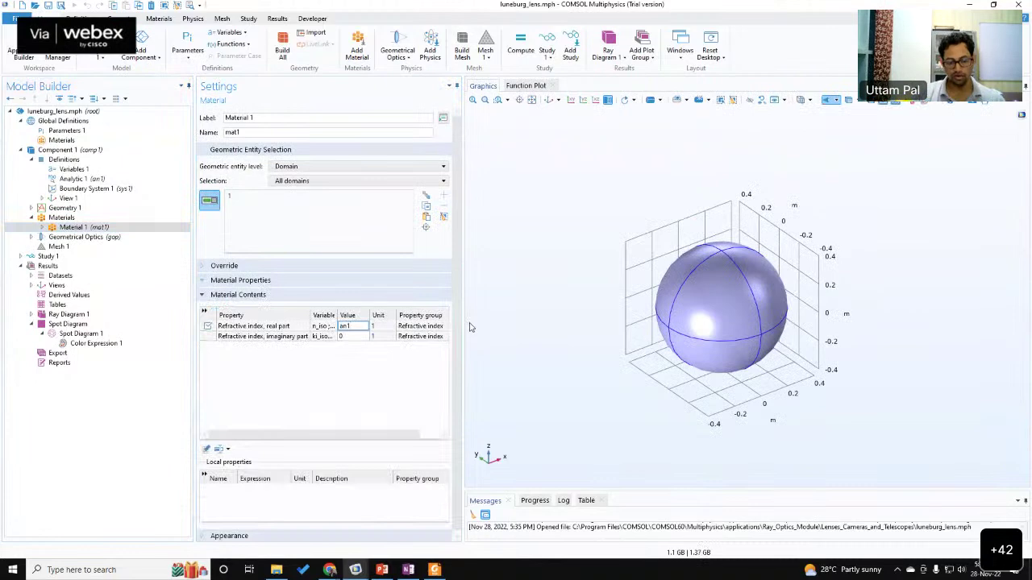
{"action": "type", "text": "(r"}
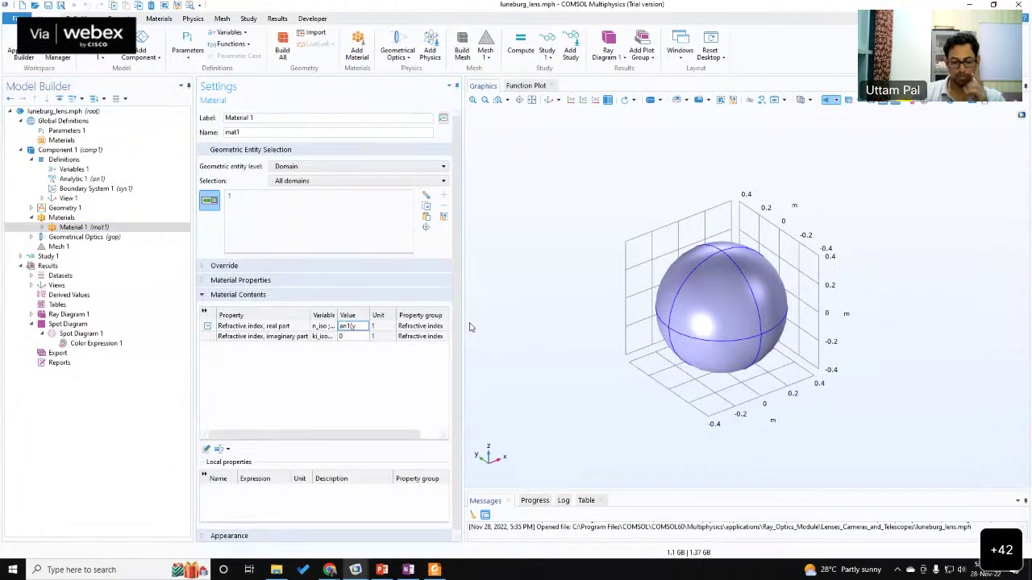
{"action": "type", "text": "y)"}
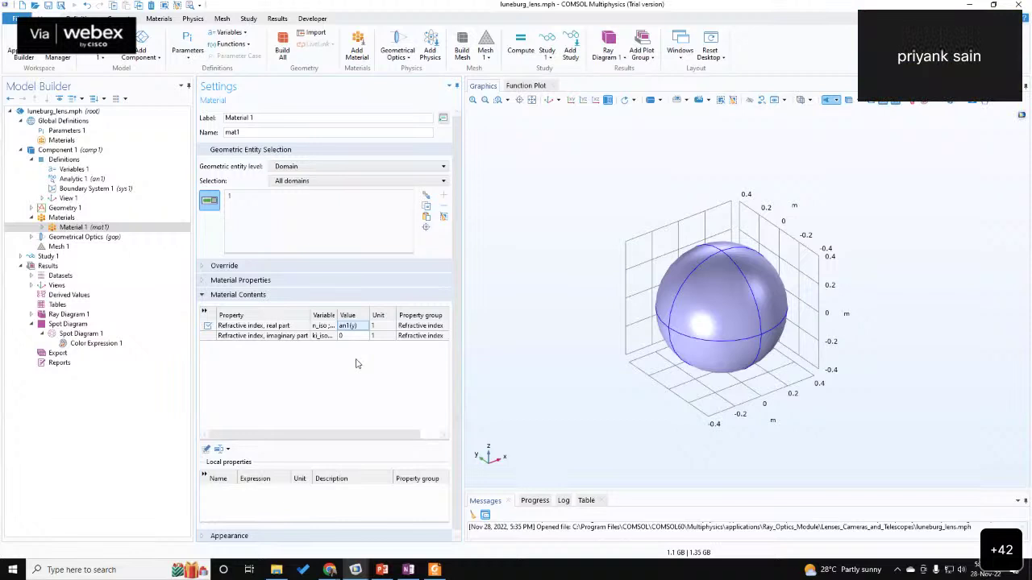
Step: Review the refractive index expression in Variables 1 and compare it with the formula in the Luneburg lens PDF documentation
{"action": "left_click", "coordinate": [73, 169]}
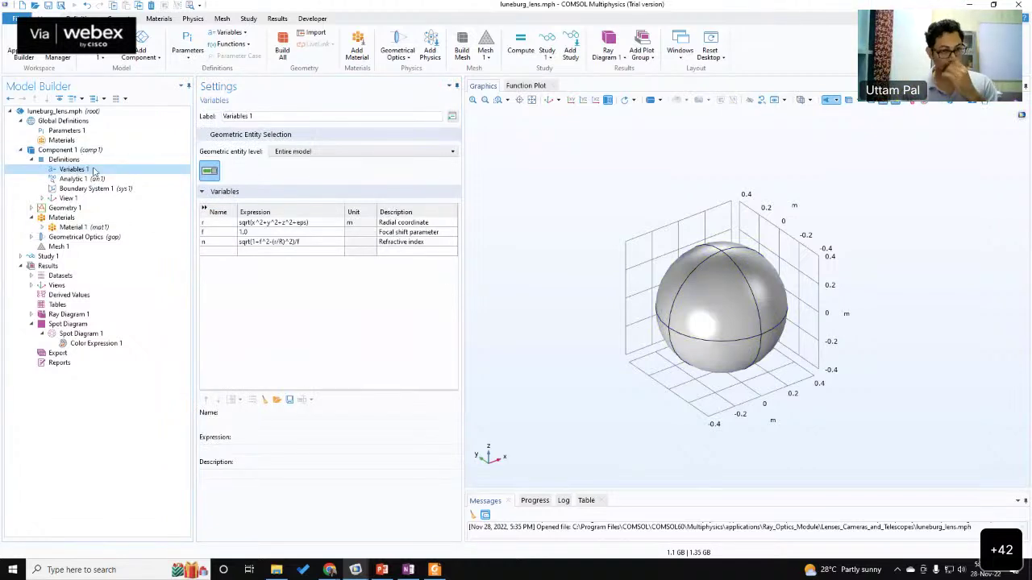
{"action": "left_click", "coordinate": [317, 242]}
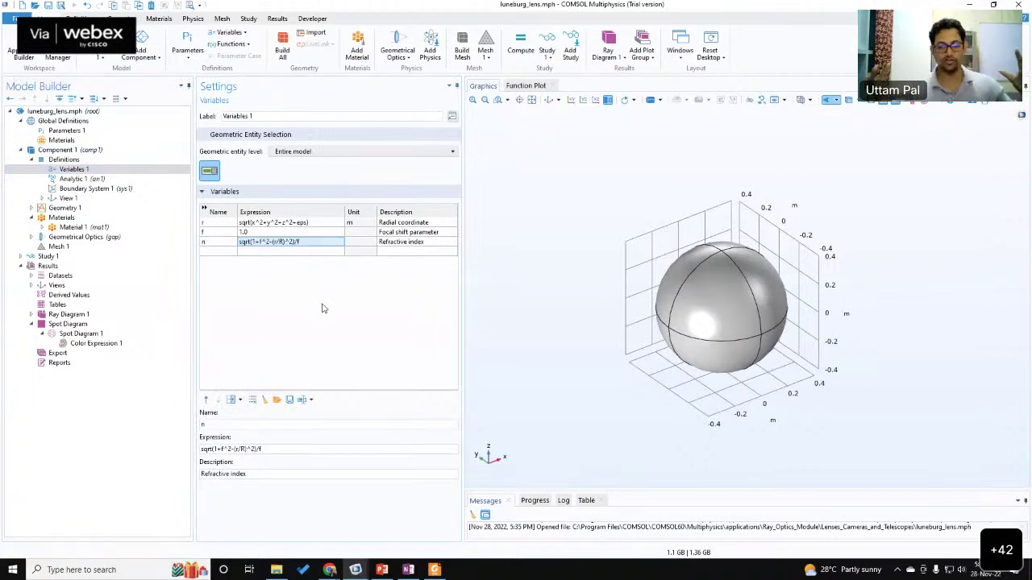
{"action": "left_click", "coordinate": [15, 20]}
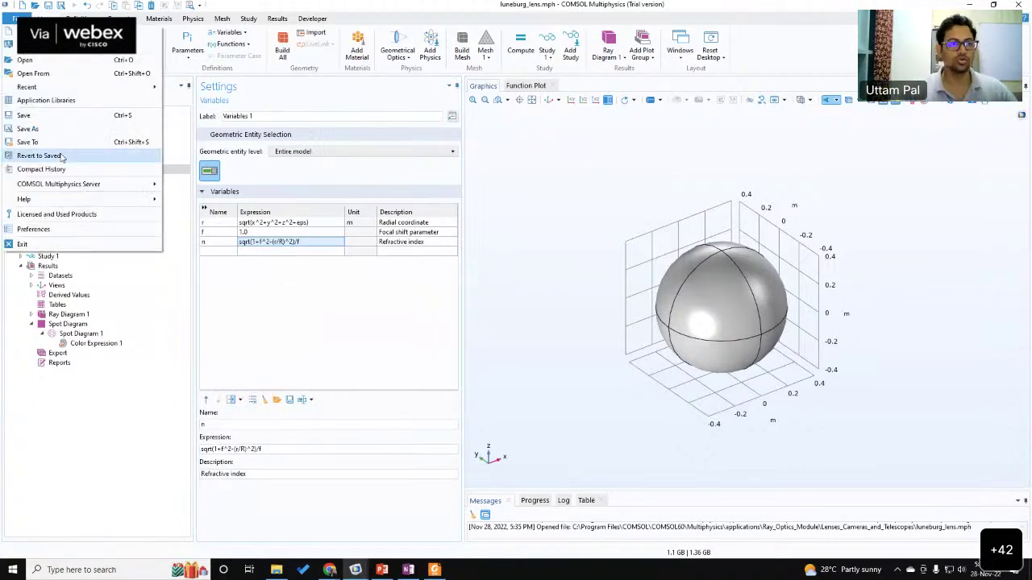
{"action": "left_click", "coordinate": [57, 102]}
{"action": "left_click", "coordinate": [61, 500]}
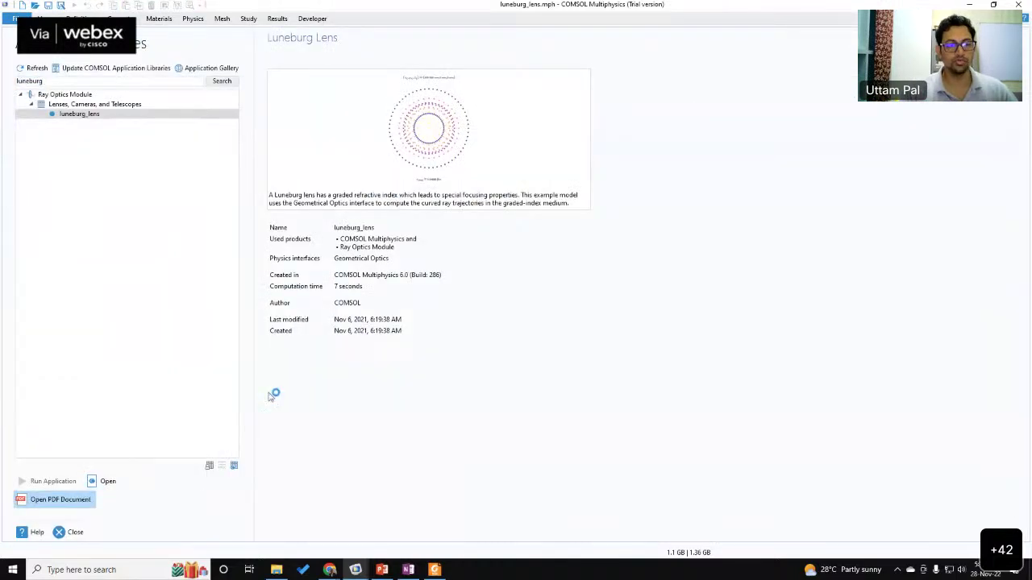
{"action": "scroll", "coordinate": [596, 341], "scroll_direction": "down", "scroll_amount": 5}
{"action": "scroll", "coordinate": [596, 341], "scroll_direction": "down", "scroll_amount": 15}
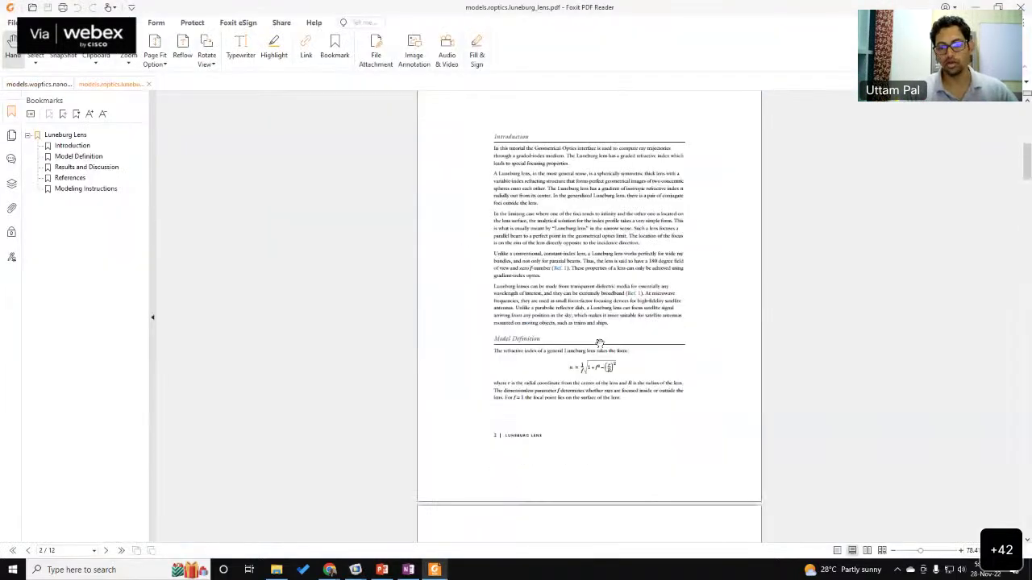
{"action": "left_click_drag", "start_coordinate": [1027, 251], "coordinate": [1027, 133]}
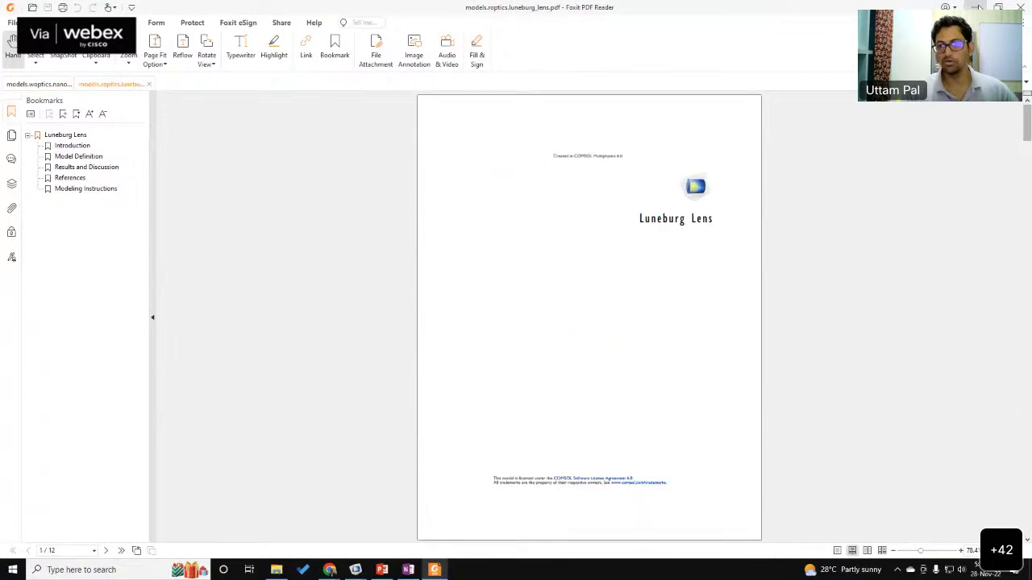
{"action": "left_click", "coordinate": [977, 7]}
Step: Revert luneburg_lens.mph to its saved version, display Ray Diagram 1, and expand the materials of Component 1
{"action": "left_click", "coordinate": [48, 256]}
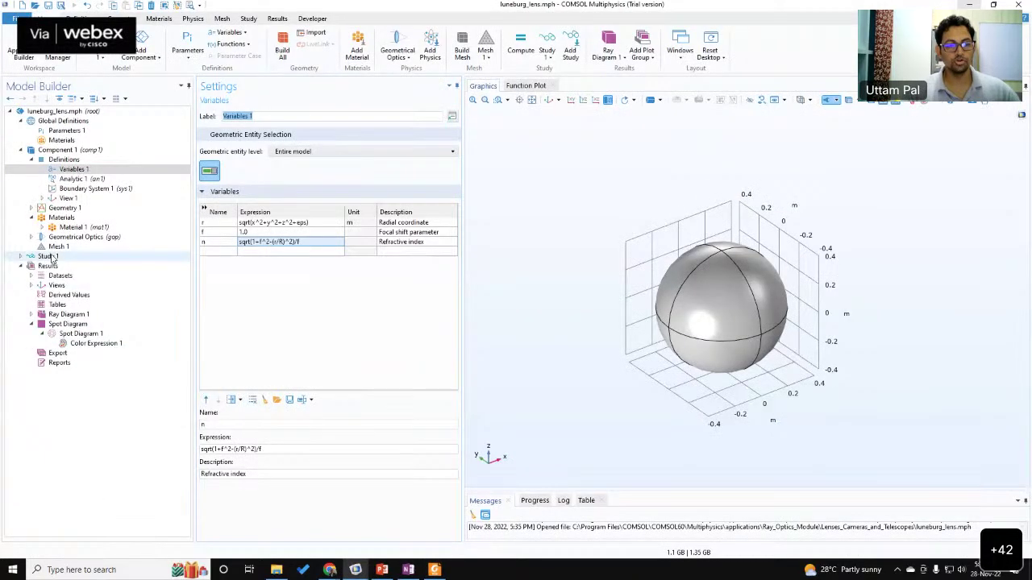
{"action": "left_click", "coordinate": [16, 18]}
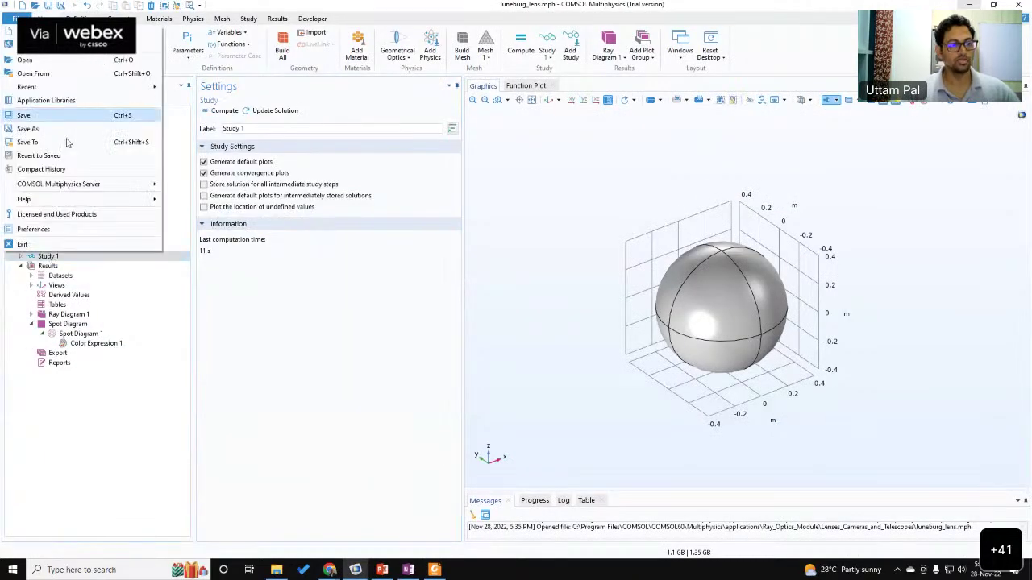
{"action": "left_click", "coordinate": [61, 156]}
{"action": "left_click", "coordinate": [545, 325]}
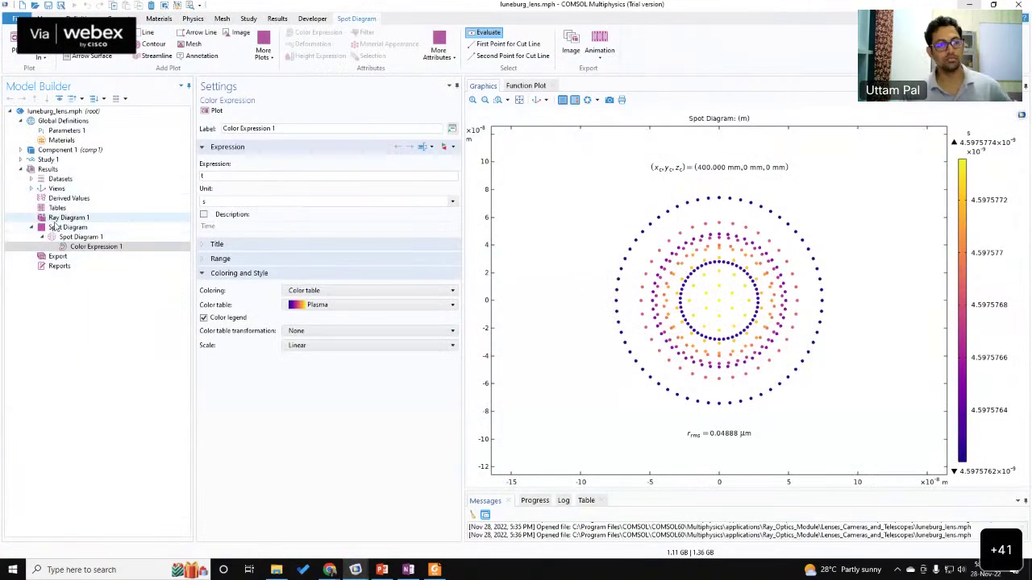
{"action": "left_click", "coordinate": [65, 218]}
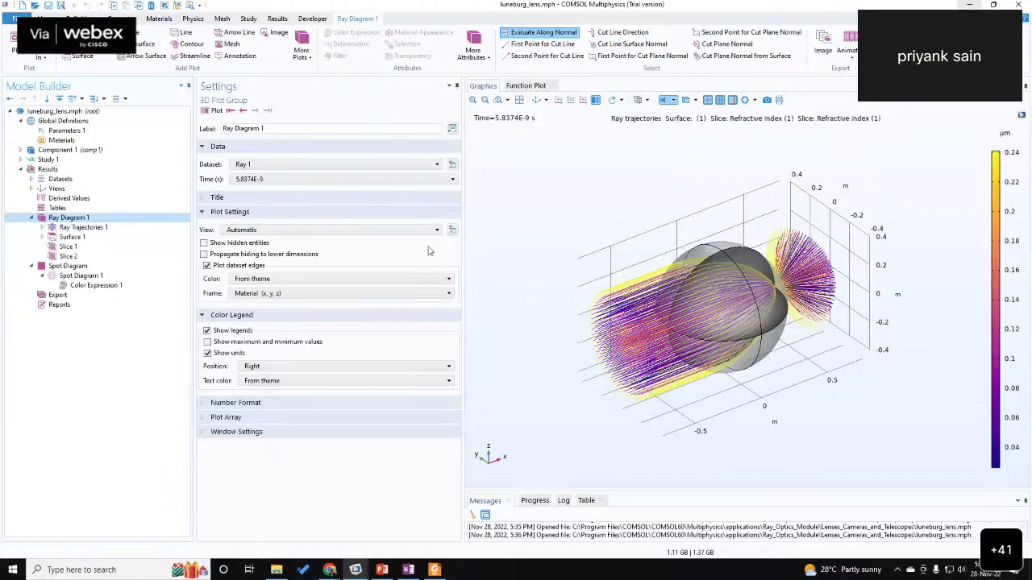
{"action": "left_click", "coordinate": [21, 150]}
{"action": "left_click", "coordinate": [31, 179]}
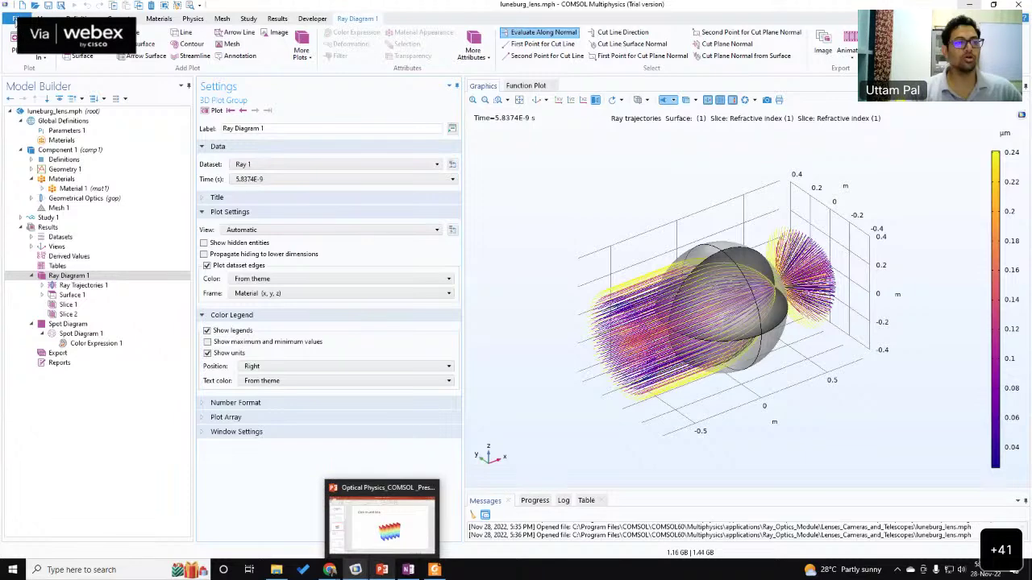
Step: Search the Application Libraries for "dielectric slab" and open the PDF document of dielectric_slab_waveguide, keeping the current model open
{"action": "left_click", "coordinate": [16, 18]}
{"action": "left_click", "coordinate": [59, 100]}
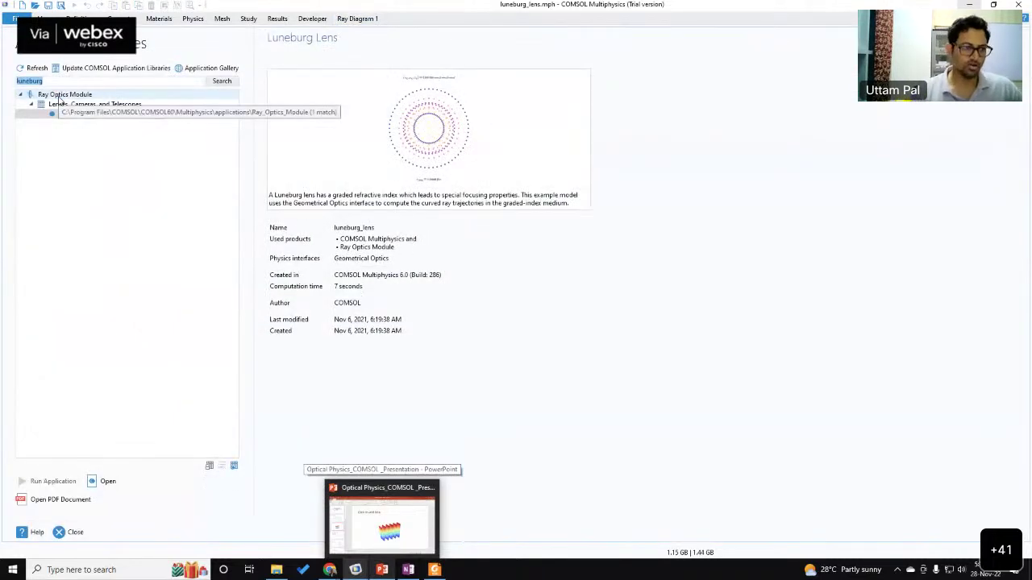
{"action": "type", "text": "dielect"}
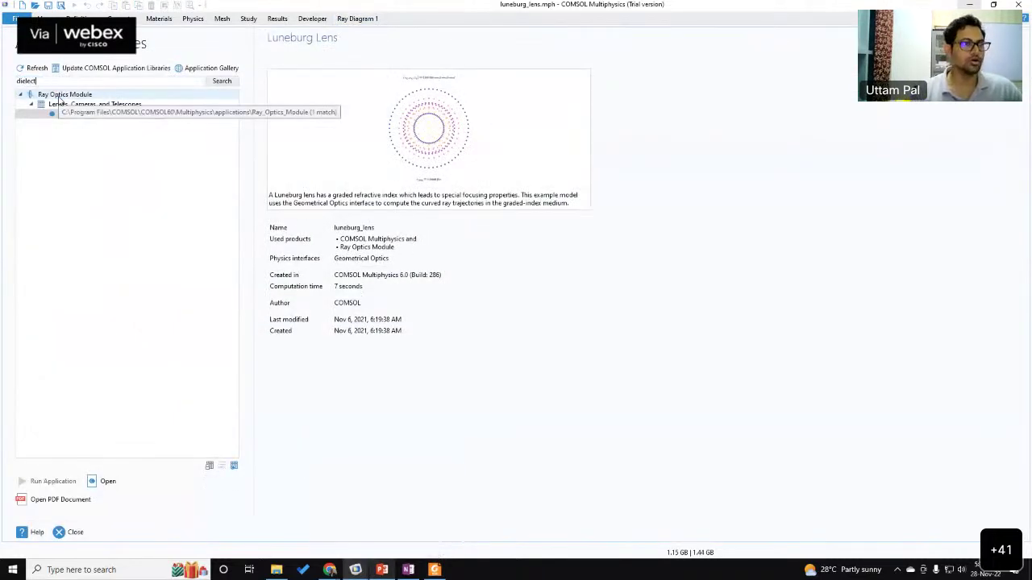
{"action": "type", "text": "ric slab"}
{"action": "key", "text": "Return"}
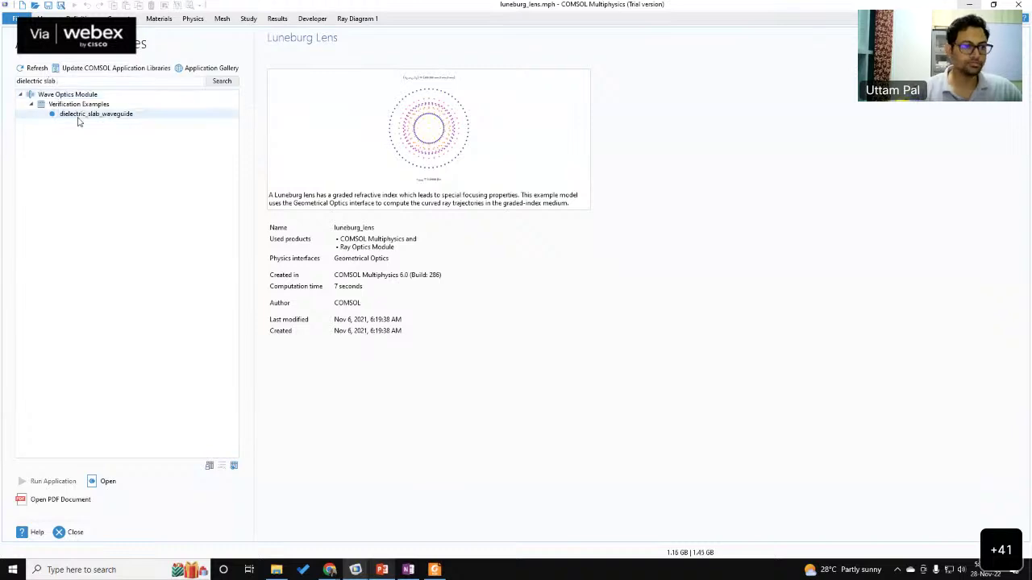
{"action": "double_click", "coordinate": [80, 115]}
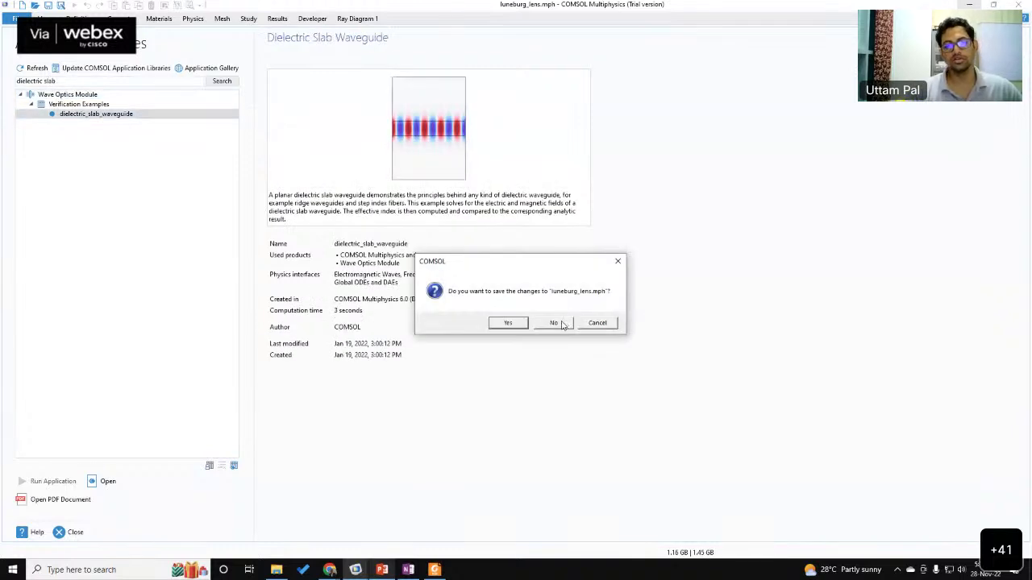
{"action": "left_click", "coordinate": [594, 324]}
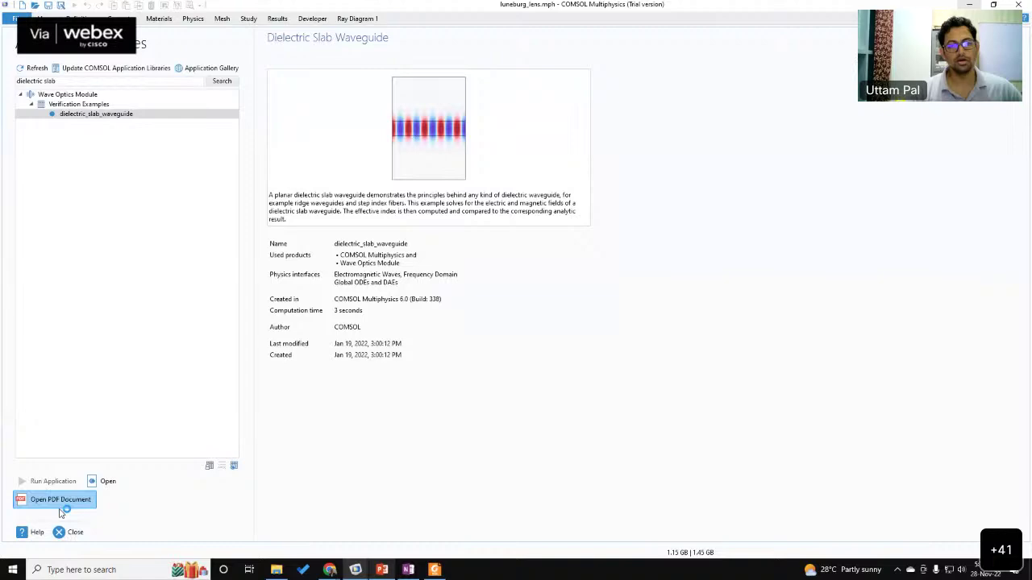
{"action": "left_click", "coordinate": [60, 505]}
Step: Examine the slab waveguide's geometry in Figure 1 and its electric field plot in Figure 2 of the PDF, with the bookmarks hidden
{"action": "scroll", "coordinate": [587, 314], "scroll_direction": "down", "scroll_amount": 5}
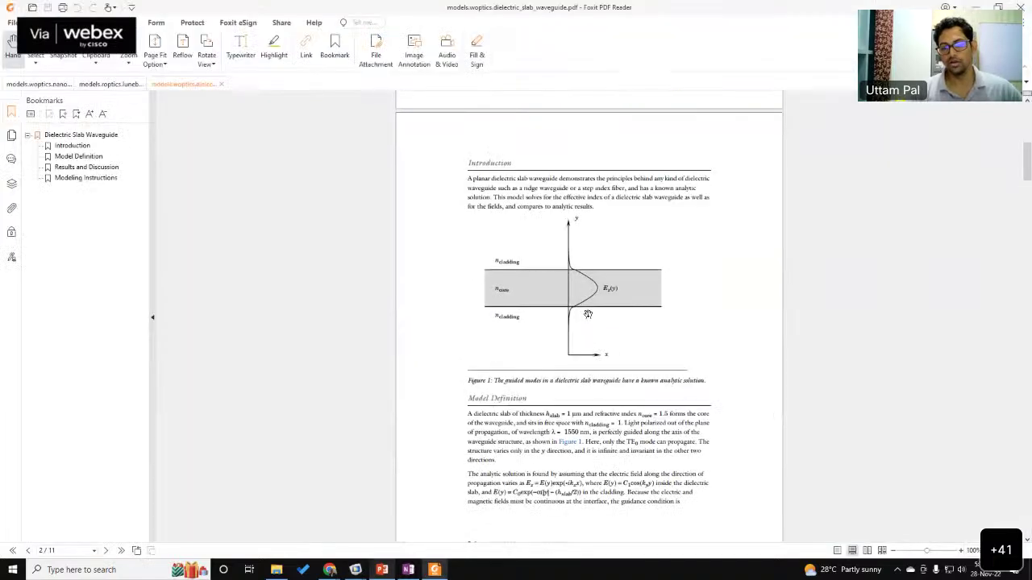
{"action": "scroll", "coordinate": [588, 314], "scroll_direction": "up", "scroll_amount": 2, "text": "ctrl"}
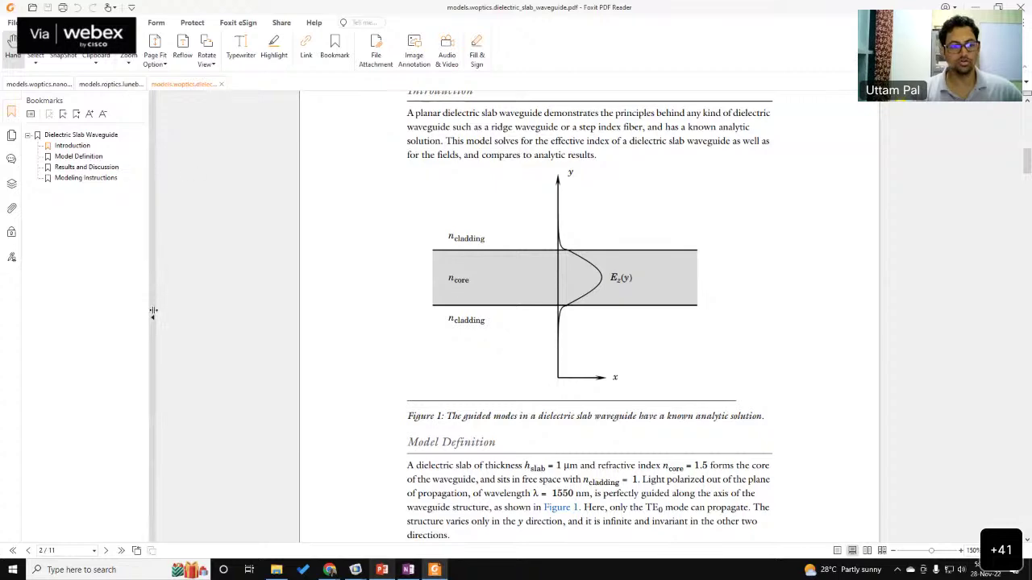
{"action": "left_click", "coordinate": [154, 312]}
{"action": "scroll", "coordinate": [590, 392], "scroll_direction": "down", "scroll_amount": 10}
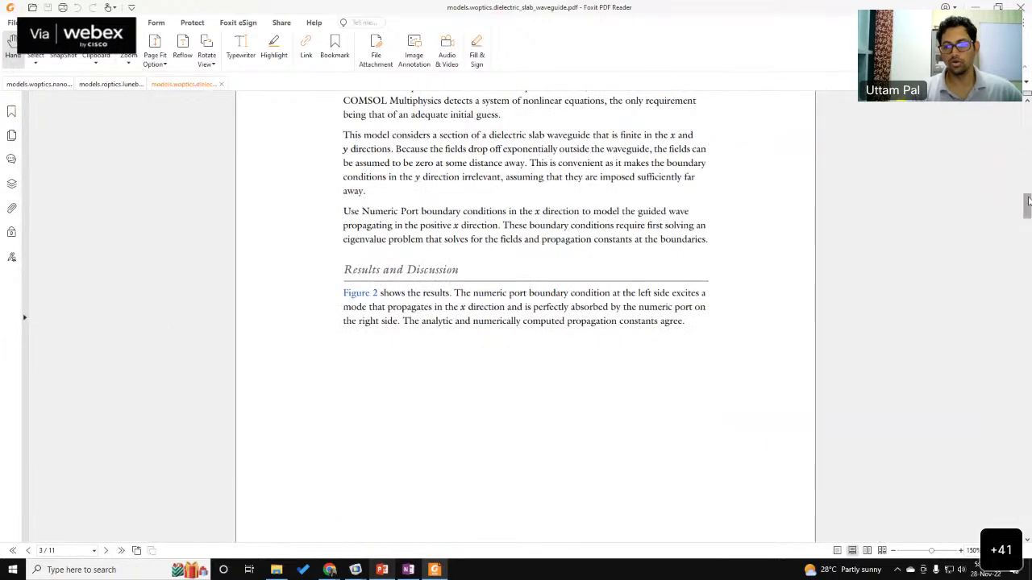
{"action": "left_click_drag", "start_coordinate": [1028, 202], "coordinate": [1028, 233]}
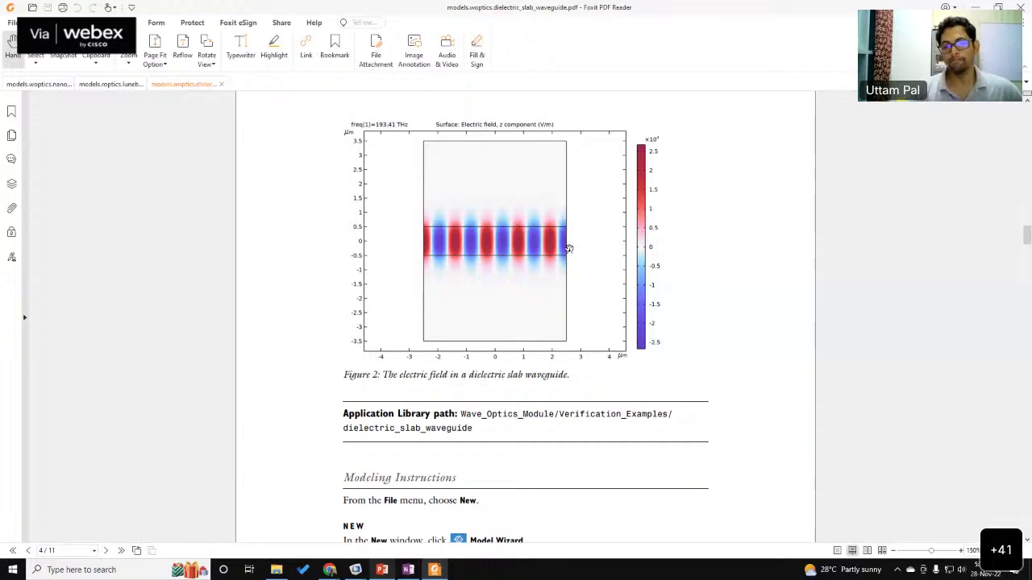
{"action": "scroll", "coordinate": [568, 247], "scroll_direction": "up", "scroll_amount": 3, "text": "ctrl"}
{"action": "scroll", "coordinate": [568, 249], "scroll_direction": "down", "scroll_amount": 4, "text": "ctrl"}
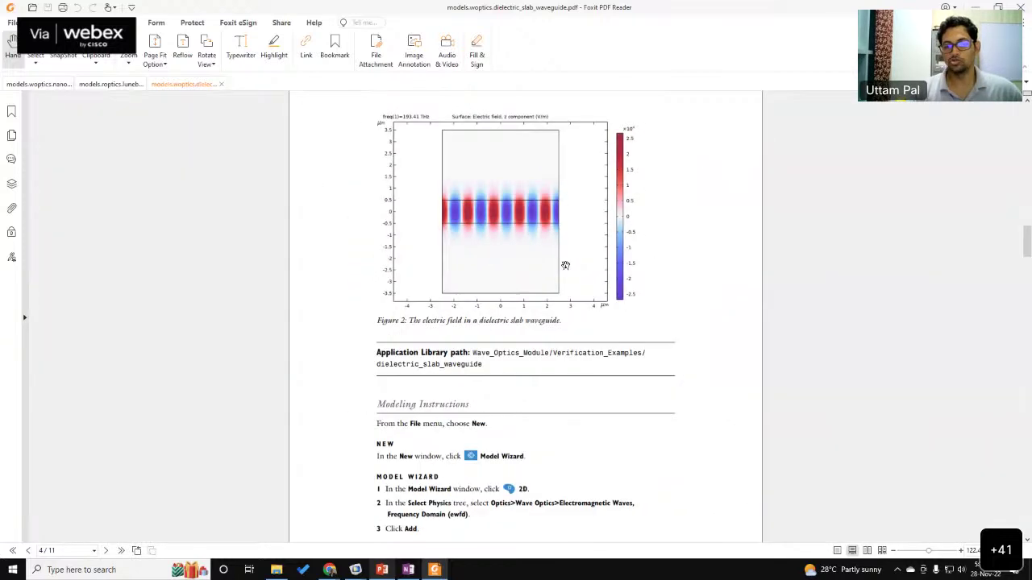
{"action": "scroll", "coordinate": [543, 255], "scroll_direction": "down", "scroll_amount": 1, "text": "ctrl"}
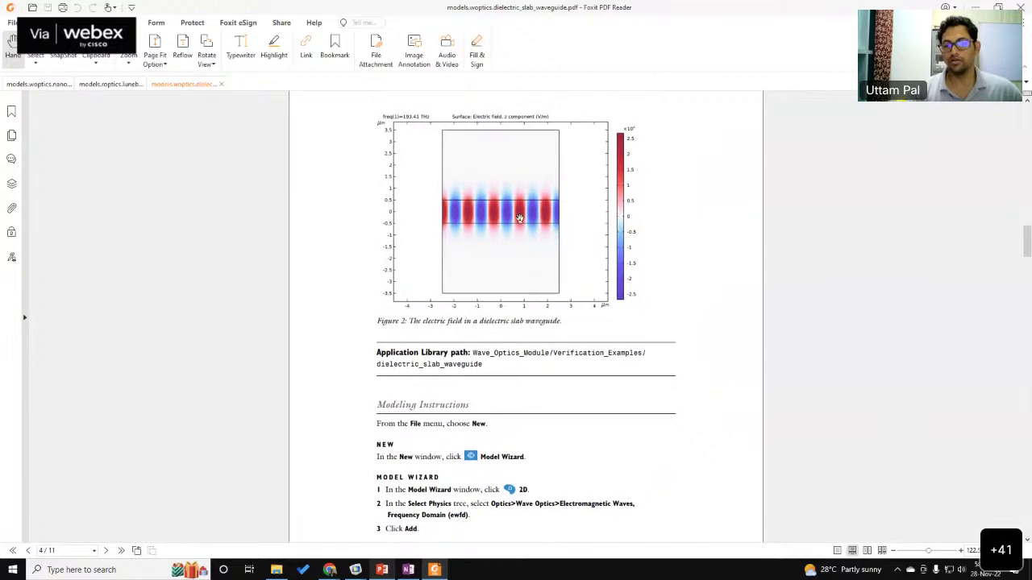
{"action": "scroll", "coordinate": [470, 248], "scroll_direction": "up", "scroll_amount": 1, "text": "ctrl"}
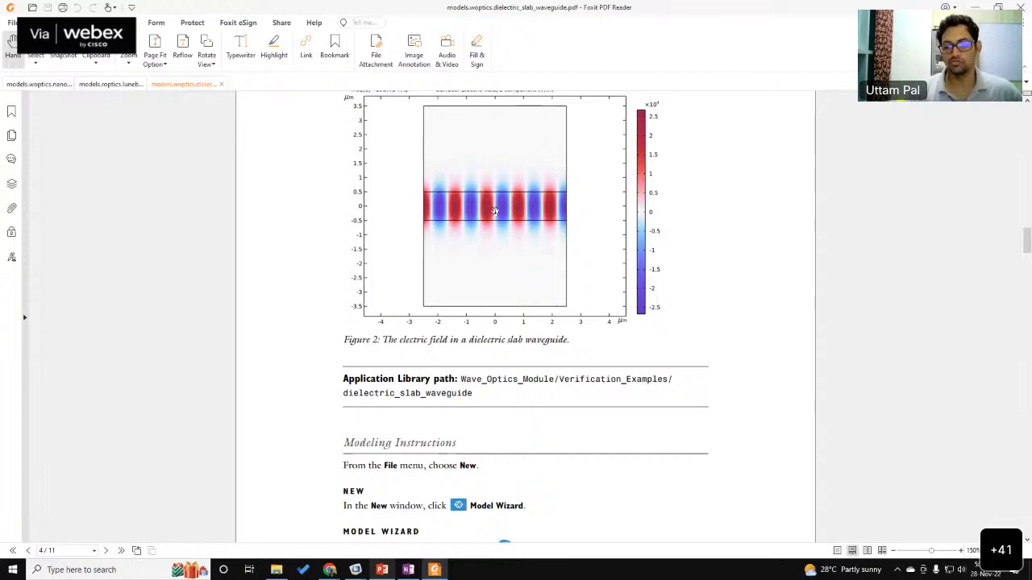
{"action": "scroll", "coordinate": [483, 306], "scroll_direction": "down", "scroll_amount": 1, "text": "ctrl"}
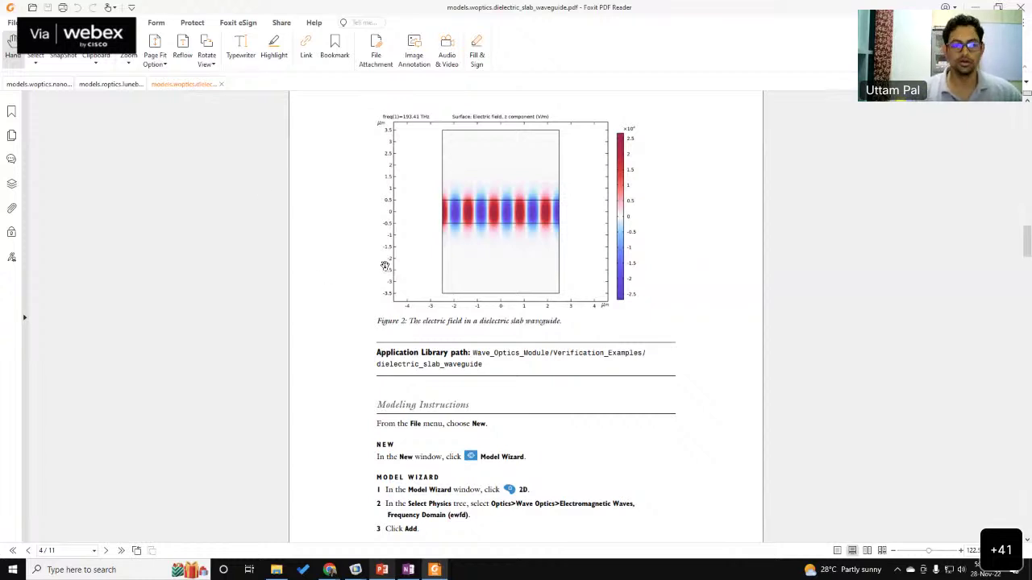
Step: Switch back to COMSOL, search the Application Libraries for "optical ring", and open the PDF document of optical_ring_resonator
{"action": "key", "text": "alt+Tab"}
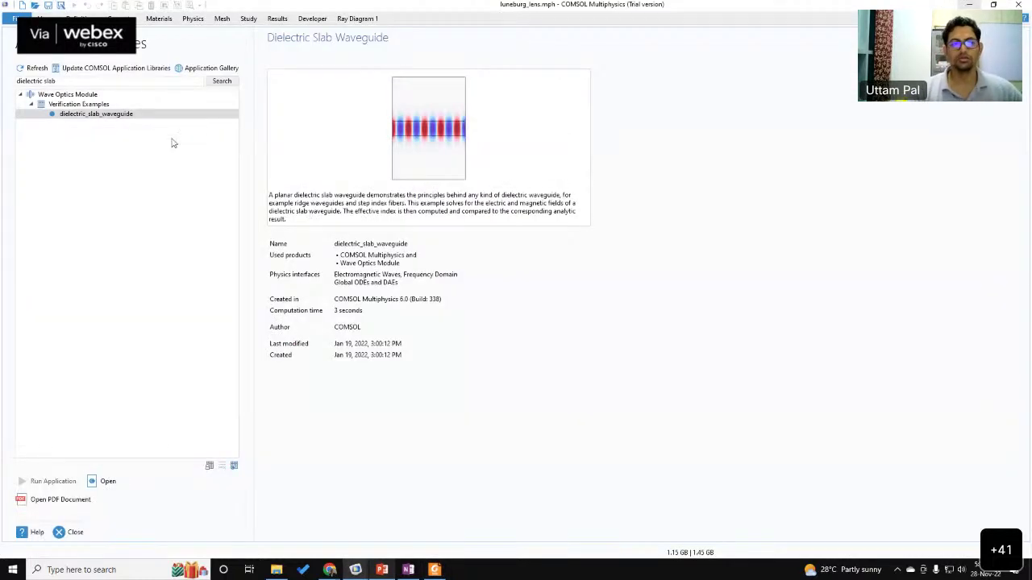
{"action": "left_click_drag", "start_coordinate": [71, 79], "coordinate": [3, 77]}
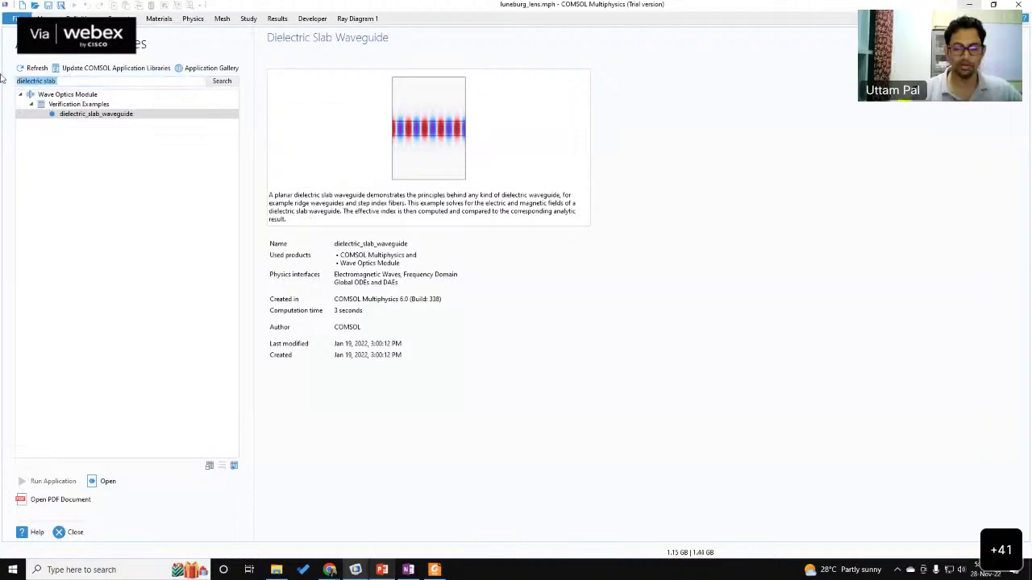
{"action": "type", "text": "optical ring"}
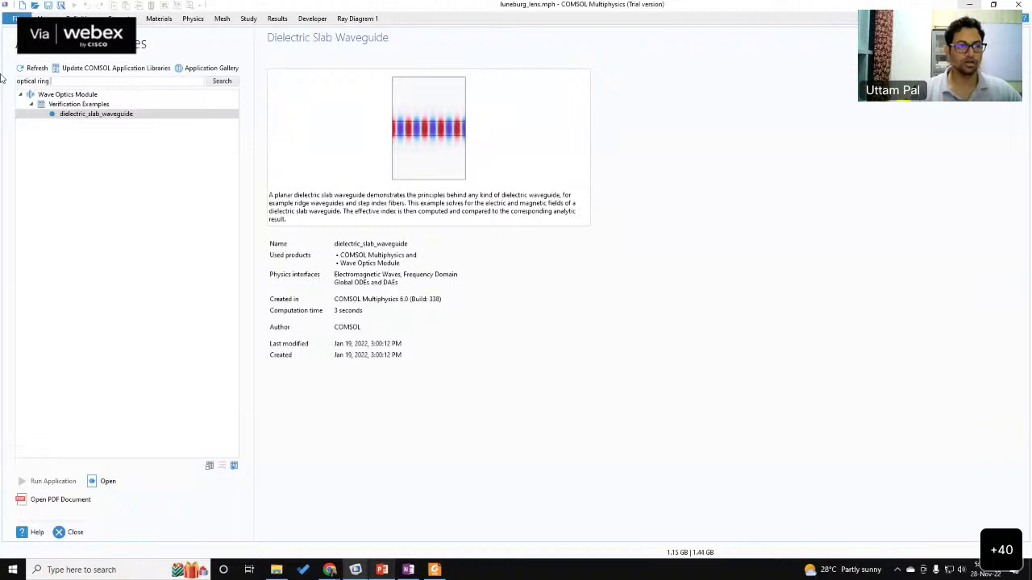
{"action": "key", "text": "Return"}
{"action": "scroll", "coordinate": [88, 323], "scroll_direction": "down", "scroll_amount": 5}
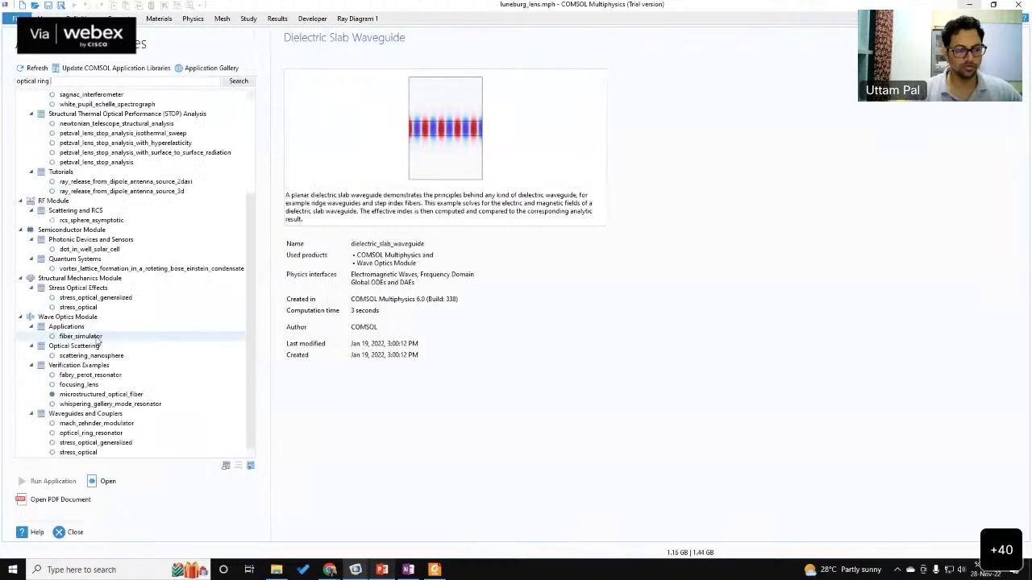
{"action": "left_click", "coordinate": [108, 434]}
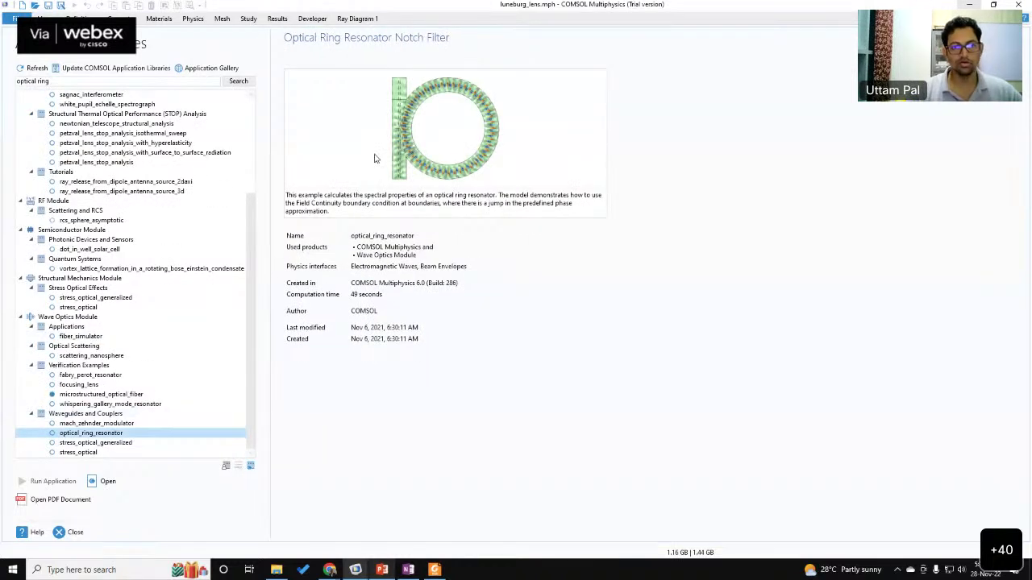
{"action": "left_click", "coordinate": [60, 500]}
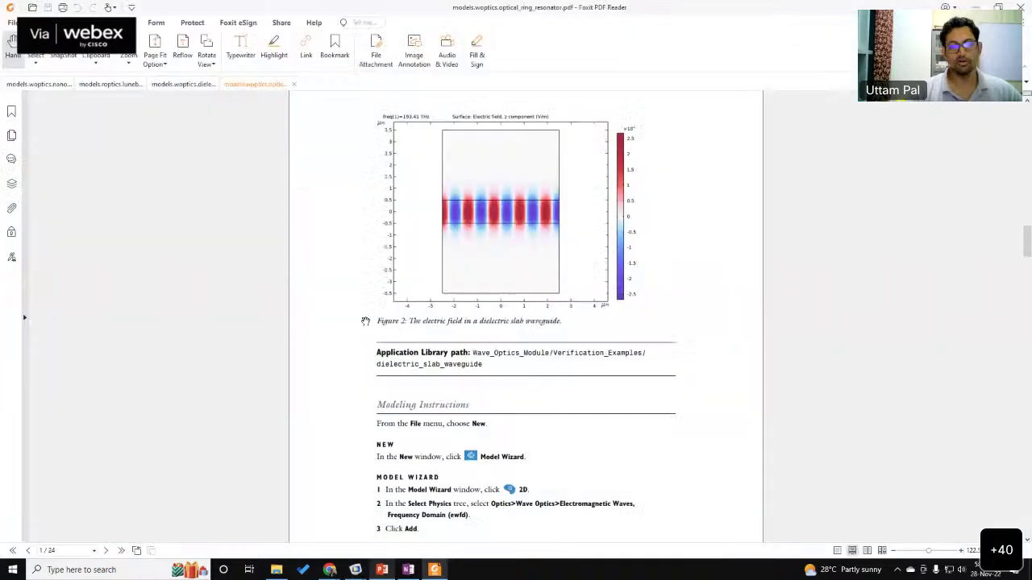
Step: Examine the predefined phase approximation plot in Figure 2 and the transmittance spectrum in Figure 3 of the ring resonator PDF
{"action": "scroll", "coordinate": [569, 353], "scroll_direction": "down", "scroll_amount": 10}
{"action": "scroll", "coordinate": [569, 353], "scroll_direction": "down", "scroll_amount": 10}
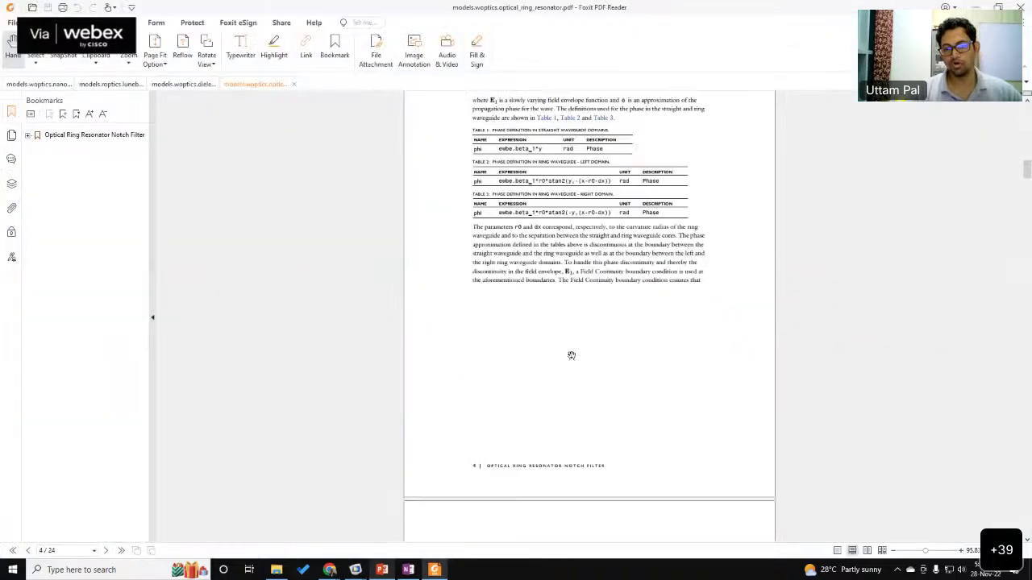
{"action": "scroll", "coordinate": [531, 190], "scroll_direction": "up", "scroll_amount": 5, "text": "ctrl"}
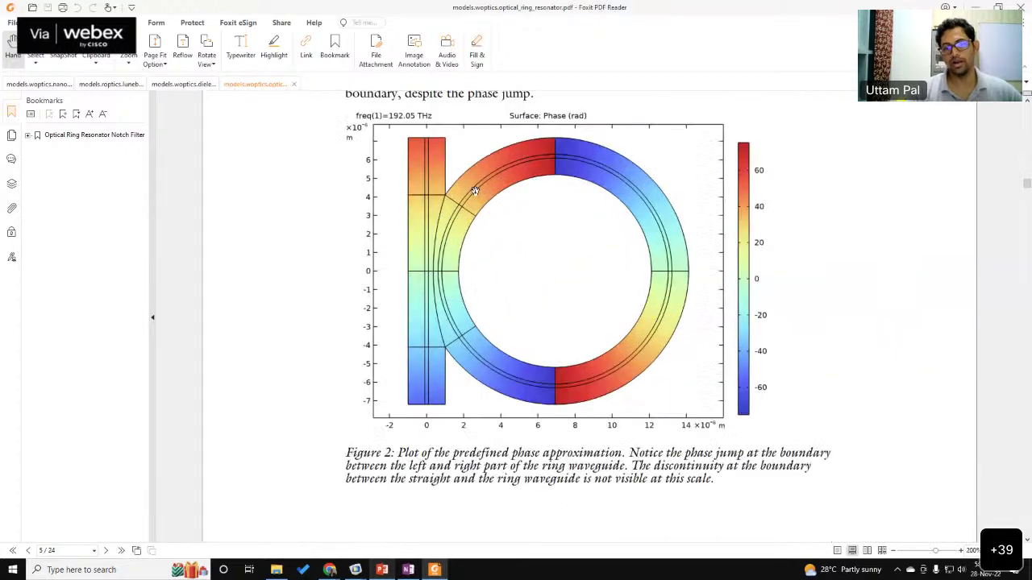
{"action": "scroll", "coordinate": [695, 331], "scroll_direction": "down", "scroll_amount": 1}
{"action": "scroll", "coordinate": [693, 339], "scroll_direction": "down", "scroll_amount": 15}
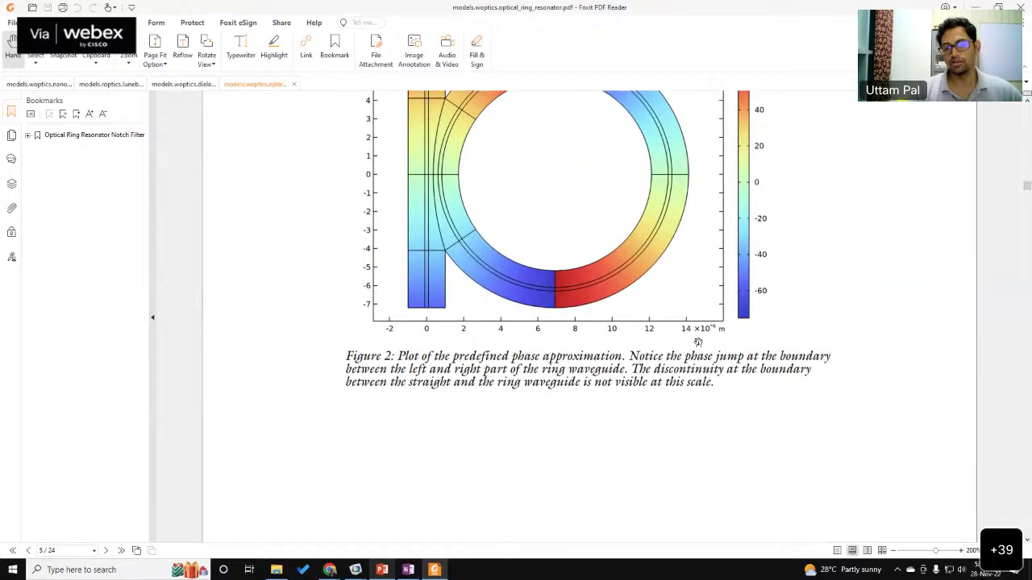
{"action": "scroll", "coordinate": [674, 328], "scroll_direction": "down", "scroll_amount": 10}
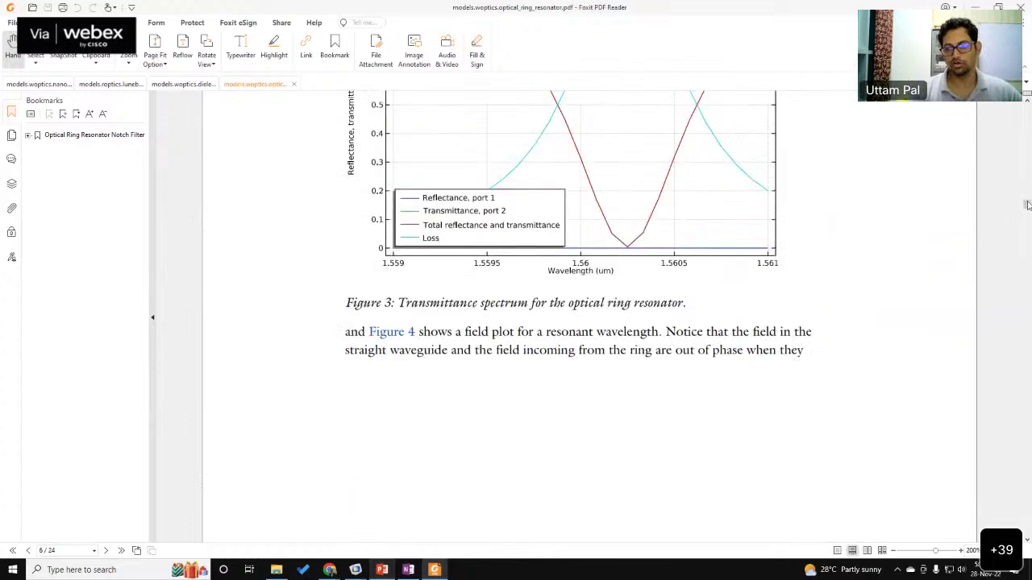
Step: Examine the out-of-plane electric field plot for the resonant wavelength in Figure 4 of the ring resonator PDF
{"action": "scroll", "coordinate": [645, 174], "scroll_direction": "down", "scroll_amount": 5}
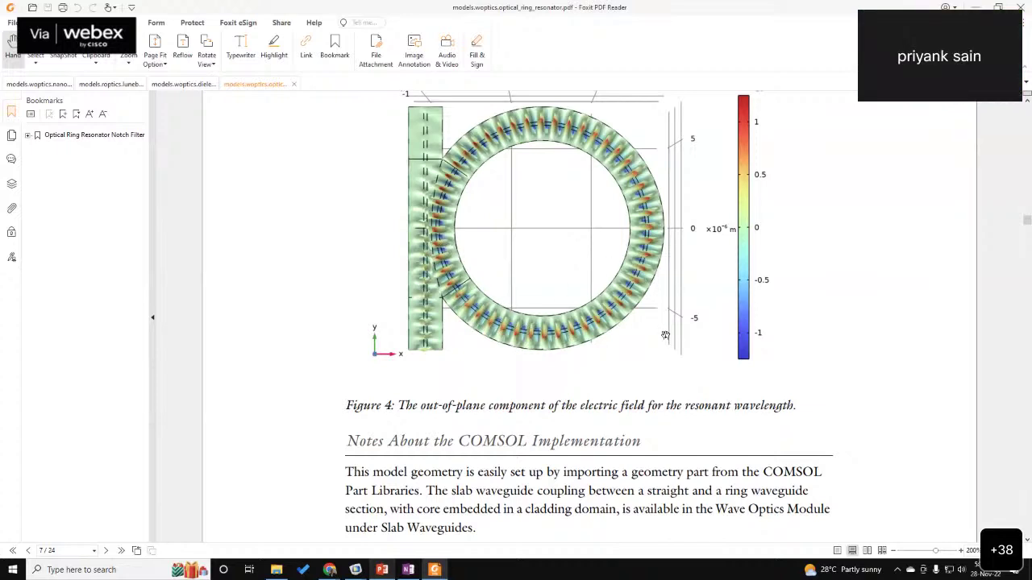
{"action": "scroll", "coordinate": [666, 353], "scroll_direction": "down", "scroll_amount": 3, "text": "ctrl"}
{"action": "scroll", "coordinate": [837, 285], "scroll_direction": "down", "scroll_amount": 5}
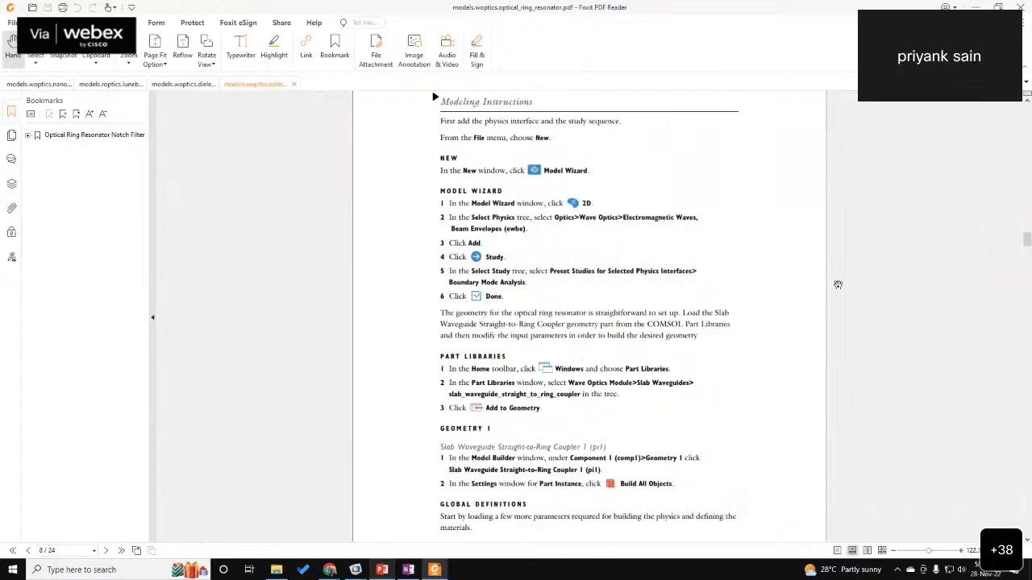
{"action": "scroll", "coordinate": [760, 273], "scroll_direction": "up", "scroll_amount": 7}
{"action": "scroll", "coordinate": [701, 256], "scroll_direction": "down", "scroll_amount": 3}
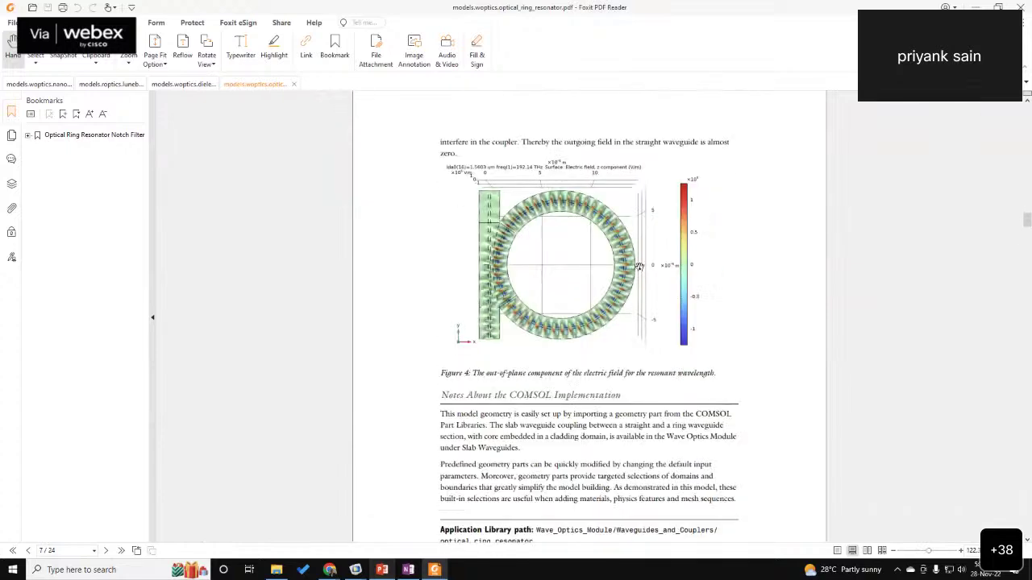
{"action": "scroll", "coordinate": [838, 302], "scroll_direction": "up", "scroll_amount": 2, "text": "ctrl"}
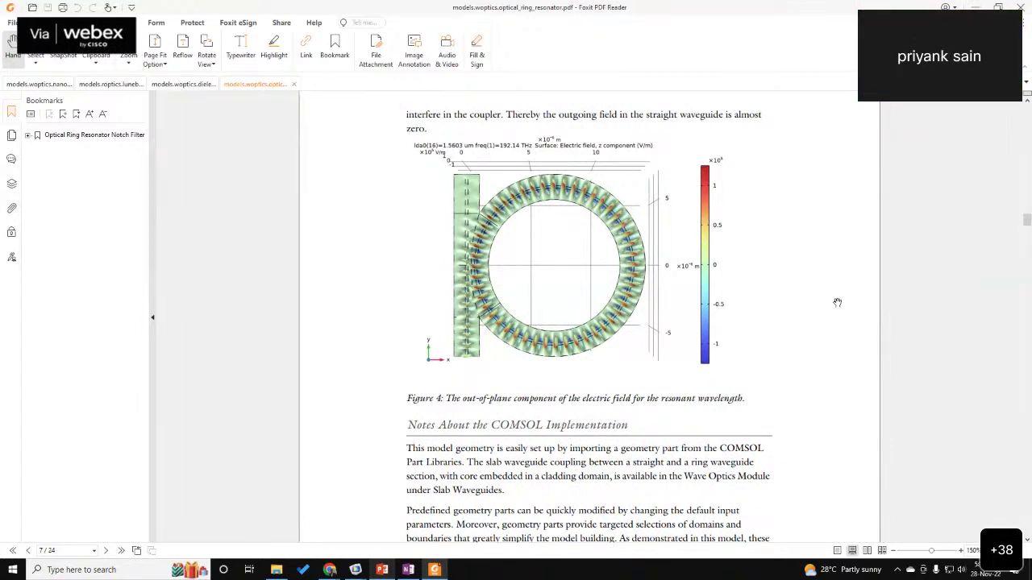
{"action": "scroll", "coordinate": [637, 316], "scroll_direction": "up", "scroll_amount": 2, "text": "ctrl"}
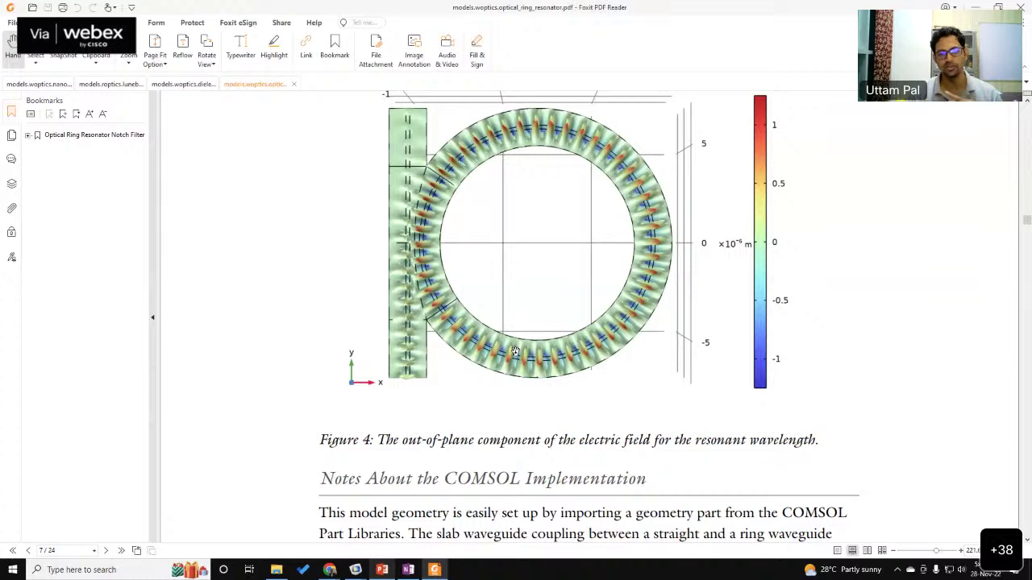
Step: Return to the Luneburg lens PDF and examine the ray trajectories plot in Figure 1 at a larger scale
{"action": "left_click", "coordinate": [95, 84]}
{"action": "scroll", "coordinate": [646, 332], "scroll_direction": "down", "scroll_amount": 15}
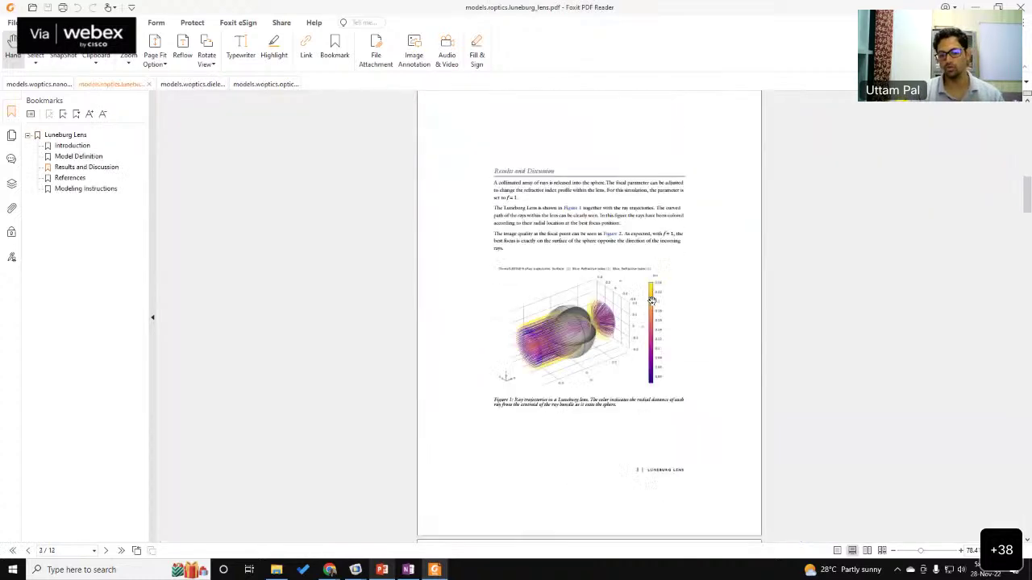
{"action": "scroll", "coordinate": [651, 304], "scroll_direction": "up", "scroll_amount": 3}
{"action": "scroll", "coordinate": [620, 331], "scroll_direction": "up", "scroll_amount": 3, "text": "ctrl"}
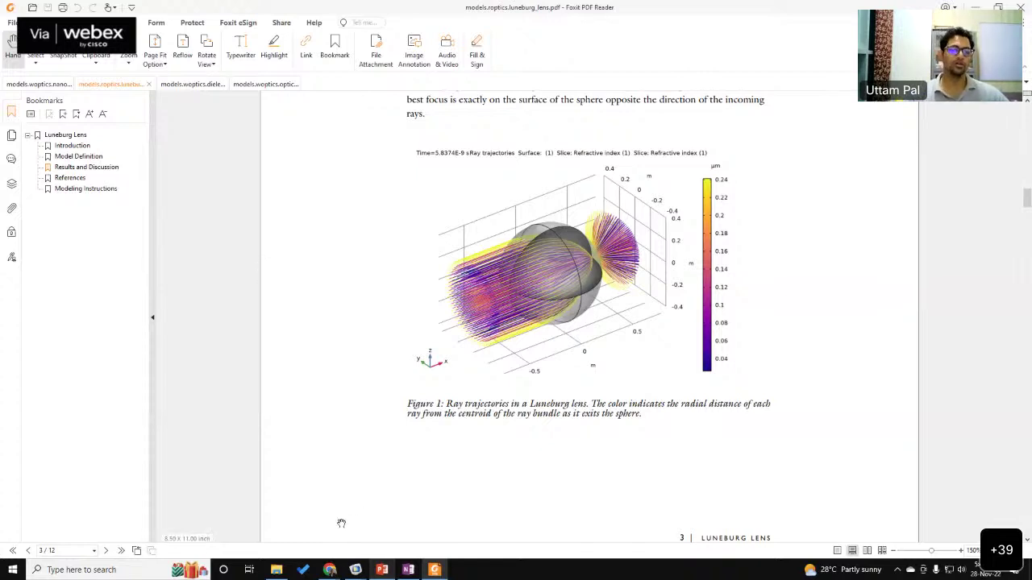
Step: Switch to COMSOL, search the Application Libraries for "mach zehnder", and open the PDF document of mach_zehnder_modulator
{"action": "mouse_move", "coordinate": [355, 570]}
{"action": "left_click", "coordinate": [408, 504]}
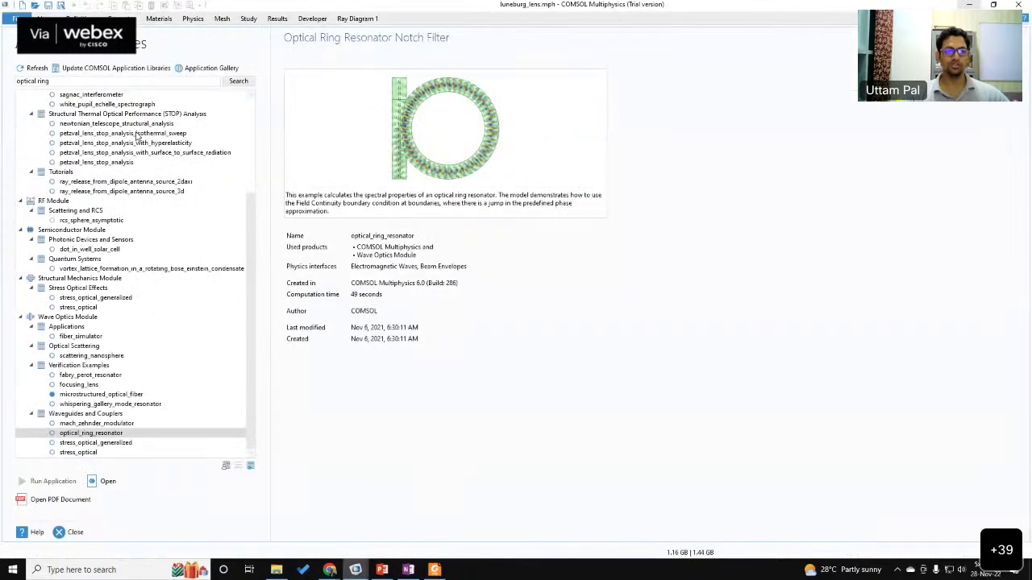
{"action": "type", "text": "mach z"}
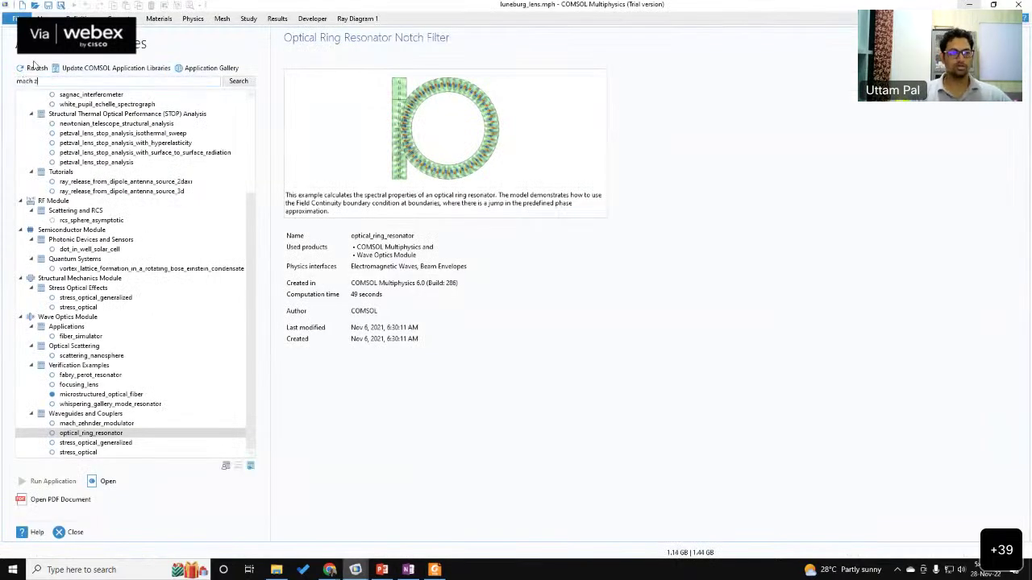
{"action": "type", "text": "ehndar"}
{"action": "key", "text": "Return"}
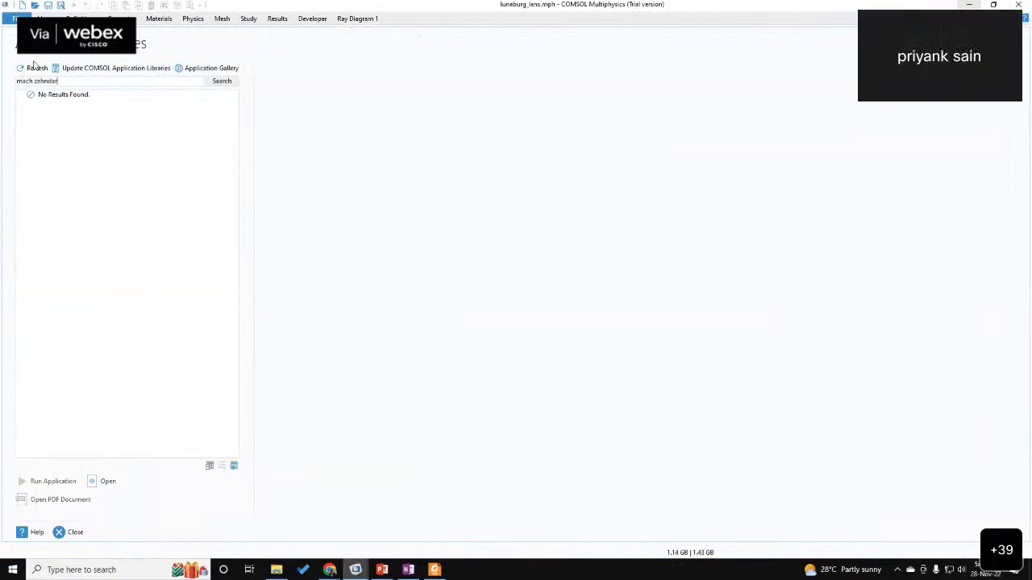
{"action": "key", "text": "Return"}
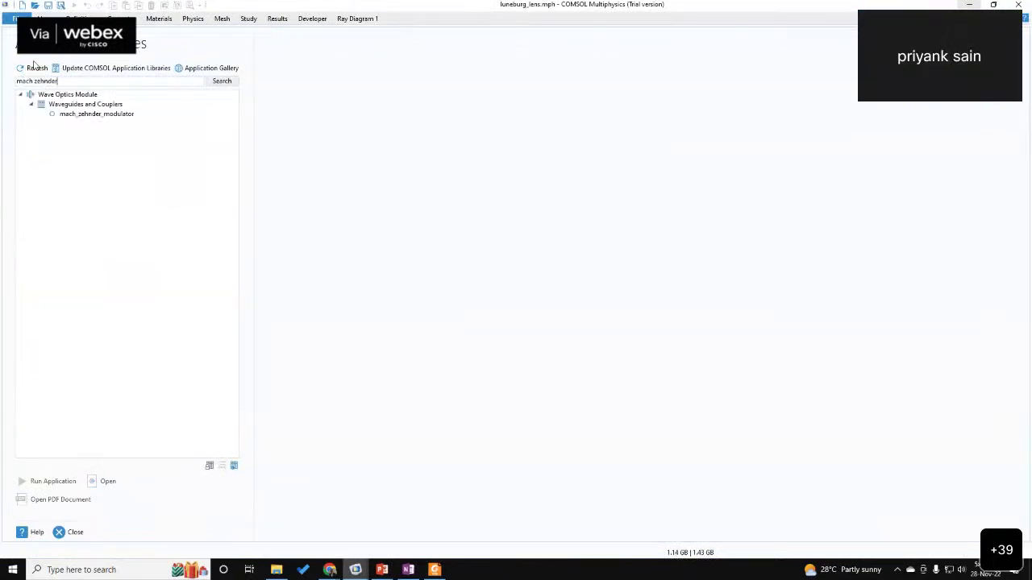
{"action": "left_click", "coordinate": [127, 121]}
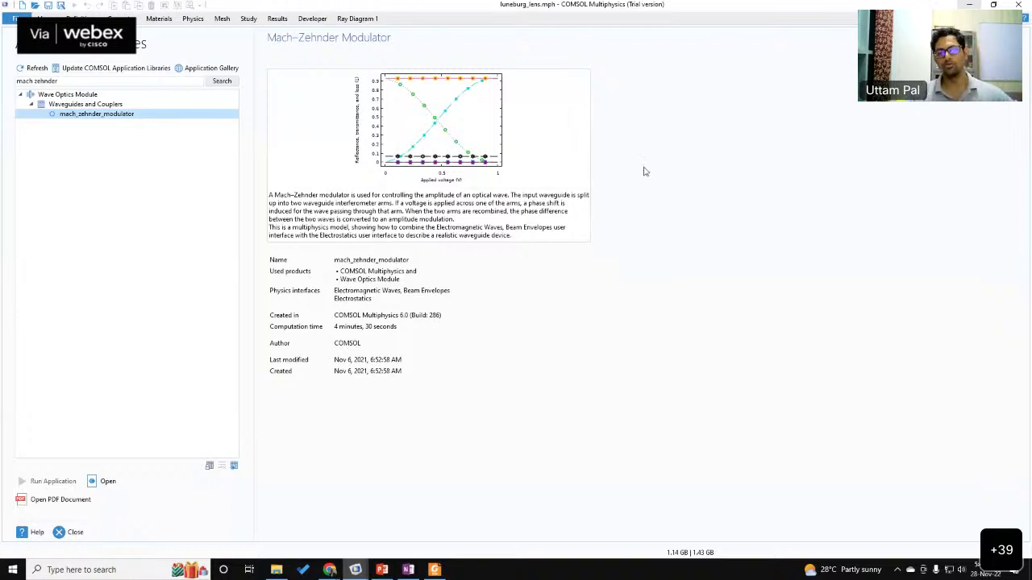
{"action": "left_click", "coordinate": [63, 500]}
Step: Examine the schematic drawing of the Mach–Zehnder modulator in Figure 1 of its PDF
{"action": "scroll", "coordinate": [452, 428], "scroll_direction": "down", "scroll_amount": 10}
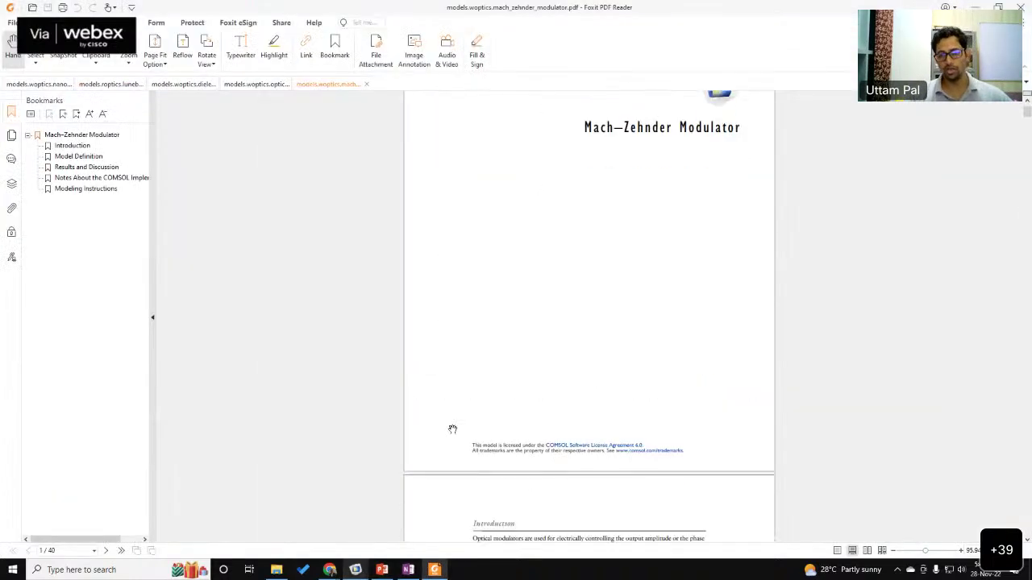
{"action": "scroll", "coordinate": [580, 327], "scroll_direction": "down", "scroll_amount": 1}
{"action": "scroll", "coordinate": [580, 323], "scroll_direction": "up", "scroll_amount": 5, "text": "ctrl"}
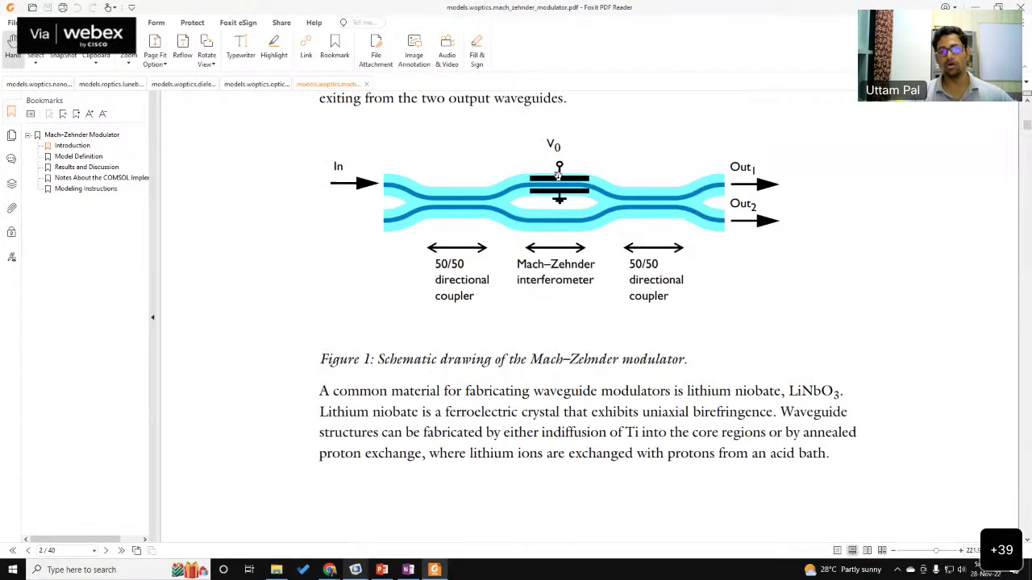
{"action": "scroll", "coordinate": [570, 216], "scroll_direction": "up", "scroll_amount": 1}
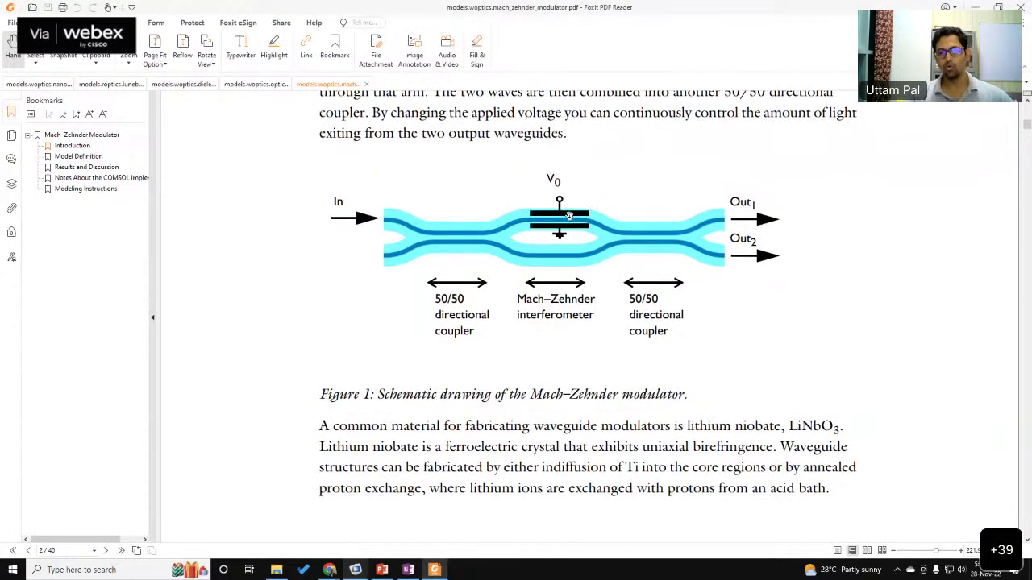